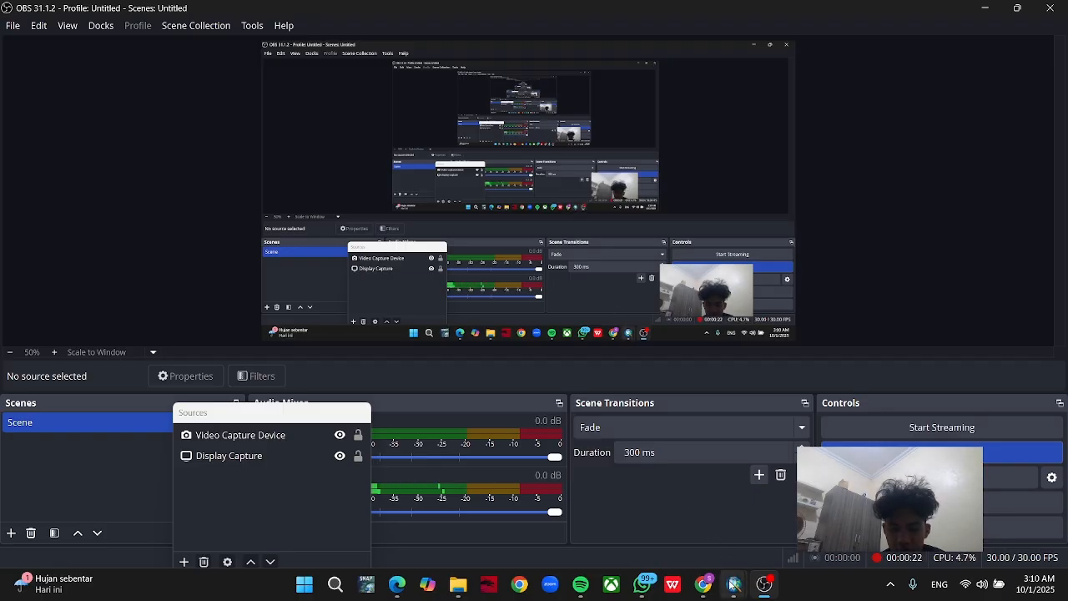
# Switch to the BASEMAP.mxd map layout in ArcMap.
pyautogui.moveTo(733, 583)
pyautogui.click(683, 527)
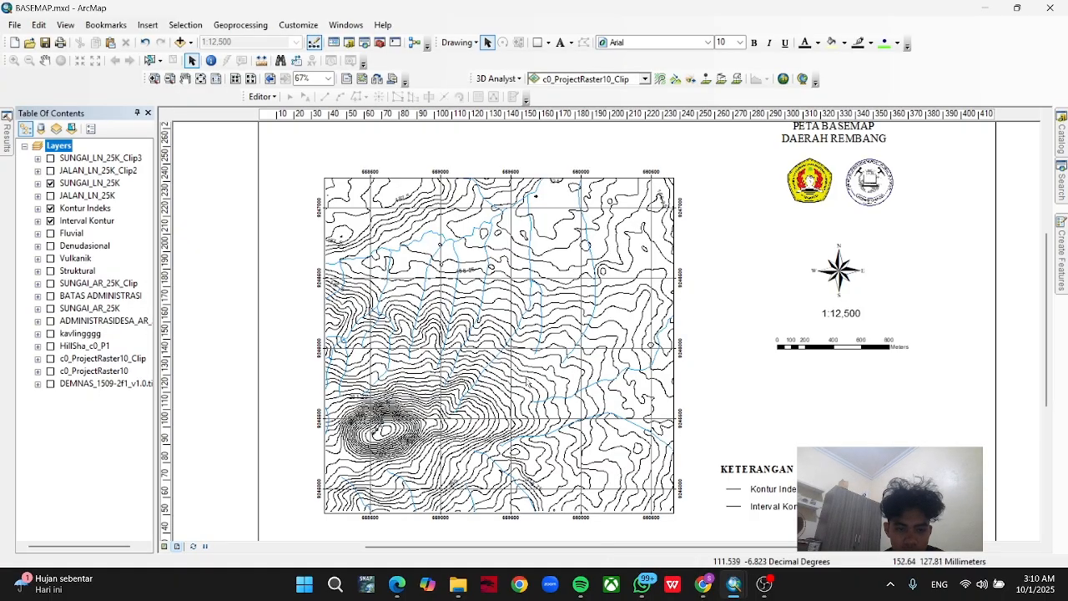
pyautogui.moveTo(678, 312); pyautogui.dragTo(669, 326)
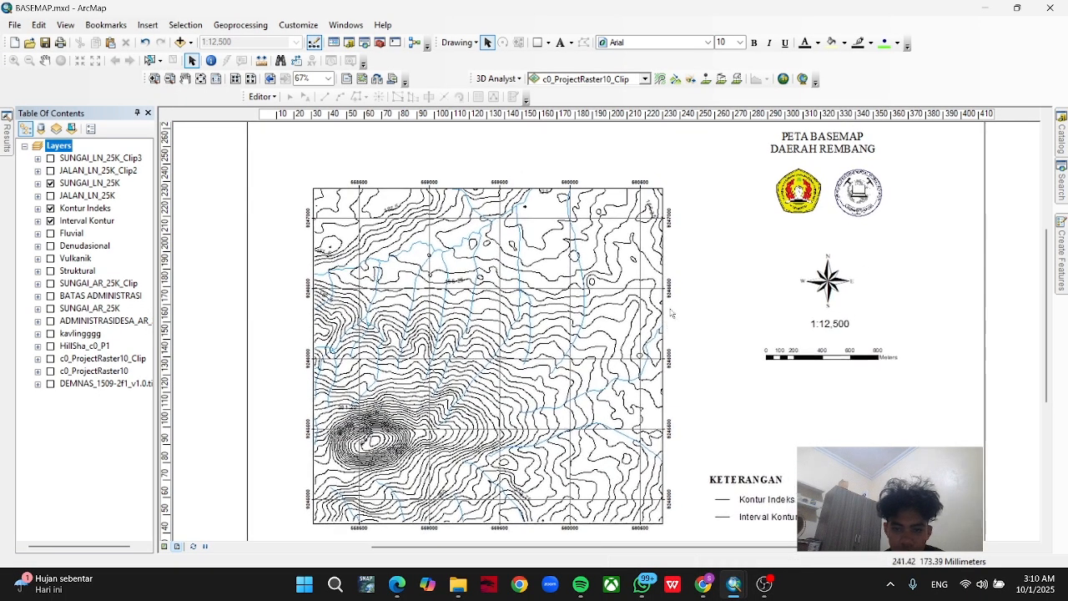
pyautogui.moveTo(673, 362); pyautogui.dragTo(659, 332)
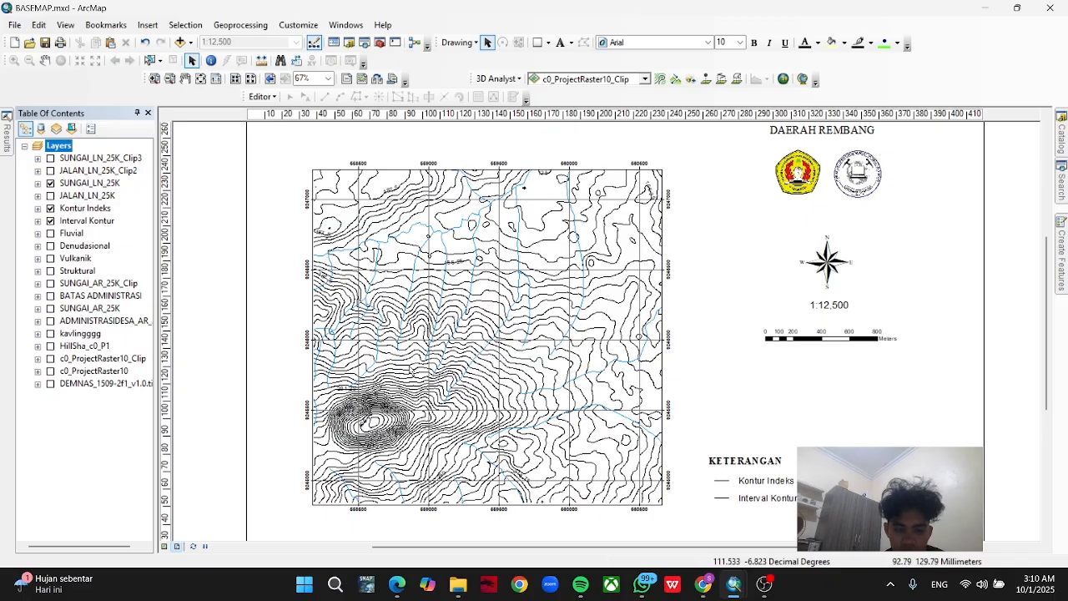
# Start a new shapefile in the tutor part 2 folder and name it FLUVIALL.
pyautogui.click(1063, 127)
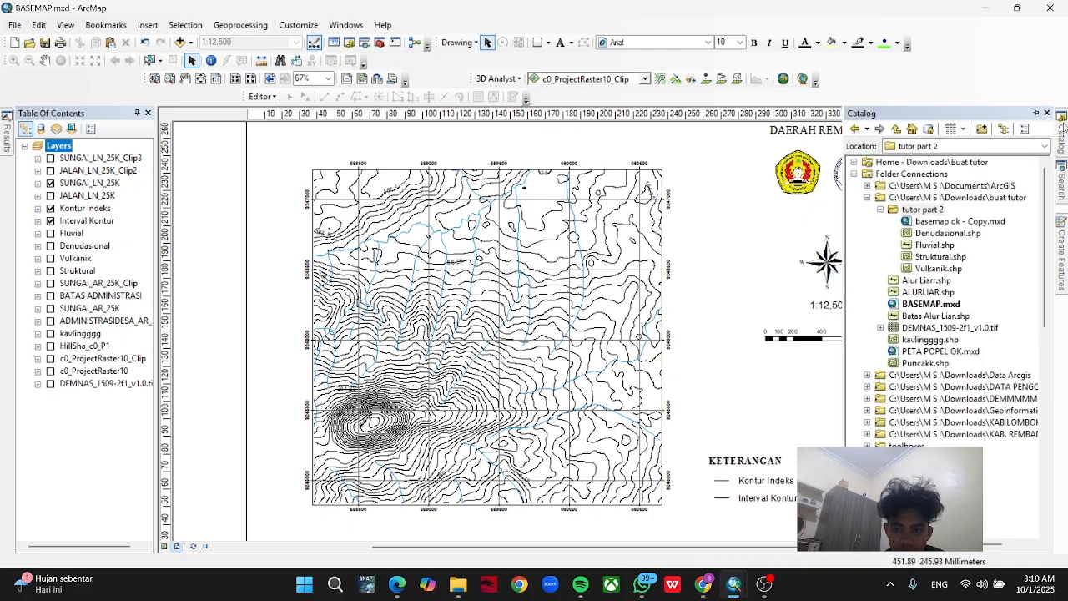
pyautogui.click(910, 210)
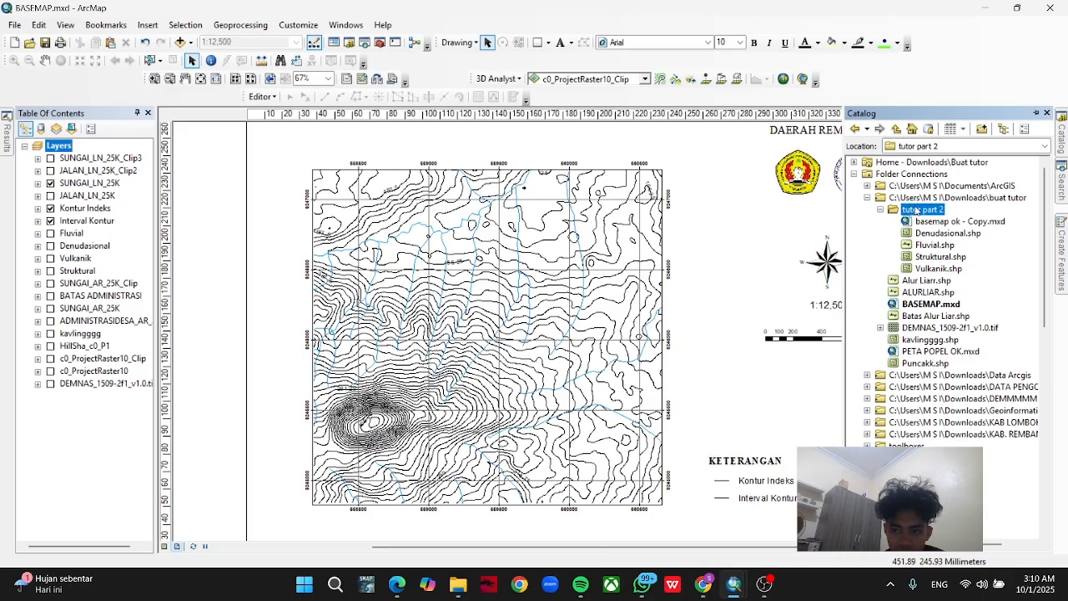
pyautogui.rightClick(931, 211)
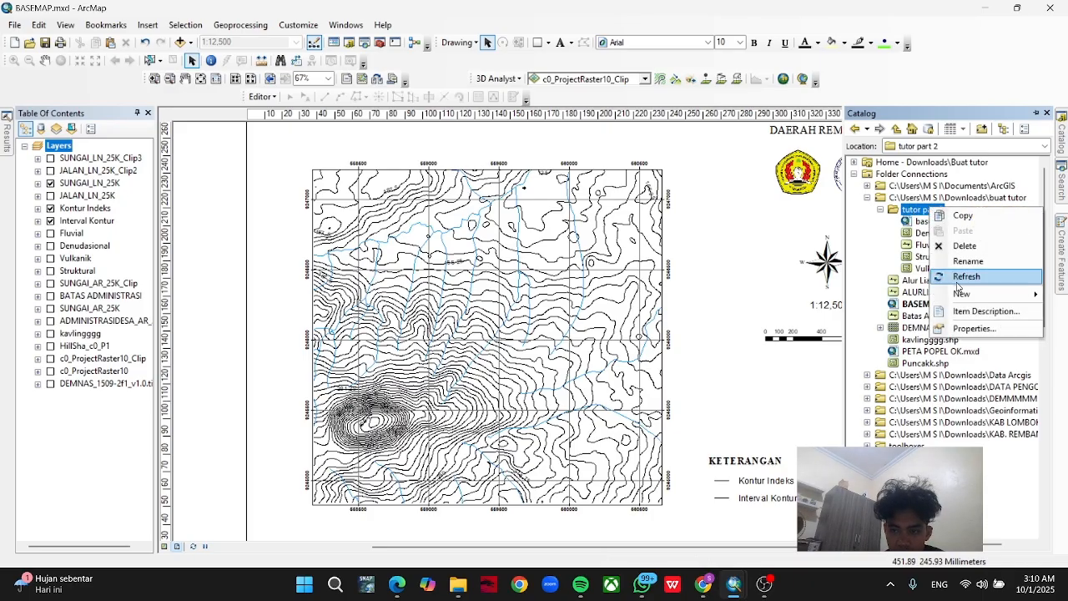
pyautogui.moveTo(968, 294)
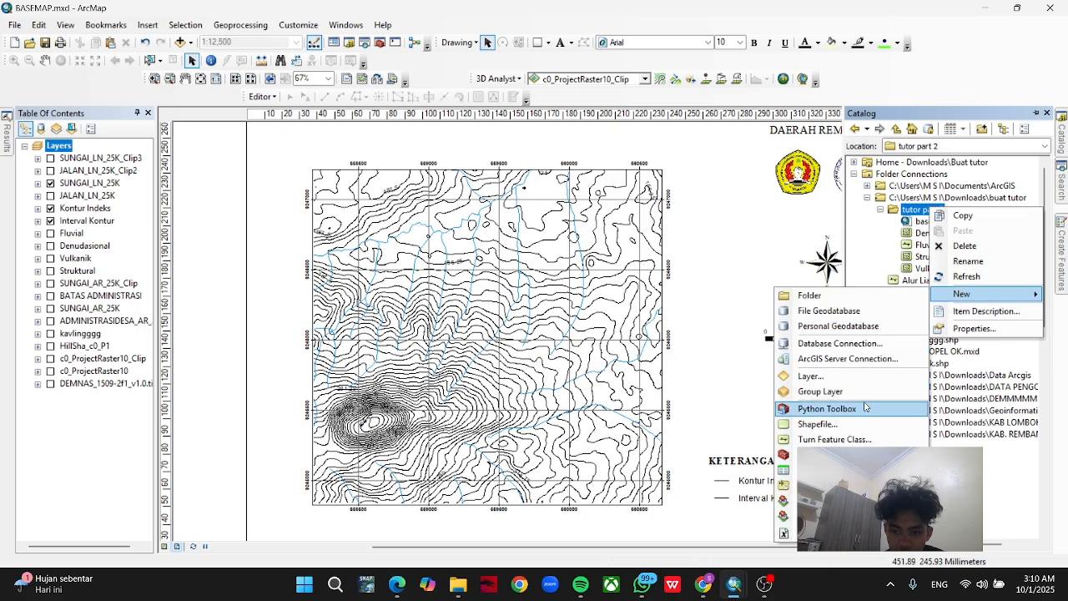
pyautogui.click(834, 424)
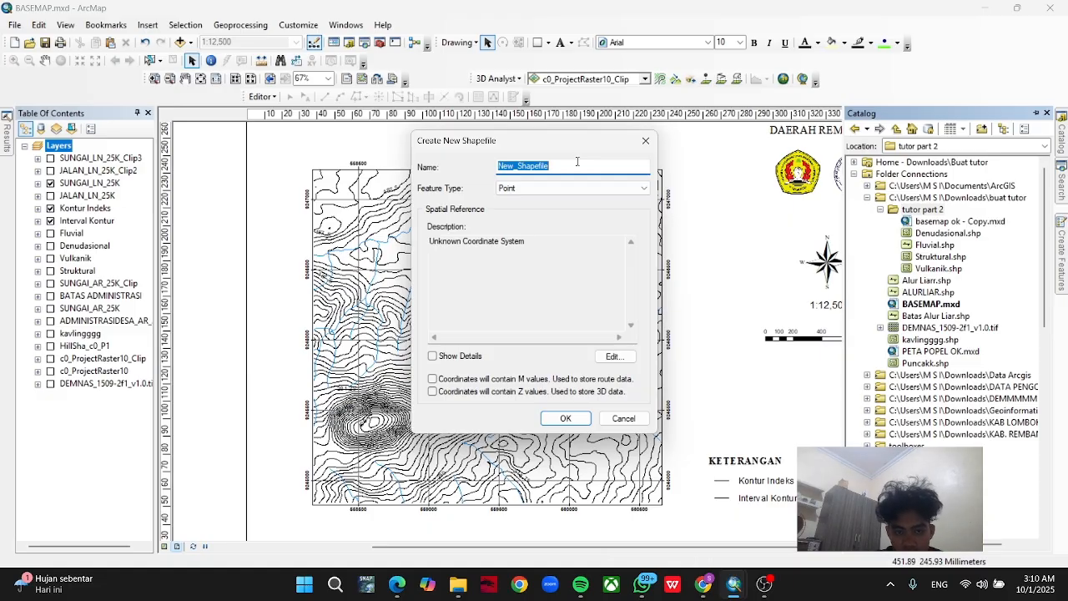
pyautogui.write('fL')
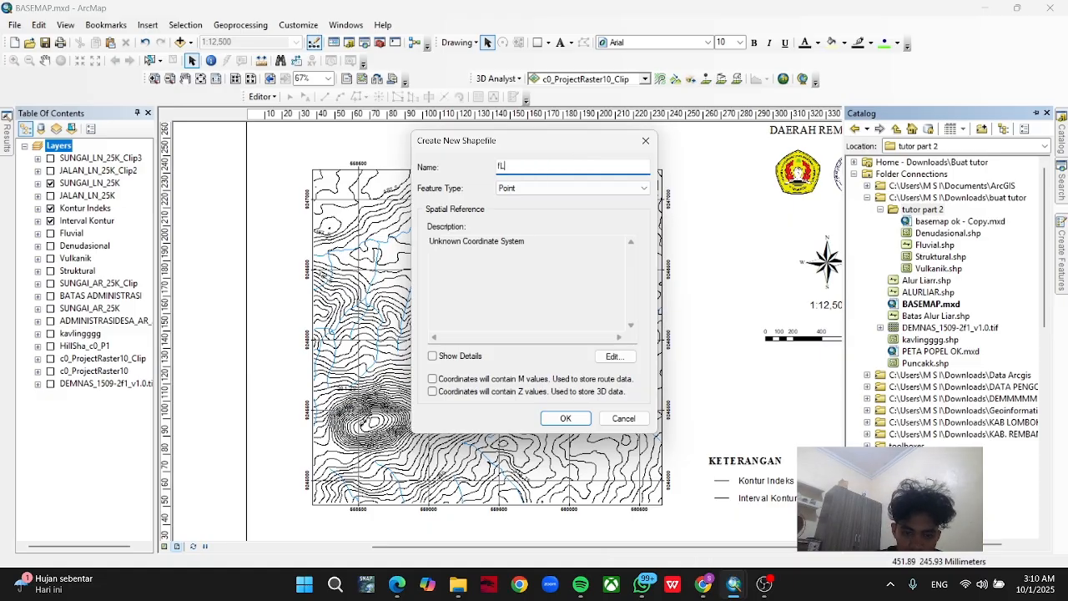
pyautogui.press('BackSpace')
pyautogui.press('BackSpace')
pyautogui.write('FLUVIALL')
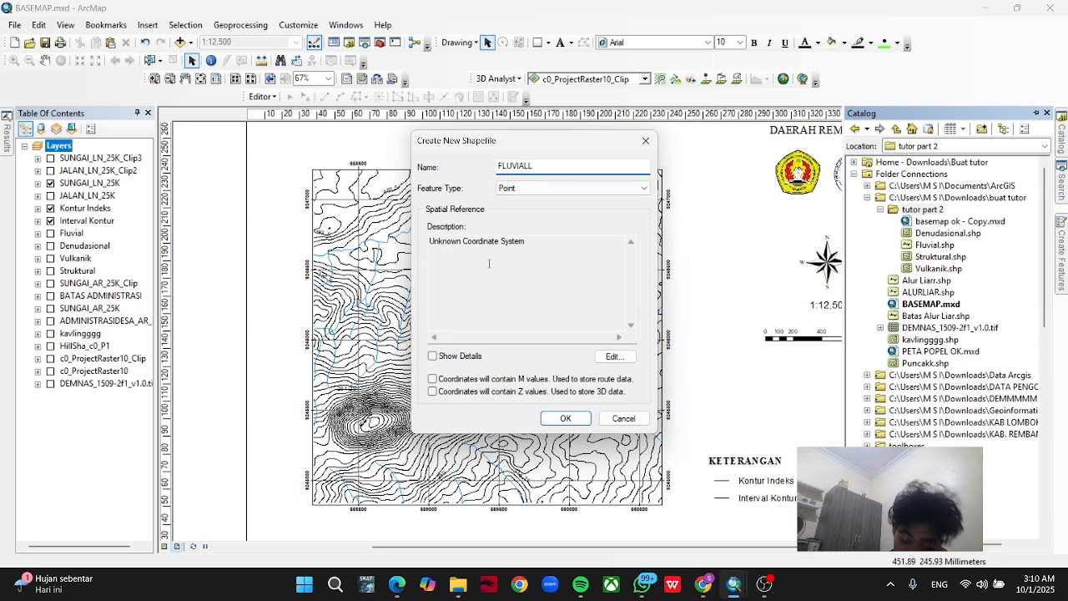
# Create the shapefile with the Polyline feature type and the WGS 1984 UTM Zone 49S coordinate system.
pyautogui.click(566, 190)
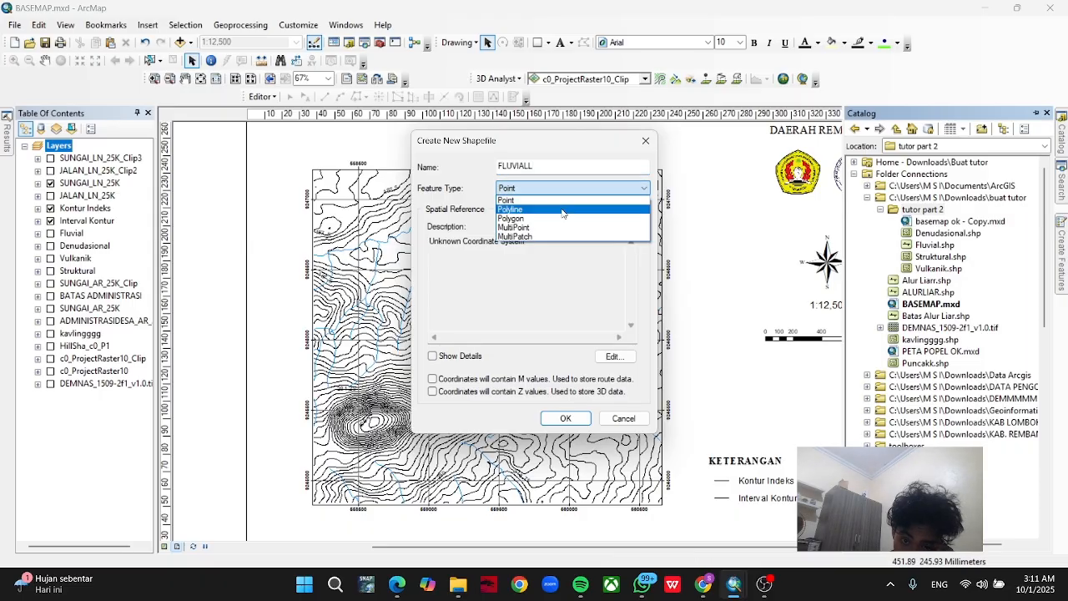
pyautogui.click(562, 209)
pyautogui.click(614, 356)
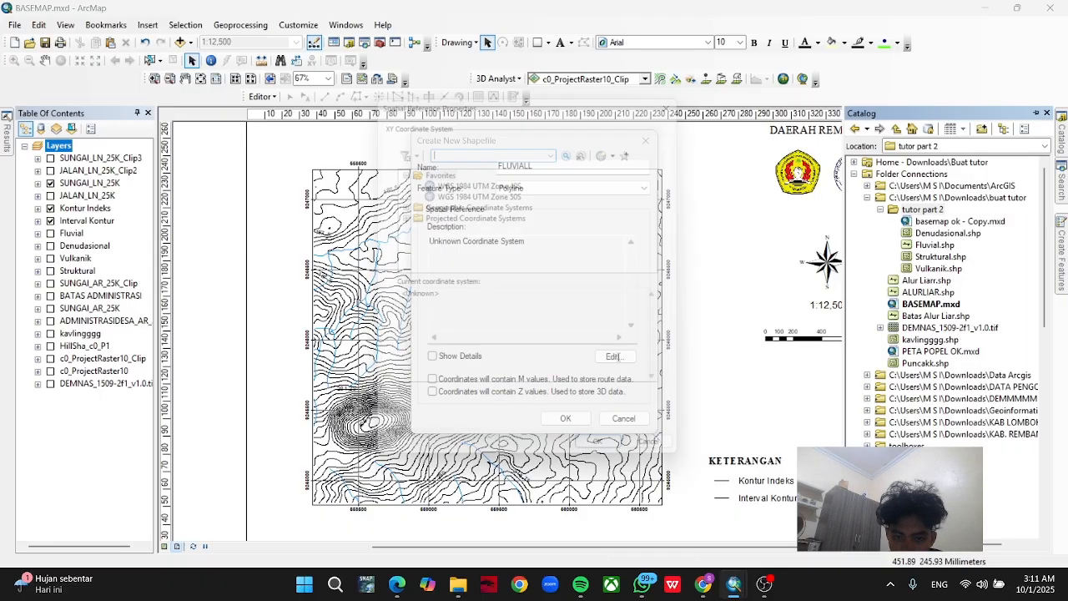
pyautogui.click(485, 182)
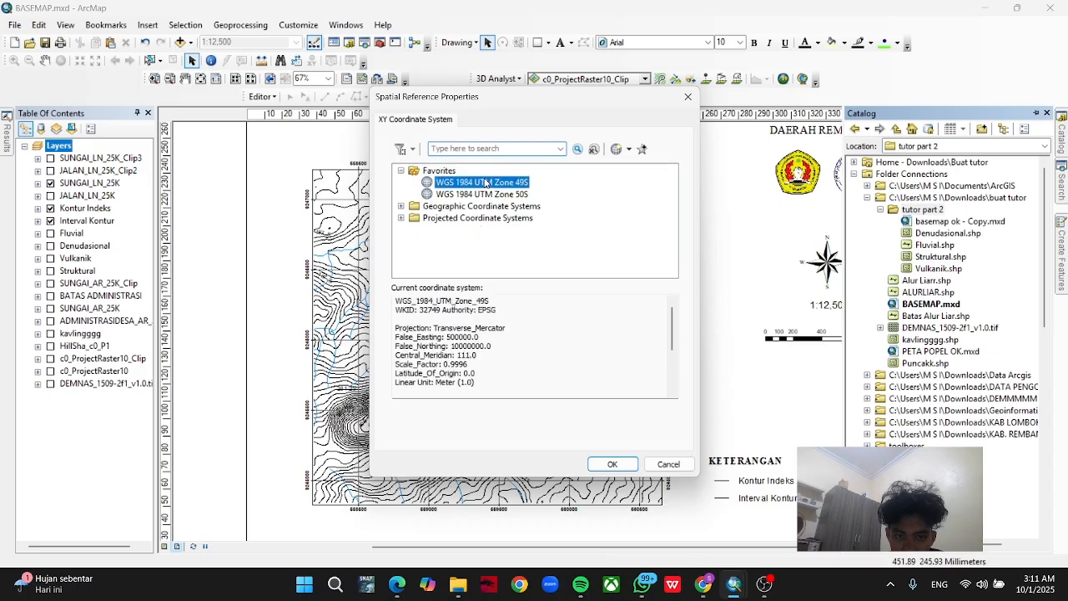
pyautogui.click(610, 464)
pyautogui.click(554, 421)
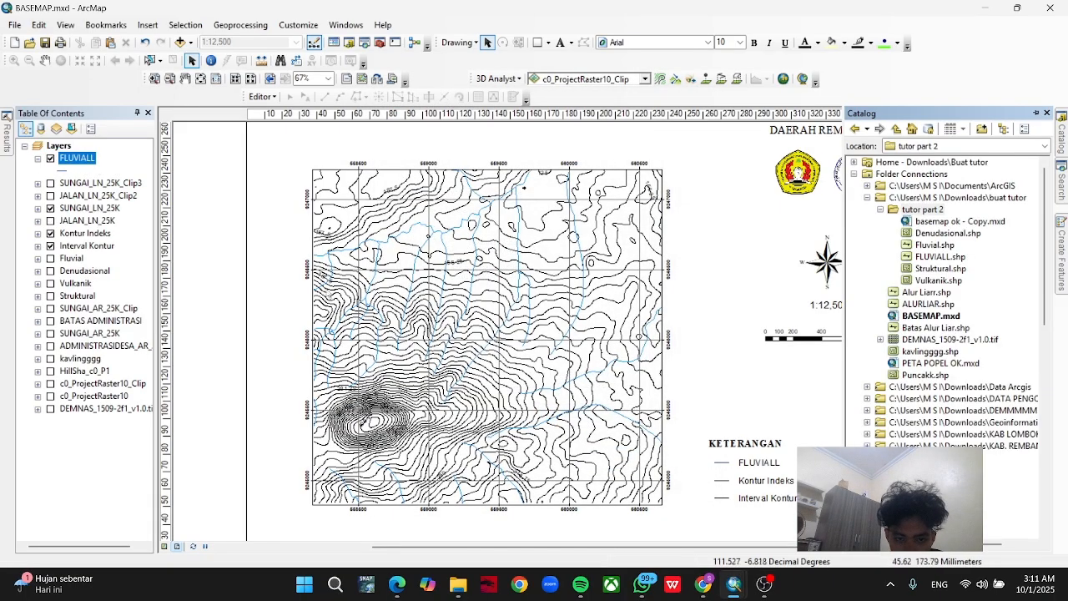
# Start an edit session on the FLUVIALL layer and activate its feature template for drawing new lines.
pyautogui.rightClick(90, 161)
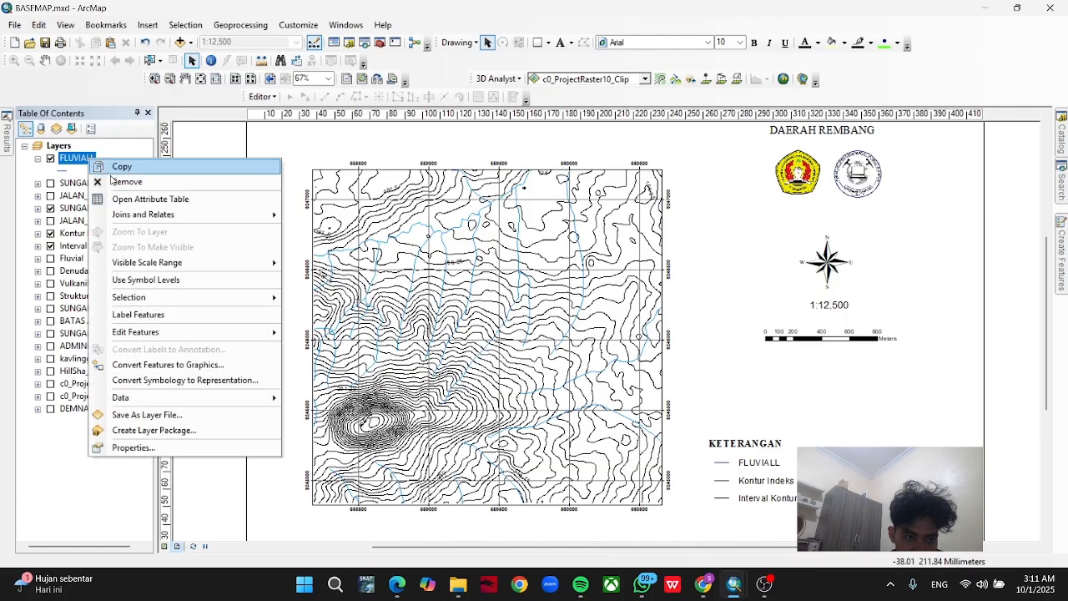
pyautogui.moveTo(180, 334)
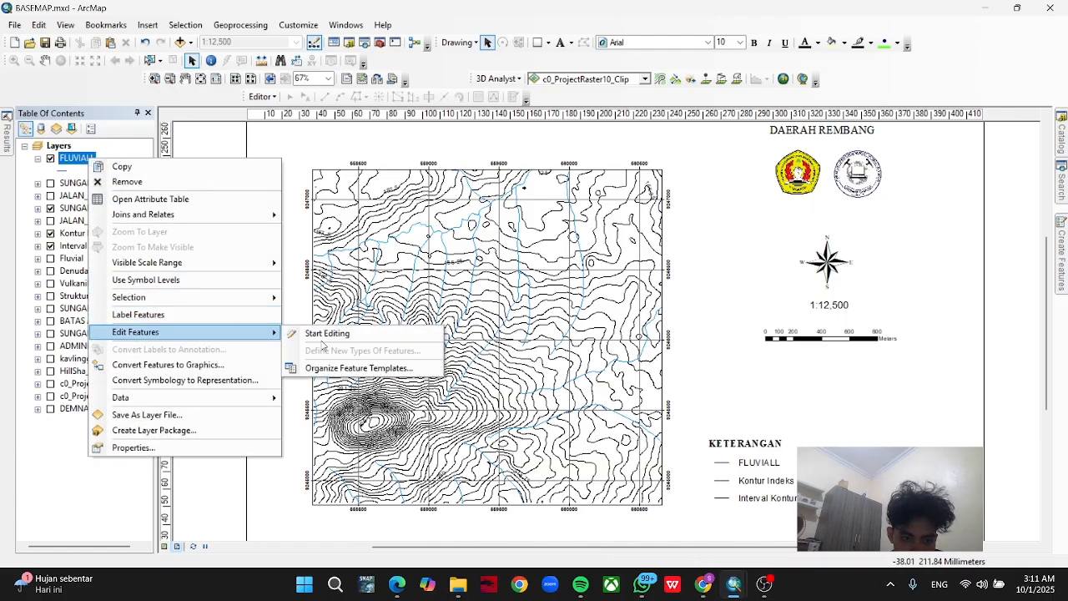
pyautogui.click(321, 335)
pyautogui.click(609, 438)
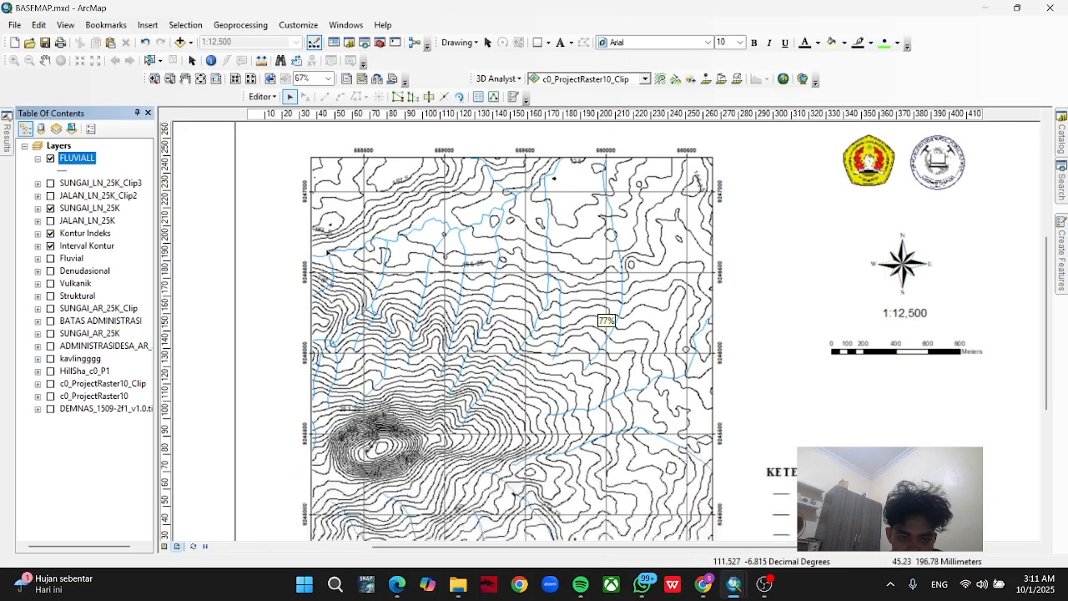
pyautogui.scroll(3, 304, 264)
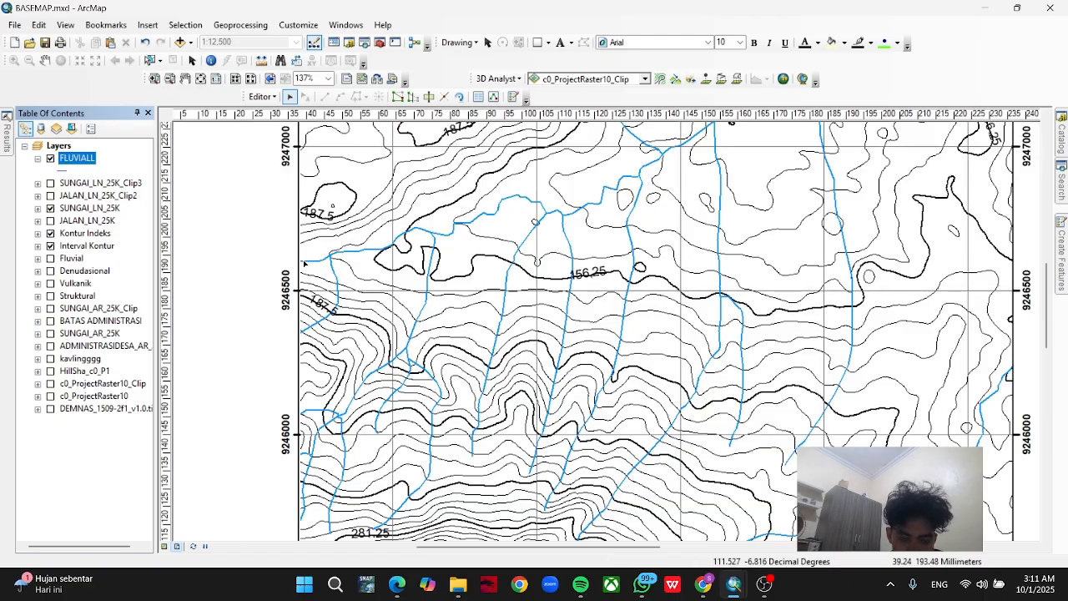
pyautogui.click(1061, 238)
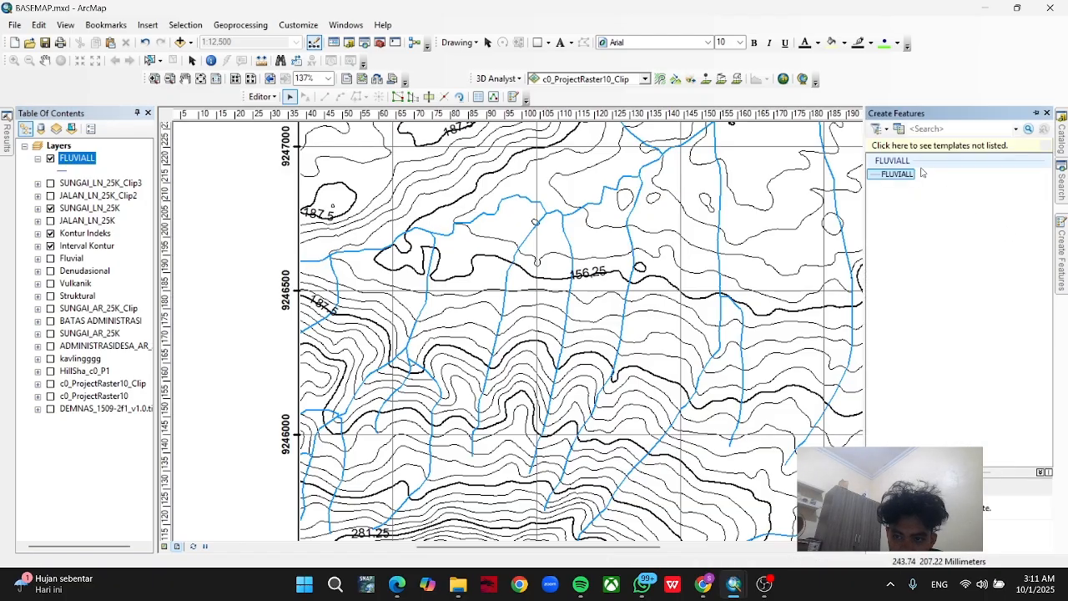
pyautogui.click(909, 174)
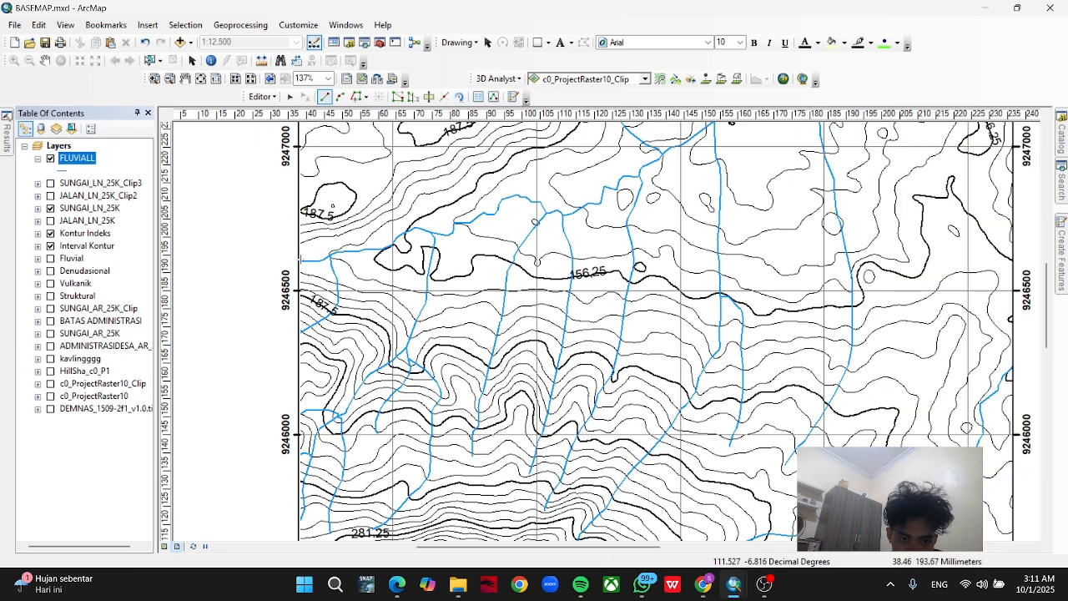
# Trace the main river with the Trace tool from the map frame's west edge to its north edge as a FLUVIALL line.
pyautogui.click(301, 260)
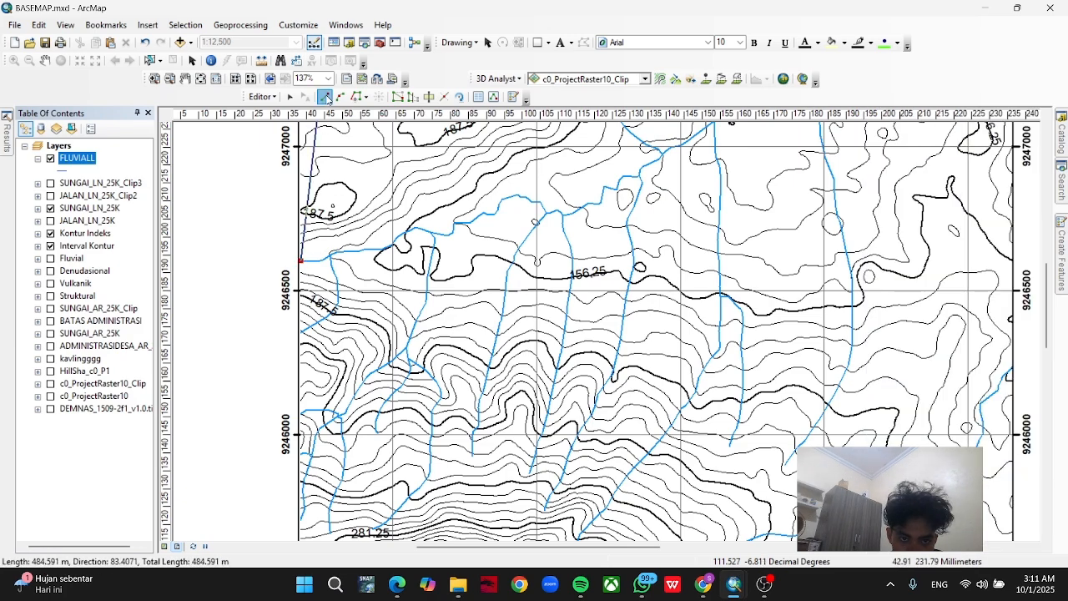
pyautogui.click(356, 97)
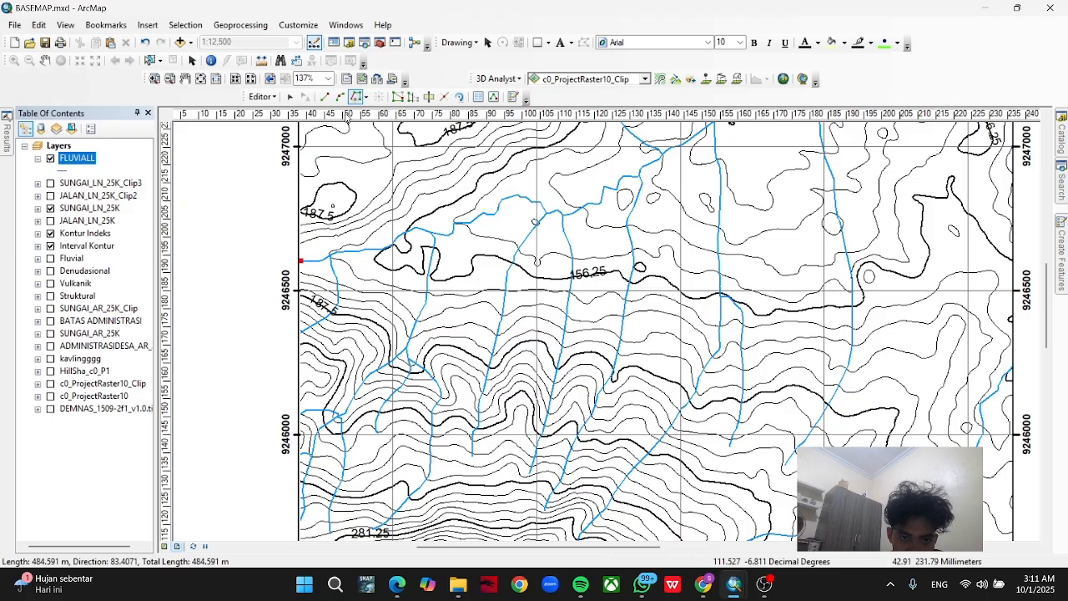
pyautogui.click(304, 260)
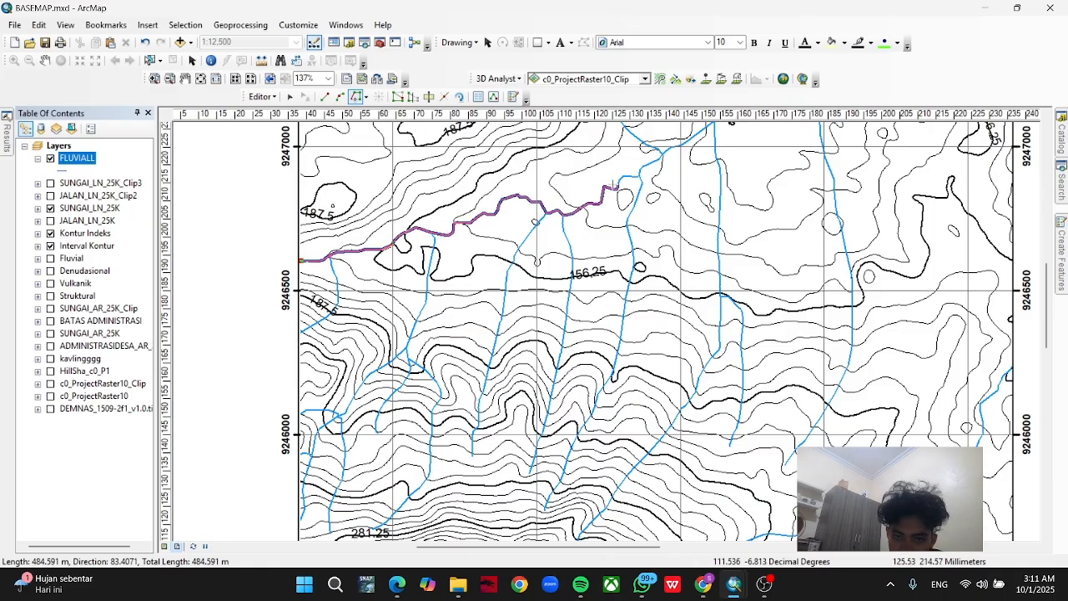
pyautogui.moveTo(658, 160); pyautogui.dragTo(538, 359)
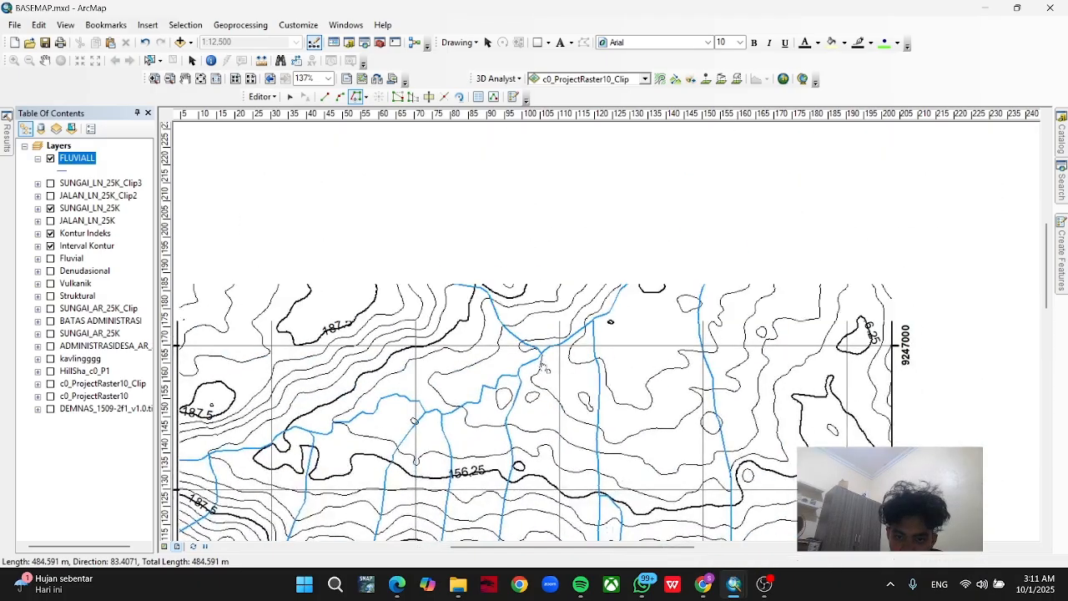
pyautogui.click(620, 287)
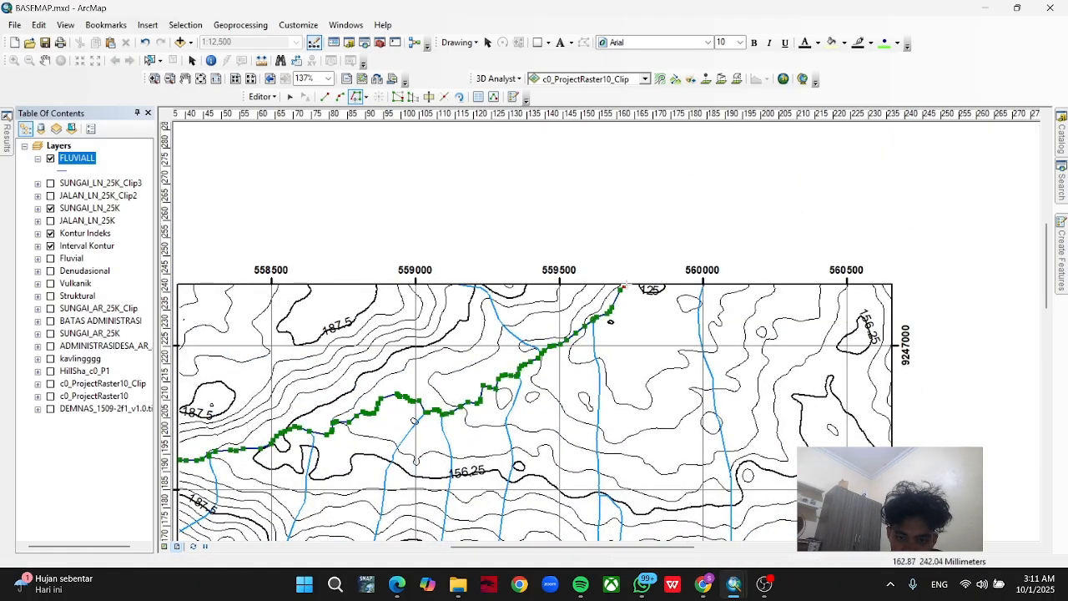
pyautogui.doubleClick(625, 286)
# Trace the western tributaries, joined along the main river, from the west map edge to the stream junction as another FLUVIALL line.
pyautogui.moveTo(185, 507)
pyautogui.mouseDown()
pyautogui.moveTo(305, 375)
pyautogui.moveTo(350, 343)
pyautogui.mouseUp()
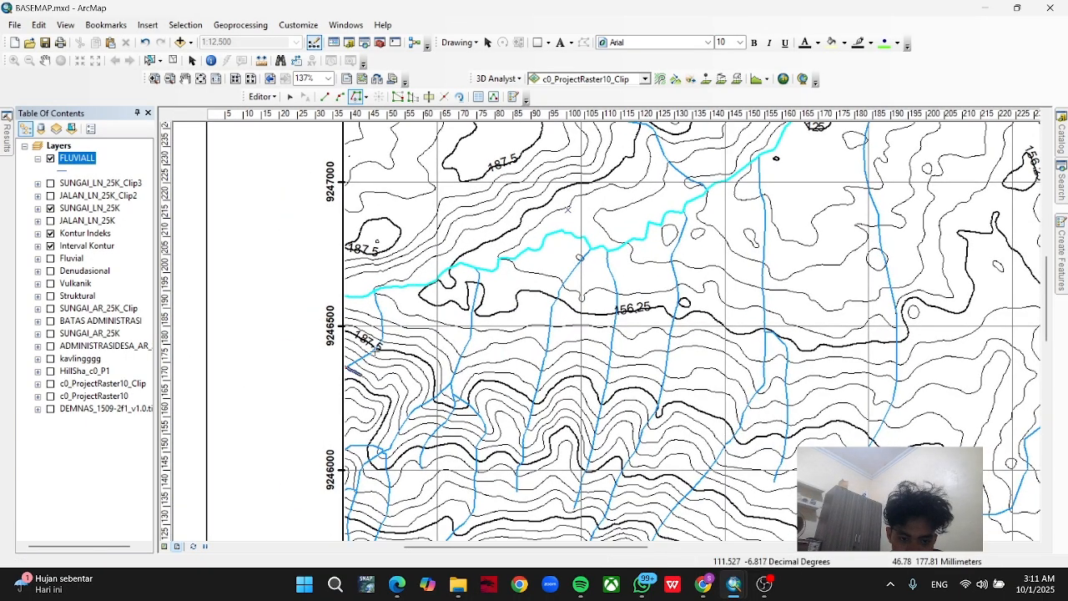
pyautogui.click(348, 366)
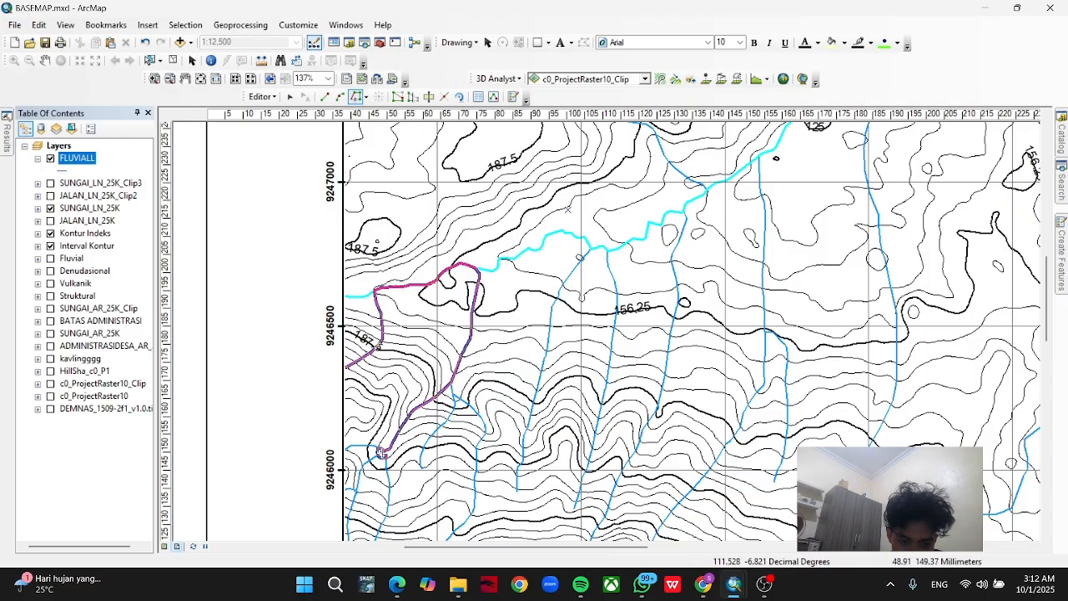
pyautogui.doubleClick(381, 453)
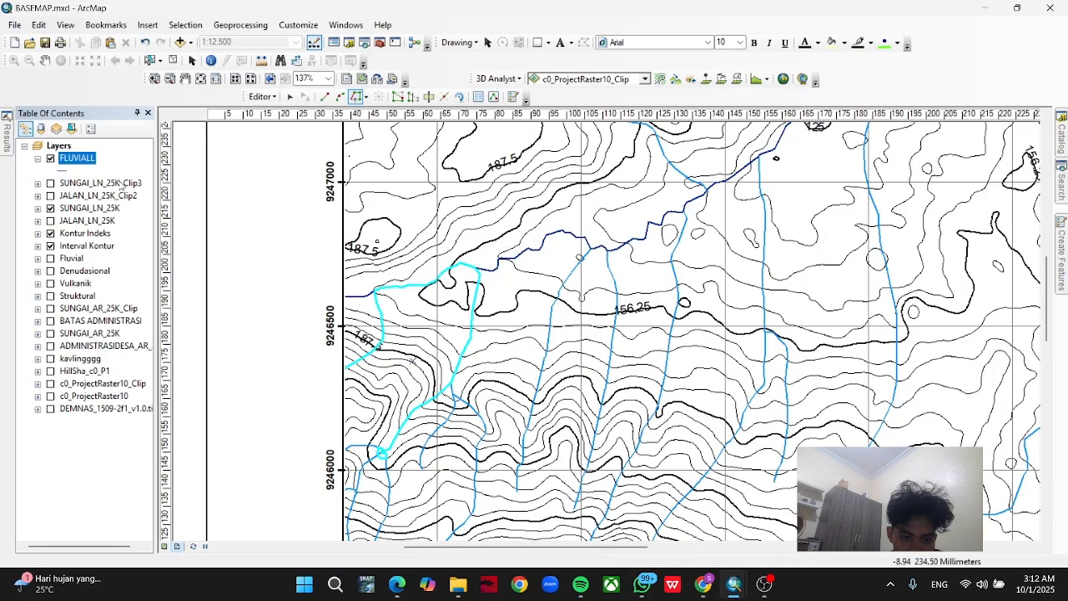
# Show the existing Fluvial layer, hide the FLUVIALL layer and collapse its legend entry.
pyautogui.click(50, 258)
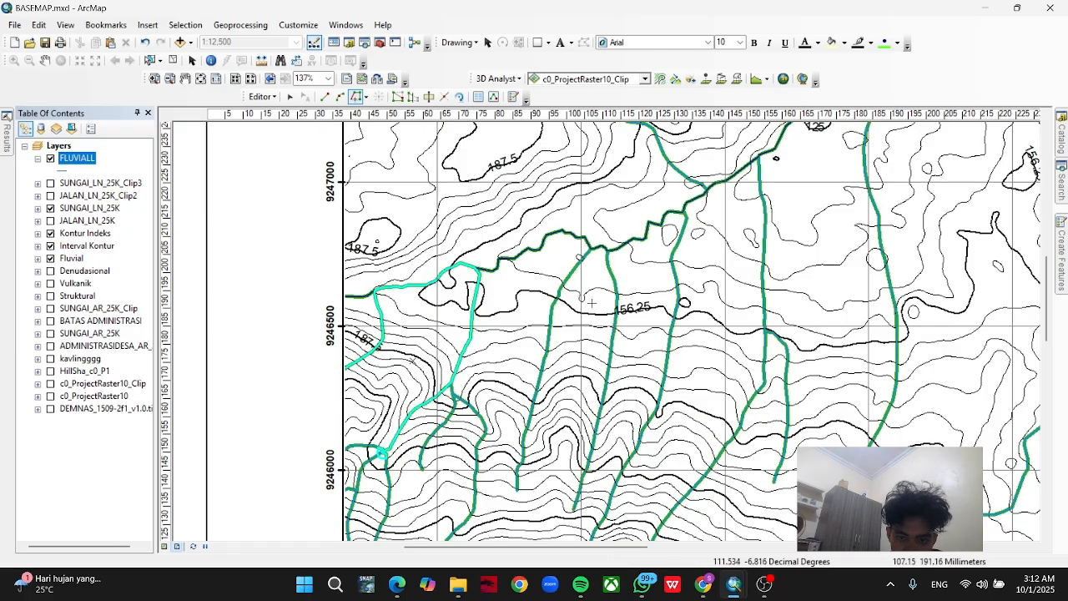
pyautogui.click(50, 159)
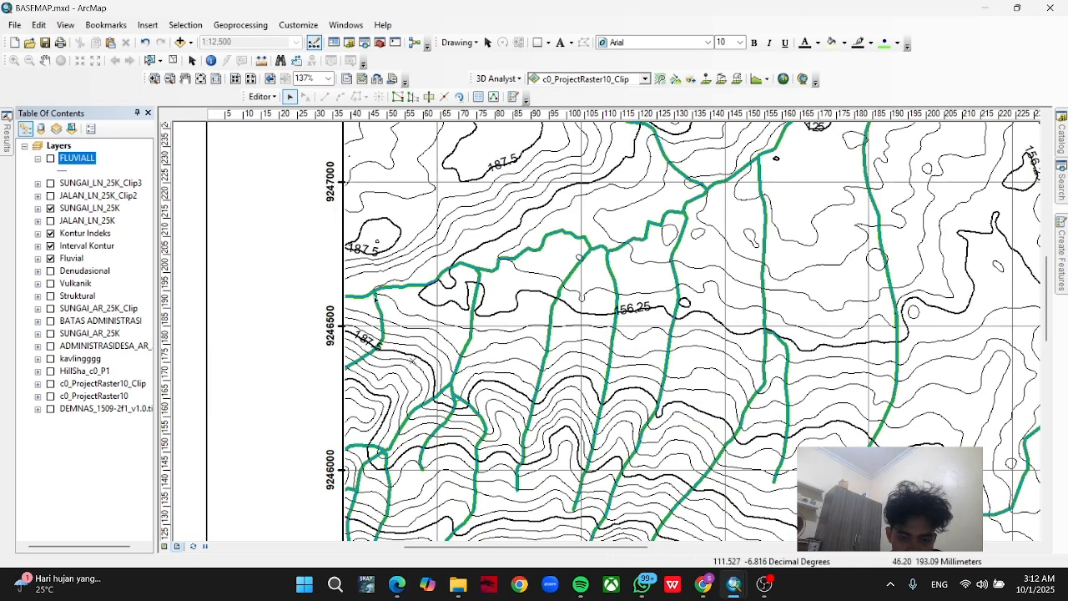
pyautogui.click(38, 158)
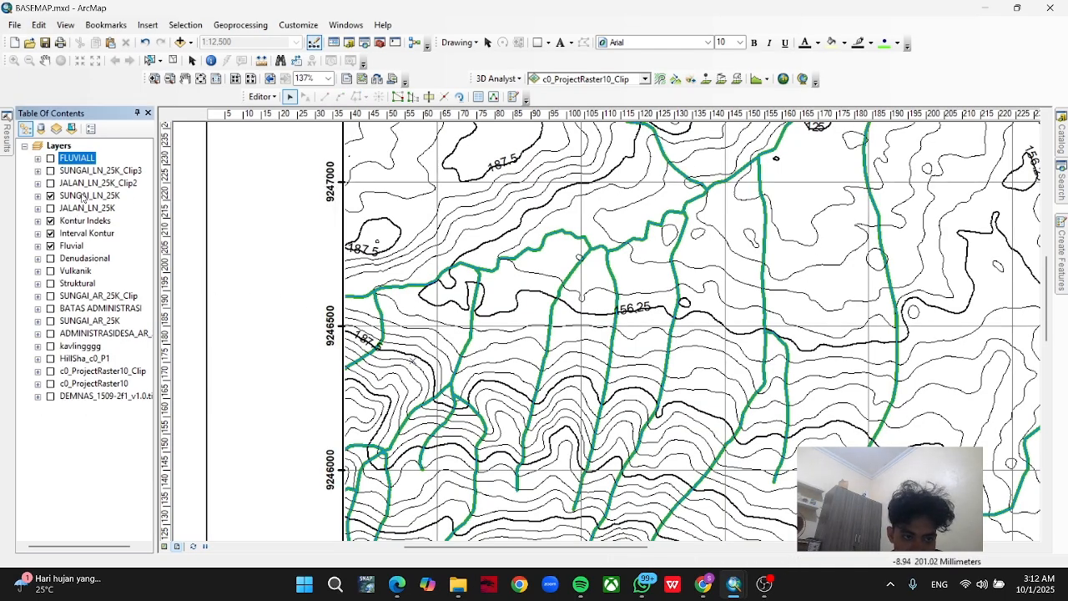
pyautogui.hscroll(2, 90, 408)
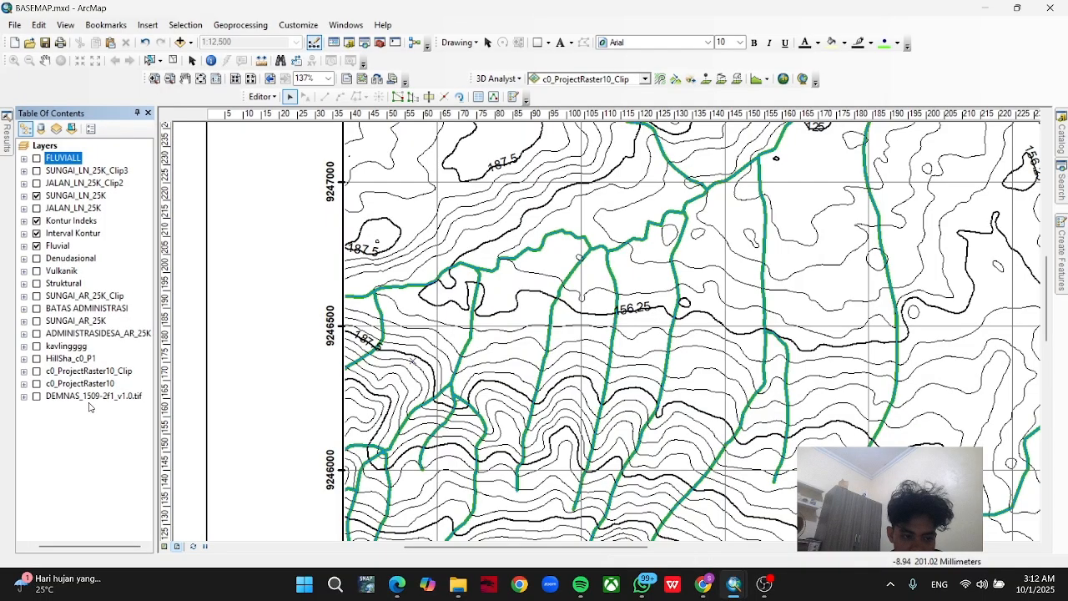
pyautogui.hscroll(-1, 91, 407)
pyautogui.hscroll(1, 139, 370)
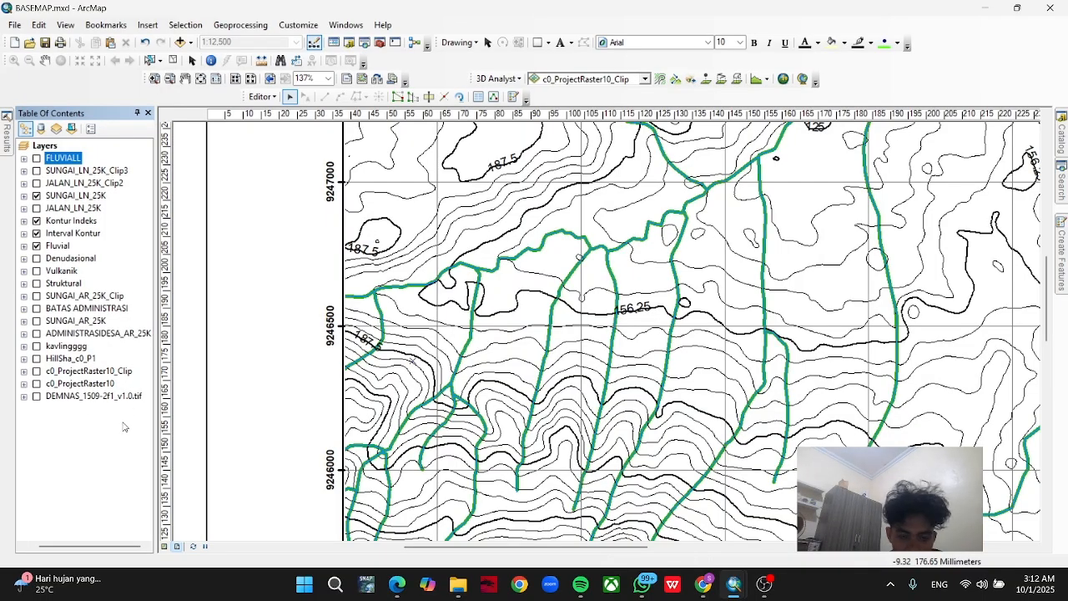
pyautogui.scroll(2, 473, 343)
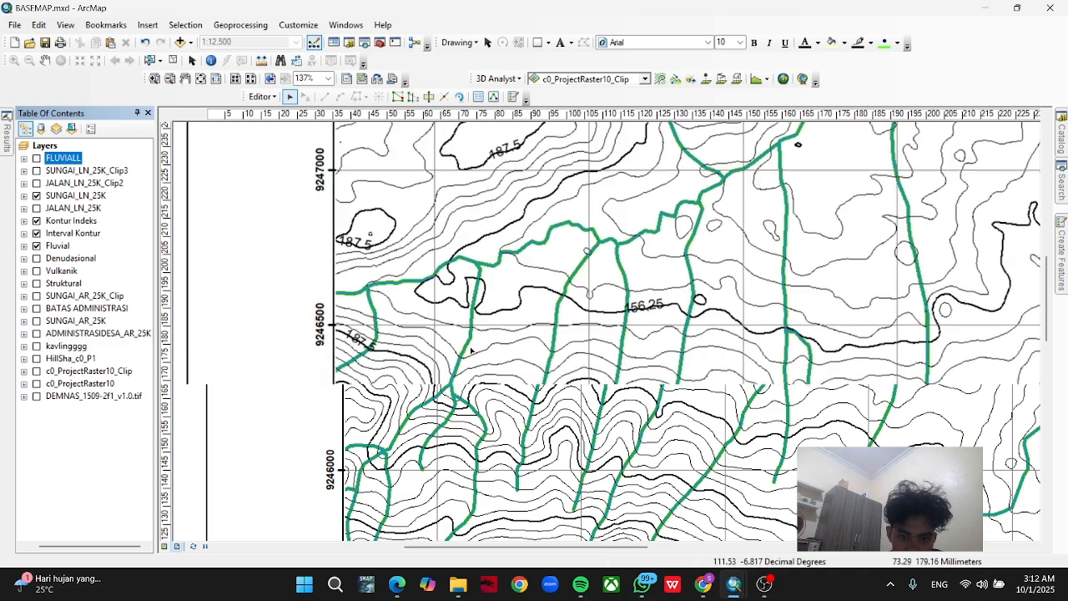
pyautogui.scroll(-3, 525, 364)
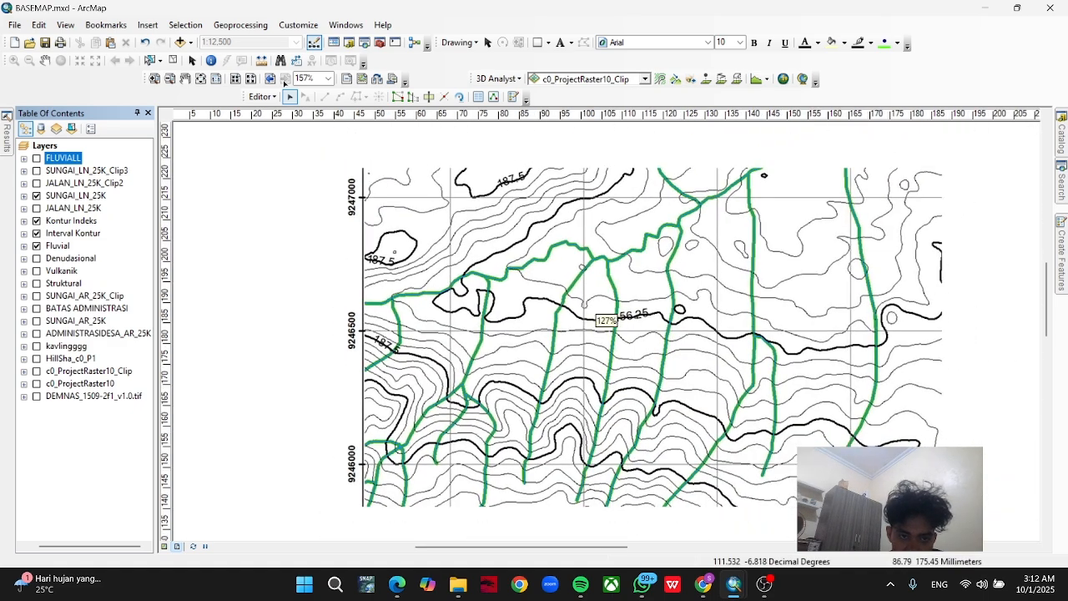
# Stop the current edit session and discard the unsaved FLUVIALL edits.
pyautogui.click(264, 97)
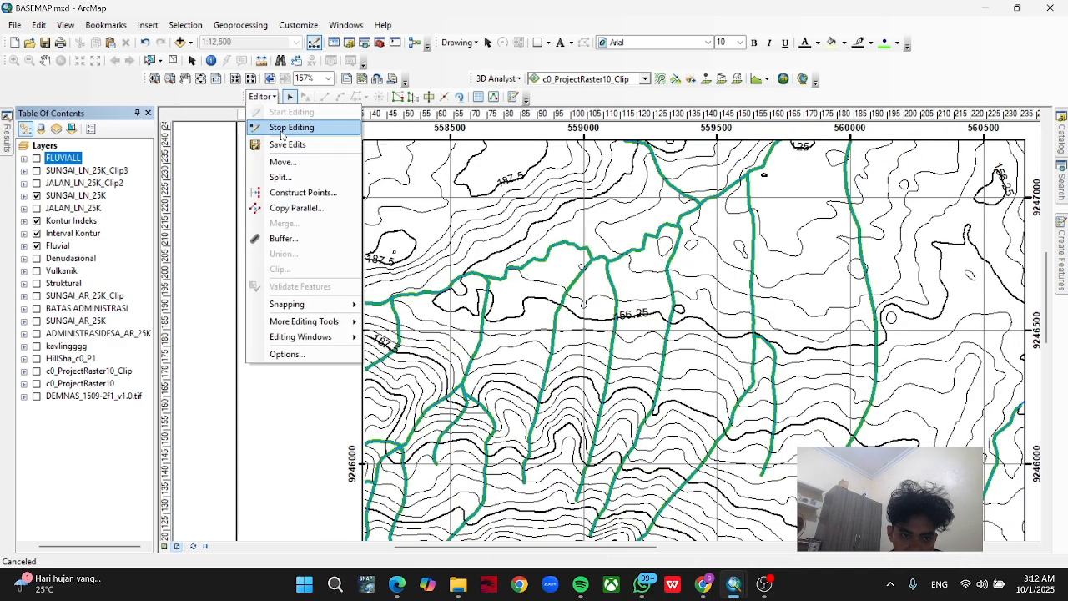
pyautogui.click(284, 128)
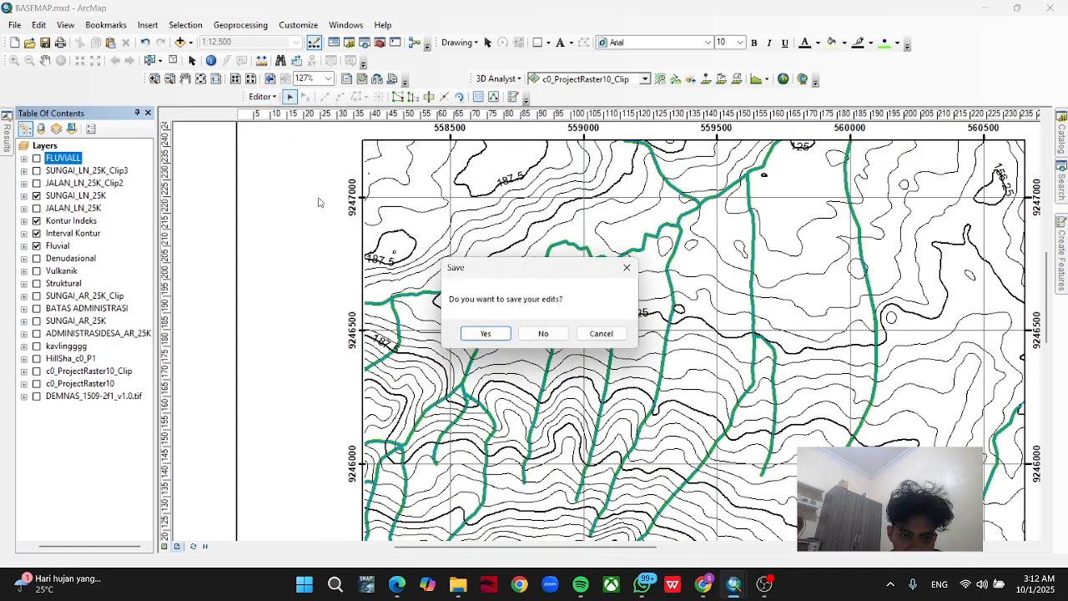
pyautogui.click(538, 333)
# Start a new shapefile in the tutor part 2 folder and name it VULKANIKK.
pyautogui.moveTo(549, 519); pyautogui.dragTo(502, 315)
pyautogui.scroll(-1, 503, 313)
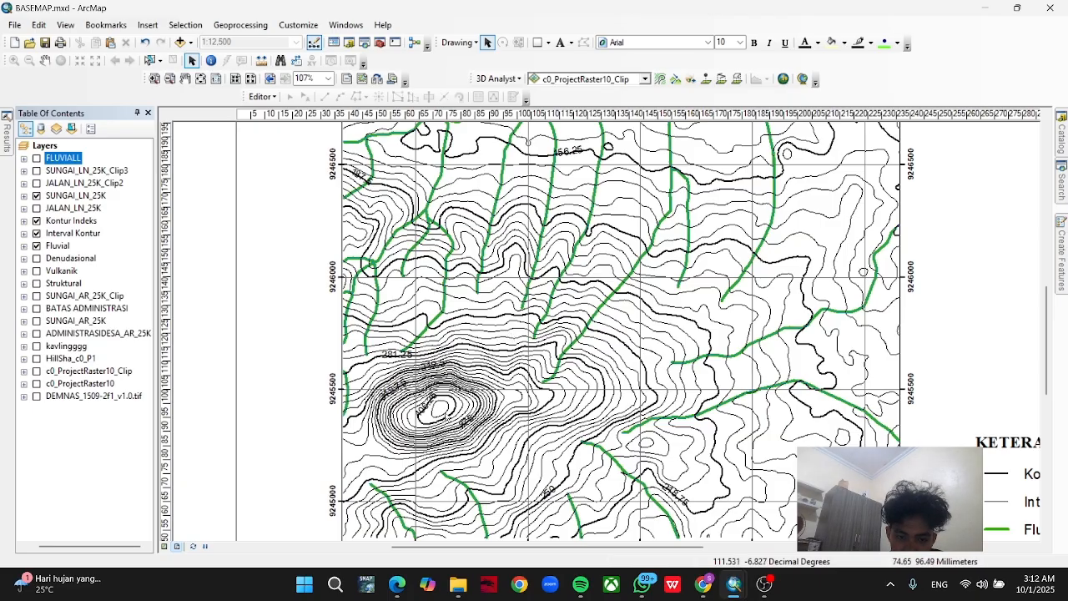
pyautogui.click(1062, 146)
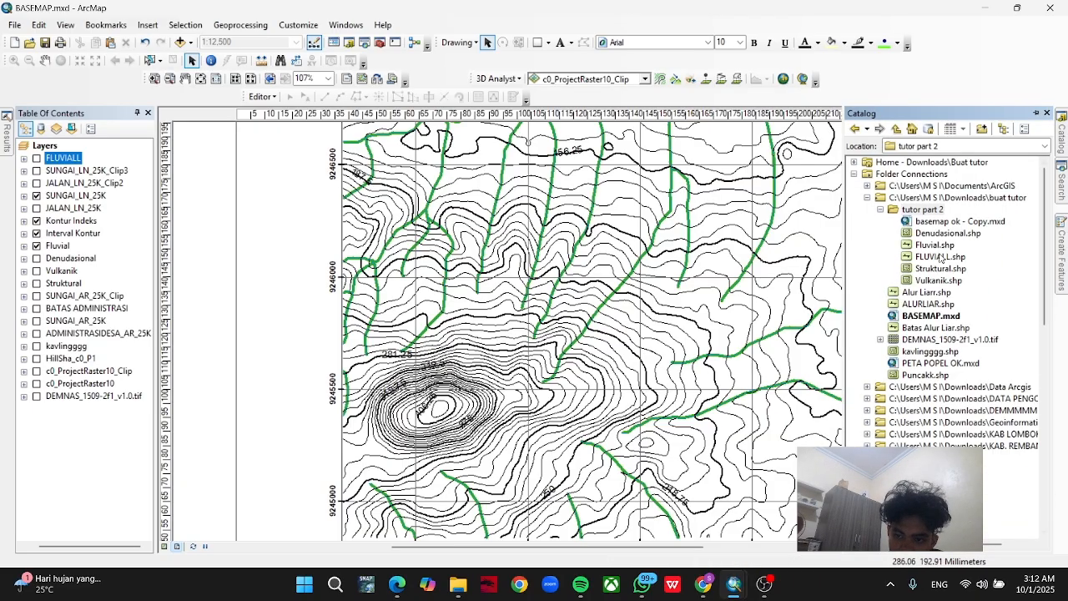
pyautogui.click(925, 208)
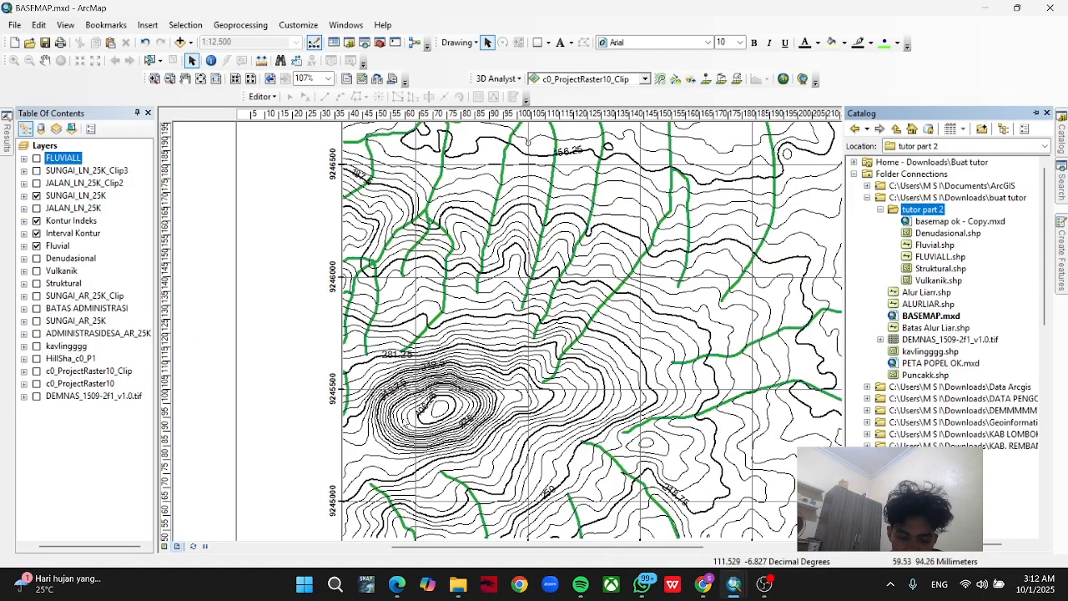
pyautogui.rightClick(912, 215)
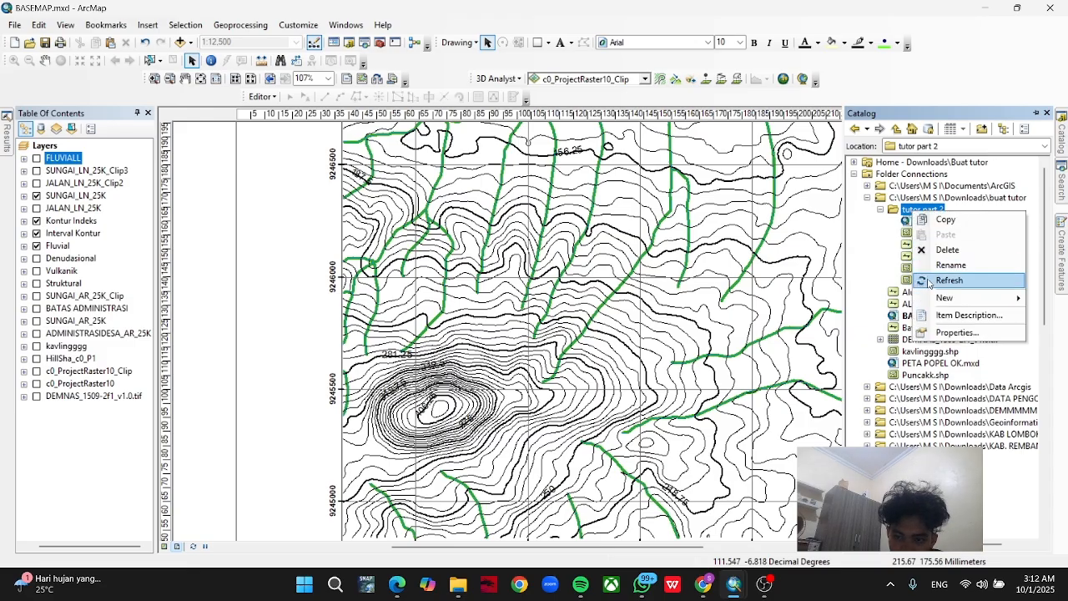
pyautogui.moveTo(947, 298)
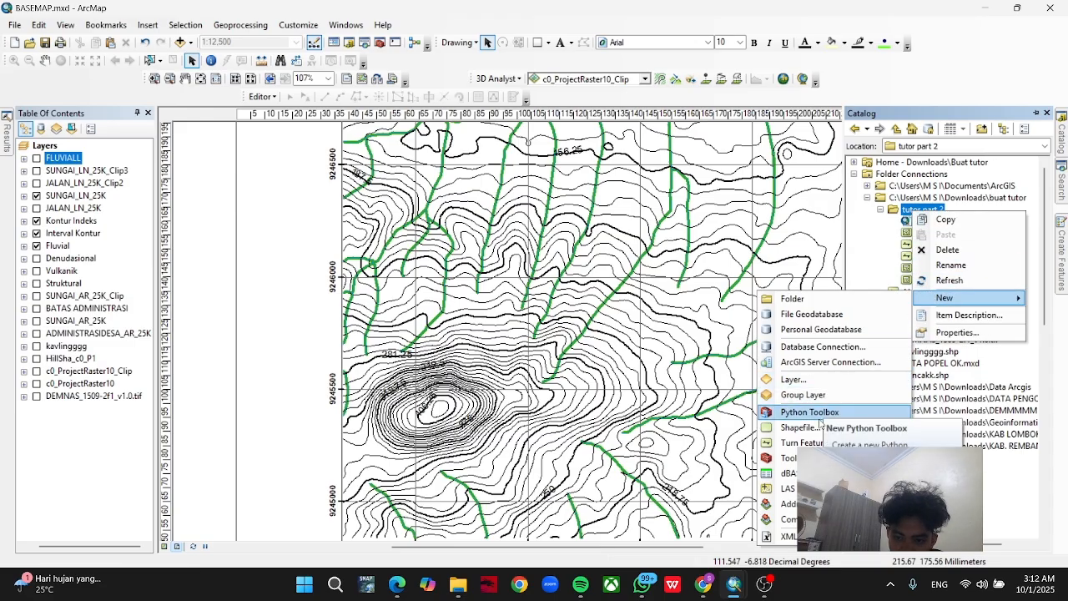
pyautogui.click(817, 427)
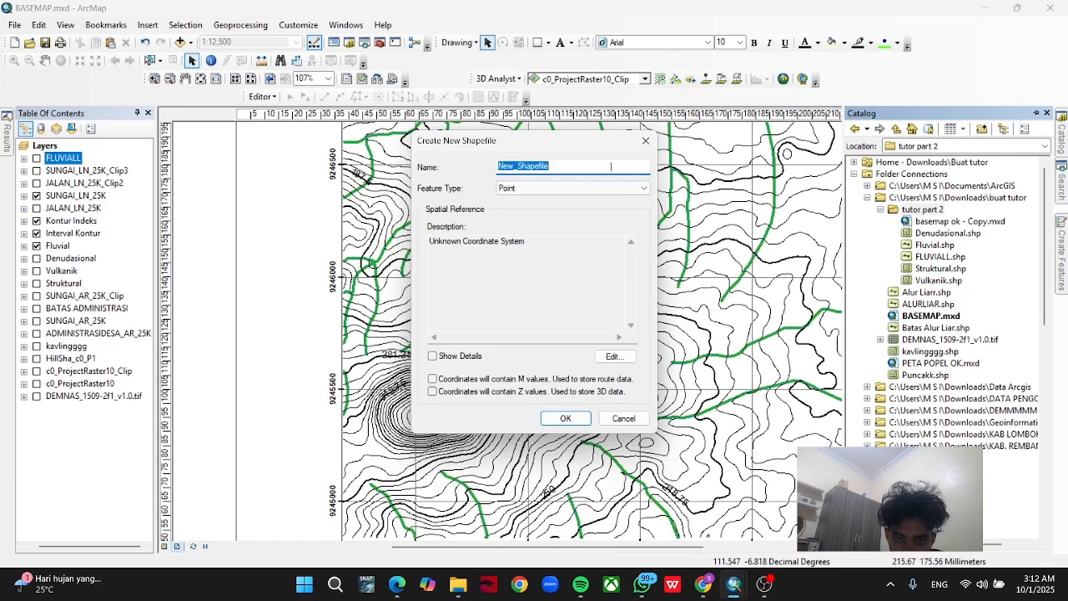
pyautogui.write('VULK')
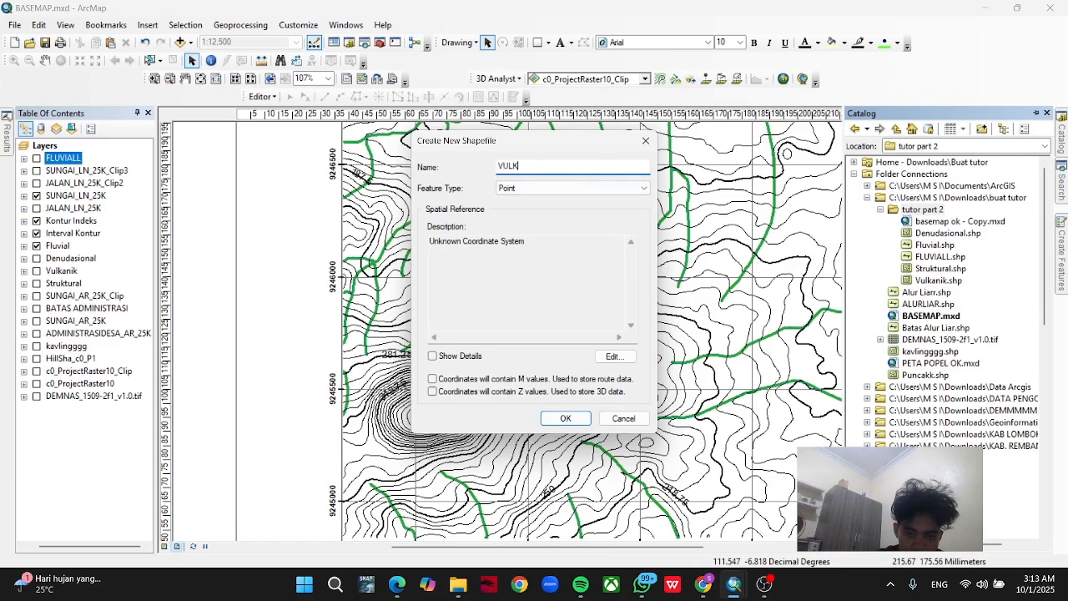
pyautogui.write('ANIKK')
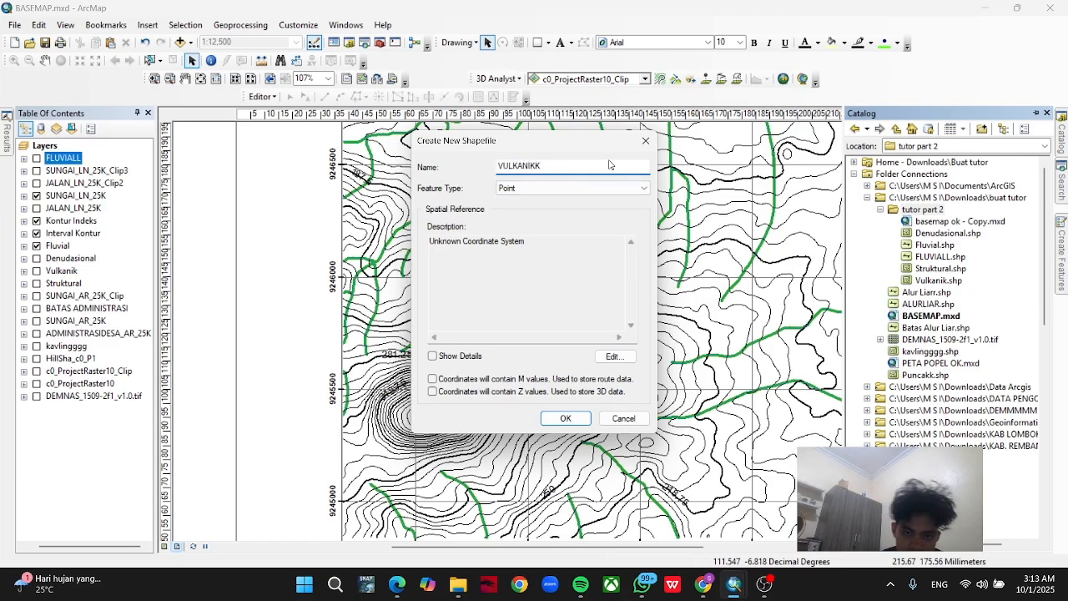
# Set the new shapefile's feature type to Polygon and coordinate system to WGS 1984 UTM Zone 49S, and create it.
pyautogui.click(607, 189)
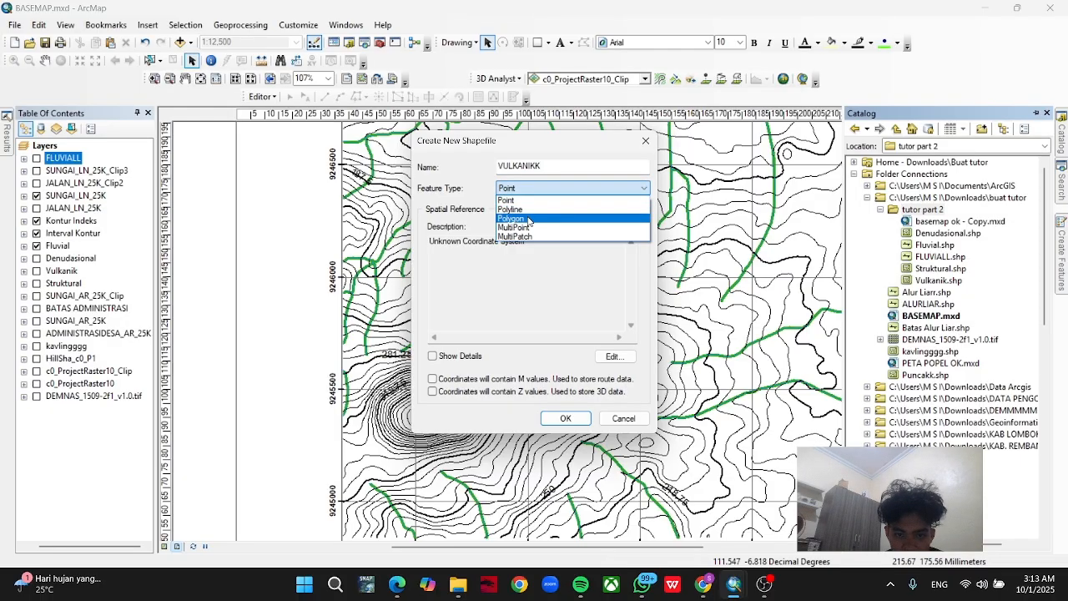
pyautogui.click(528, 219)
pyautogui.click(613, 356)
pyautogui.click(497, 182)
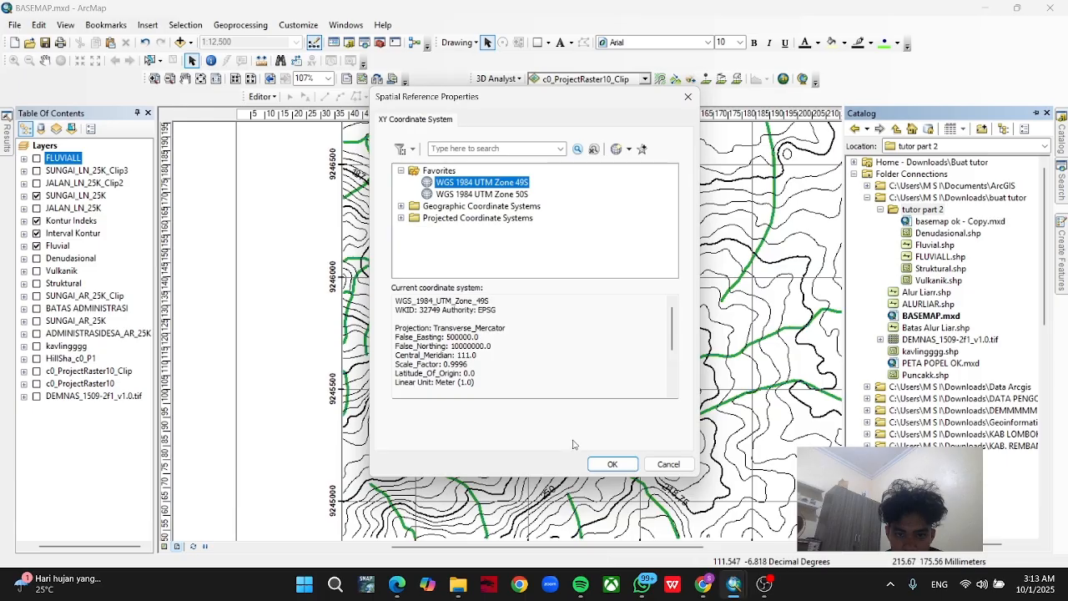
pyautogui.click(611, 464)
pyautogui.click(566, 417)
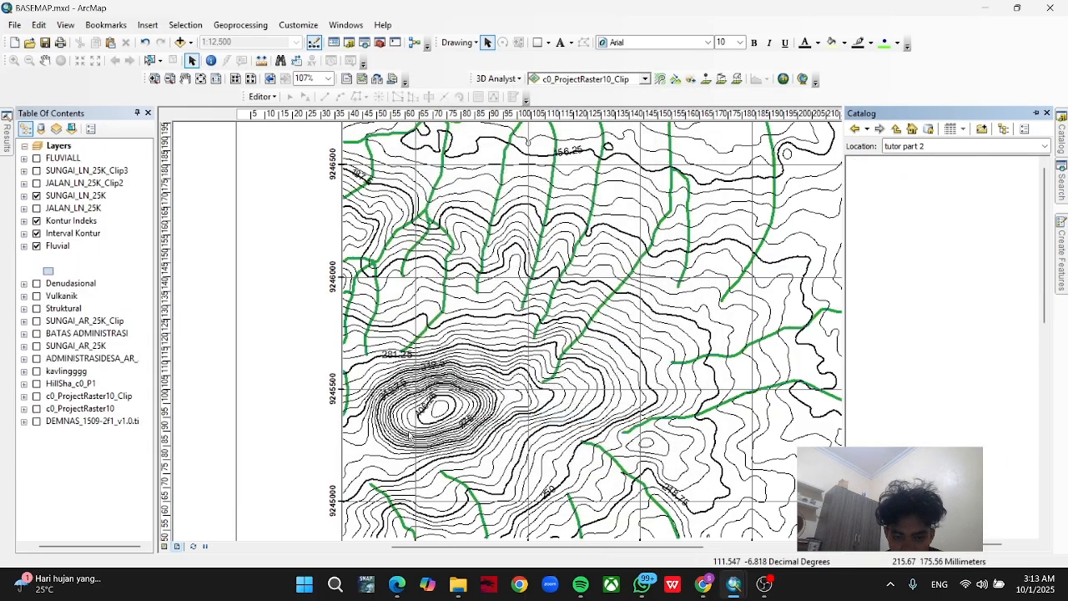
# Start an edit session on the VULKANIKK layer and activate its polygon feature template.
pyautogui.rightClick(64, 260)
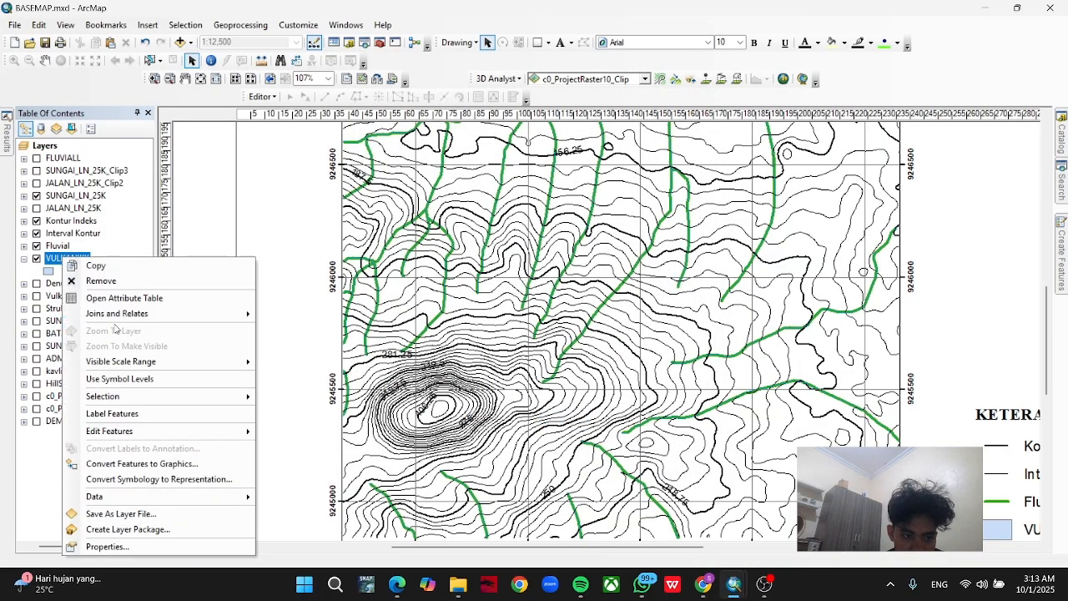
pyautogui.moveTo(167, 430)
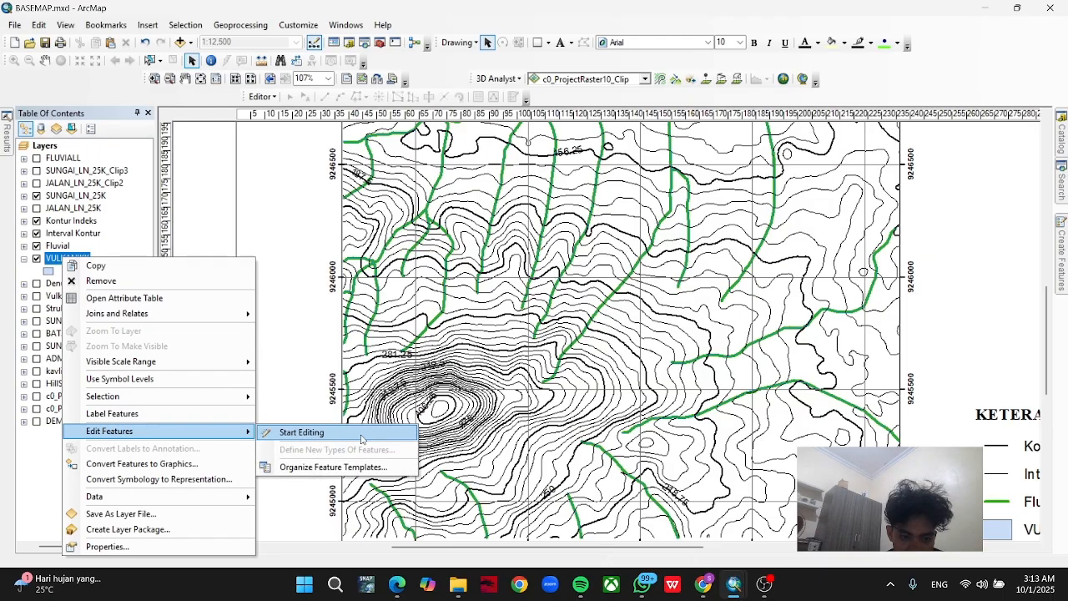
pyautogui.click(301, 432)
pyautogui.click(610, 440)
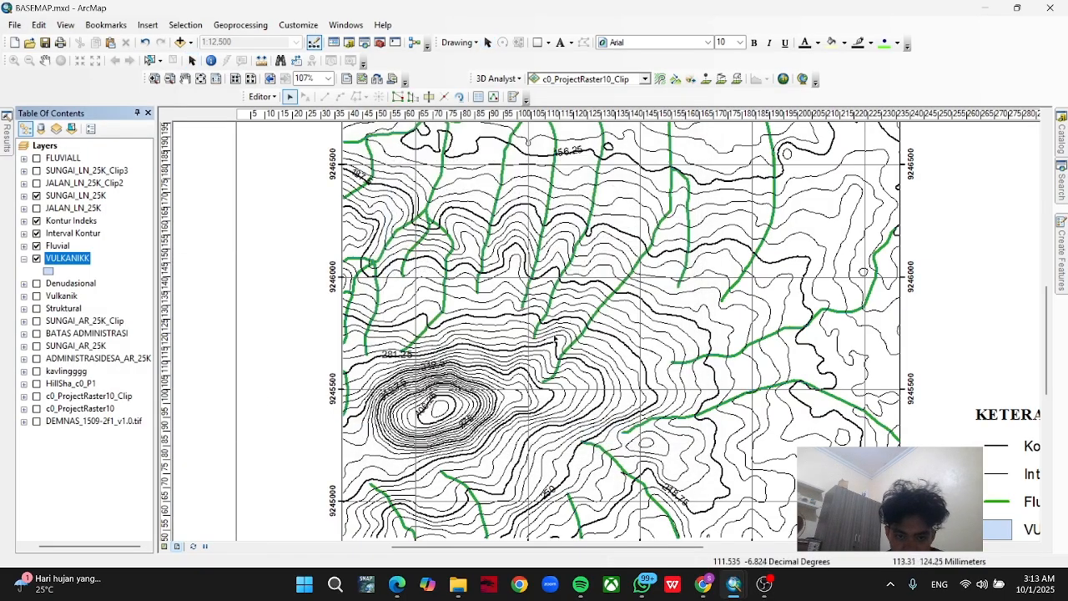
pyautogui.moveTo(1063, 259)
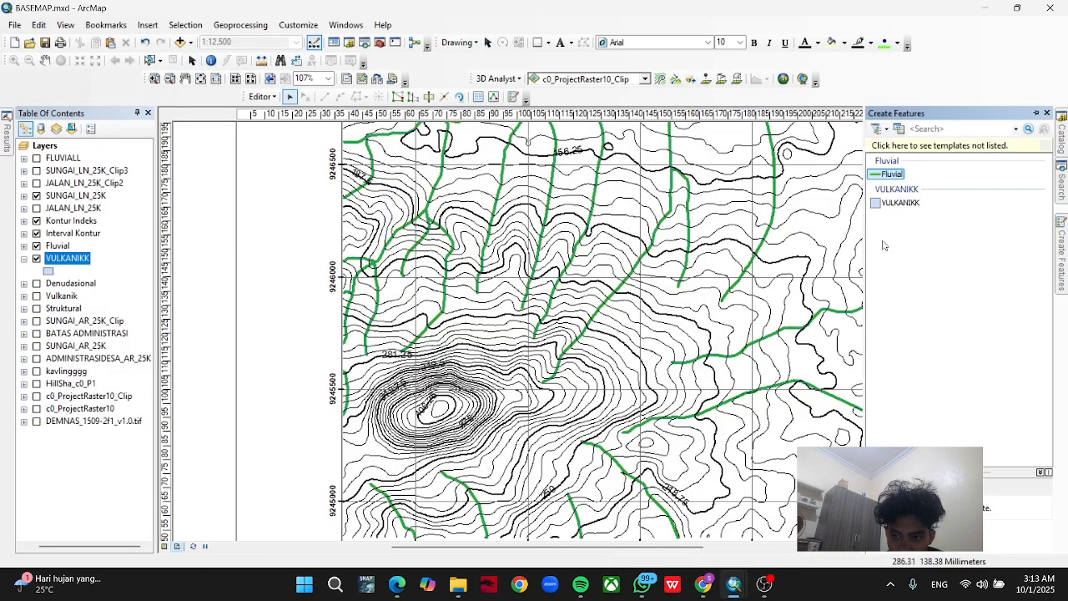
pyautogui.click(898, 203)
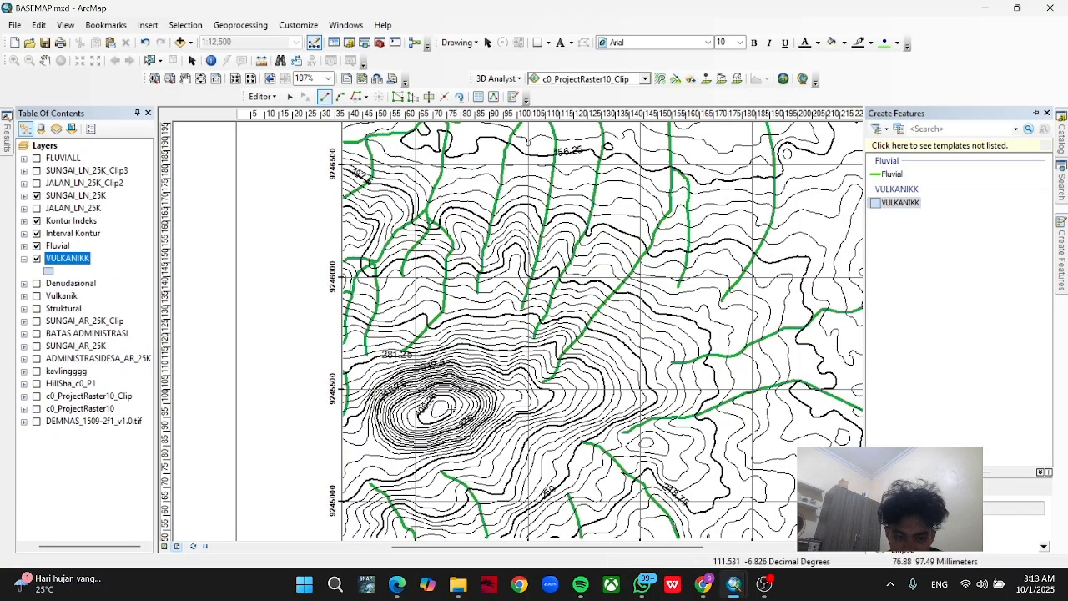
# Trace the closed contour around the summit, between the 312.5 and 343.75 index contours, as a VULKANIKK polygon.
pyautogui.scroll(1, 395, 474)
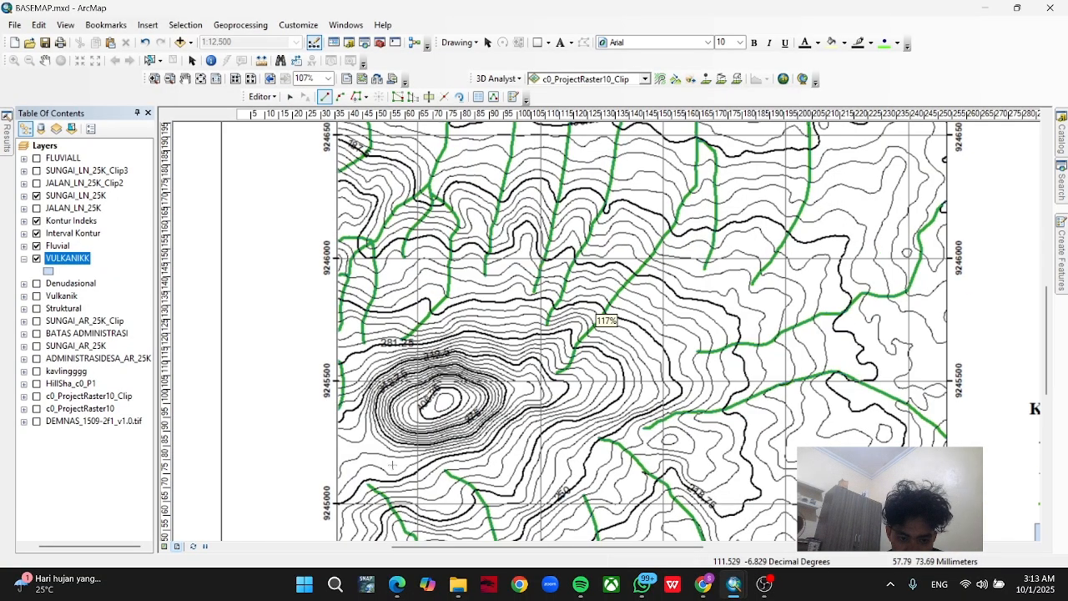
pyautogui.scroll(3, 392, 465)
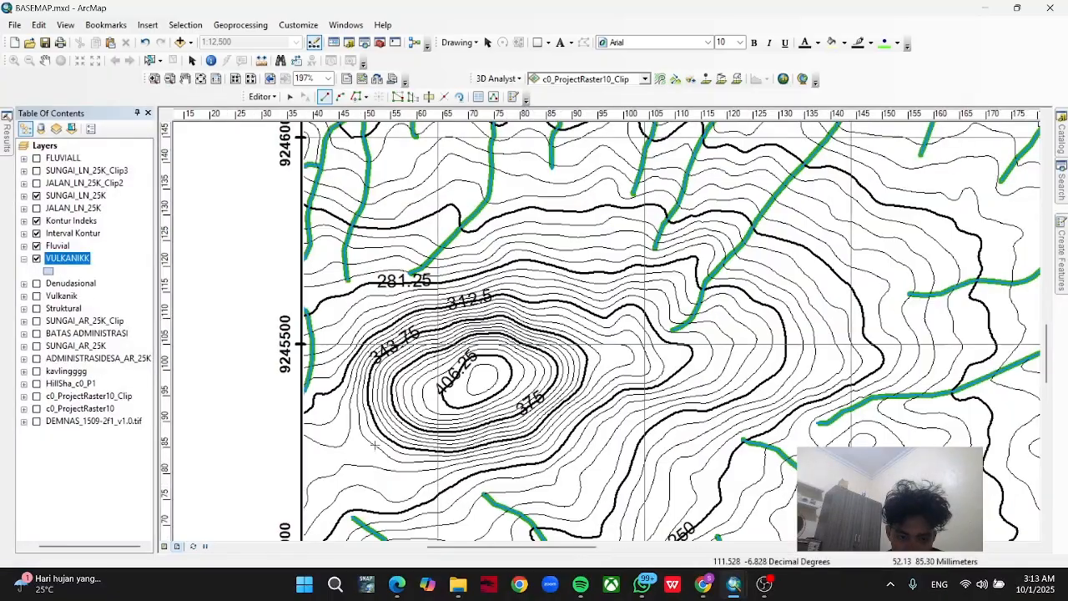
pyautogui.click(370, 443)
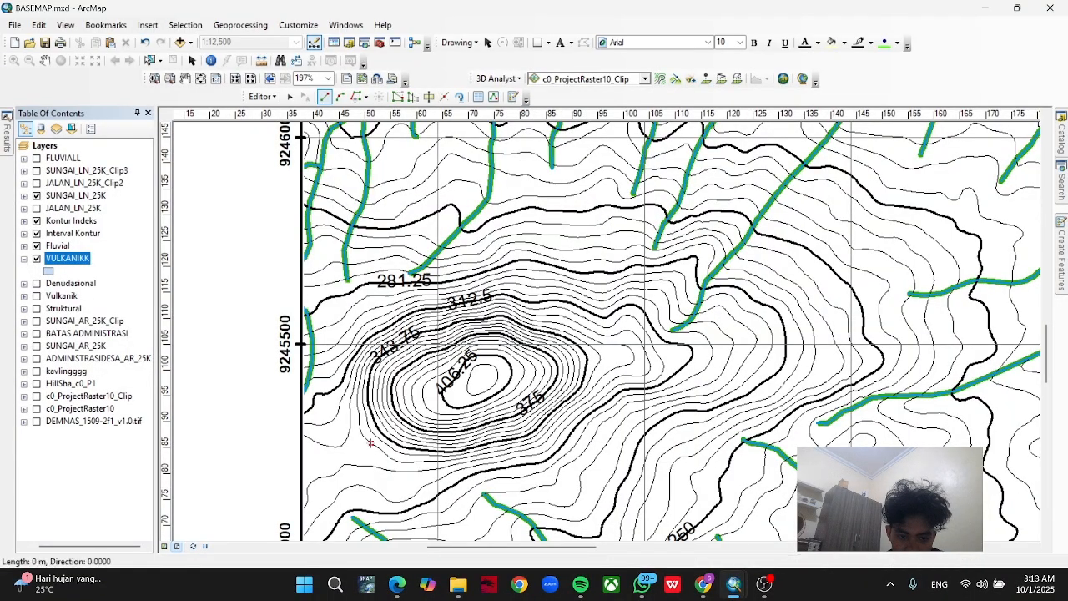
pyautogui.click(356, 97)
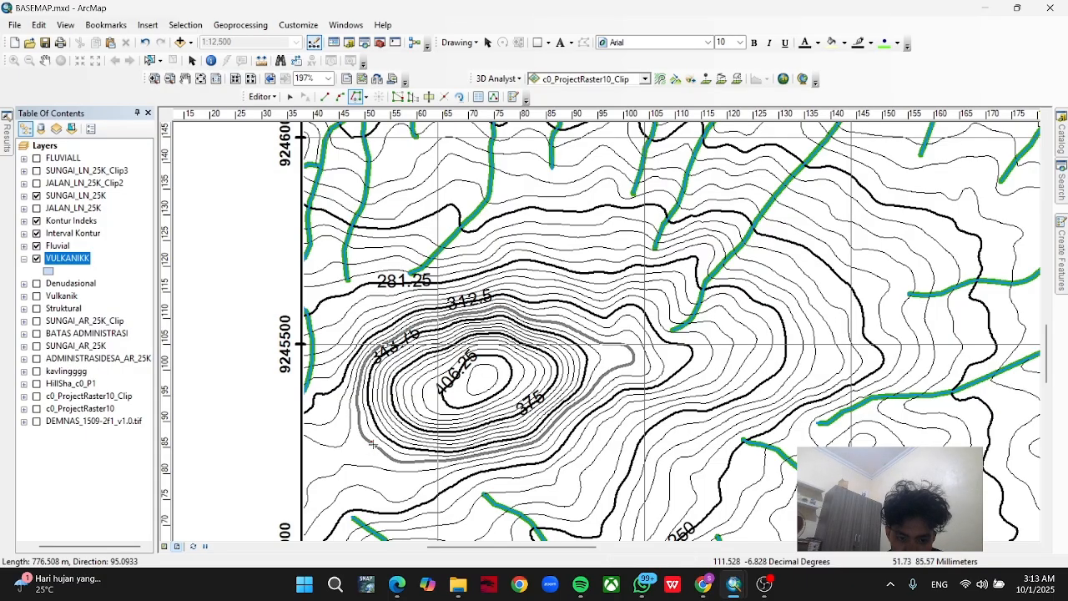
pyautogui.doubleClick(373, 445)
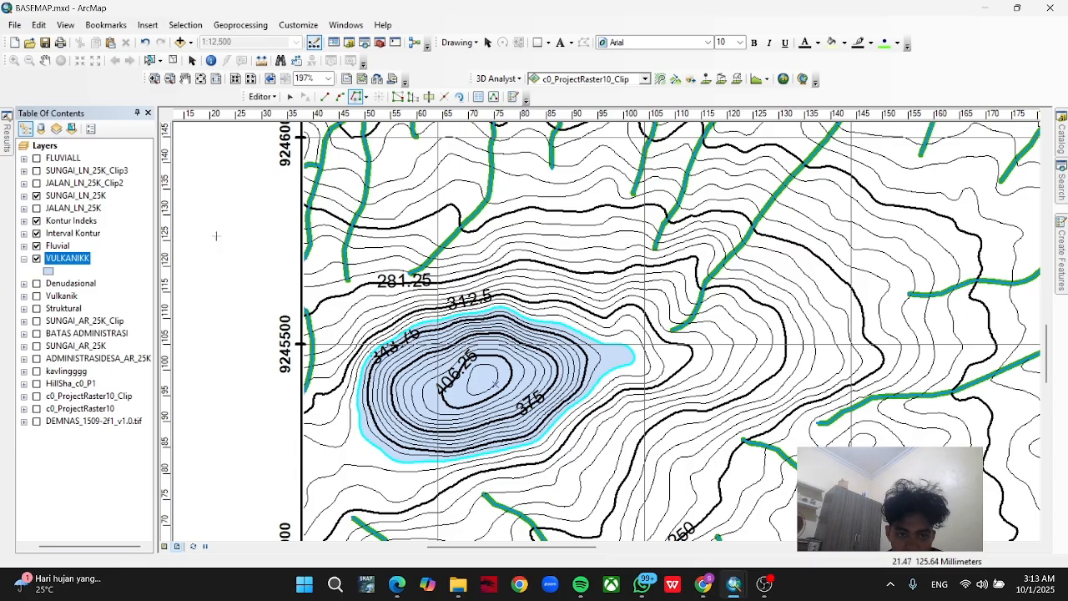
# Change the VULKANIKK layer's fill color to red.
pyautogui.click(48, 271)
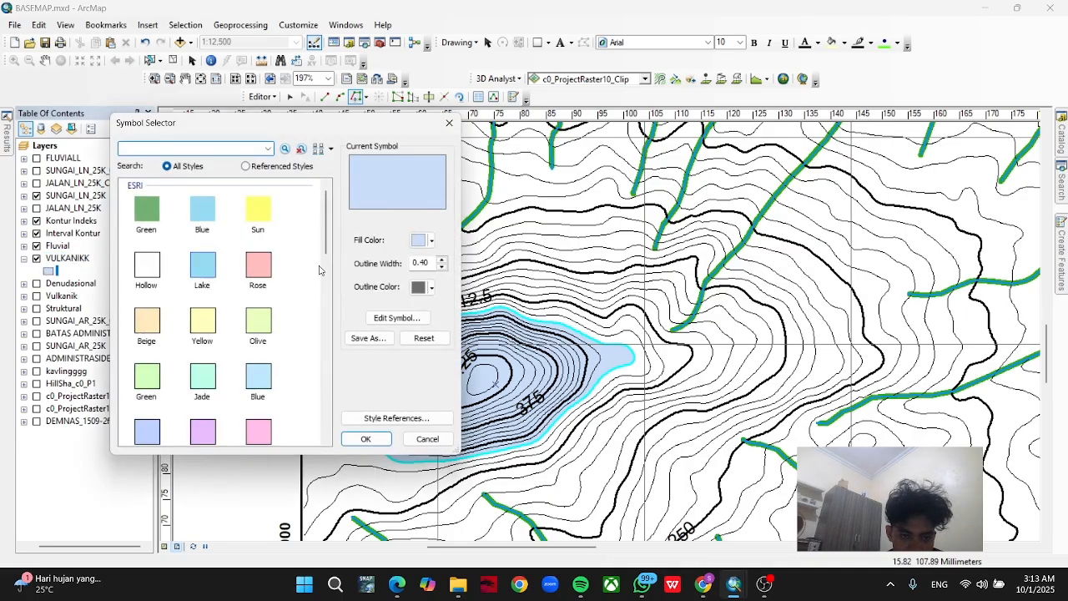
pyautogui.click(432, 242)
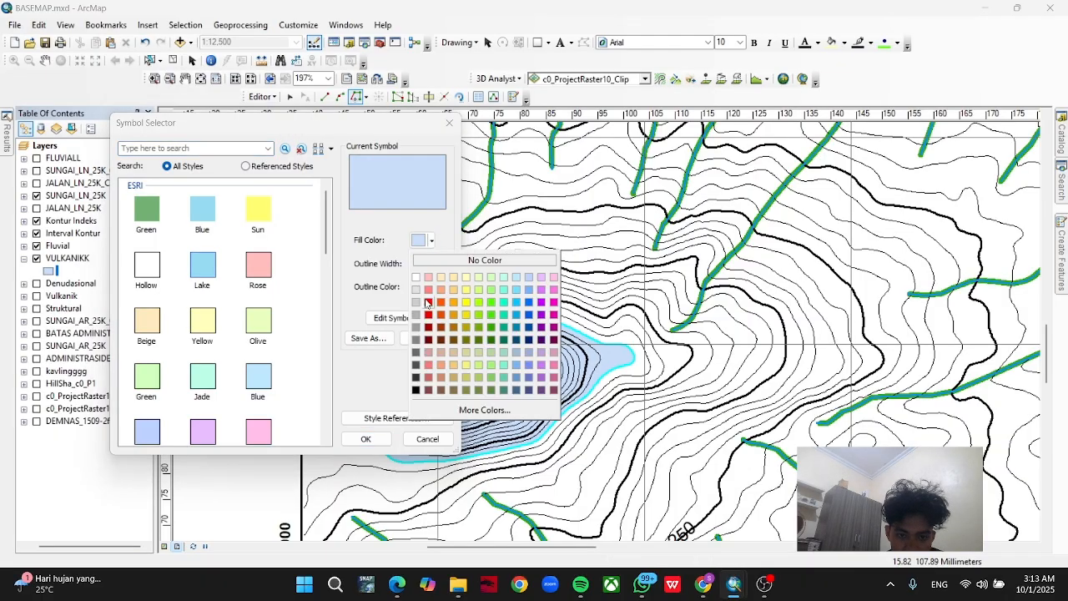
pyautogui.click(422, 304)
pyautogui.click(367, 439)
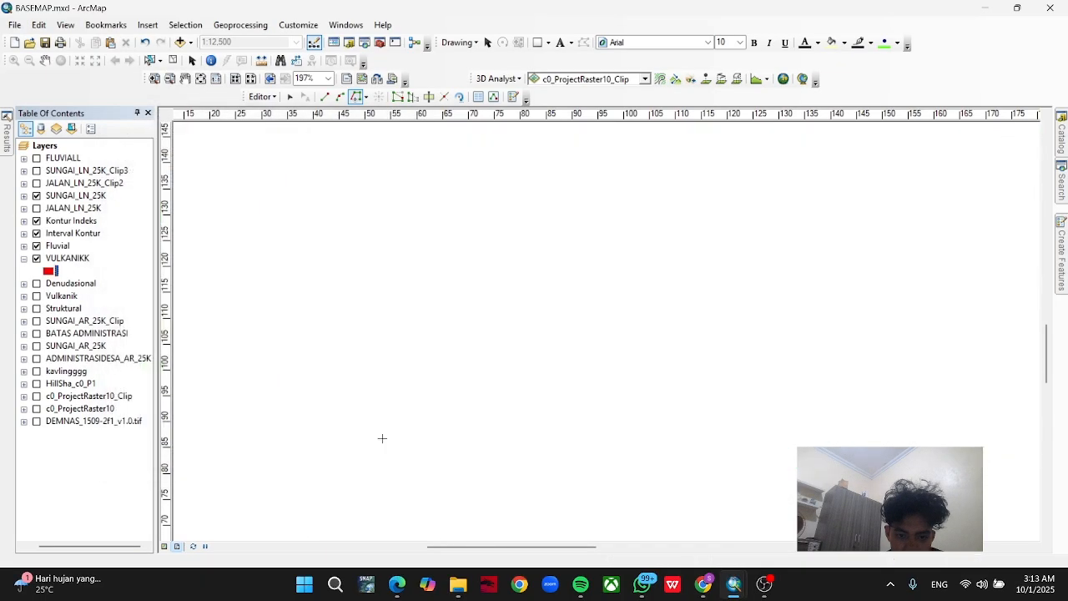
# Save the VULKANIKK polygon edits and end the edit session.
pyautogui.scroll(-3, 284, 317)
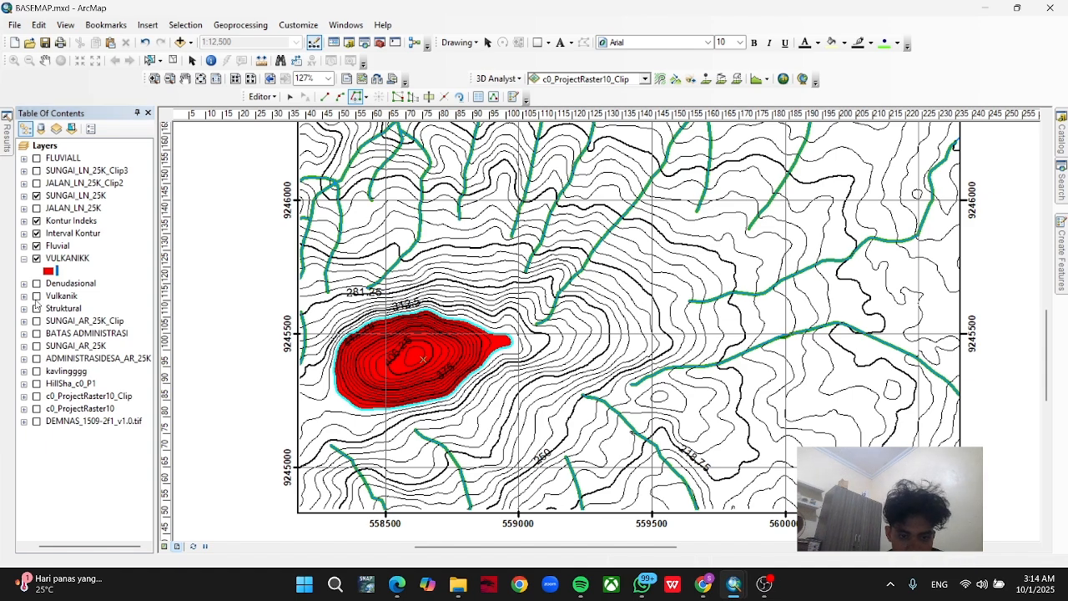
pyautogui.click(261, 96)
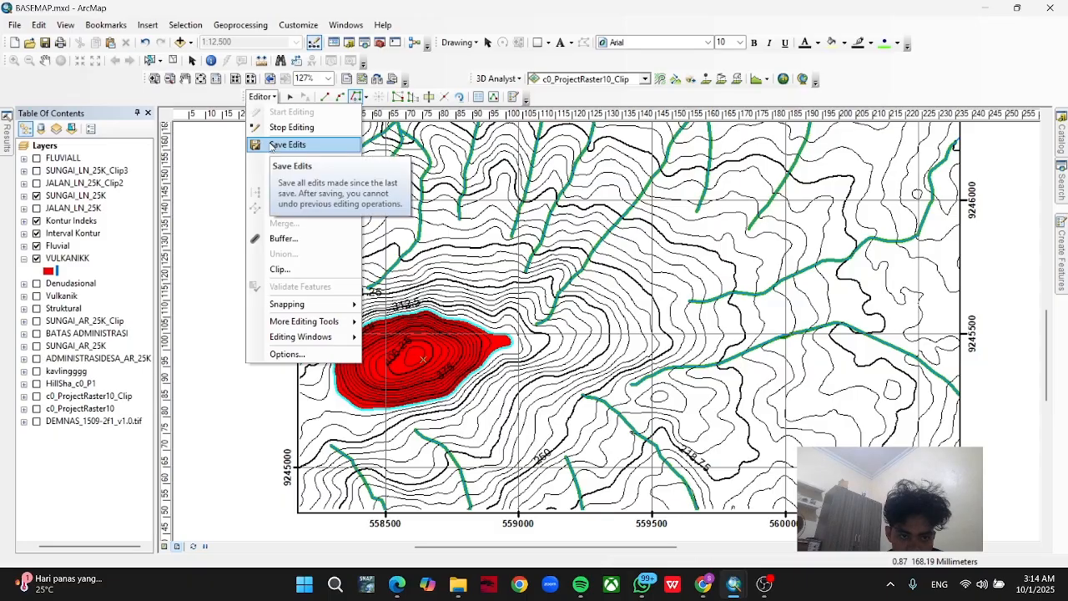
pyautogui.click(270, 145)
pyautogui.click(266, 96)
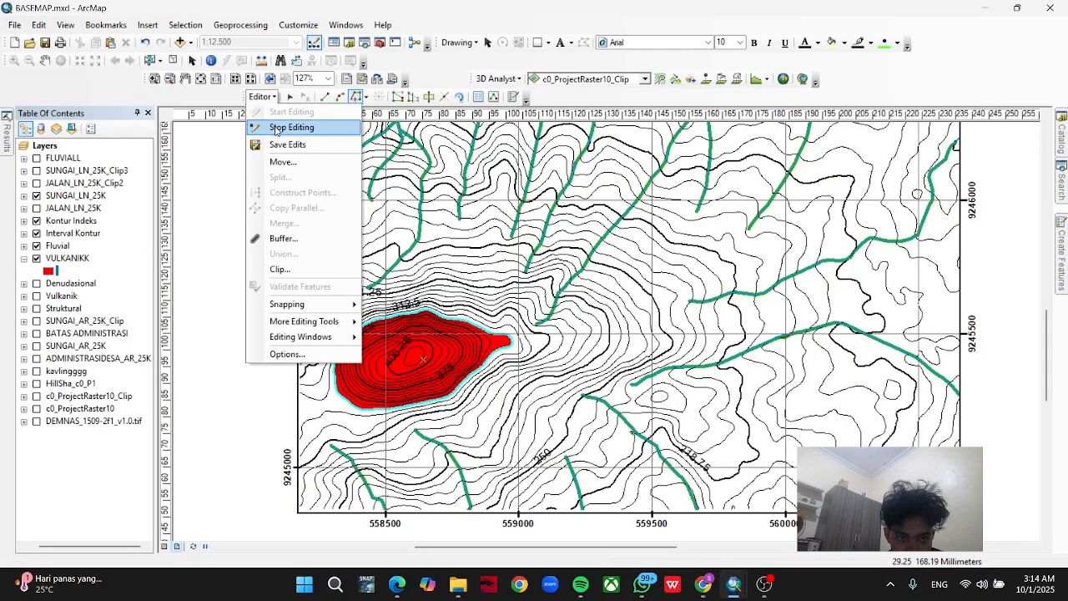
pyautogui.click(275, 130)
# Begin a new shapefile named STRUKTURALL in the tutor part 2 folder.
pyautogui.scroll(3, 499, 389)
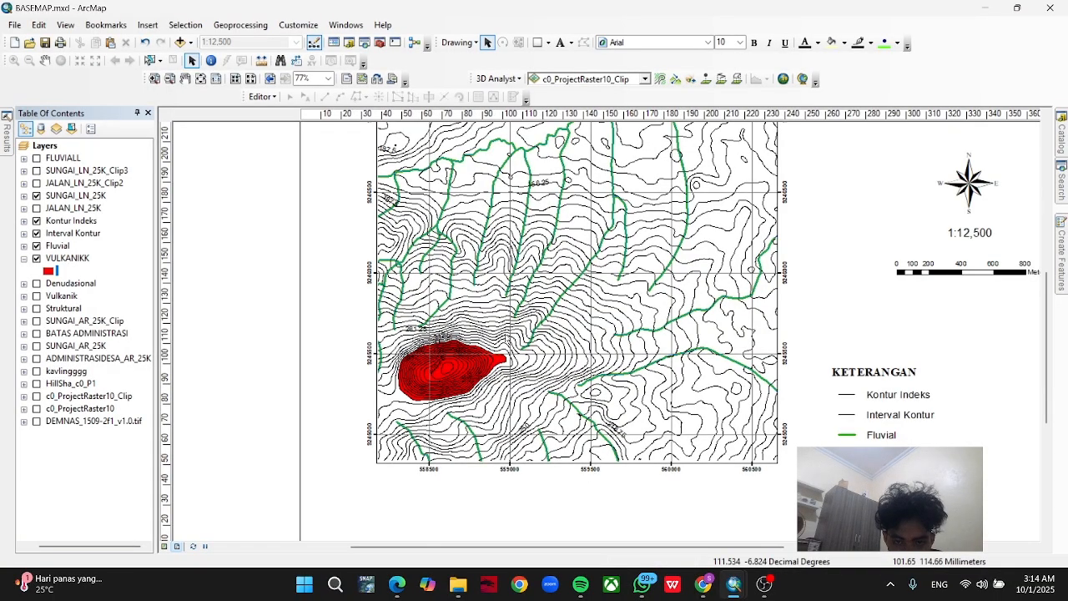
pyautogui.moveTo(505, 337); pyautogui.dragTo(482, 418)
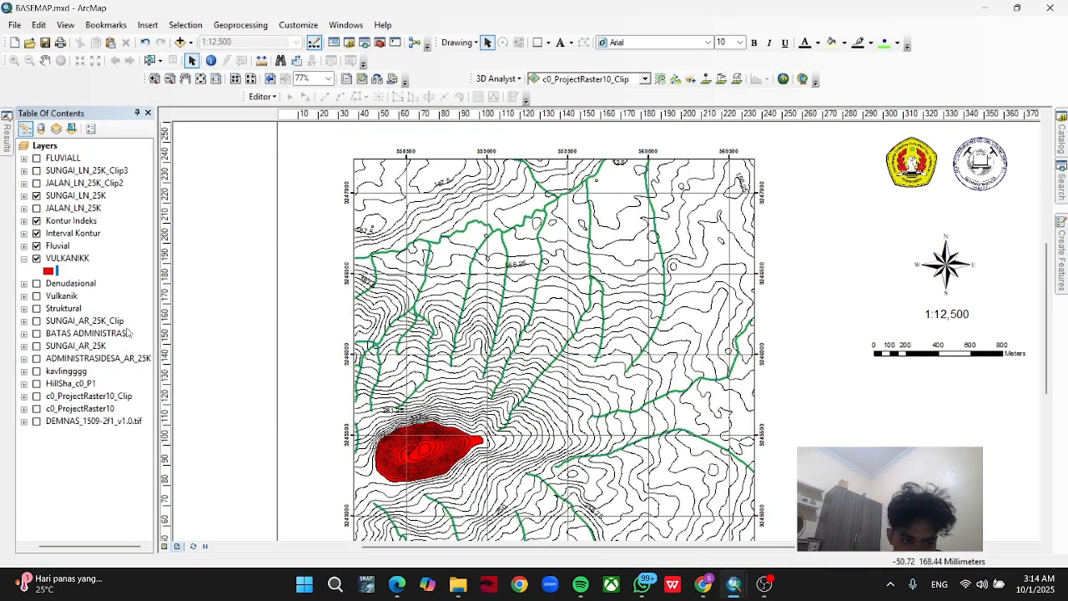
pyautogui.click(1062, 127)
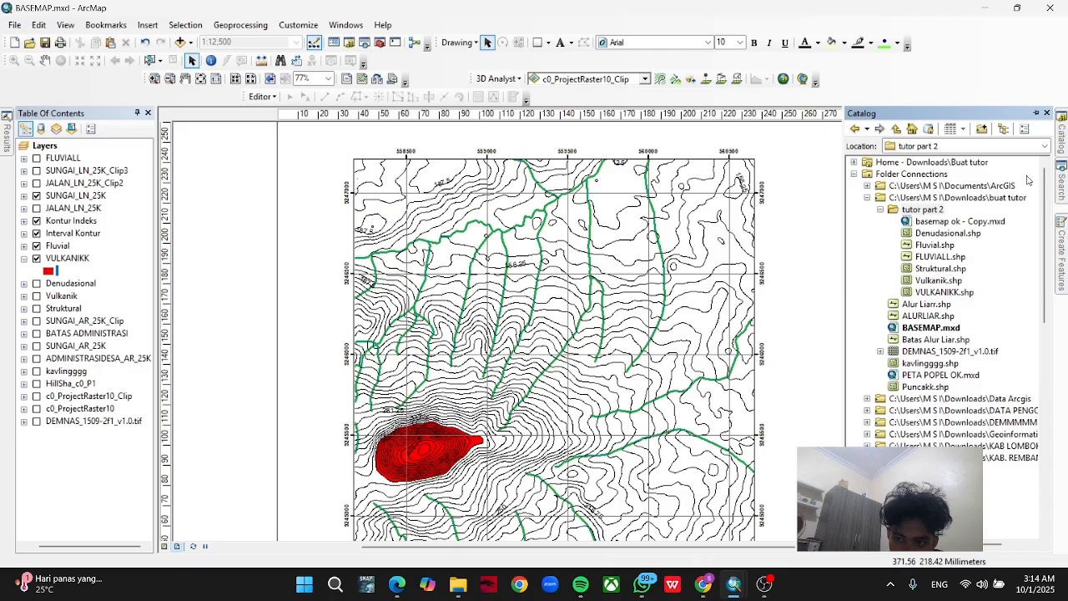
pyautogui.rightClick(916, 211)
pyautogui.moveTo(951, 298)
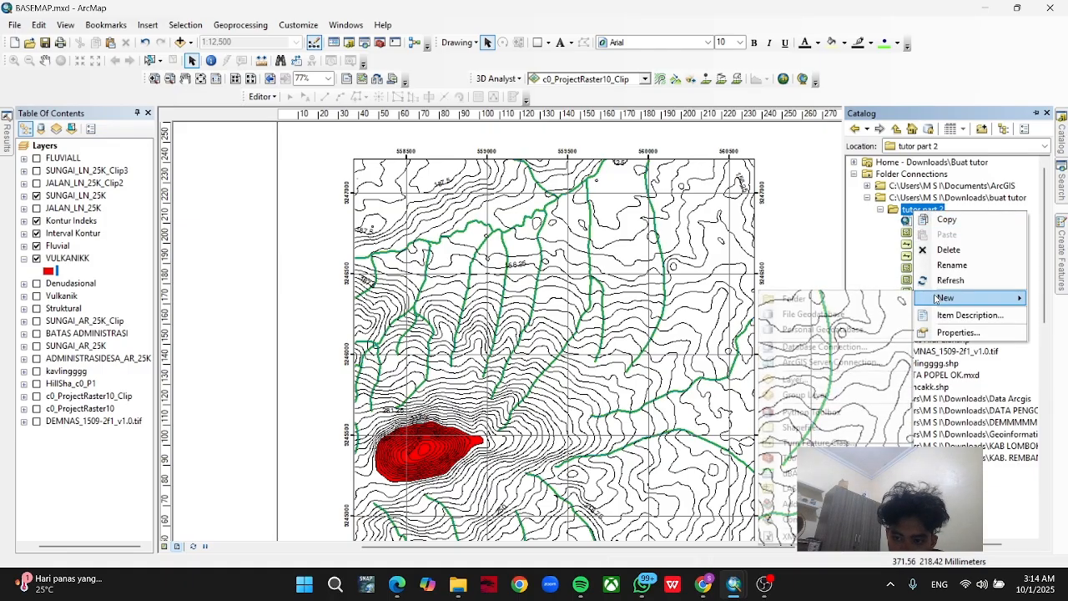
pyautogui.click(839, 428)
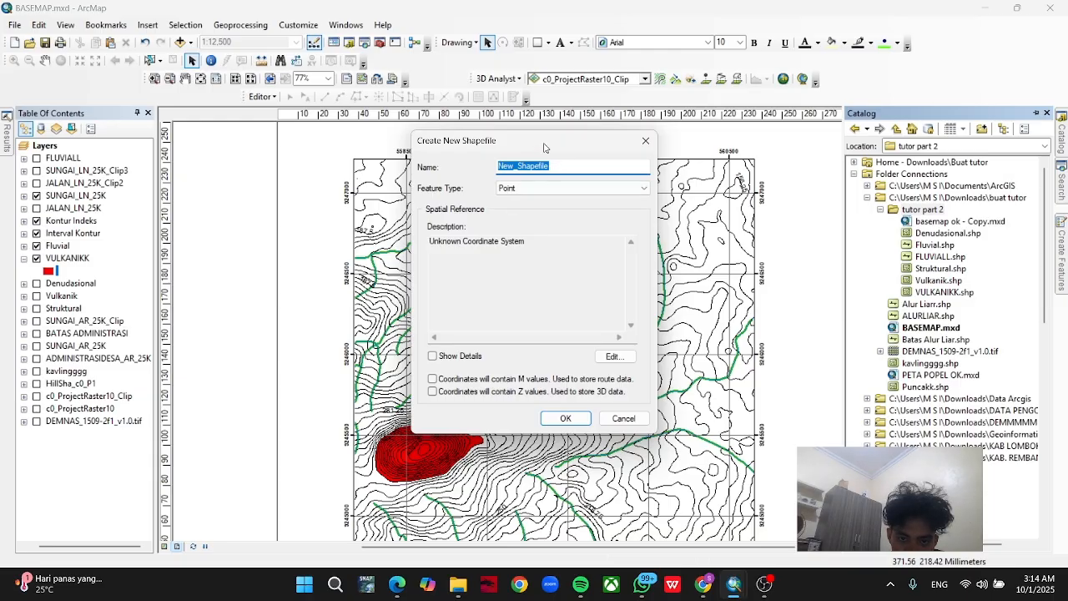
pyautogui.moveTo(544, 148); pyautogui.dragTo(726, 148)
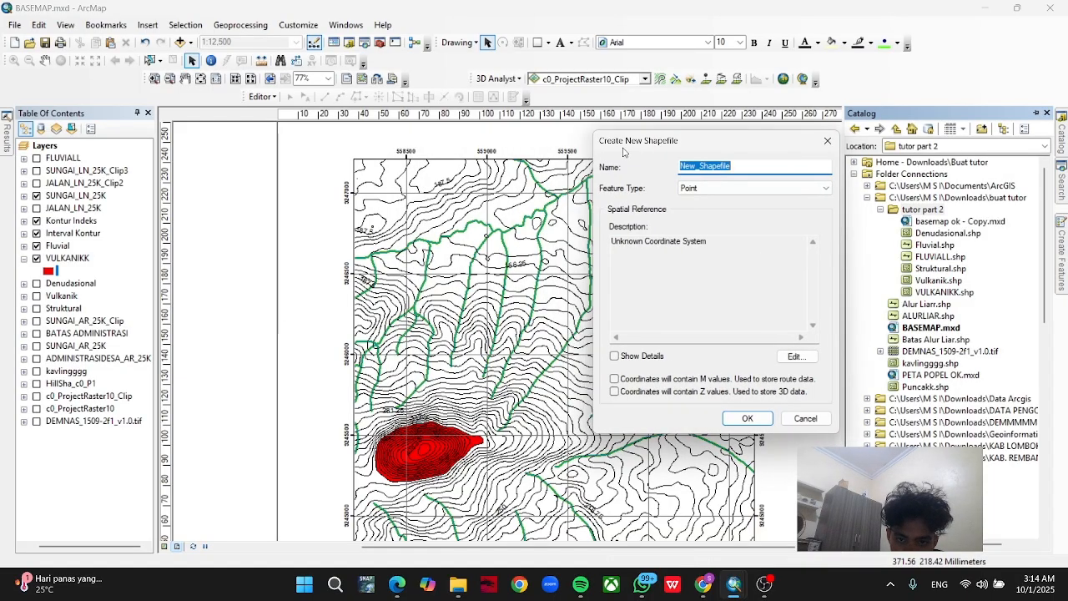
pyautogui.moveTo(622, 152); pyautogui.dragTo(798, 162)
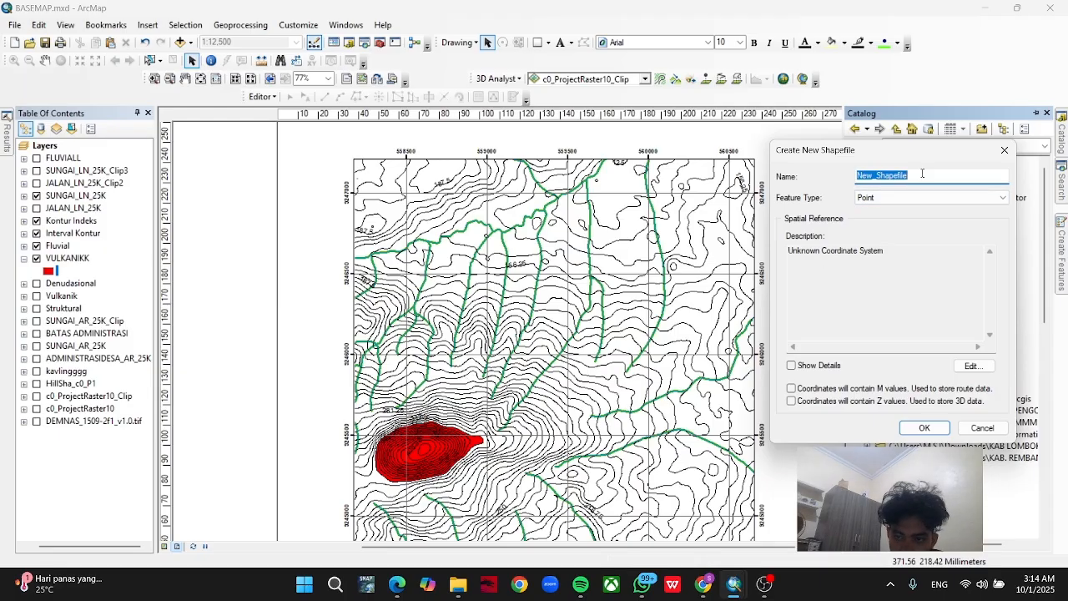
pyautogui.write('ST')
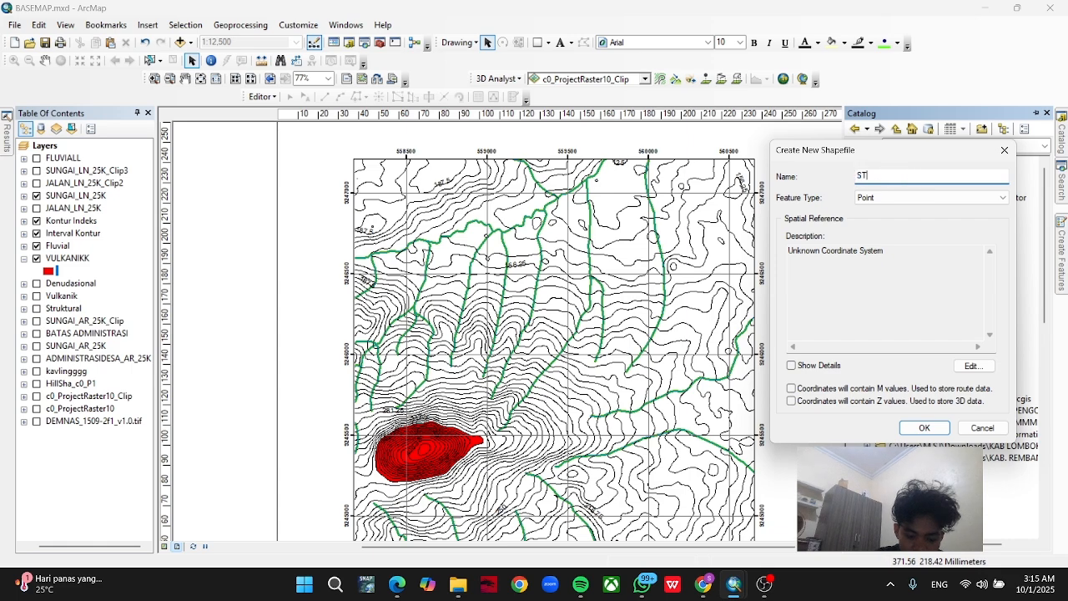
pyautogui.write('RUKTURAL')
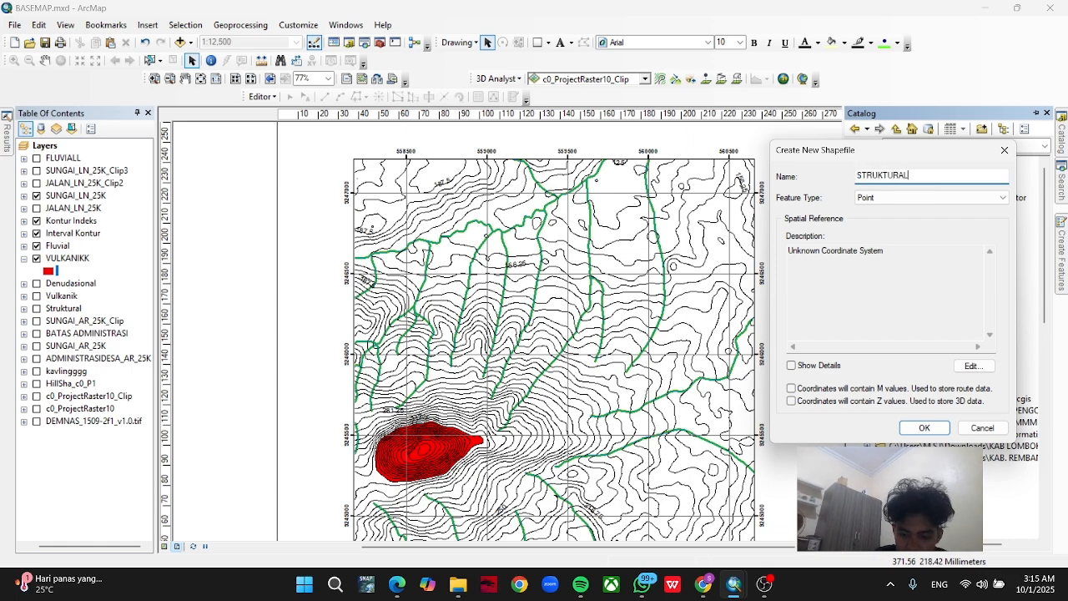
pyautogui.write('L')
# Set the new shapefile's feature type to Polygon and its coordinate system to WGS 1984 UTM Zone 49S, and create it.
pyautogui.click(972, 200)
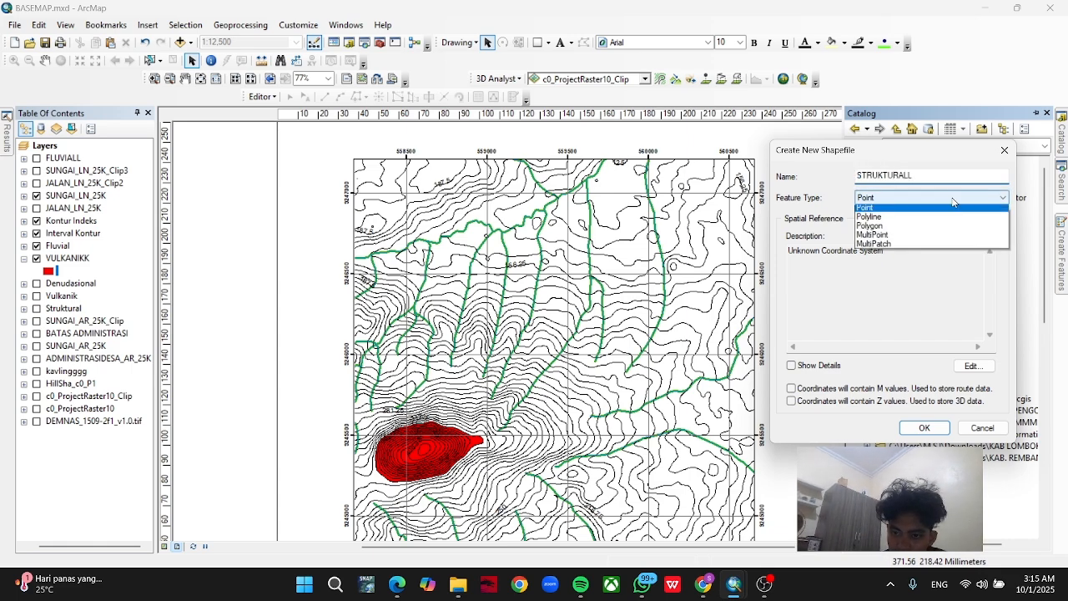
pyautogui.click(908, 223)
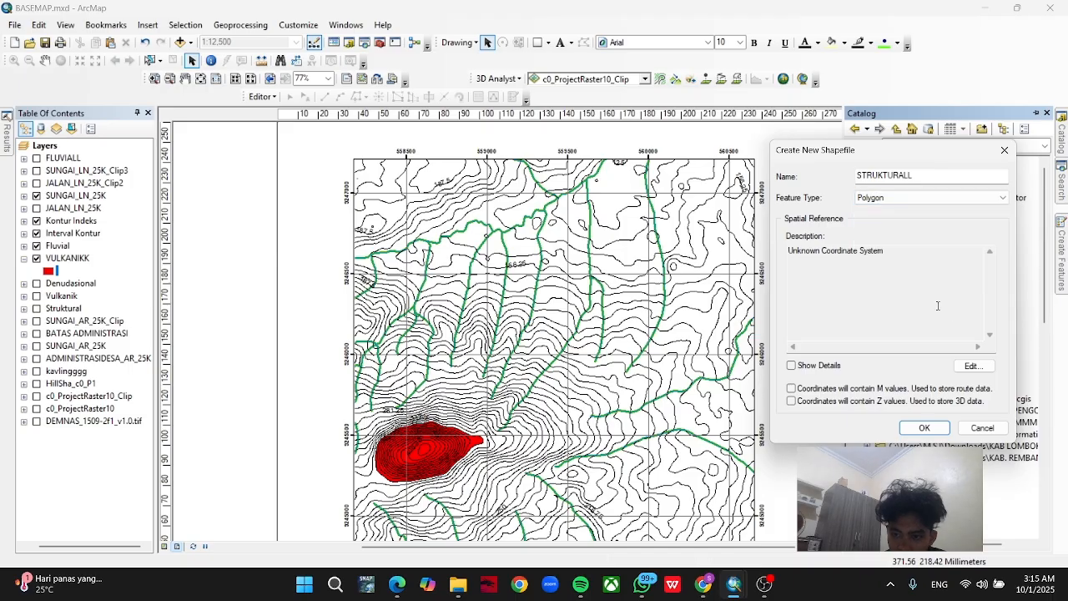
pyautogui.click(973, 366)
pyautogui.click(518, 182)
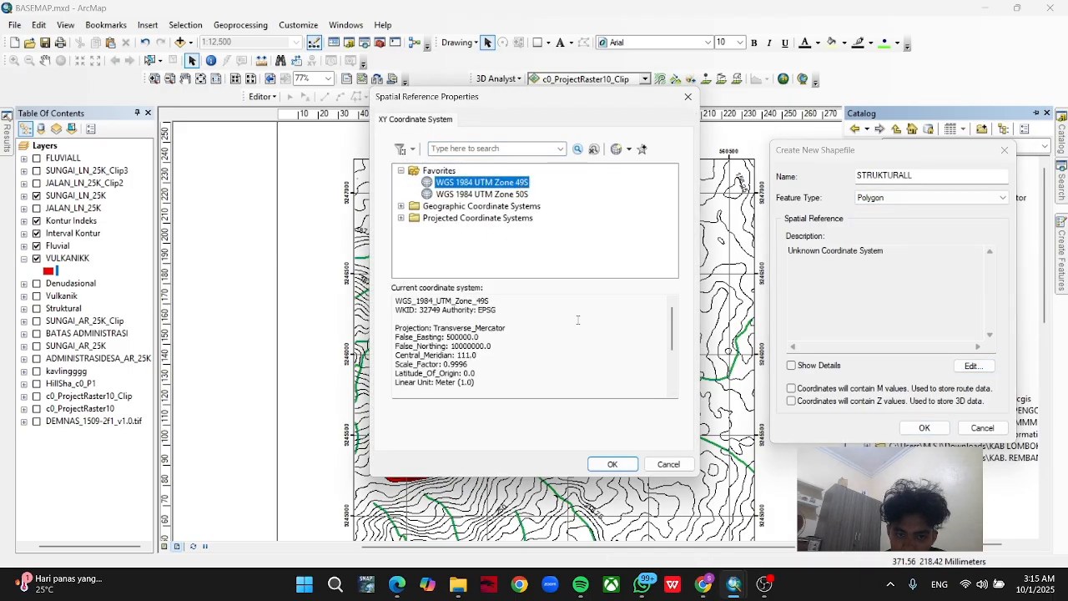
pyautogui.click(613, 463)
pyautogui.click(925, 427)
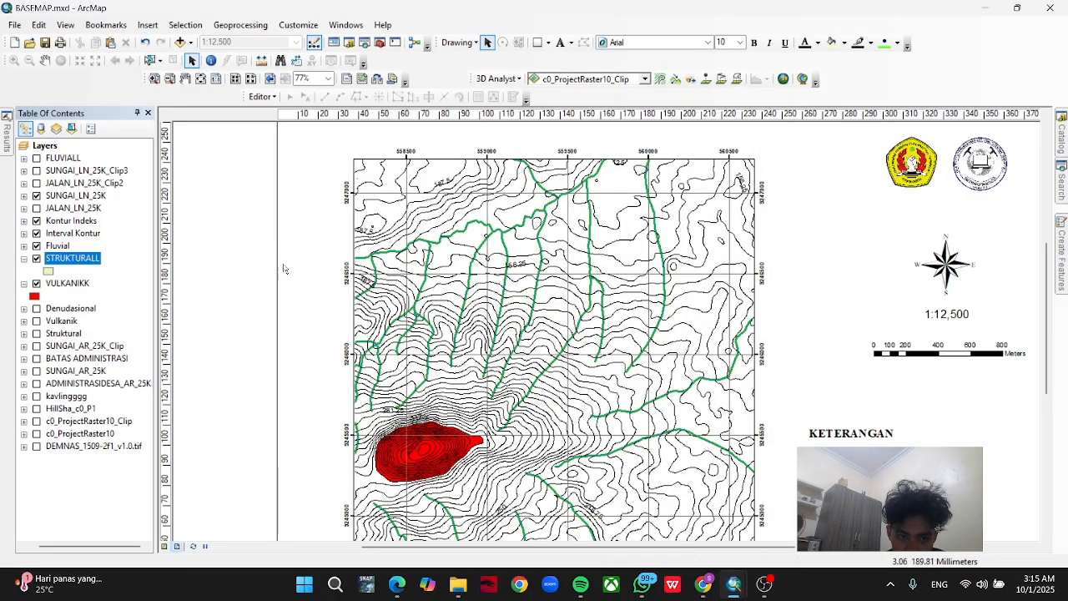
# Start an edit session on the STRUKTURALL layer and activate its polygon feature template.
pyautogui.rightClick(66, 261)
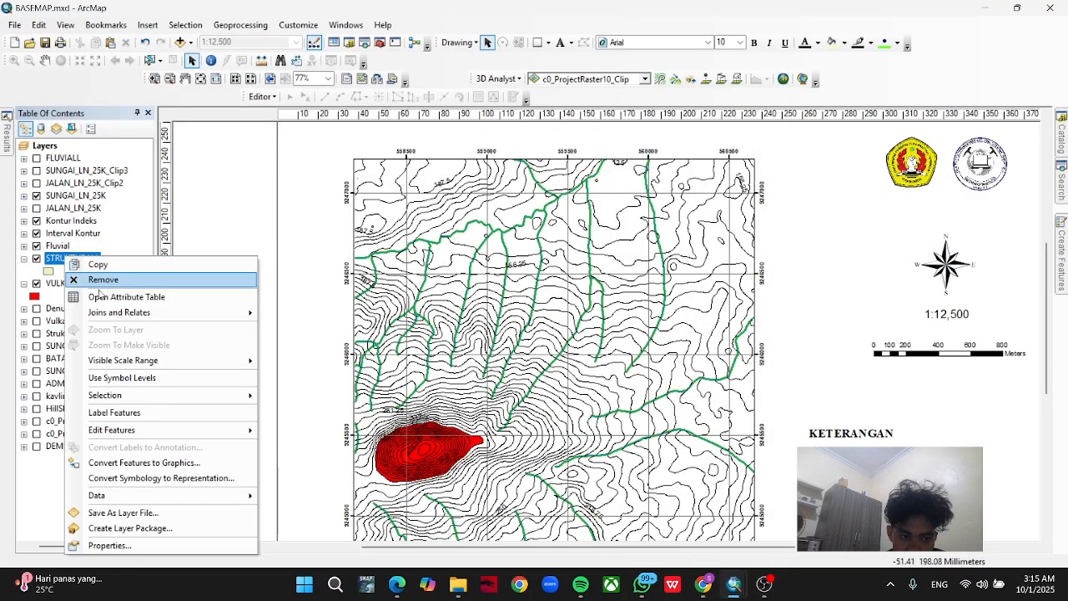
pyautogui.moveTo(182, 429)
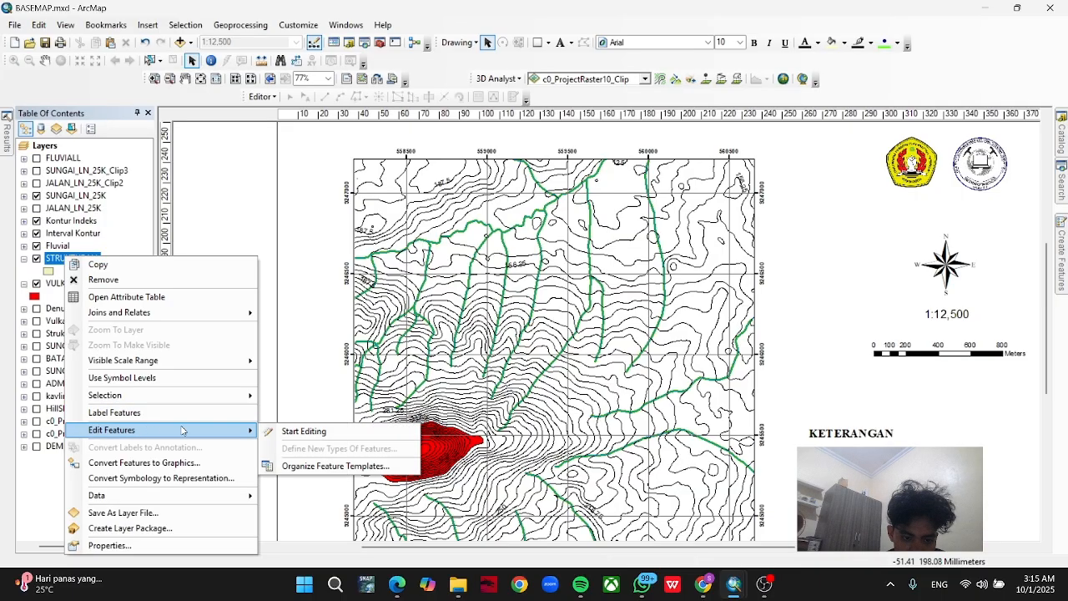
pyautogui.click(305, 431)
pyautogui.click(592, 440)
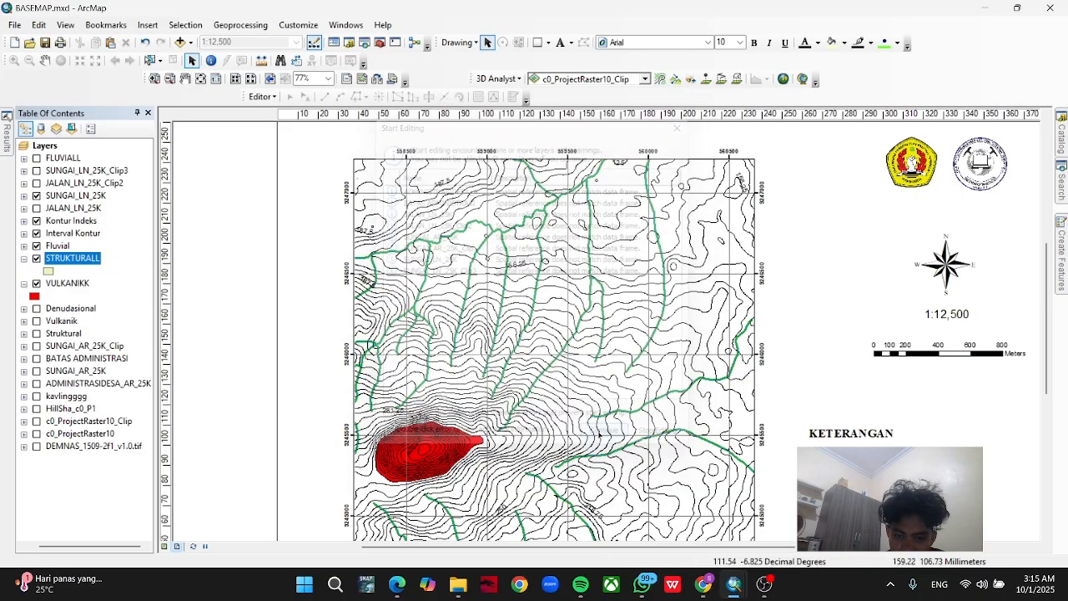
pyautogui.click(1062, 258)
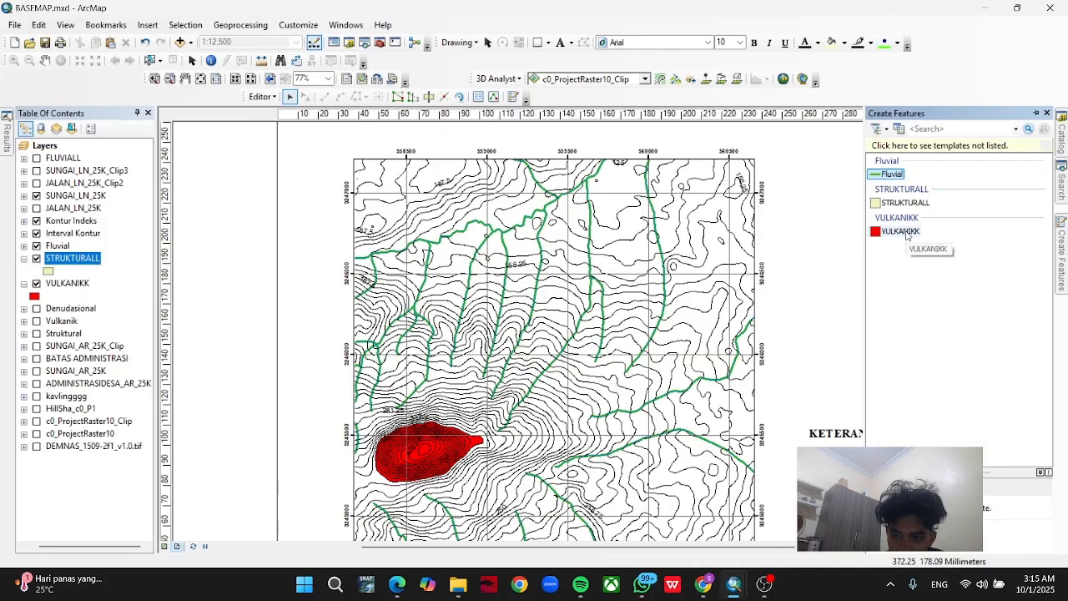
pyautogui.click(900, 231)
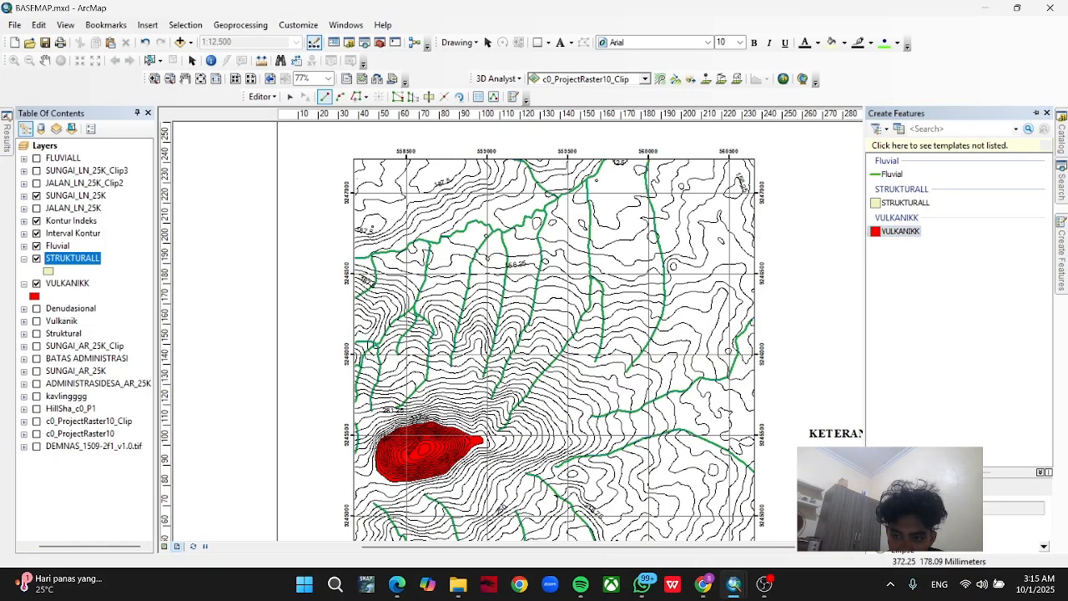
pyautogui.click(903, 203)
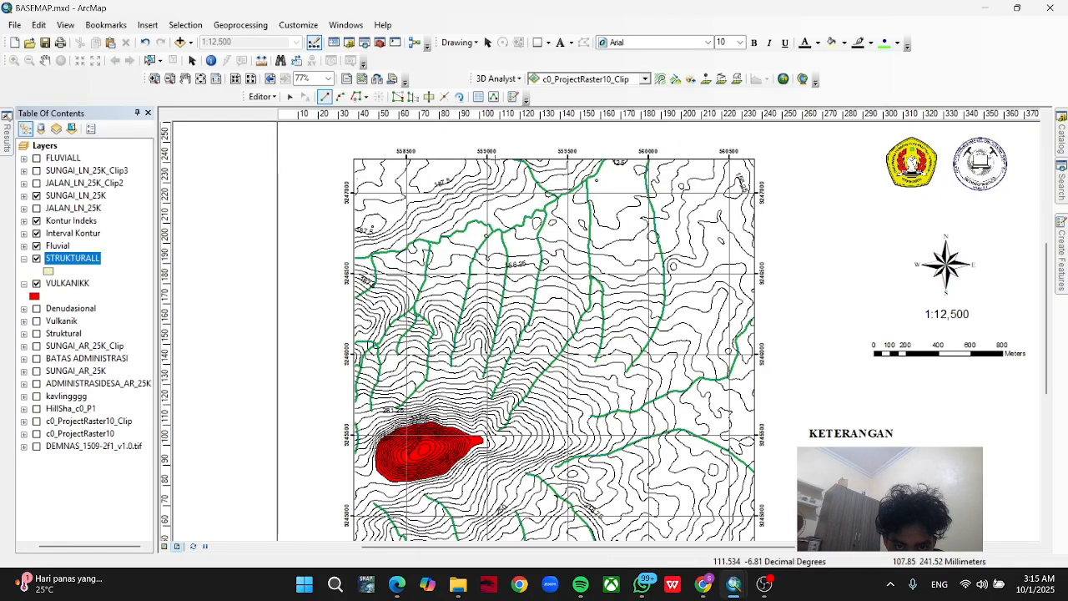
# Sketch a STRUKTURALL boundary from the map's northern edge, tracing the contour below the northwestern 187.5 contour to the western edge.
pyautogui.click(495, 158)
pyautogui.click(365, 97)
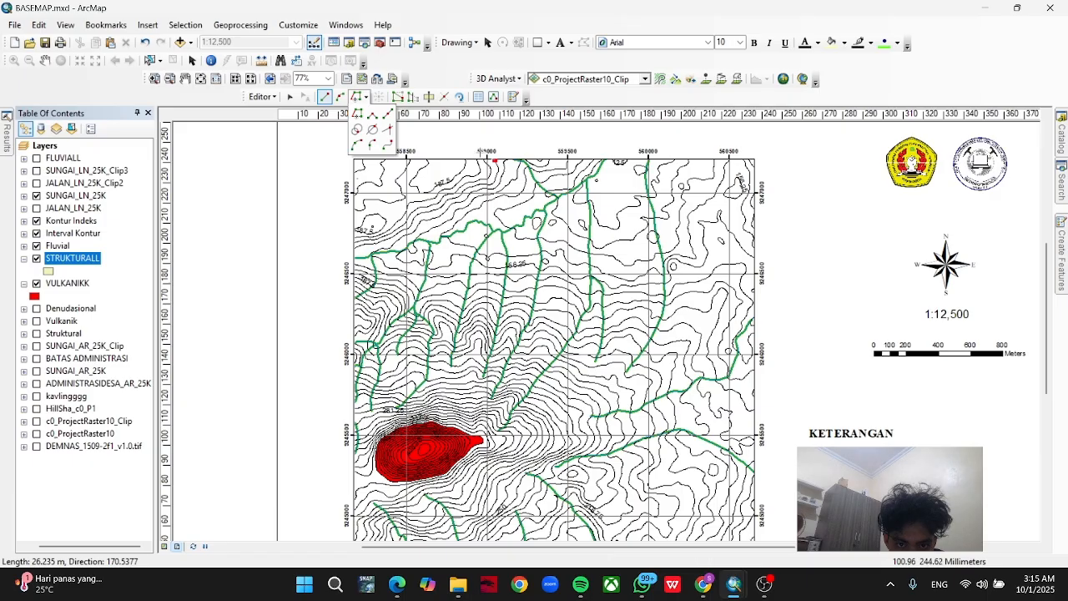
pyautogui.click(365, 97)
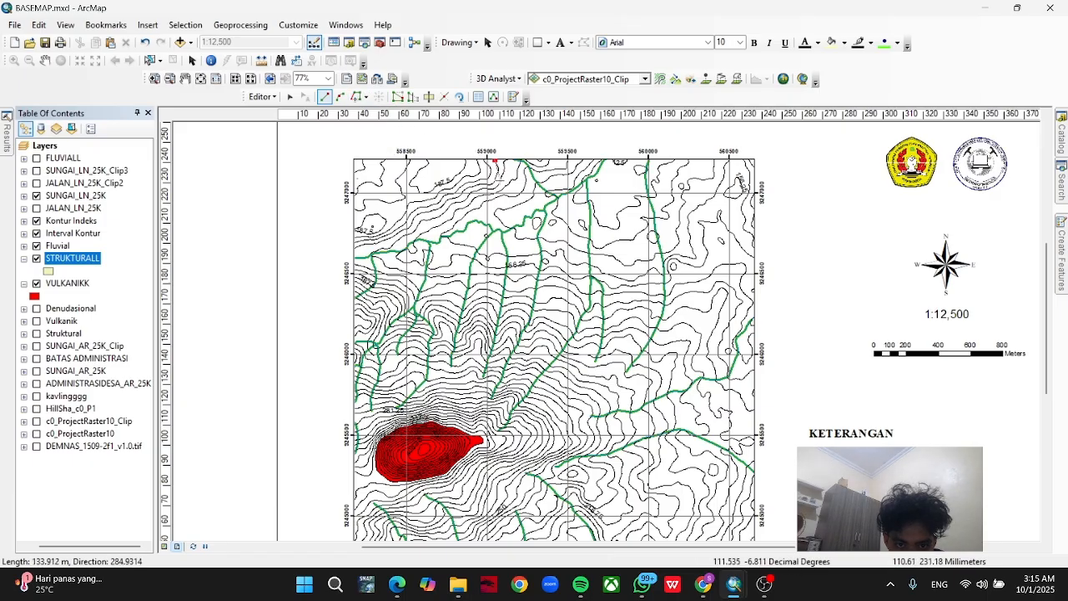
pyautogui.click(498, 169)
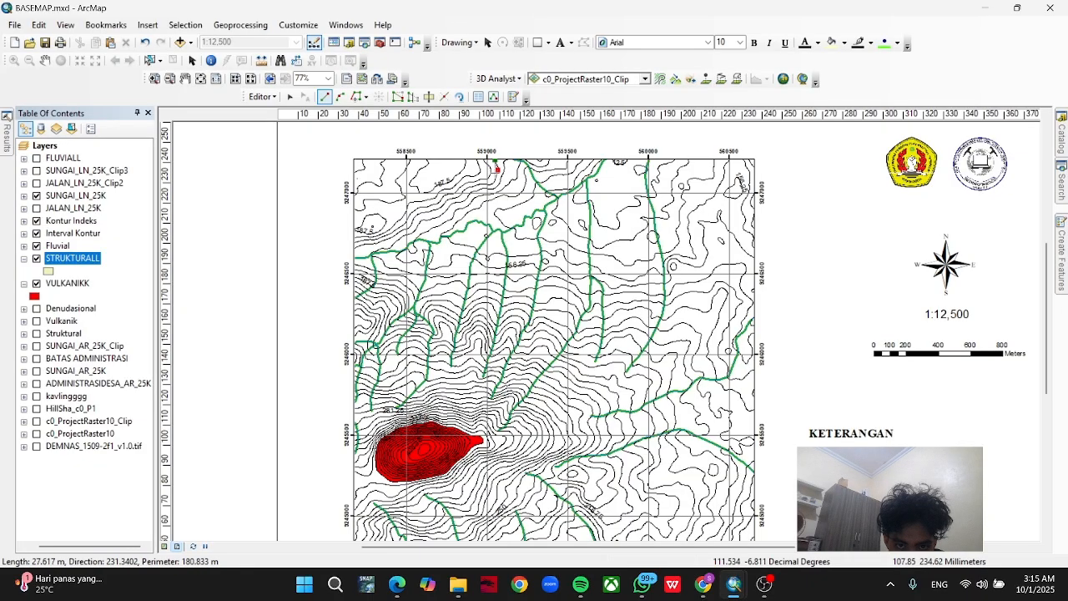
pyautogui.click(357, 96)
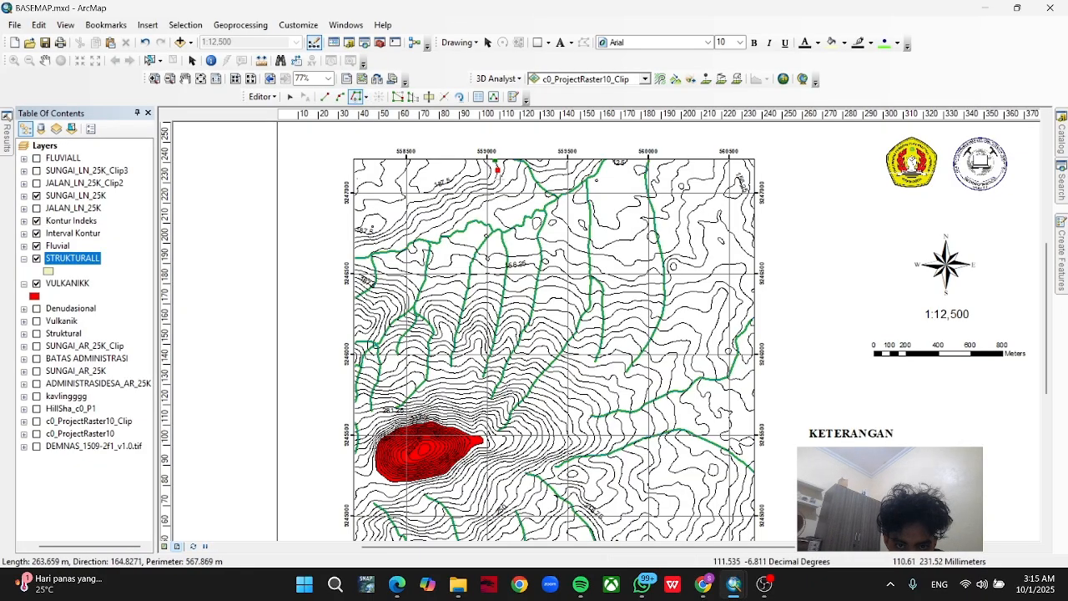
pyautogui.click(497, 169)
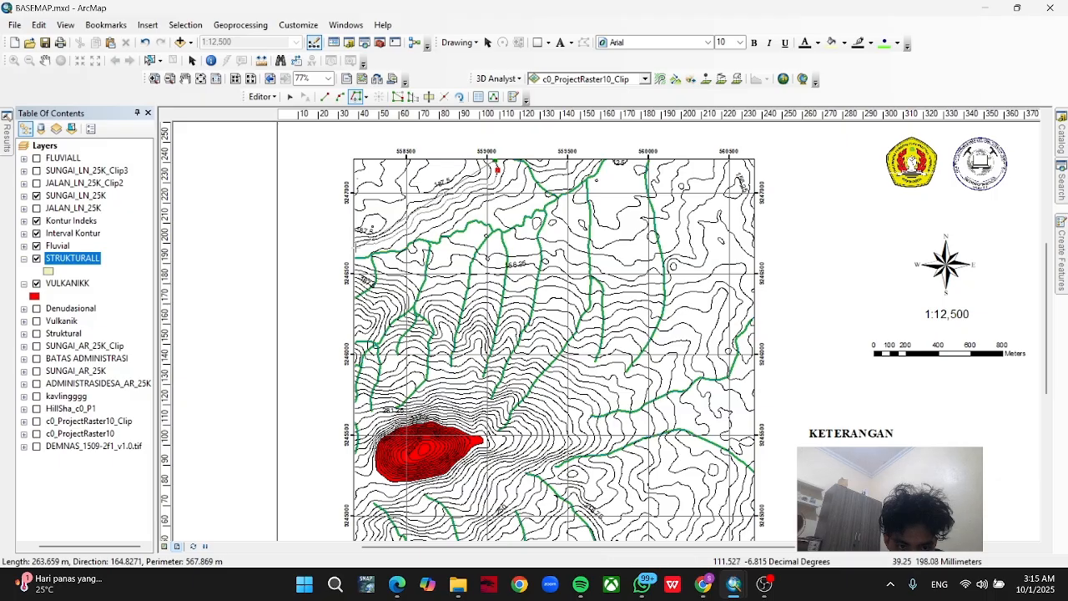
pyautogui.doubleClick(353, 247)
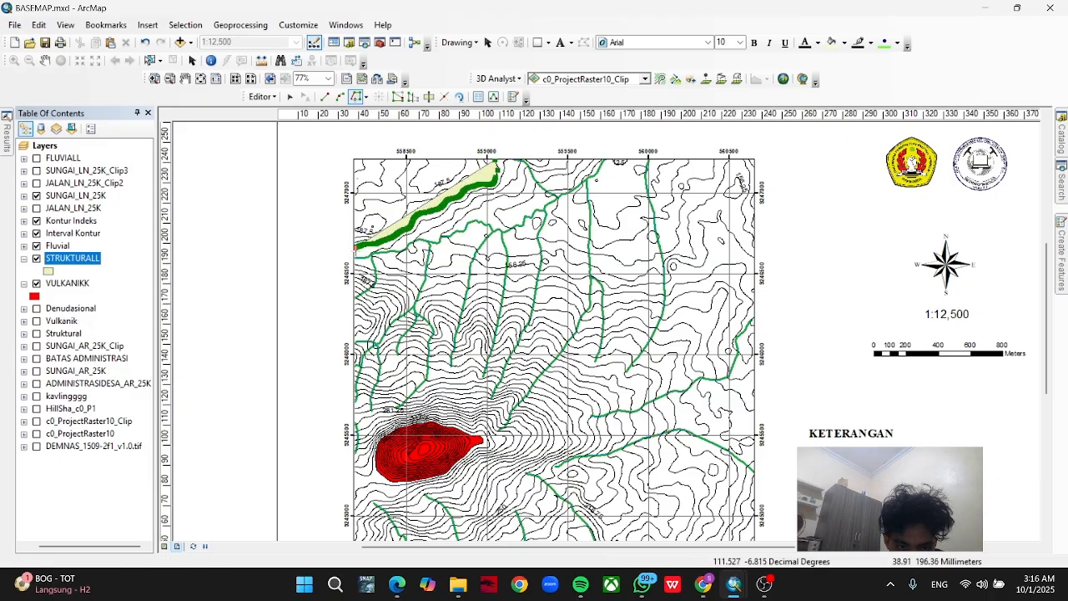
# Extend the sketch straight south along the map's western edge to the lower 187.5 index contour and start tracing that contour.
pyautogui.click(324, 97)
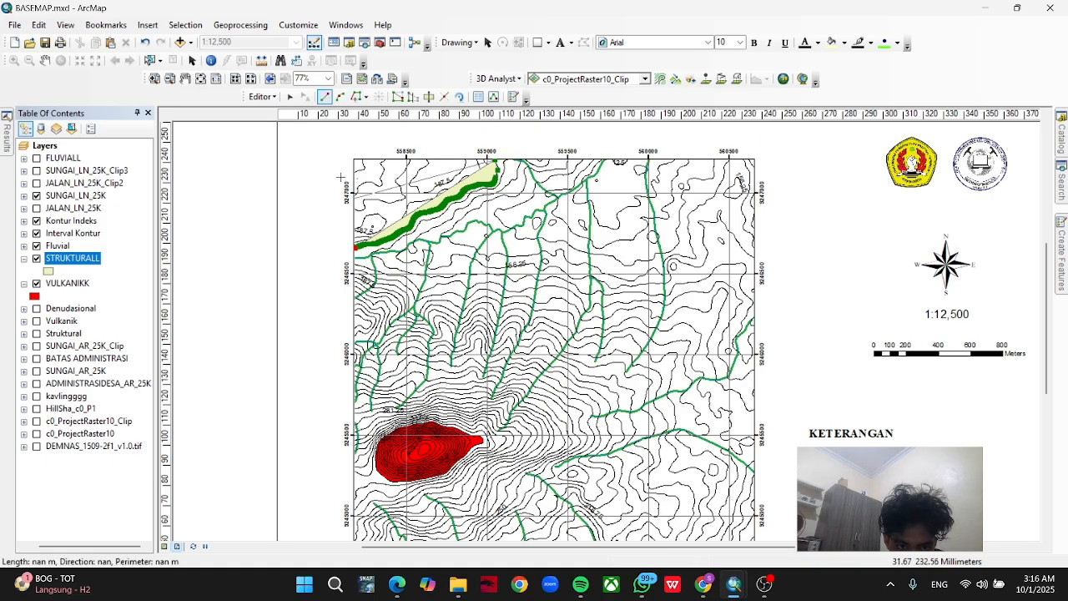
pyautogui.scroll(1, 359, 240)
pyautogui.scroll(-4, 358, 240)
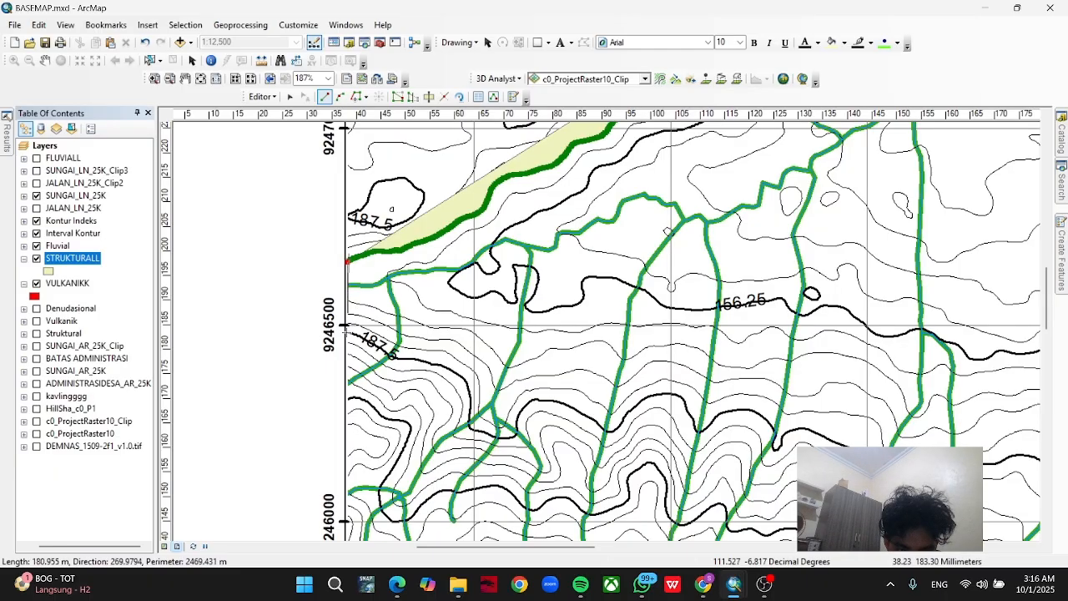
pyautogui.click(347, 332)
pyautogui.click(359, 97)
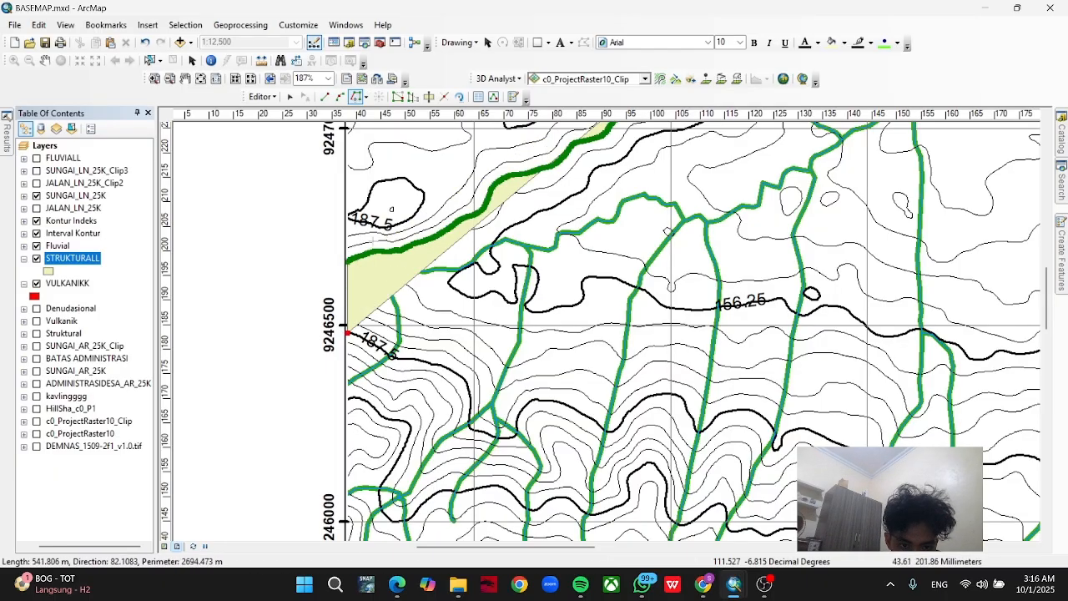
pyautogui.click(361, 338)
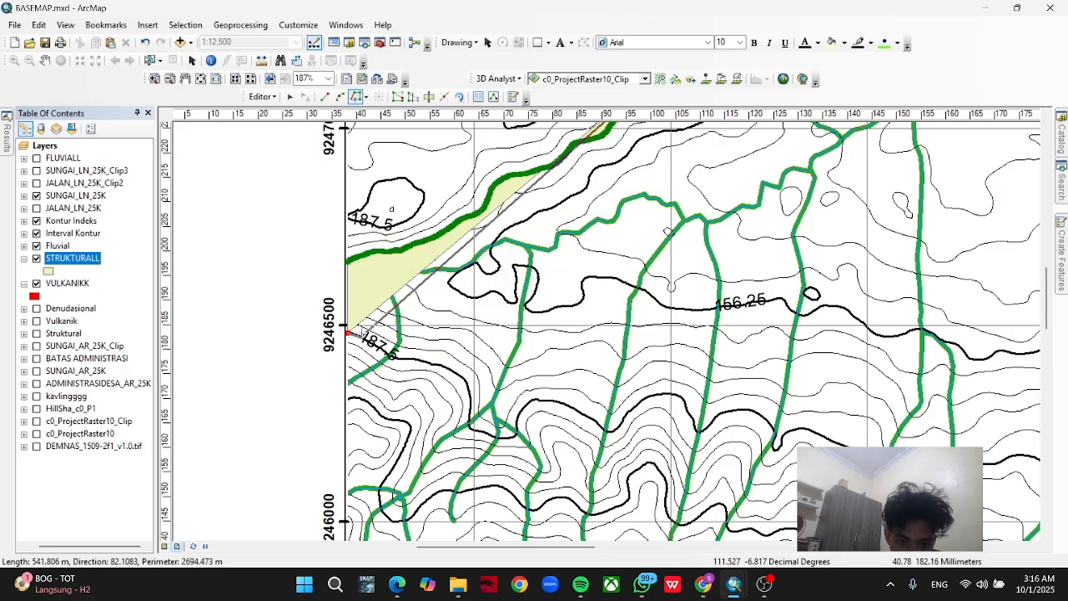
# Turn on the existing Struktural layer and end the edit session without finishing the STRUKTURALL sketch.
pyautogui.scroll(4, 448, 367)
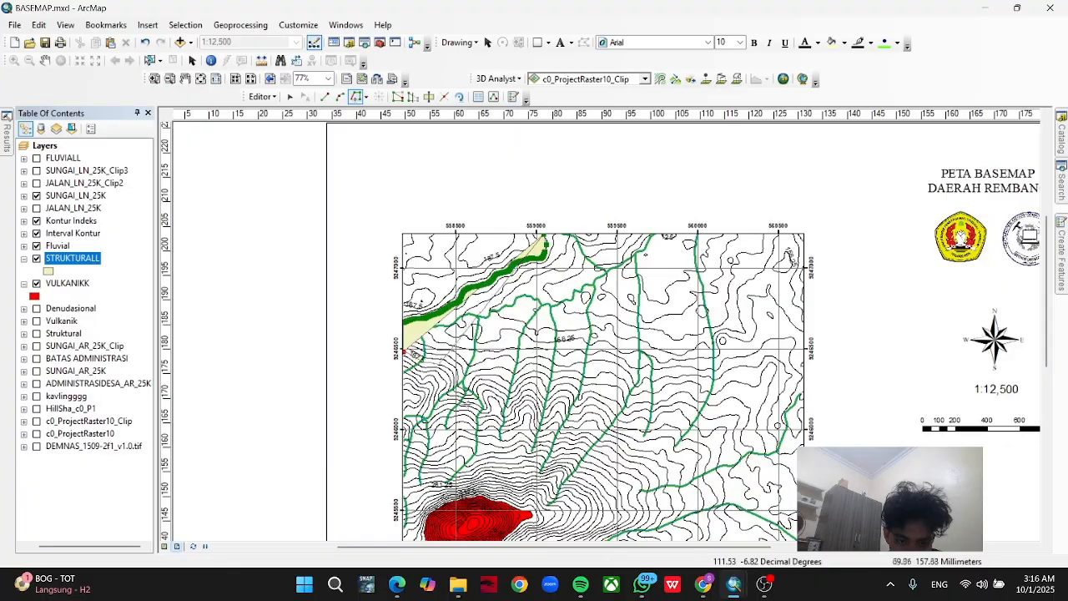
pyautogui.moveTo(506, 391); pyautogui.dragTo(435, 260)
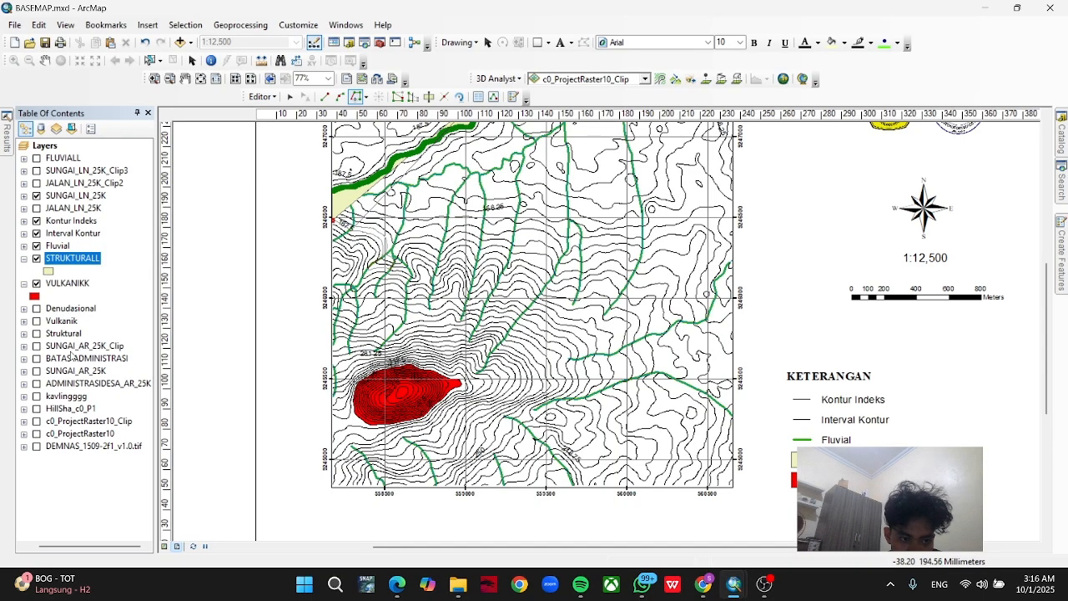
pyautogui.click(36, 333)
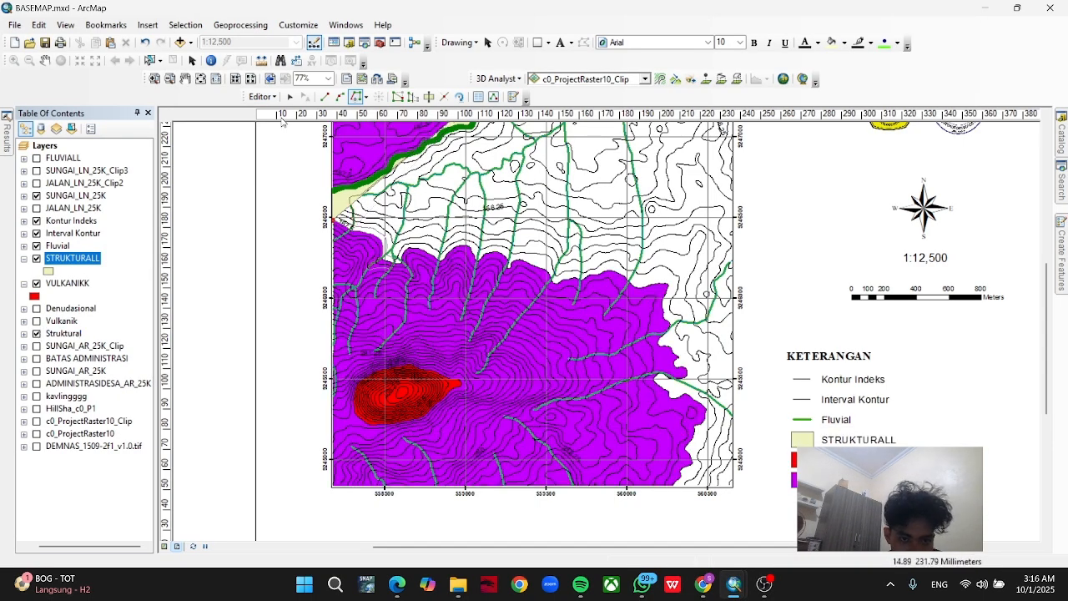
pyautogui.click(261, 96)
pyautogui.click(268, 126)
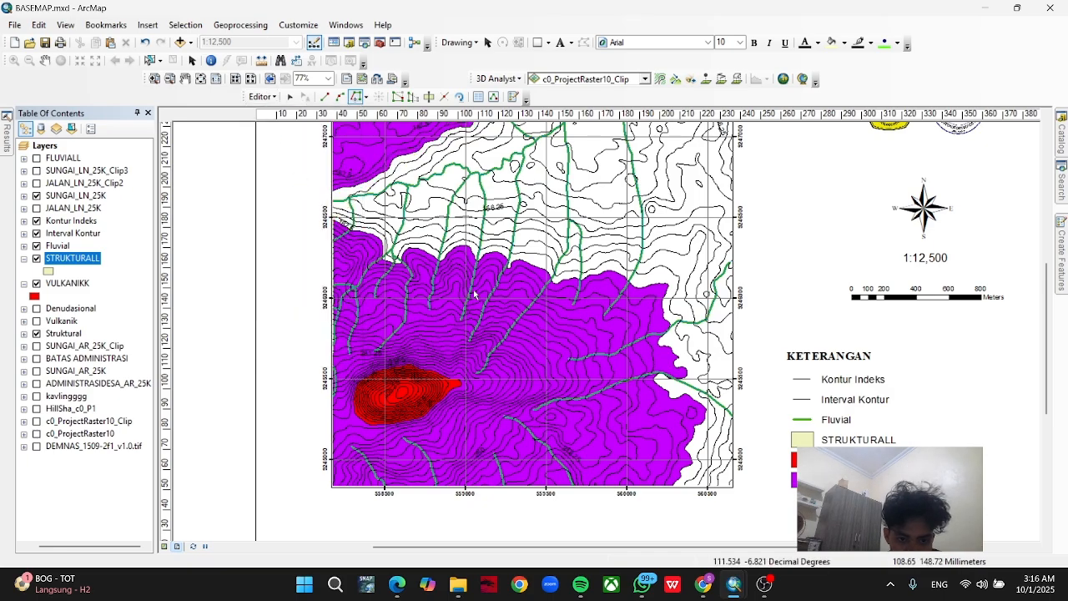
pyautogui.moveTo(420, 268); pyautogui.dragTo(393, 332)
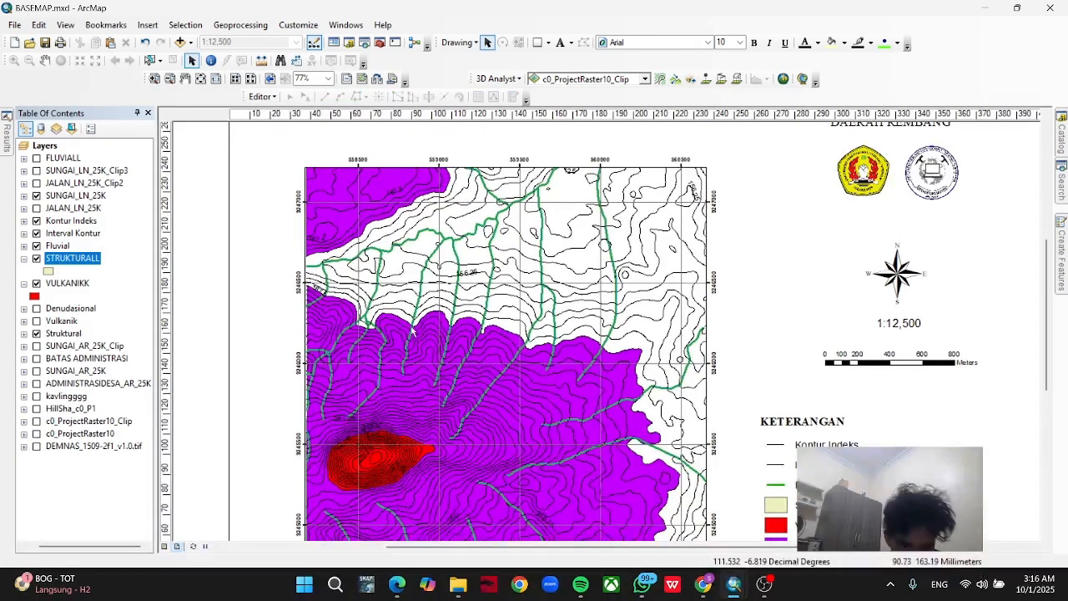
pyautogui.moveTo(562, 414); pyautogui.dragTo(546, 325)
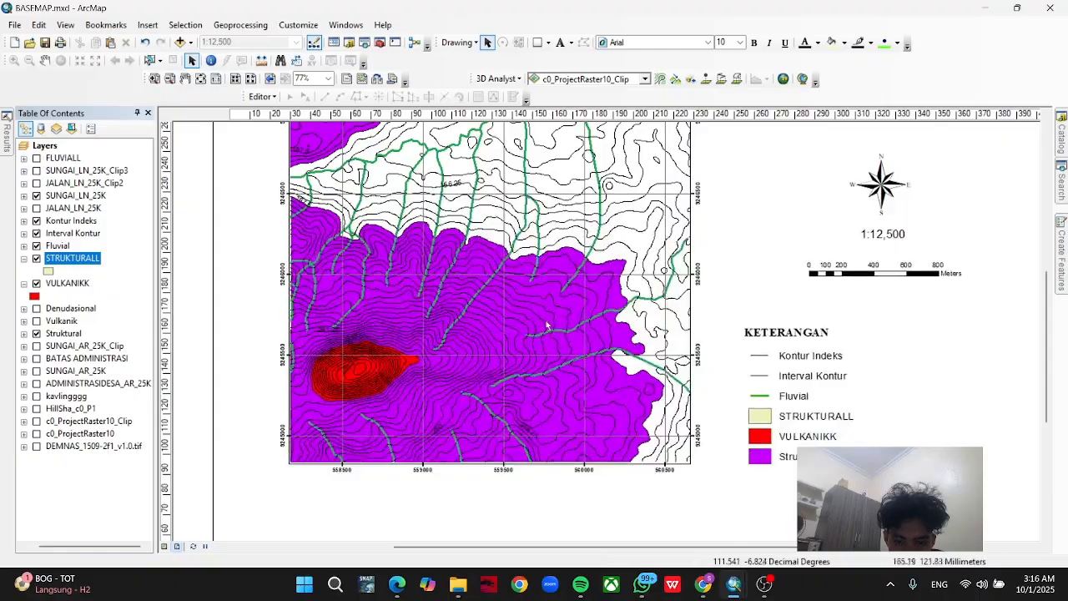
pyautogui.moveTo(437, 300); pyautogui.dragTo(425, 400)
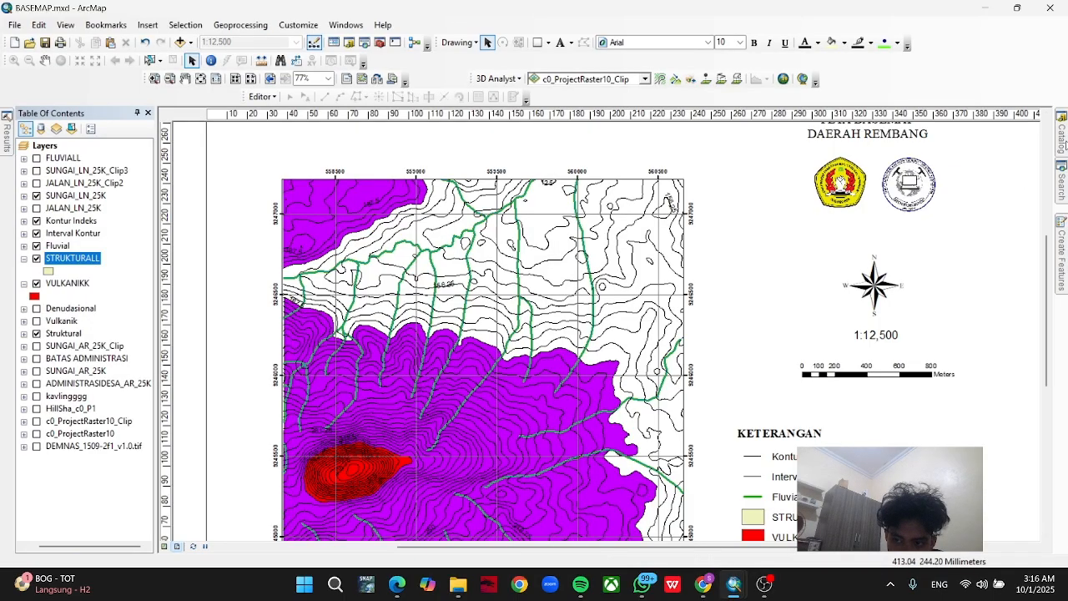
pyautogui.click(1061, 138)
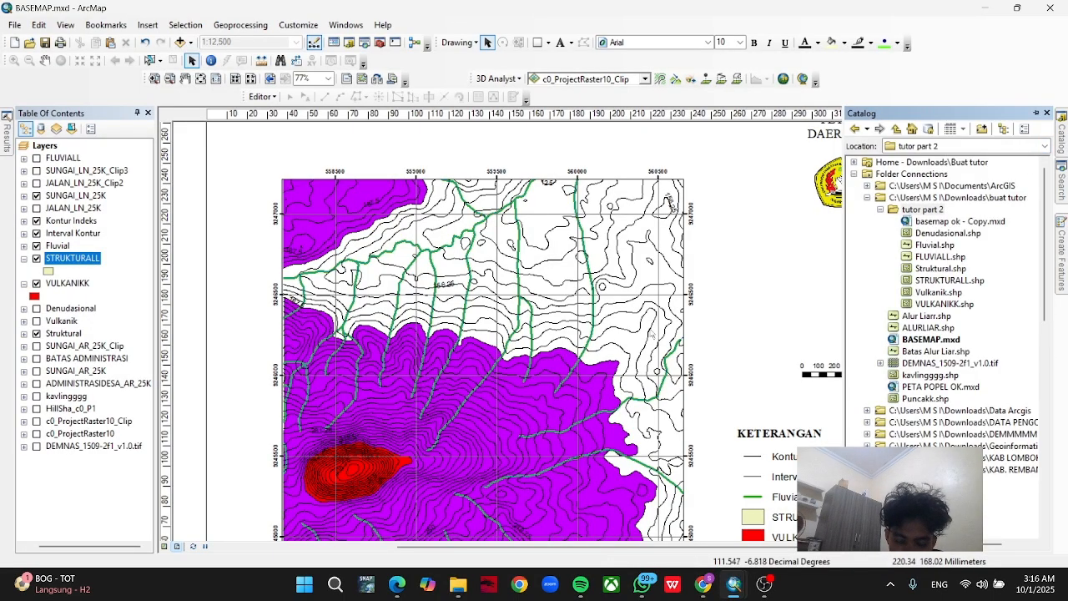
pyautogui.scroll(-2, 641, 335)
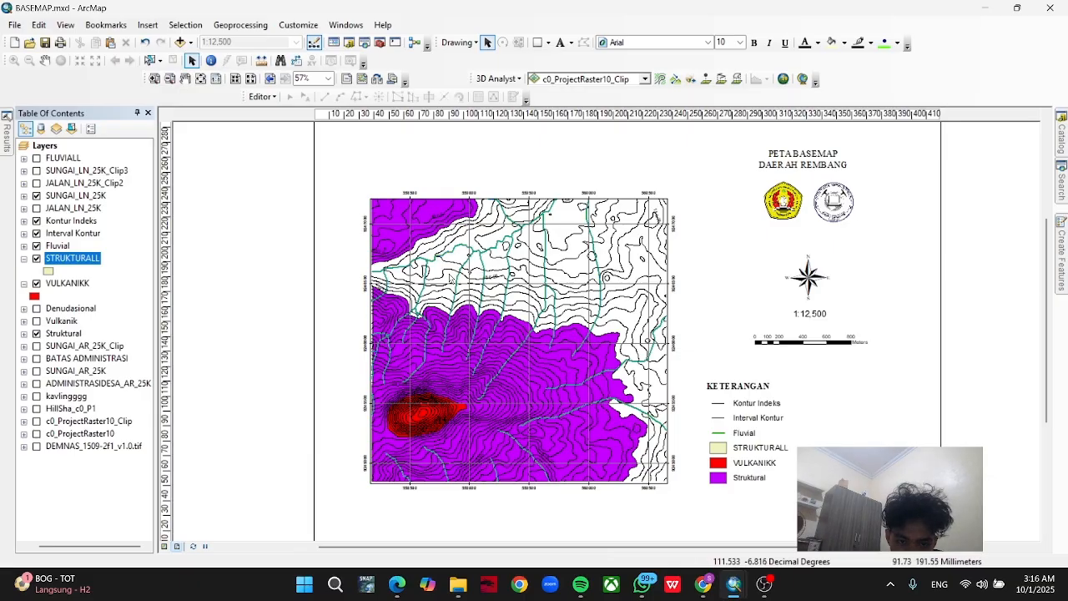
pyautogui.scroll(-2, 490, 301)
pyautogui.scroll(1, 494, 298)
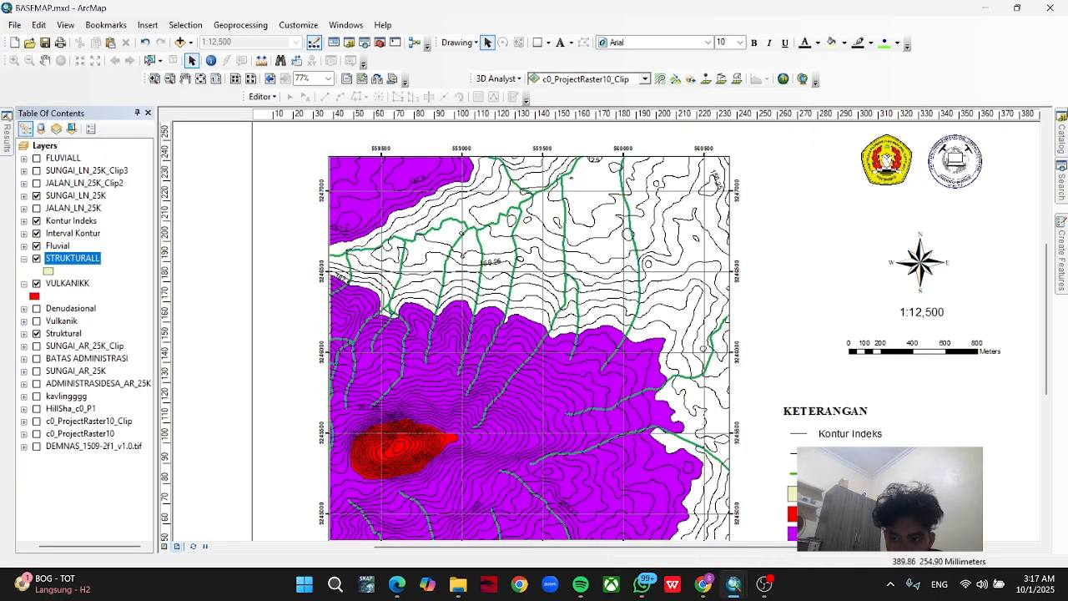
# Set up a new polygon shapefile named DENUDASIONAL in the tutor part 2 folder.
pyautogui.click(1062, 132)
pyautogui.click(924, 210)
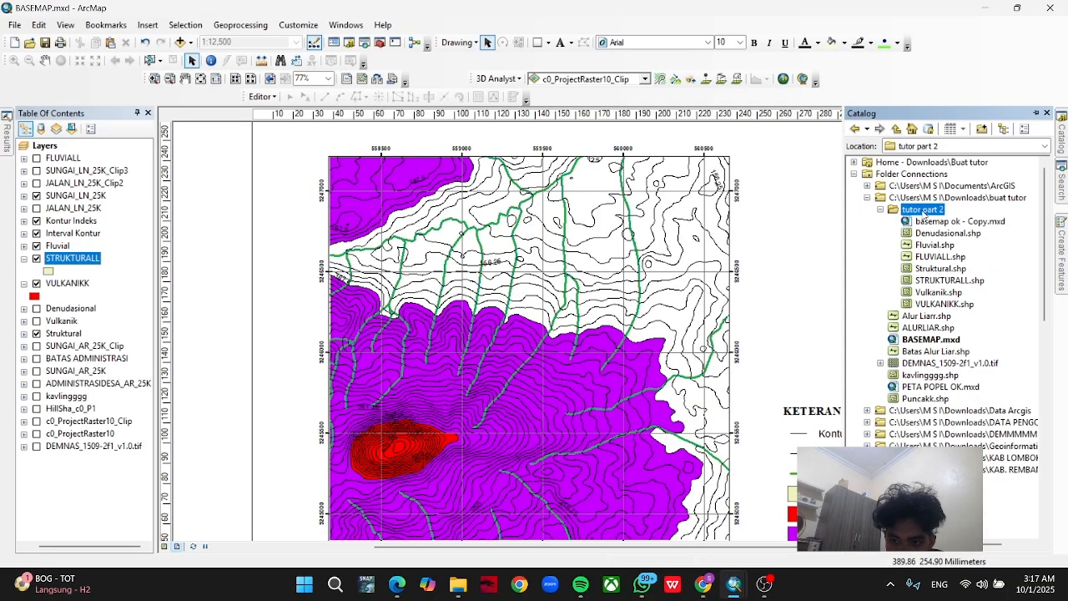
pyautogui.rightClick(925, 213)
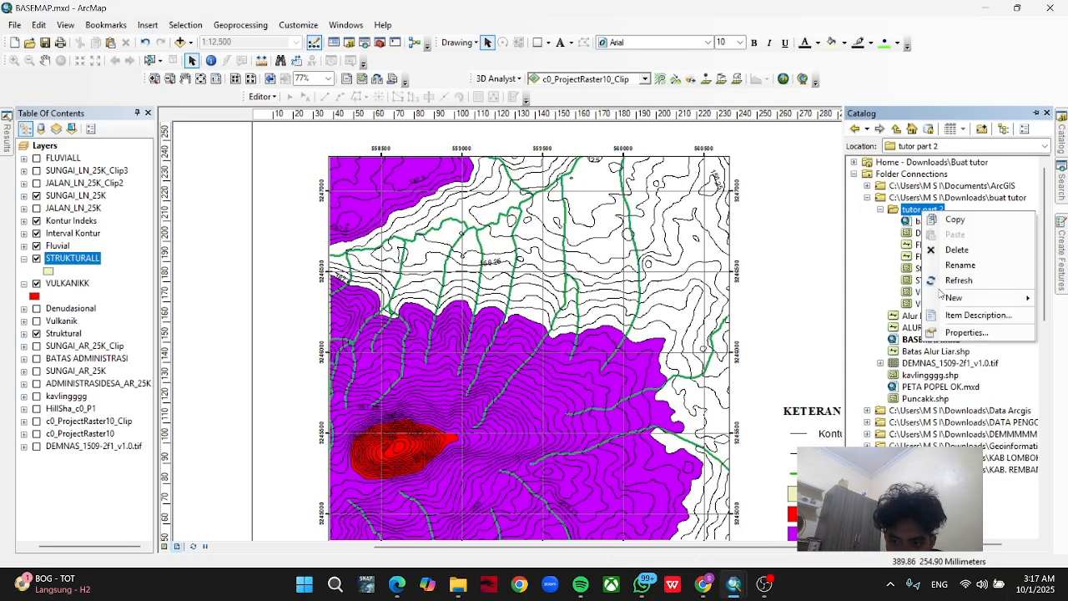
pyautogui.moveTo(953, 297)
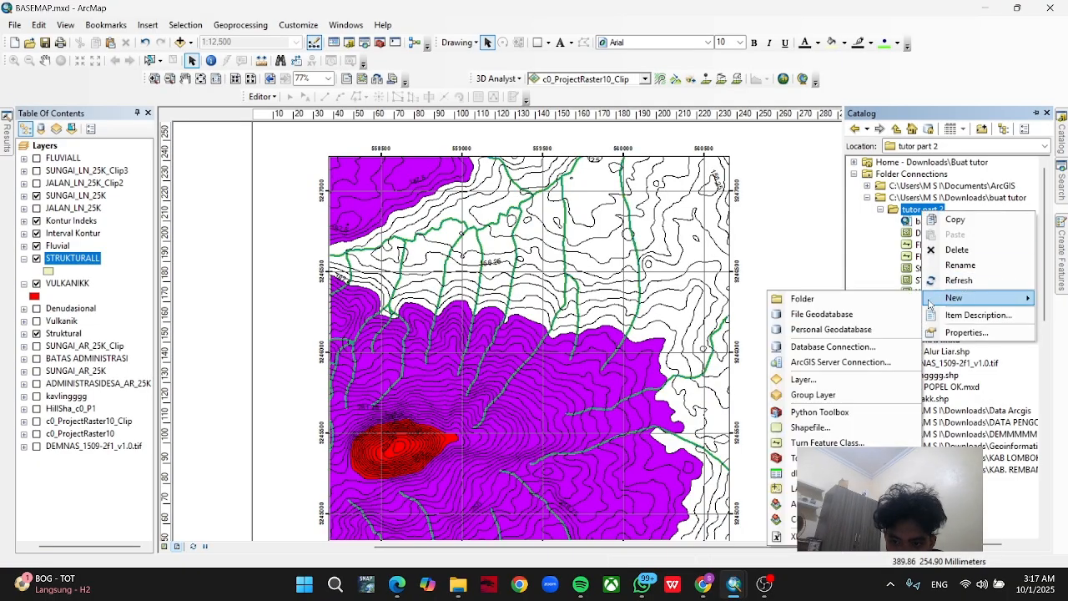
pyautogui.click(847, 425)
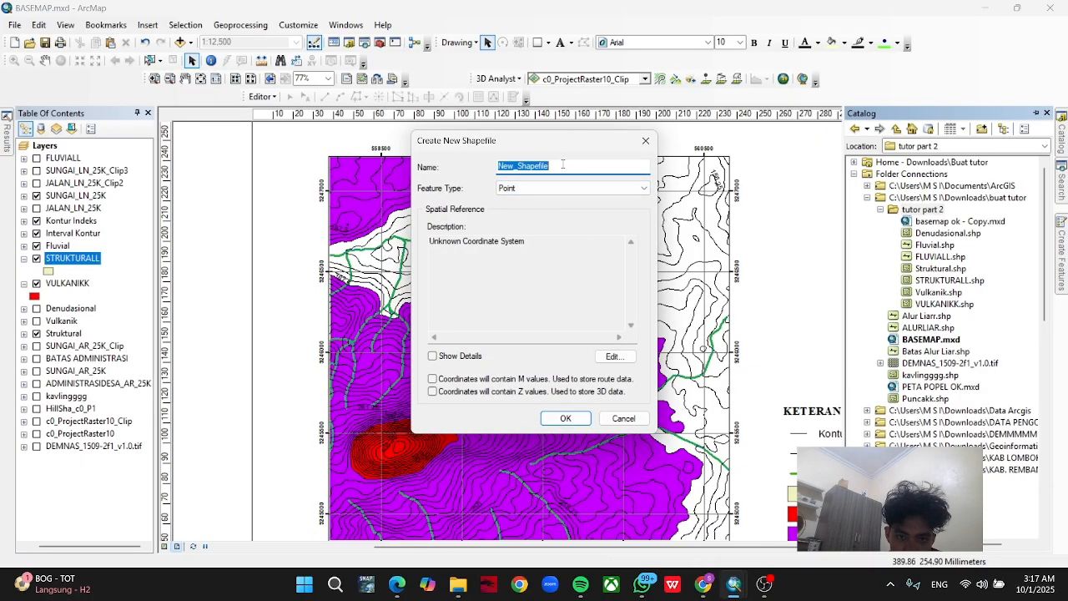
pyautogui.write('DENUDASIONAL')
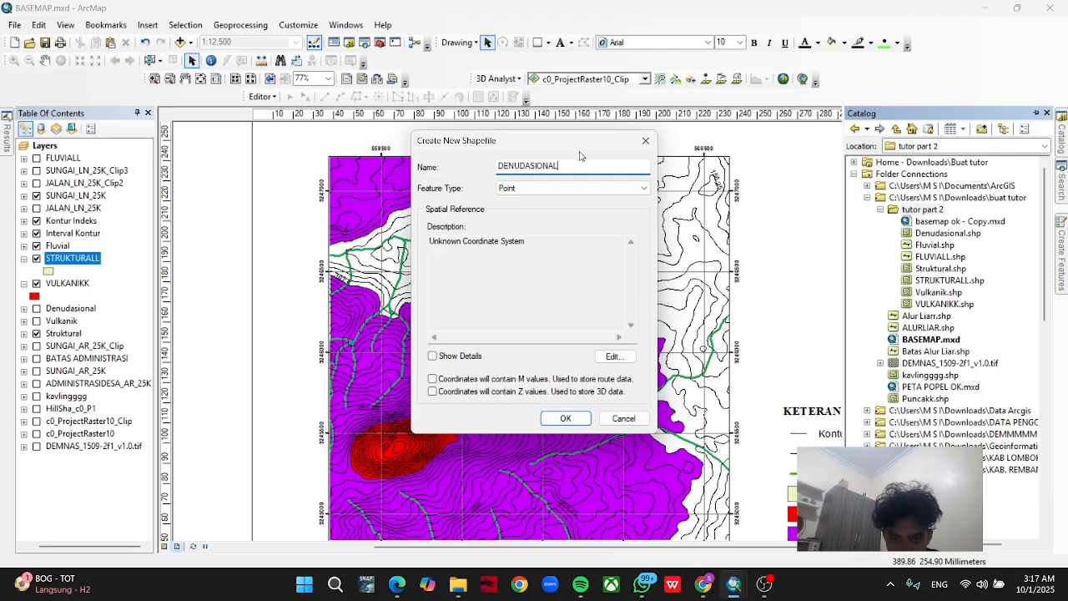
pyautogui.press('Tab')
pyautogui.click(557, 187)
pyautogui.click(555, 218)
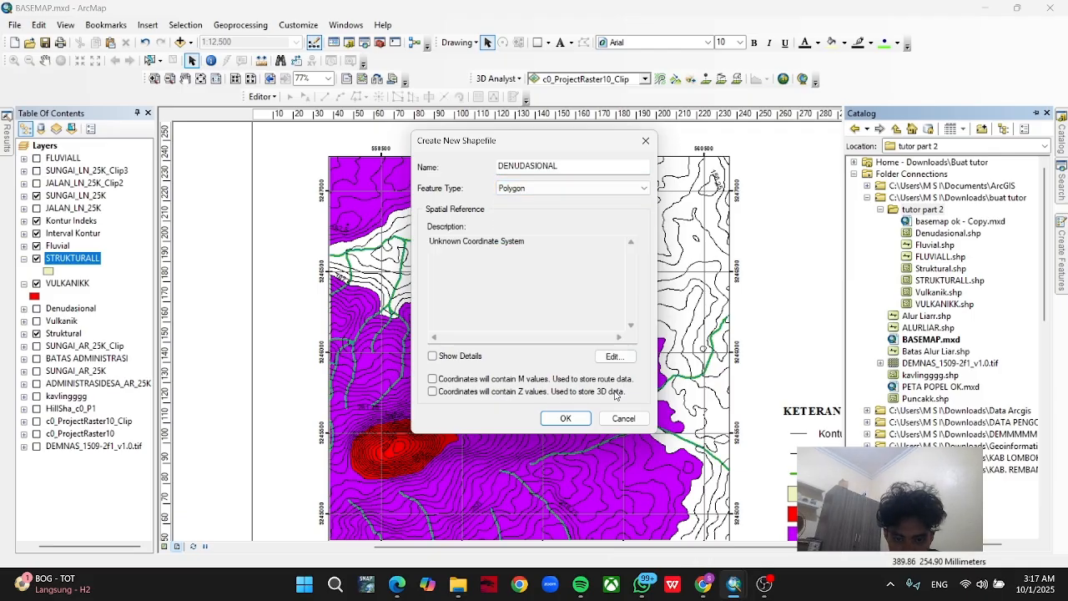
# Assign the WGS 1984 UTM Zone 49S coordinate system to the new shapefile.
pyautogui.click(614, 357)
pyautogui.click(501, 181)
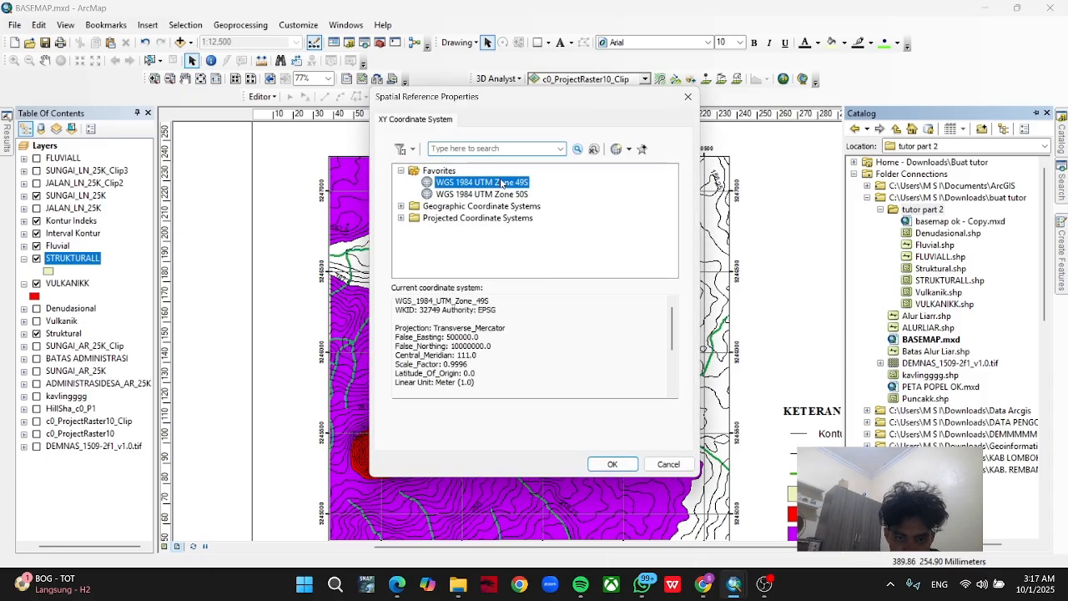
pyautogui.click(605, 464)
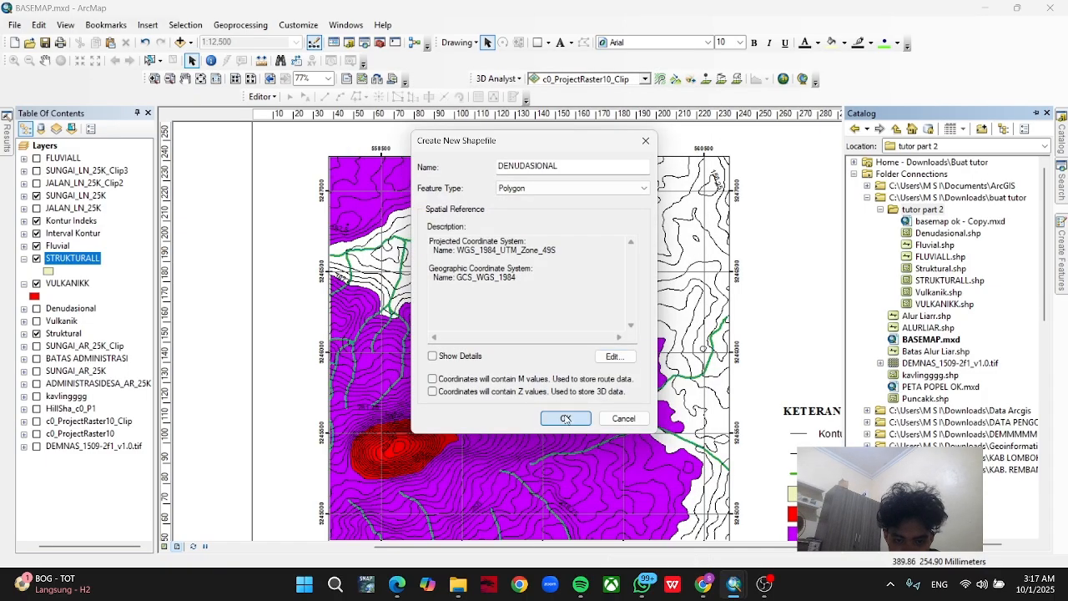
# Change the new shapefile's name to DENUDASIONALL and create it.
pyautogui.click(565, 418)
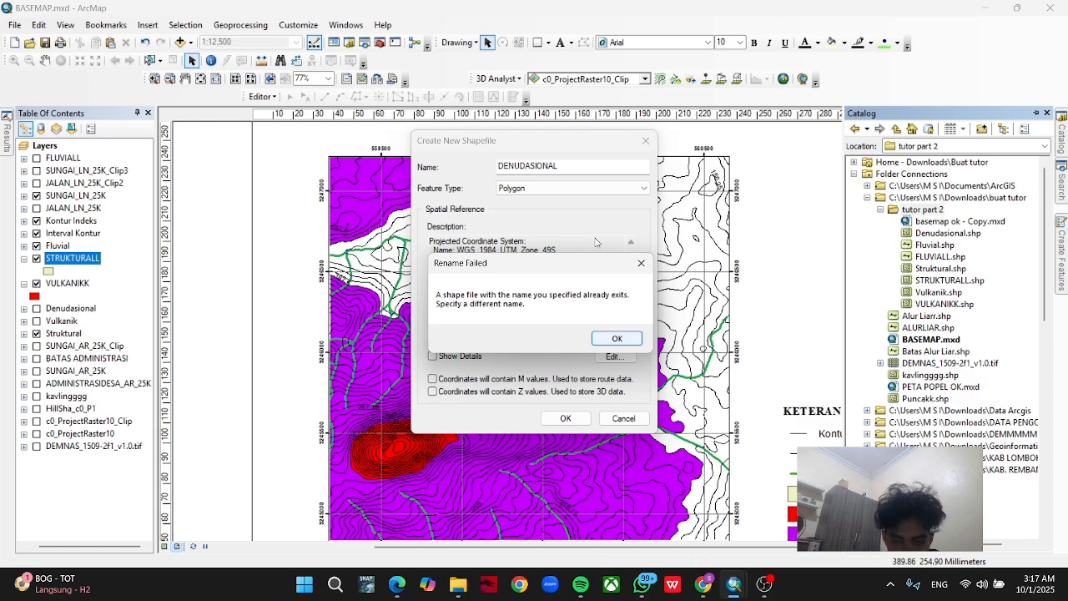
pyautogui.click(641, 263)
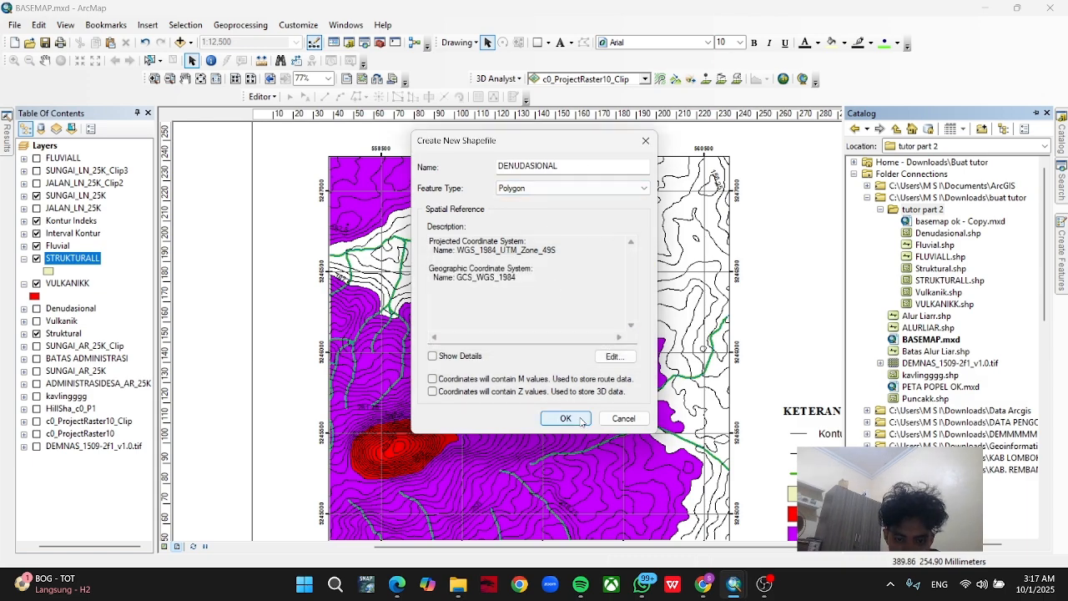
pyautogui.click(571, 164)
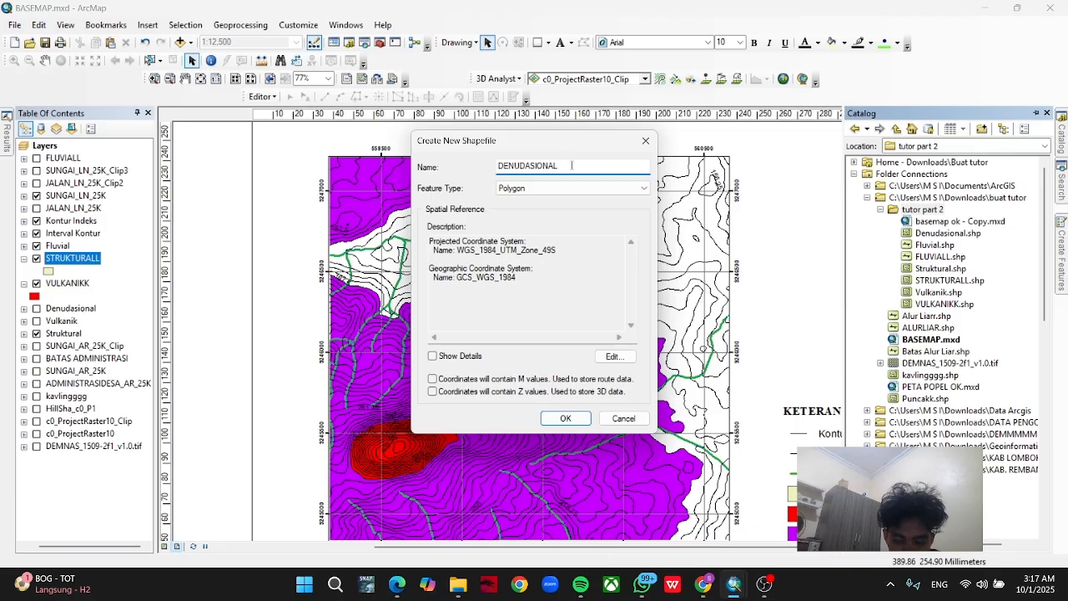
pyautogui.click(565, 418)
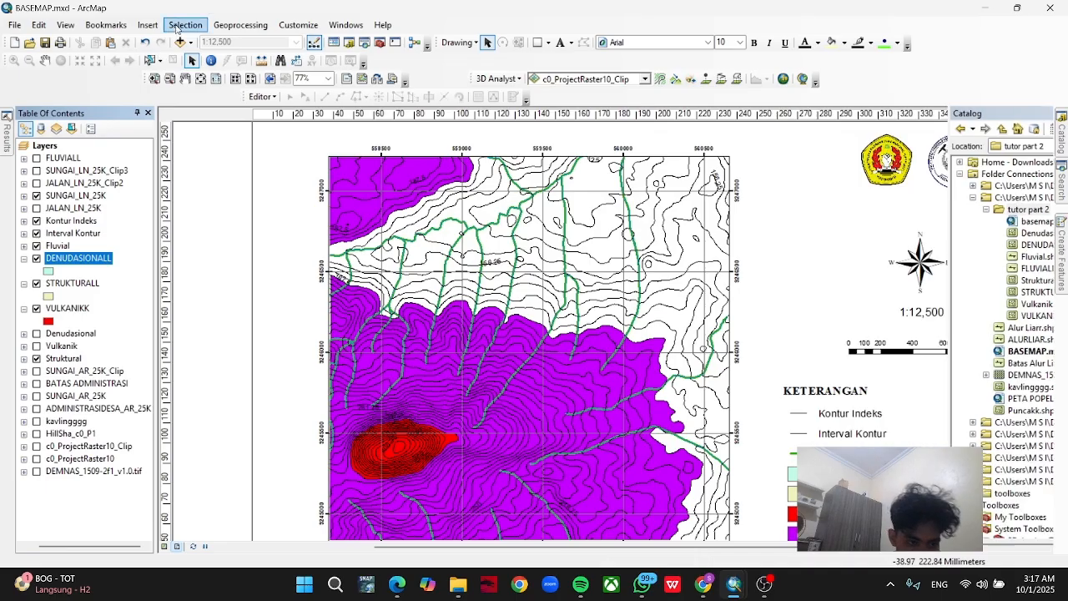
# Start an edit session on the DENUDASIONALL layer and activate its polygon feature template.
pyautogui.rightClick(106, 259)
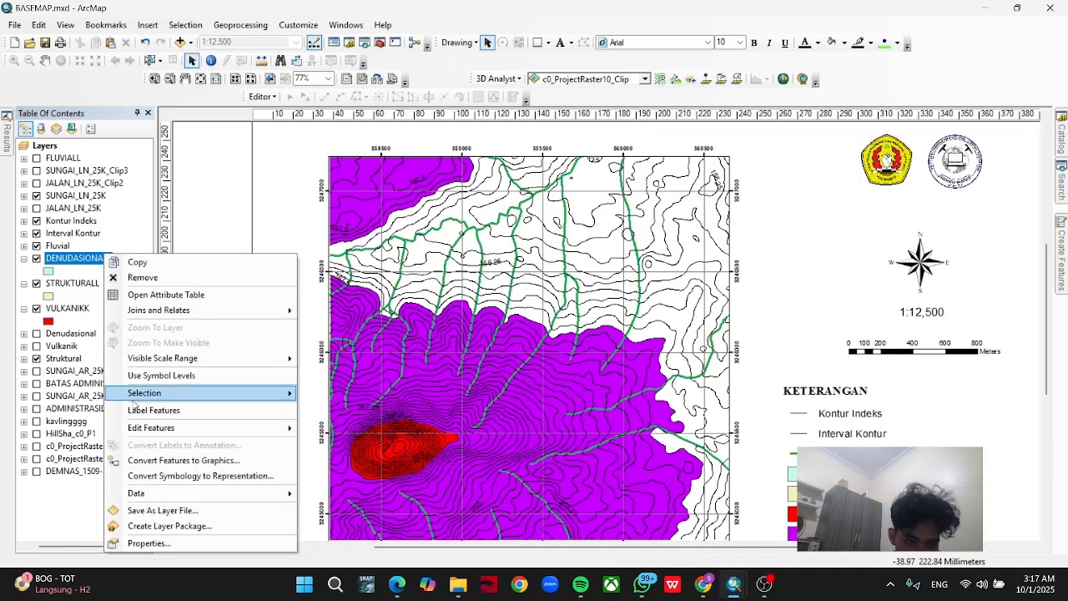
pyautogui.moveTo(159, 429)
pyautogui.click(331, 429)
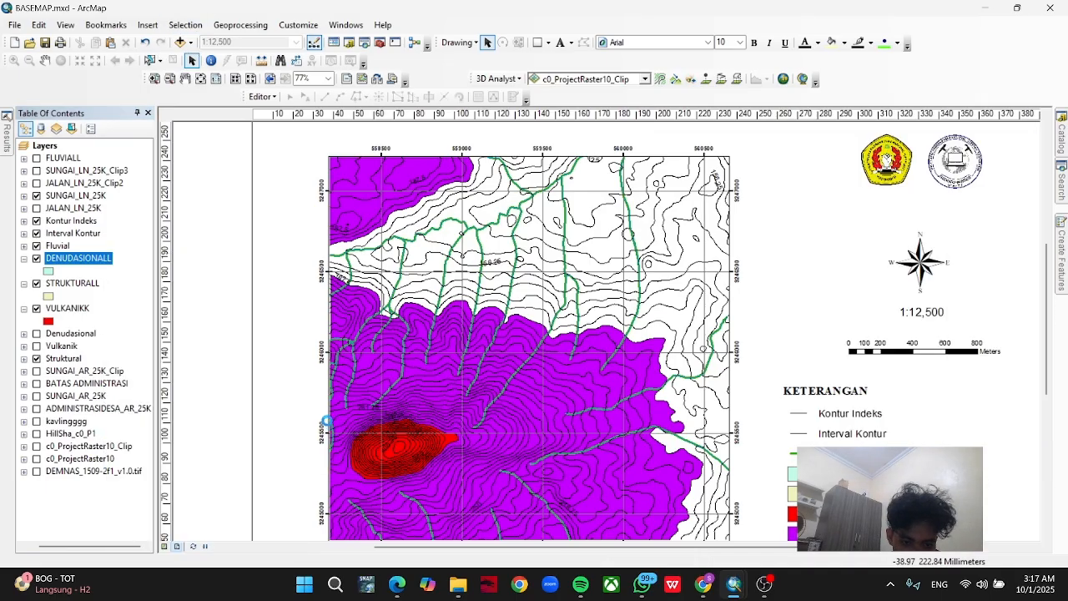
pyautogui.click(609, 438)
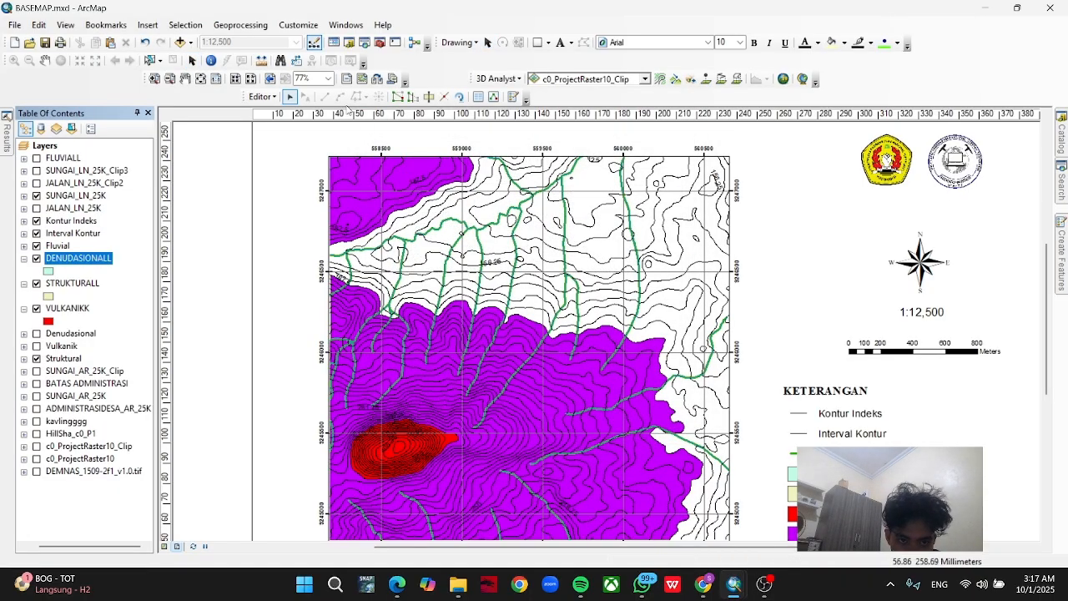
pyautogui.click(1061, 250)
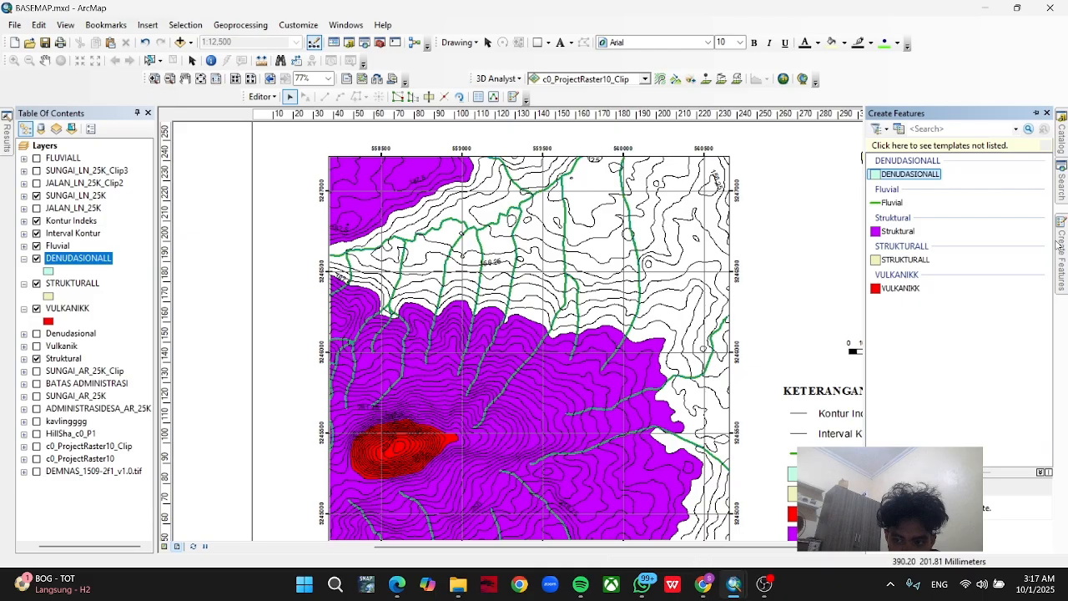
pyautogui.click(901, 174)
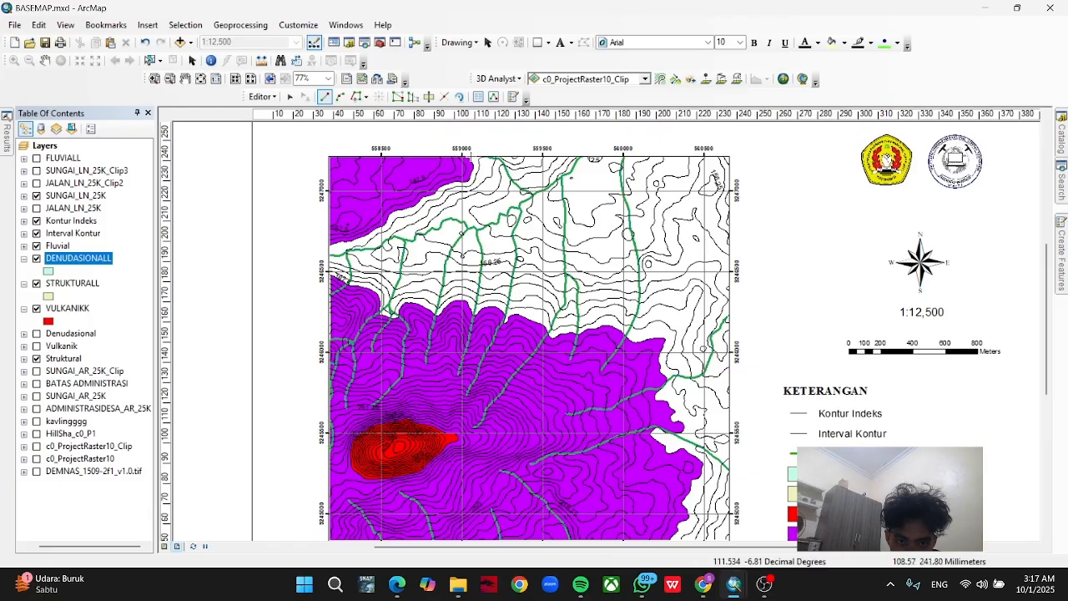
# Trace the edge of the northwestern Struktural area from the map's northern edge to its western edge as a DENUDASIONALL boundary.
pyautogui.click(357, 97)
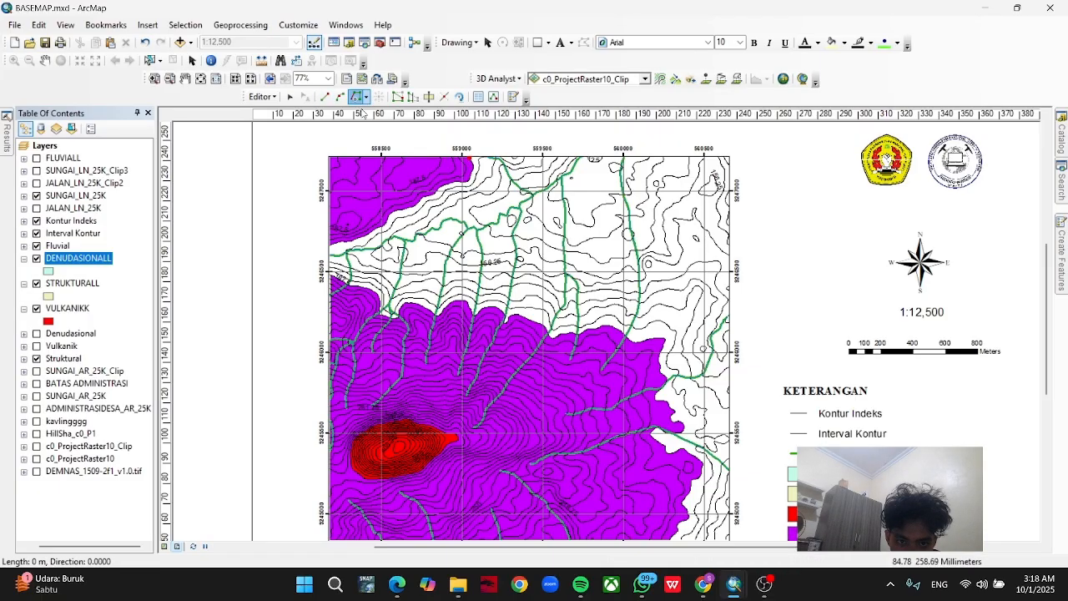
pyautogui.click(471, 162)
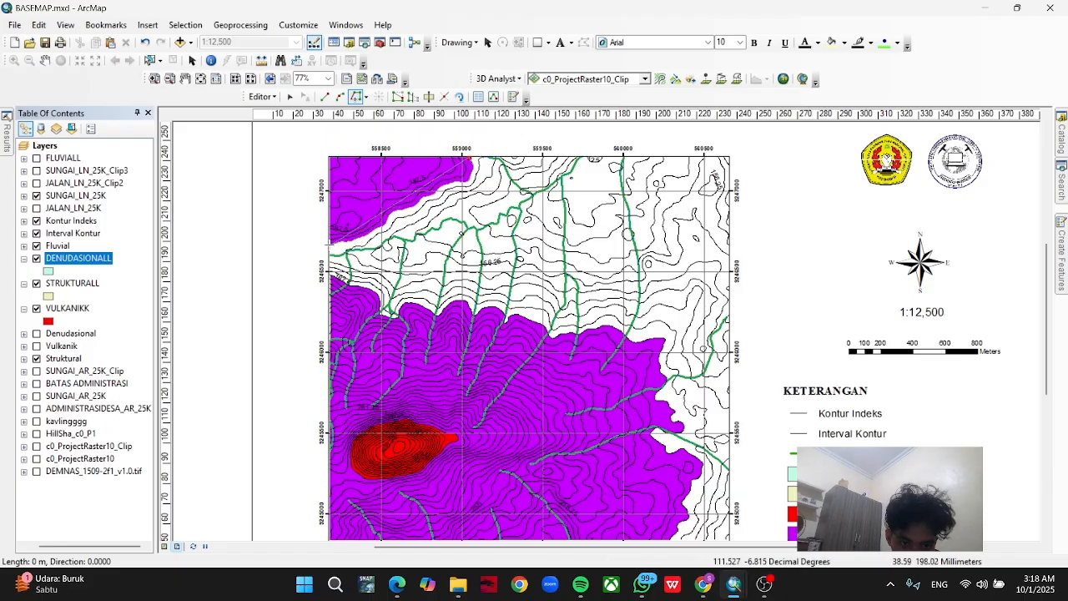
pyautogui.click(331, 246)
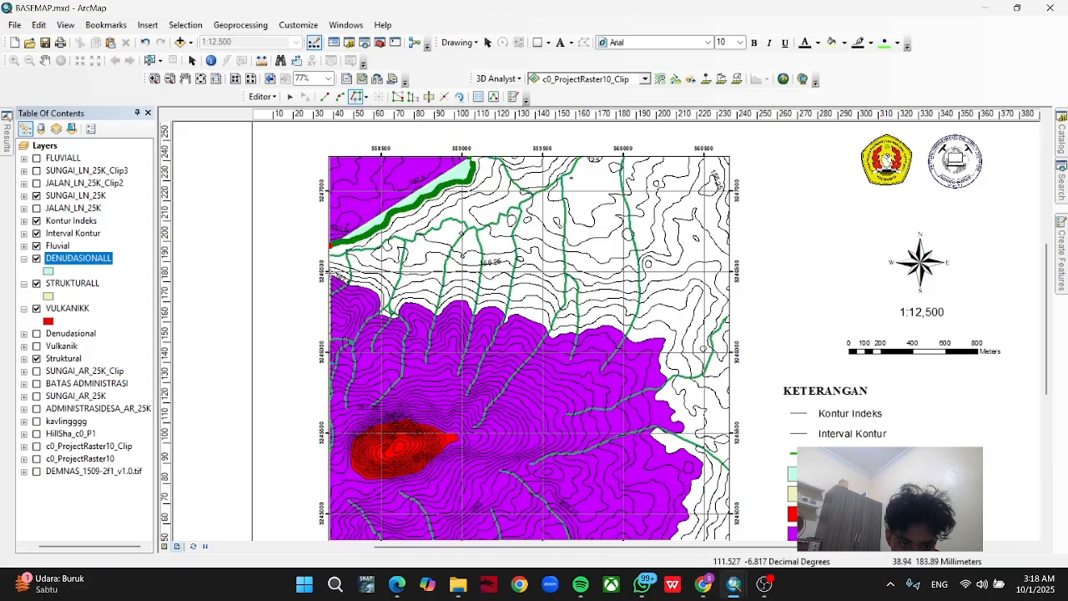
# Extend the sketch south along the western map edge to the lower Struktural area and trace that area's northern boundary eastward.
pyautogui.scroll(-1, 327, 267)
pyautogui.scroll(4, 327, 267)
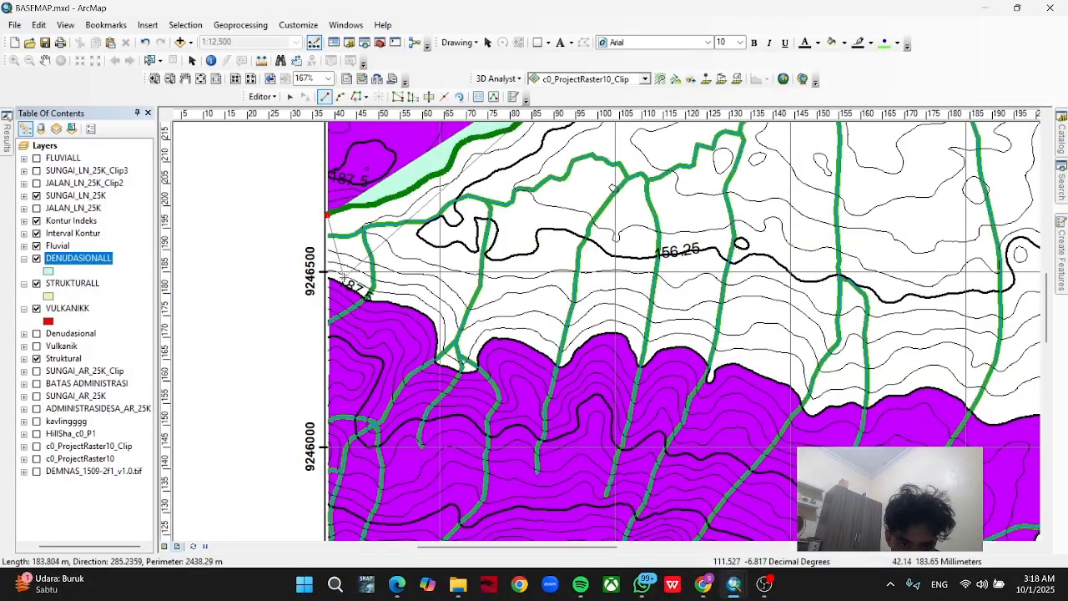
pyautogui.click(328, 274)
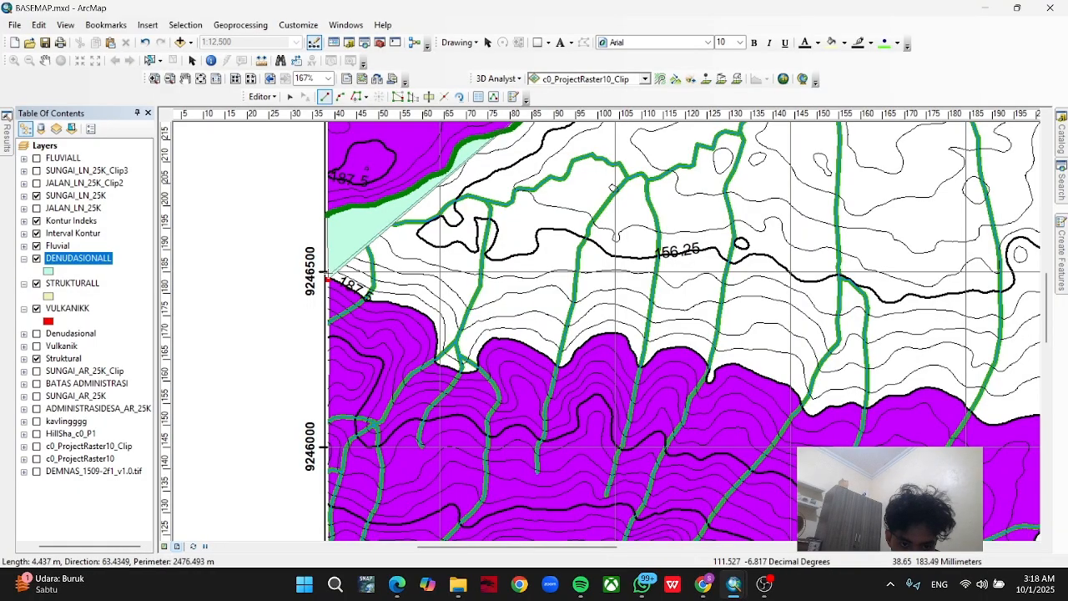
pyautogui.click(355, 97)
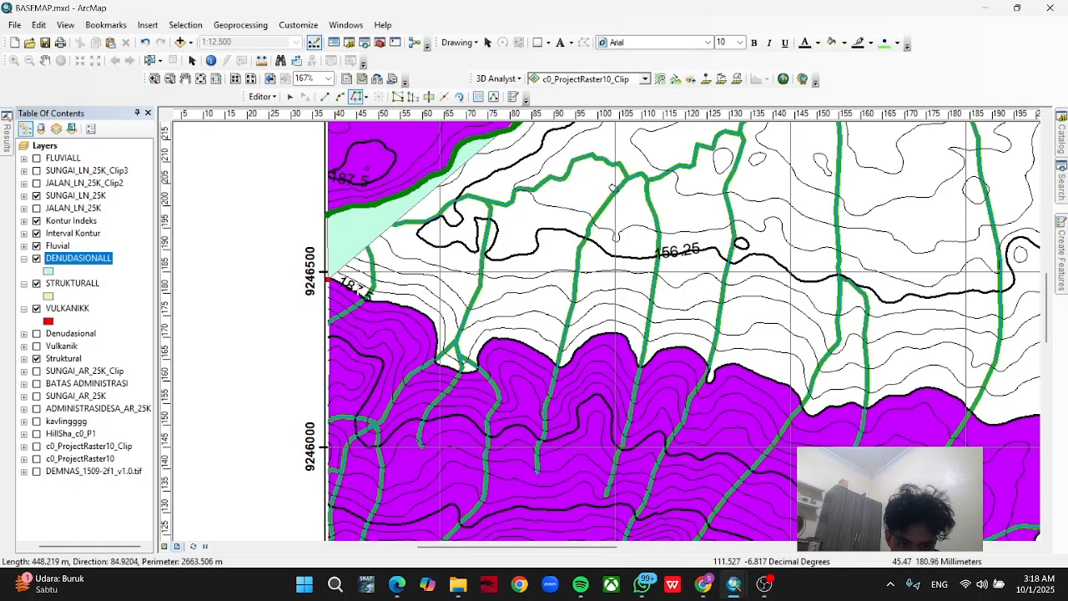
pyautogui.click(357, 293)
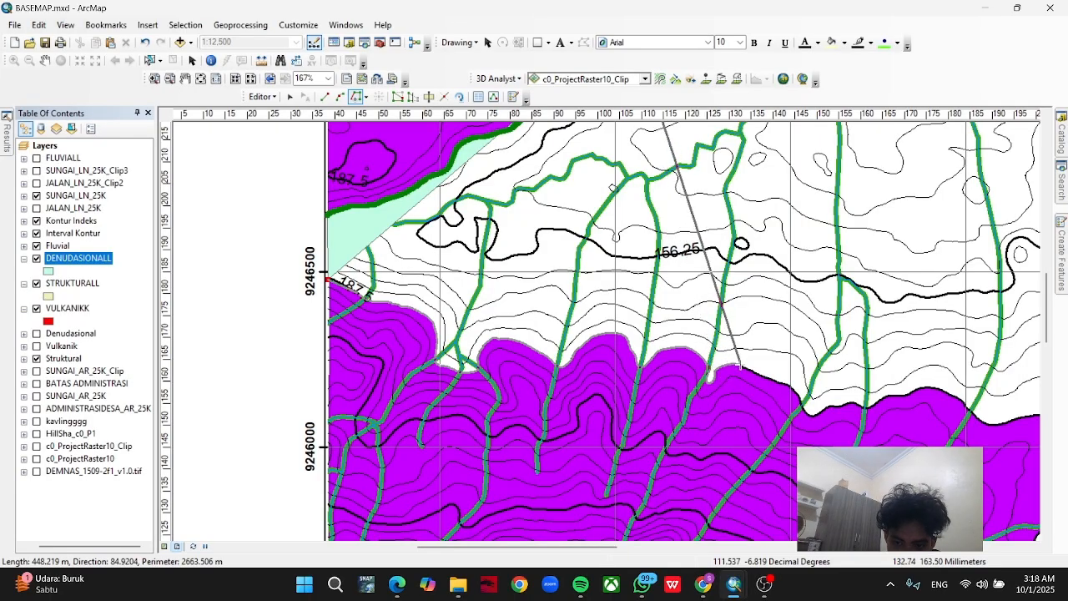
pyautogui.doubleClick(738, 366)
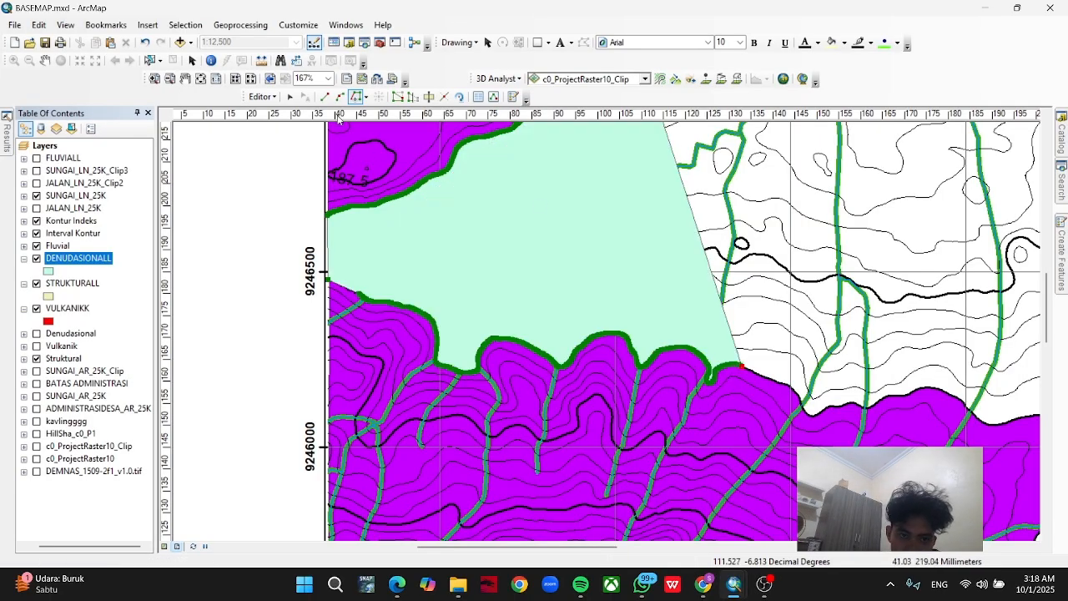
# End the edit session without finishing the DENUDASIONALL sketch and turn on the existing Denudasional layer.
pyautogui.scroll(-5, 667, 316)
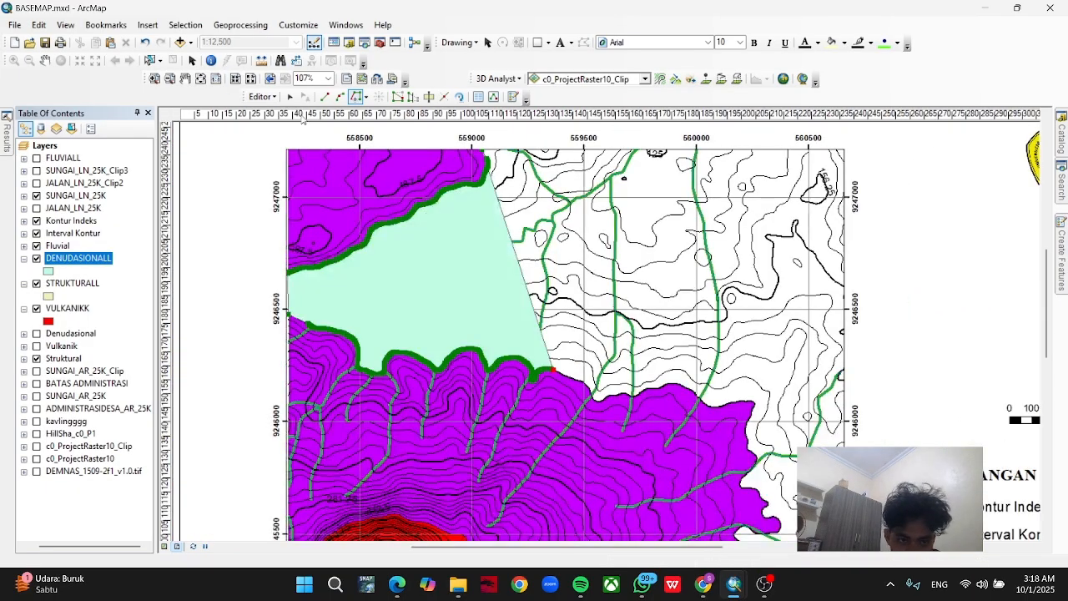
pyautogui.click(278, 98)
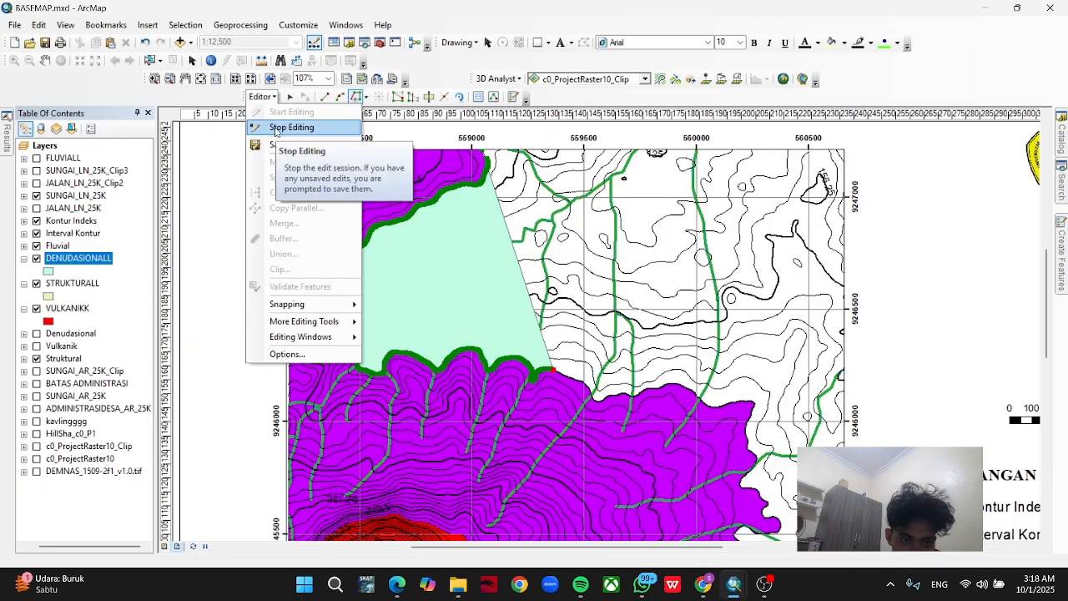
pyautogui.click(291, 127)
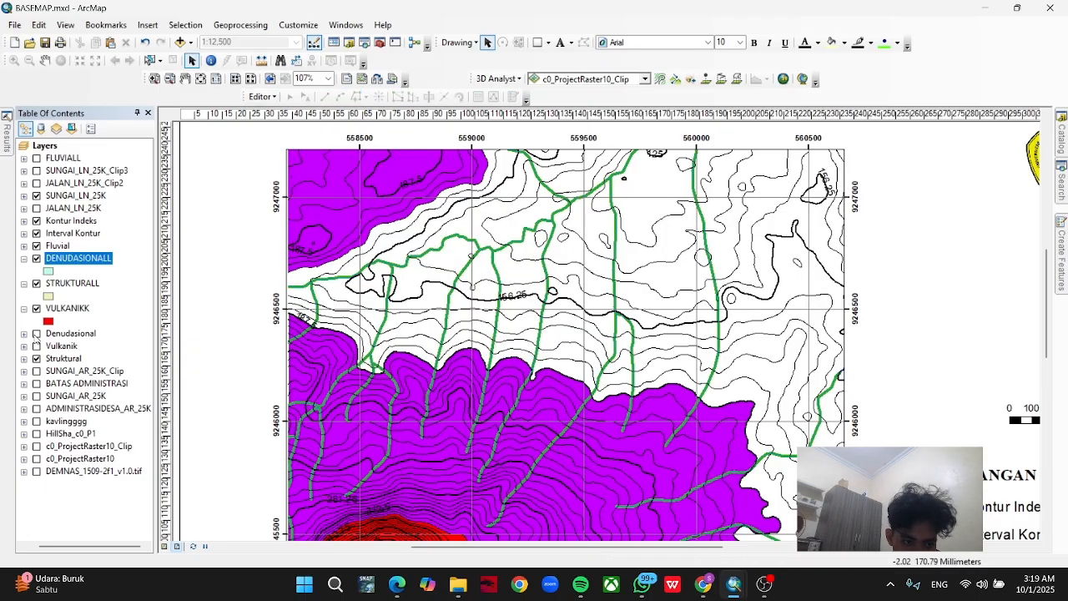
pyautogui.click(36, 332)
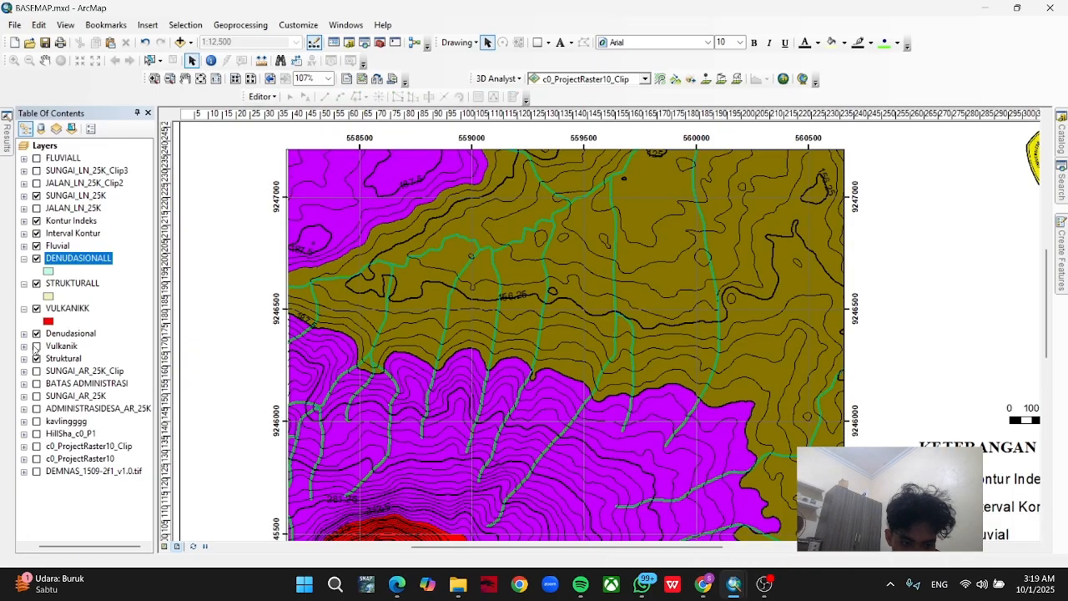
# Add a text label on the northern Denudasional area of the map and set its text to D1.
pyautogui.scroll(4, 373, 290)
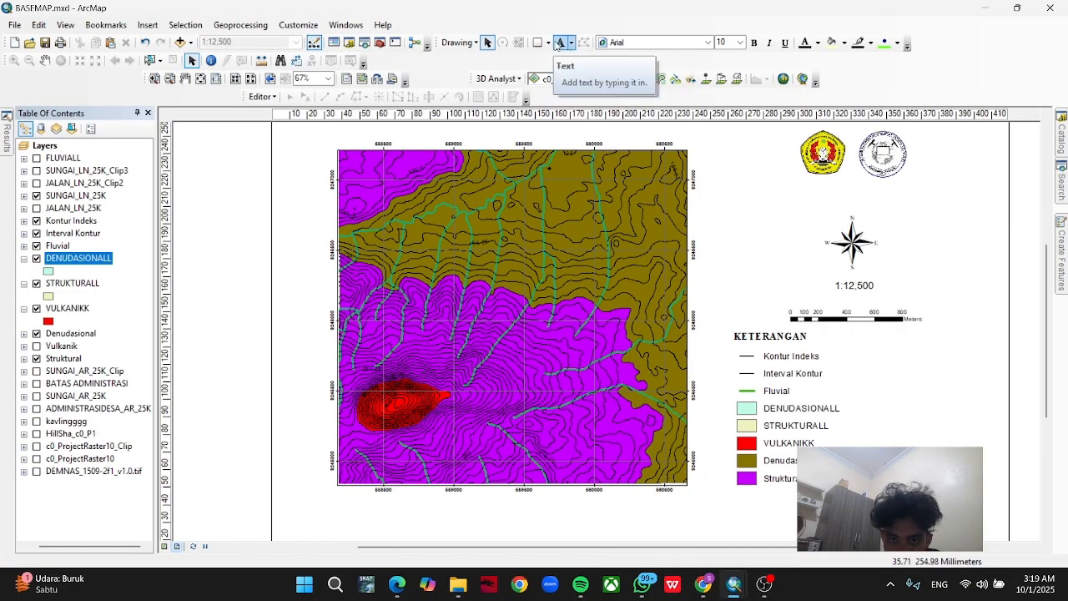
pyautogui.click(560, 43)
pyautogui.click(555, 211)
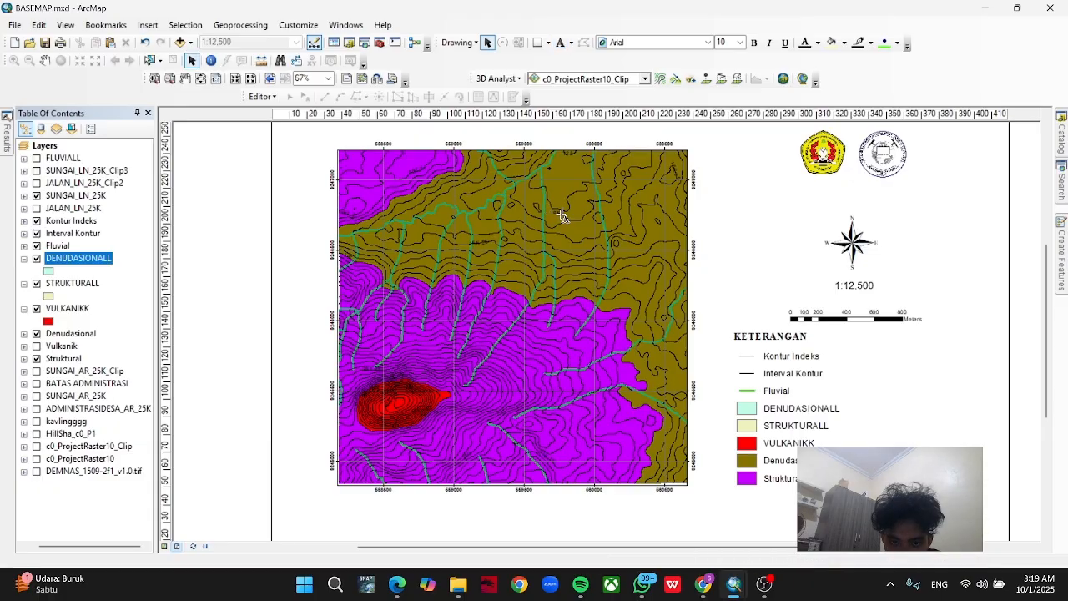
pyautogui.click(557, 212)
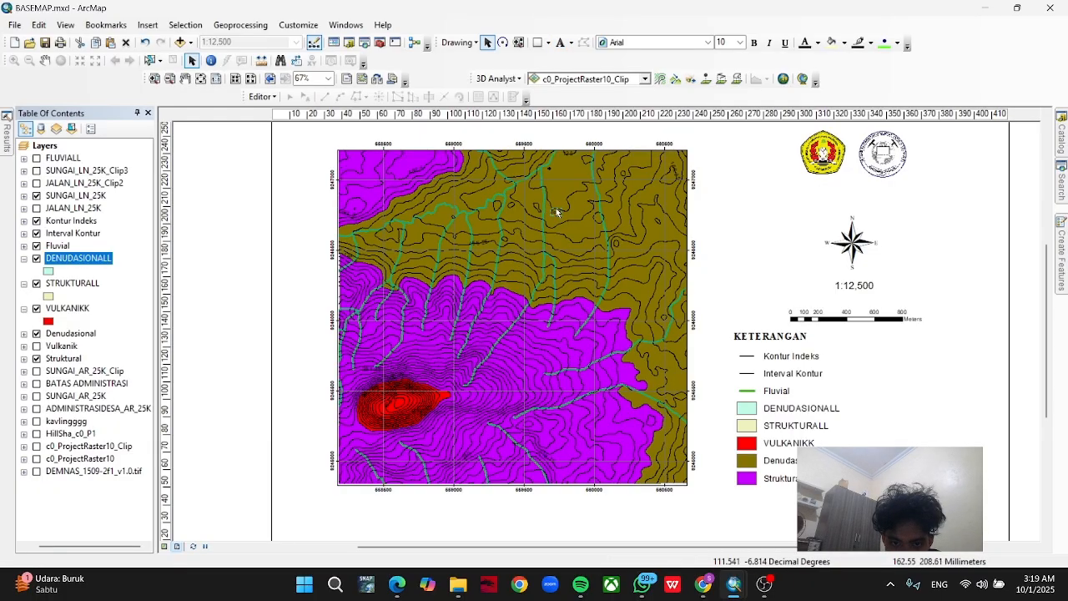
pyautogui.doubleClick(555, 212)
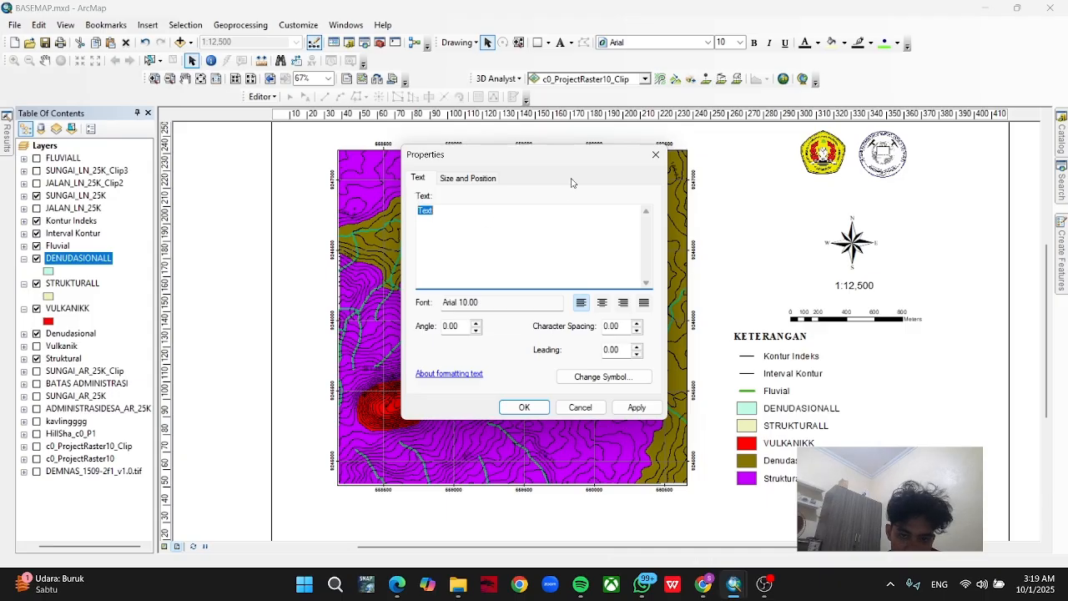
pyautogui.moveTo(571, 159); pyautogui.dragTo(794, 183)
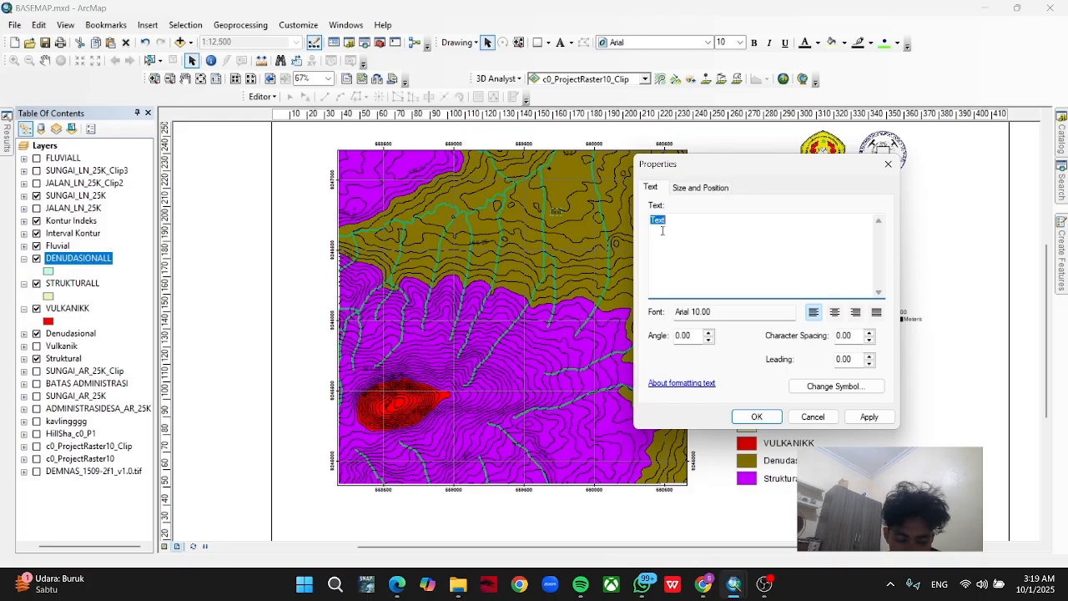
pyautogui.write('D1')
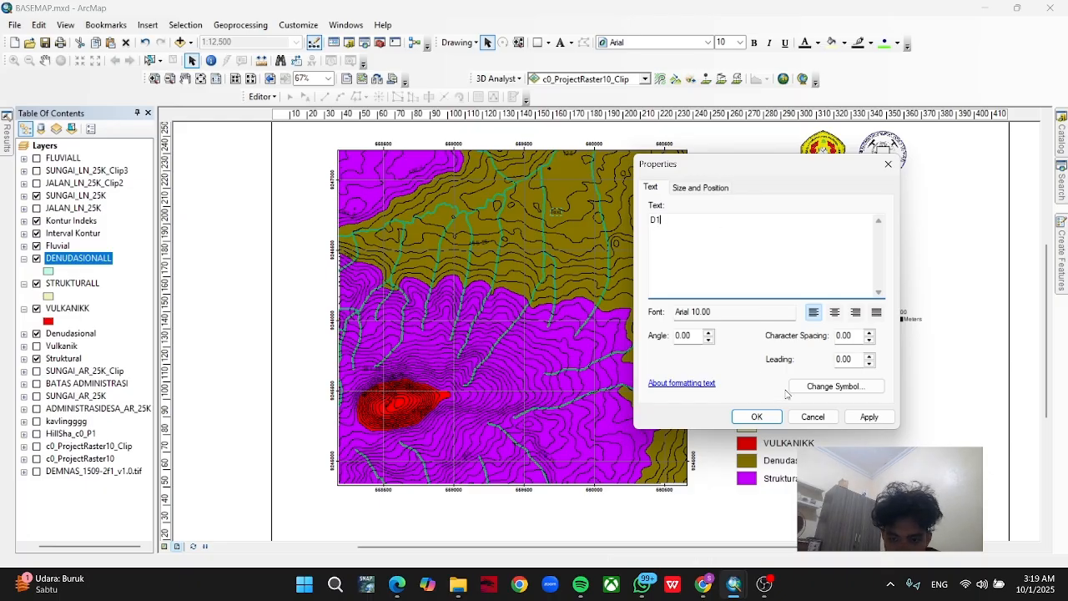
# Set the D1 label's font size to 14 and give it a halo mask.
pyautogui.click(849, 384)
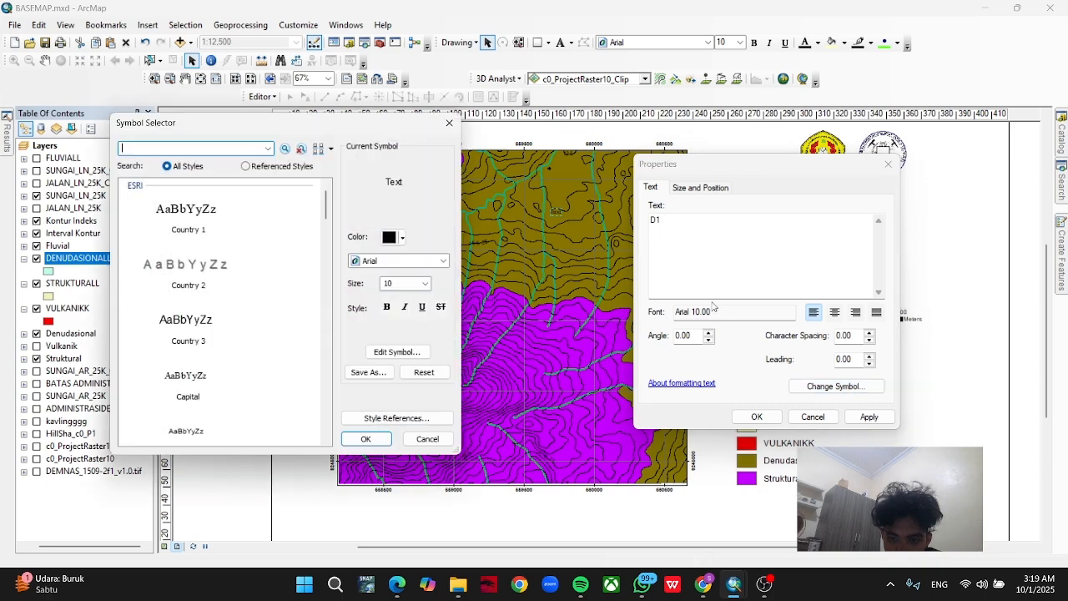
pyautogui.click(423, 284)
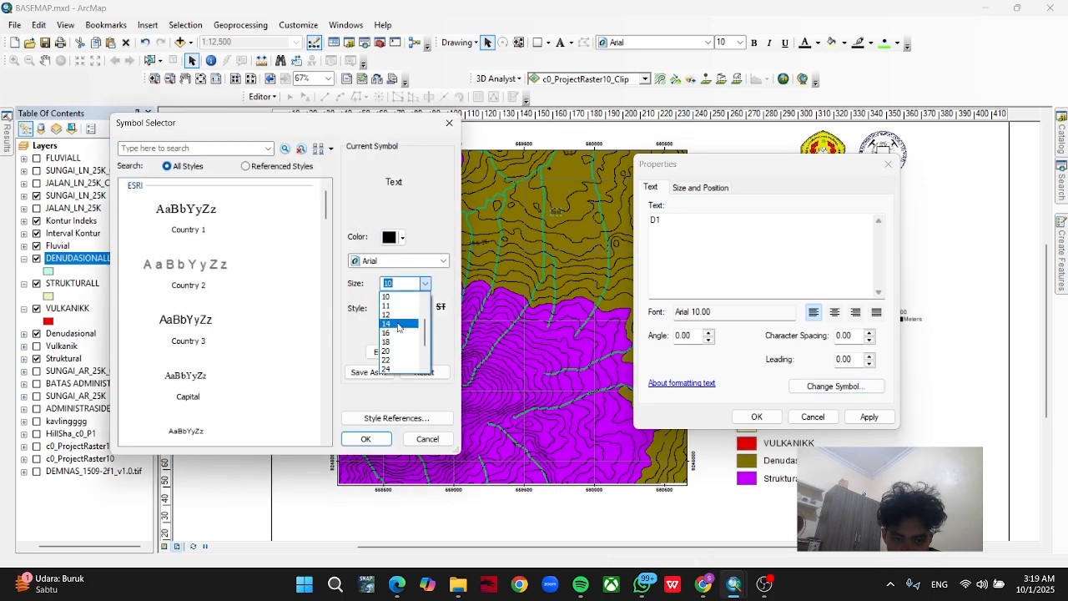
pyautogui.click(399, 327)
pyautogui.click(416, 354)
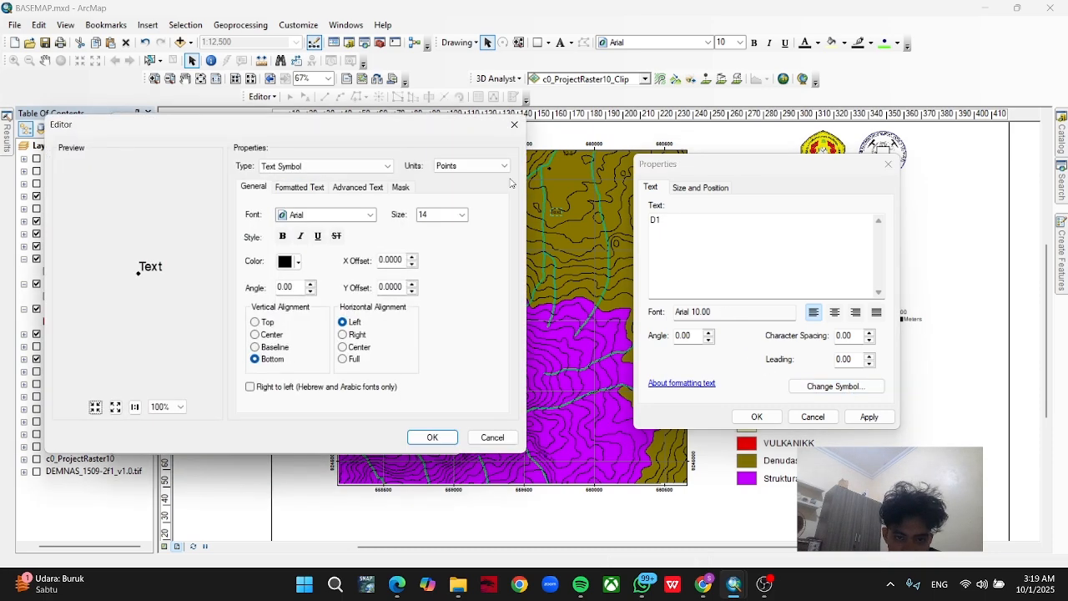
pyautogui.click(401, 188)
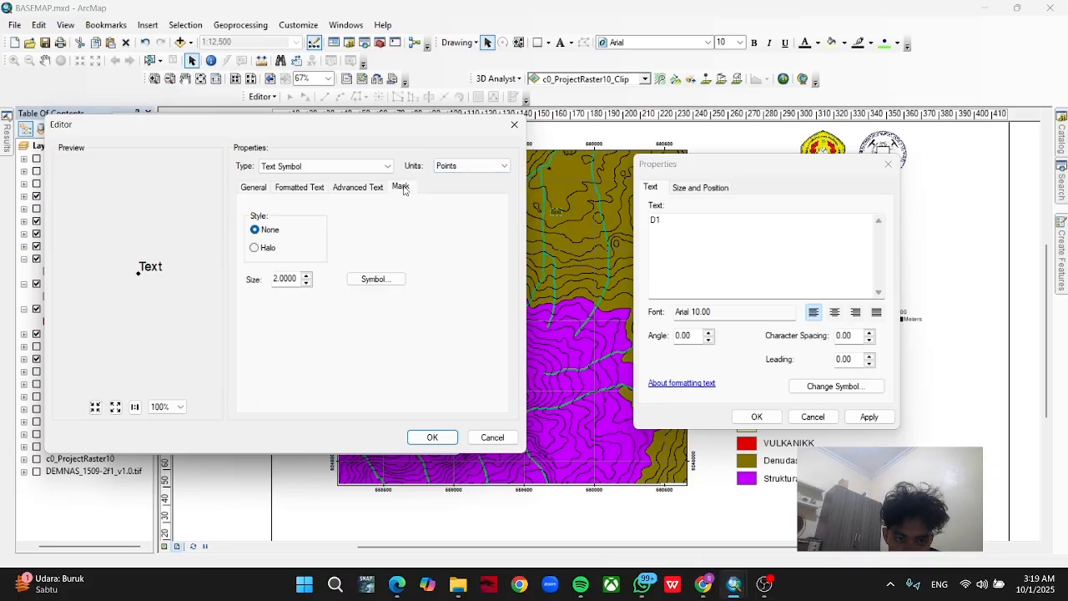
pyautogui.click(259, 248)
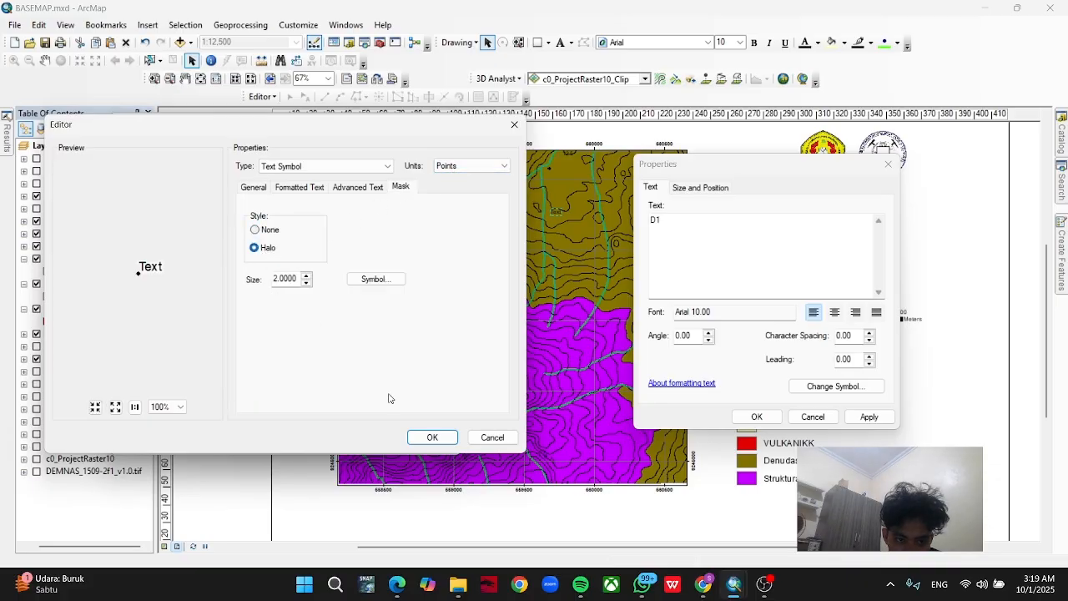
pyautogui.click(431, 437)
pyautogui.click(366, 440)
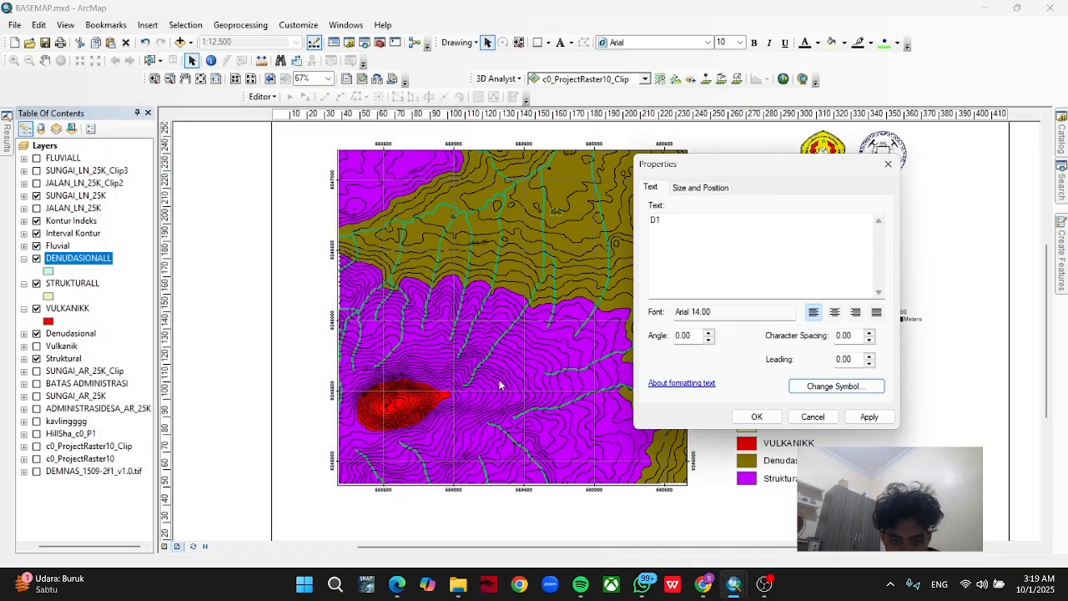
pyautogui.click(756, 416)
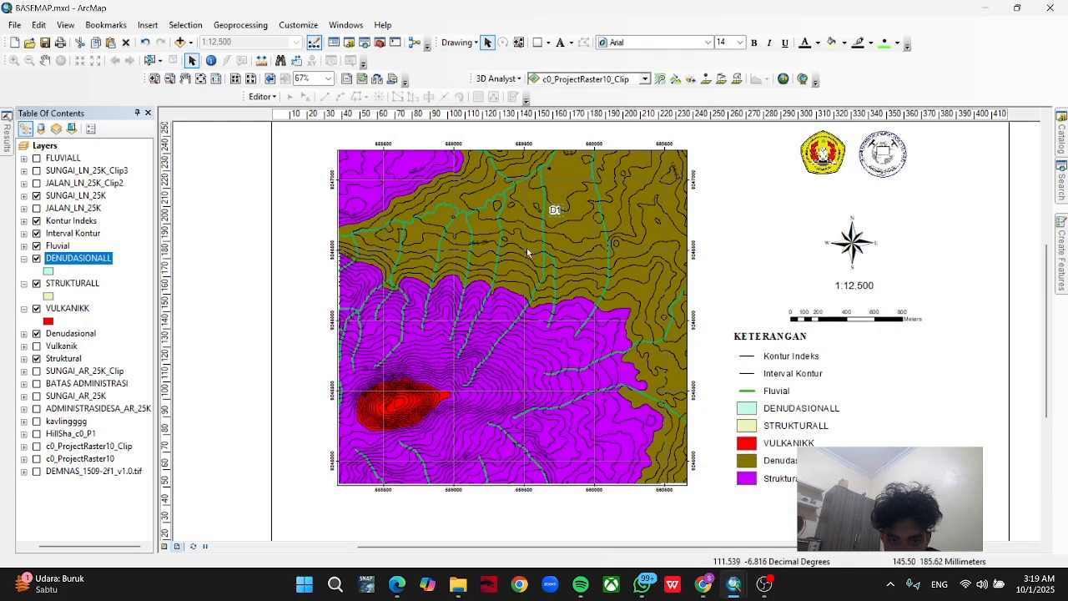
pyautogui.click(481, 325)
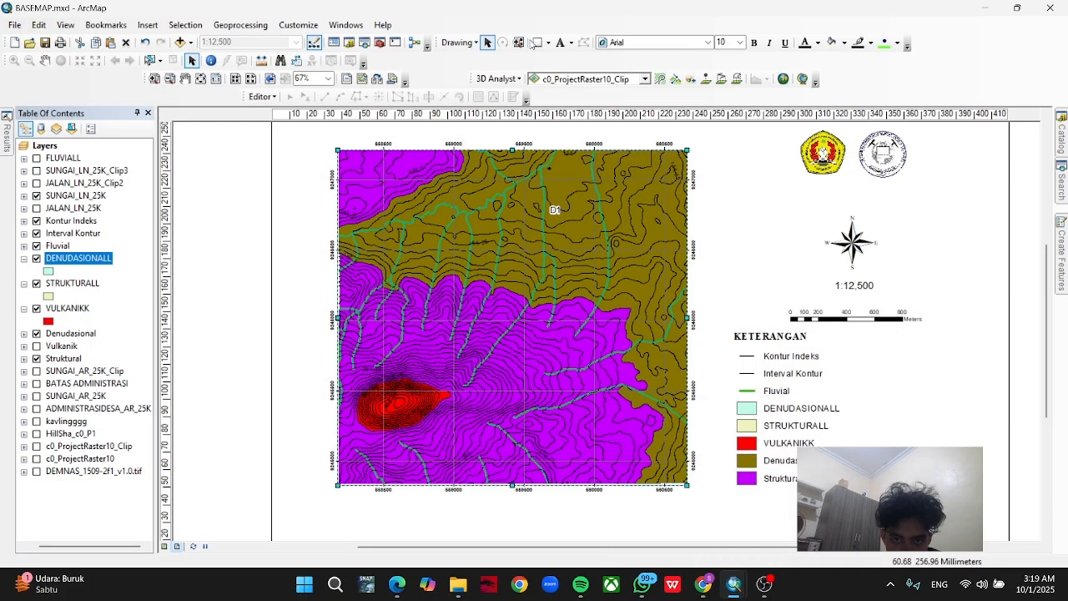
# Add an S1 text label on the Struktural area just north of the red volcanic unit.
pyautogui.click(559, 43)
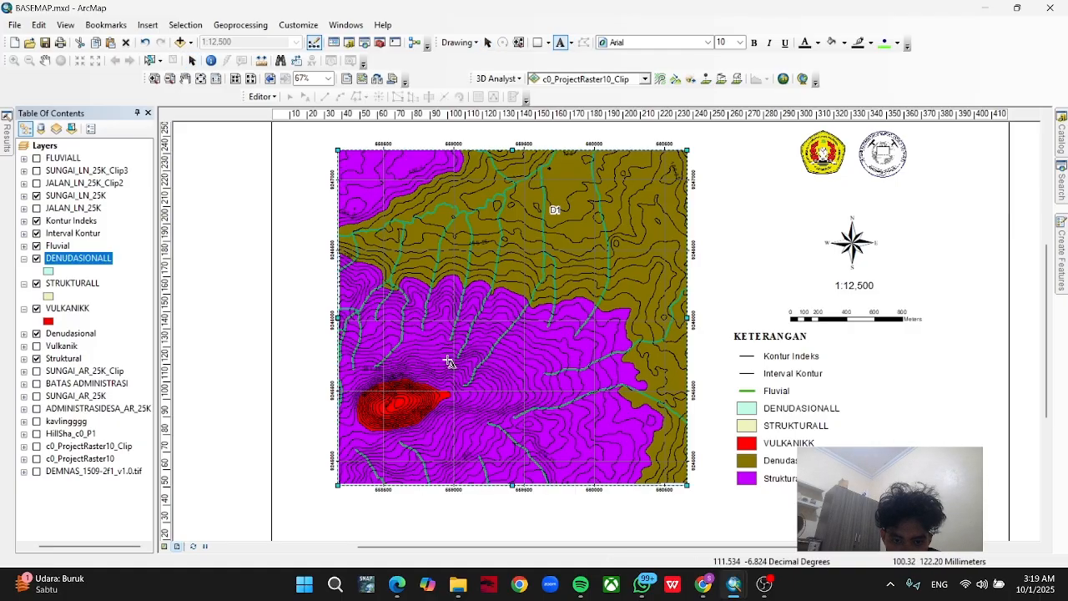
pyautogui.click(419, 346)
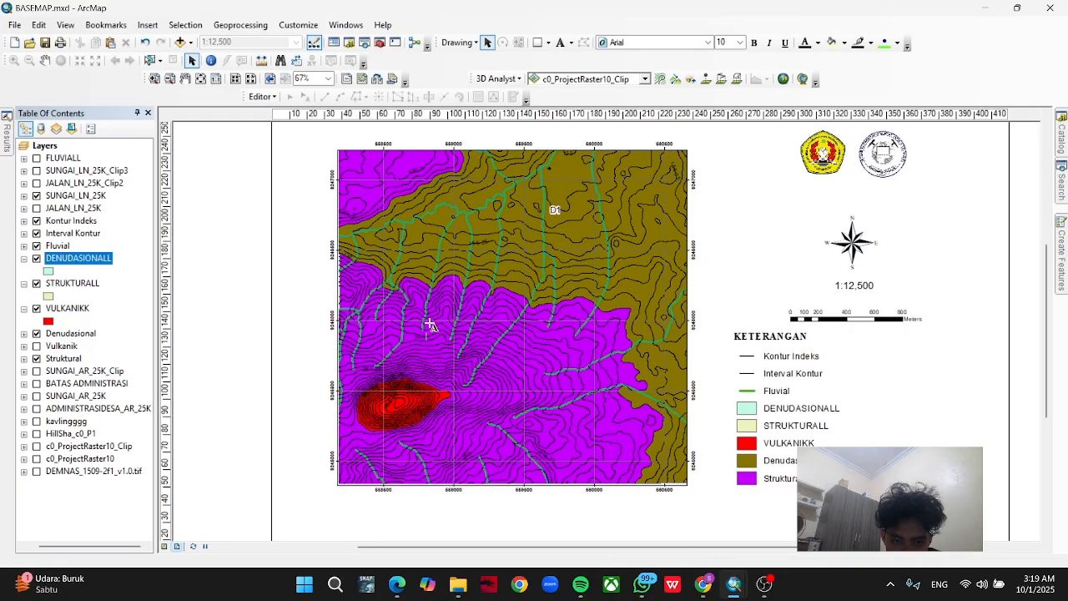
pyautogui.click(421, 336)
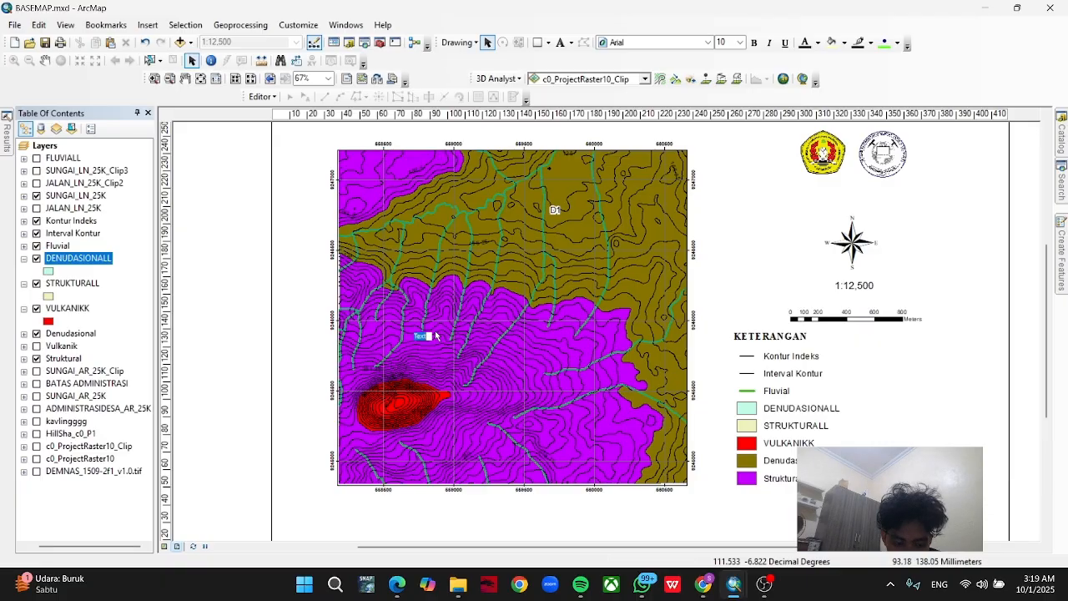
pyautogui.click(434, 338)
# Give the S1 label's text symbol a halo mask.
pyautogui.doubleClick(421, 338)
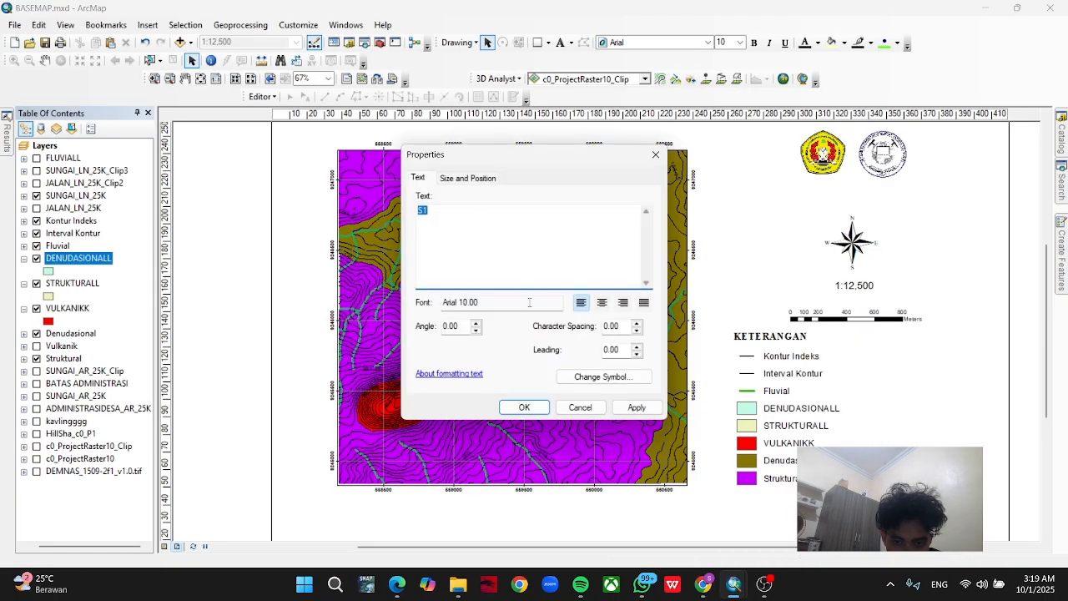
pyautogui.click(602, 376)
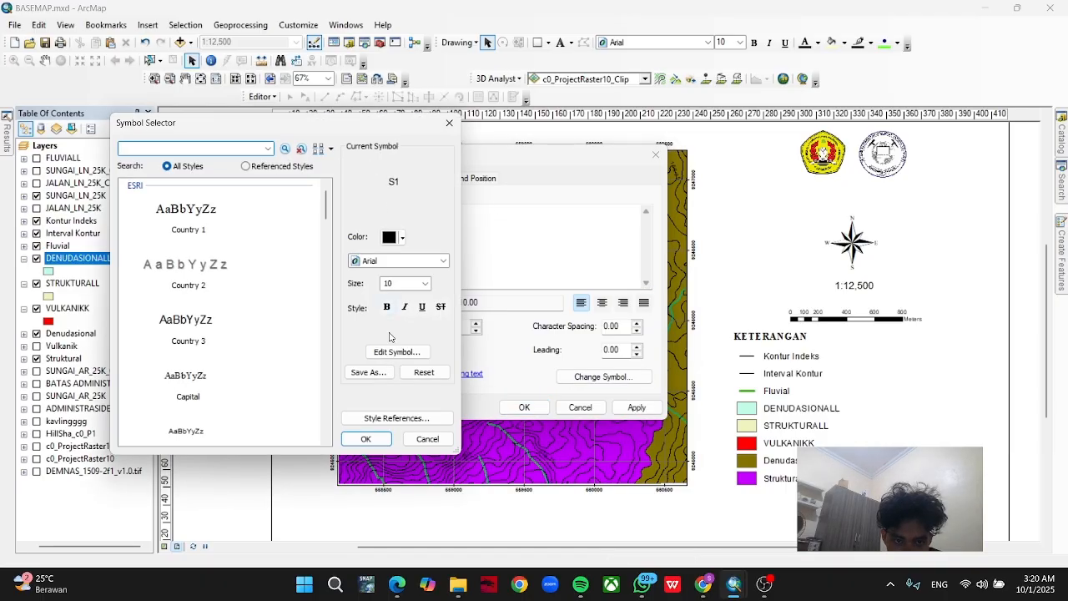
pyautogui.click(395, 351)
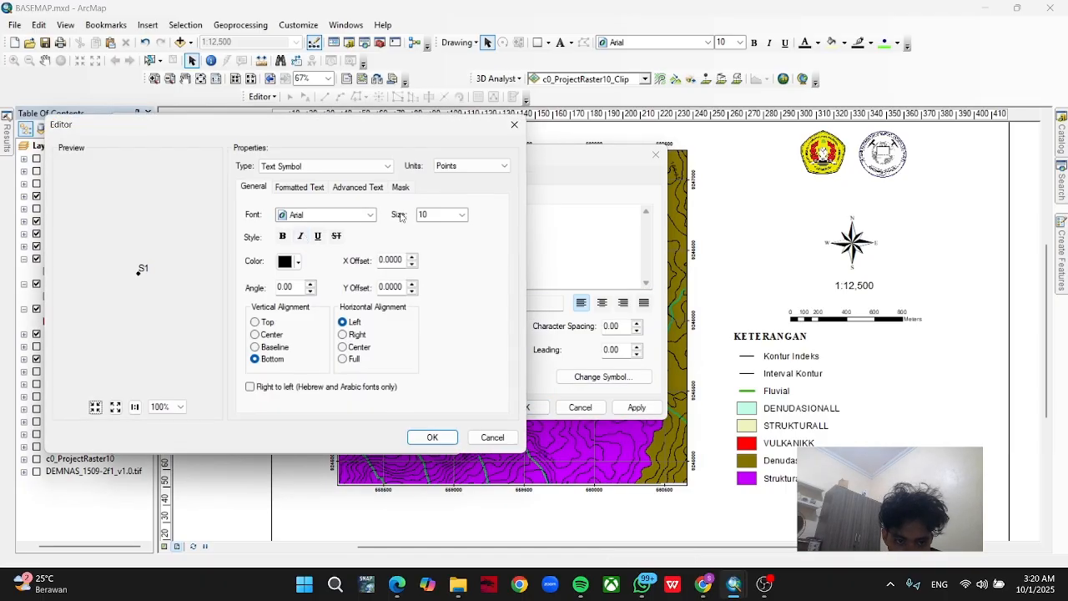
pyautogui.click(400, 188)
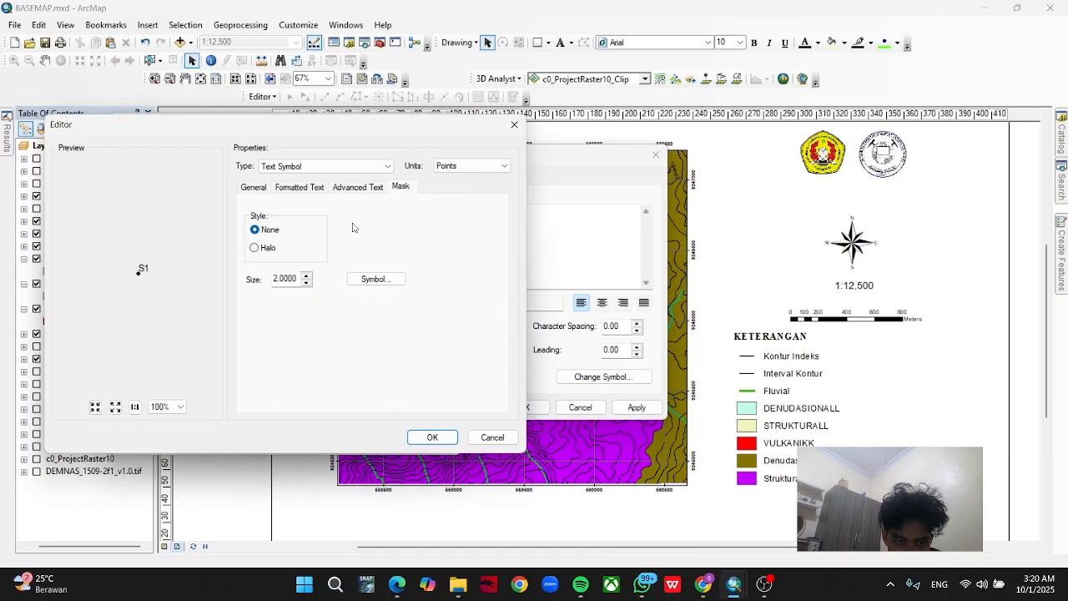
pyautogui.click(253, 249)
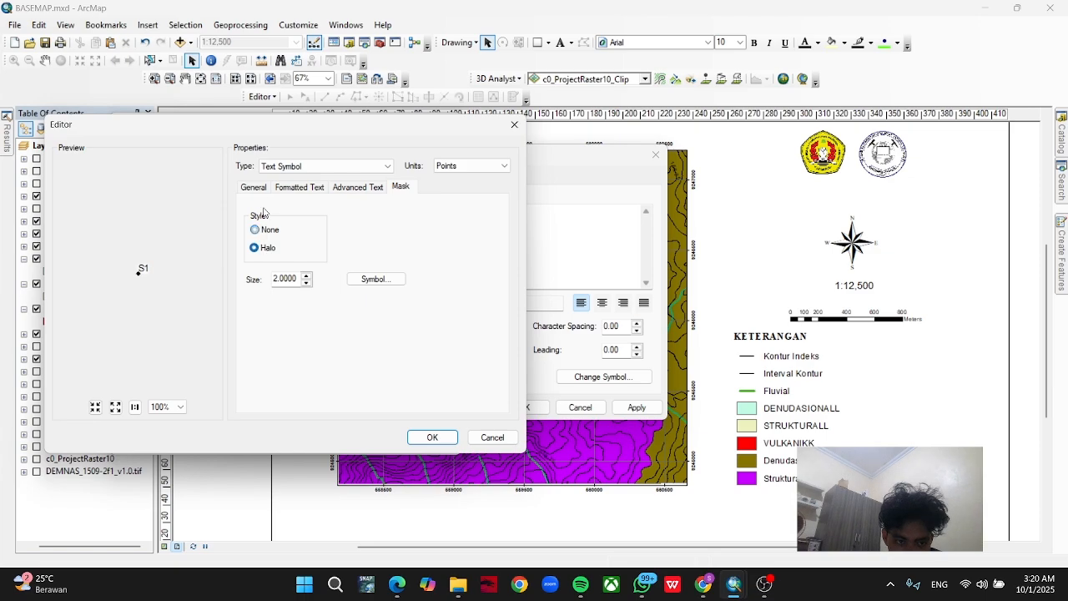
pyautogui.click(434, 436)
pyautogui.click(397, 352)
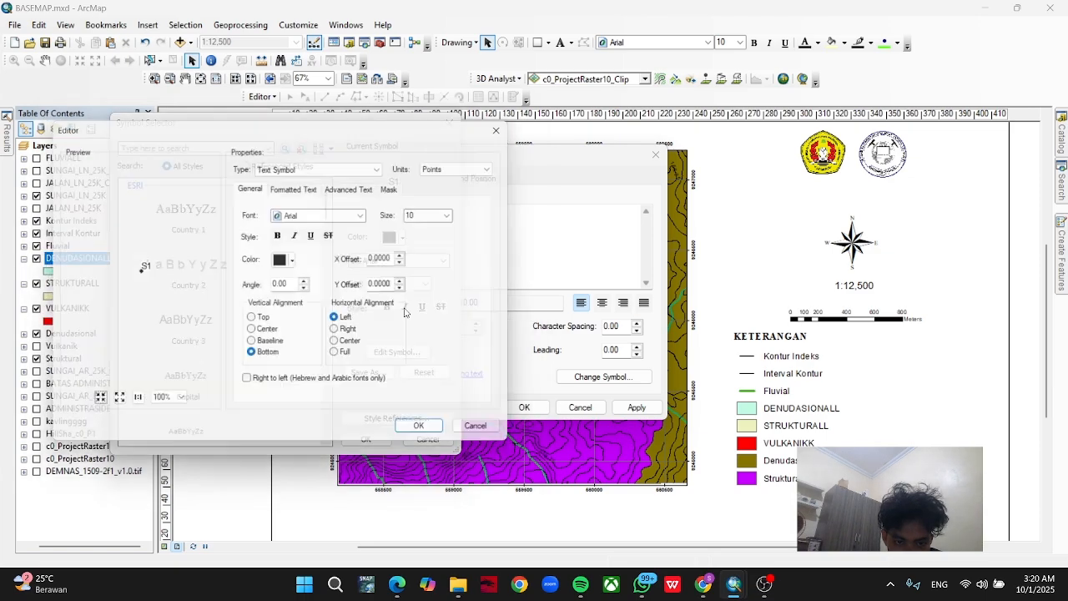
pyautogui.click(513, 125)
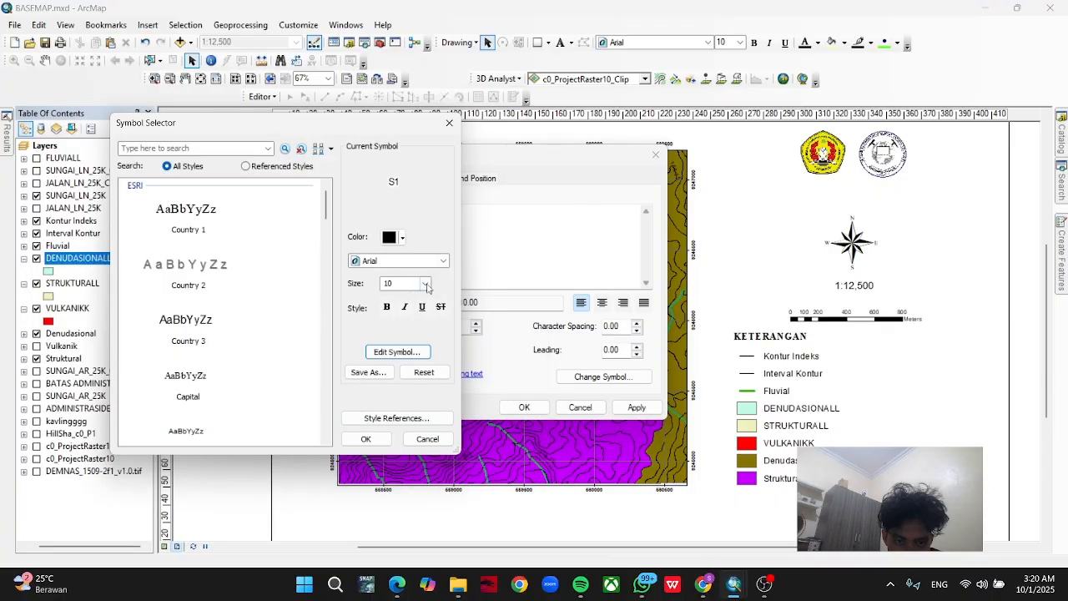
# Set the S1 label's font size to 16 and apply the symbol changes.
pyautogui.click(427, 286)
pyautogui.click(399, 326)
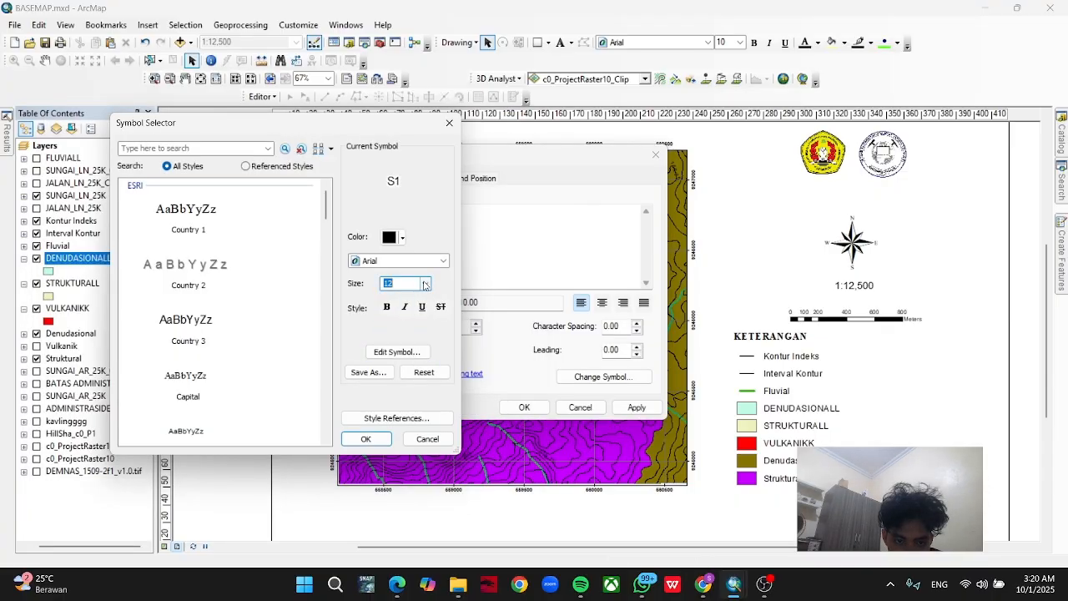
pyautogui.click(424, 284)
pyautogui.click(399, 344)
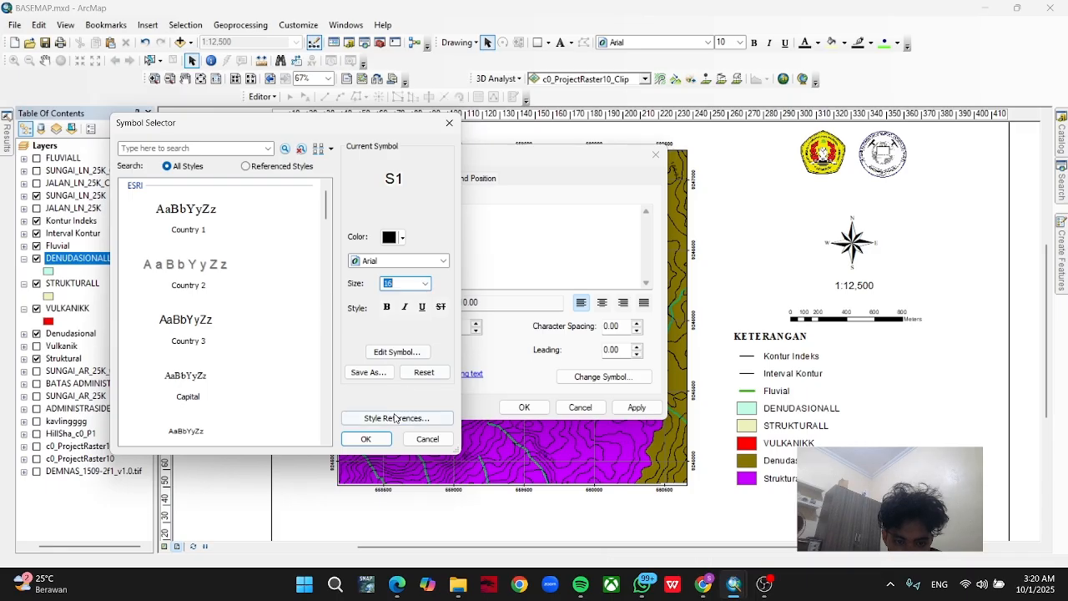
pyautogui.click(365, 438)
pyautogui.click(524, 407)
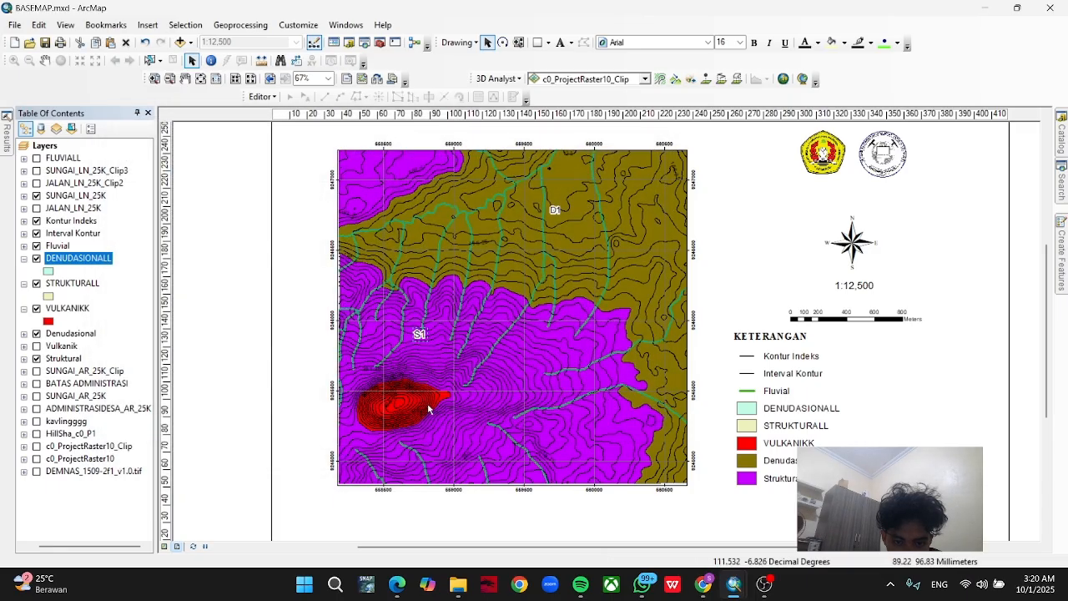
# Add a V1 text label on the red volcanic area of the map.
pyautogui.click(559, 44)
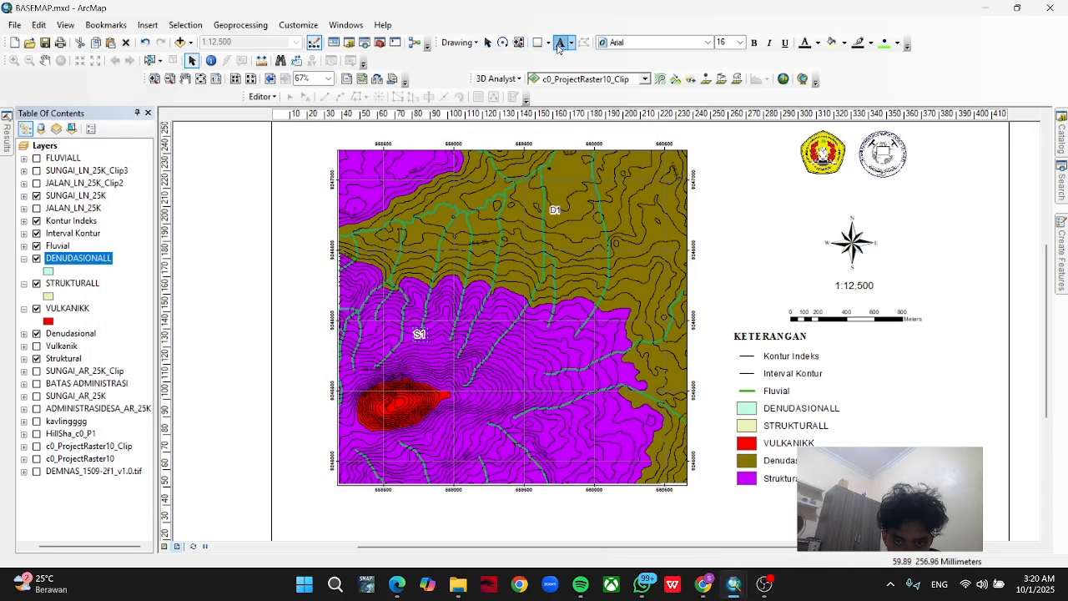
pyautogui.click(422, 391)
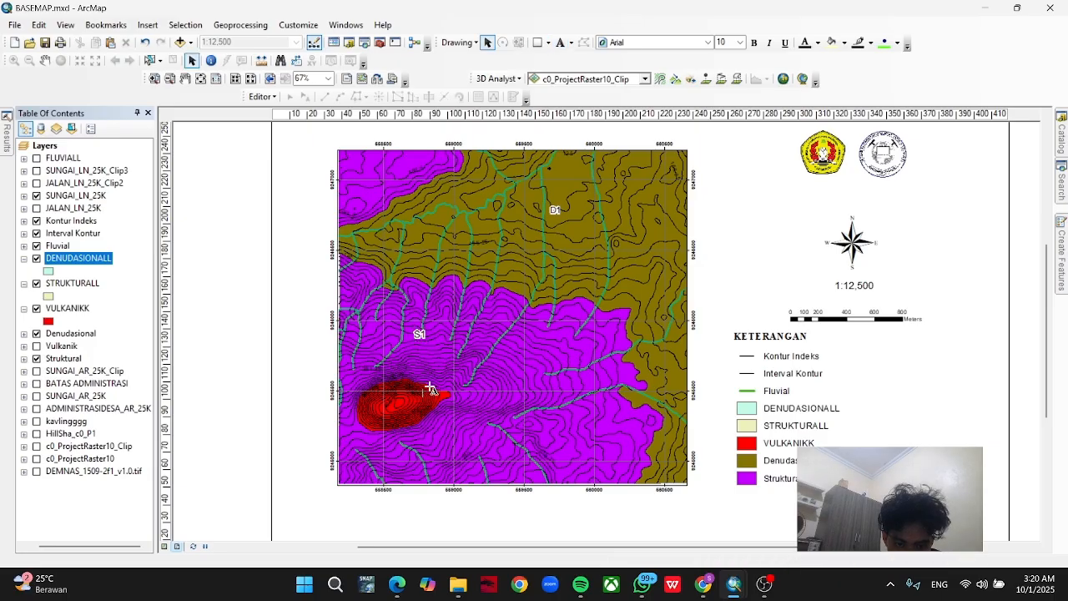
pyautogui.click(415, 394)
pyautogui.write('V1')
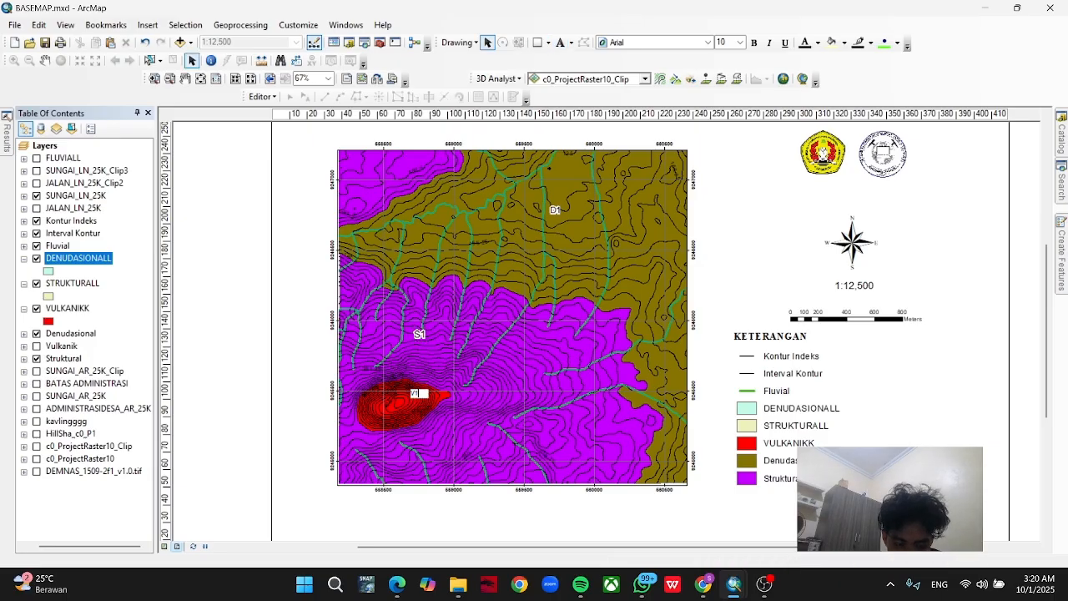
pyautogui.click(418, 403)
# Set the V1 label's font size to 14 and give its text symbol a halo mask.
pyautogui.doubleClick(413, 398)
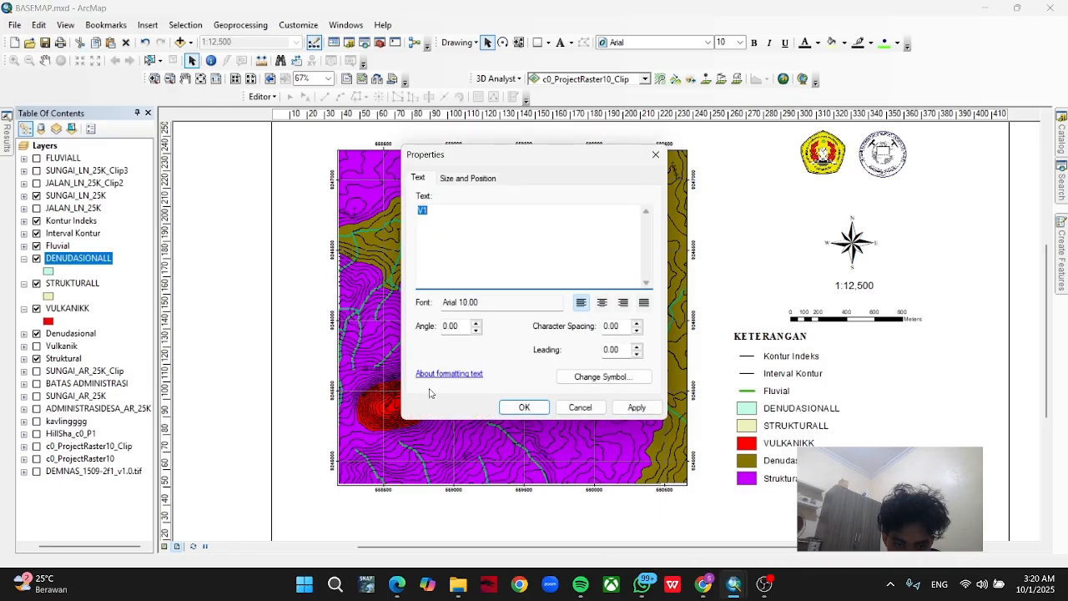
pyautogui.click(614, 377)
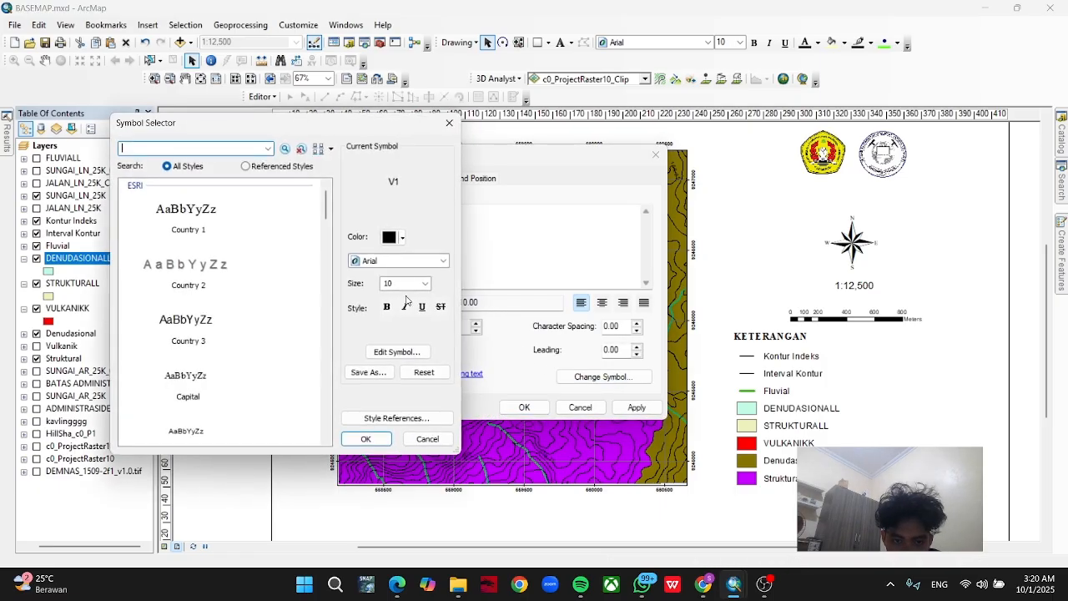
pyautogui.click(422, 283)
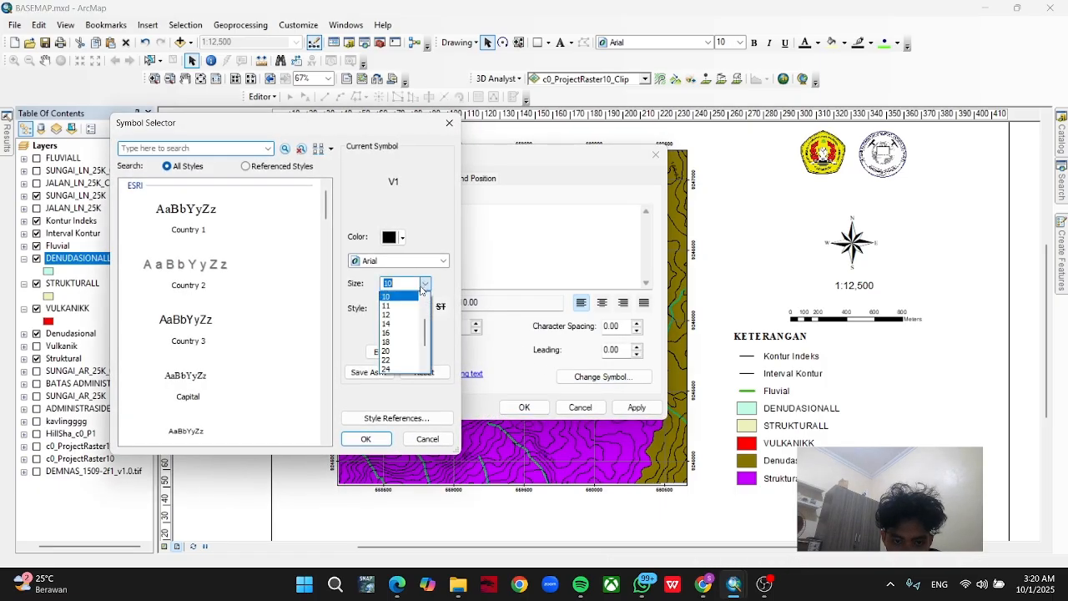
pyautogui.click(403, 328)
pyautogui.click(419, 354)
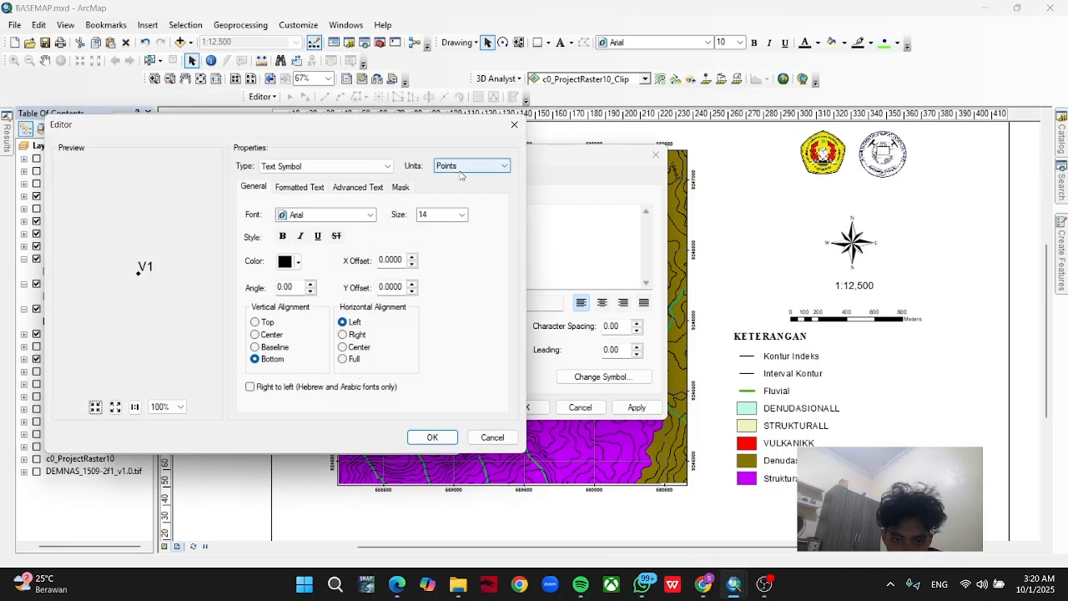
pyautogui.click(402, 187)
pyautogui.click(264, 249)
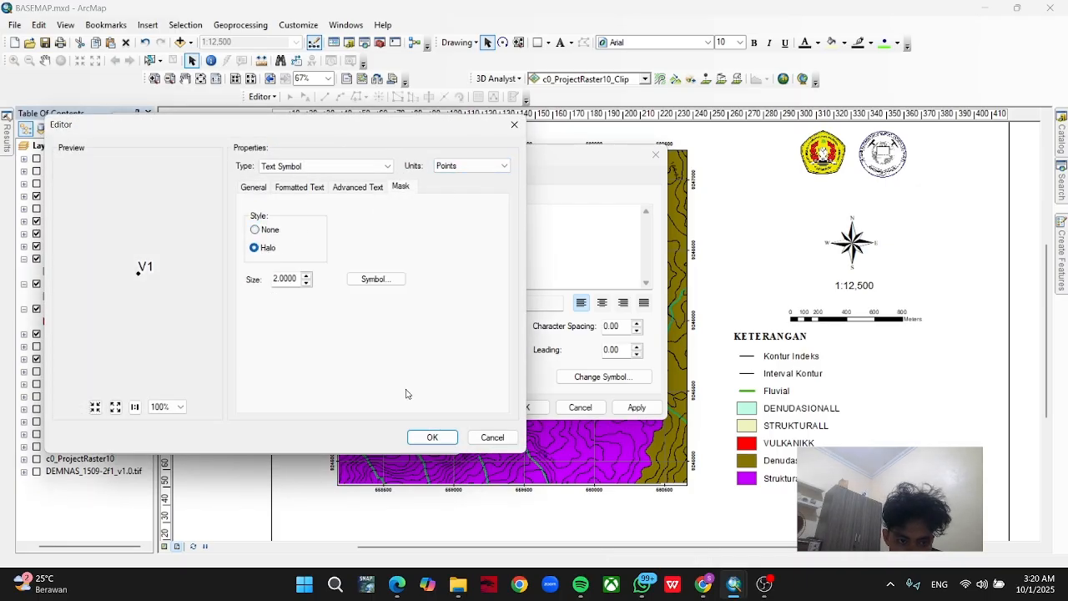
pyautogui.click(432, 438)
pyautogui.click(365, 438)
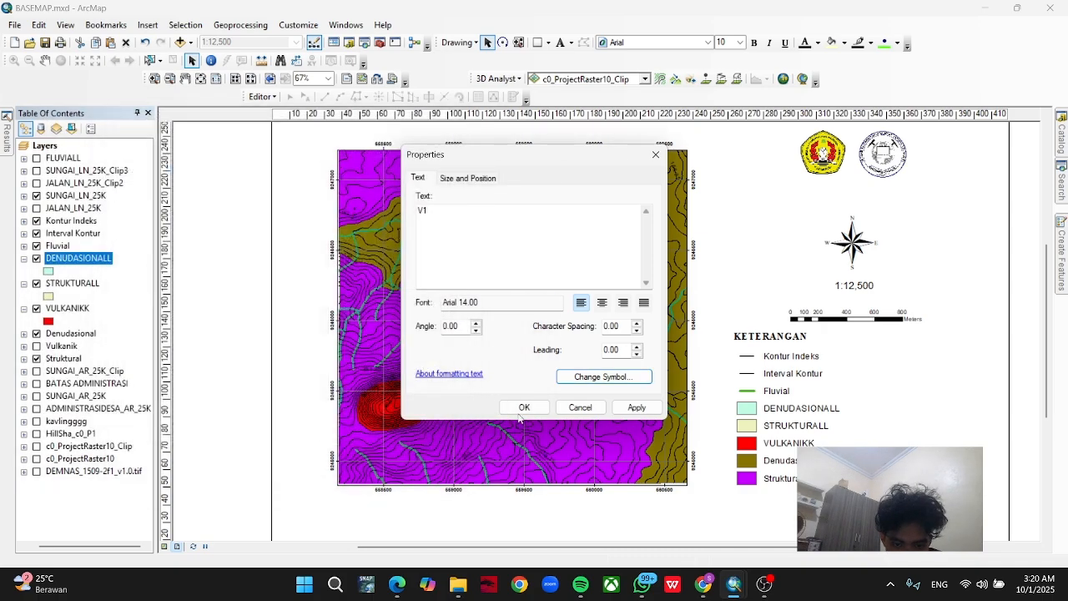
pyautogui.click(524, 408)
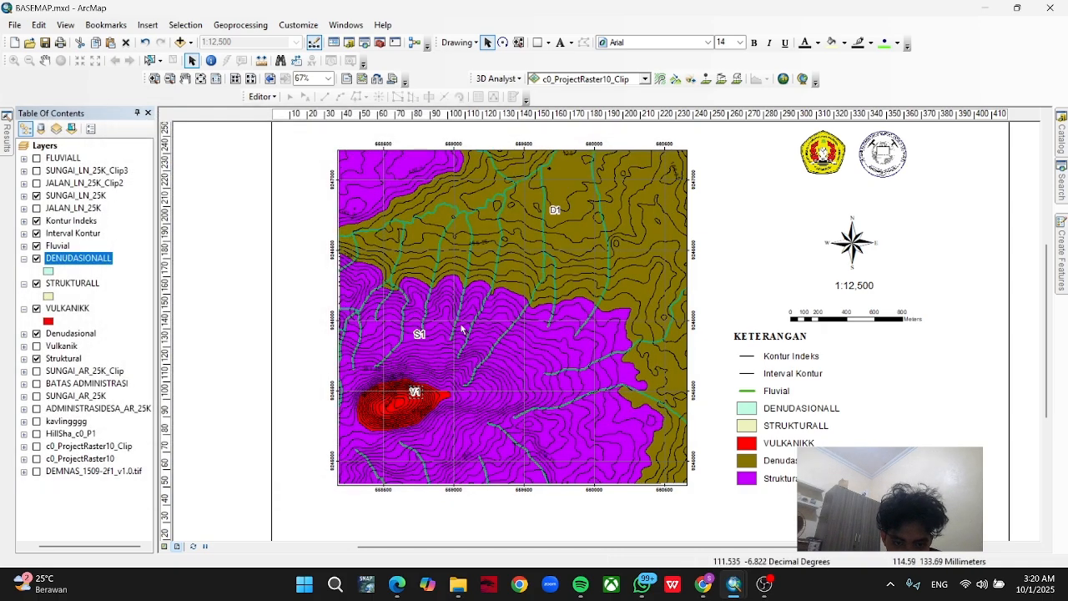
# Add an F1 text label beside the stream in the Denudasional area, west of the D1 label.
pyautogui.click(563, 42)
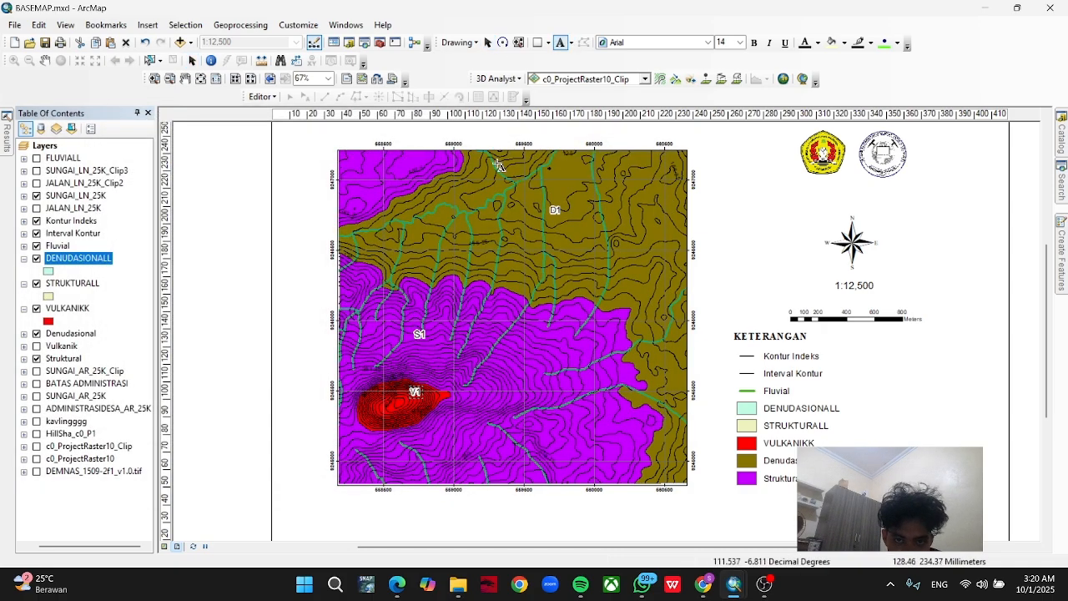
pyautogui.click(457, 211)
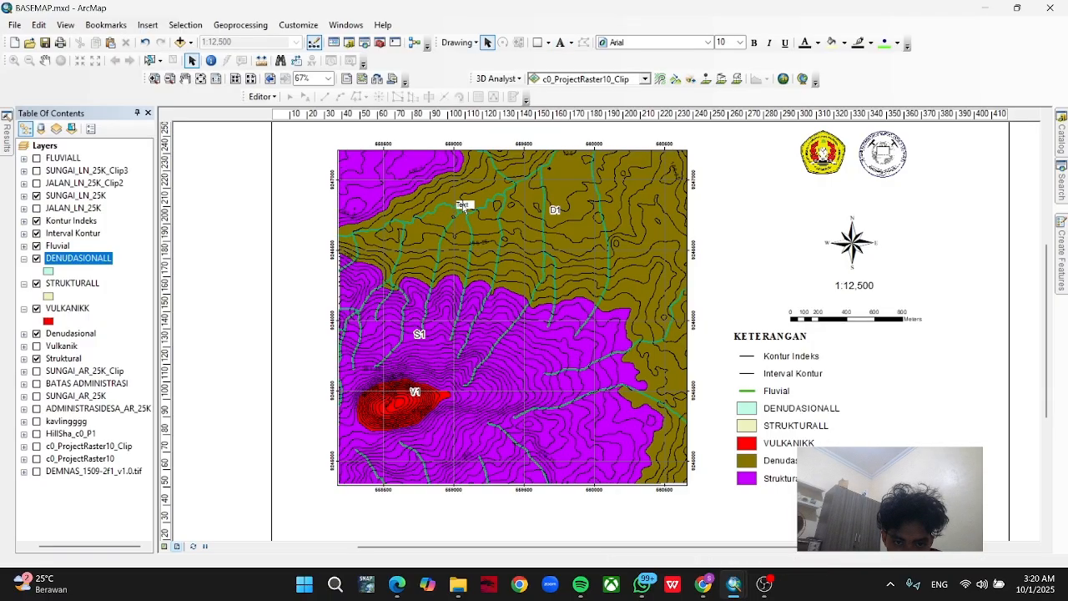
pyautogui.click(469, 208)
pyautogui.write('F')
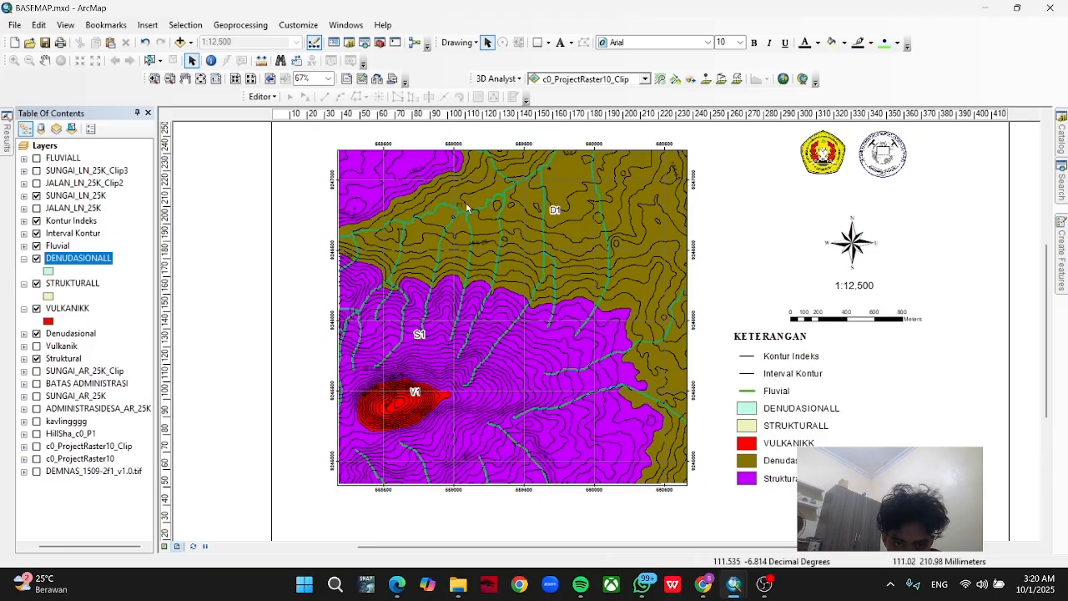
# Set the F1 label's font size to 14 in its text symbol.
pyautogui.doubleClick(461, 206)
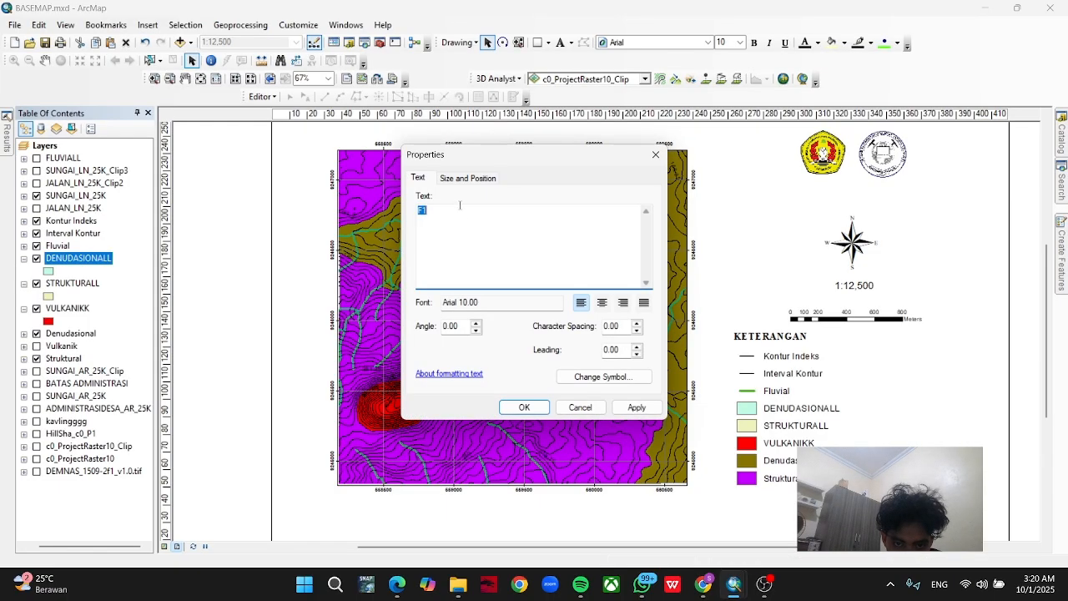
pyautogui.click(583, 377)
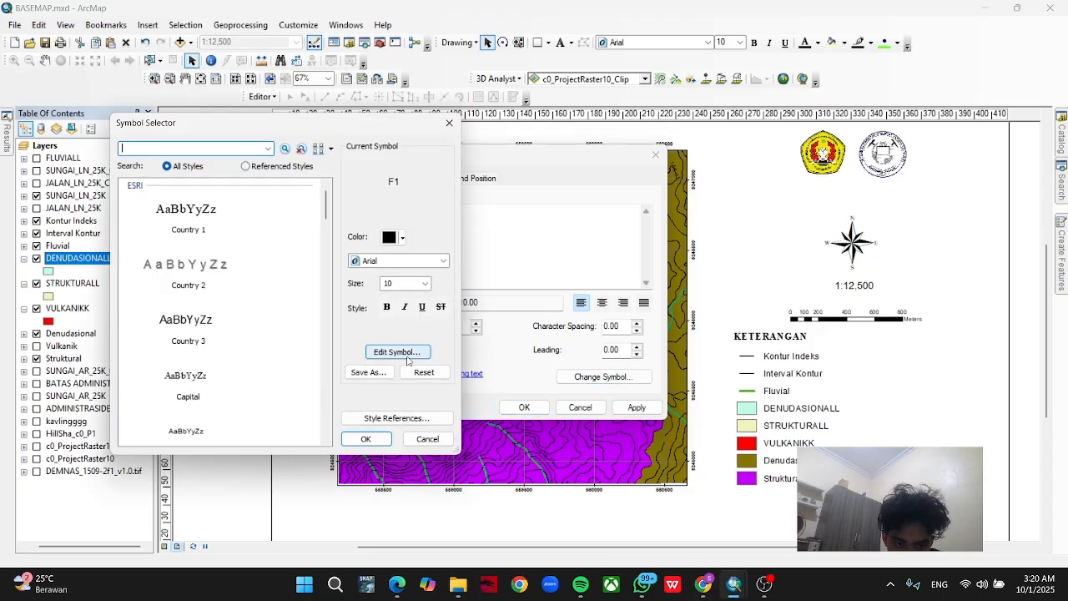
pyautogui.click(425, 283)
pyautogui.click(402, 322)
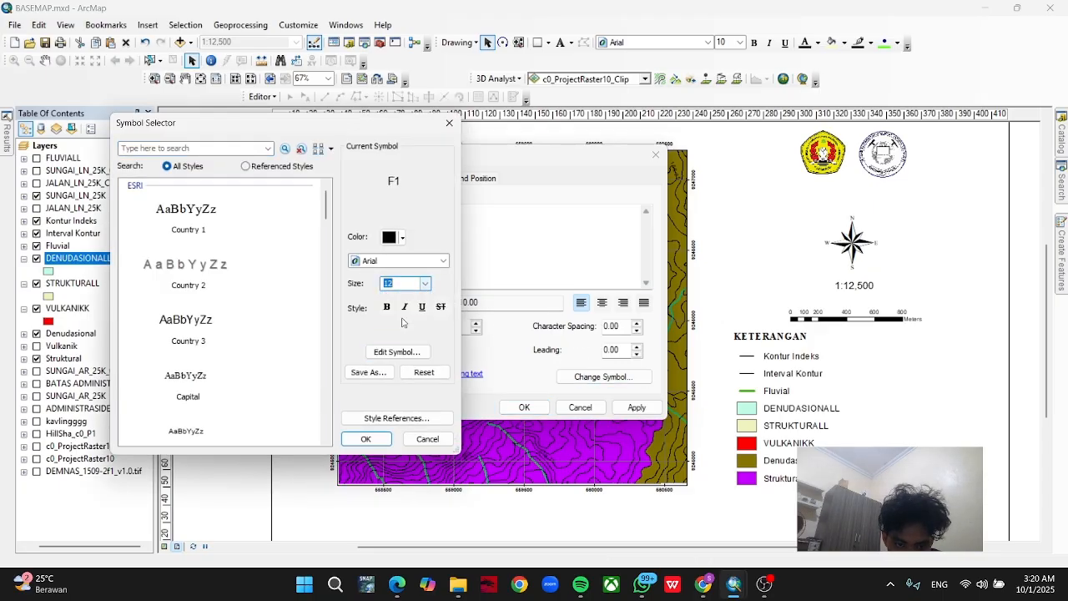
pyautogui.click(424, 283)
pyautogui.click(402, 322)
# Give the F1 label's text a halo mask and shift the label slightly south, level with D1.
pyautogui.click(387, 347)
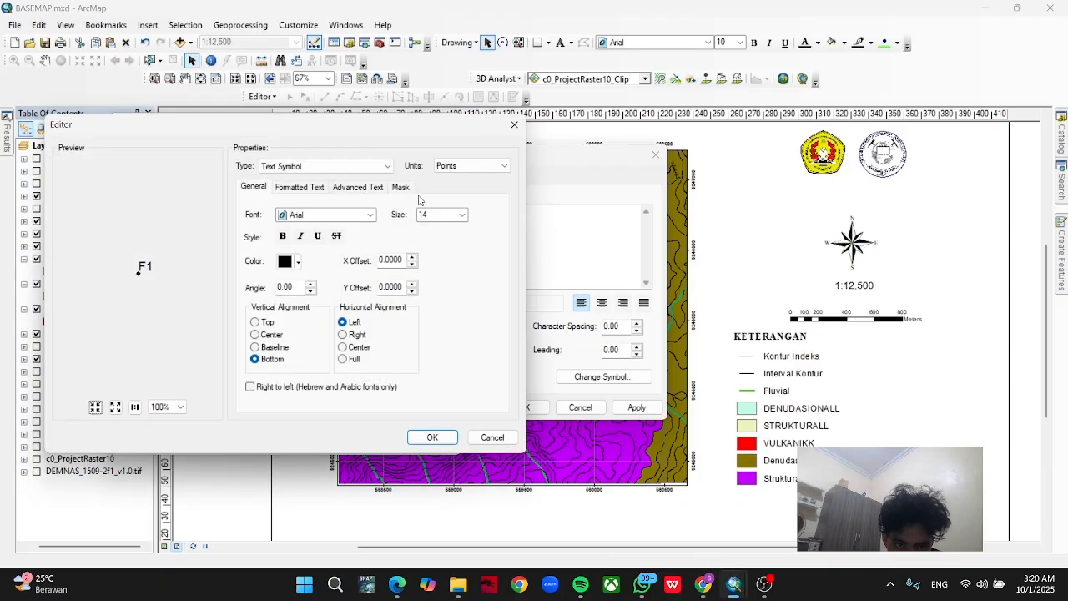
pyautogui.click(402, 187)
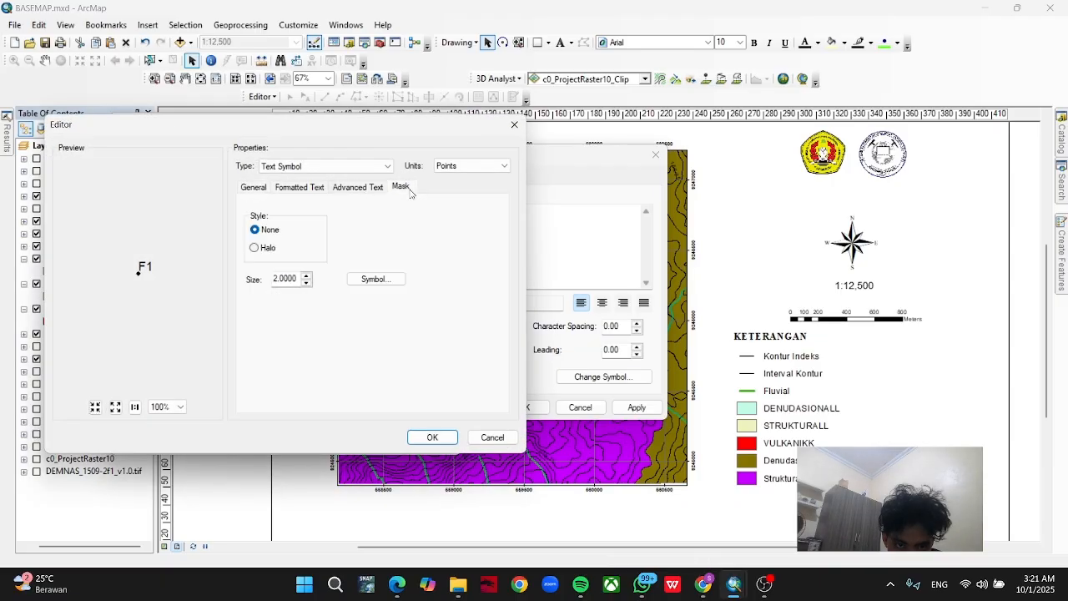
pyautogui.click(257, 248)
pyautogui.click(431, 437)
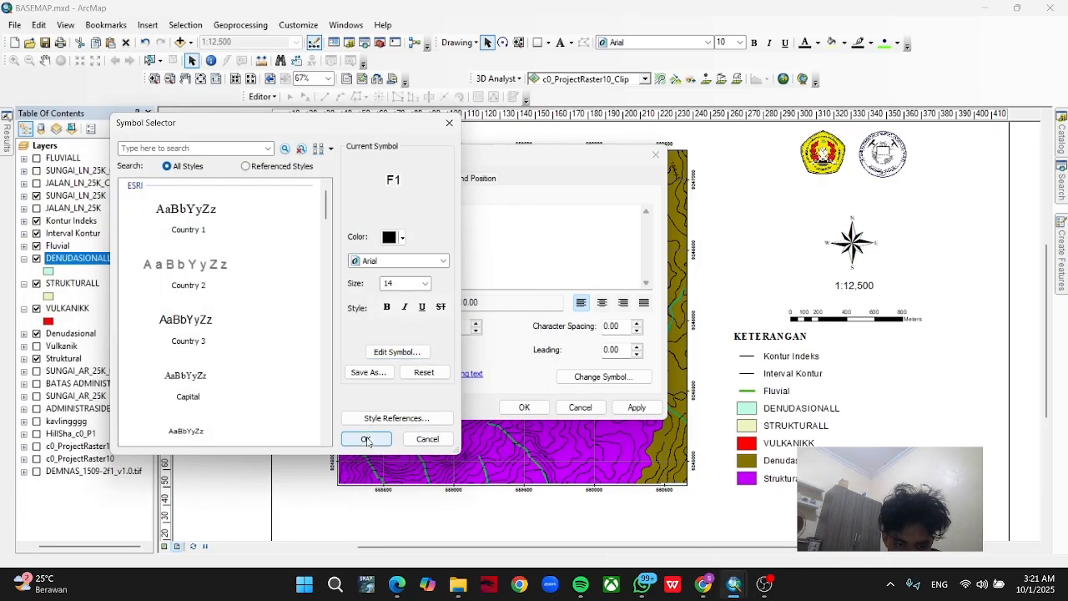
pyautogui.click(366, 439)
pyautogui.click(521, 407)
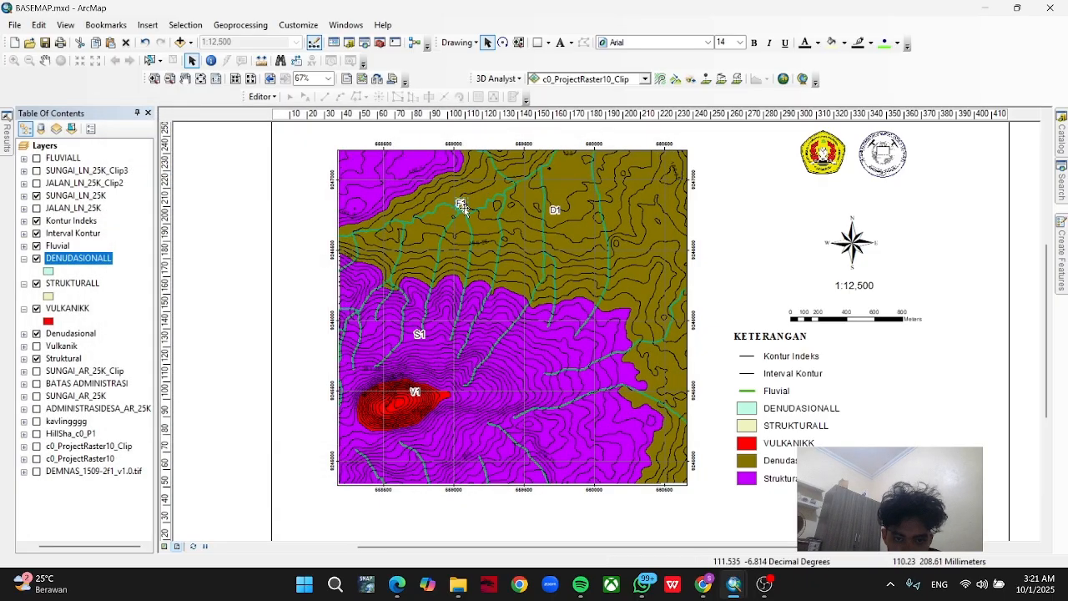
pyautogui.click(494, 245)
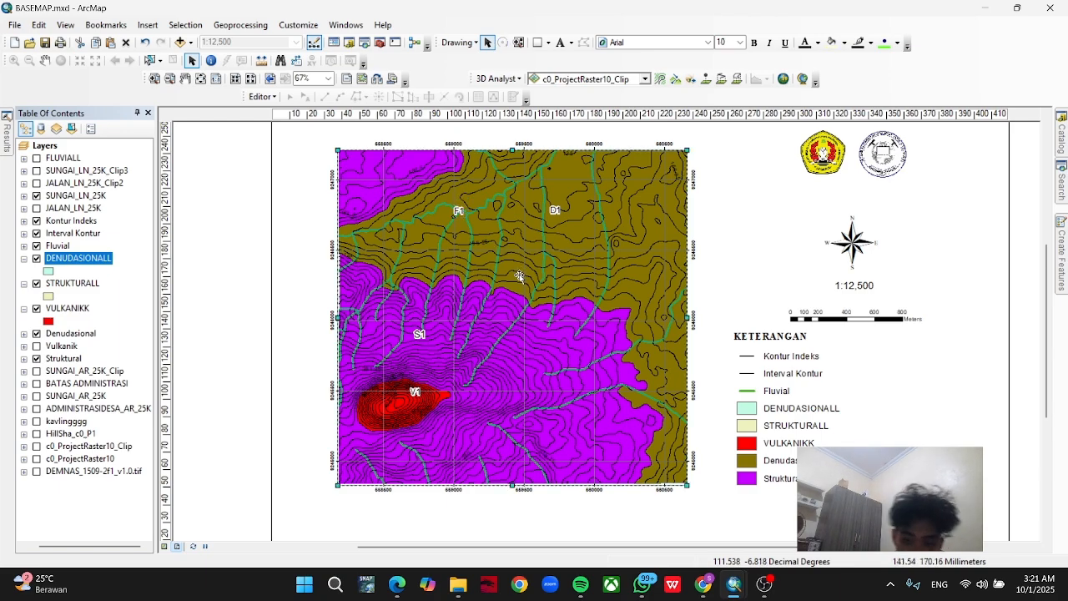
# Collapse the legend entries of the DENUDASIONALL, STRUKTURALL and VULKANIKK layers.
pyautogui.scroll(3, 456, 228)
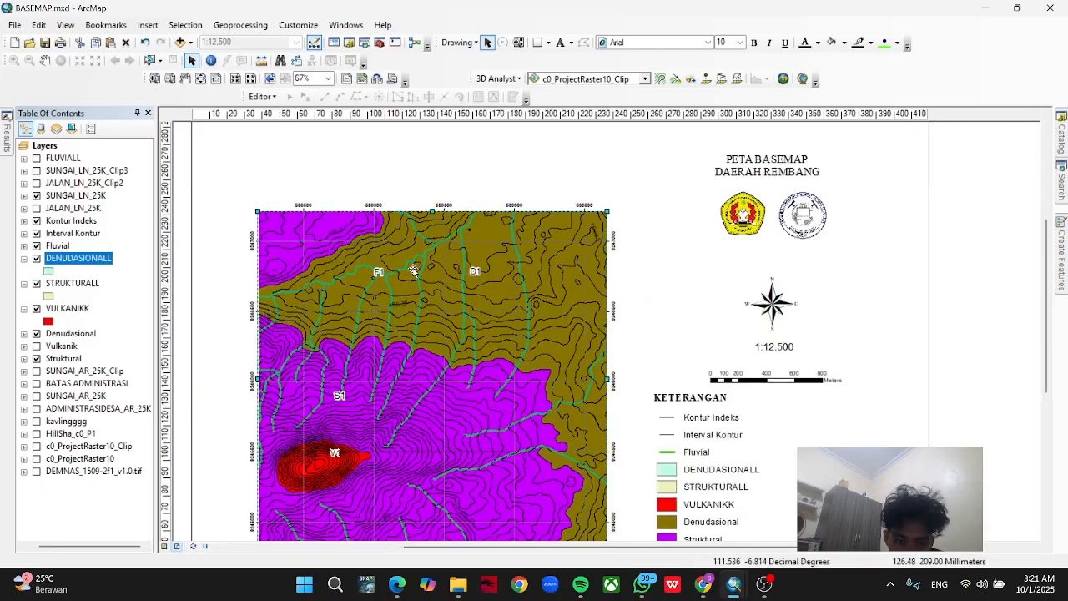
pyautogui.scroll(-3, 416, 268)
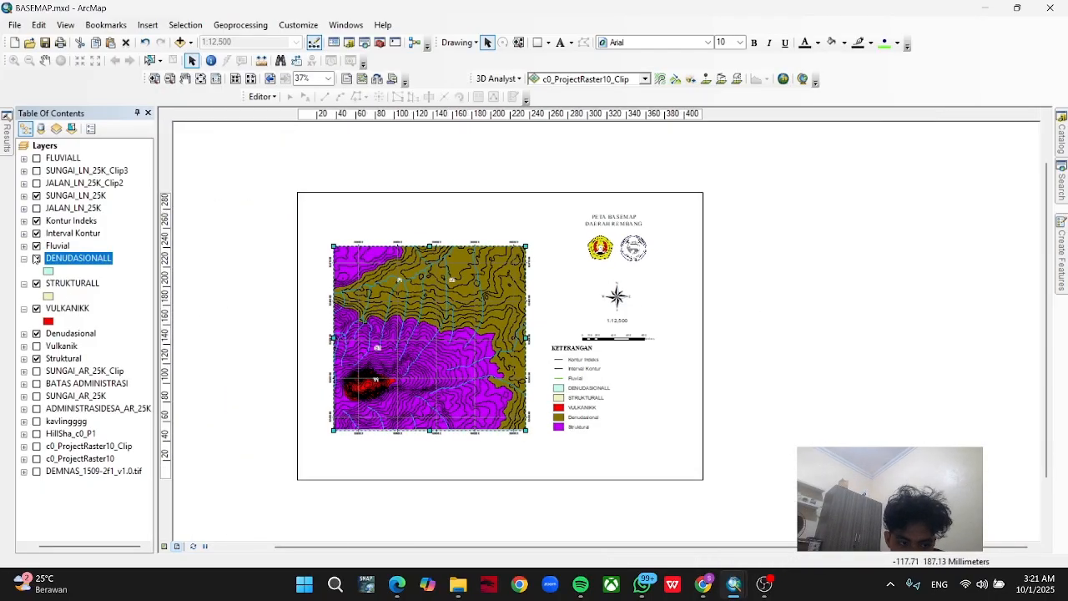
pyautogui.click(23, 258)
pyautogui.click(23, 270)
pyautogui.click(23, 283)
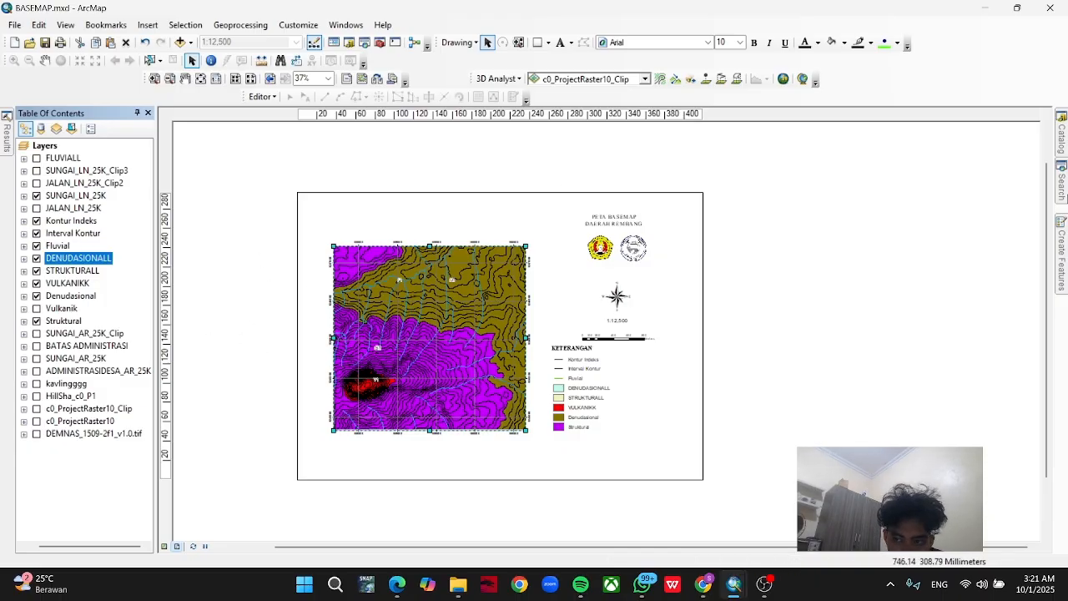
# Select DEMNAS_1509-2f1_v1.0.tif in the catalog and turn on the c0_ProjectRaster10_Clip layer.
pyautogui.click(1061, 149)
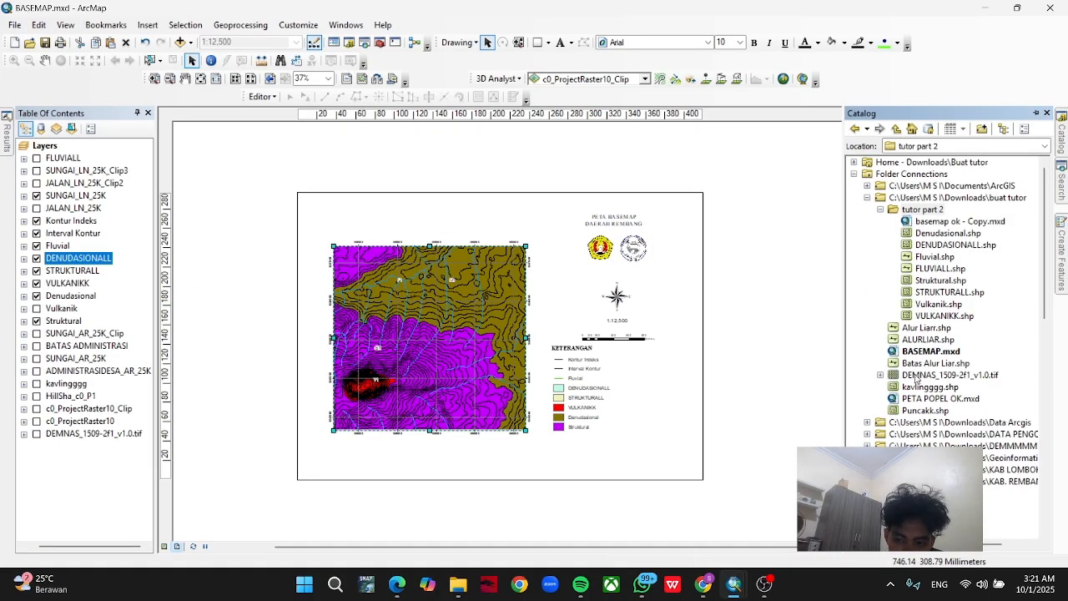
pyautogui.click(918, 376)
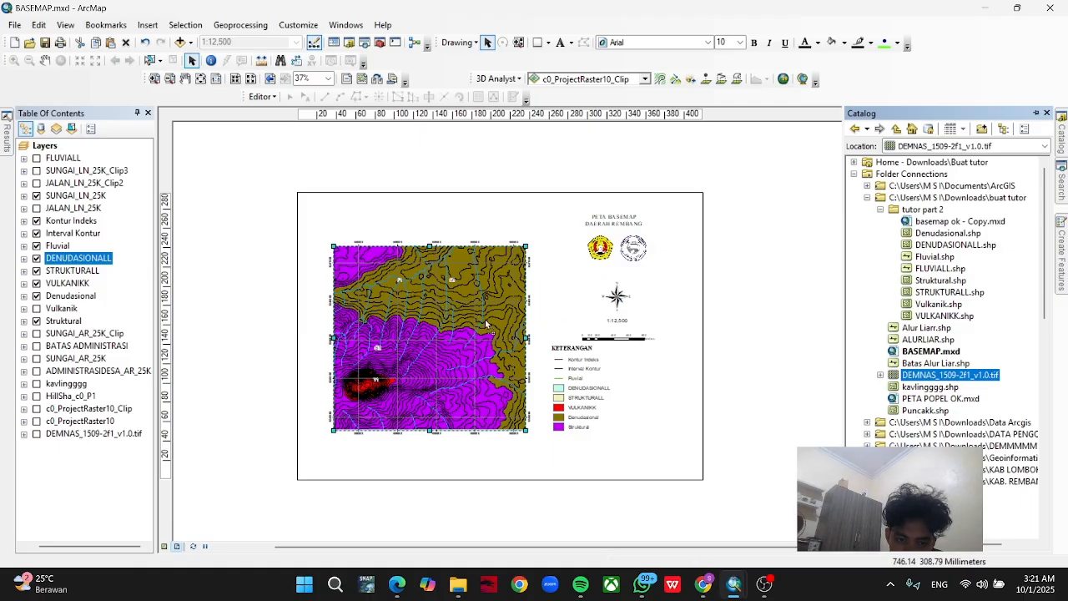
pyautogui.click(36, 408)
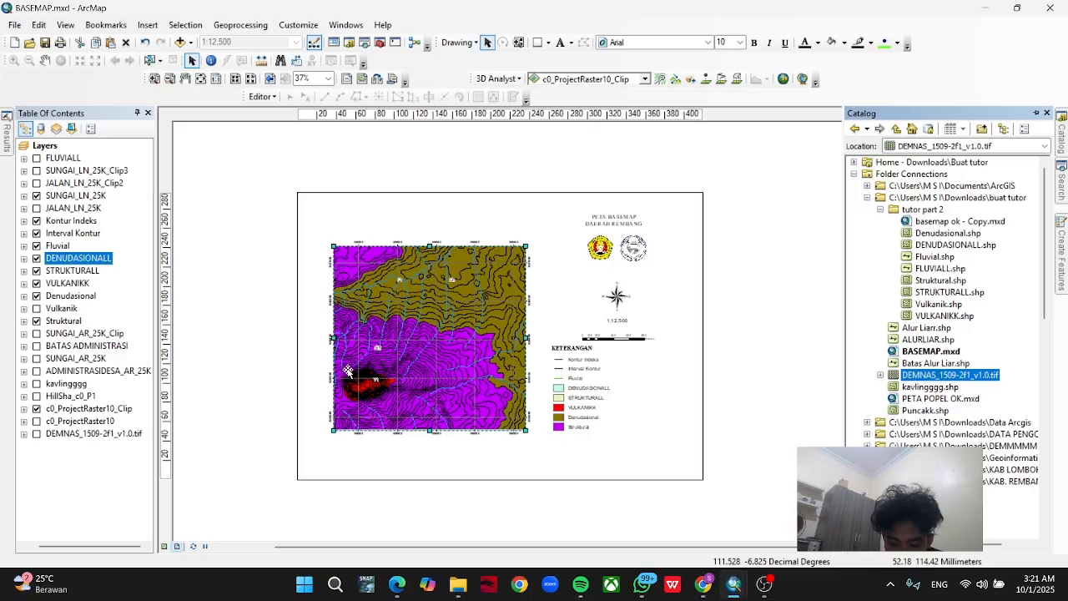
# Set the 3D Analyst location for saving profile graph data to the "tutor part 2" folder.
pyautogui.scroll(-2, 337, 371)
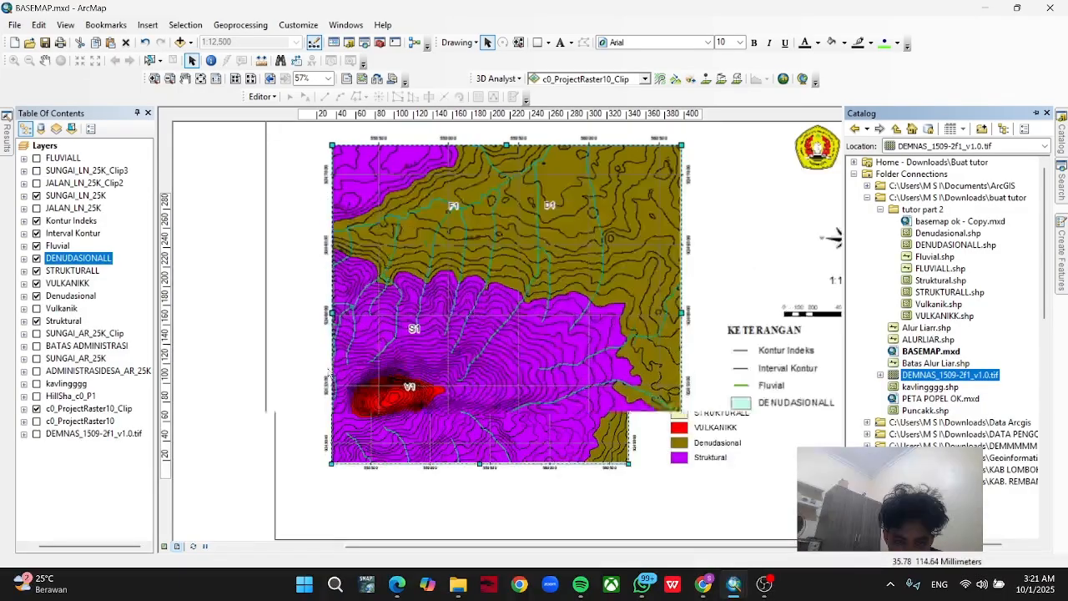
pyautogui.scroll(-1, 296, 368)
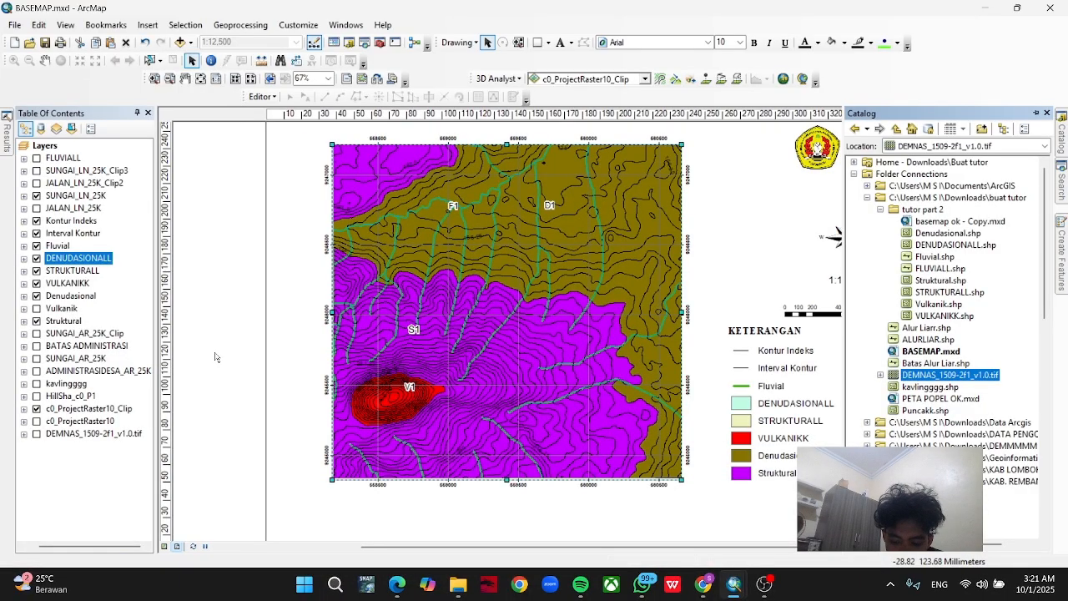
pyautogui.click(499, 79)
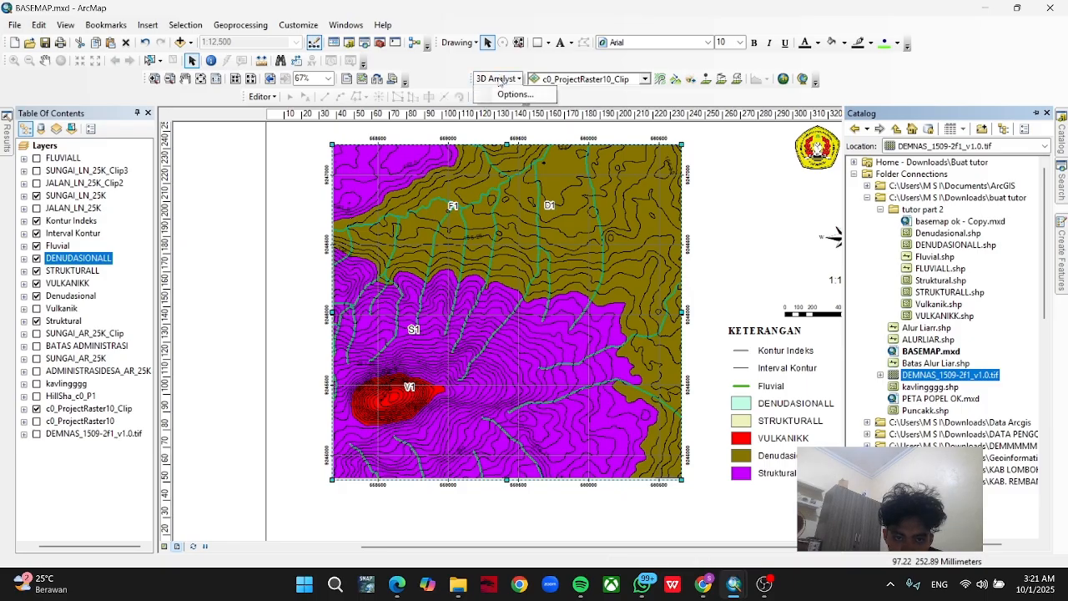
pyautogui.click(498, 95)
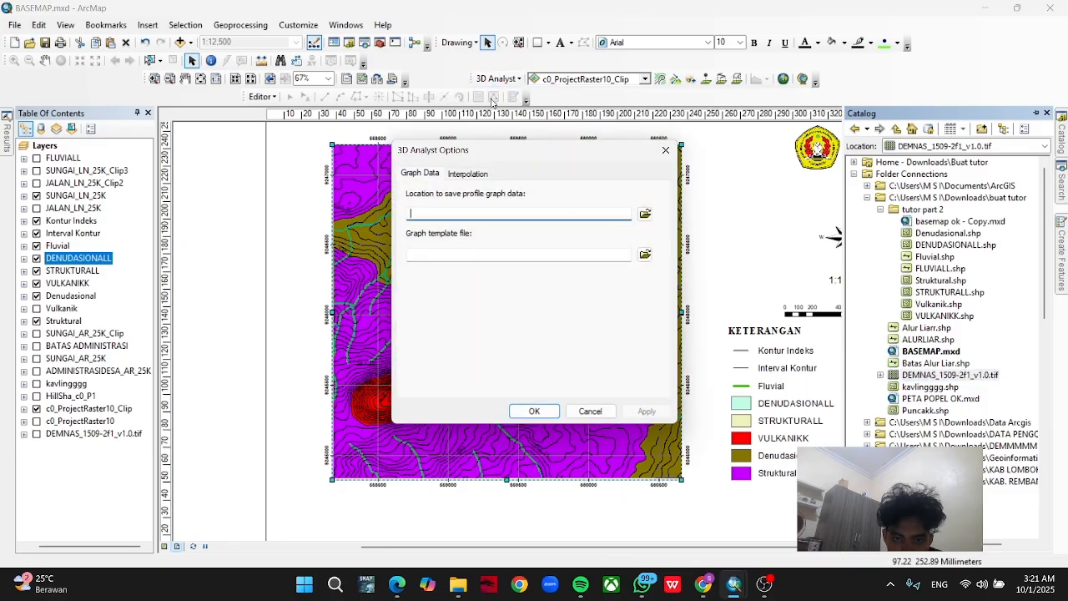
pyautogui.click(644, 215)
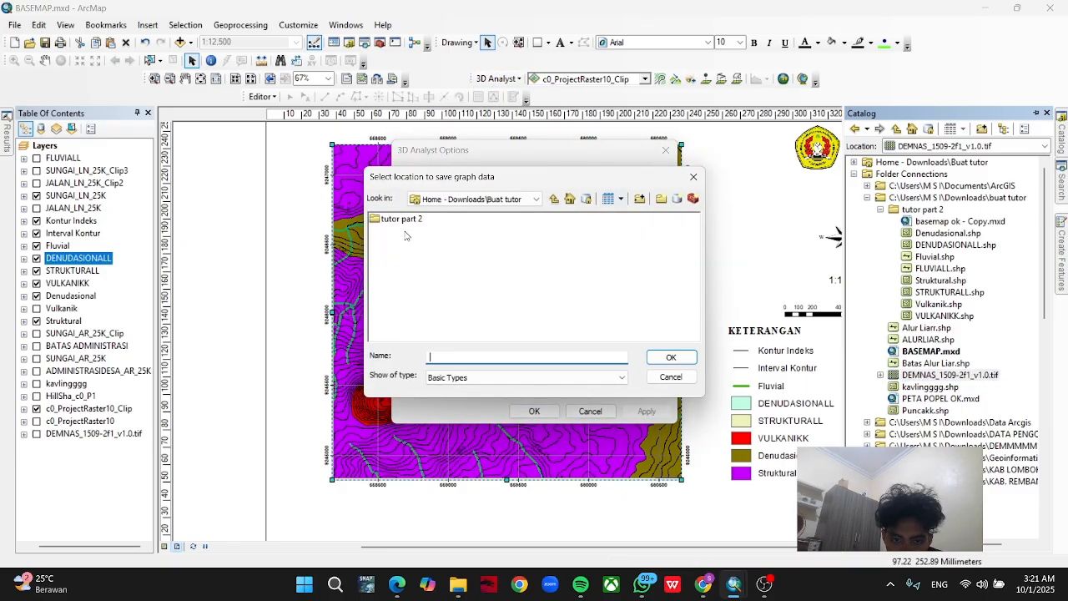
pyautogui.click(410, 218)
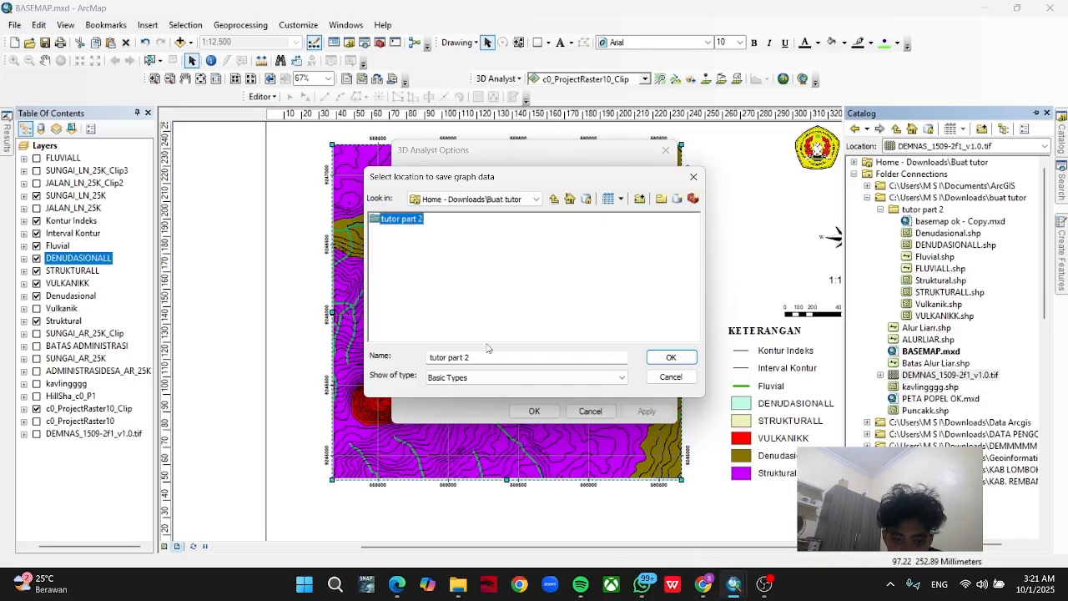
pyautogui.click(537, 377)
pyautogui.click(534, 339)
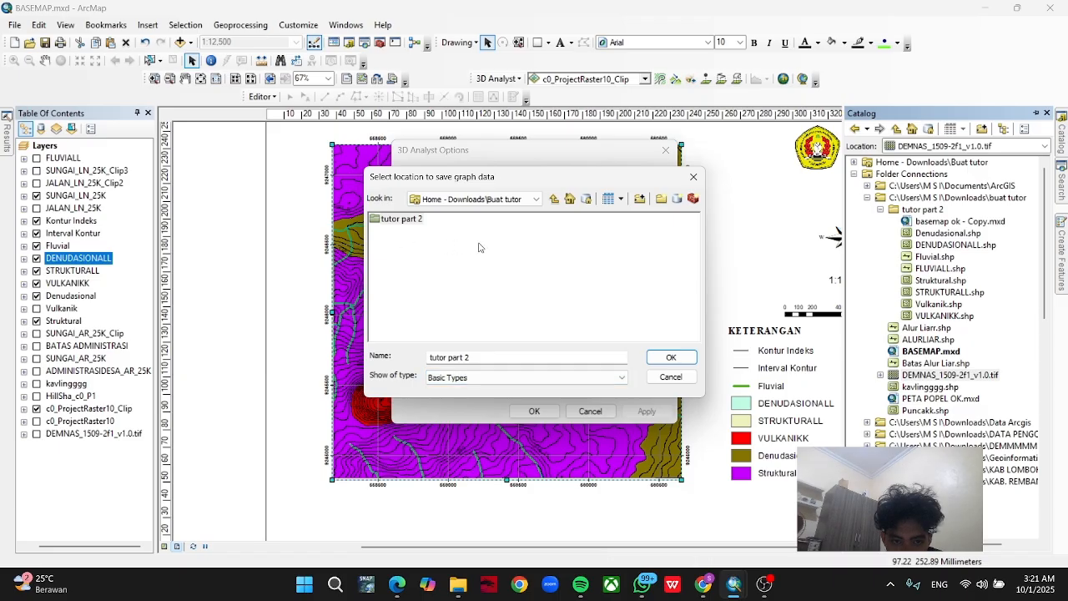
pyautogui.click(402, 219)
pyautogui.click(670, 357)
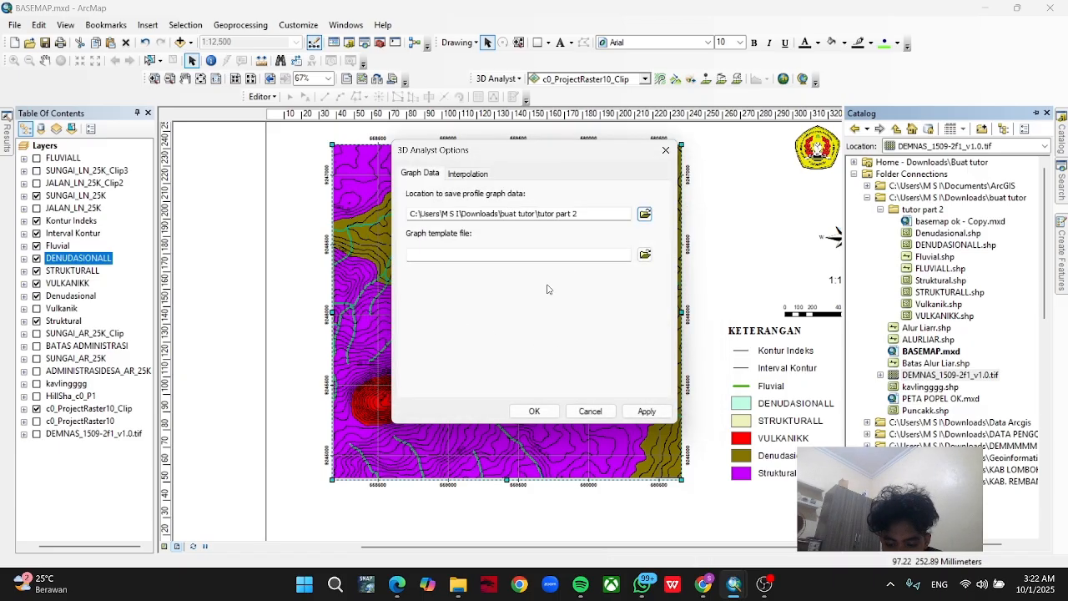
pyautogui.click(536, 411)
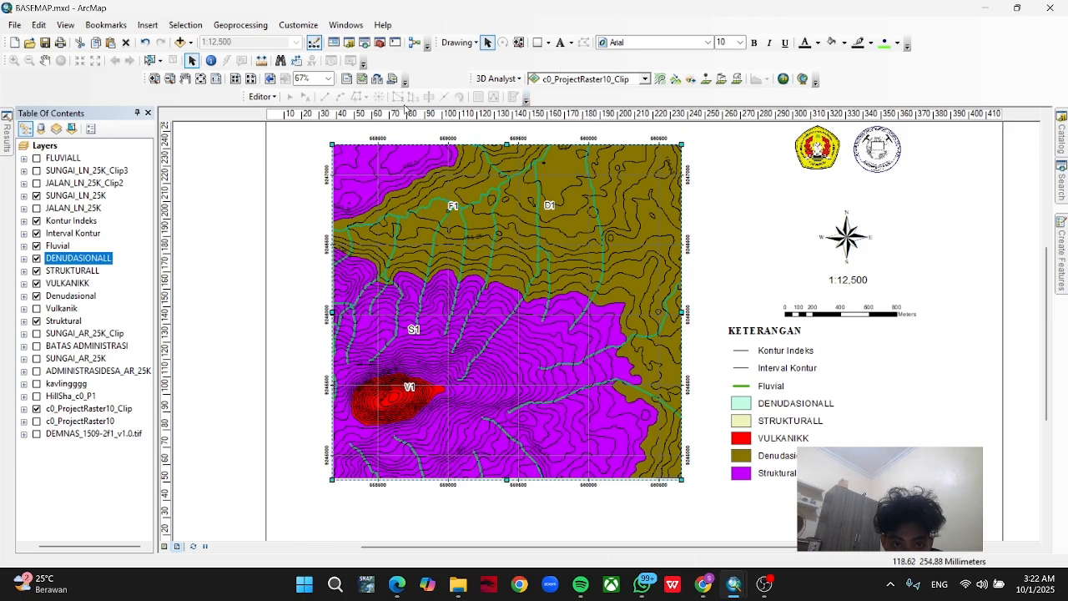
# Interpolate a straight 3D line on c0_ProjectRaster10_Clip from the map's western edge, through the V1 area, to the eastern edge.
pyautogui.click(721, 79)
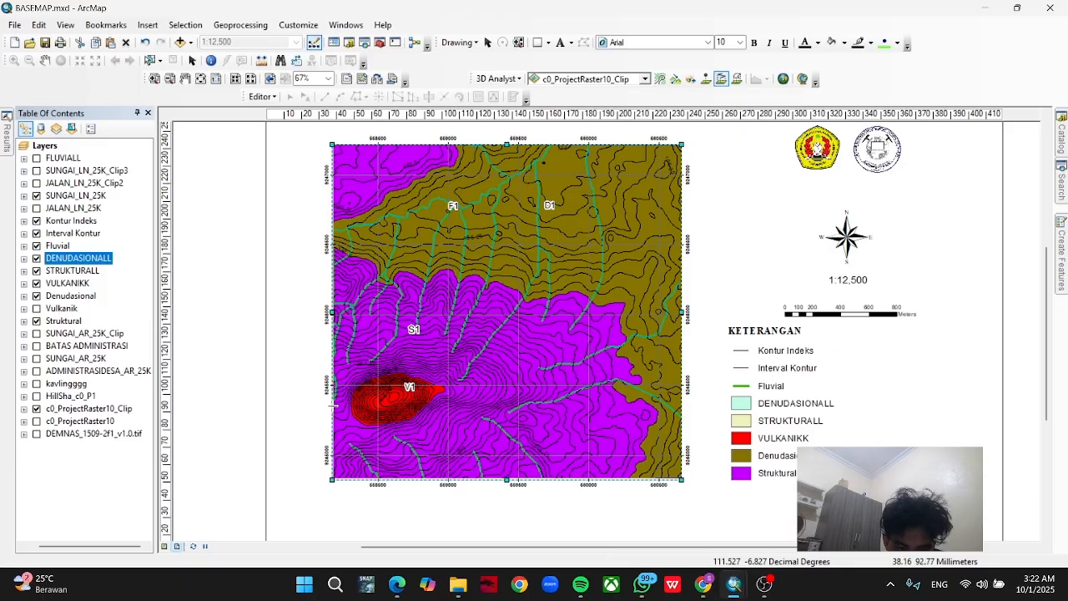
pyautogui.scroll(-3, 332, 404)
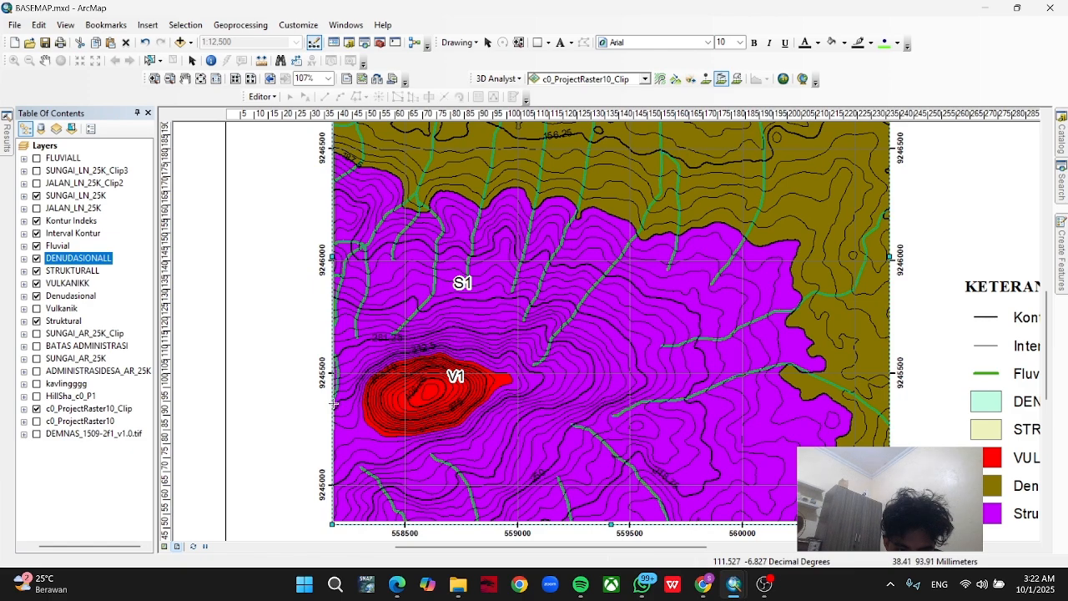
pyautogui.click(332, 404)
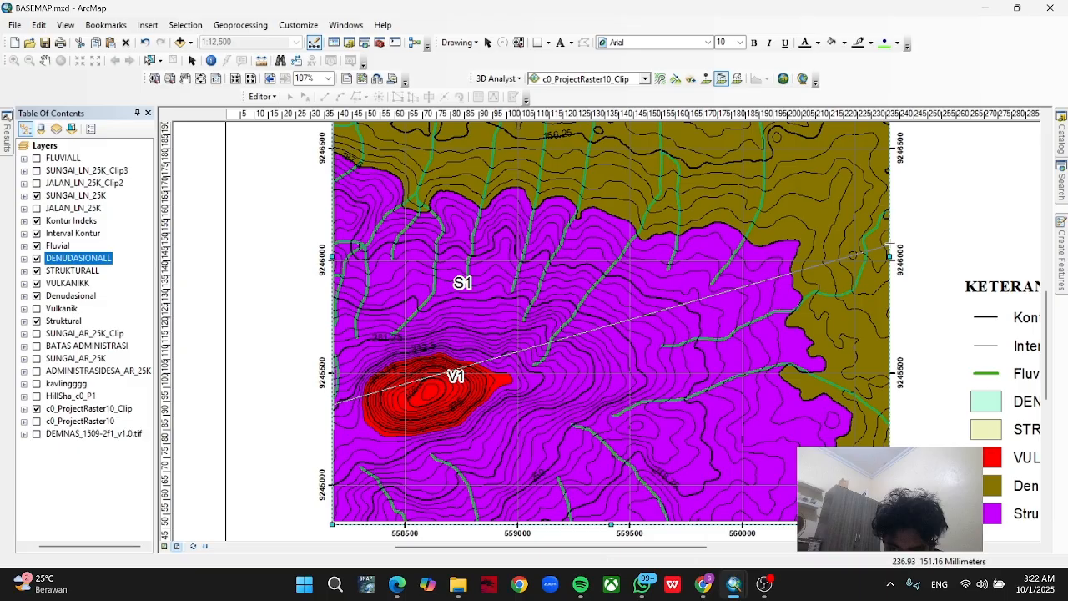
pyautogui.doubleClick(890, 243)
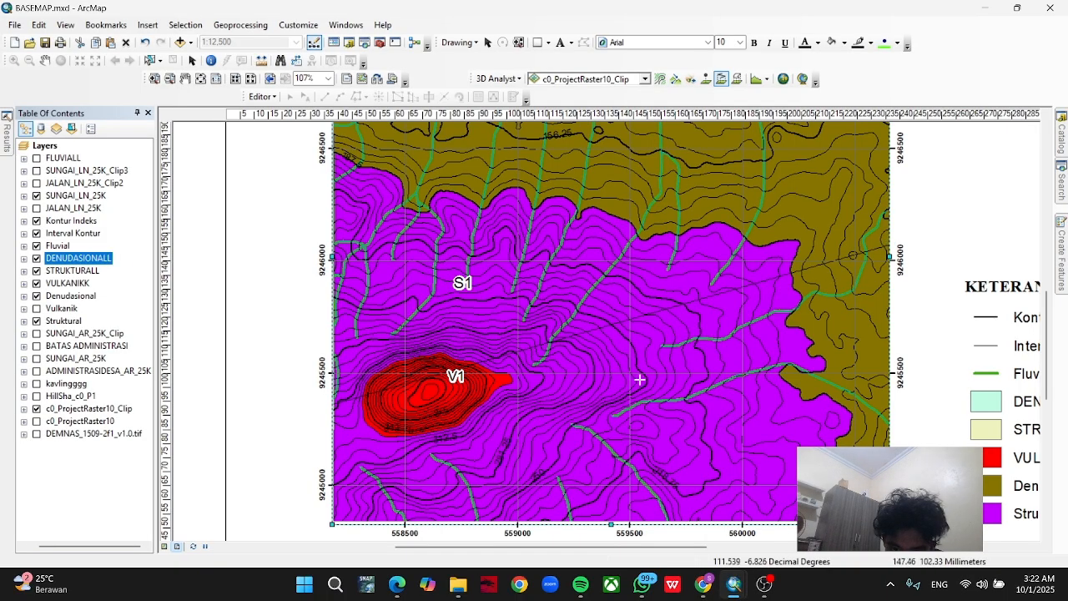
# Create a profile graph from the interpolated line and close the graph window.
pyautogui.scroll(1, 464, 388)
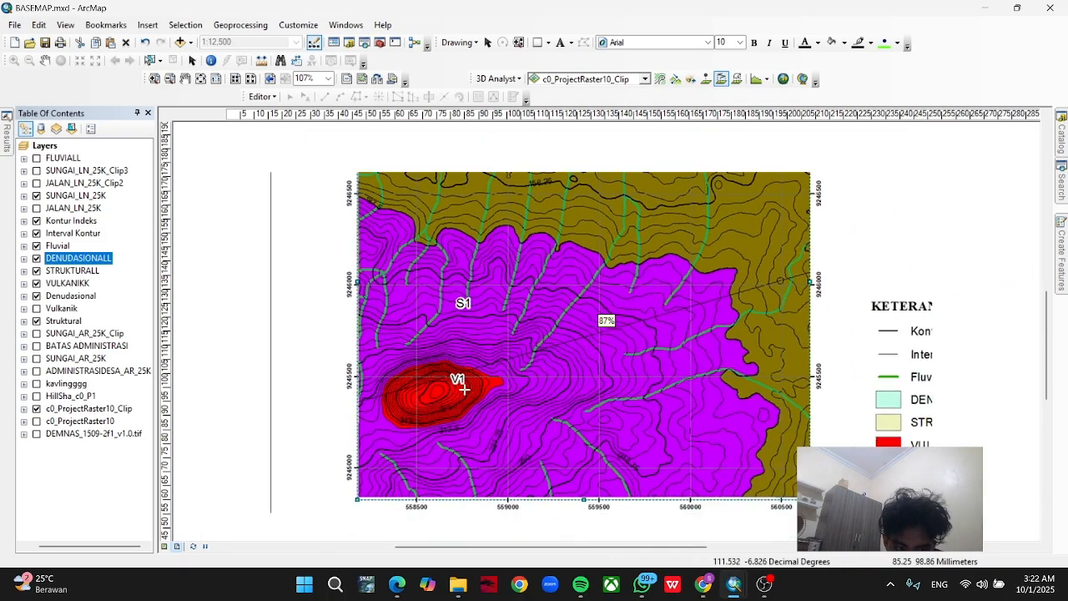
pyautogui.scroll(-4, 500, 367)
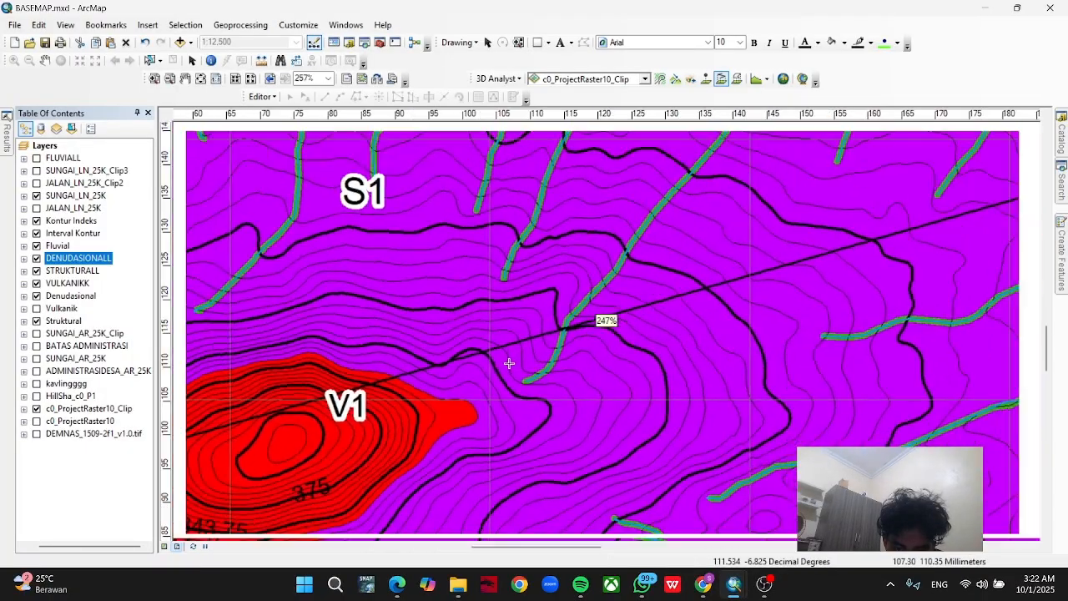
pyautogui.scroll(2, 505, 363)
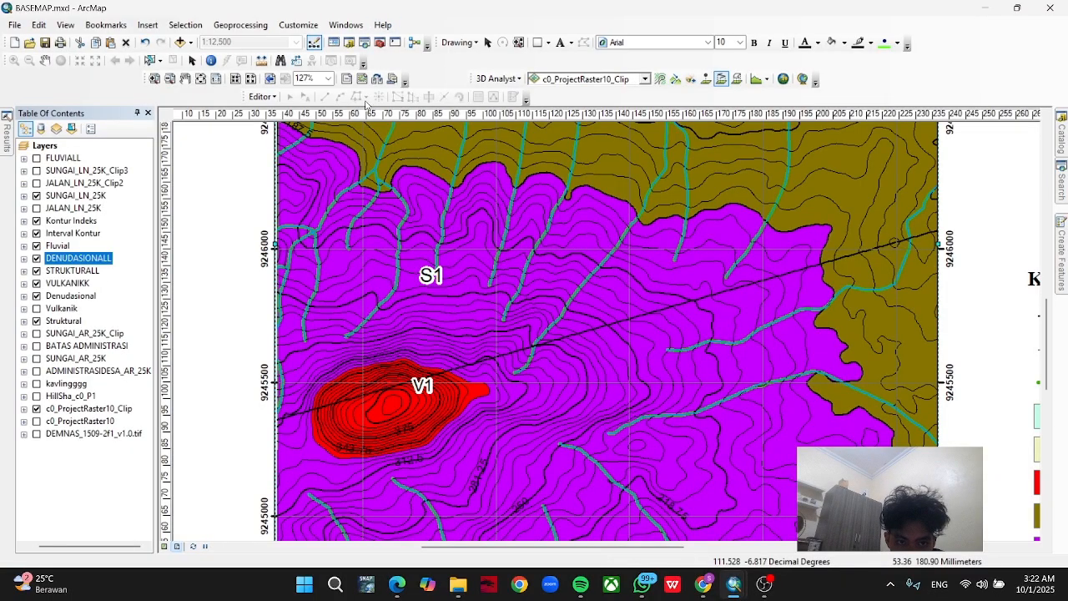
pyautogui.click(755, 79)
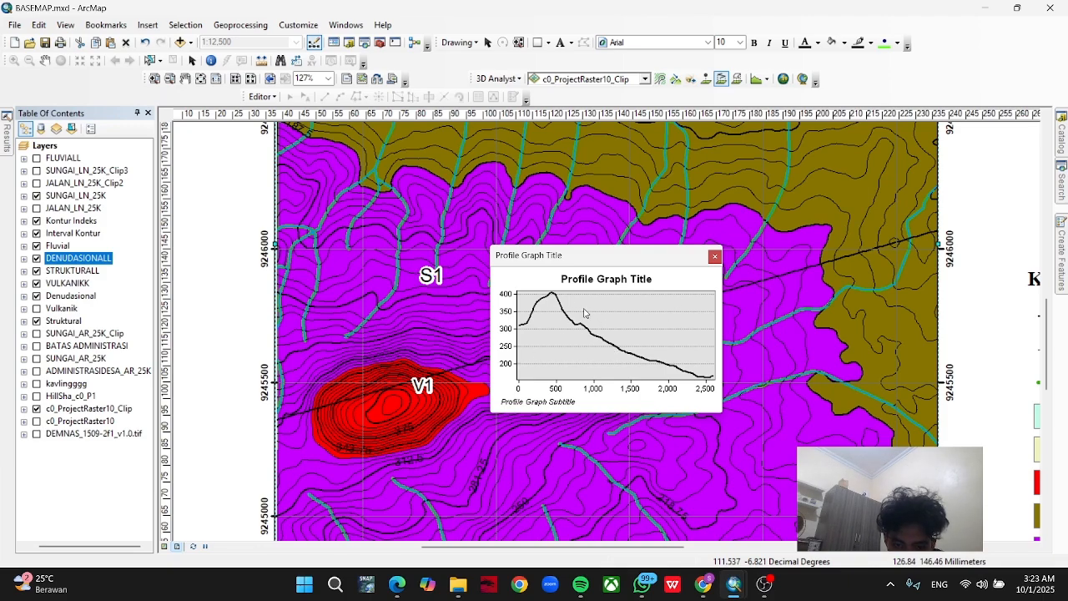
pyautogui.click(715, 257)
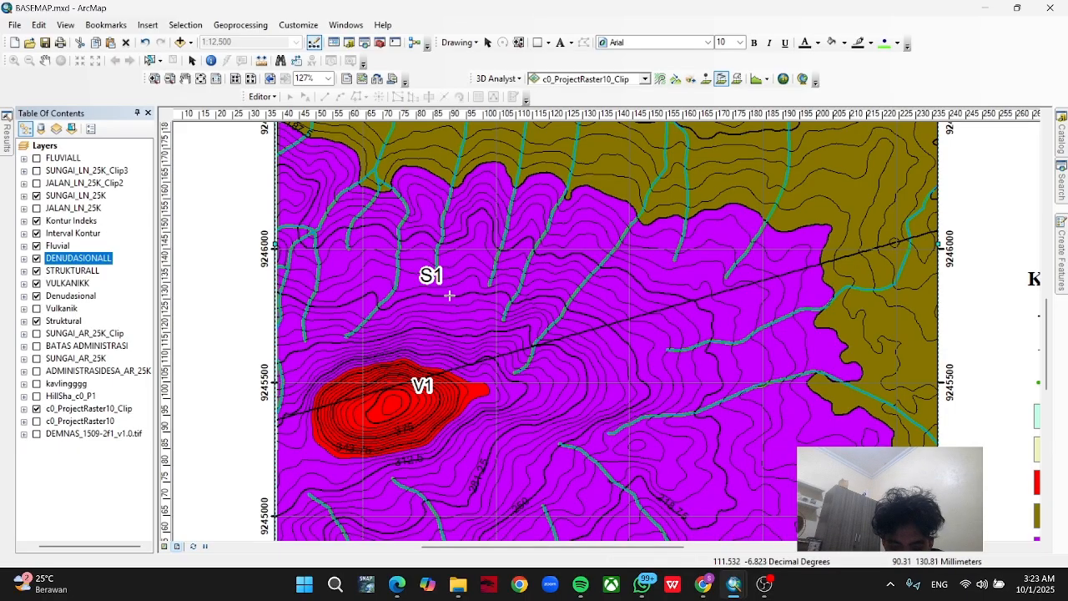
# Refresh the "tutor part 2" folder in the catalog and add PG1.shp to the map.
pyautogui.click(1062, 139)
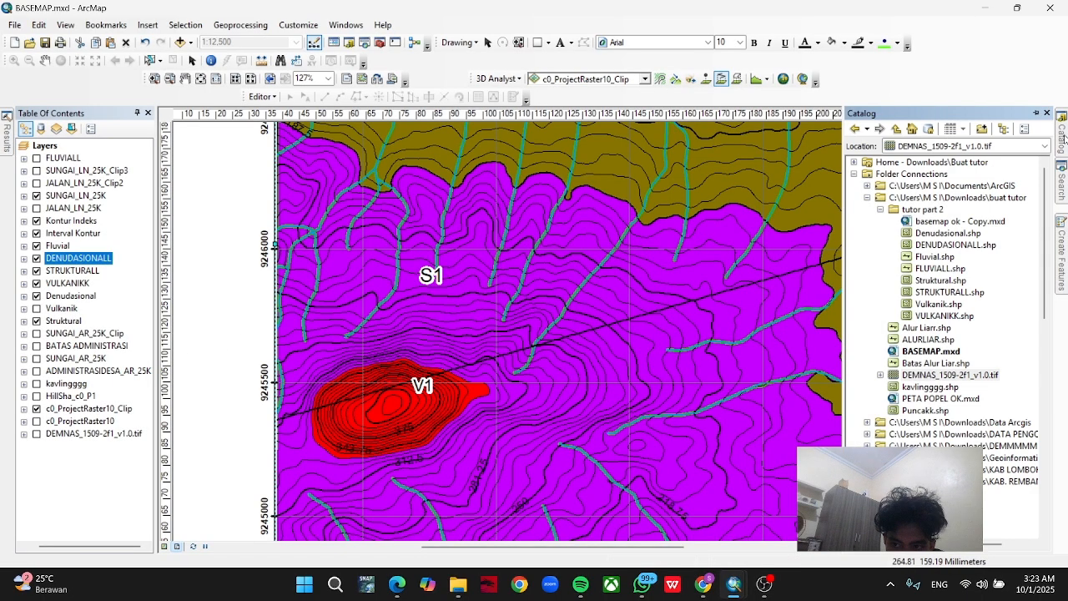
pyautogui.click(916, 209)
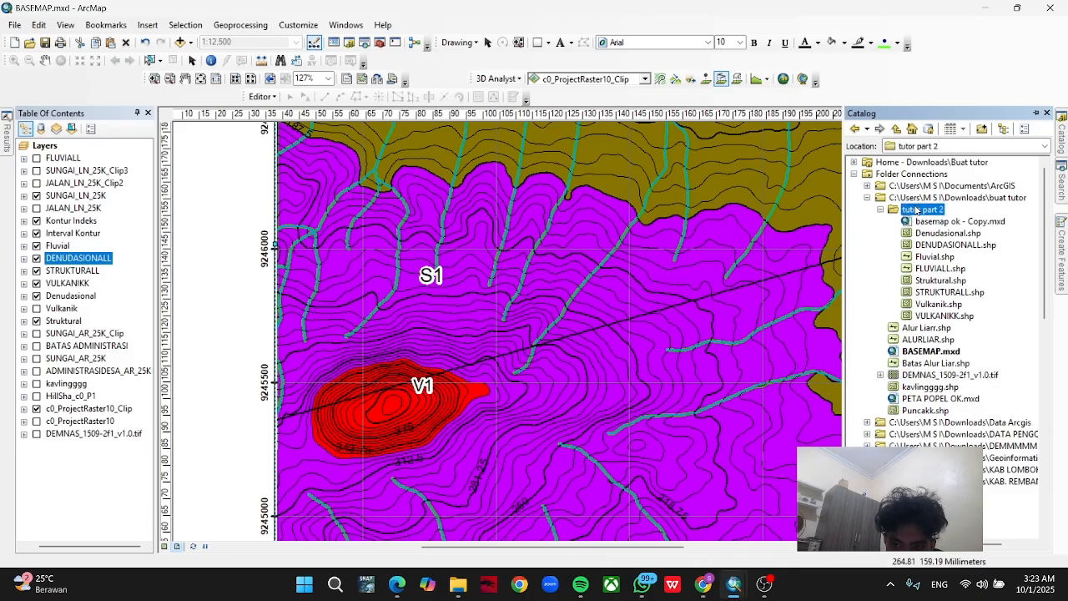
pyautogui.rightClick(916, 210)
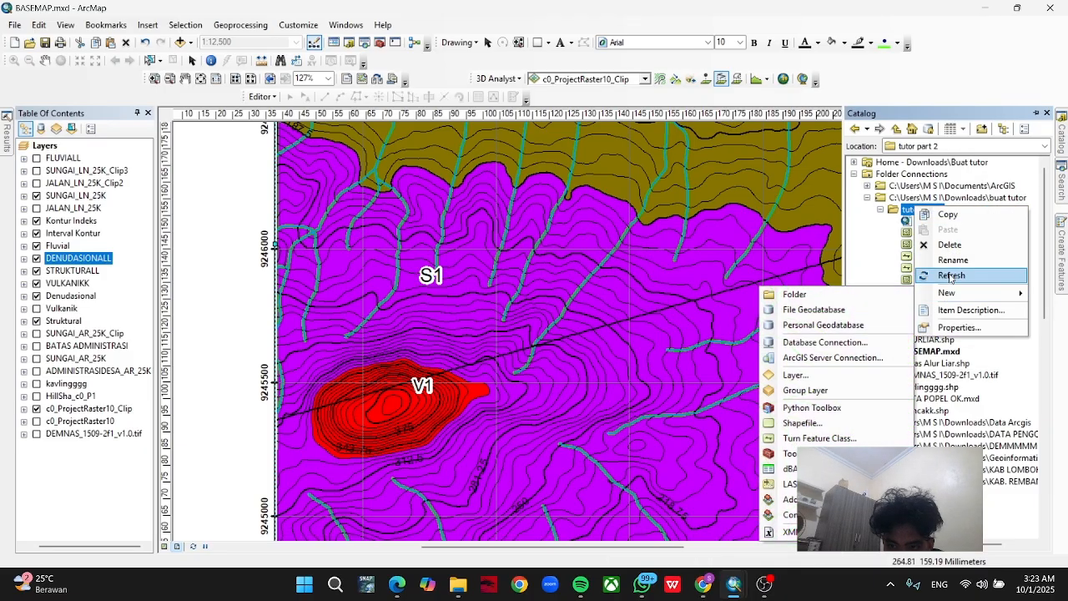
pyautogui.click(949, 278)
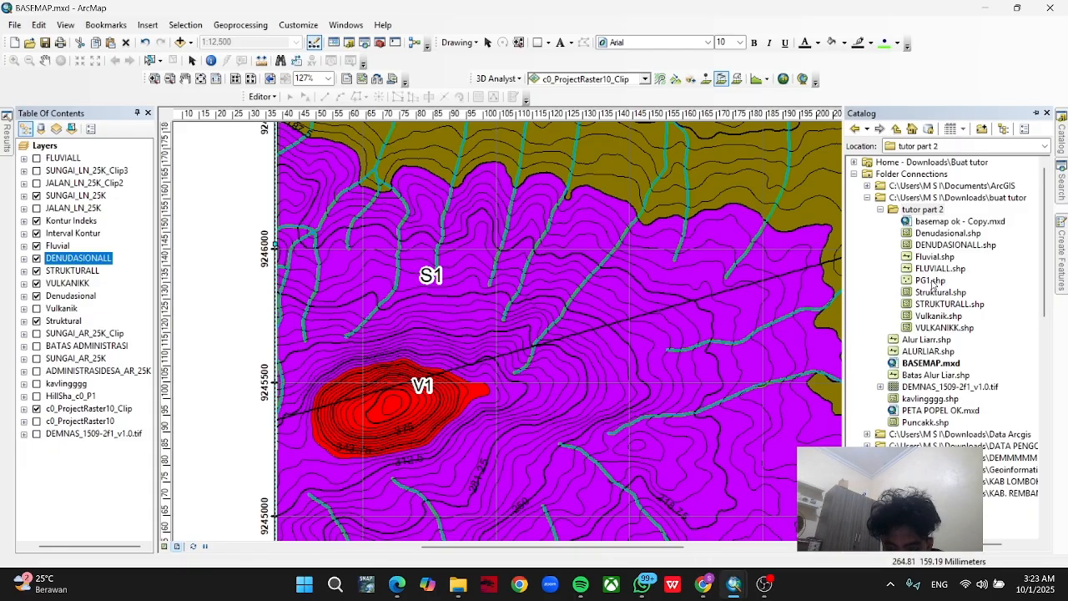
pyautogui.click(931, 282)
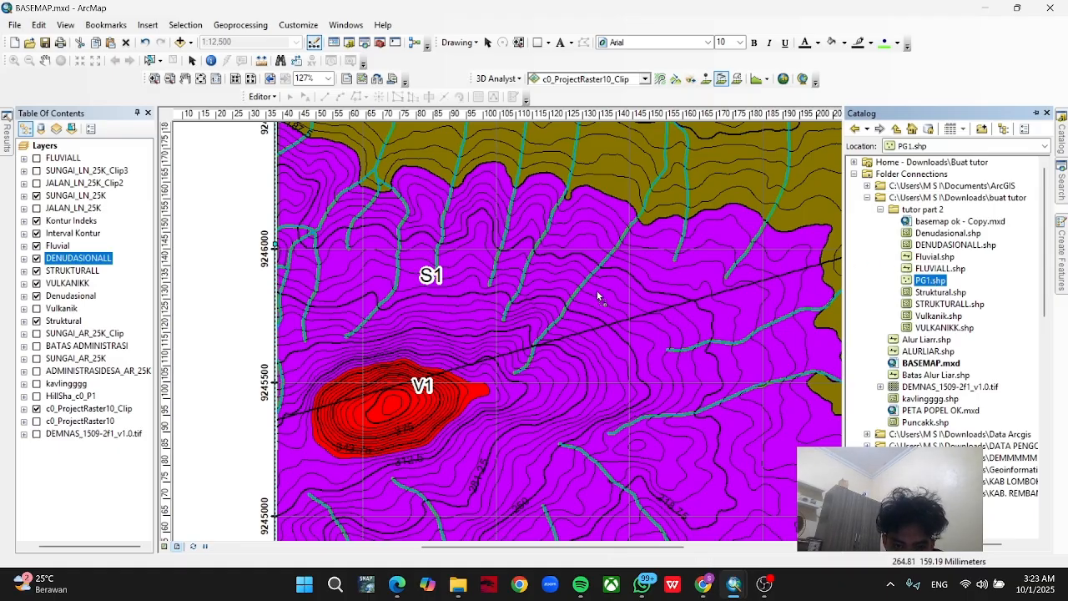
pyautogui.moveTo(597, 295); pyautogui.dragTo(598, 295)
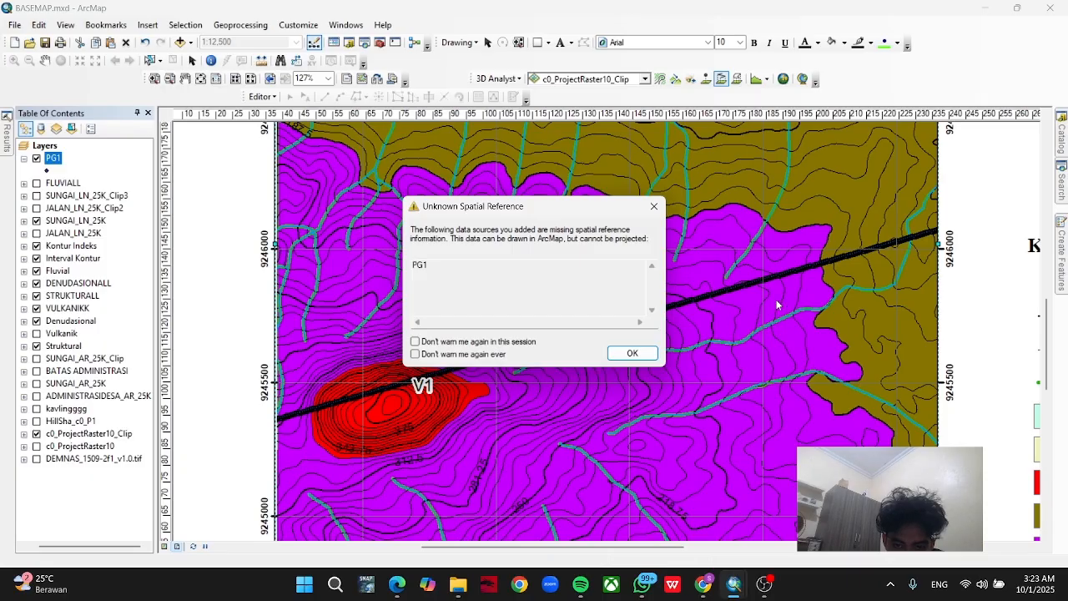
pyautogui.click(631, 353)
# Open the attribute table of the PG1 layer and look through its M and Z records.
pyautogui.scroll(-2, 570, 317)
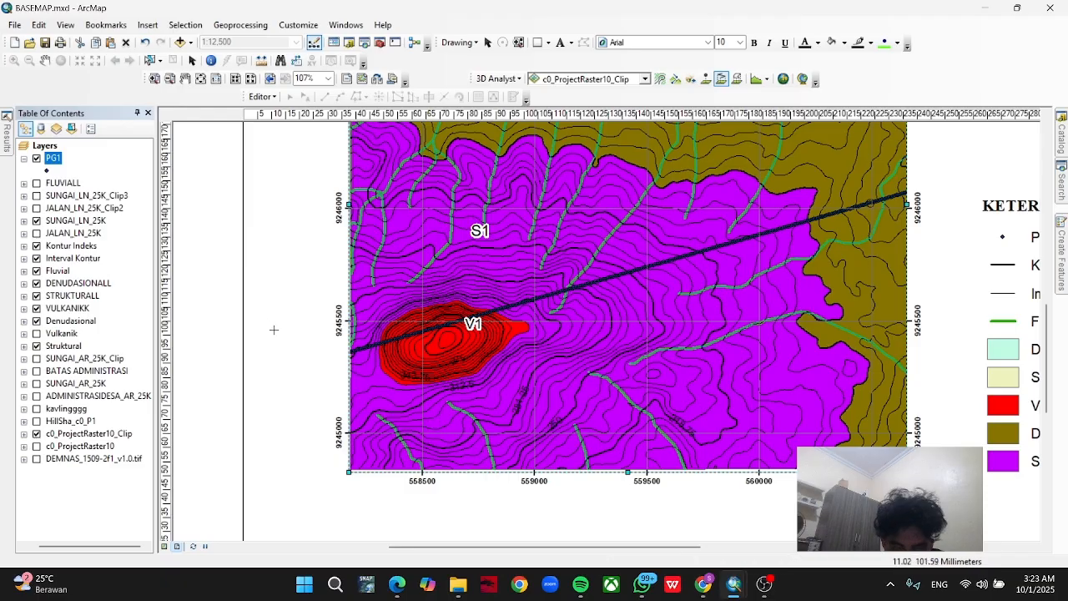
pyautogui.rightClick(60, 161)
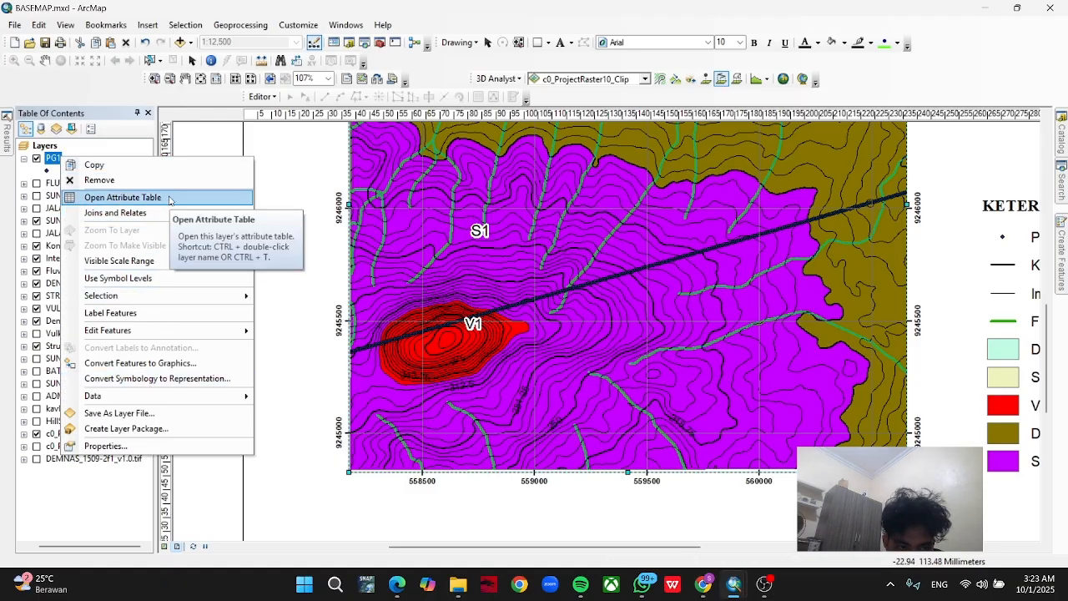
pyautogui.click(166, 199)
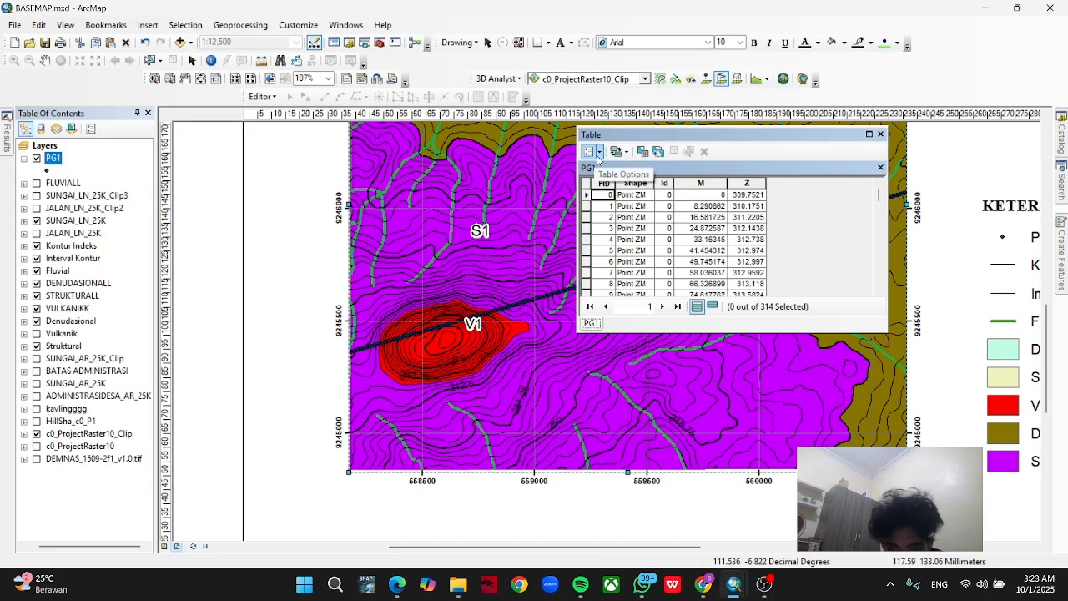
pyautogui.scroll(-9, 637, 268)
pyautogui.scroll(-7, 637, 269)
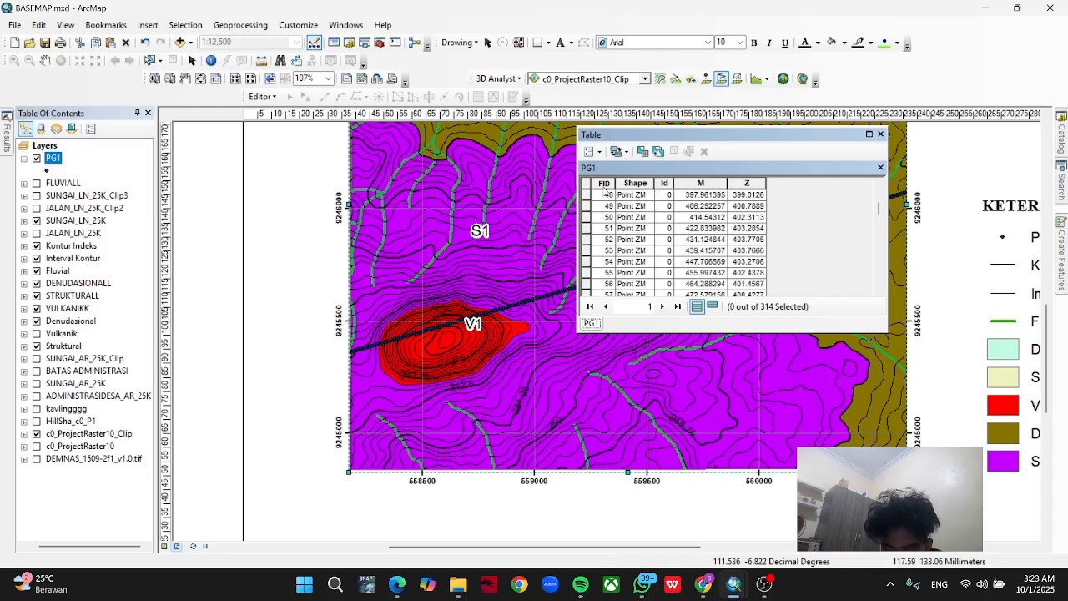
# Add a Text field called BATAS LITOLOGI to the PG1 table, accepting the valid field name BATAS_LITO.
pyautogui.click(592, 151)
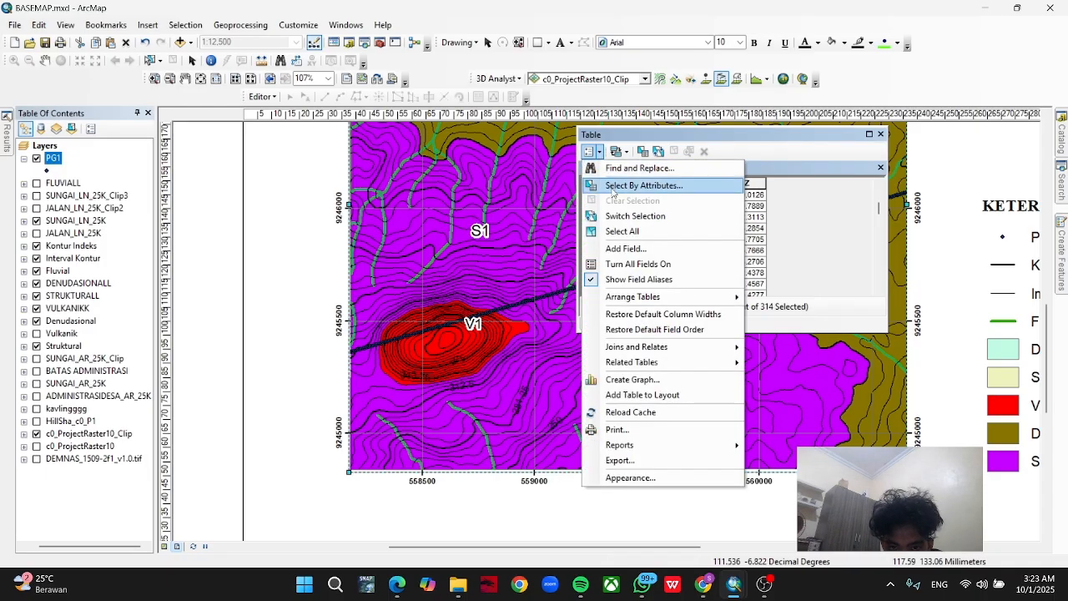
pyautogui.click(630, 249)
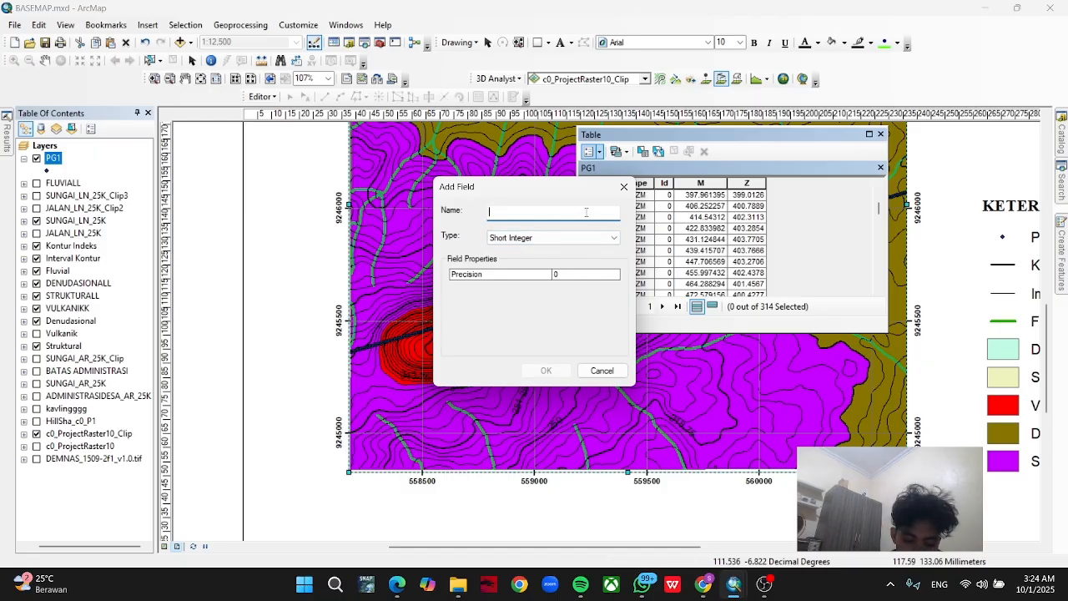
pyautogui.write('BATAS LITOLOGI')
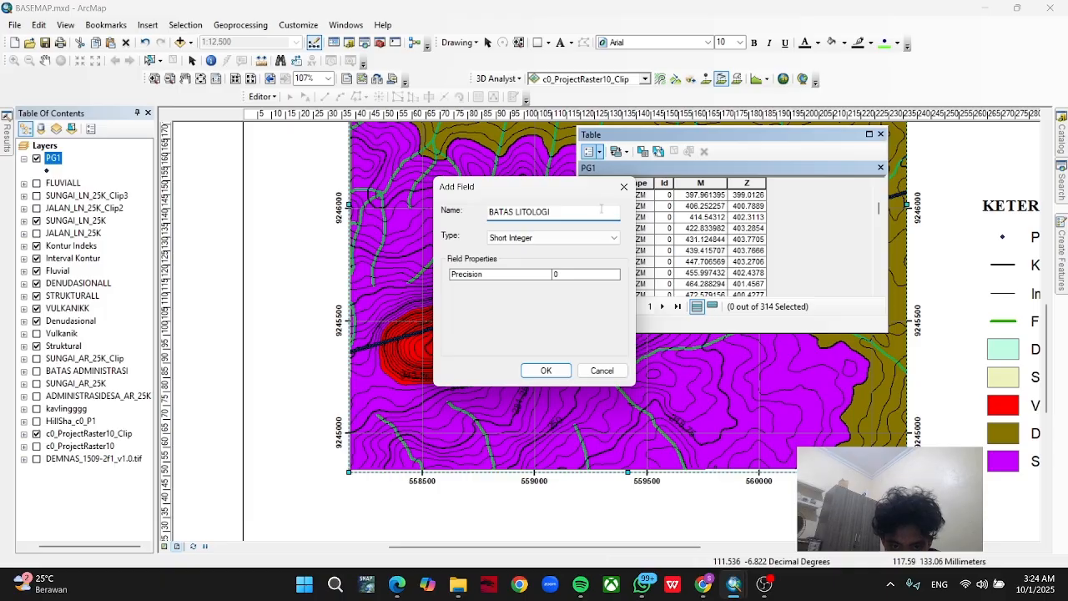
pyautogui.click(574, 239)
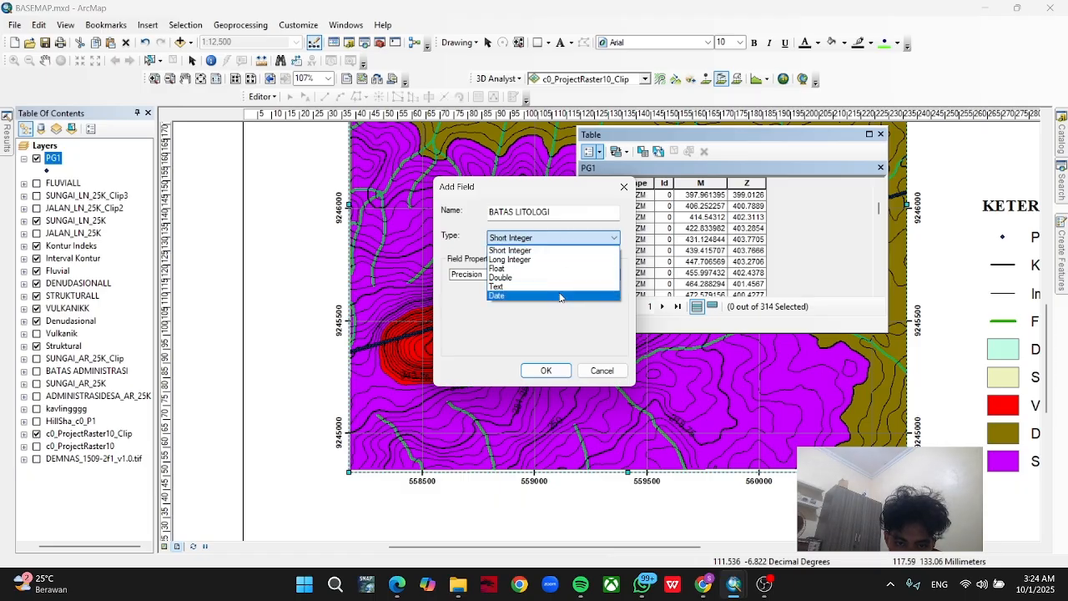
pyautogui.click(564, 287)
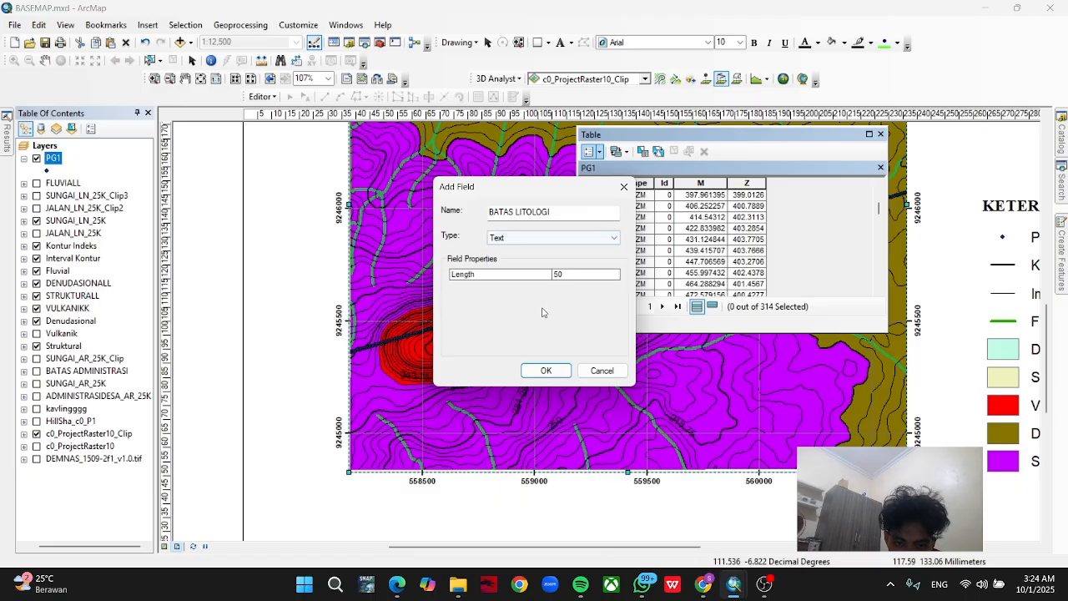
pyautogui.click(546, 370)
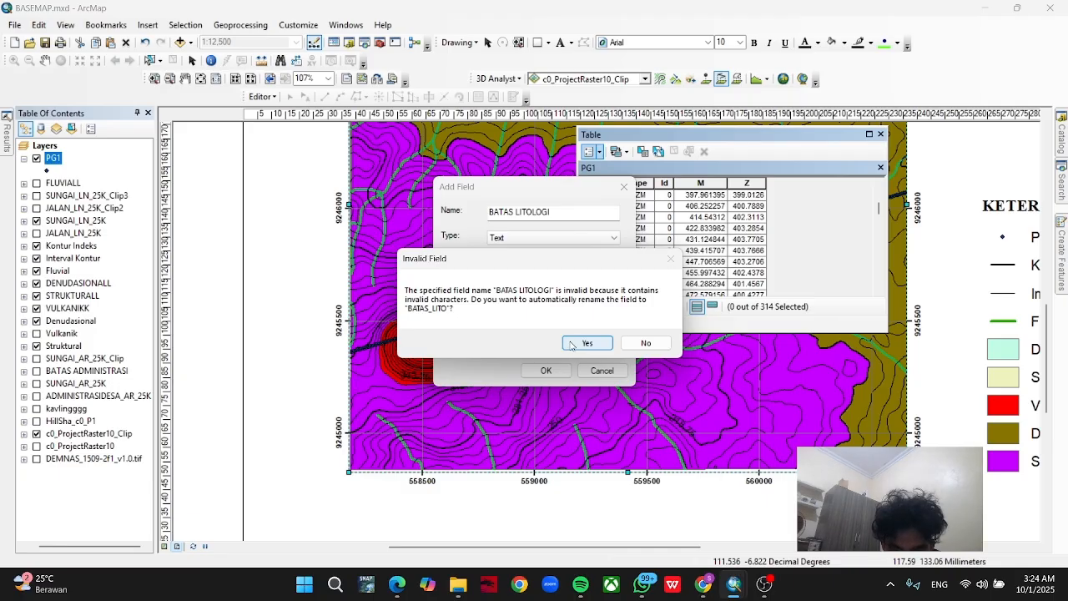
pyautogui.click(572, 344)
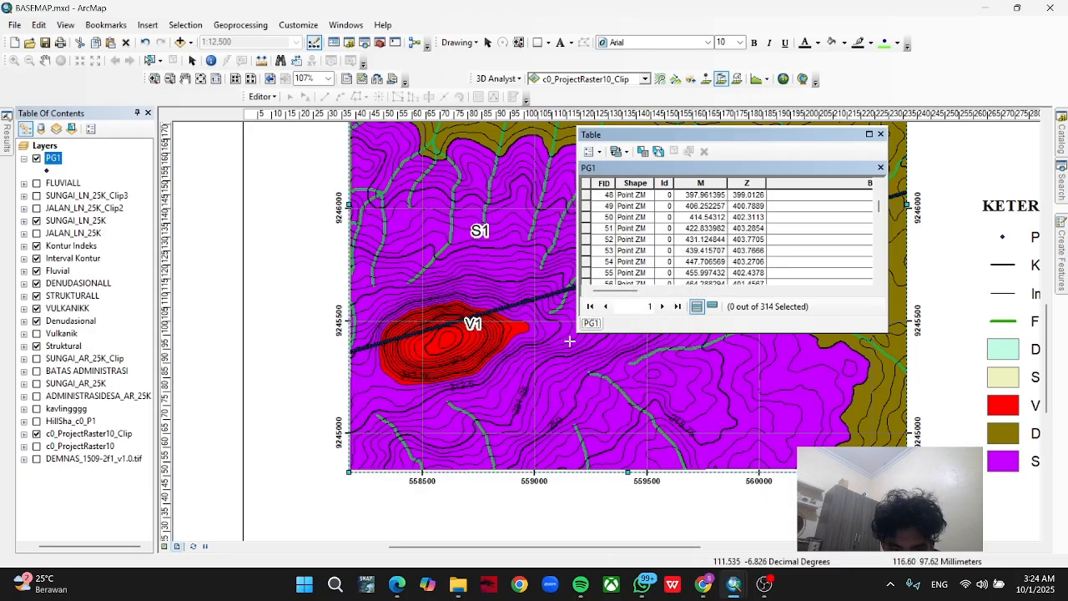
pyautogui.click(708, 293)
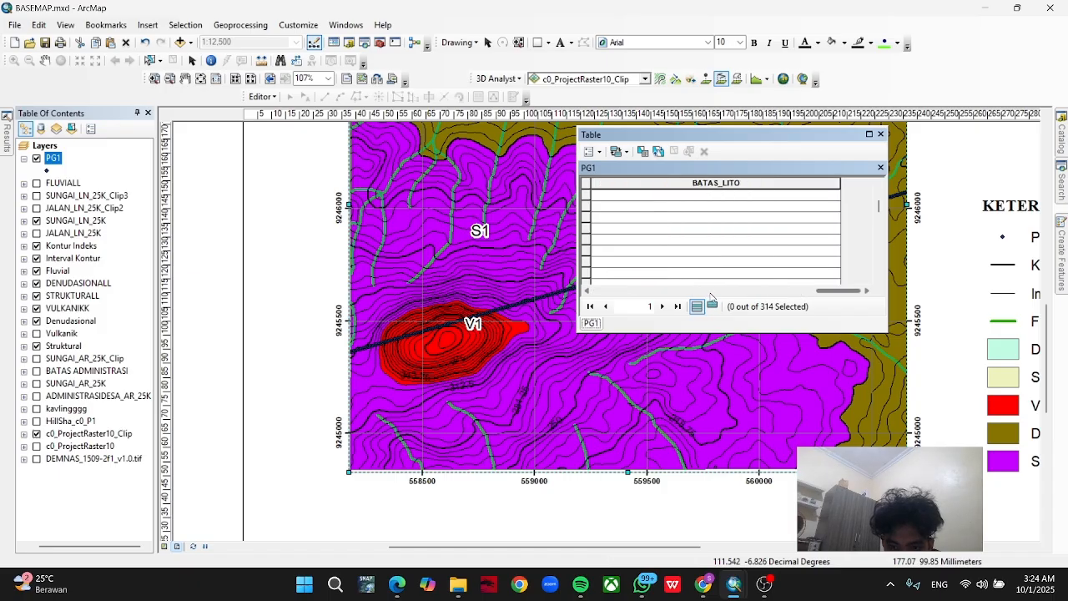
pyautogui.moveTo(827, 292); pyautogui.dragTo(695, 292)
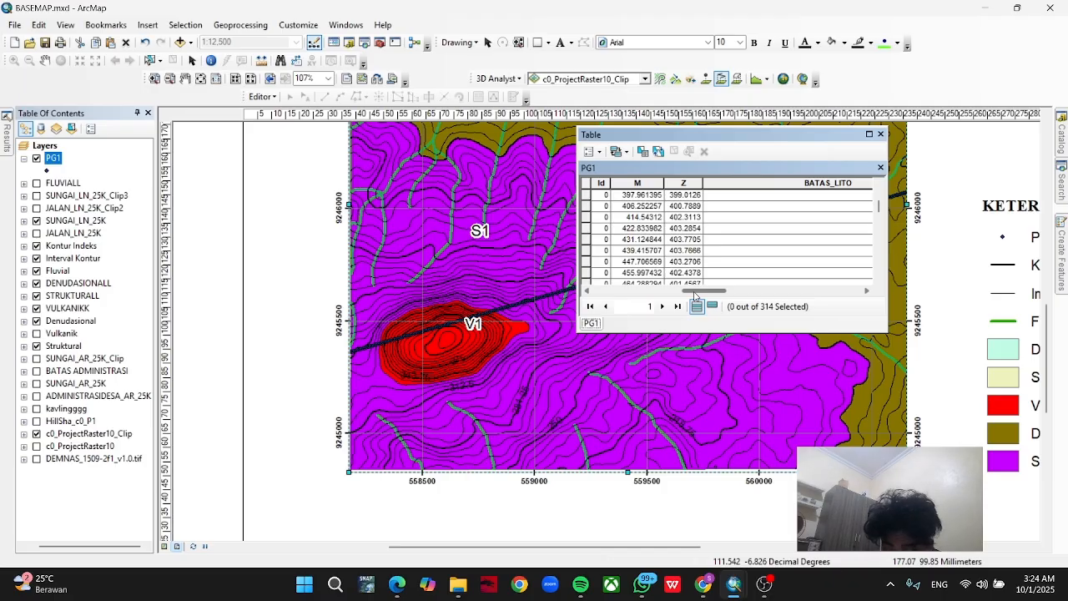
# Start an edit session on the PG1 layer.
pyautogui.rightClick(53, 161)
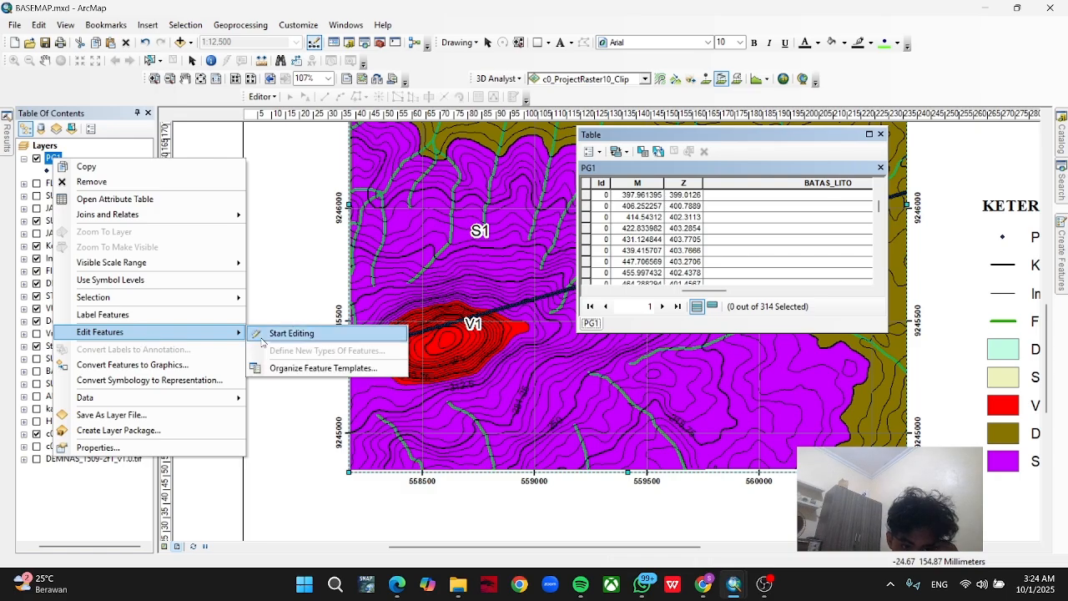
pyautogui.click(264, 334)
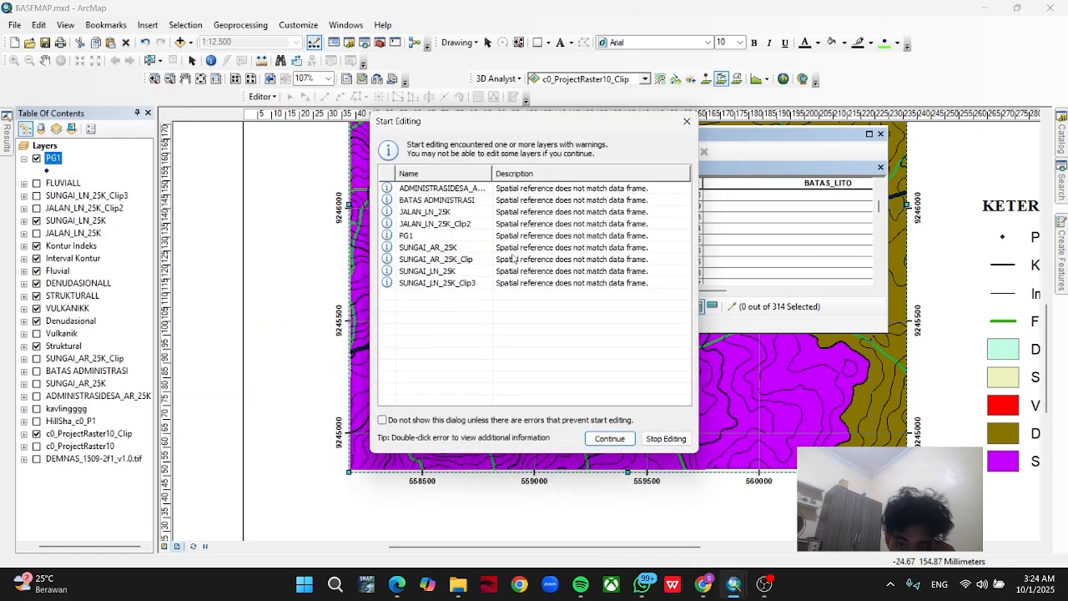
pyautogui.click(604, 436)
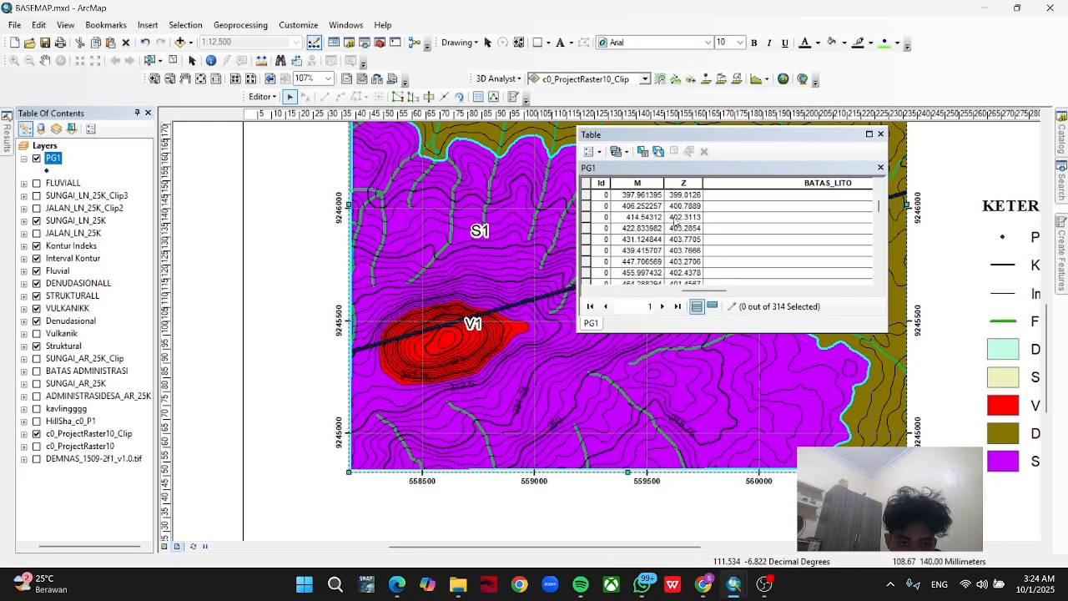
# Examine where the PG1 profile points cross the western edge of the red V1 unit, trying to pick the boundary point on the map.
pyautogui.click(791, 217)
pyautogui.moveTo(700, 291); pyautogui.dragTo(661, 294)
pyautogui.moveTo(510, 219); pyautogui.dragTo(519, 234)
pyautogui.moveTo(519, 233); pyautogui.dragTo(524, 258)
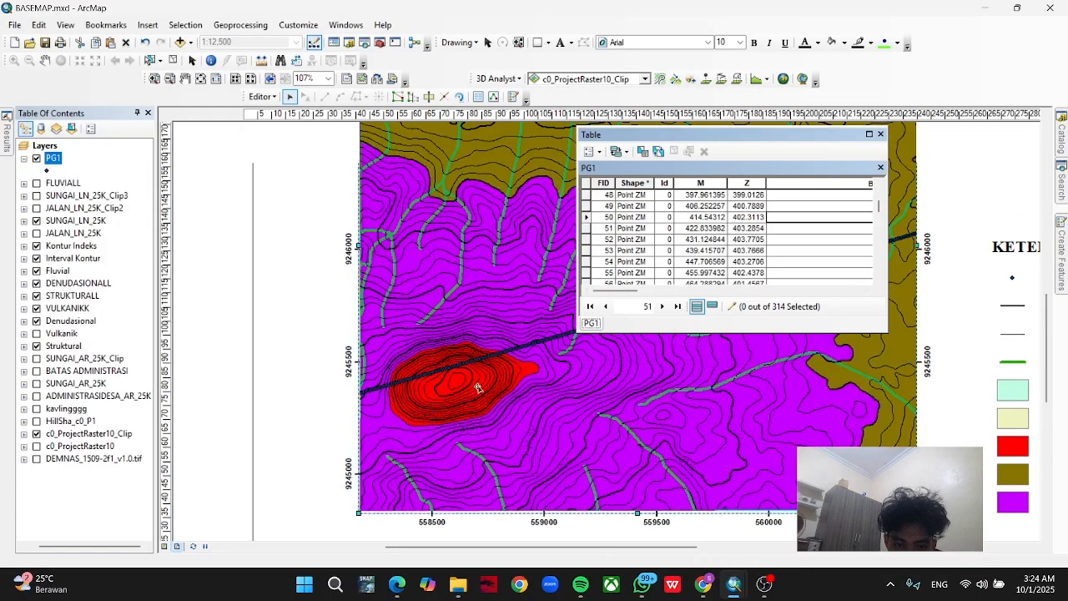
pyautogui.scroll(1, 394, 396)
pyautogui.scroll(3, 389, 399)
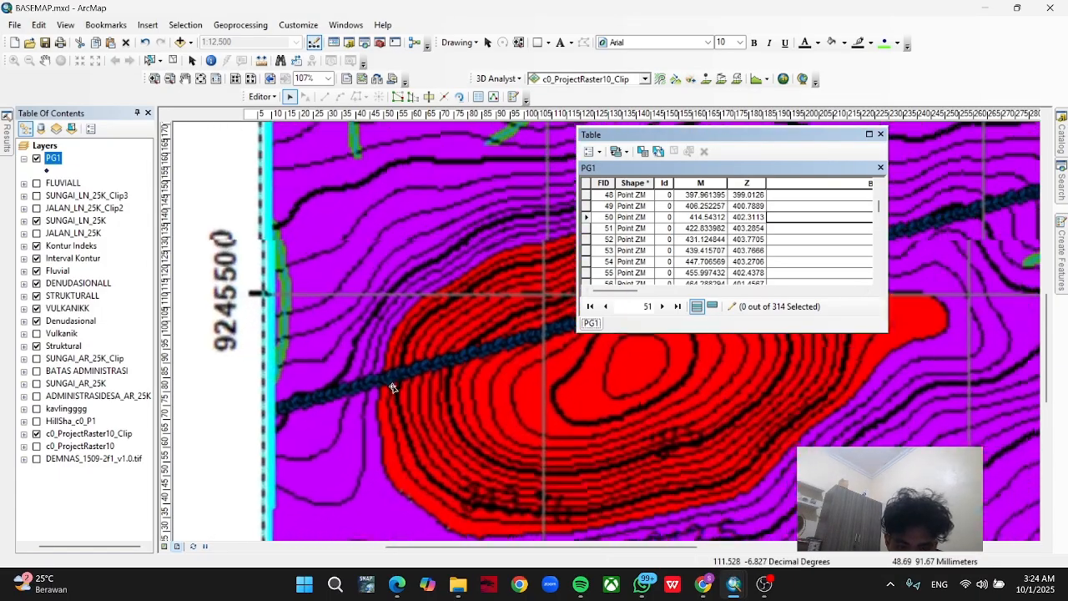
pyautogui.scroll(2, 390, 386)
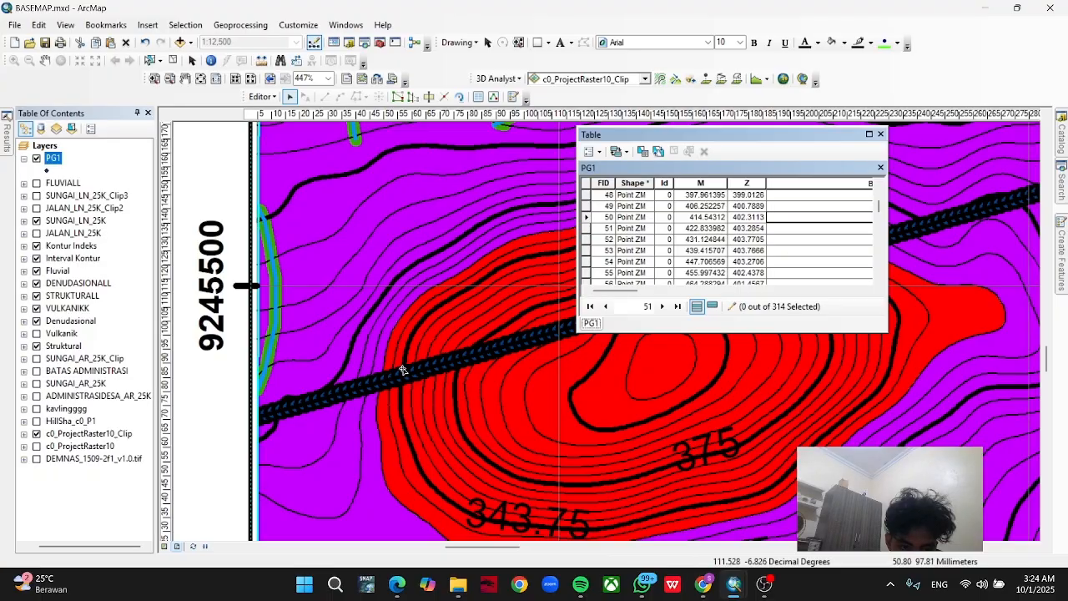
pyautogui.click(379, 392)
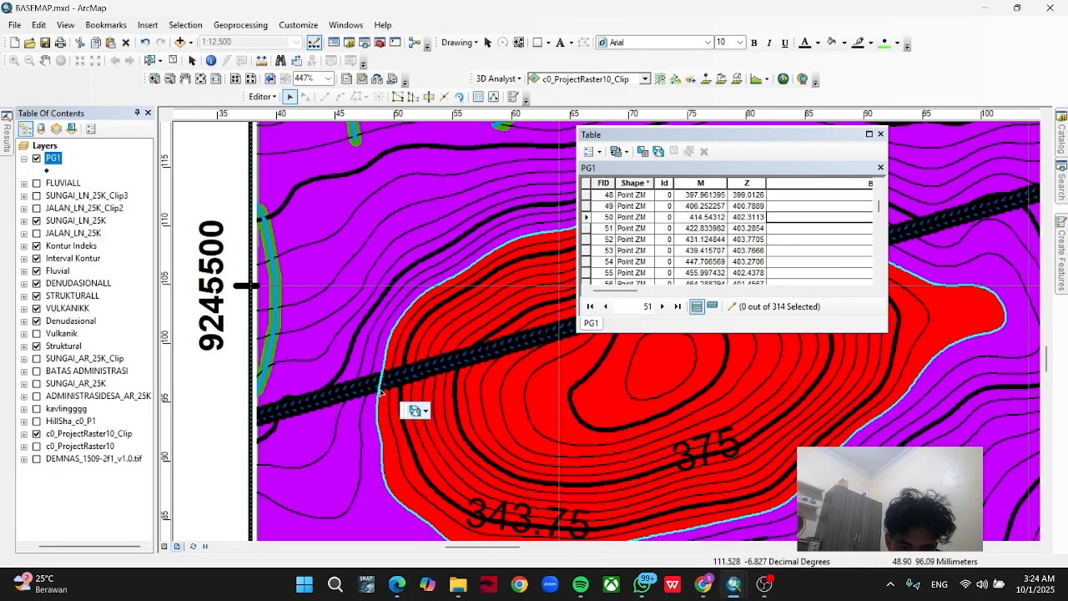
pyautogui.click(384, 390)
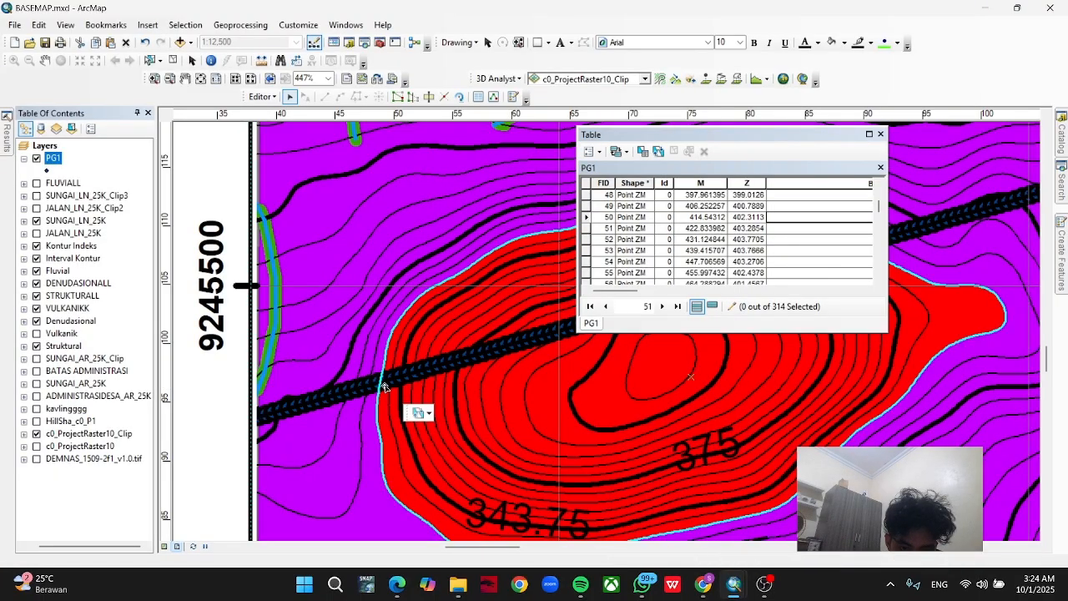
pyautogui.click(383, 389)
pyautogui.click(374, 384)
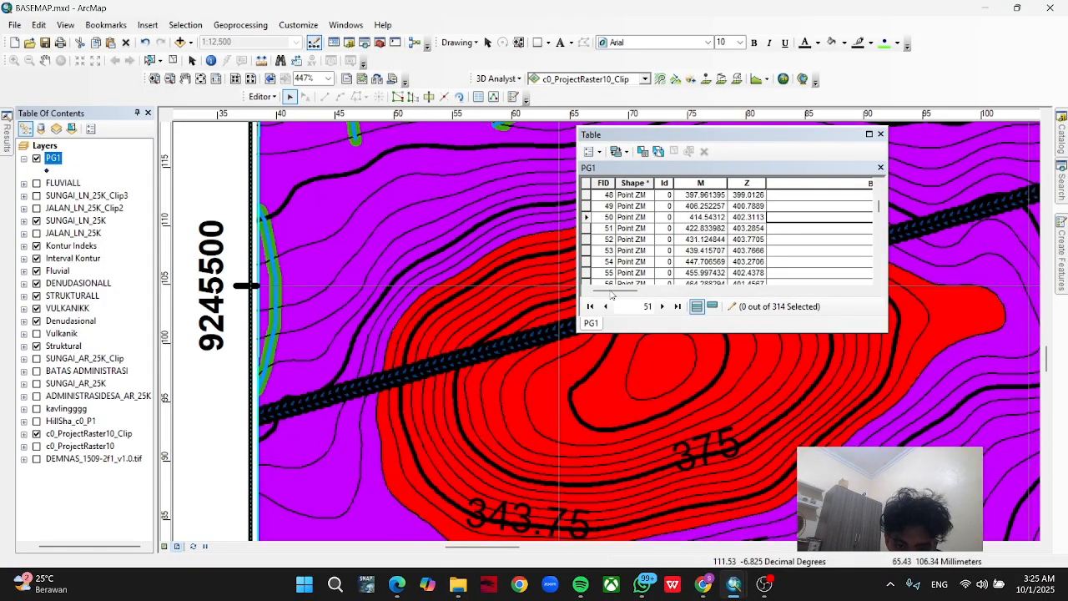
# Locate PG1 records between FID 60 and FID 1 on the map to find the ones near the western V1 boundary.
pyautogui.click(610, 292)
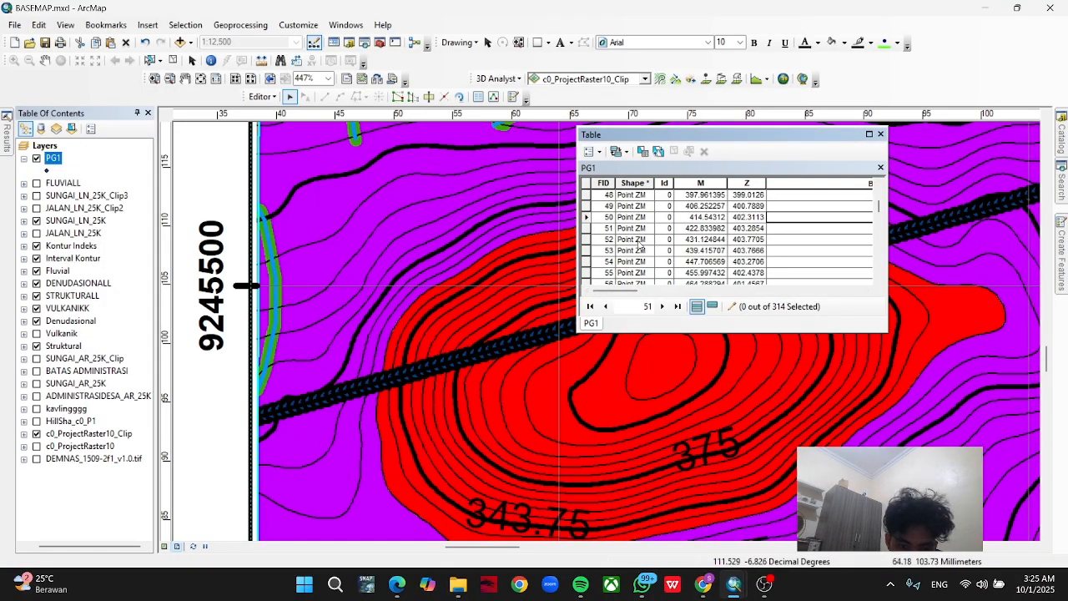
pyautogui.scroll(-3, 593, 250)
pyautogui.click(586, 228)
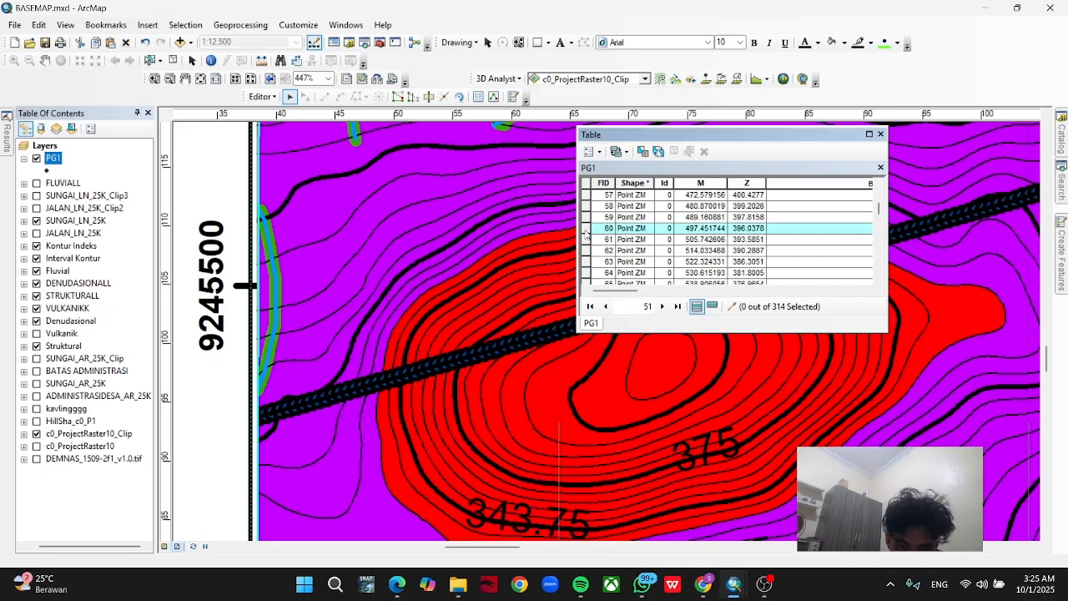
pyautogui.scroll(2, 586, 236)
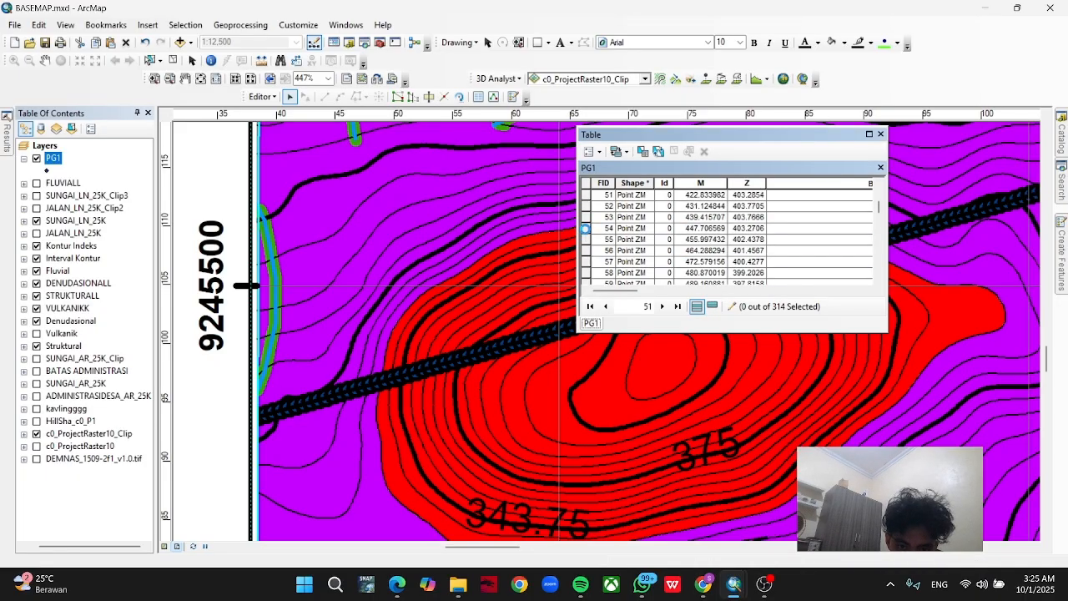
pyautogui.click(586, 229)
pyautogui.scroll(5, 588, 226)
pyautogui.click(586, 221)
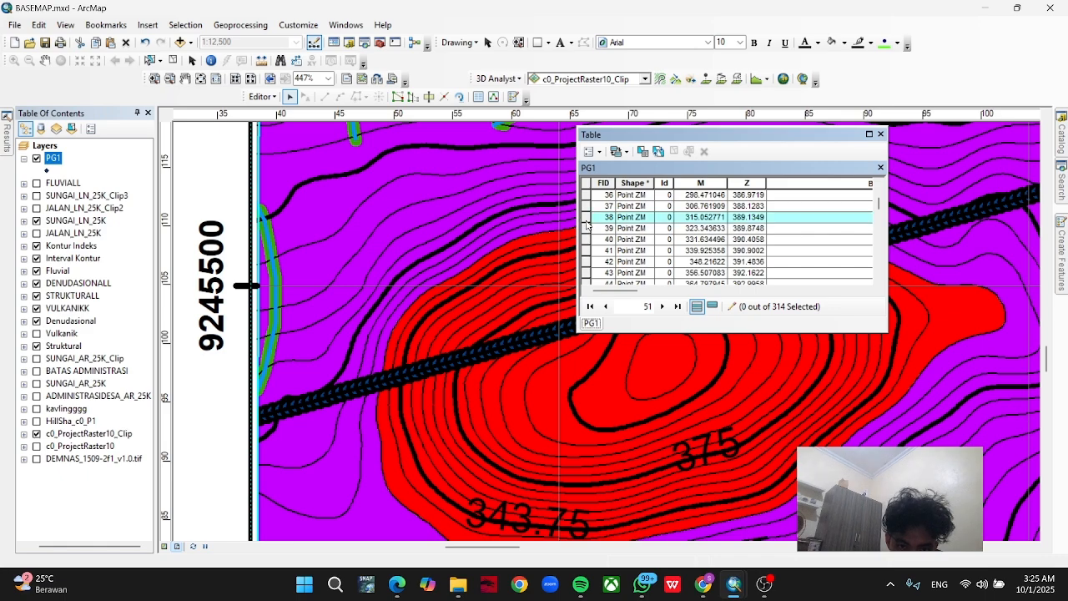
pyautogui.scroll(12, 587, 225)
pyautogui.click(587, 208)
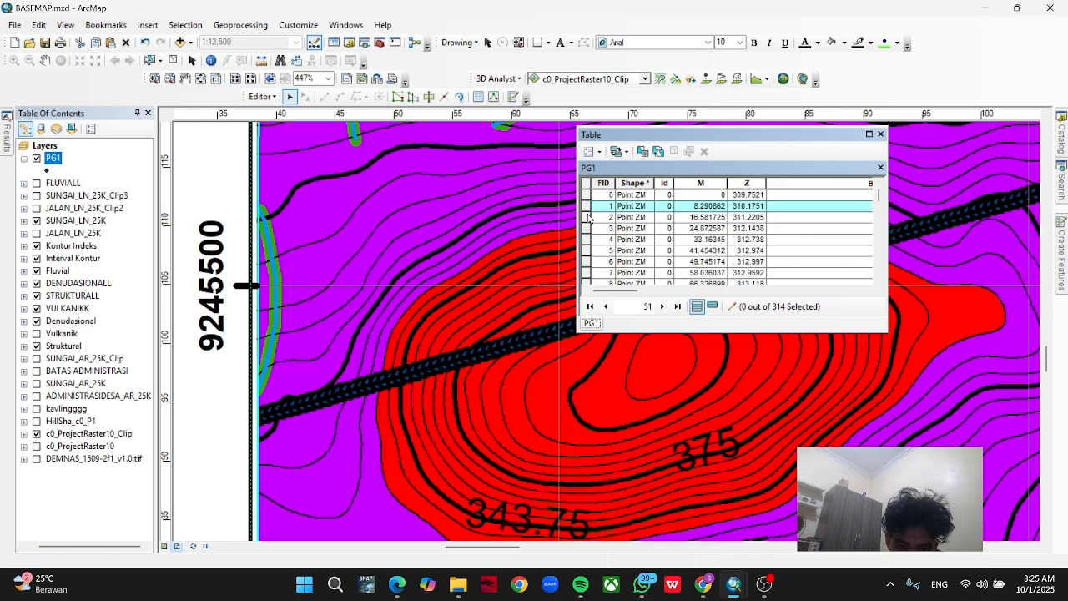
pyautogui.click(587, 218)
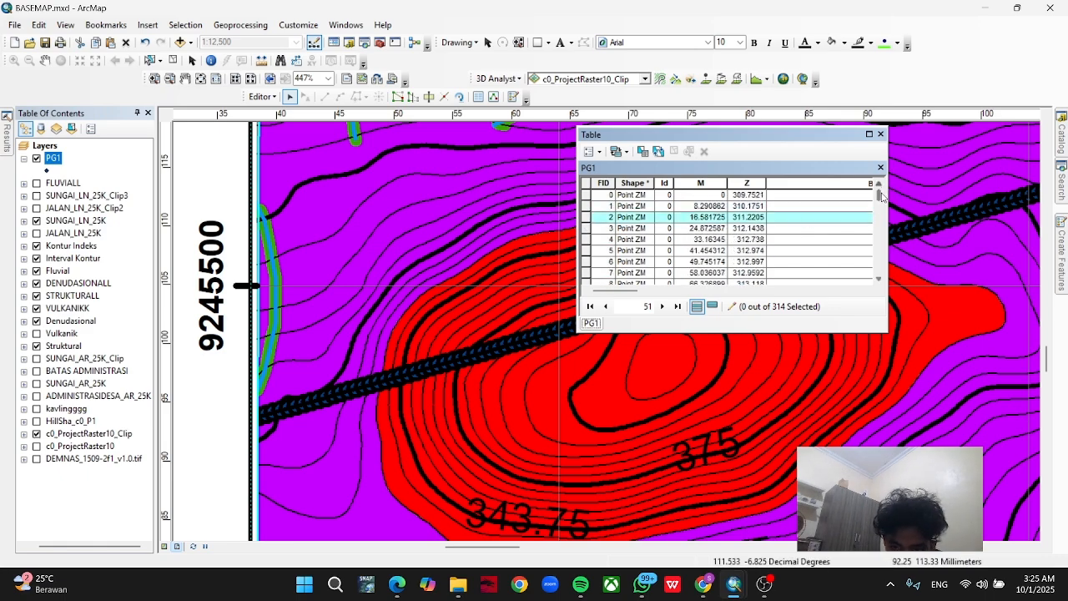
# Browse further down the PG1 records and locate FID 204, 222, 234 and 255 along the profile line on the map.
pyautogui.moveTo(878, 196); pyautogui.dragTo(878, 224)
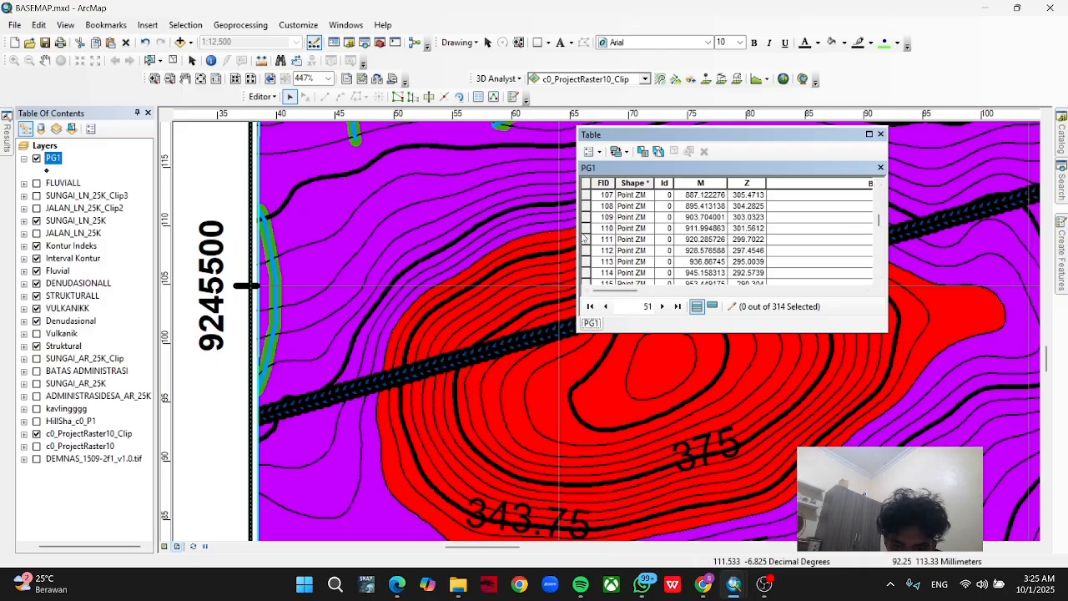
pyautogui.scroll(-20, 614, 267)
pyautogui.scroll(-2, 615, 282)
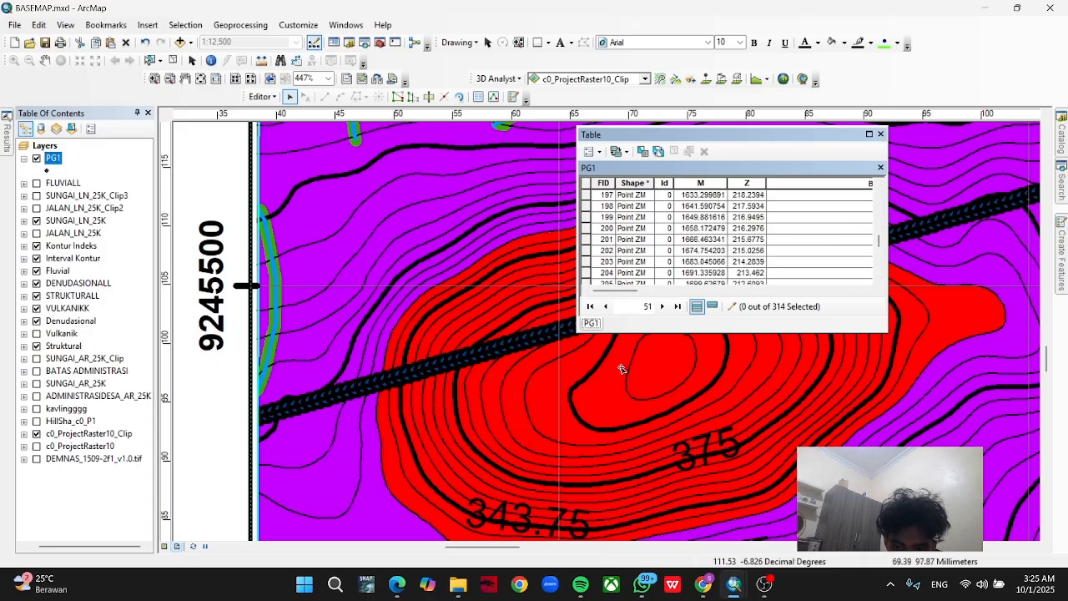
pyautogui.scroll(4, 615, 367)
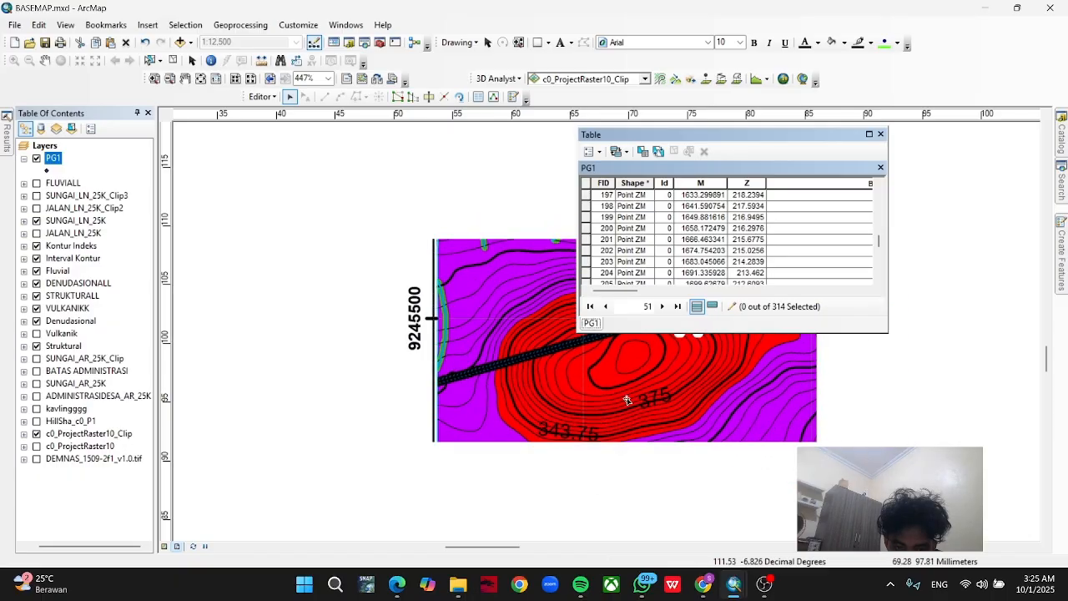
pyautogui.scroll(4, 784, 434)
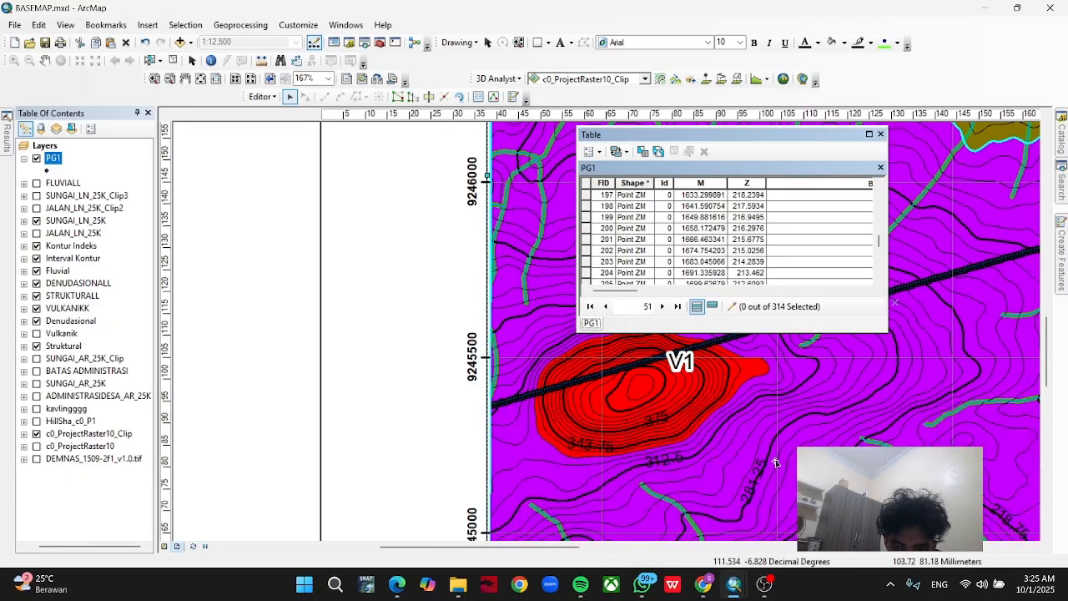
pyautogui.scroll(2, 685, 404)
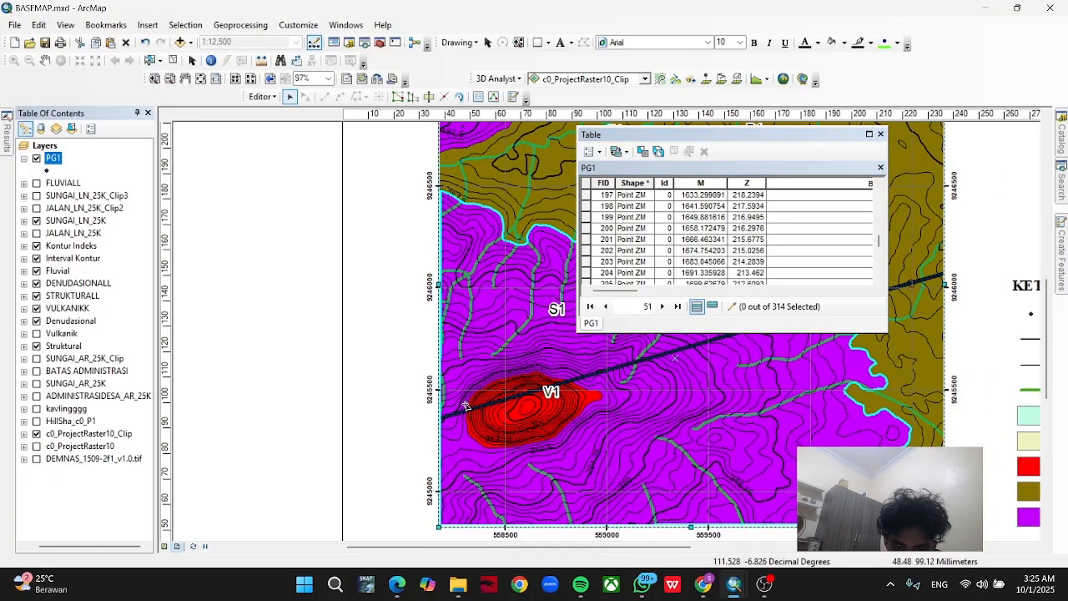
pyautogui.click(587, 273)
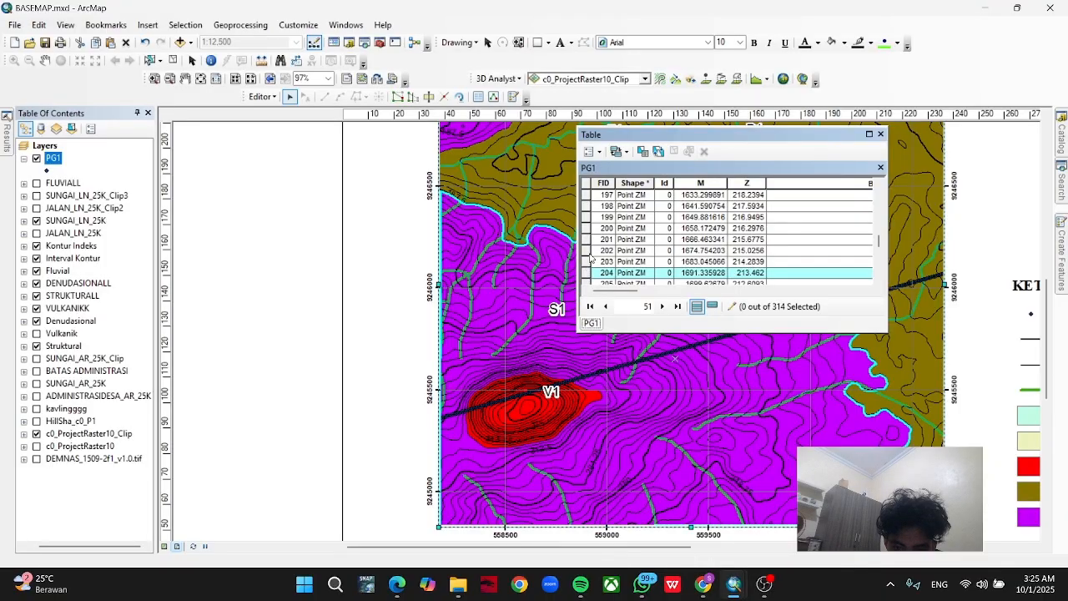
pyautogui.scroll(-6, 597, 277)
pyautogui.click(587, 273)
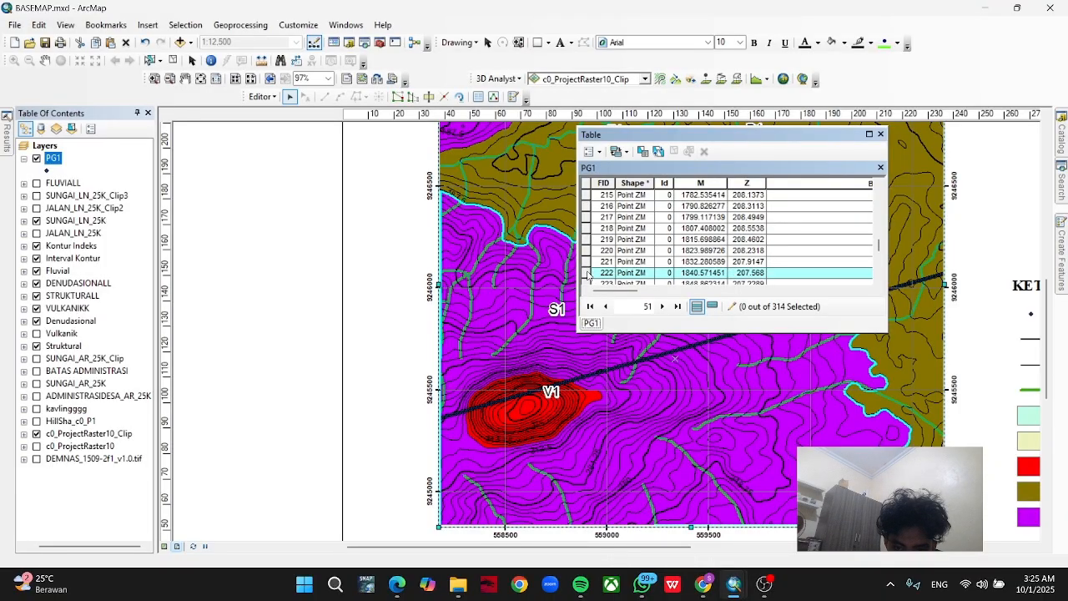
pyautogui.scroll(-4, 588, 277)
pyautogui.click(586, 273)
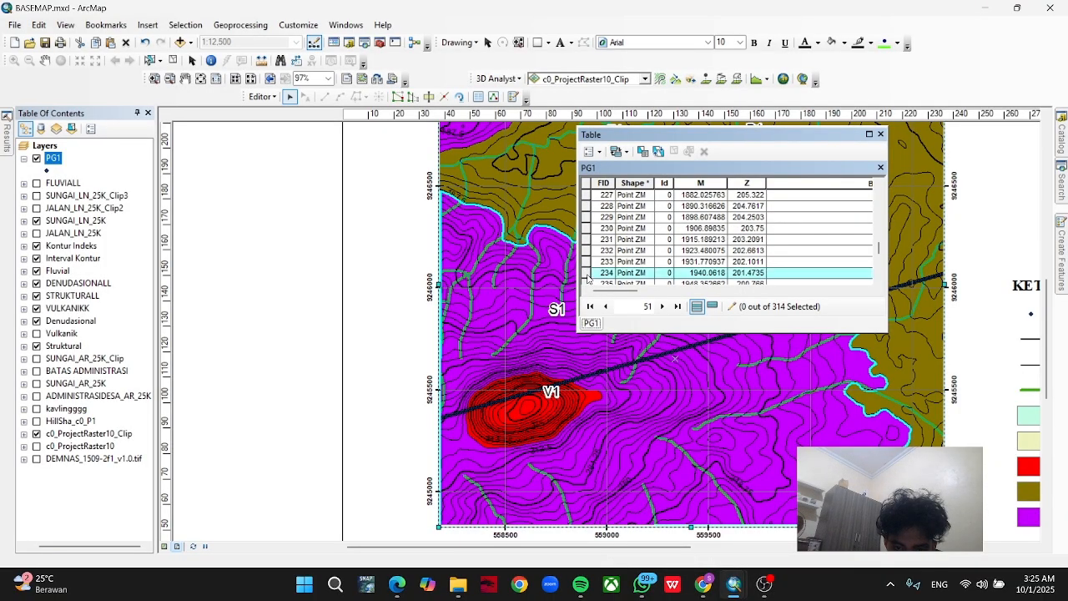
pyautogui.scroll(-7, 585, 282)
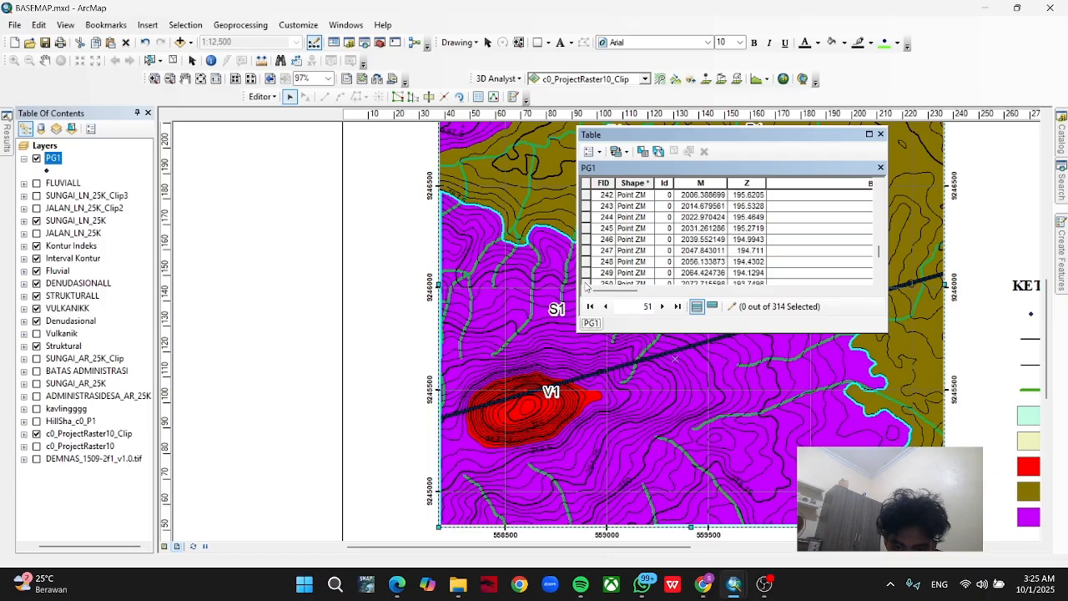
pyautogui.click(586, 273)
pyautogui.rightClick(587, 275)
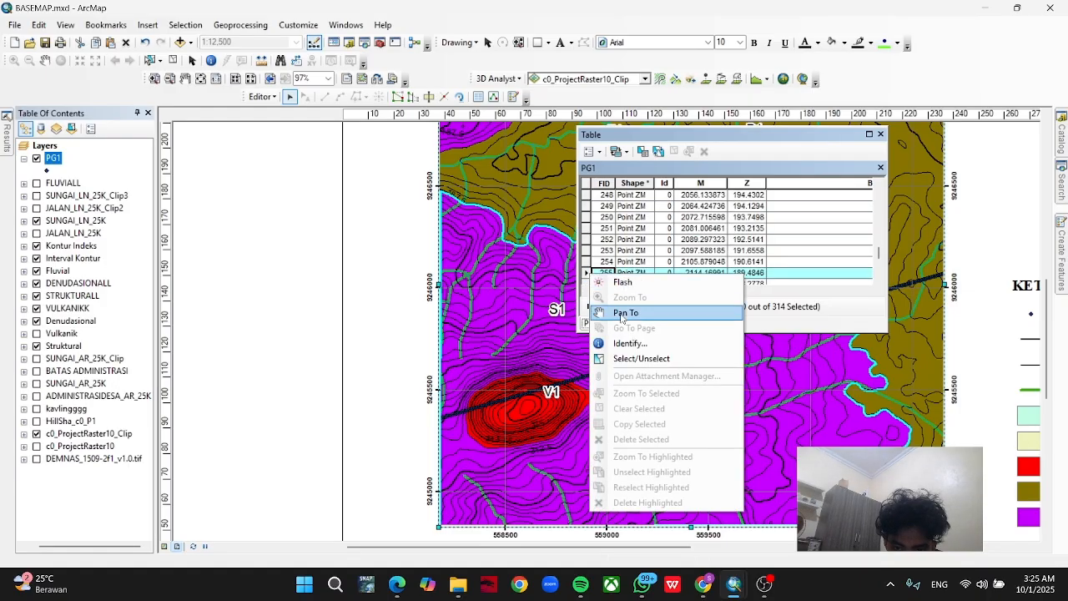
pyautogui.click(622, 283)
# Flash the PG1 records FID 3 and FID 90 on the map to compare their positions with the V1 unit.
pyautogui.scroll(20, 609, 250)
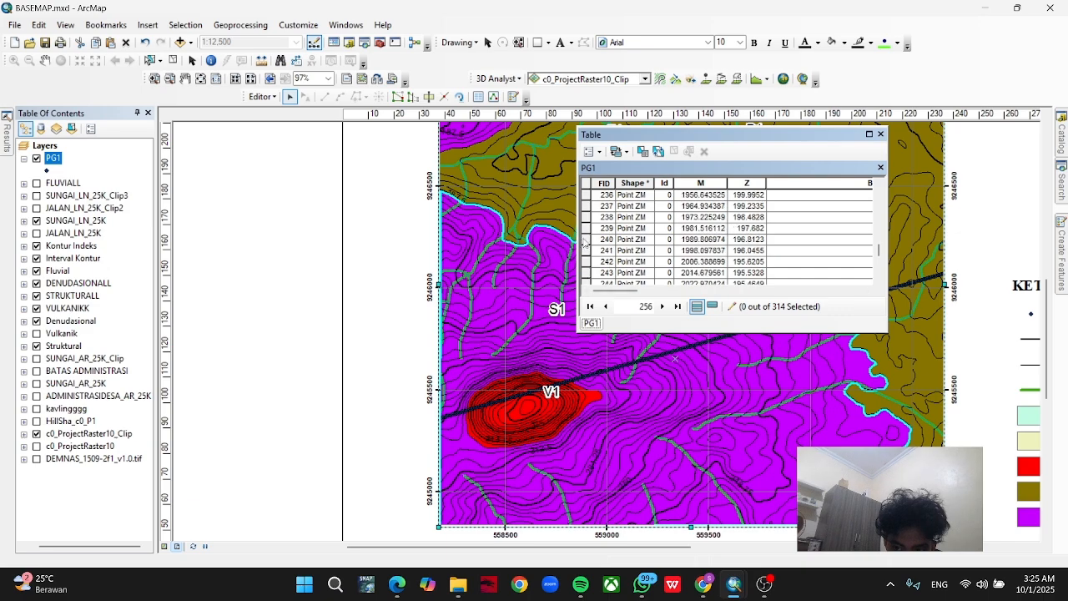
pyautogui.scroll(6, 604, 241)
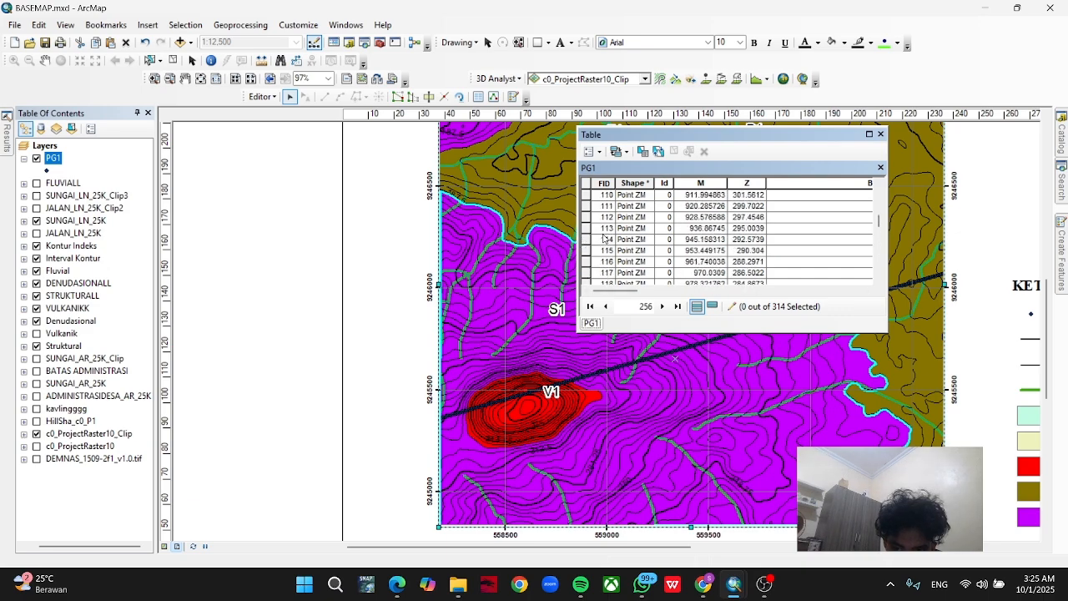
pyautogui.moveTo(878, 226); pyautogui.dragTo(881, 167)
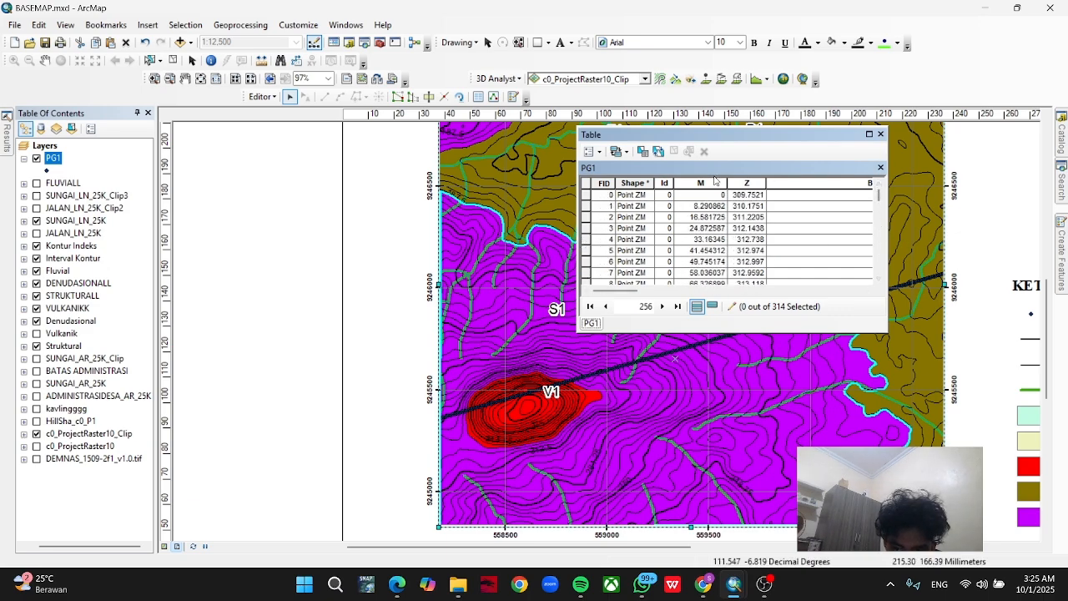
pyautogui.rightClick(586, 231)
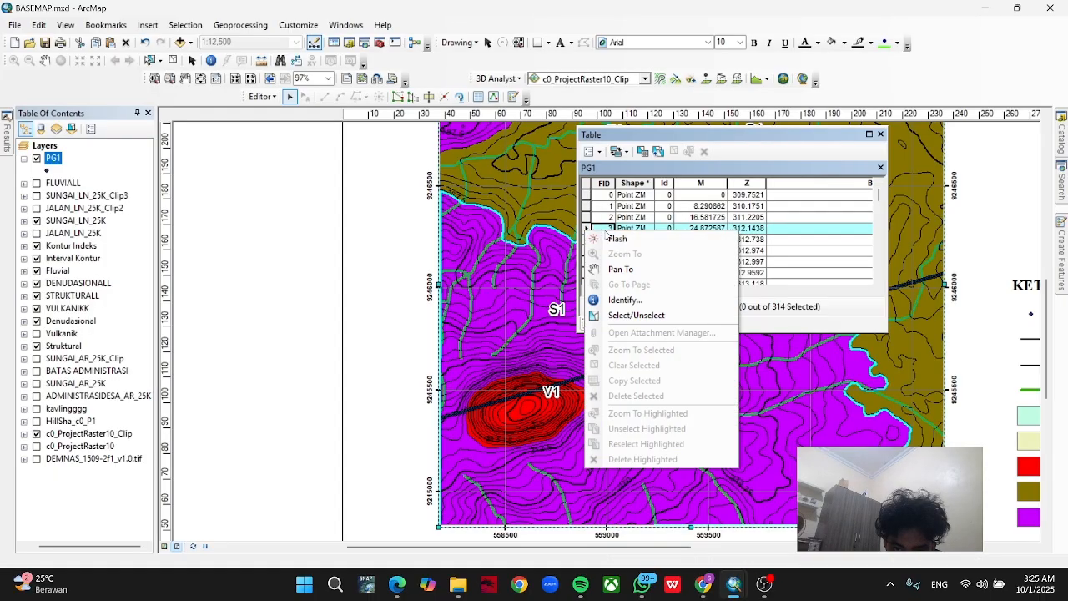
pyautogui.click(609, 239)
pyautogui.scroll(-20, 594, 258)
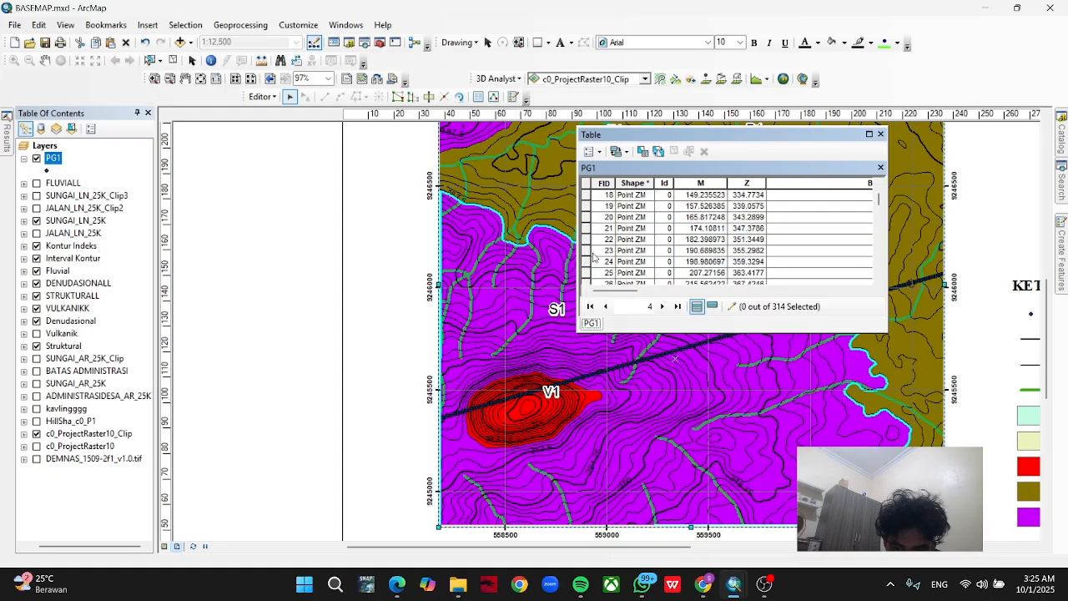
pyautogui.scroll(-5, 595, 261)
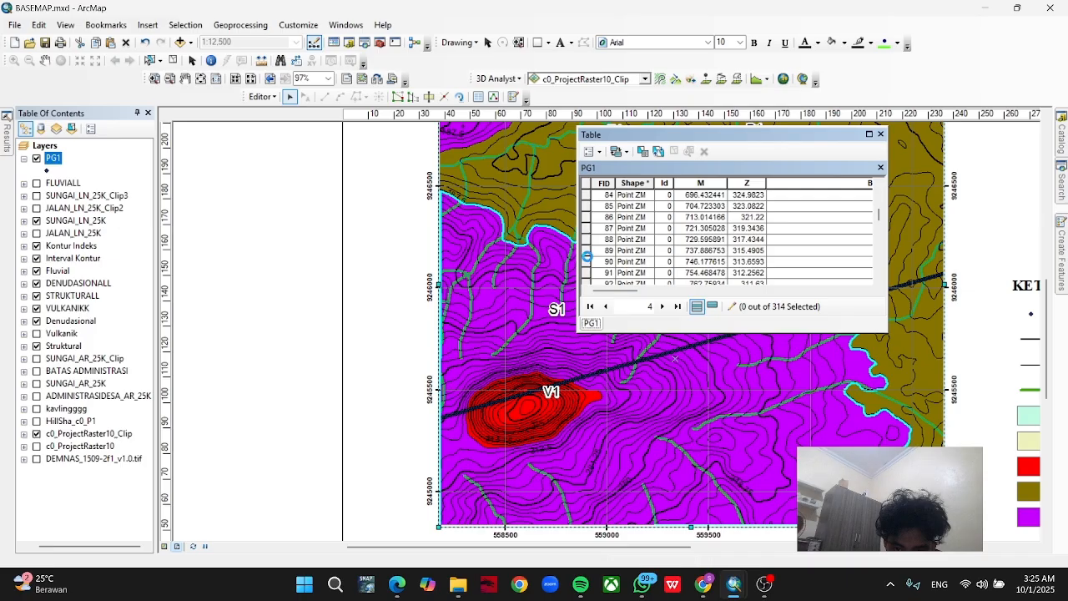
pyautogui.rightClick(588, 260)
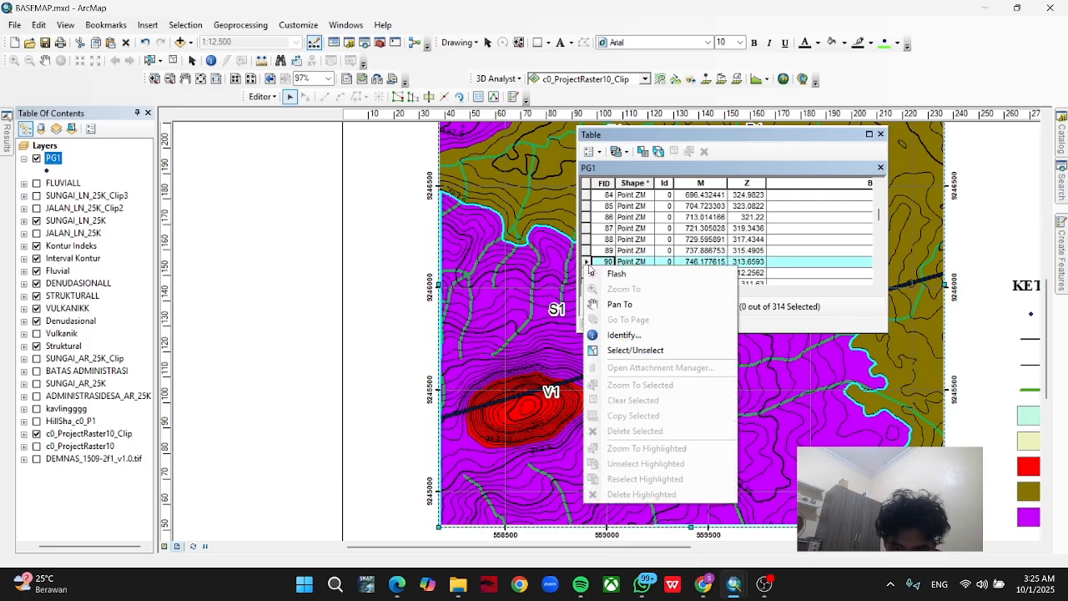
pyautogui.click(599, 277)
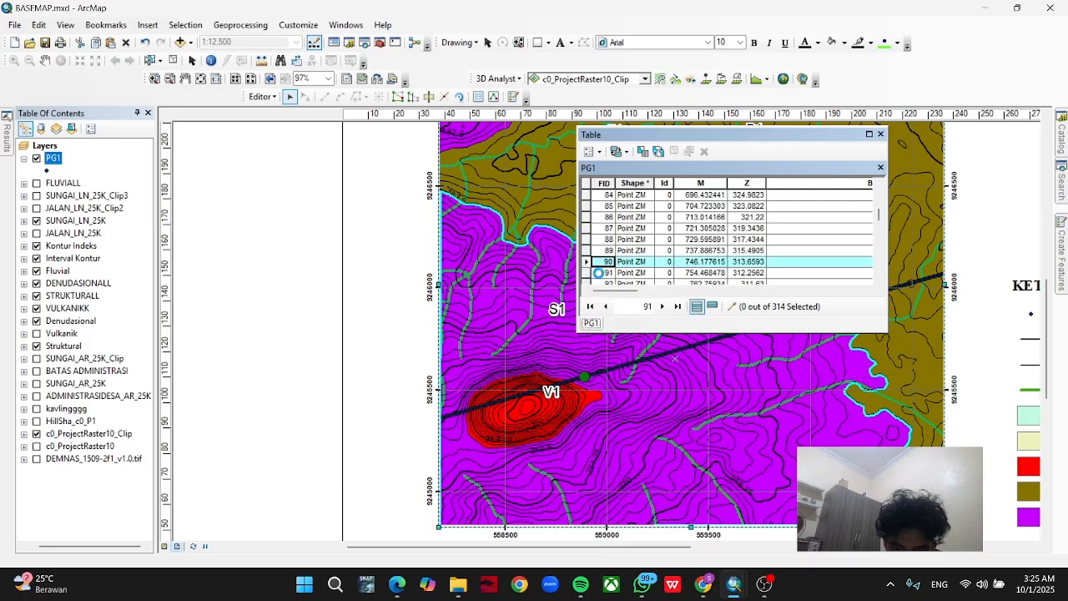
# Flash PG1 records FID 54 and FID 13 and examine where the profile line enters the red V1 unit.
pyautogui.scroll(11, 589, 249)
pyautogui.rightClick(589, 228)
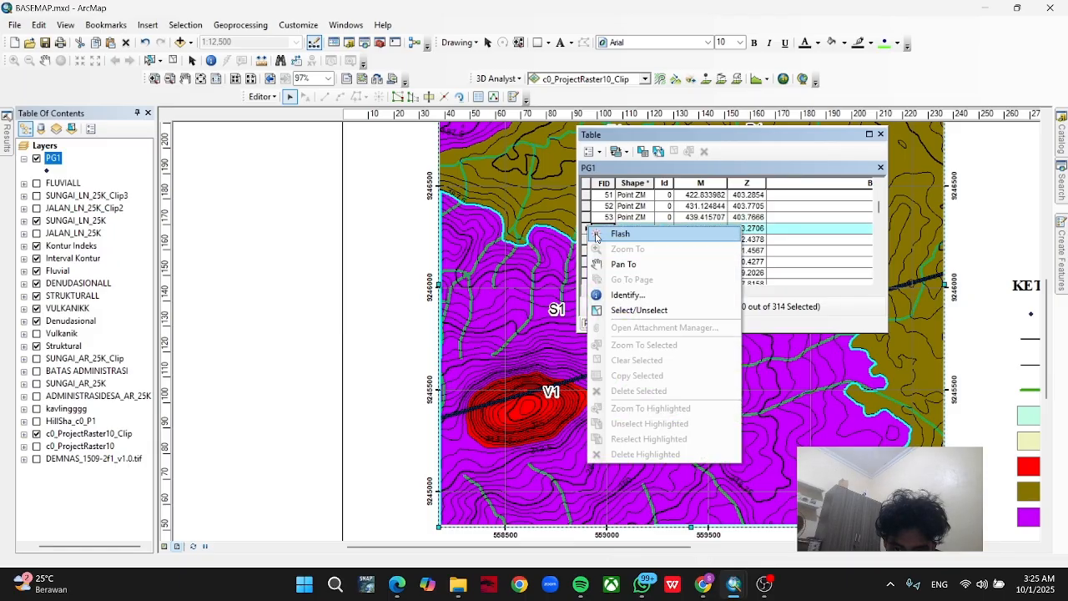
pyautogui.click(597, 236)
pyautogui.scroll(14, 594, 240)
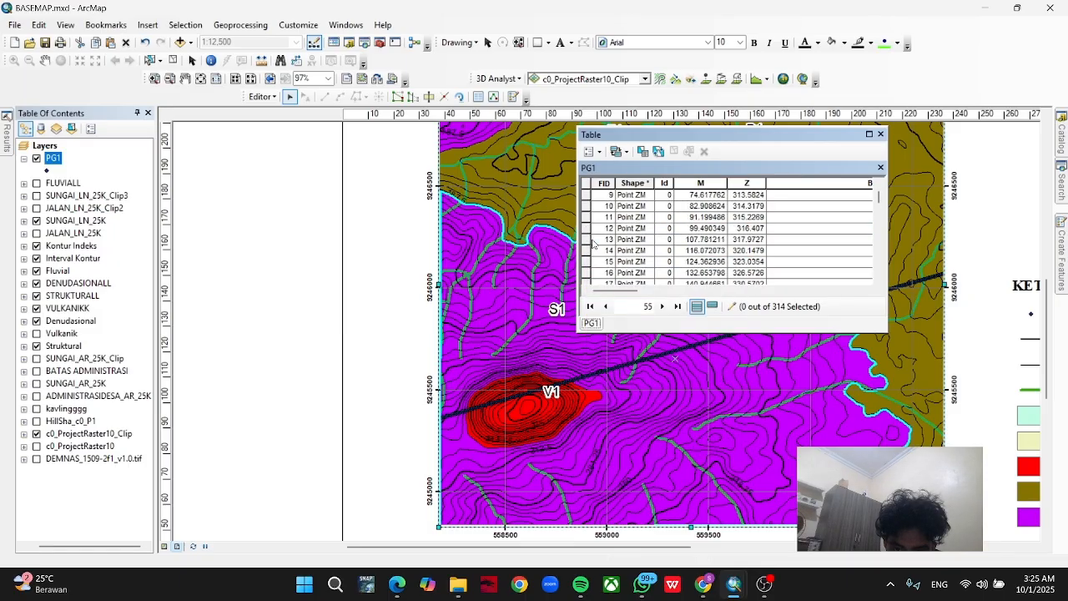
pyautogui.rightClick(587, 240)
pyautogui.click(596, 250)
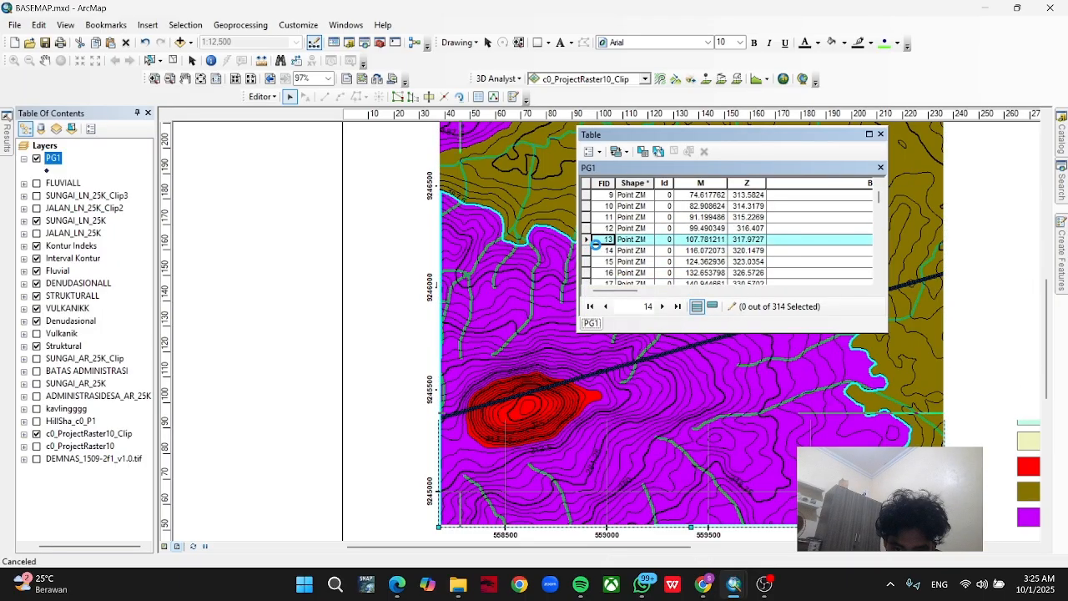
pyautogui.scroll(-3, 472, 415)
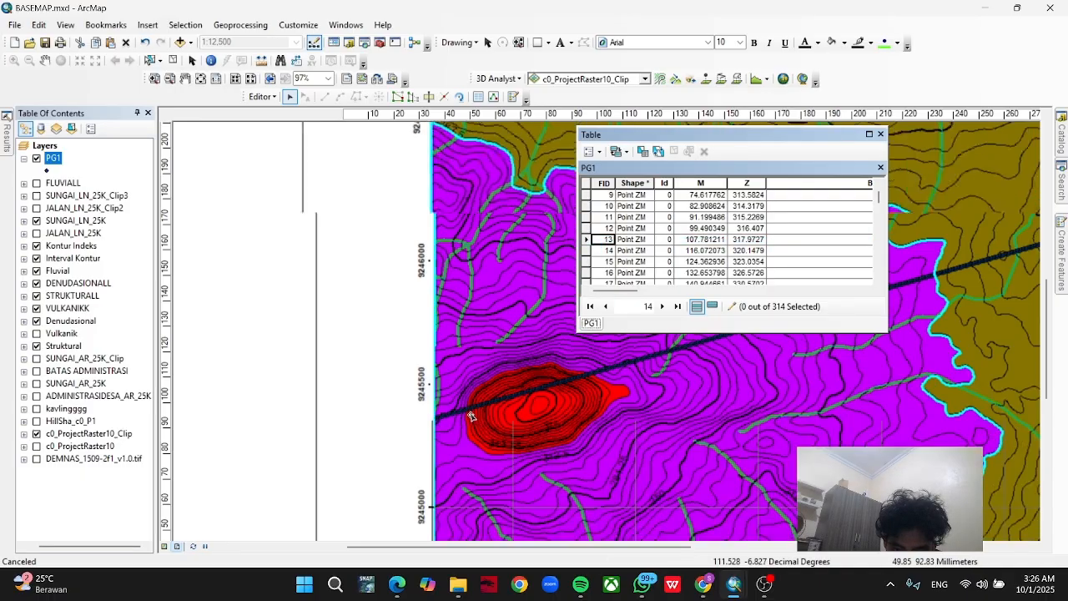
pyautogui.scroll(-2, 467, 413)
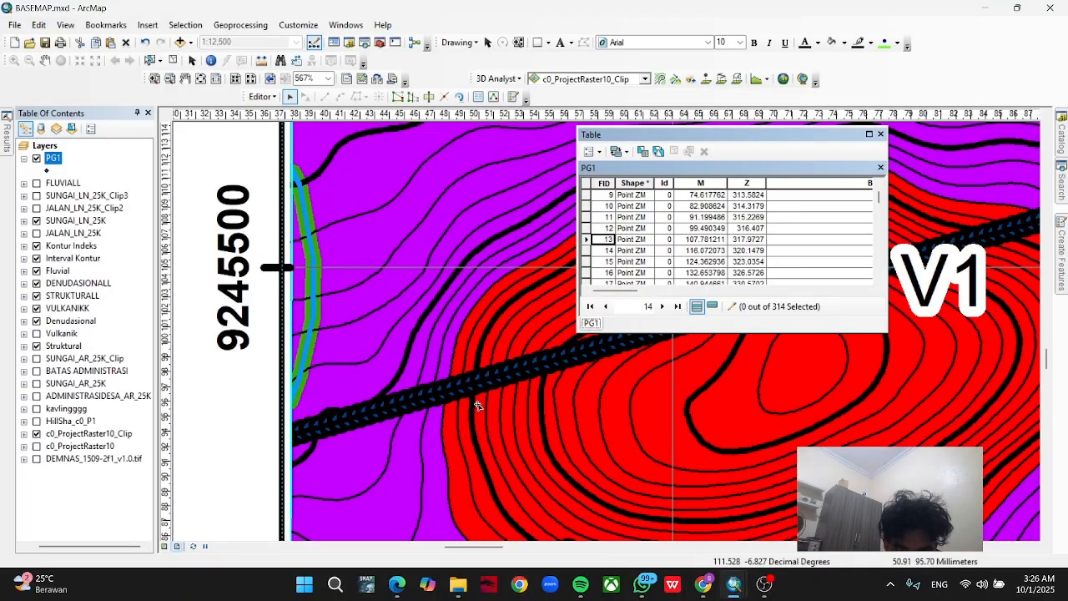
# Highlight the red V1 unit's outline and flash PG1 records FID 15 and FID 19 to compare them with its western boundary.
pyautogui.click(451, 399)
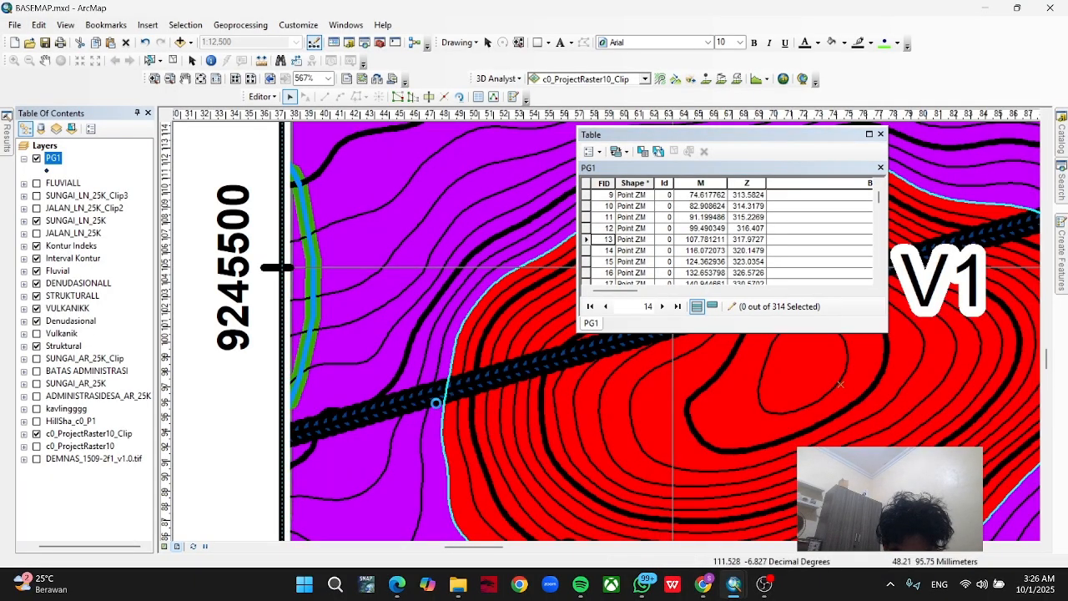
pyautogui.click(437, 404)
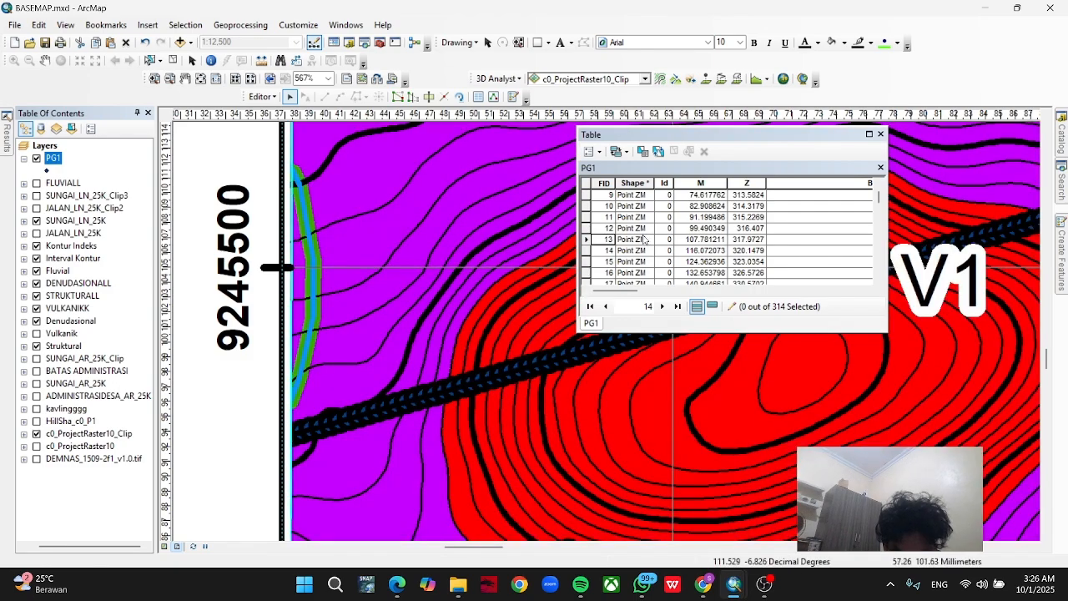
pyautogui.click(587, 261)
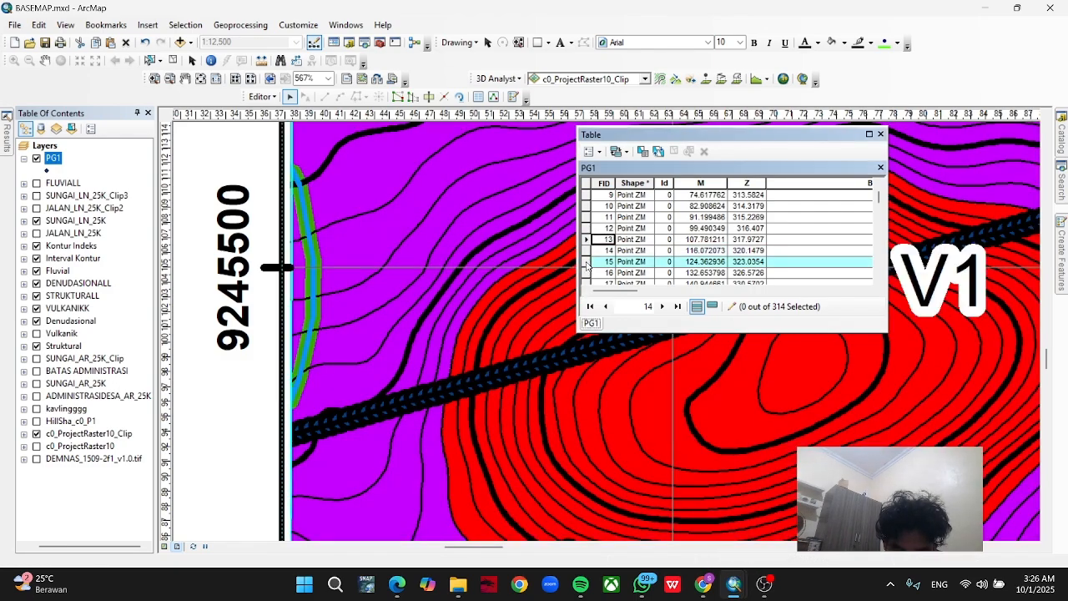
pyautogui.rightClick(591, 262)
pyautogui.click(594, 272)
pyautogui.scroll(-4, 587, 267)
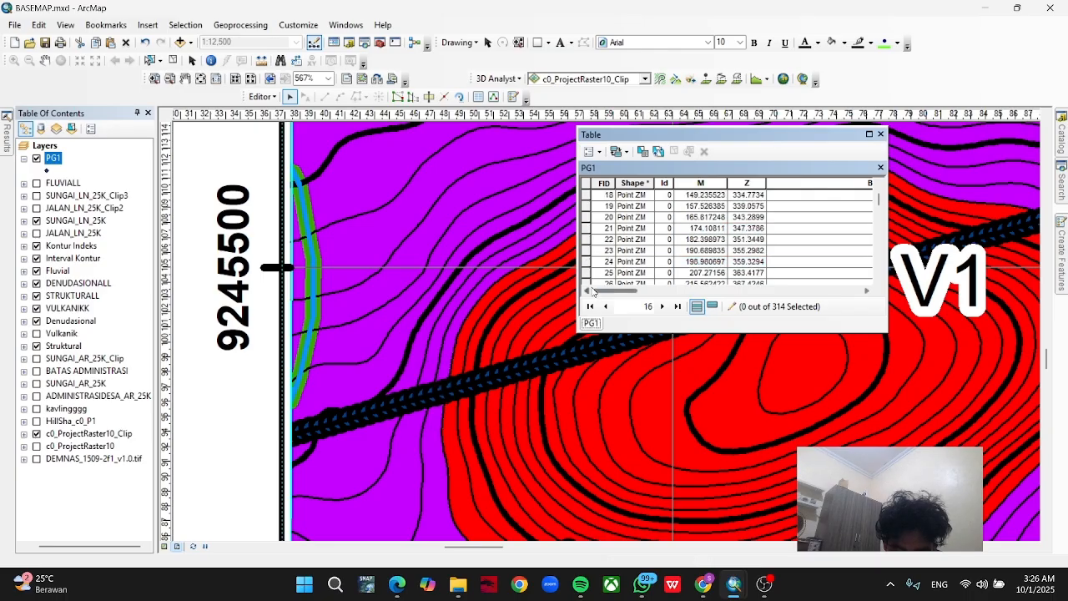
pyautogui.scroll(2, 587, 268)
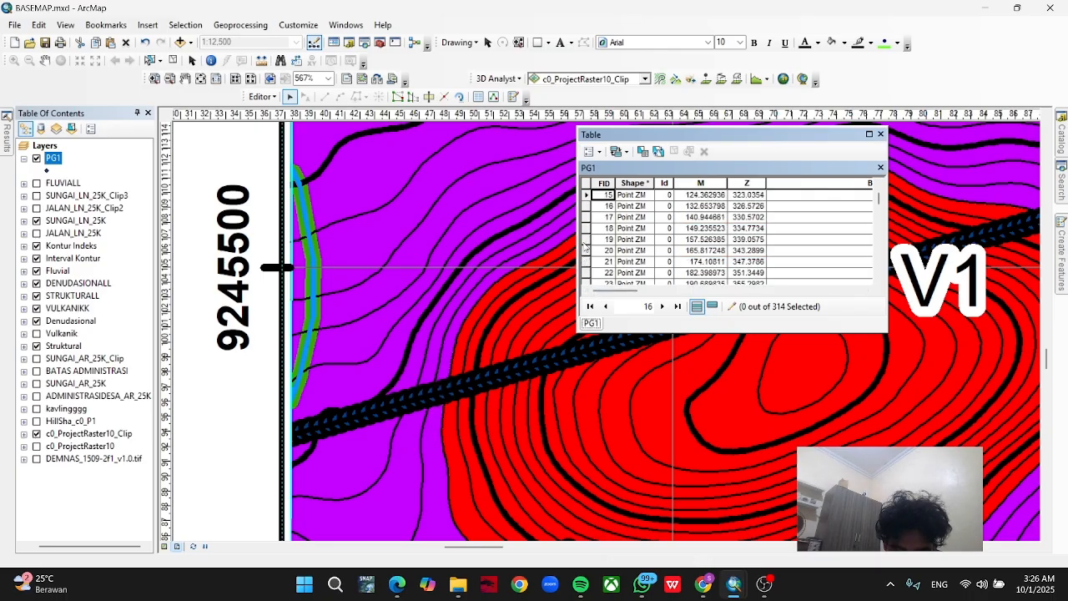
pyautogui.click(585, 240)
pyautogui.rightClick(587, 240)
pyautogui.click(597, 247)
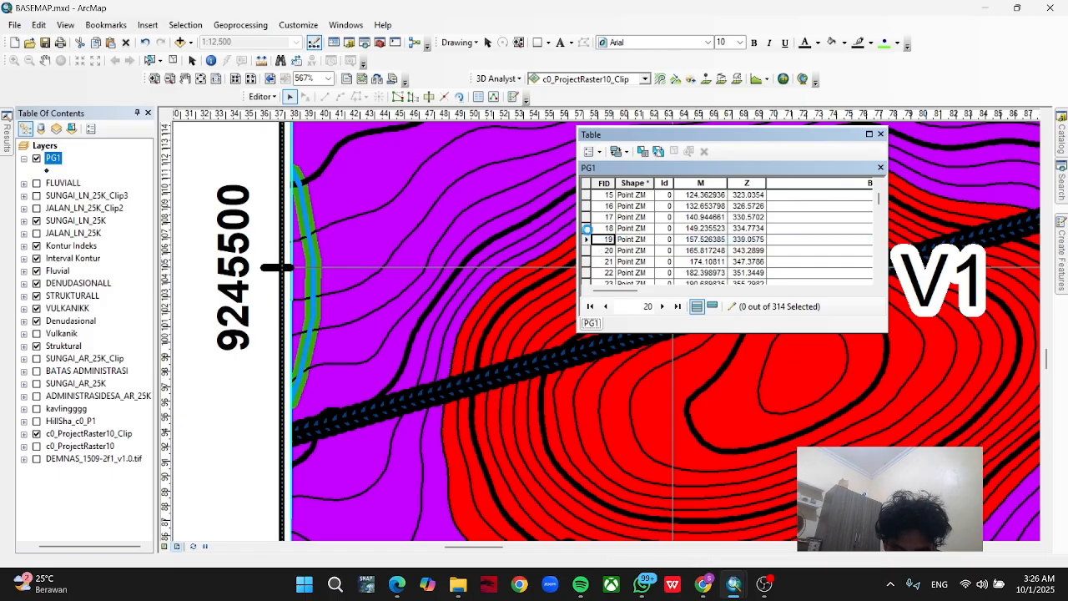
# Open the BATAS_LITO value of PG1 record FID 18 for editing.
pyautogui.click(587, 228)
pyautogui.click(784, 227)
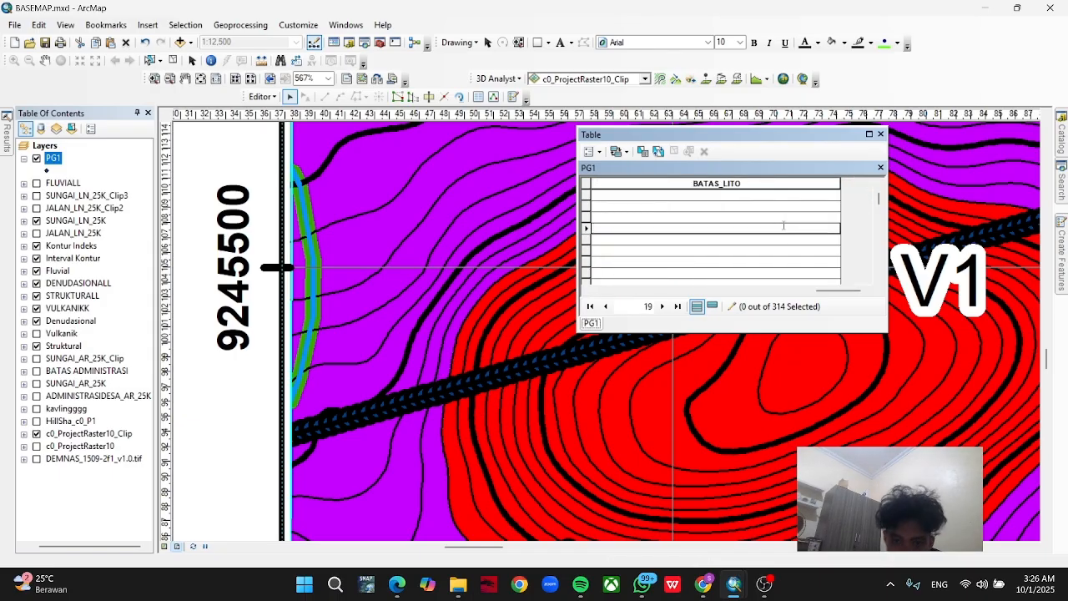
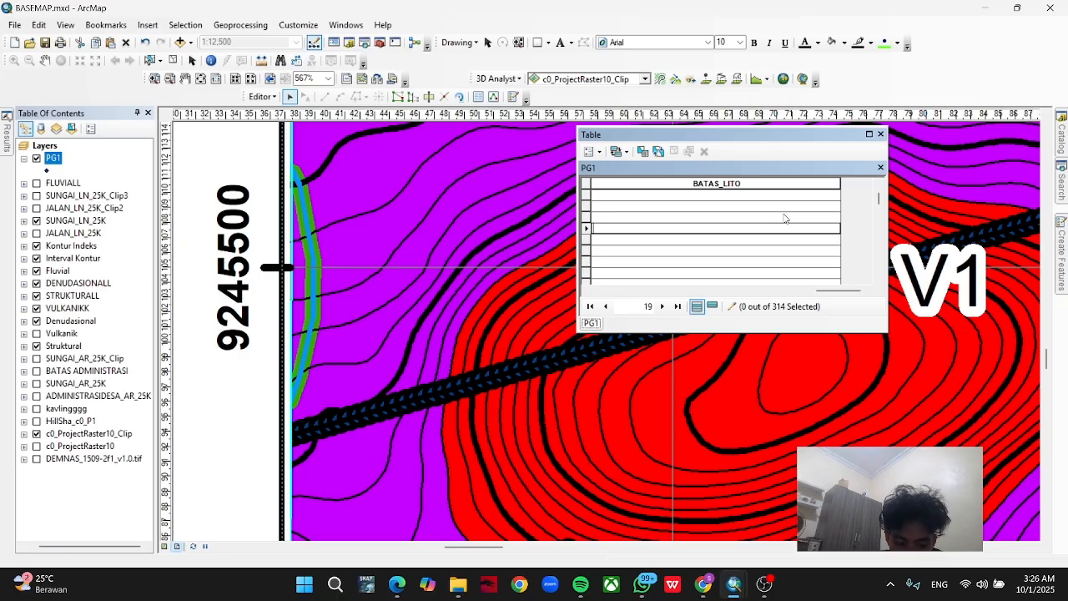
# Set the BATAS_LITO value of PG1 record FID 18 to "S1 - V1".
pyautogui.write('1')
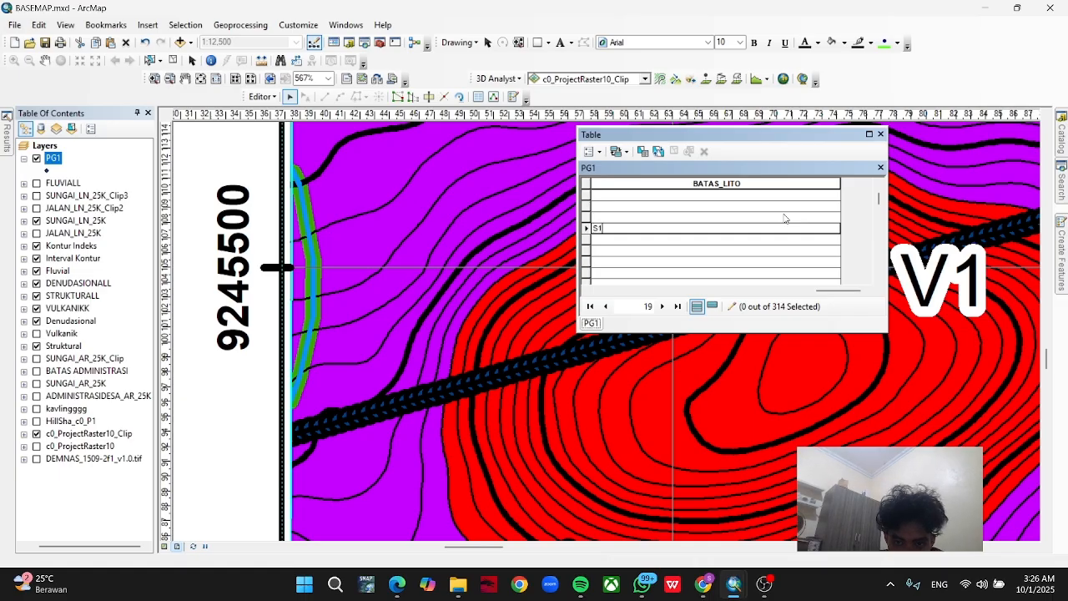
pyautogui.write(' - V1')
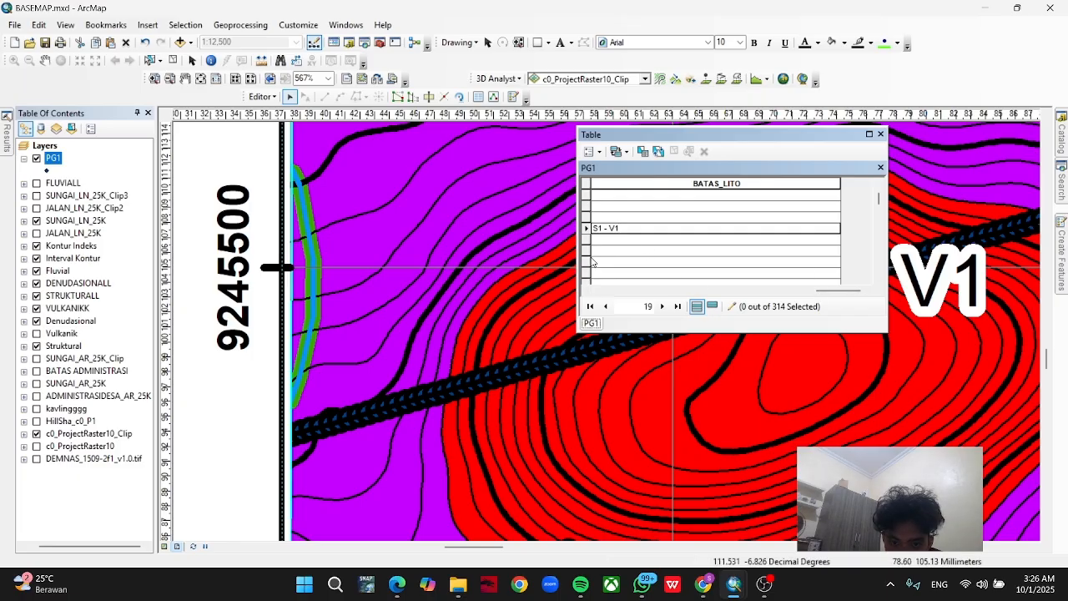
pyautogui.click(597, 289)
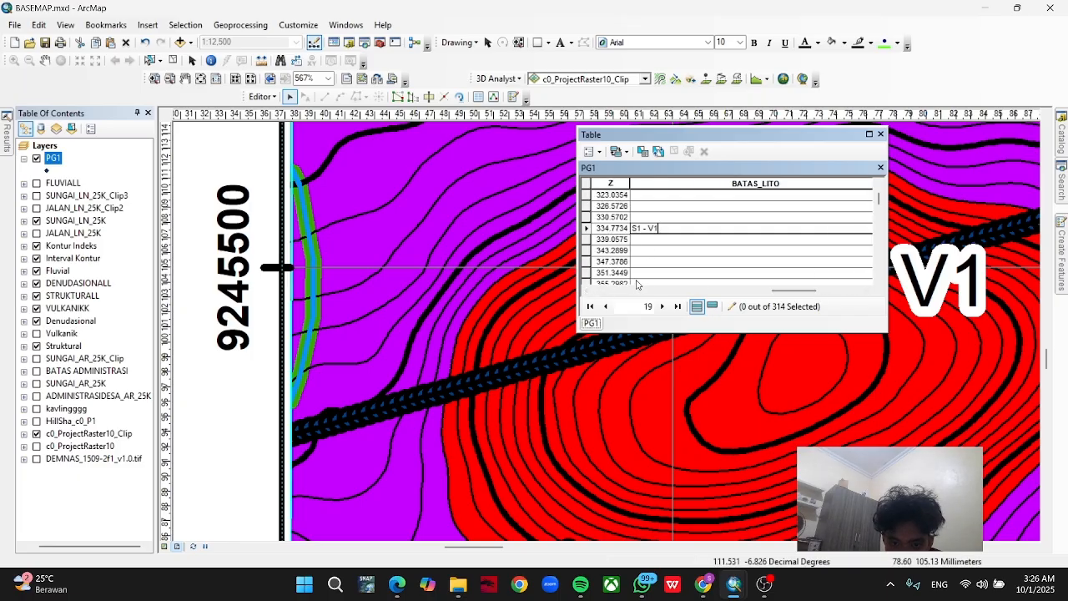
# Flash PG1 records FID 27 and FID 28 on the map to compare them with the V1 unit's eastern boundary.
pyautogui.moveTo(757, 382); pyautogui.dragTo(514, 446)
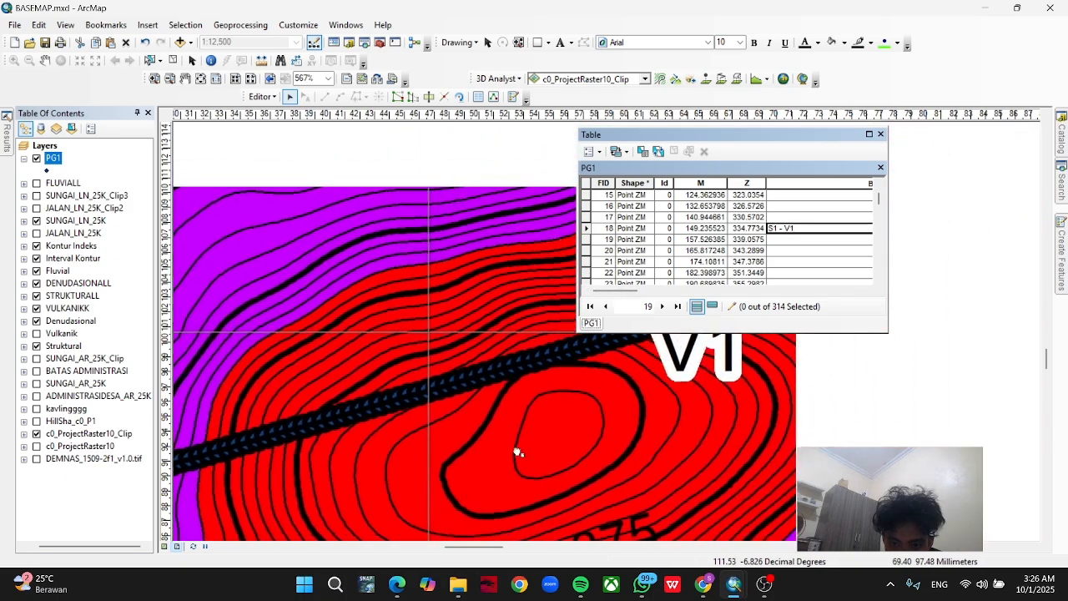
pyautogui.scroll(-2, 592, 263)
pyautogui.click(586, 262)
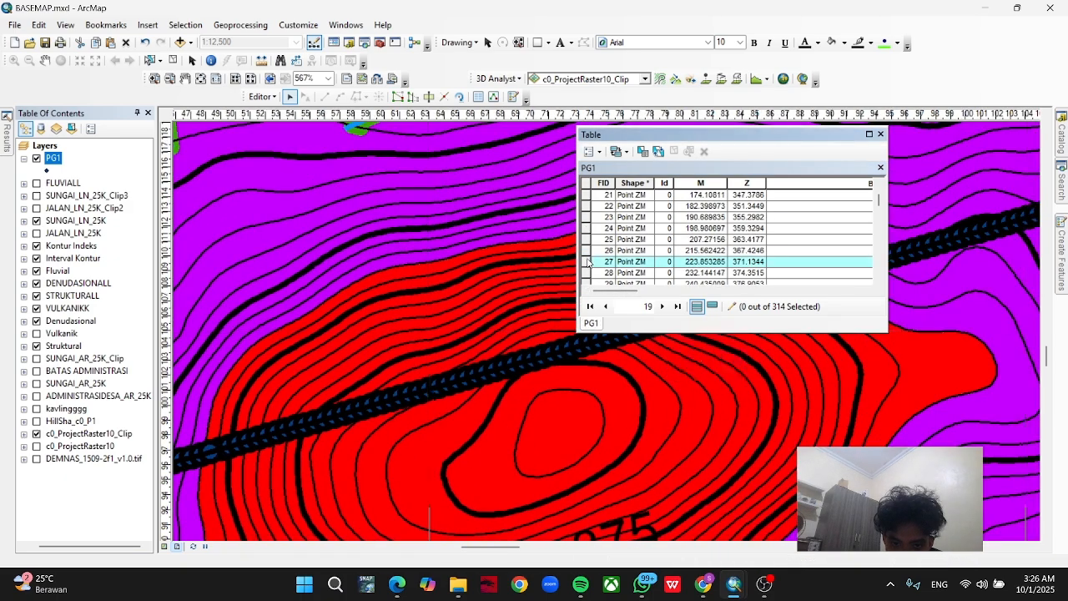
pyautogui.moveTo(754, 417); pyautogui.dragTo(513, 442)
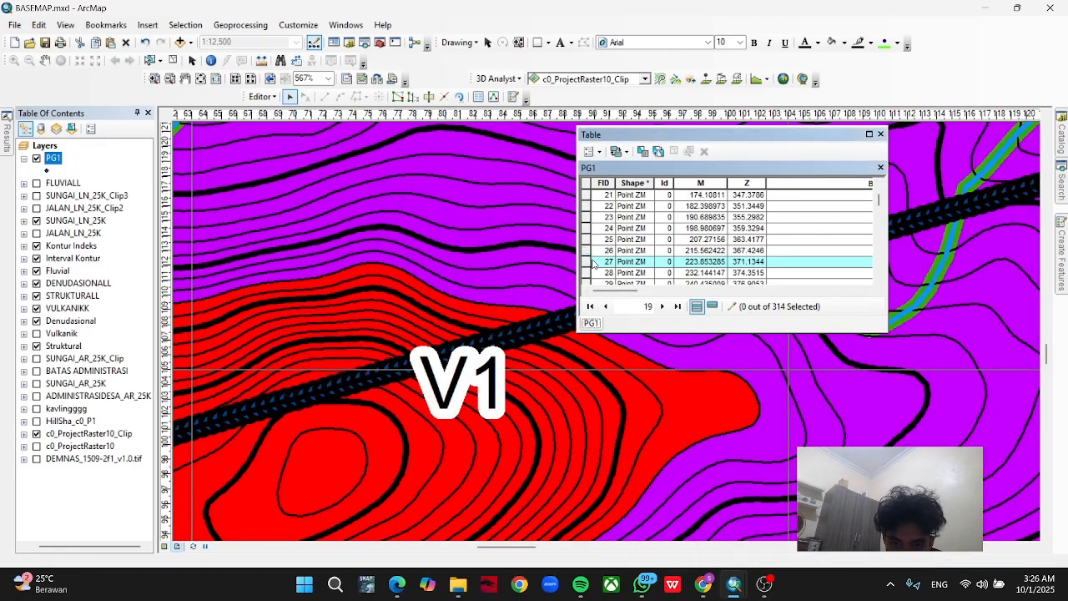
pyautogui.rightClick(588, 262)
pyautogui.click(612, 269)
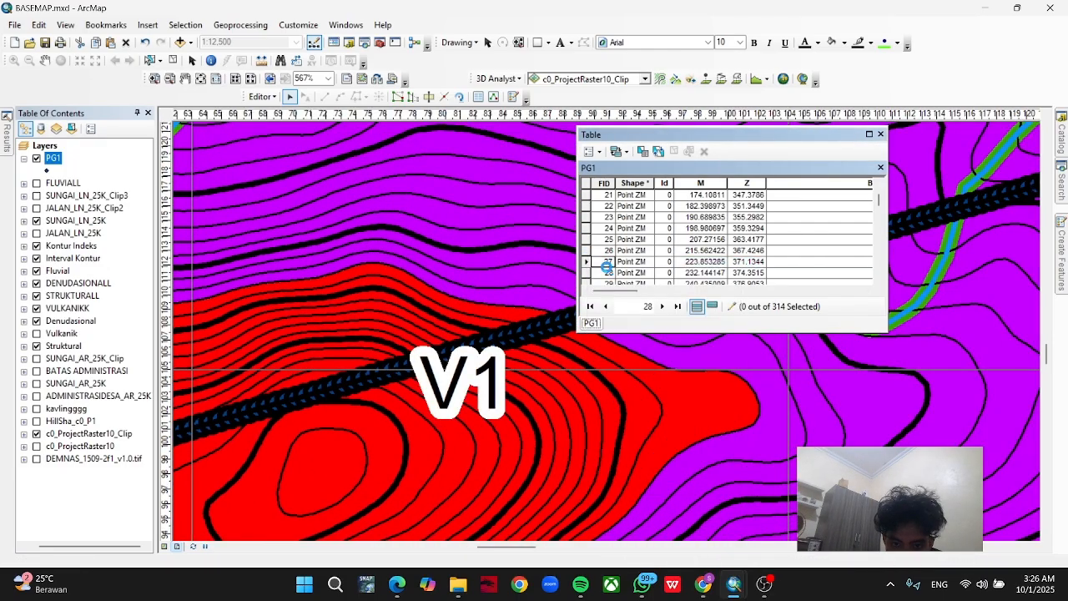
pyautogui.scroll(-4, 667, 385)
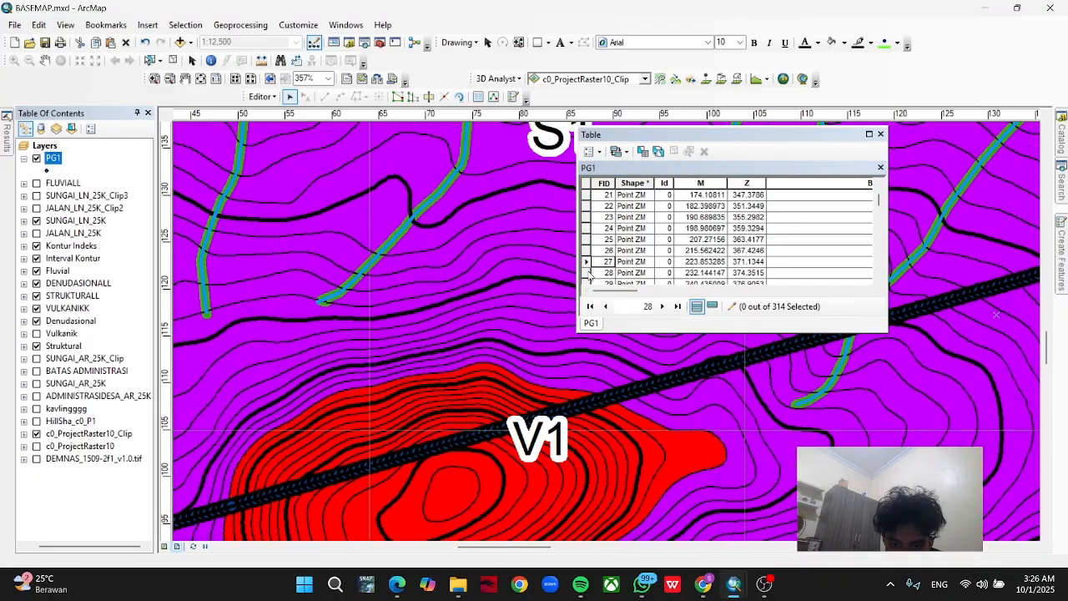
pyautogui.rightClick(589, 273)
pyautogui.click(621, 286)
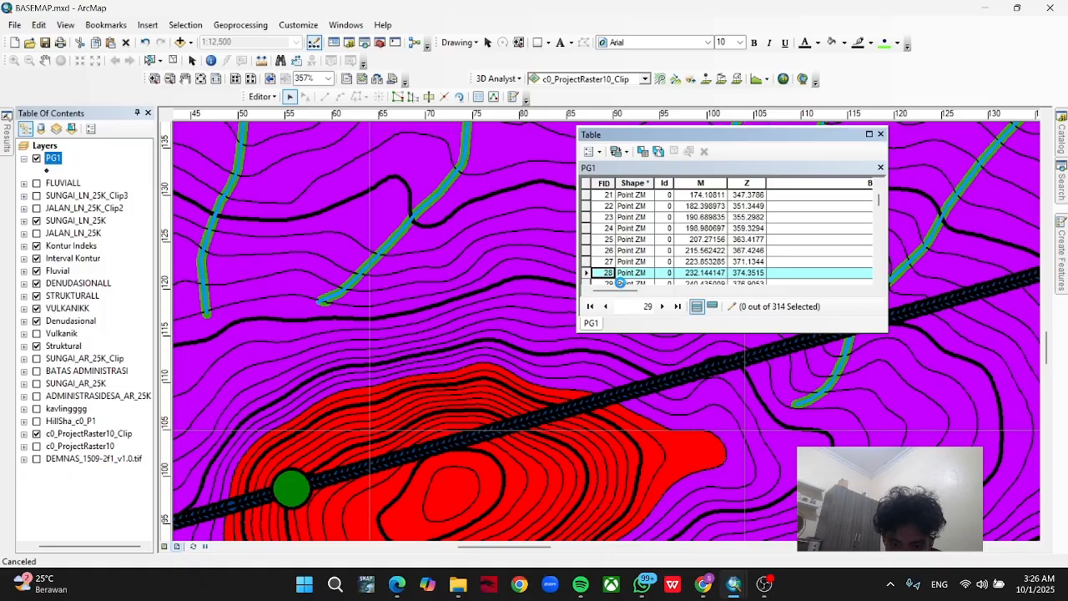
# Flash PG1 records FID 60 and FID 93 to narrow down where the profile line leaves the V1 unit.
pyautogui.scroll(-11, 593, 258)
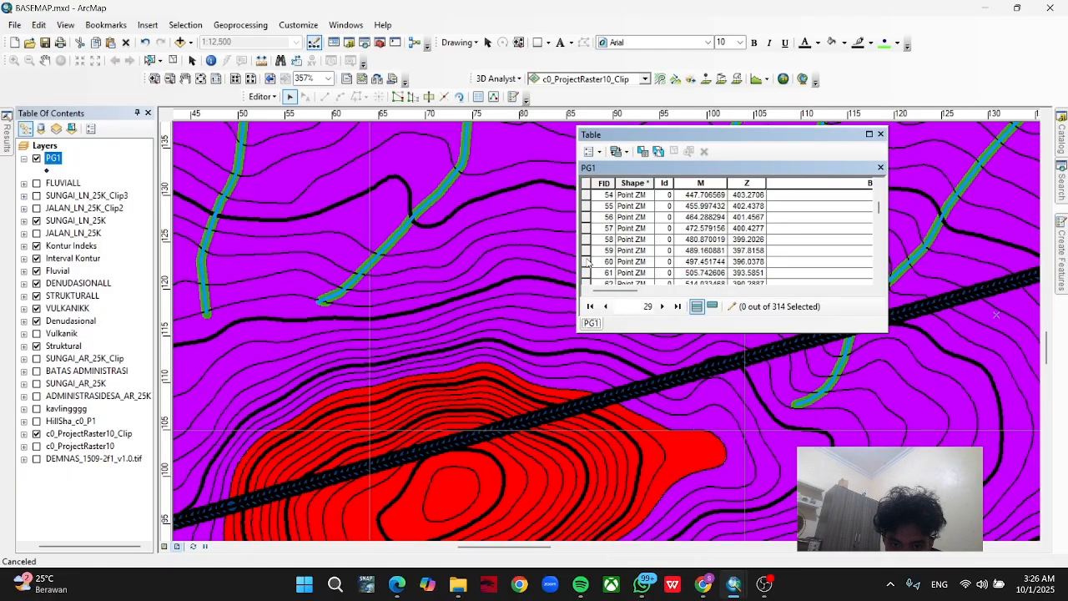
pyautogui.rightClick(588, 261)
pyautogui.click(610, 274)
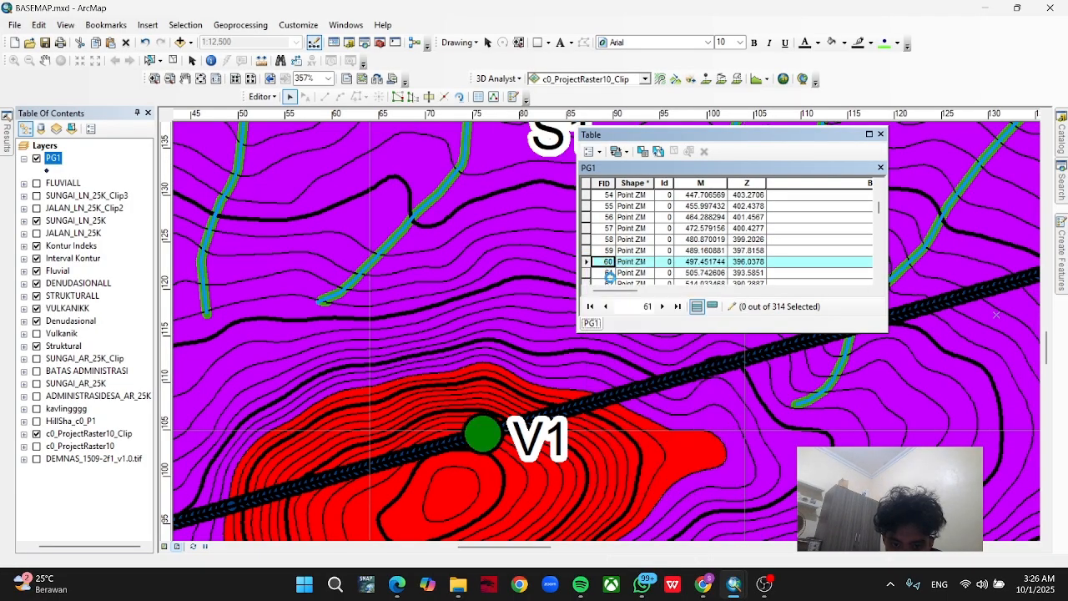
pyautogui.scroll(-12, 596, 250)
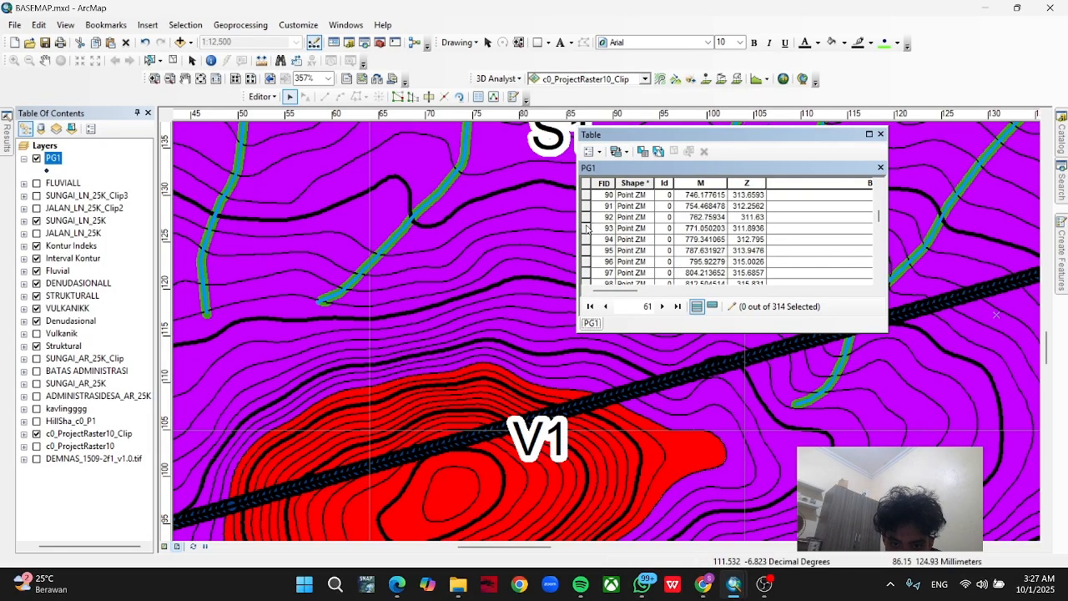
pyautogui.rightClick(588, 228)
pyautogui.click(602, 236)
# Flash PG1 record FID 82 and set its BATAS_LITO value to "V1 - S1" for the V1 unit's eastern boundary.
pyautogui.scroll(4, 596, 241)
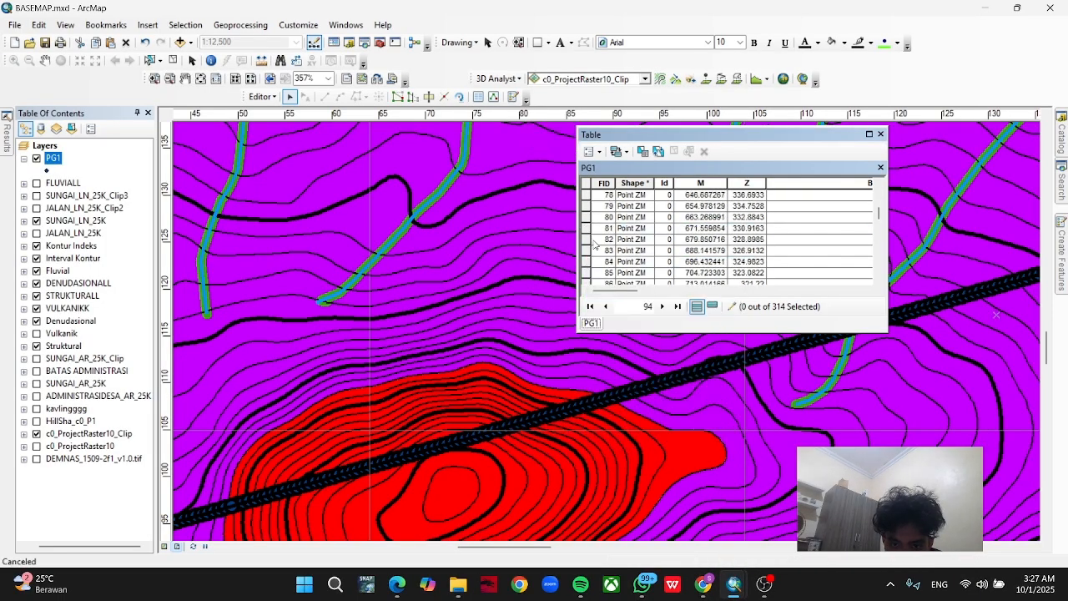
pyautogui.rightClick(595, 240)
pyautogui.click(599, 243)
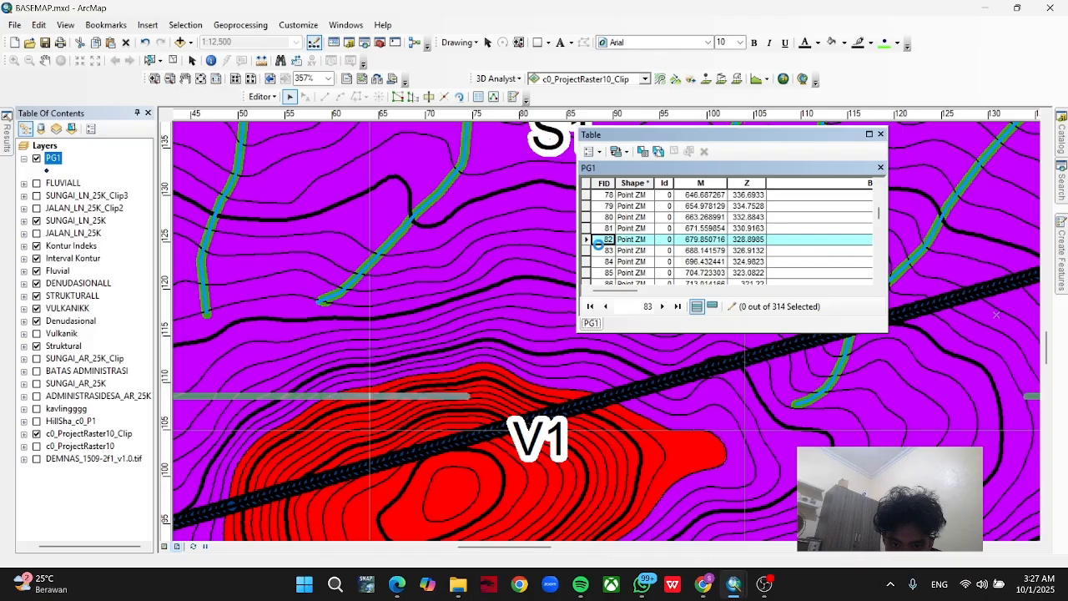
pyautogui.click(770, 240)
pyautogui.write('V')
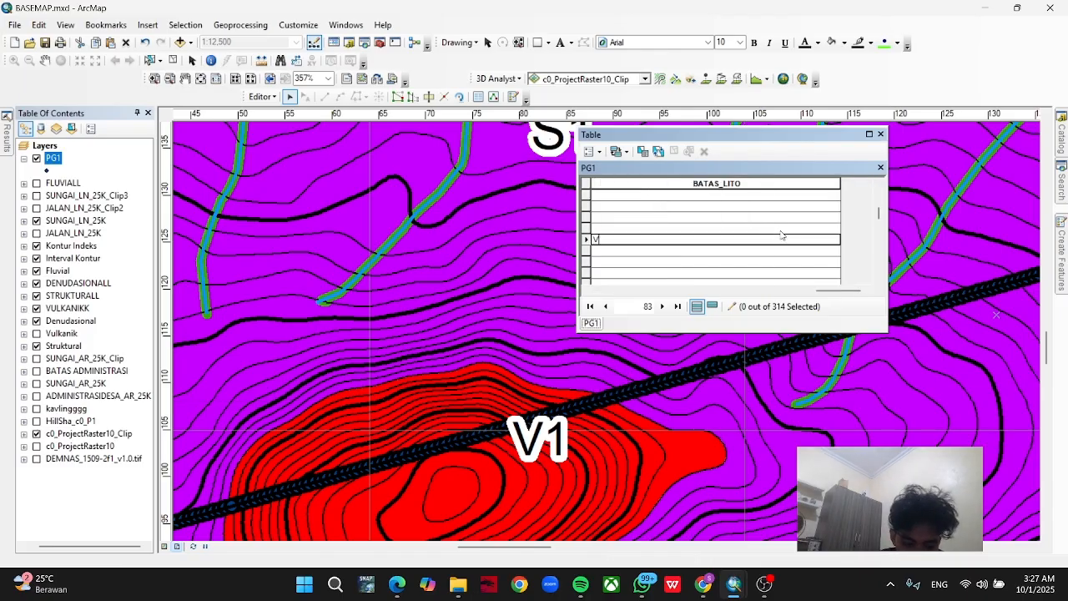
pyautogui.write('1 - S1')
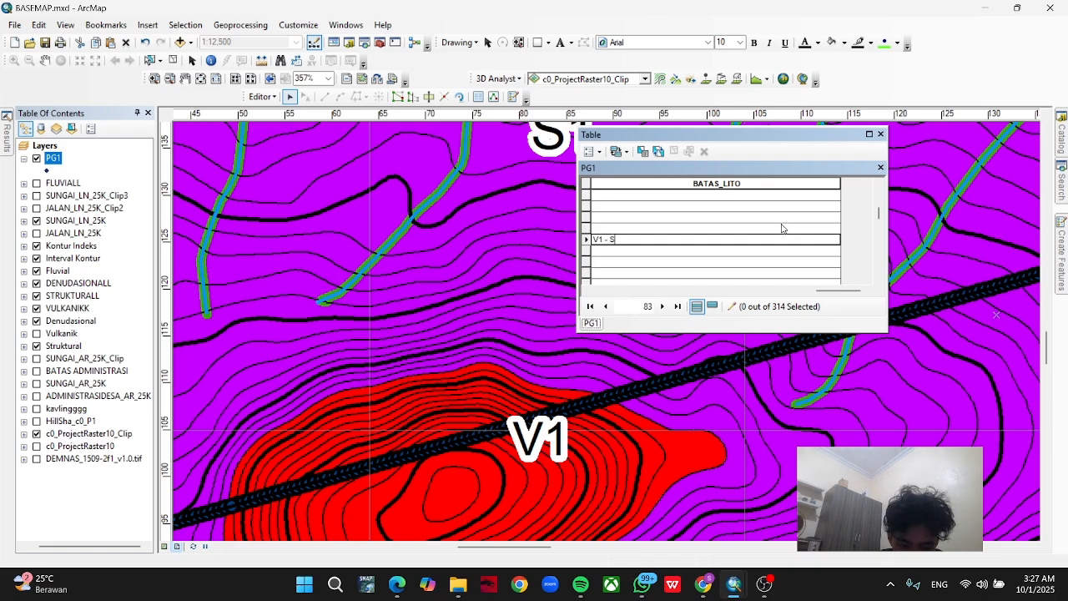
pyautogui.click(705, 292)
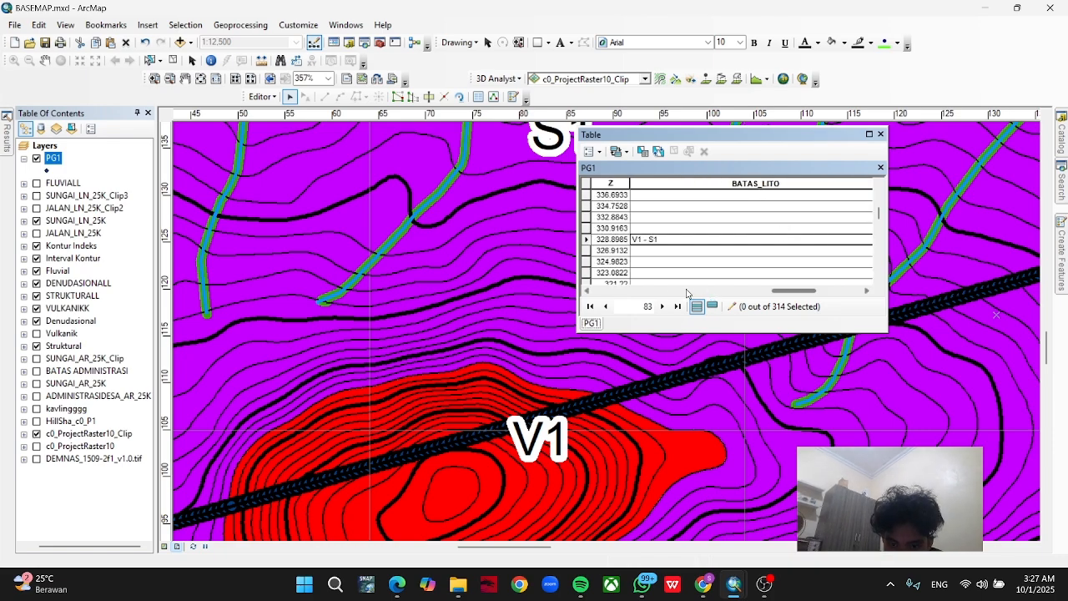
pyautogui.click(678, 291)
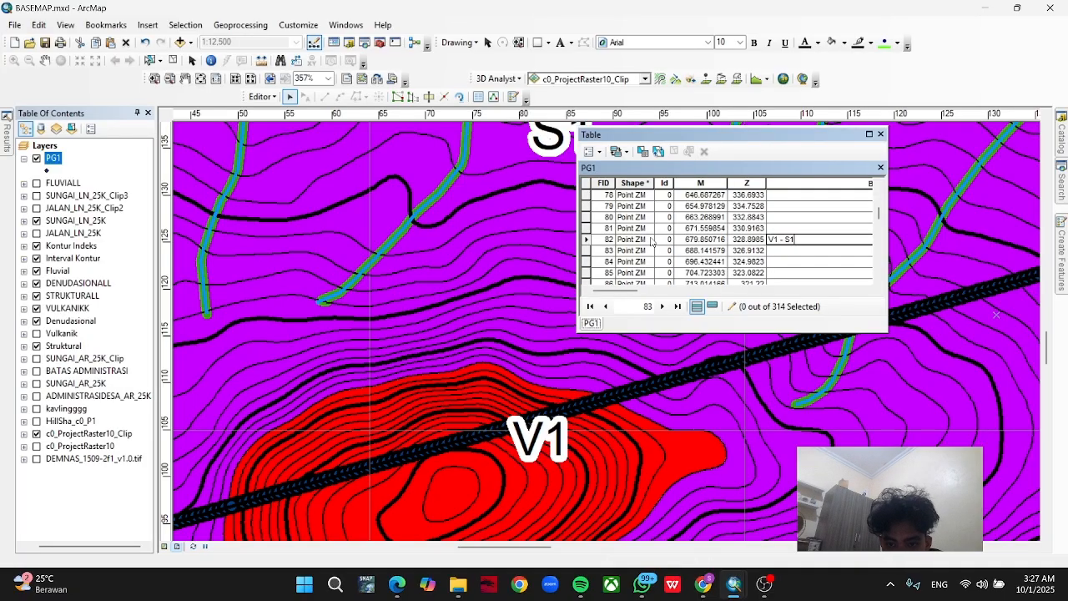
# Flash PG1 record FID 195 to compare it with the boundary between the purple and olive units along the profile line.
pyautogui.scroll(-3, 634, 247)
pyautogui.moveTo(872, 361); pyautogui.dragTo(597, 401)
pyautogui.moveTo(776, 376); pyautogui.dragTo(526, 455)
pyautogui.scroll(-3, 899, 373)
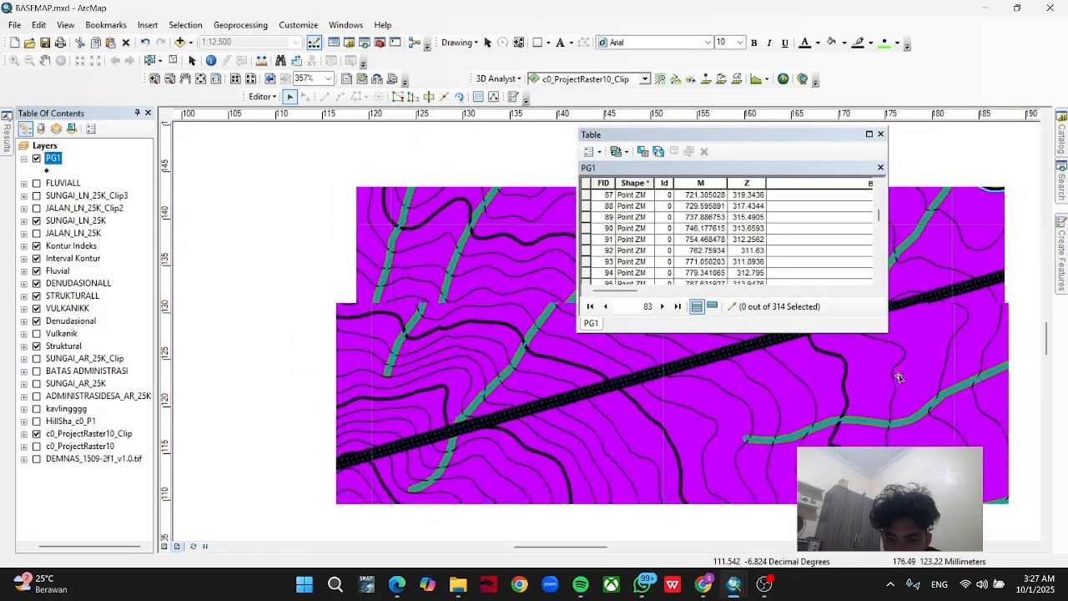
pyautogui.moveTo(960, 354); pyautogui.dragTo(669, 422)
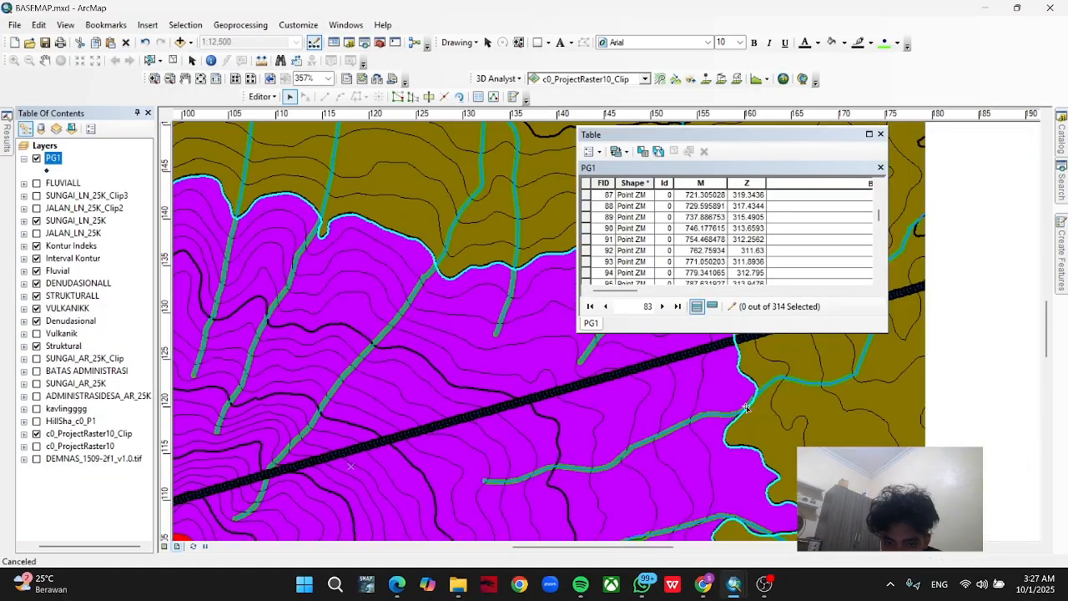
pyautogui.moveTo(853, 420); pyautogui.dragTo(687, 450)
pyautogui.scroll(-16, 641, 278)
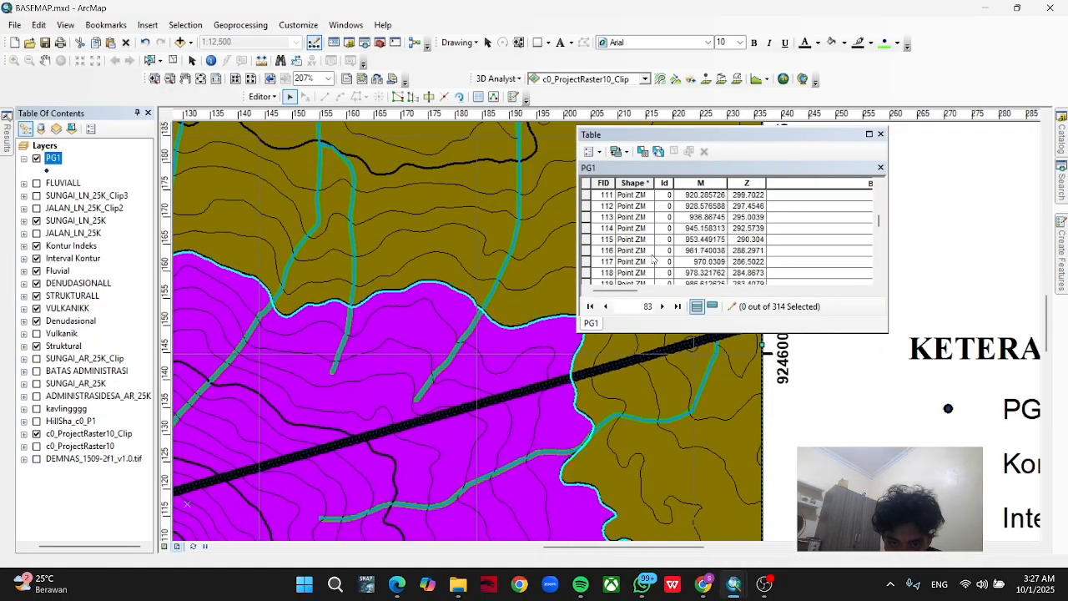
pyautogui.scroll(-18, 604, 264)
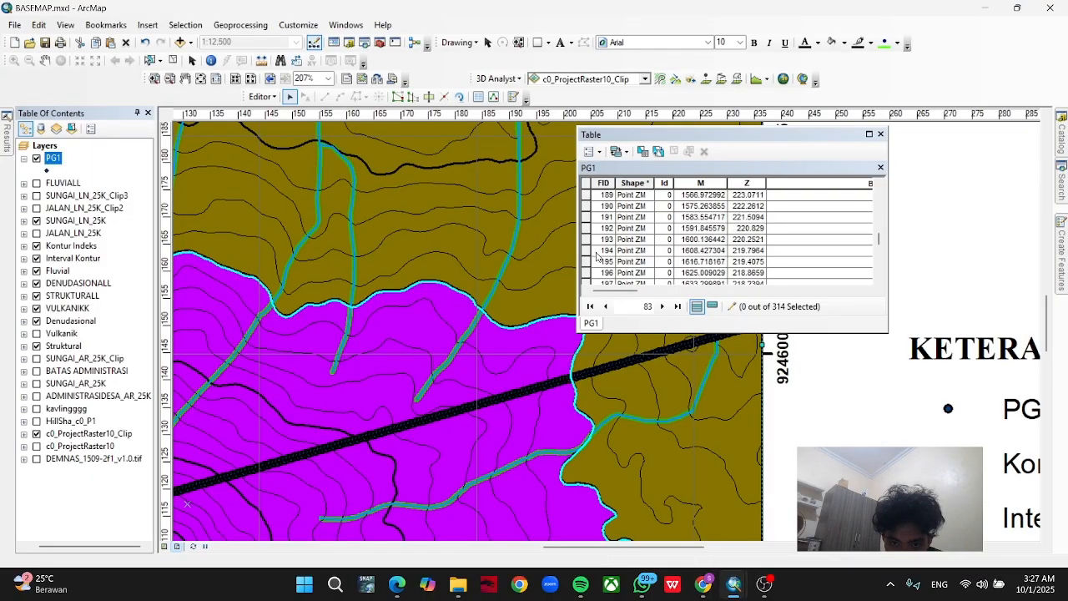
pyautogui.rightClick(587, 262)
pyautogui.click(608, 267)
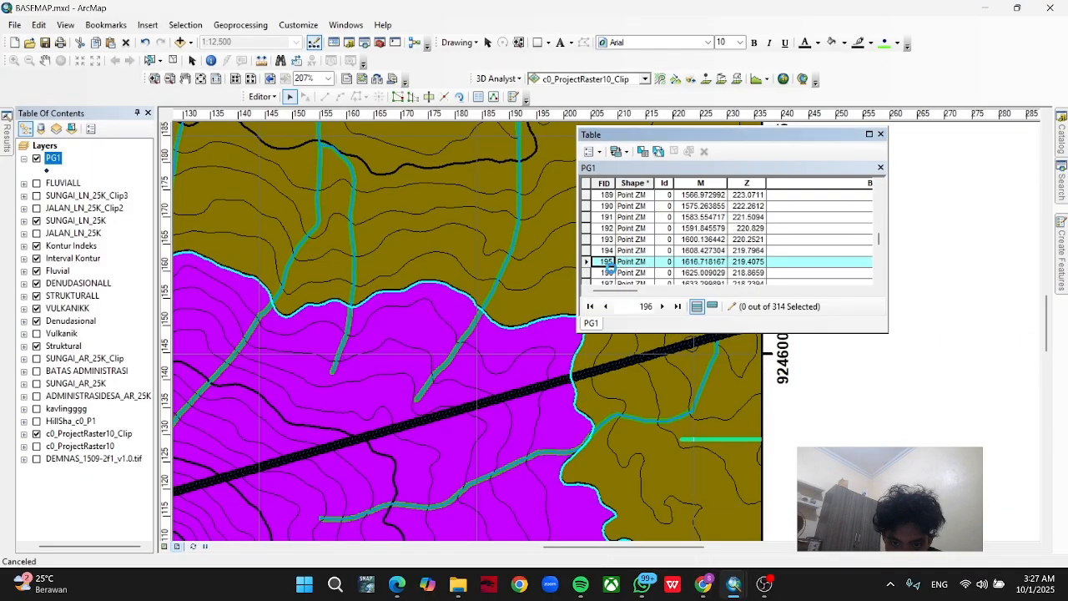
# Flash PG1 records FID 237 and FID 264 to compare their positions with the purple-olive unit boundary.
pyautogui.scroll(-14, 605, 269)
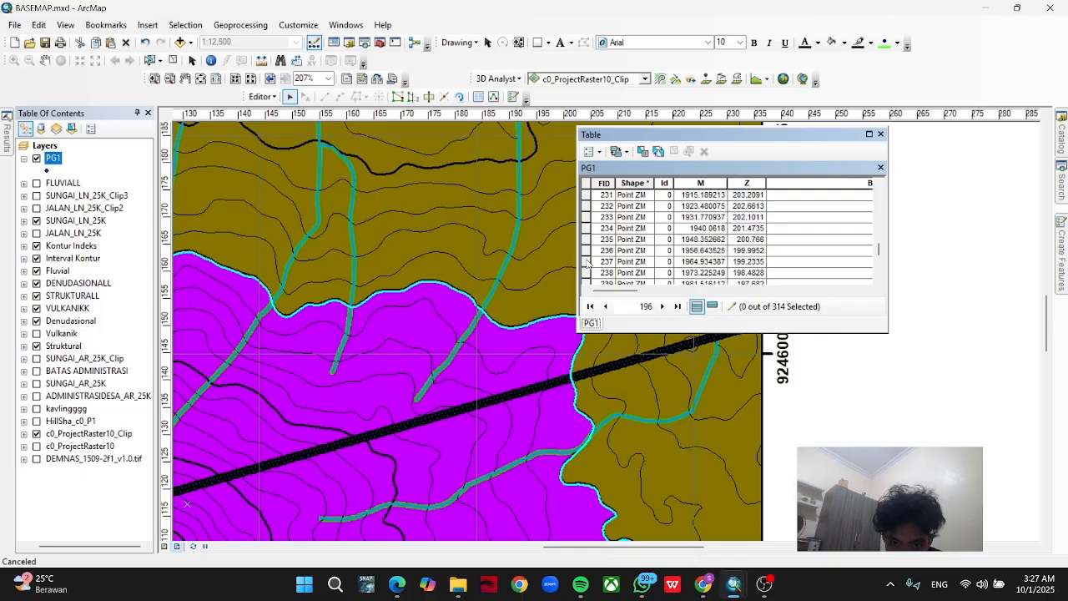
pyautogui.rightClick(587, 262)
pyautogui.click(608, 268)
pyautogui.scroll(-6, 598, 272)
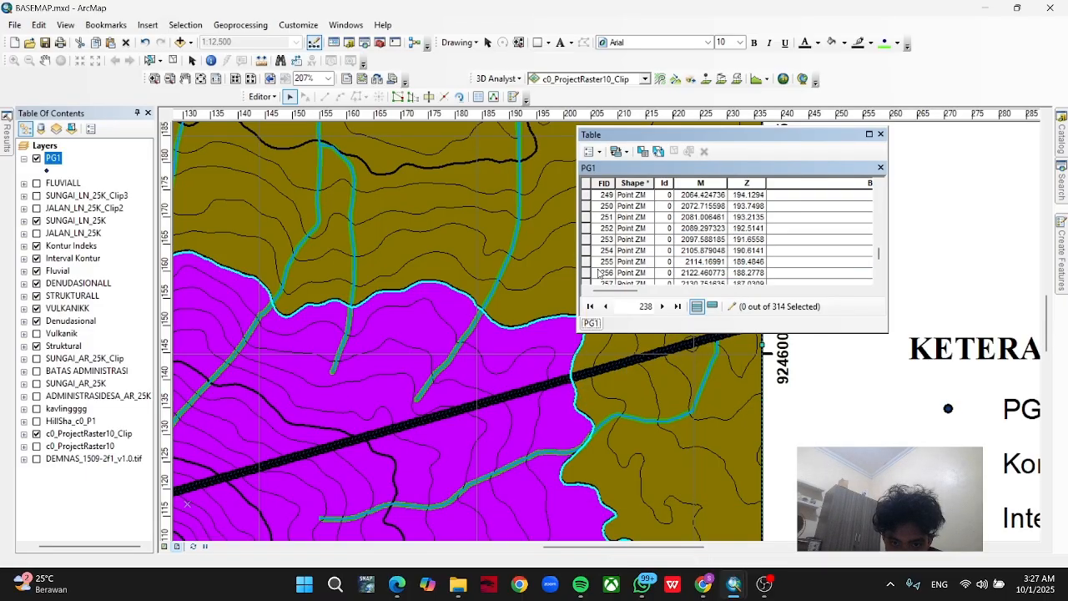
pyautogui.scroll(-3, 598, 272)
pyautogui.rightClick(586, 260)
pyautogui.click(597, 267)
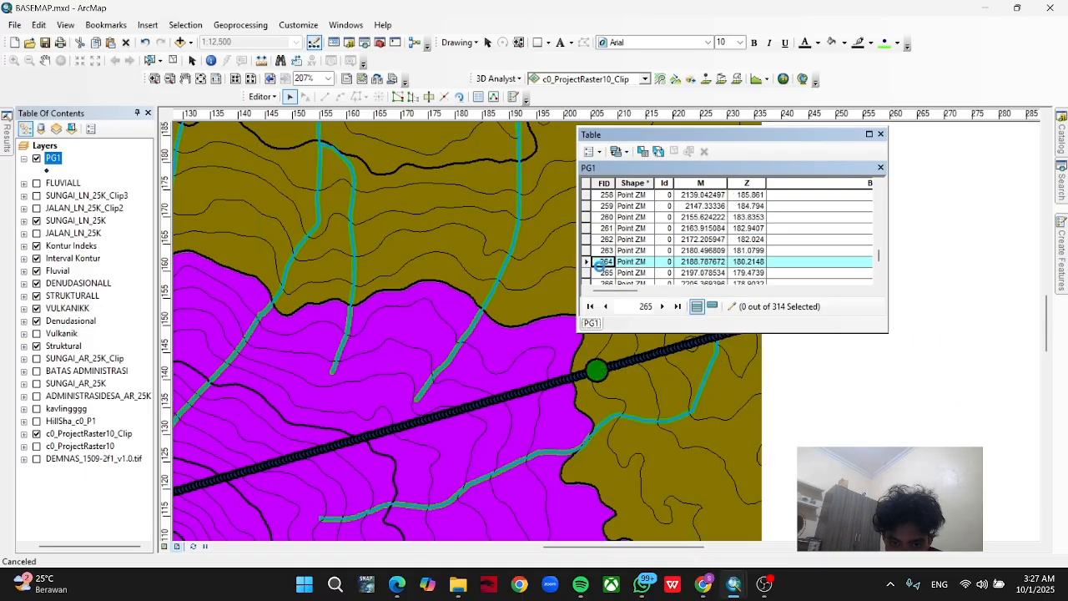
# Flash PG1 records FID 253, FID 261 and FID 258 to find the point on the purple-olive unit boundary.
pyautogui.scroll(3, 588, 261)
pyautogui.rightClick(585, 245)
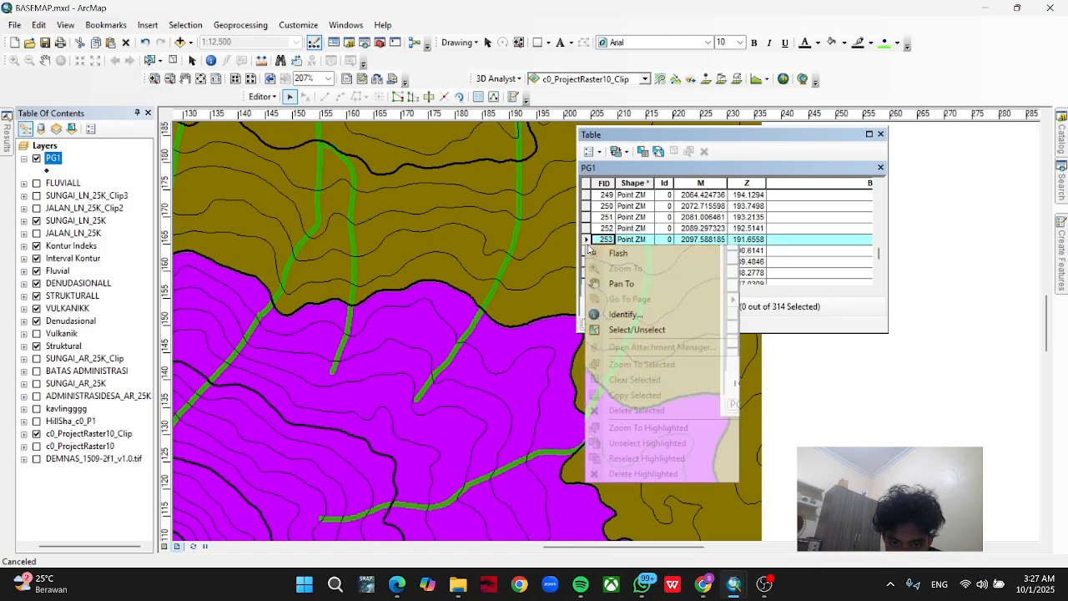
pyautogui.click(608, 250)
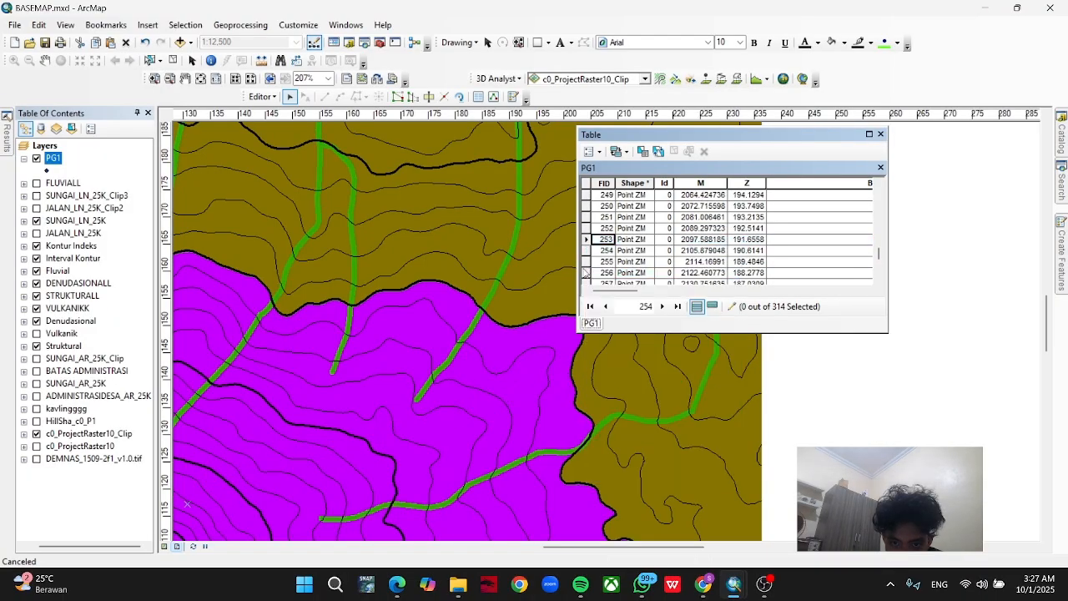
pyautogui.scroll(-2, 586, 272)
pyautogui.rightClick(586, 261)
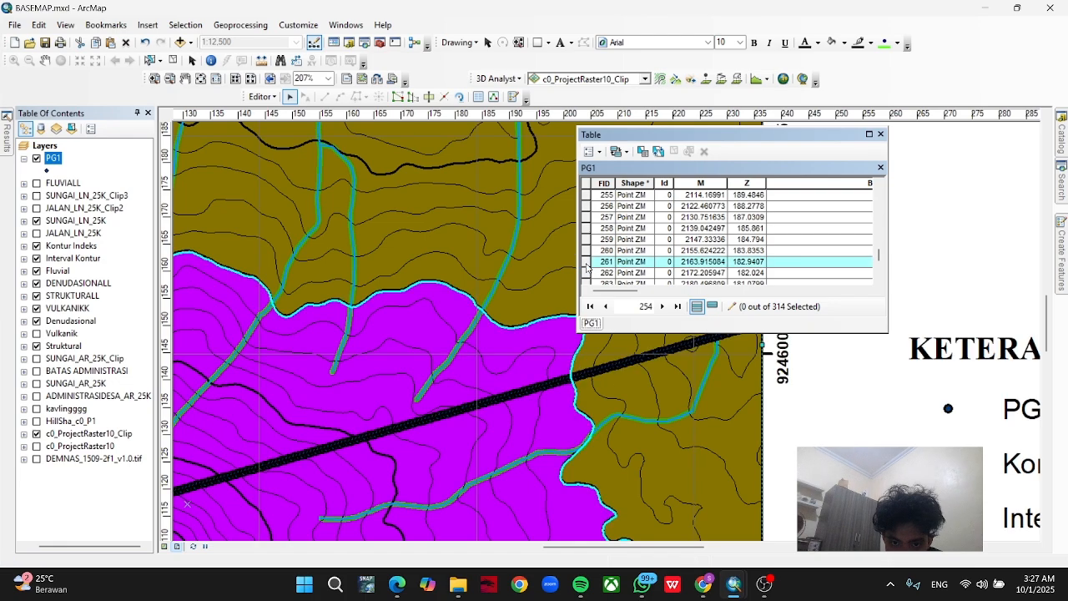
pyautogui.click(597, 268)
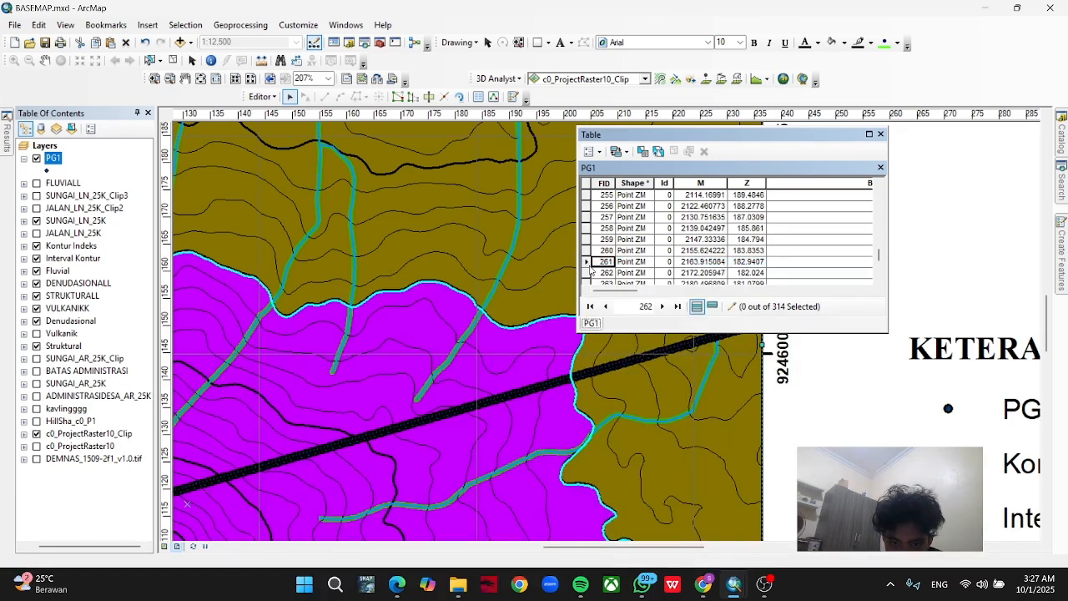
pyautogui.scroll(2, 589, 263)
pyautogui.scroll(-1, 589, 263)
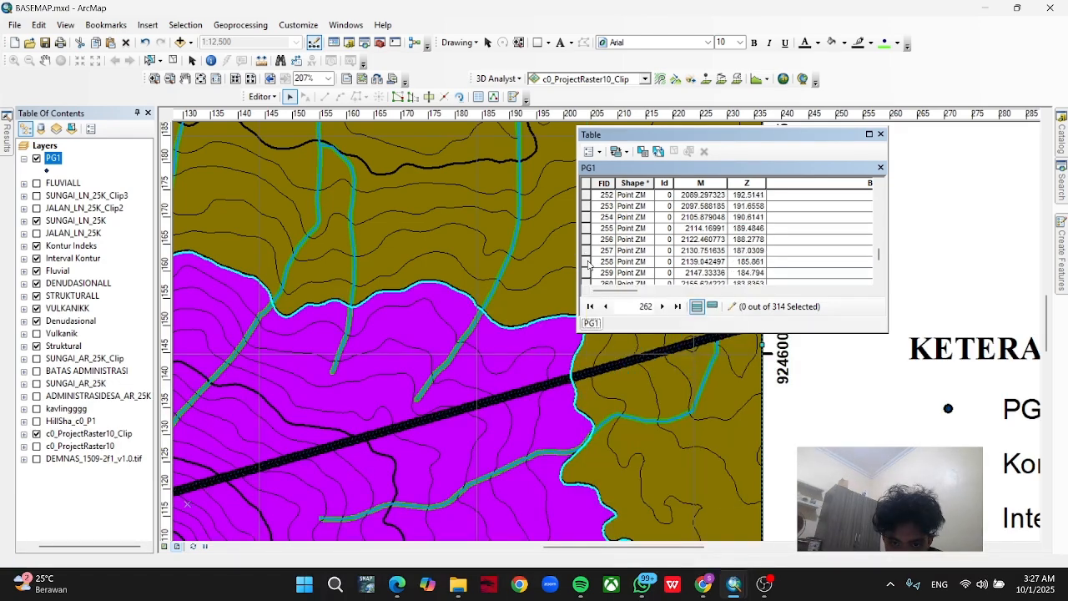
pyautogui.rightClick(586, 261)
pyautogui.click(597, 270)
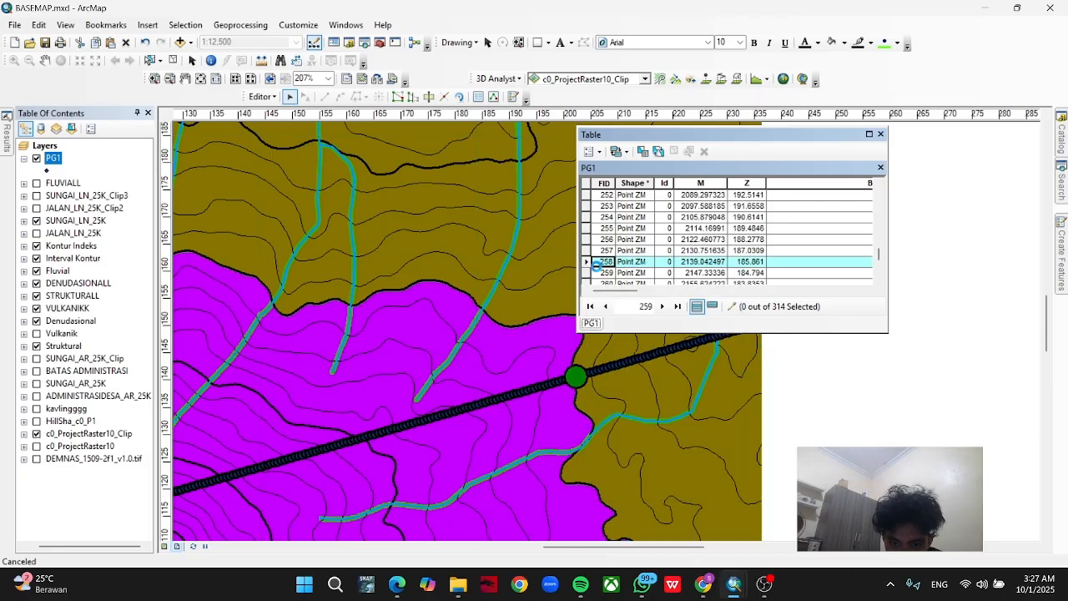
# Set the BATAS_LITO value of PG1 record FID 258 to "S1 - D1" and save the edits.
pyautogui.hscroll(5, 768, 262)
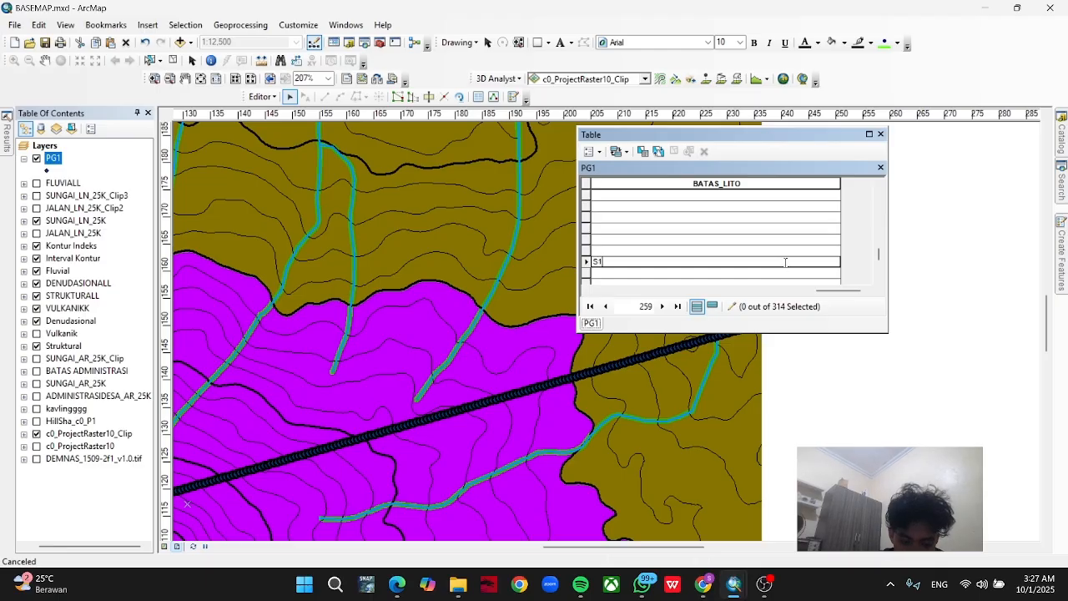
pyautogui.write('S1 - D1')
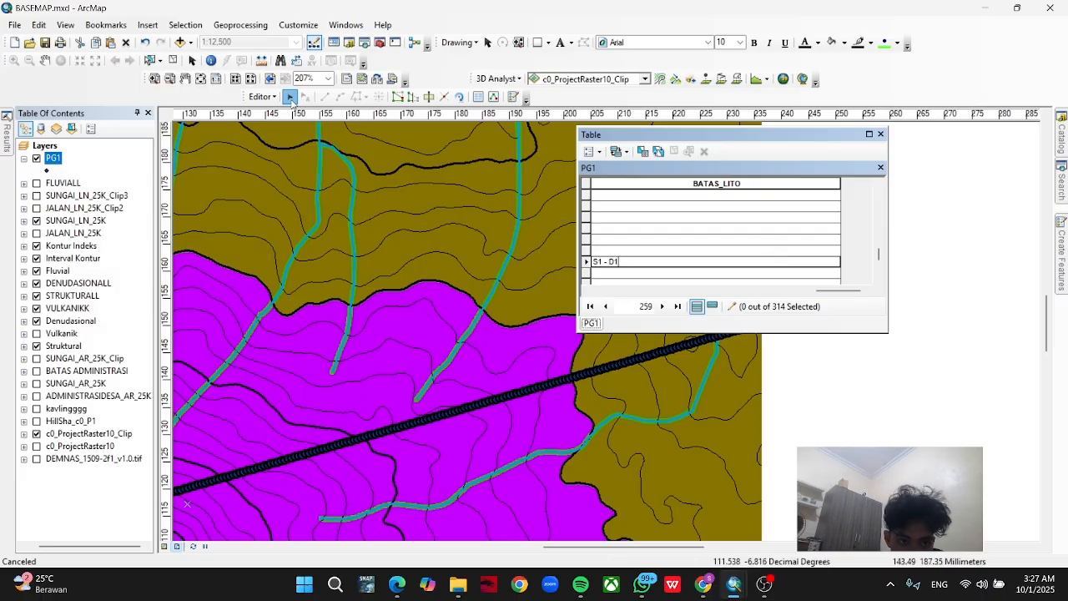
pyautogui.click(261, 96)
pyautogui.click(302, 146)
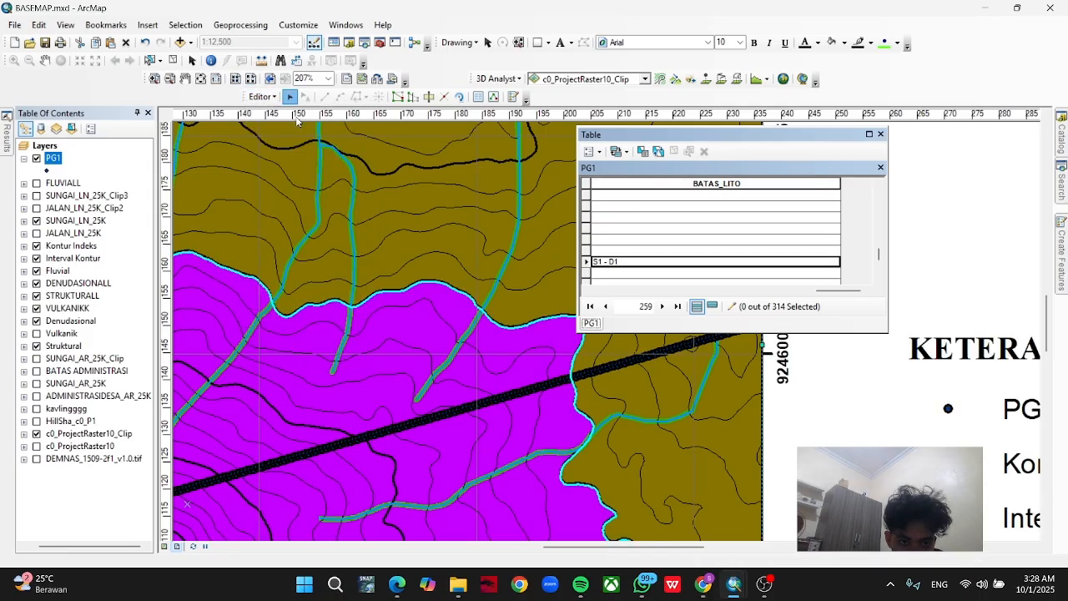
# End the edit session and set up an export of all PG1 table records into the "buat tutor" folder.
pyautogui.click(271, 98)
pyautogui.click(287, 126)
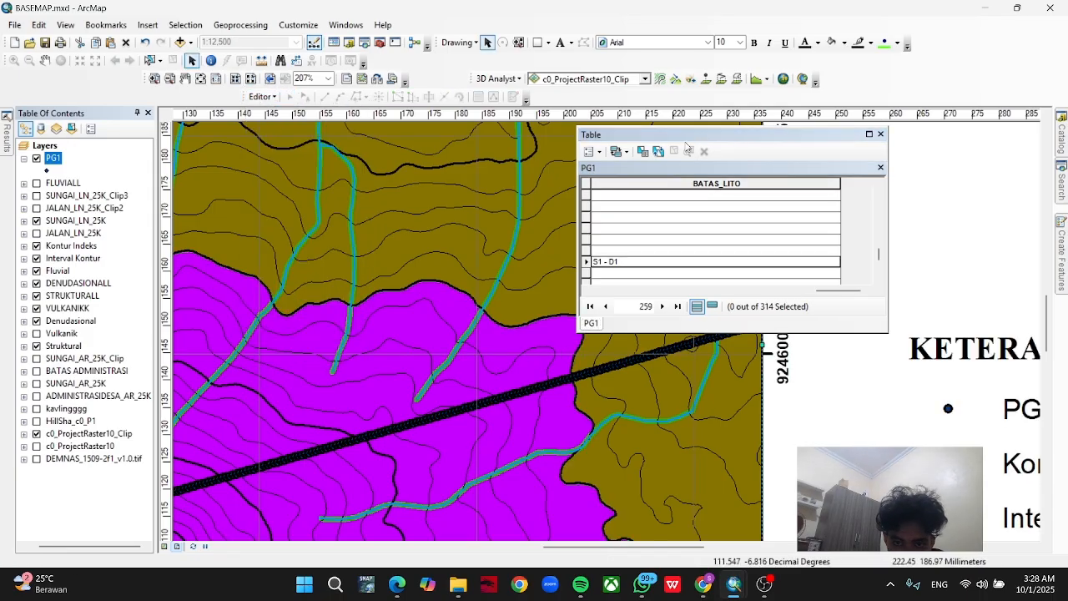
pyautogui.click(597, 154)
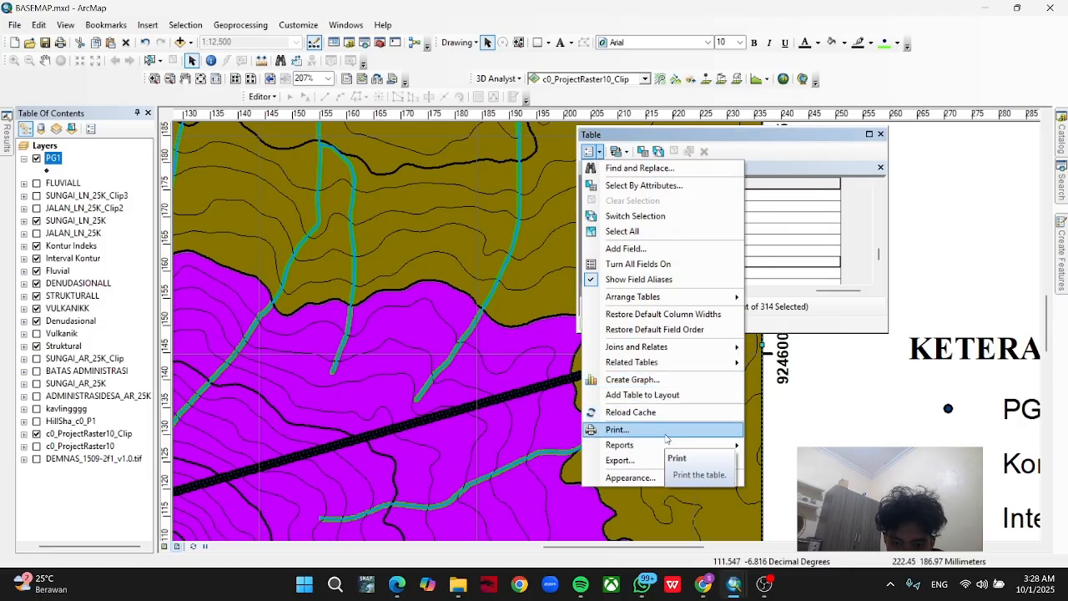
pyautogui.click(621, 460)
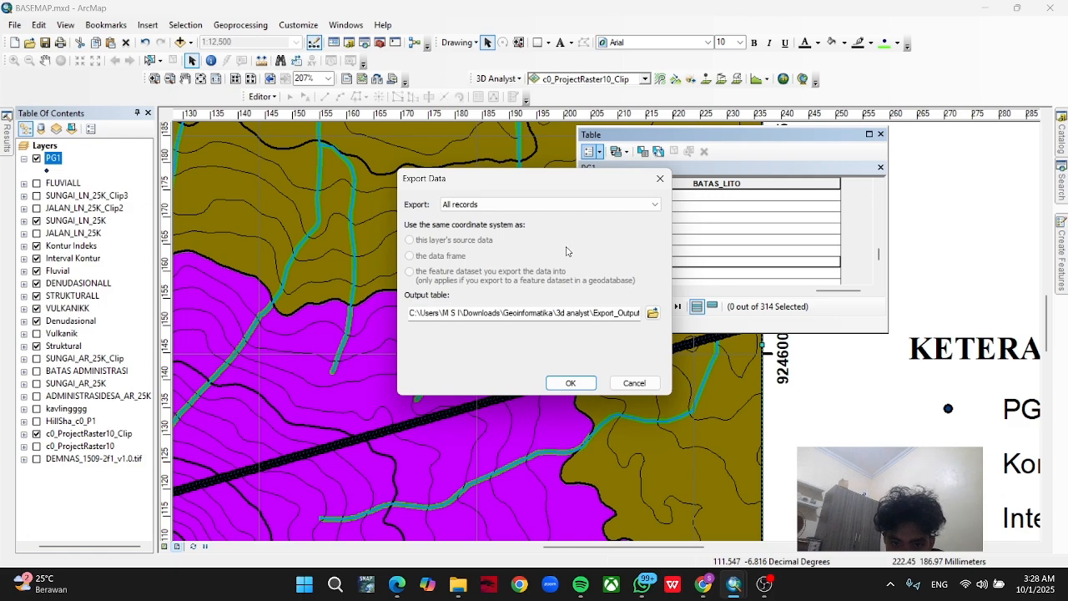
pyautogui.click(652, 313)
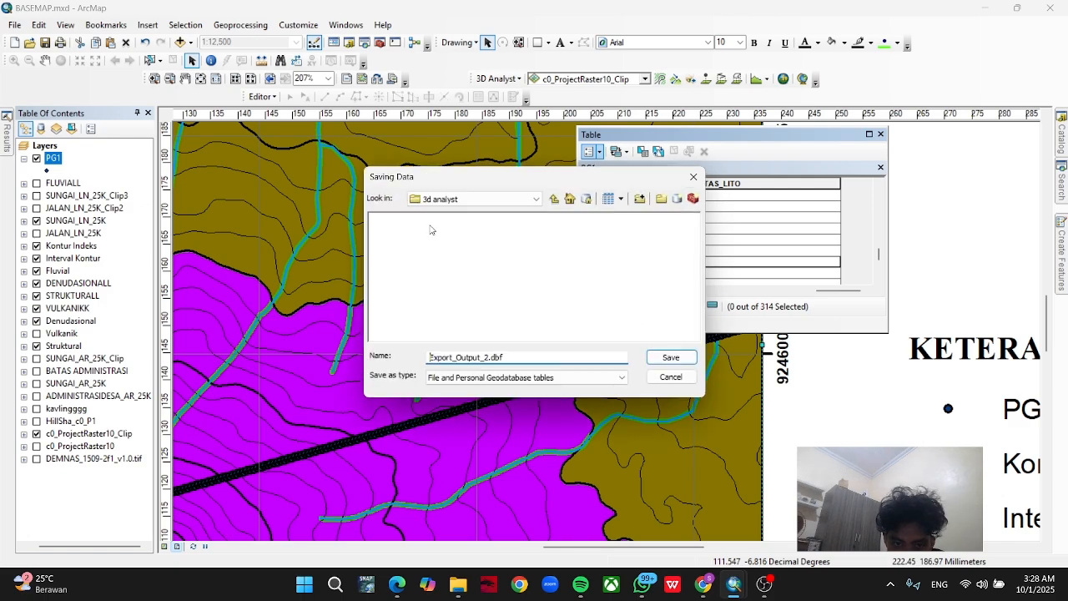
pyautogui.click(506, 199)
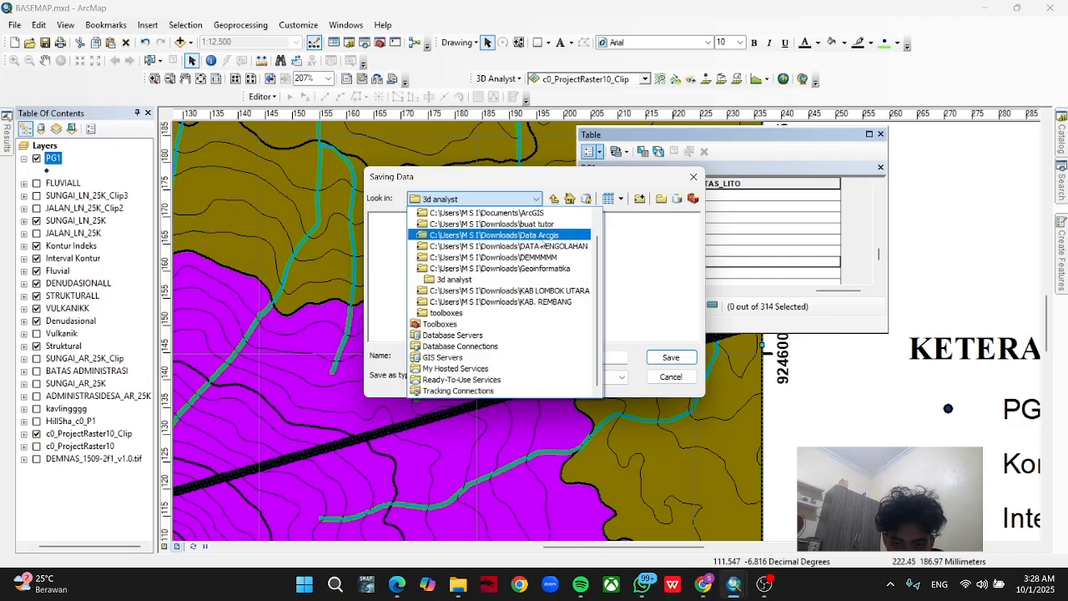
pyautogui.click(545, 224)
pyautogui.click(417, 223)
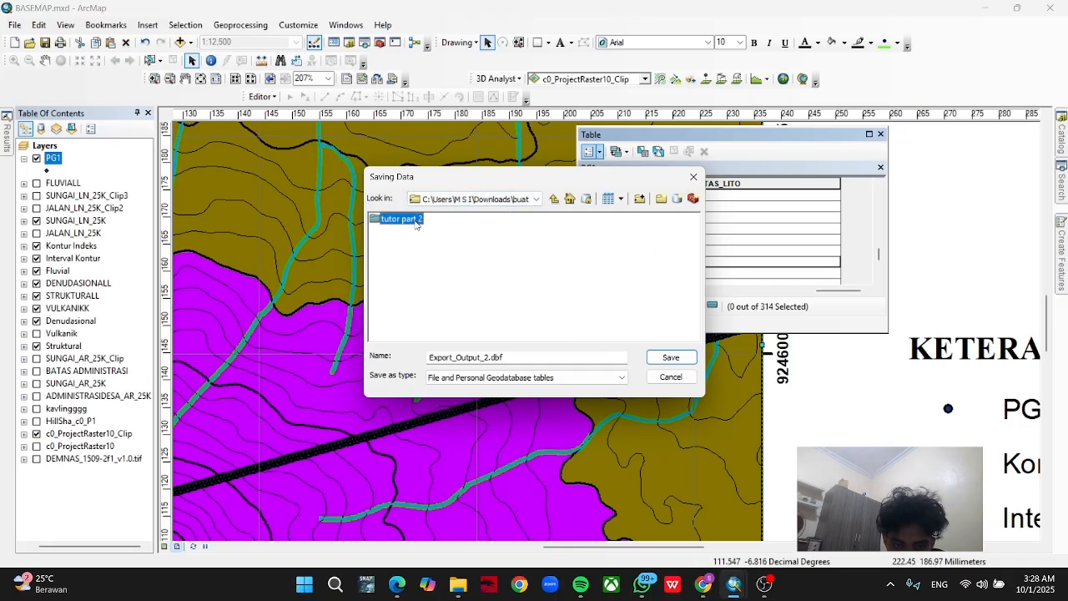
pyautogui.click(417, 223)
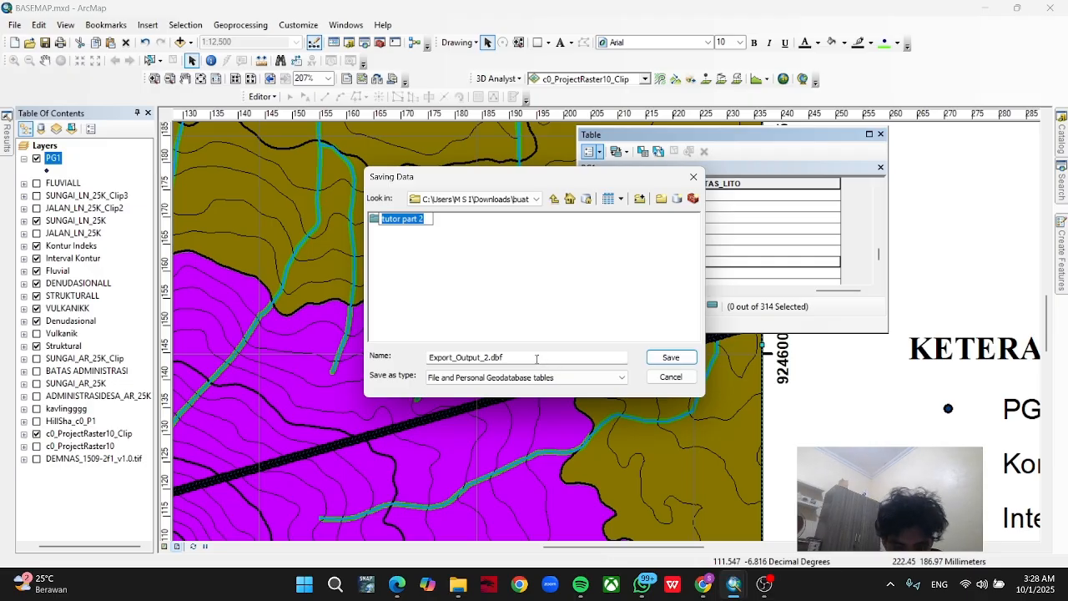
# Export the records as the text file Export_Output_2.txt, add it to the map and close the PG1 table.
pyautogui.click(537, 358)
pyautogui.doubleClick(536, 359)
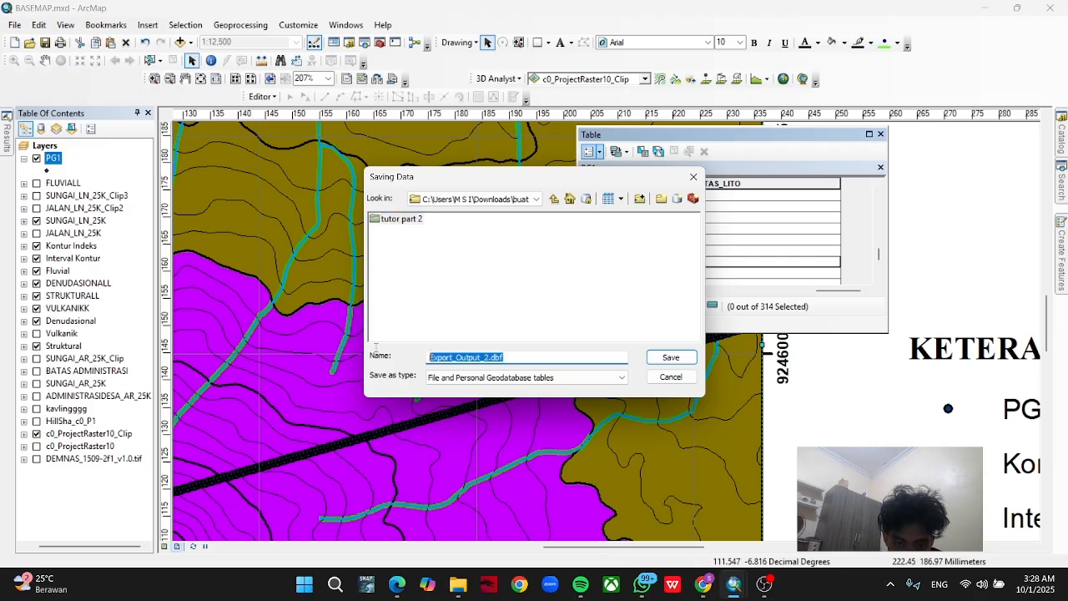
pyautogui.click(543, 339)
pyautogui.click(549, 378)
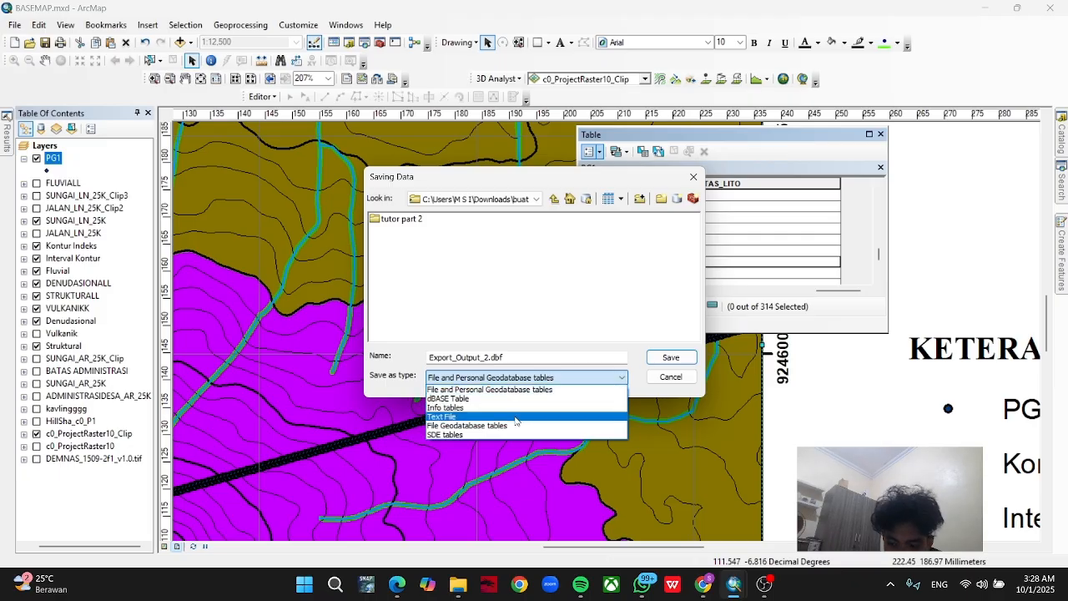
pyautogui.click(515, 417)
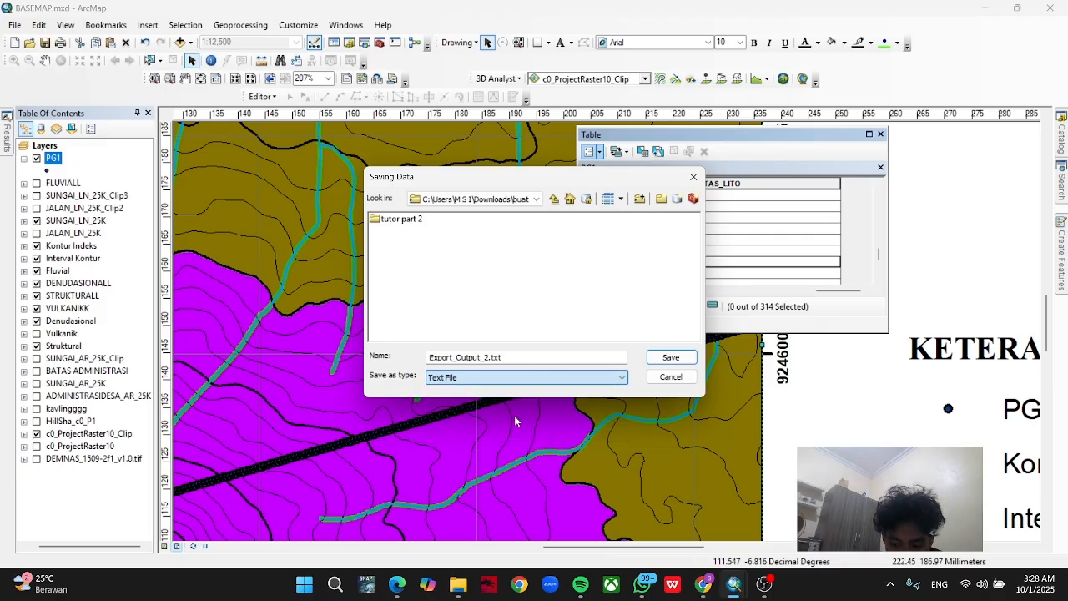
pyautogui.click(670, 357)
pyautogui.click(572, 381)
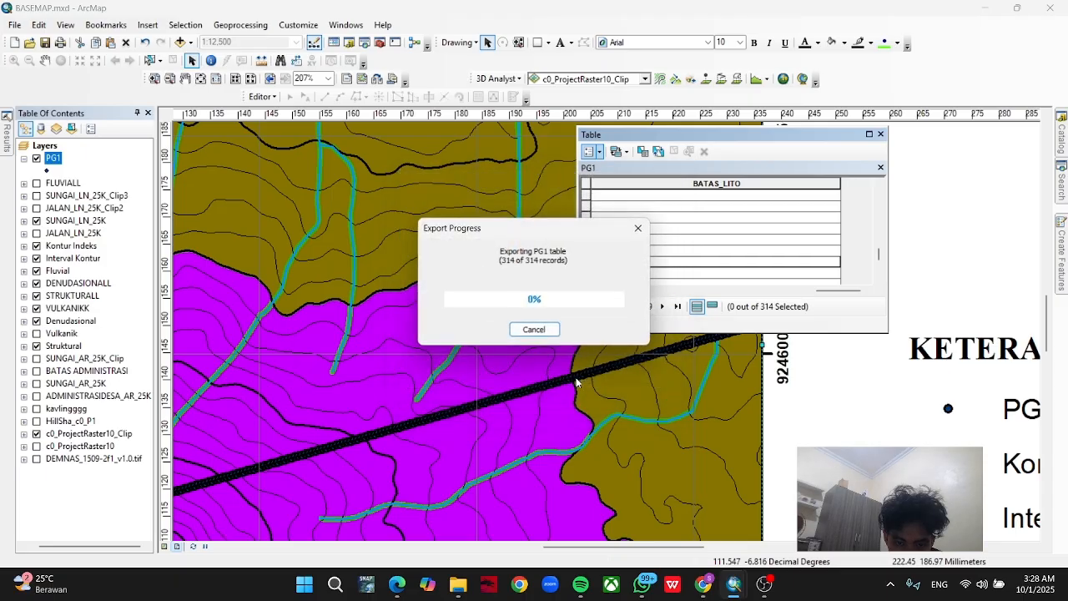
pyautogui.click(574, 342)
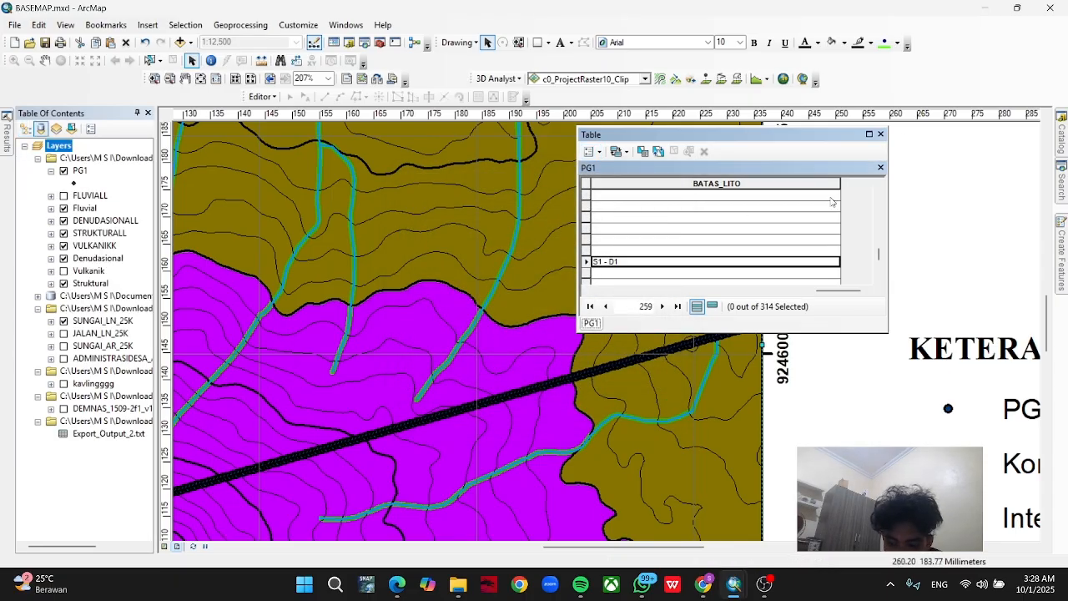
pyautogui.click(880, 133)
# Insert a new data frame into the map layout.
pyautogui.moveTo(673, 302); pyautogui.dragTo(786, 257)
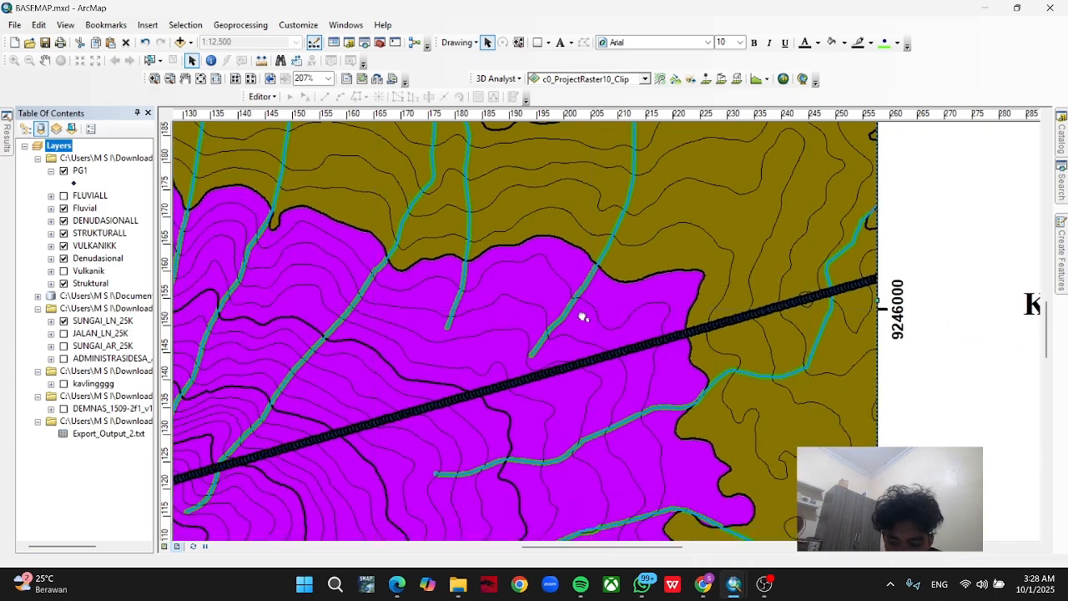
pyautogui.scroll(10, 542, 320)
pyautogui.scroll(5, 406, 347)
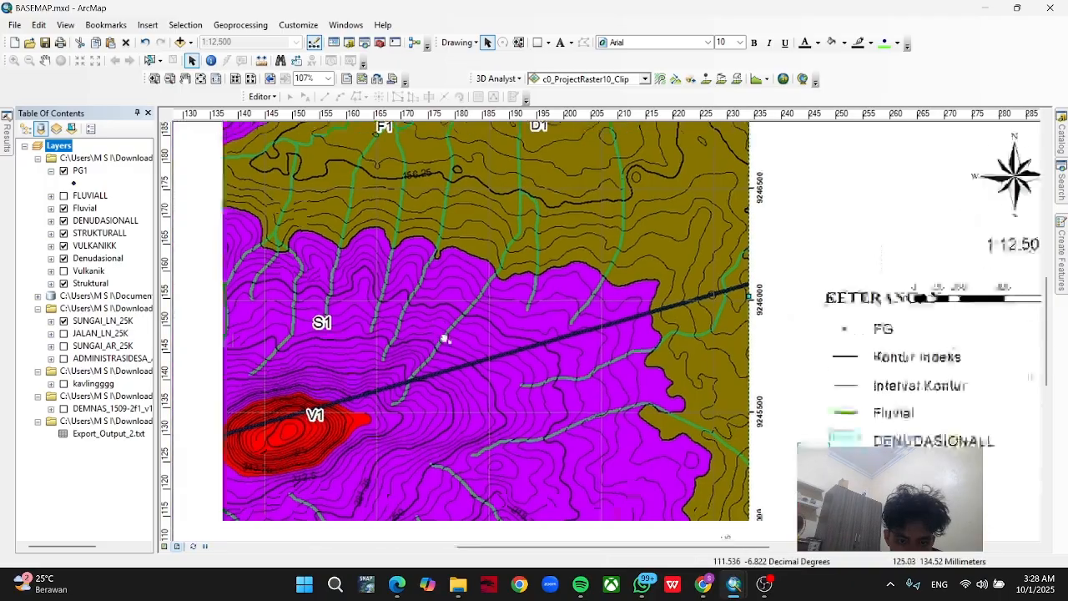
pyautogui.click(146, 27)
pyautogui.click(162, 55)
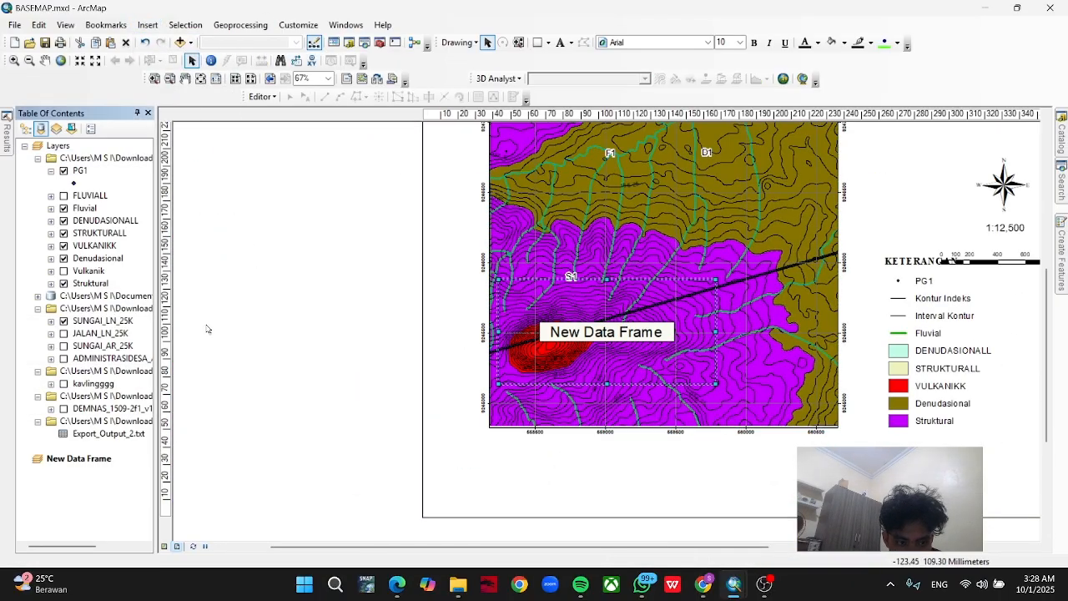
# Rename the new data frame "PENAMPANG GEOMORF" and move it off the map onto the empty area beside the page.
pyautogui.click(96, 459)
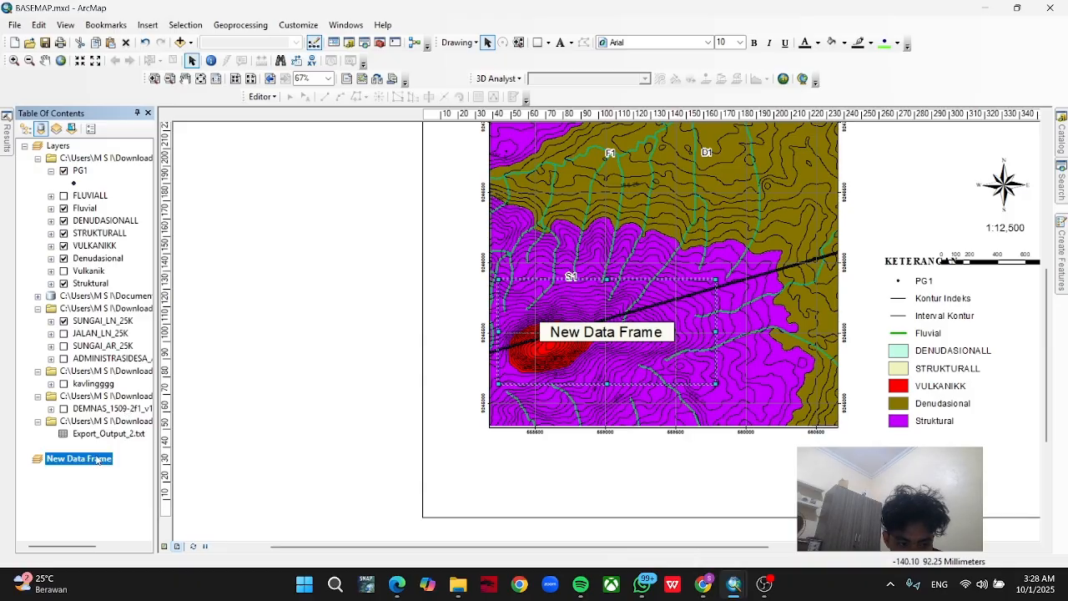
pyautogui.click(98, 459)
pyautogui.moveTo(108, 458); pyautogui.dragTo(24, 446)
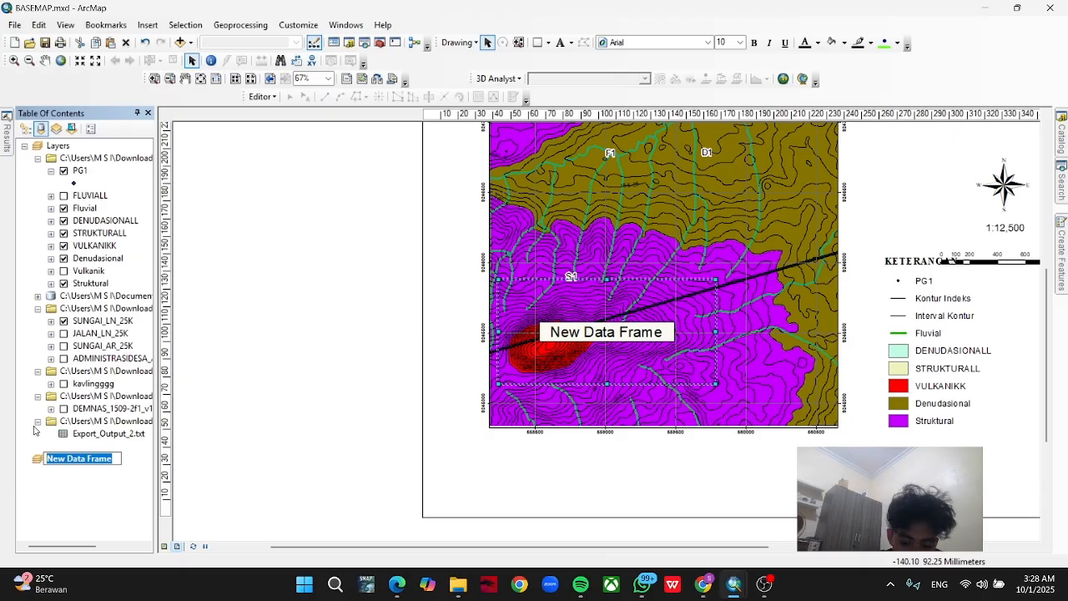
pyautogui.write('PENAMPANG')
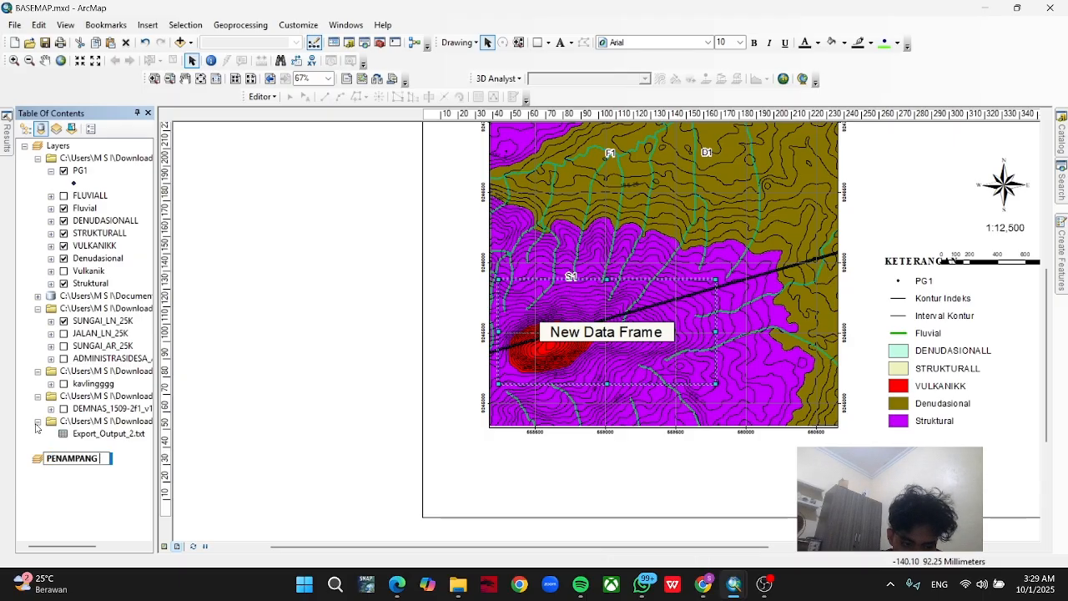
pyautogui.write(' GEOMORF')
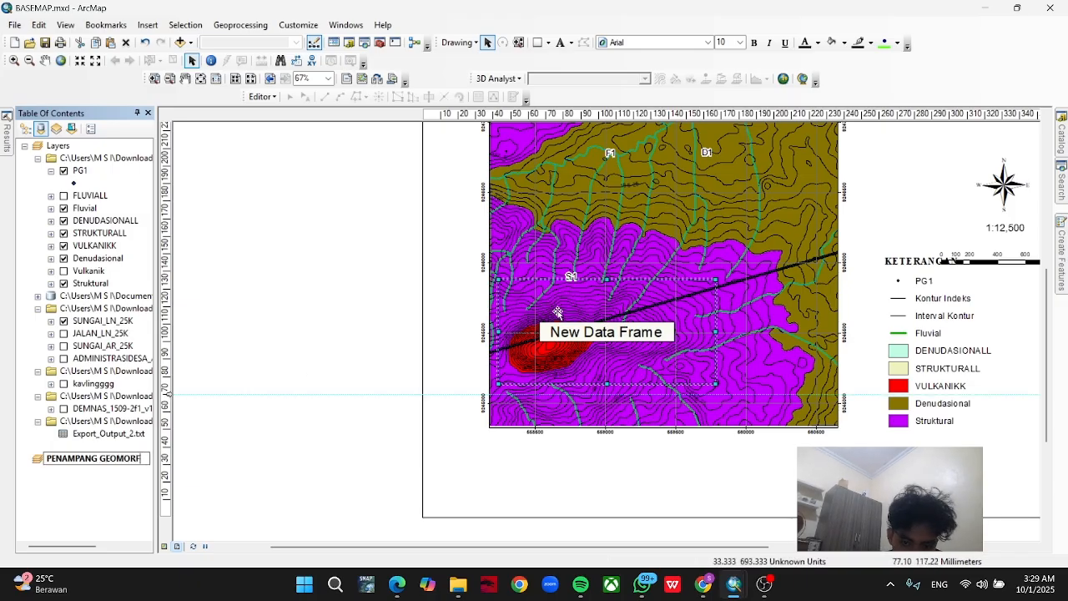
pyautogui.moveTo(573, 328); pyautogui.dragTo(271, 389)
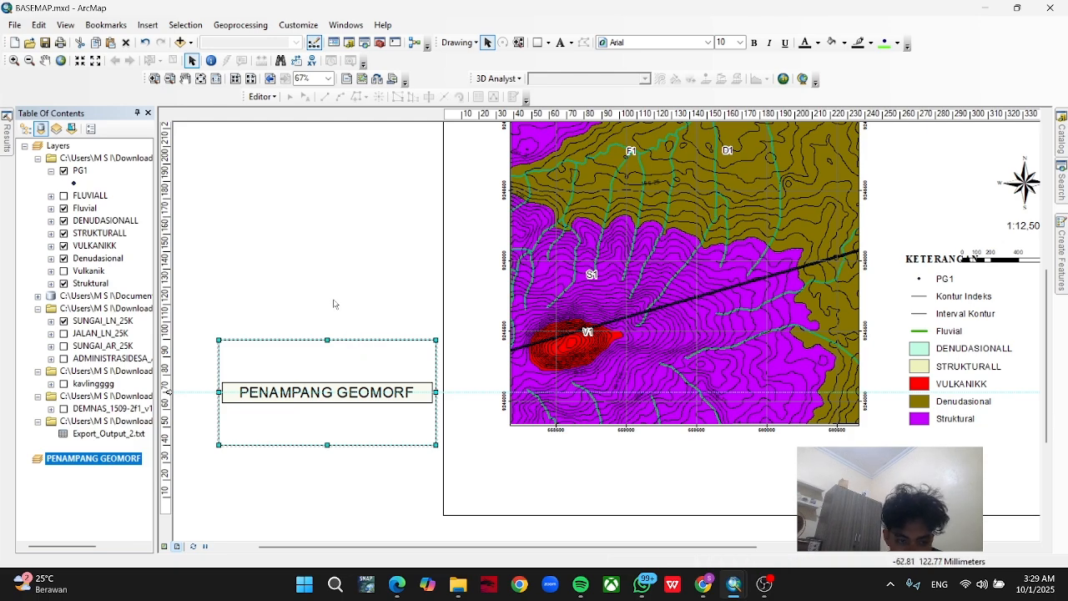
# Refresh the "buat tutor" folder in the Catalog and add its Export_Output_2.txt to the PENAMPANG GEOMORF data frame.
pyautogui.click(1062, 138)
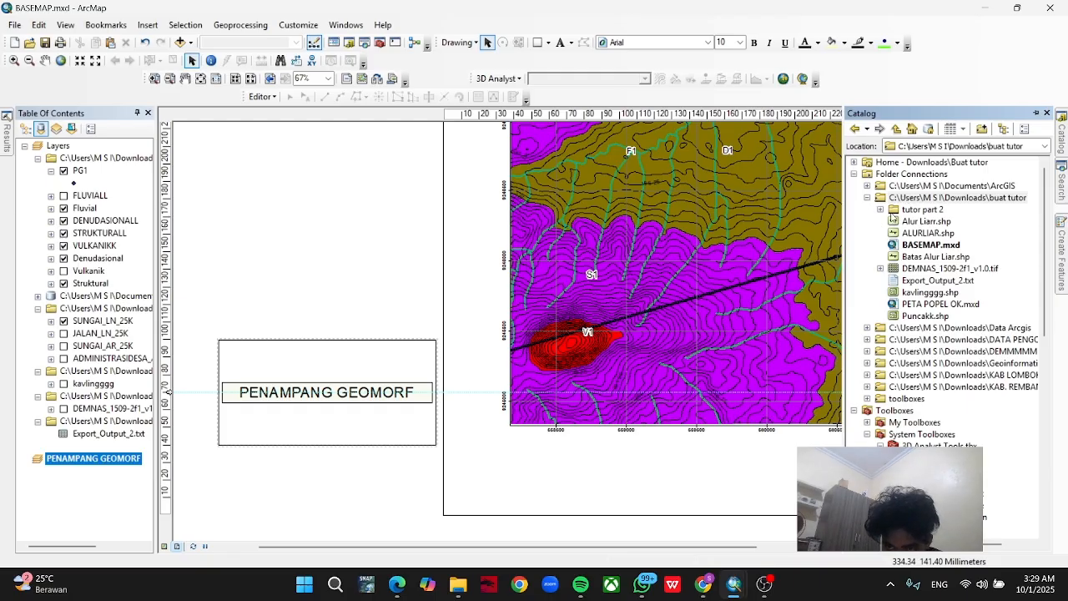
pyautogui.click(890, 198)
pyautogui.rightClick(901, 199)
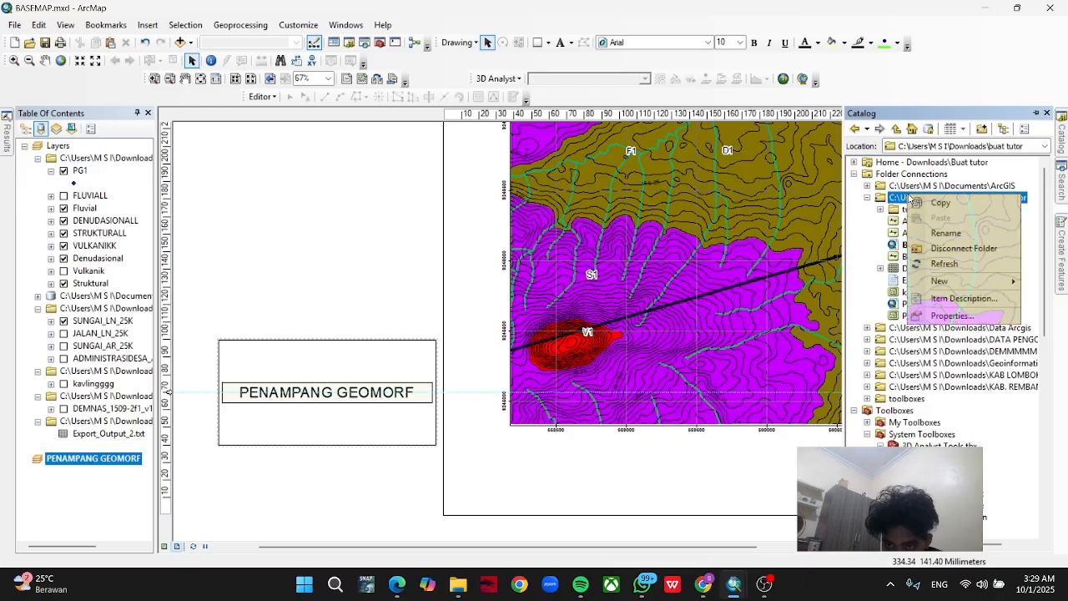
pyautogui.click(946, 261)
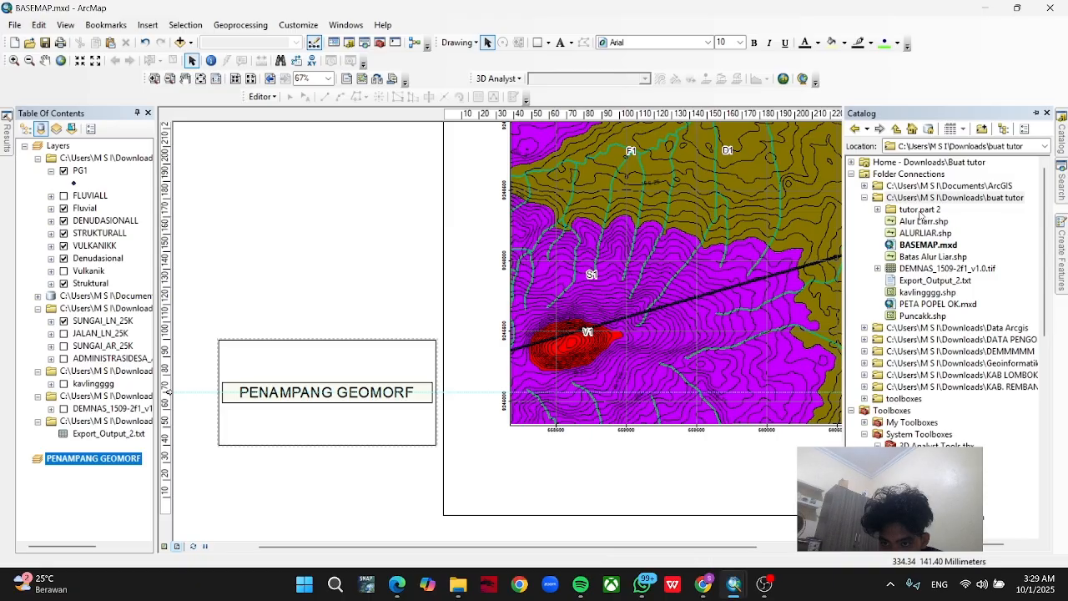
pyautogui.click(879, 211)
pyautogui.scroll(-1, 947, 257)
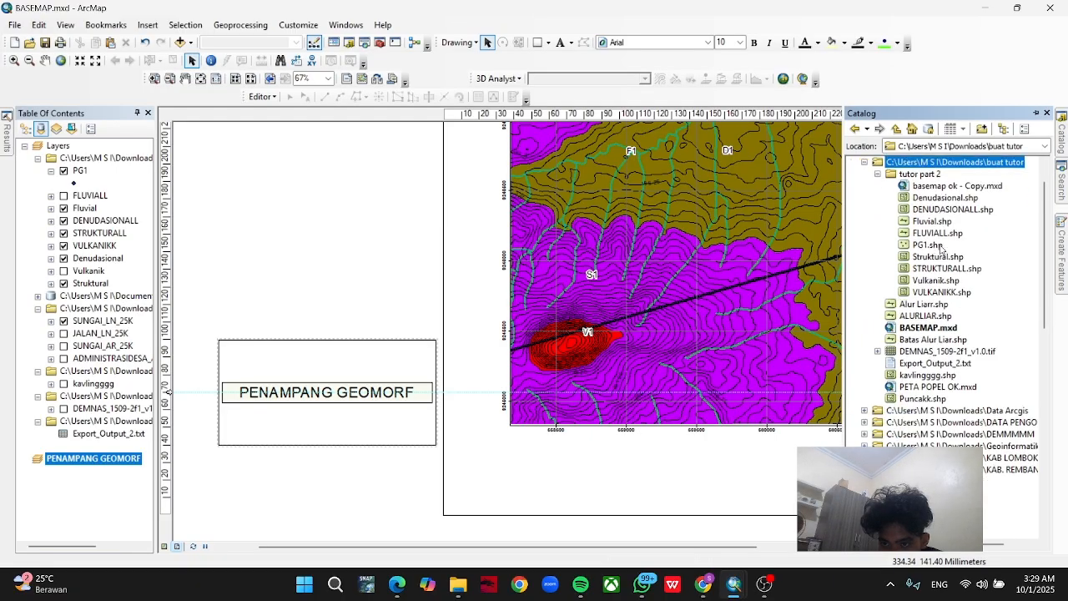
pyautogui.scroll(1, 941, 301)
pyautogui.scroll(-1, 941, 301)
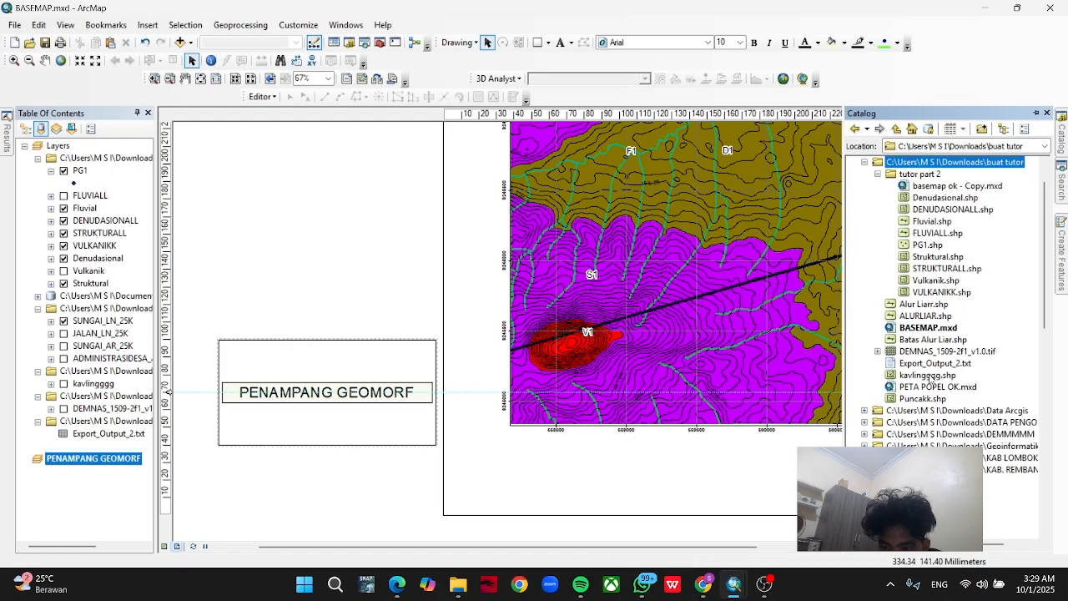
pyautogui.click(936, 363)
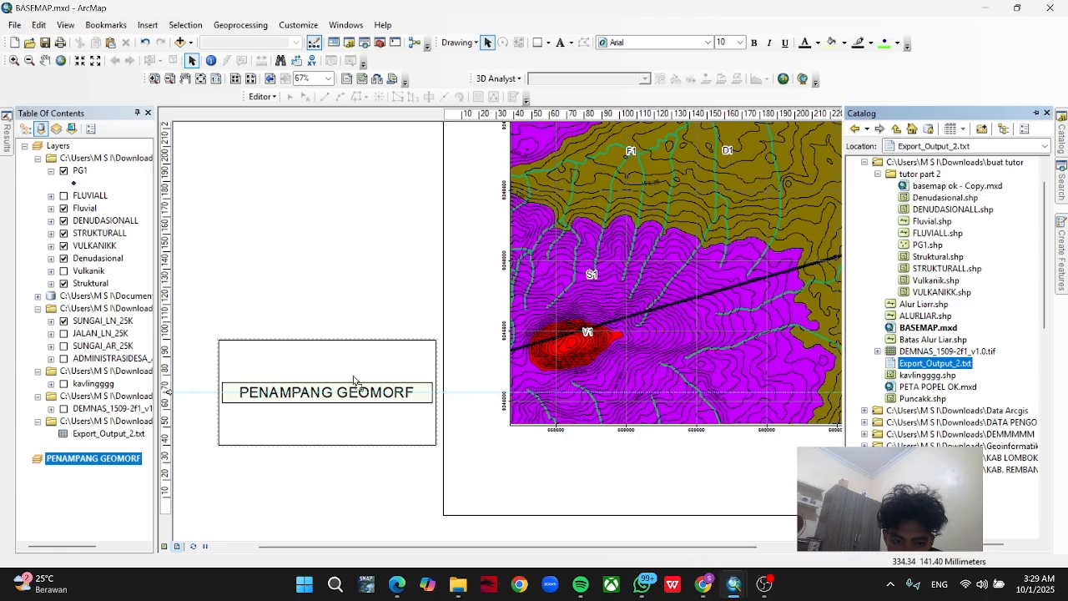
pyautogui.click(118, 460)
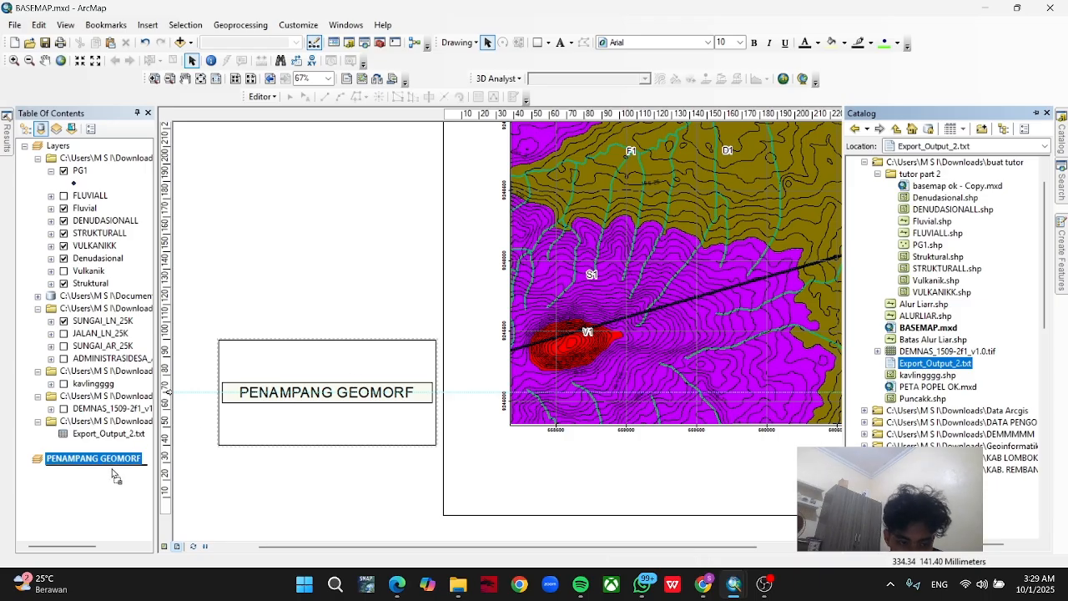
pyautogui.moveTo(115, 475); pyautogui.dragTo(117, 476)
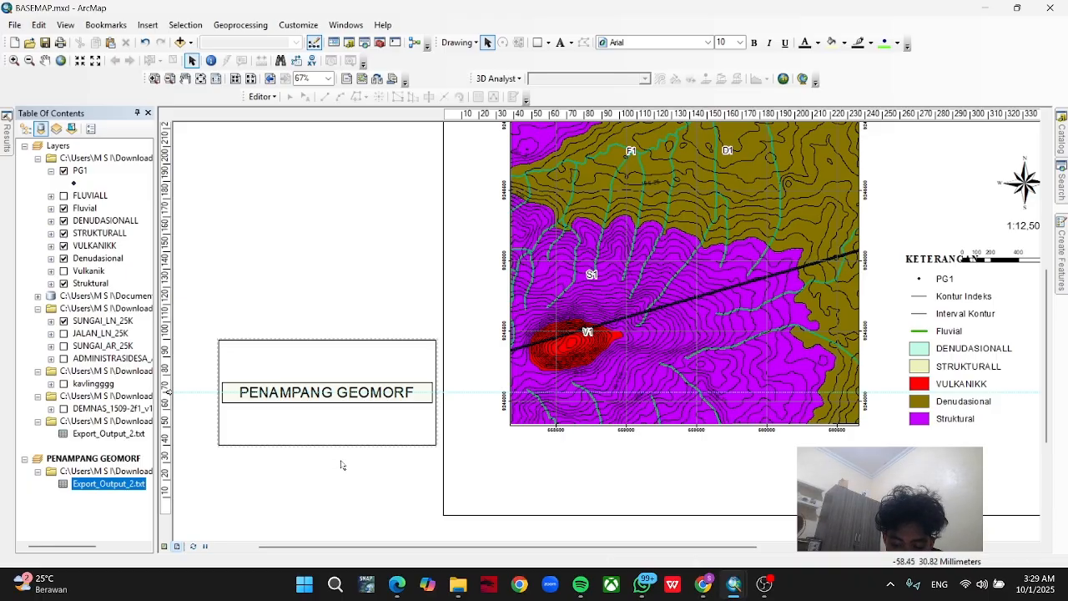
# Set up Display XY Data for Export_Output_2.txt in PENAMPANG GEOMORF with M as X field and Z as Y field.
pyautogui.rightClick(126, 487)
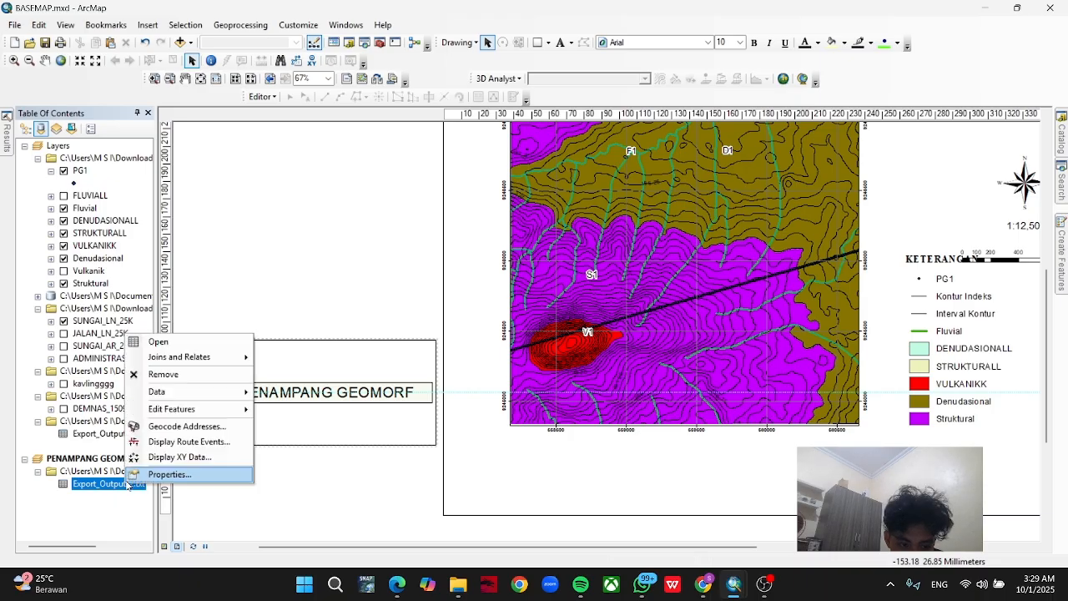
pyautogui.click(179, 457)
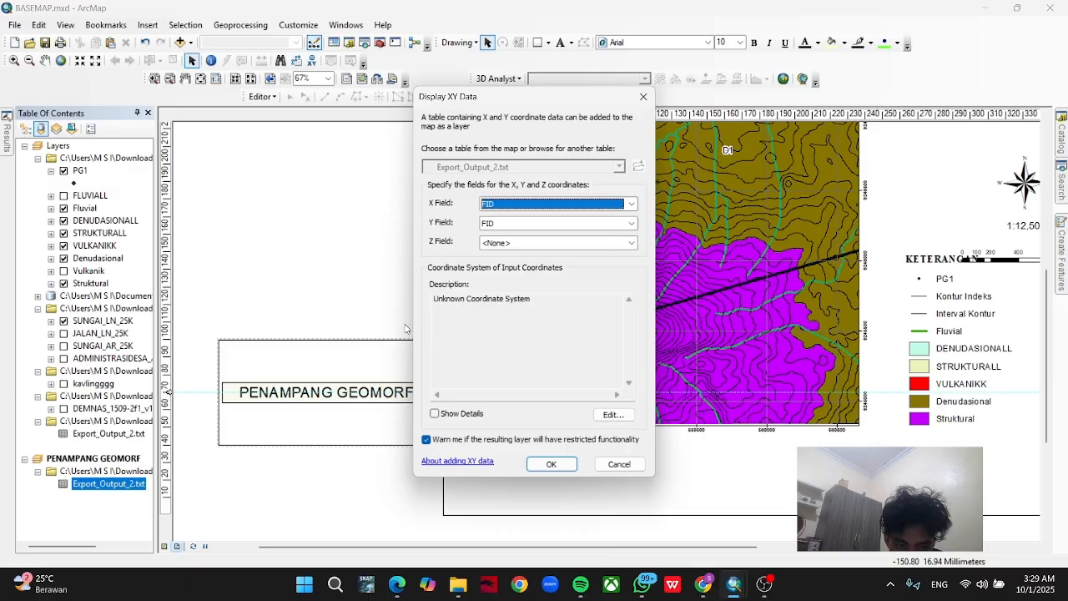
pyautogui.click(564, 205)
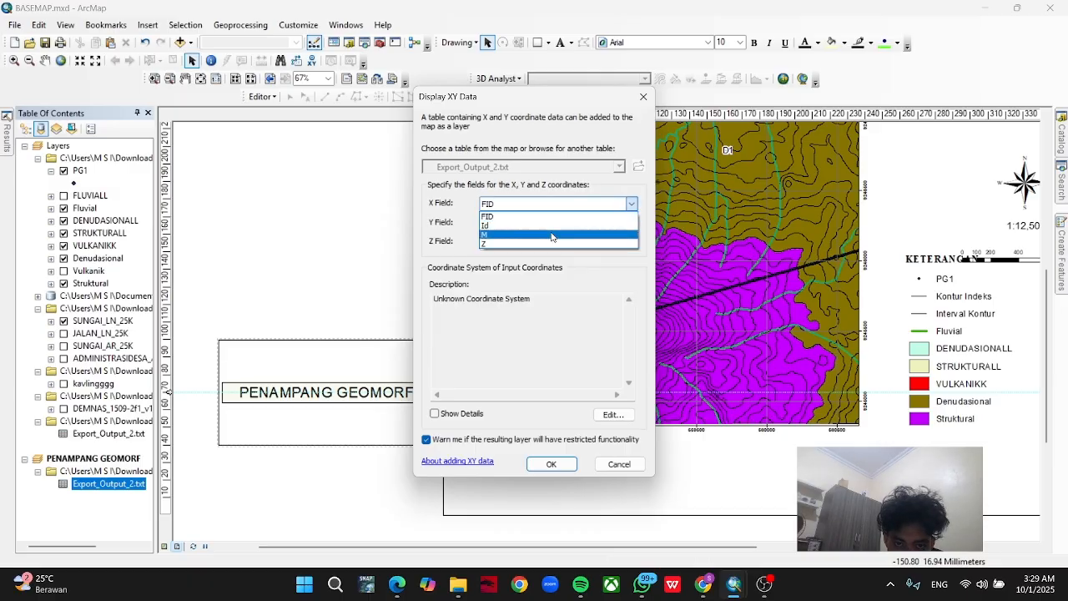
pyautogui.click(550, 235)
pyautogui.click(552, 222)
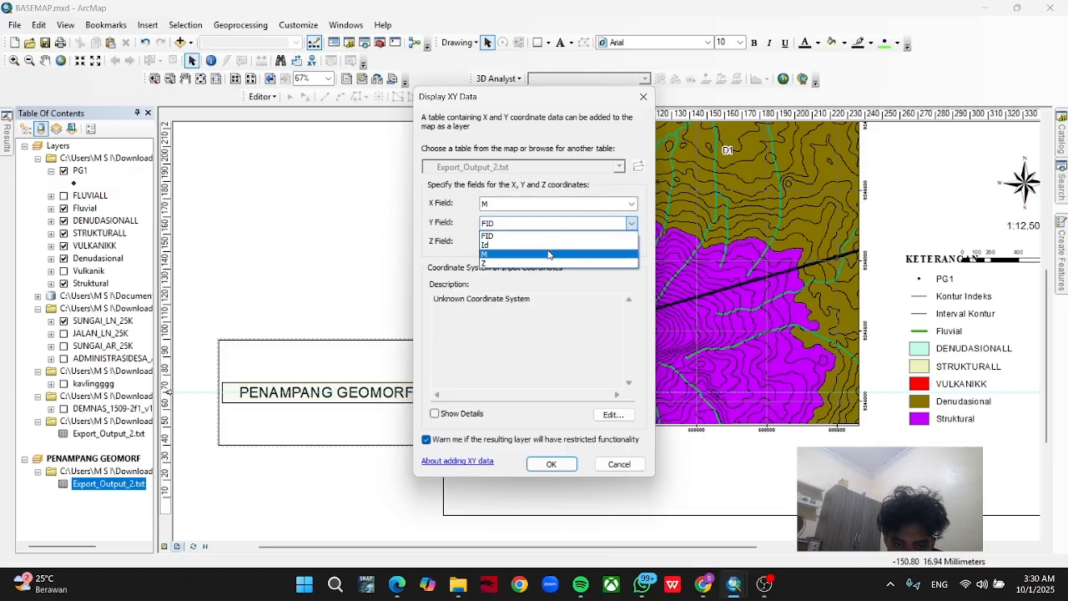
pyautogui.click(548, 264)
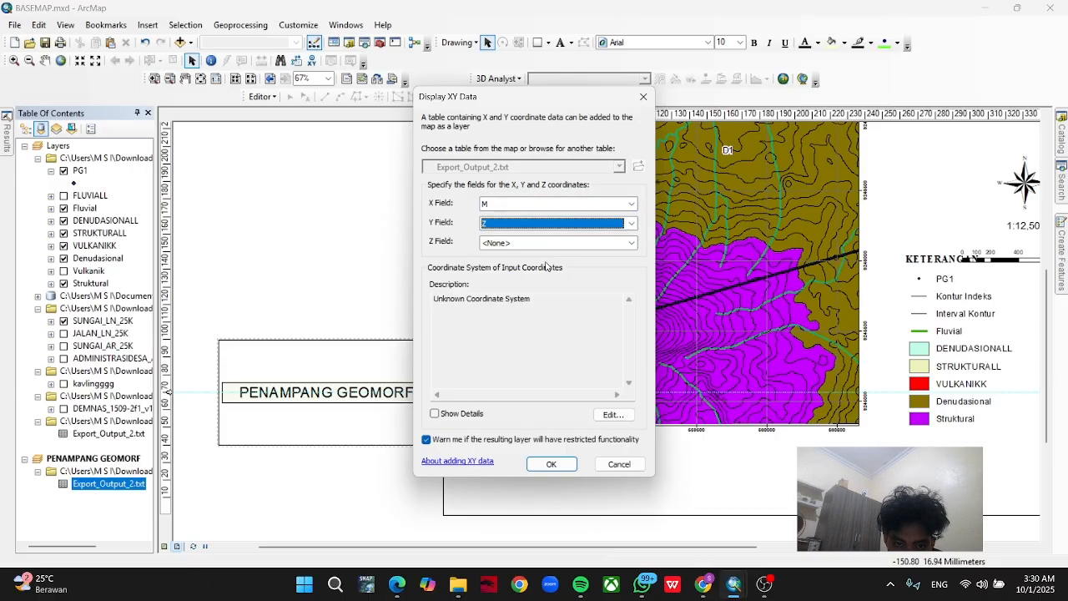
# Set the coordinate system of the XY data input to WGS 1984 UTM Zone 49S.
pyautogui.click(617, 411)
pyautogui.click(511, 185)
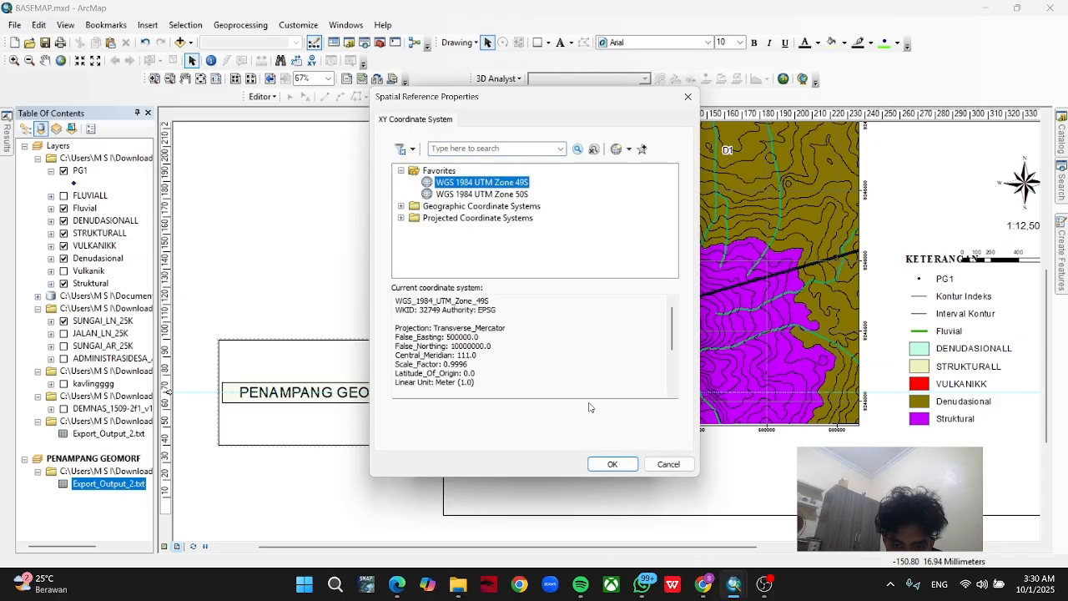
pyautogui.click(614, 463)
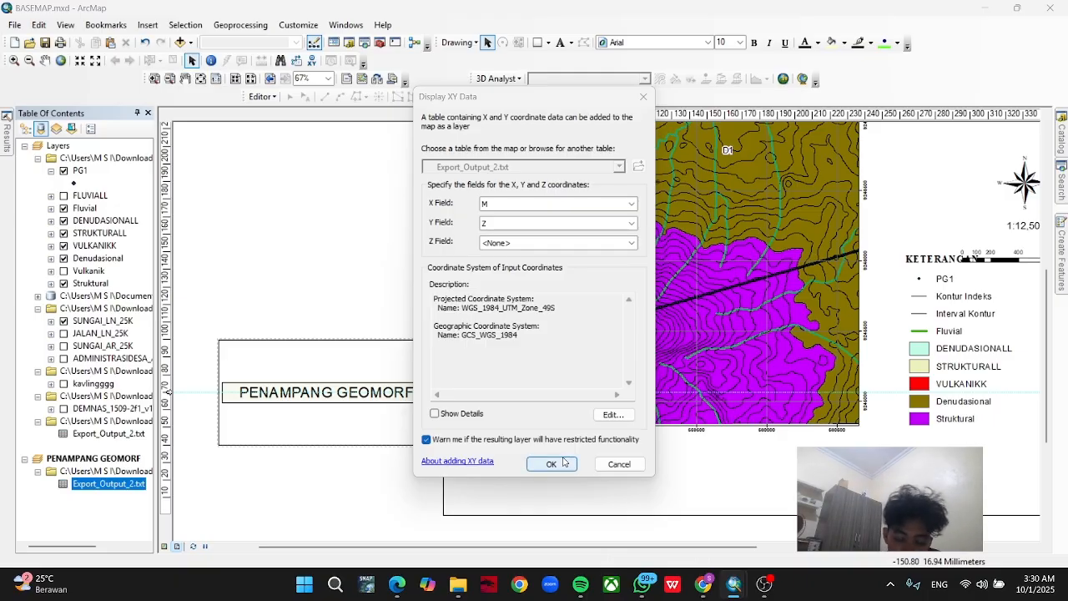
# Plot the Export_Output_2.txt M and Z points in the PENAMPANG GEOMORF data frame, accepting the missing Object-ID field.
pyautogui.click(564, 463)
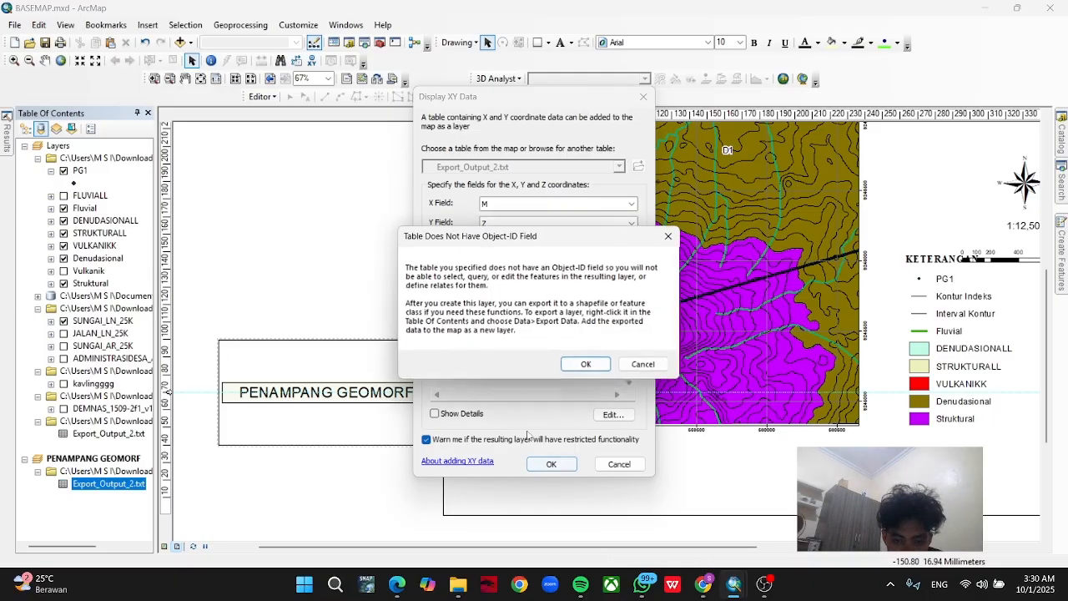
pyautogui.click(574, 365)
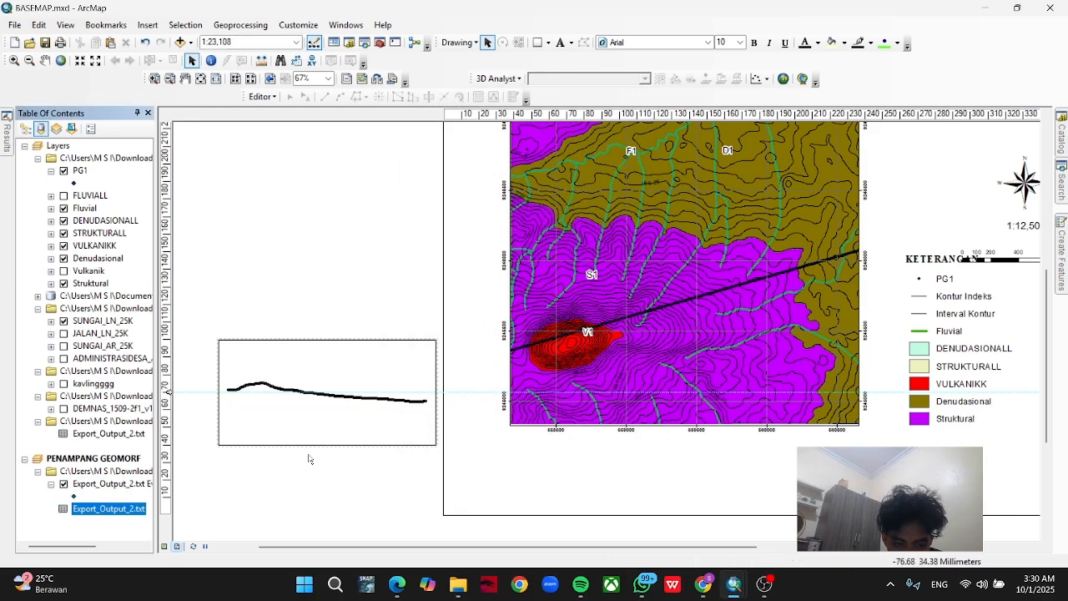
pyautogui.moveTo(315, 482); pyautogui.dragTo(350, 459)
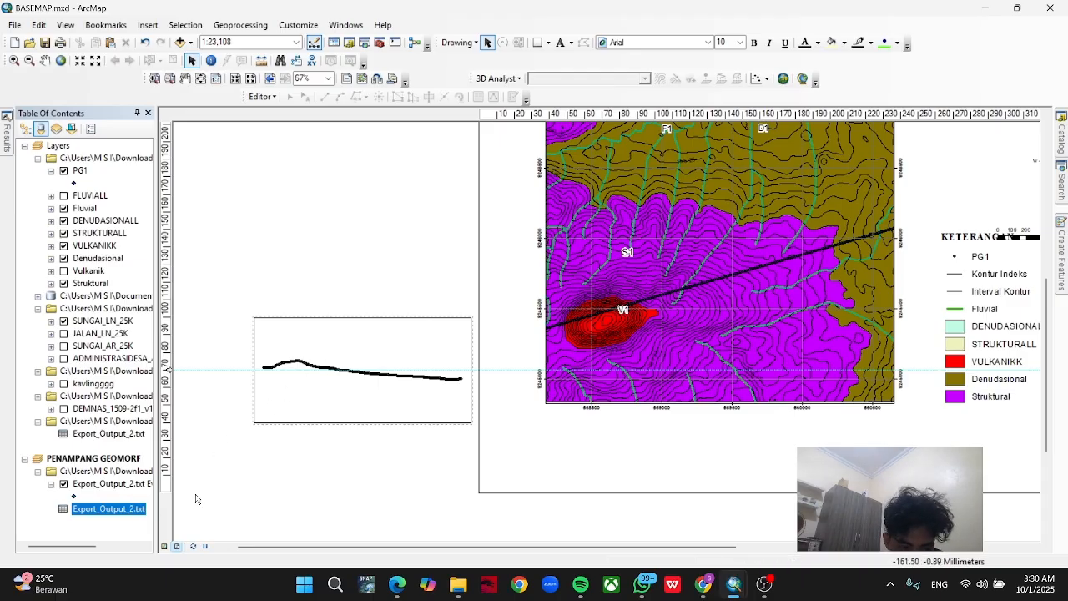
# Export all features of the Export_Output_2.txt Events layer to shapefile Export_Output.shp in the "buat tutor" folder and add it as a layer.
pyautogui.click(130, 485)
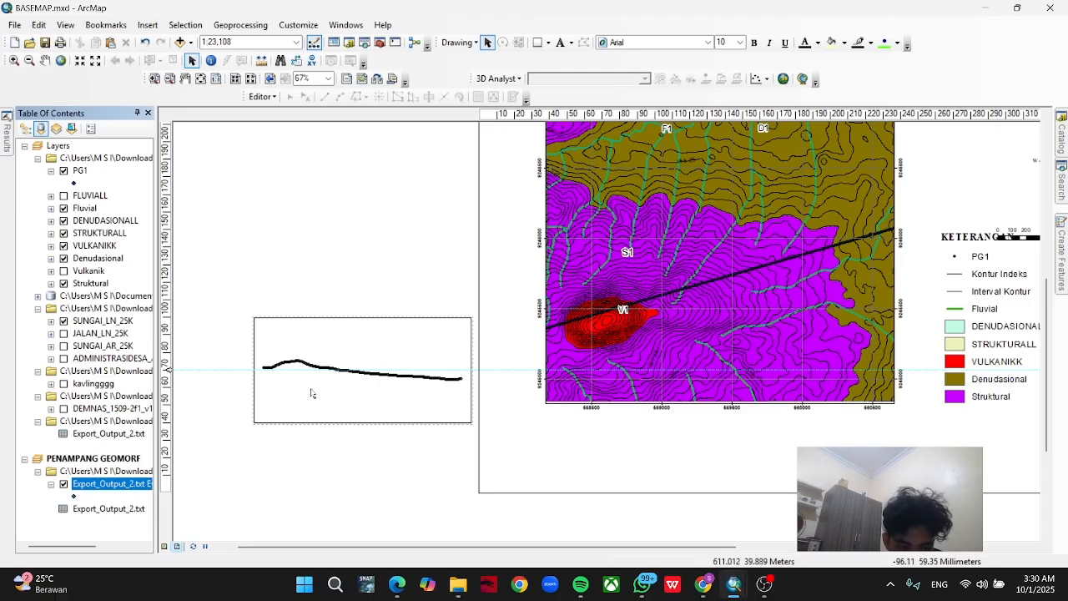
pyautogui.hscroll(1, 139, 489)
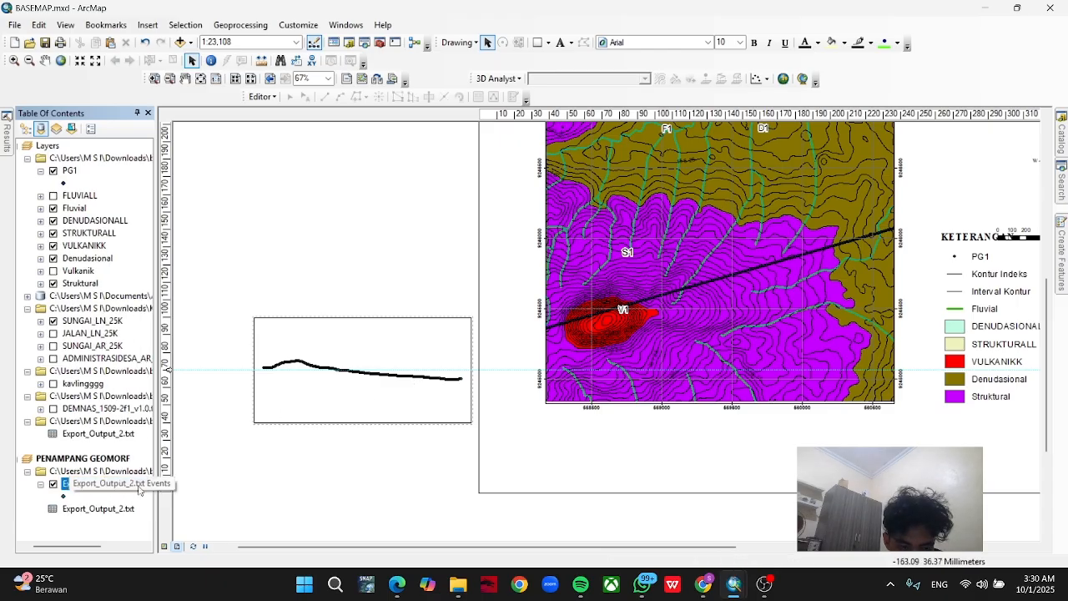
pyautogui.hscroll(2, 140, 489)
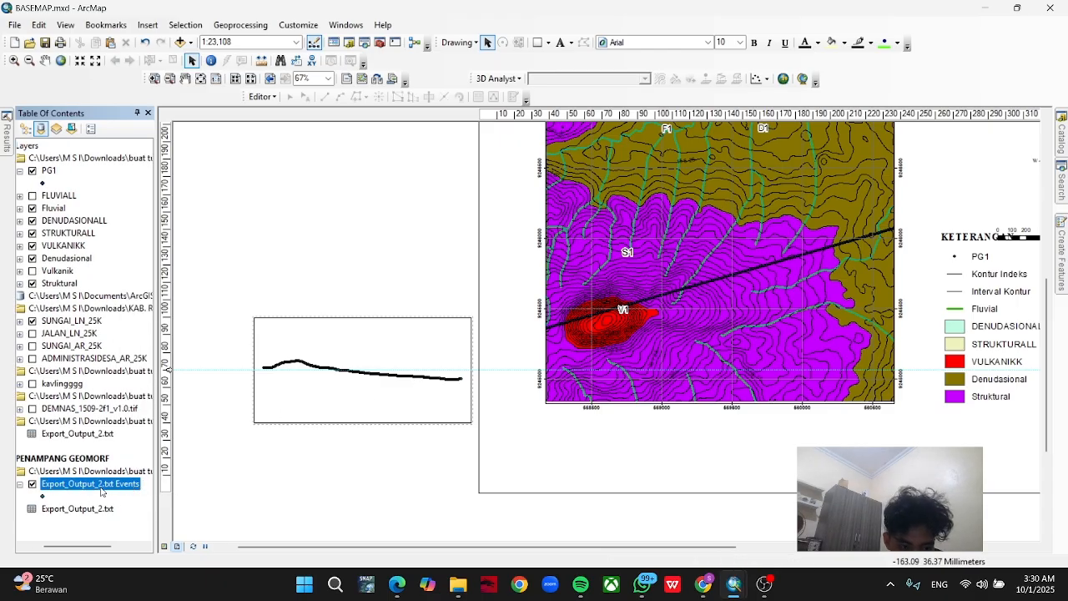
pyautogui.rightClick(113, 487)
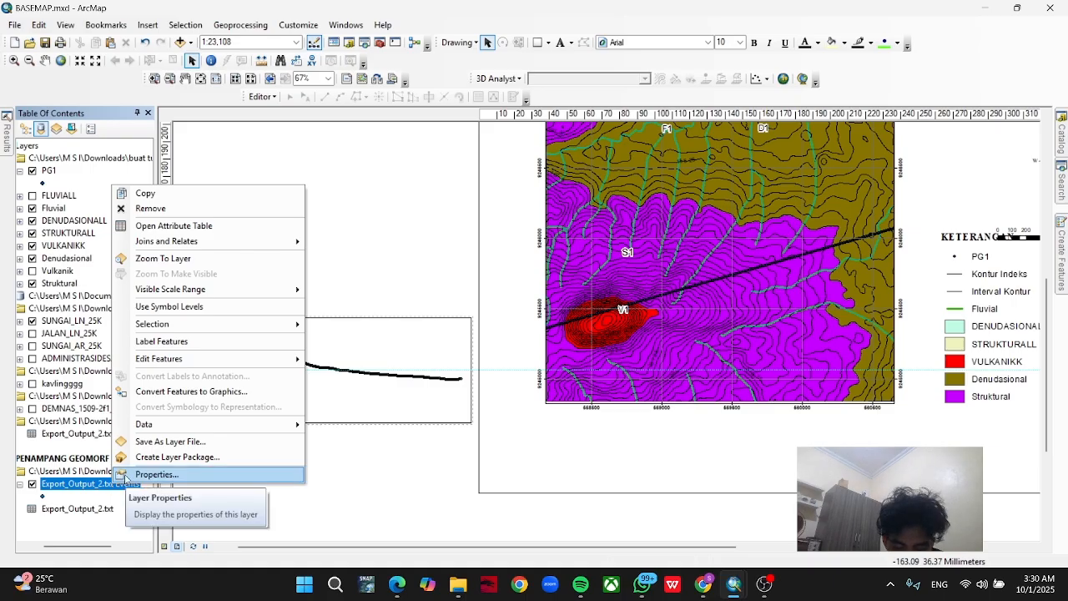
pyautogui.moveTo(173, 427)
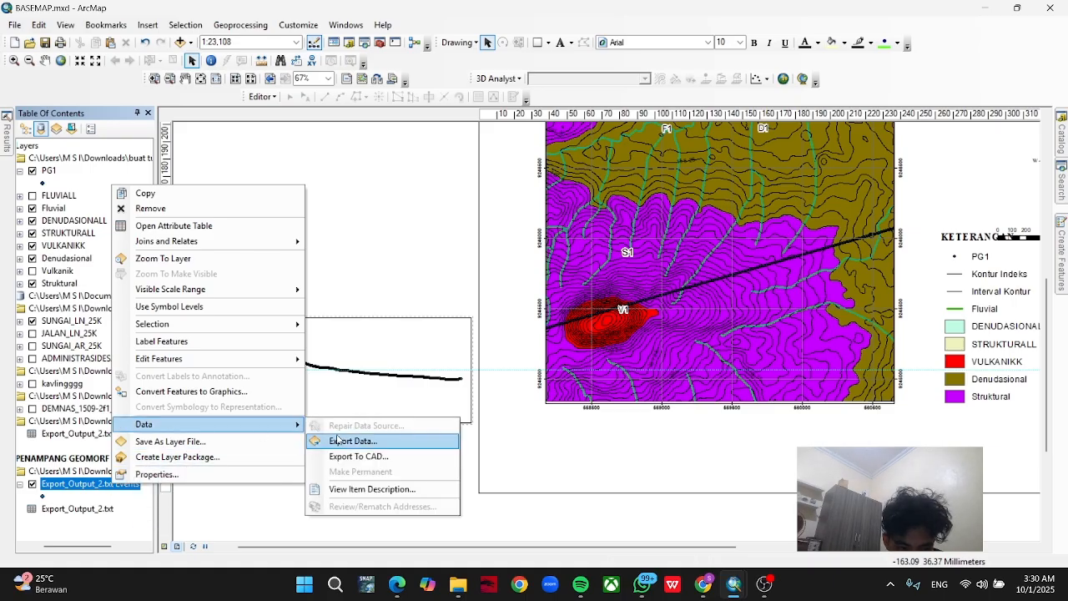
pyautogui.click(337, 440)
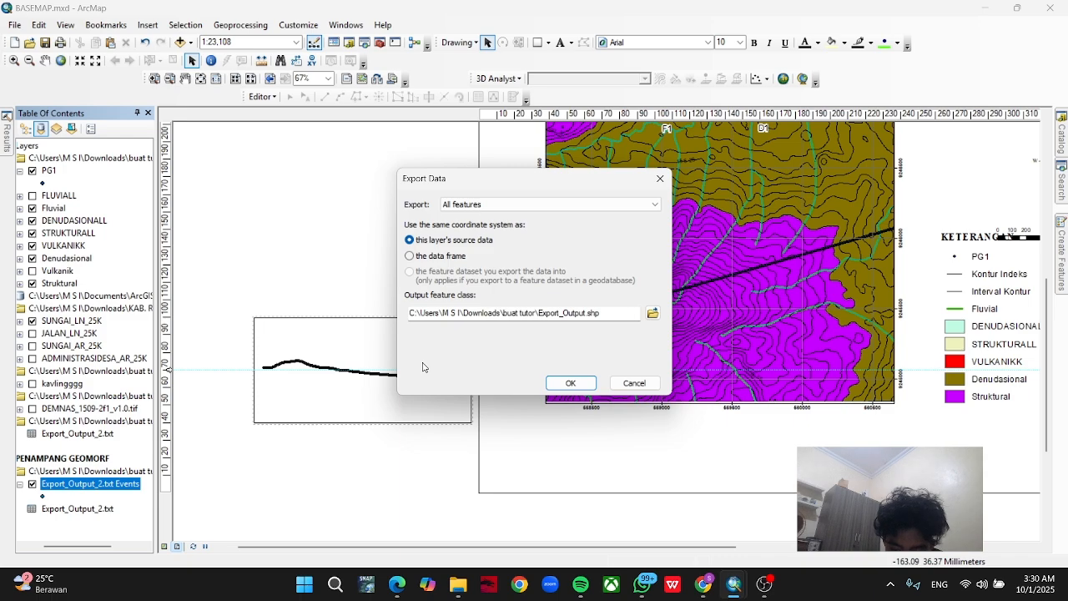
pyautogui.click(652, 312)
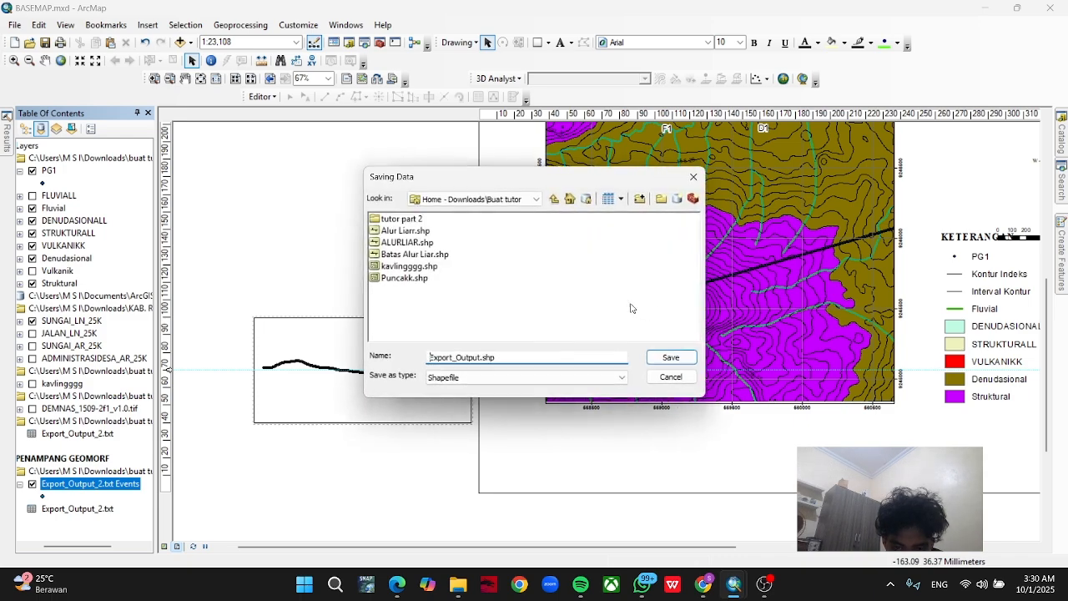
pyautogui.click(532, 199)
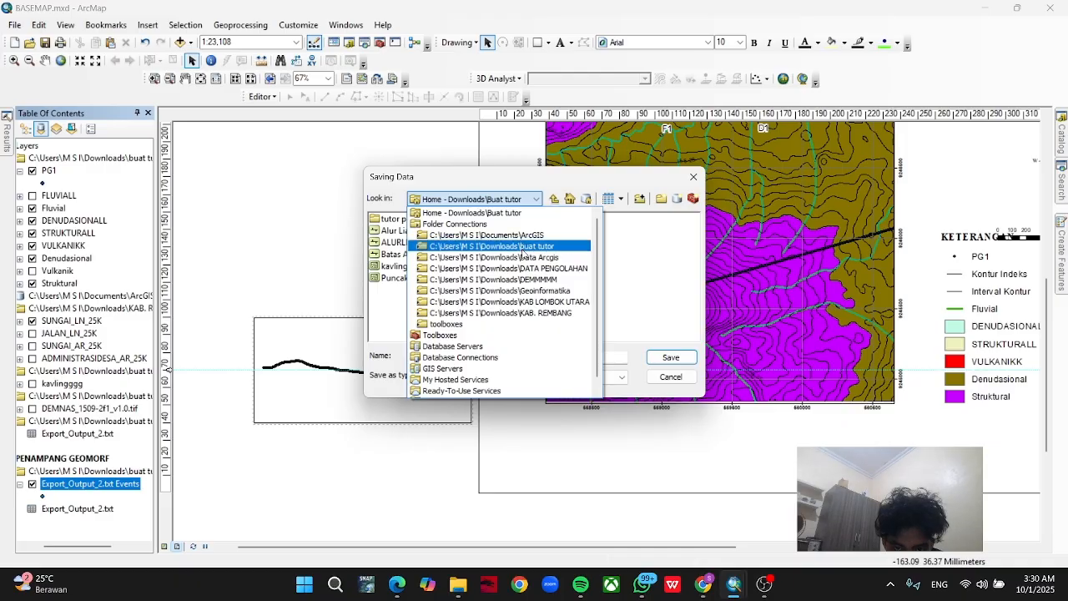
pyautogui.click(523, 249)
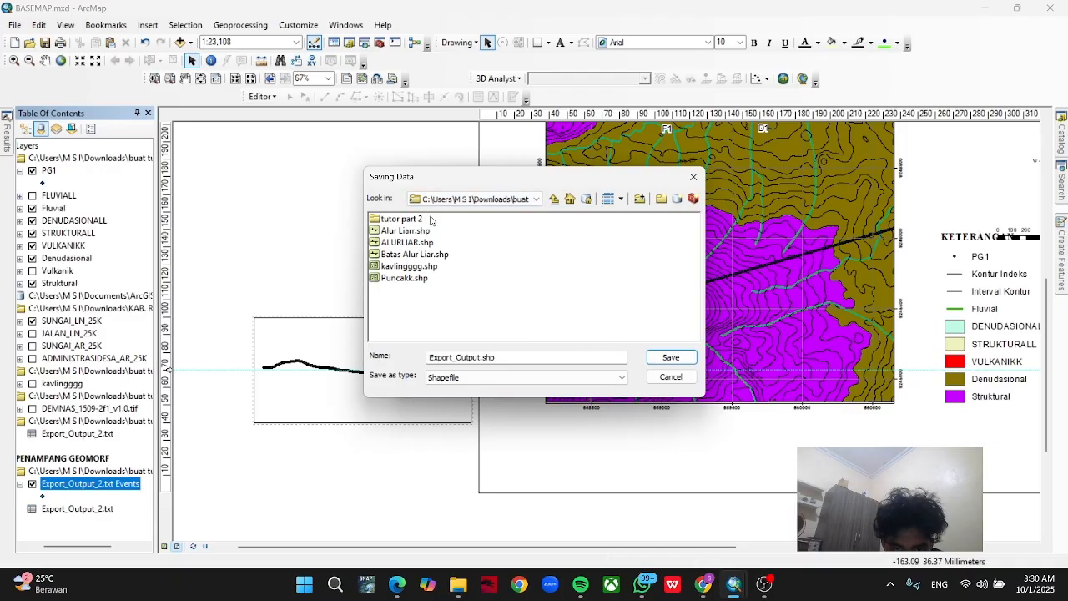
pyautogui.click(414, 220)
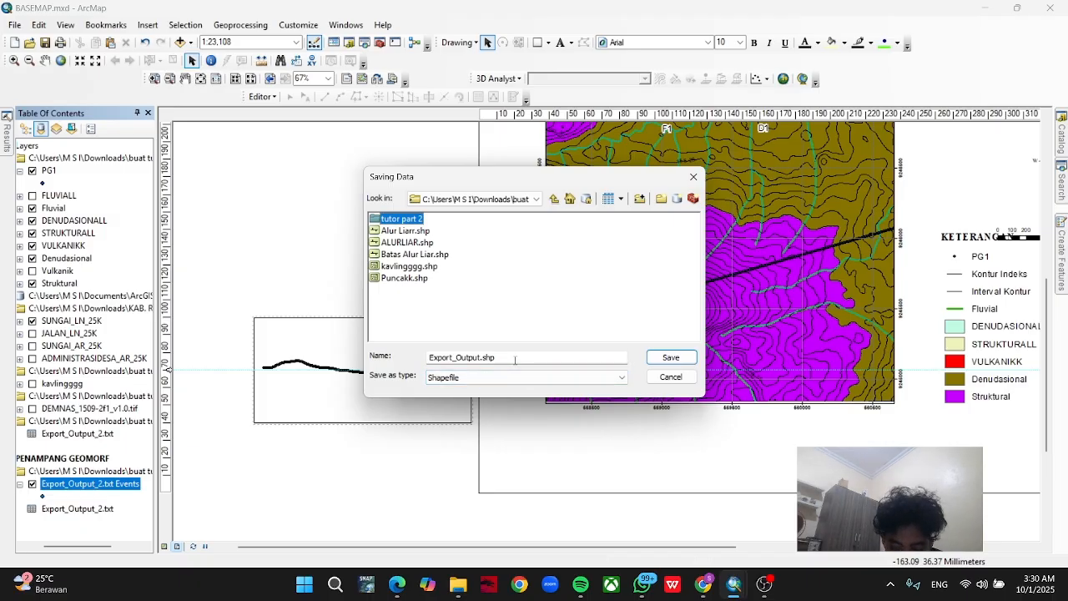
pyautogui.click(511, 375)
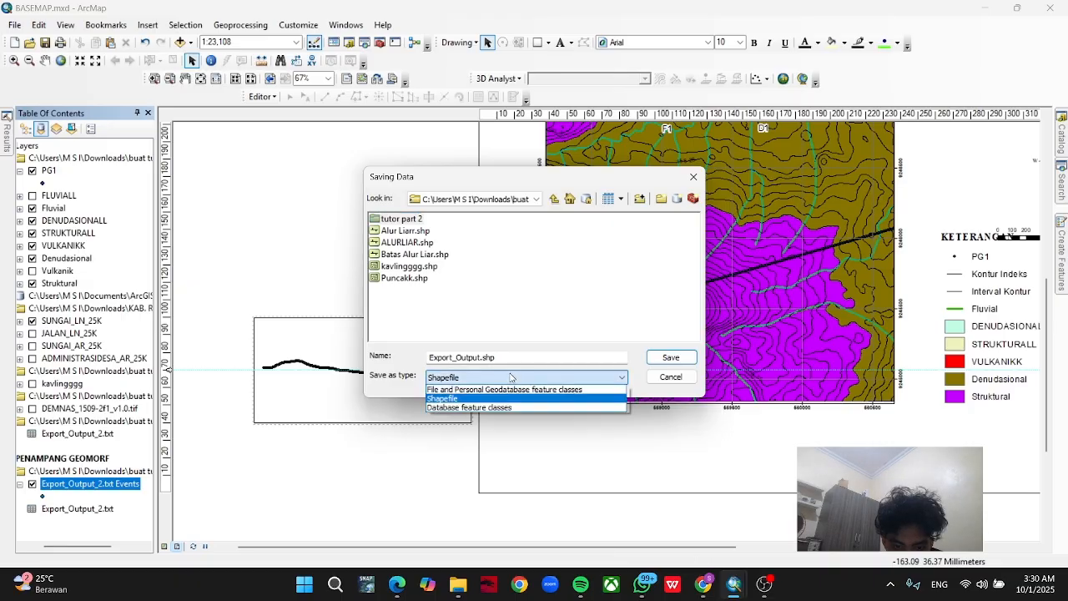
pyautogui.click(513, 376)
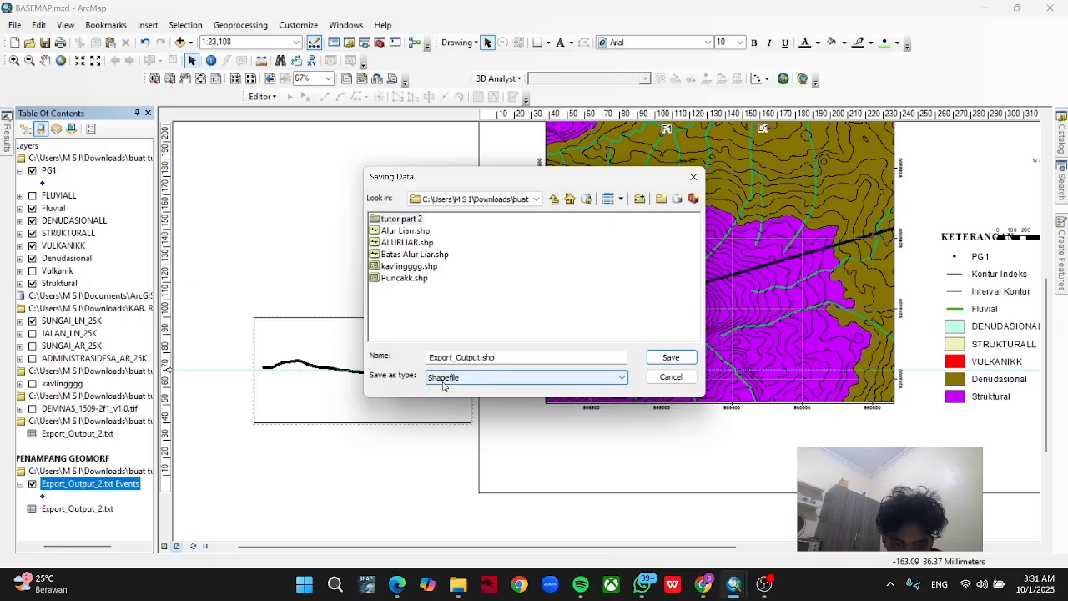
pyautogui.click(668, 358)
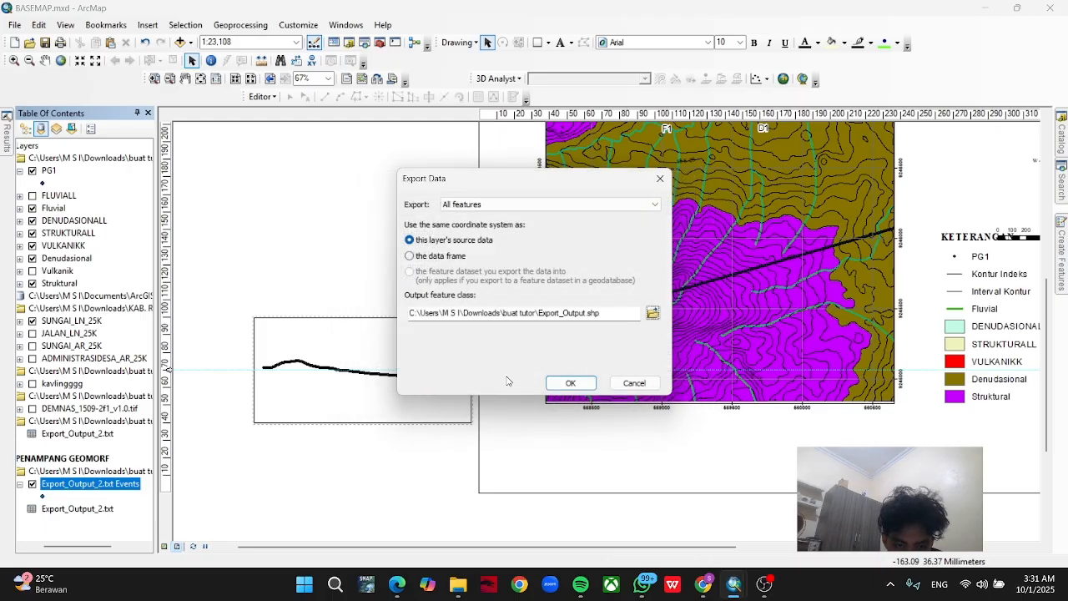
pyautogui.click(567, 385)
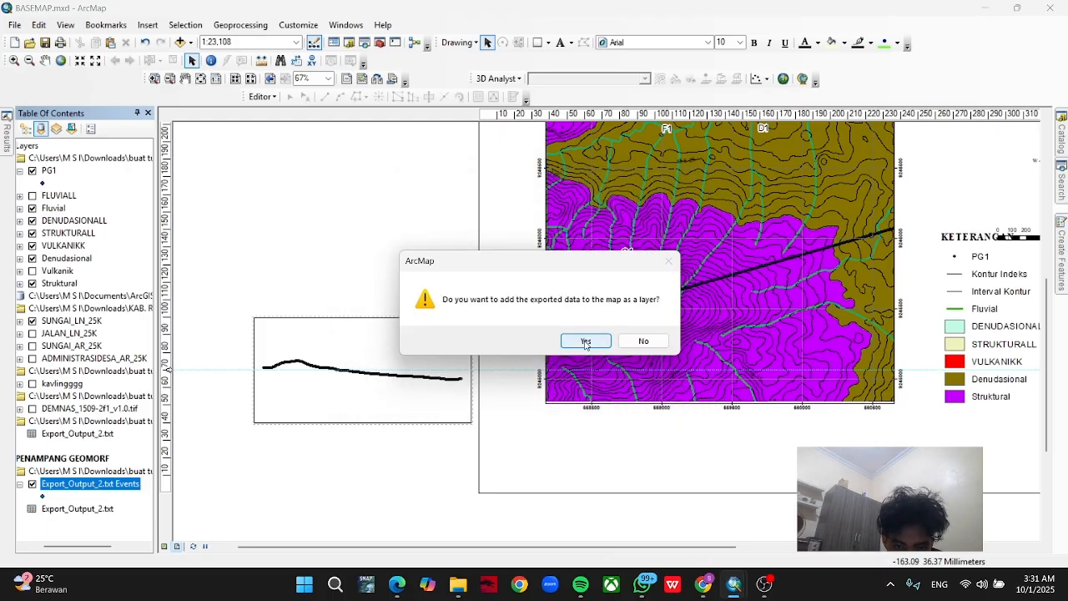
pyautogui.click(578, 343)
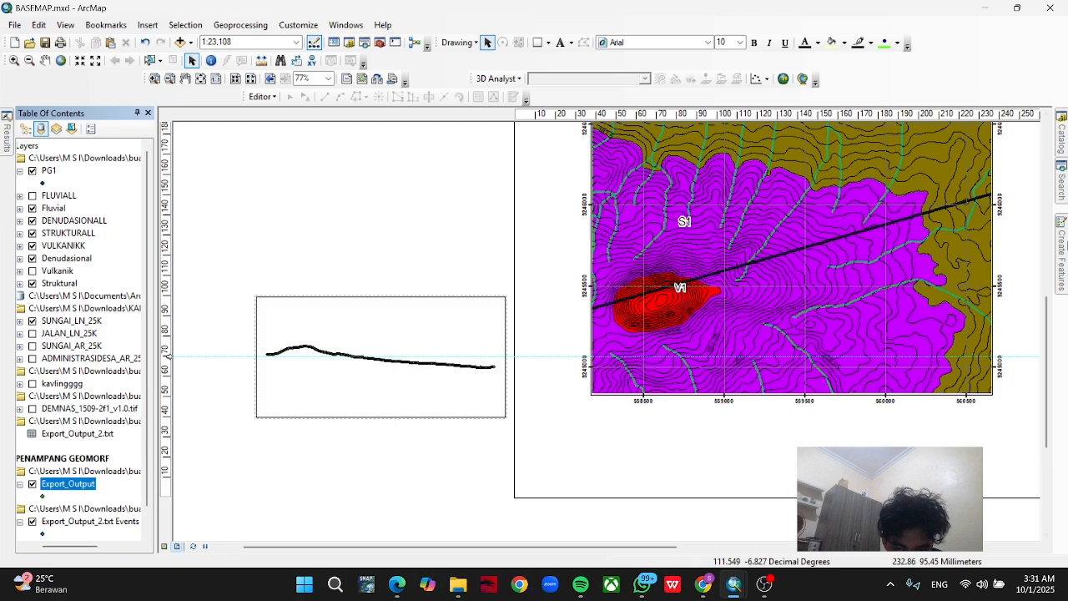
# Search for "POINTS TO LINE" and open the Points To Line (Data Management) tool.
pyautogui.click(1062, 195)
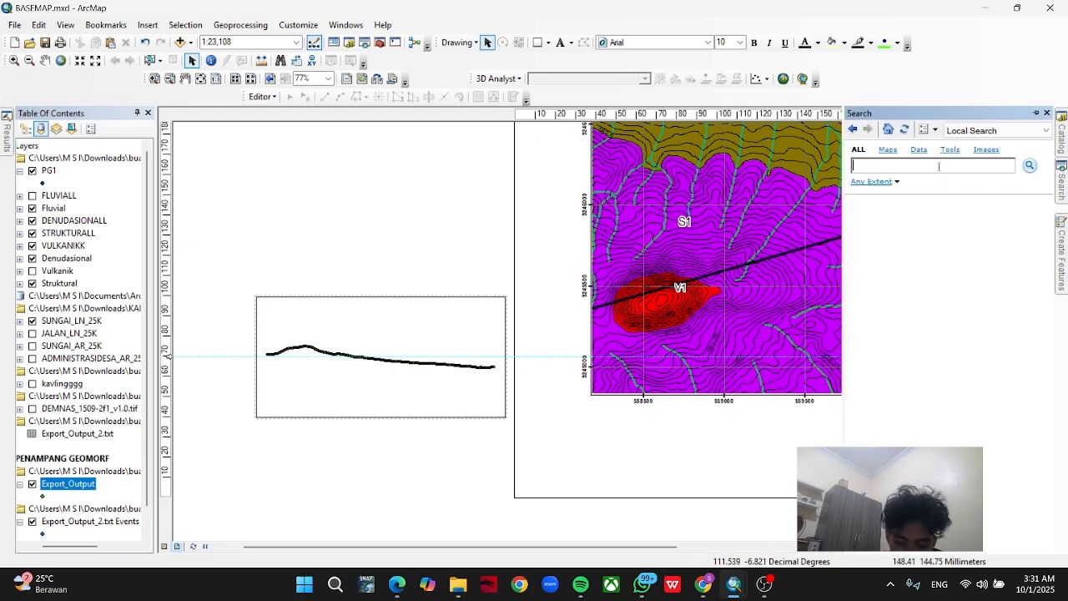
pyautogui.write('POINTS TO')
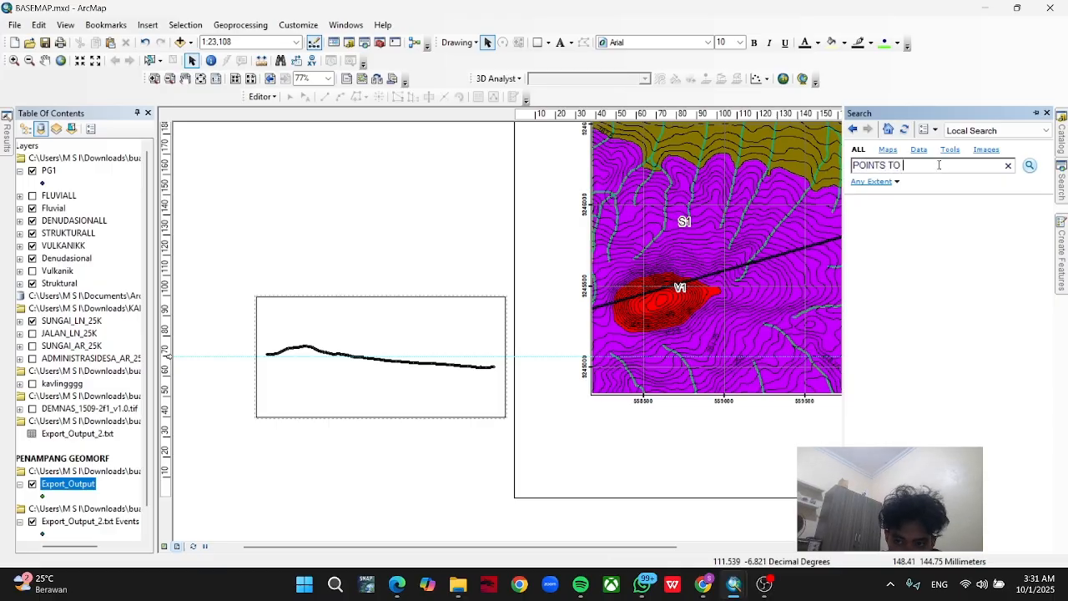
pyautogui.write(' LINE')
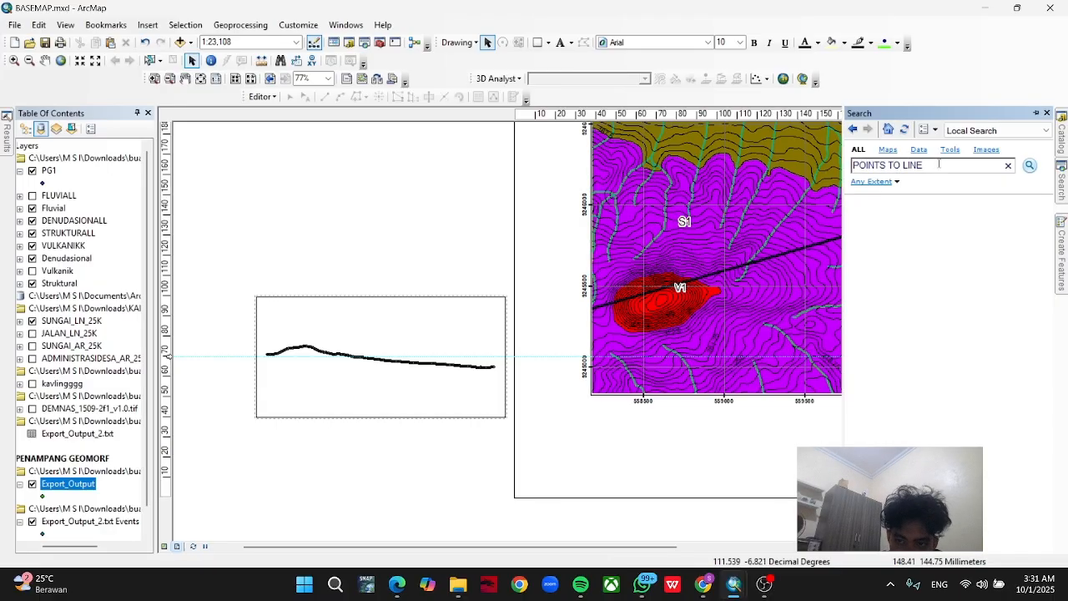
pyautogui.press('Return')
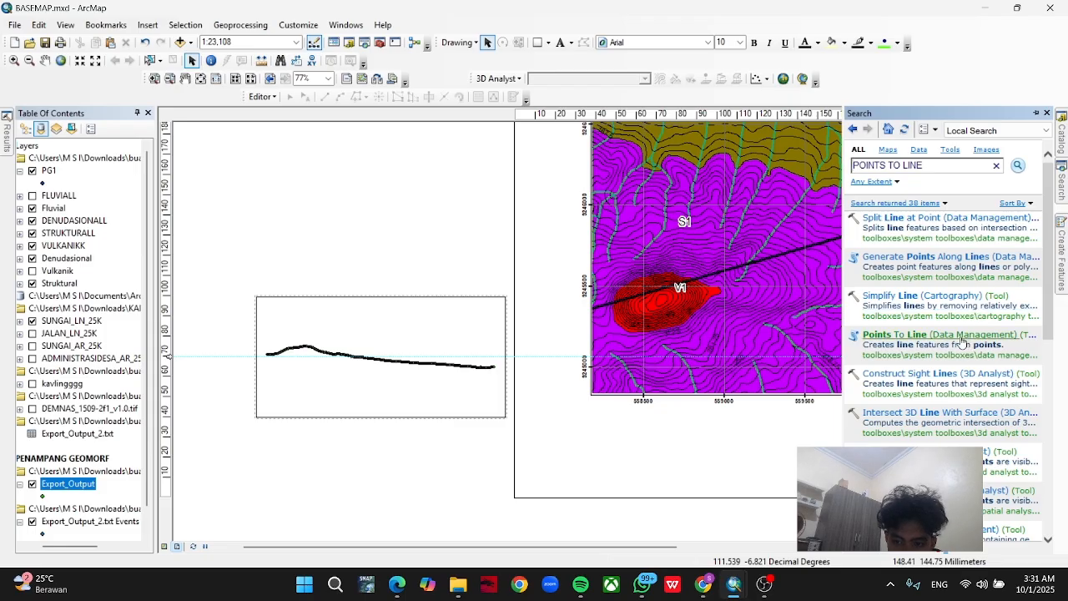
pyautogui.click(963, 335)
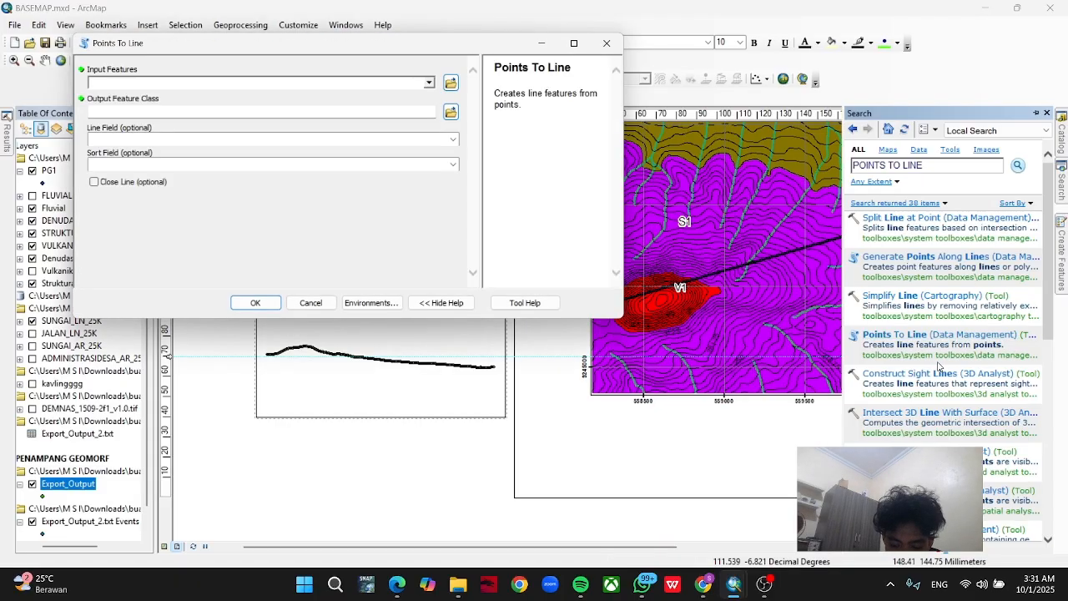
# Run Points To Line with the Export_Output layer as input features to create the profile line.
pyautogui.click(429, 83)
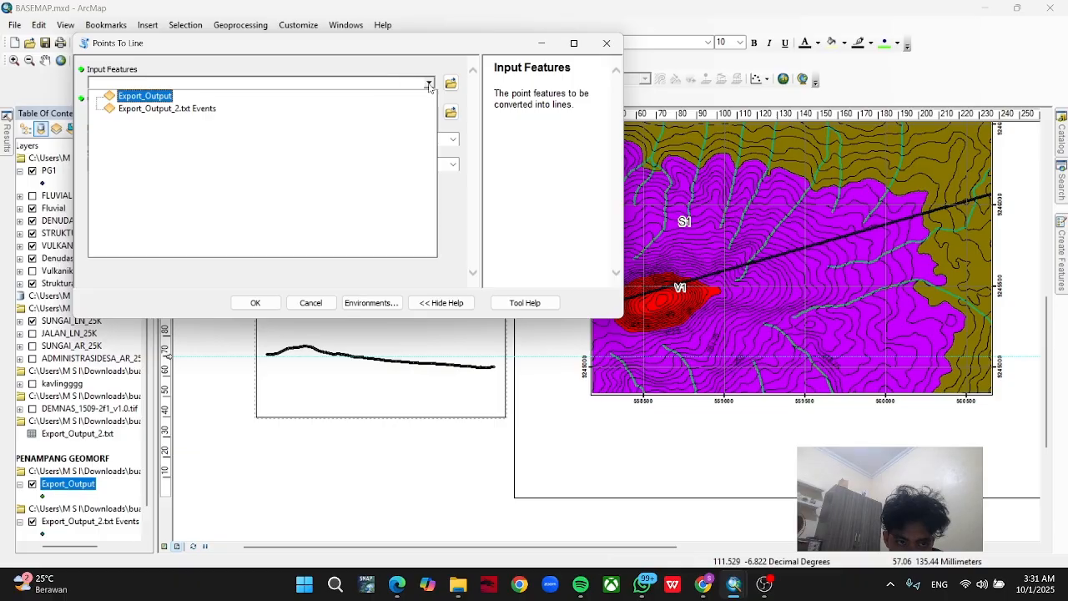
pyautogui.click(428, 83)
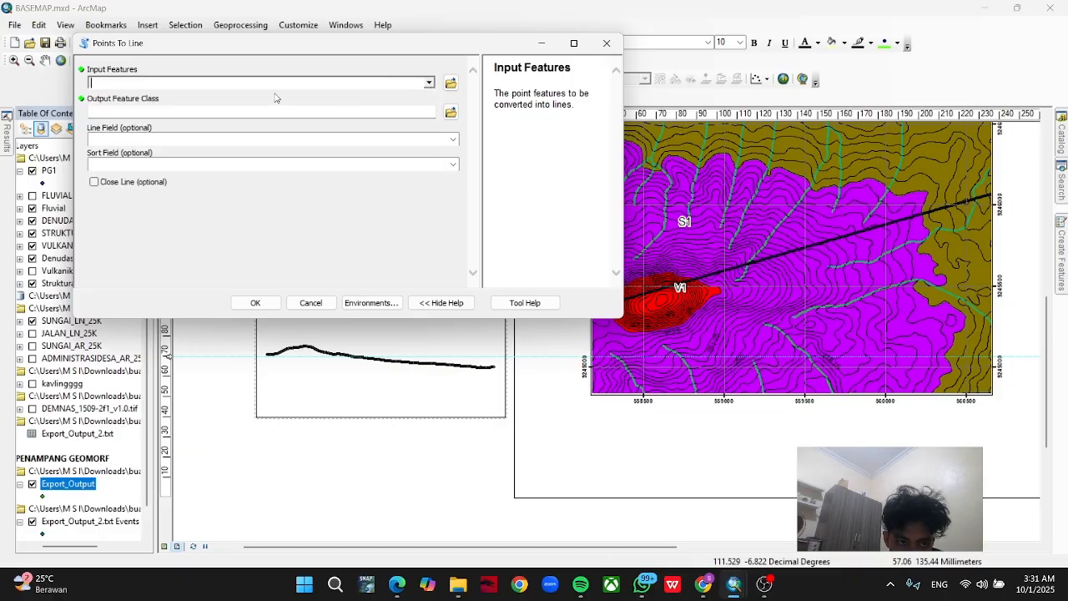
pyautogui.click(428, 83)
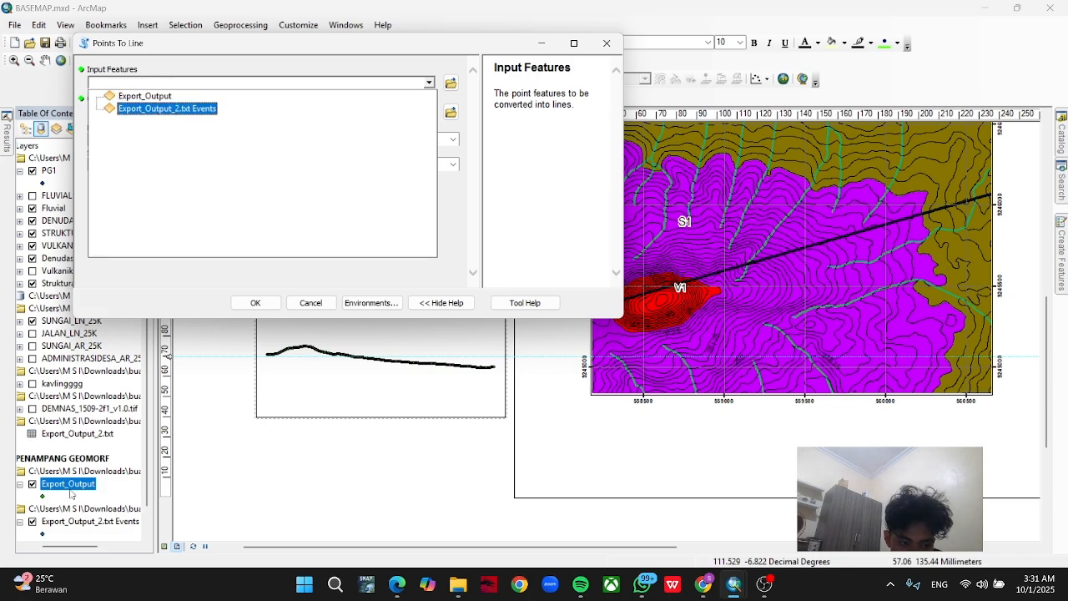
pyautogui.scroll(-1, 81, 503)
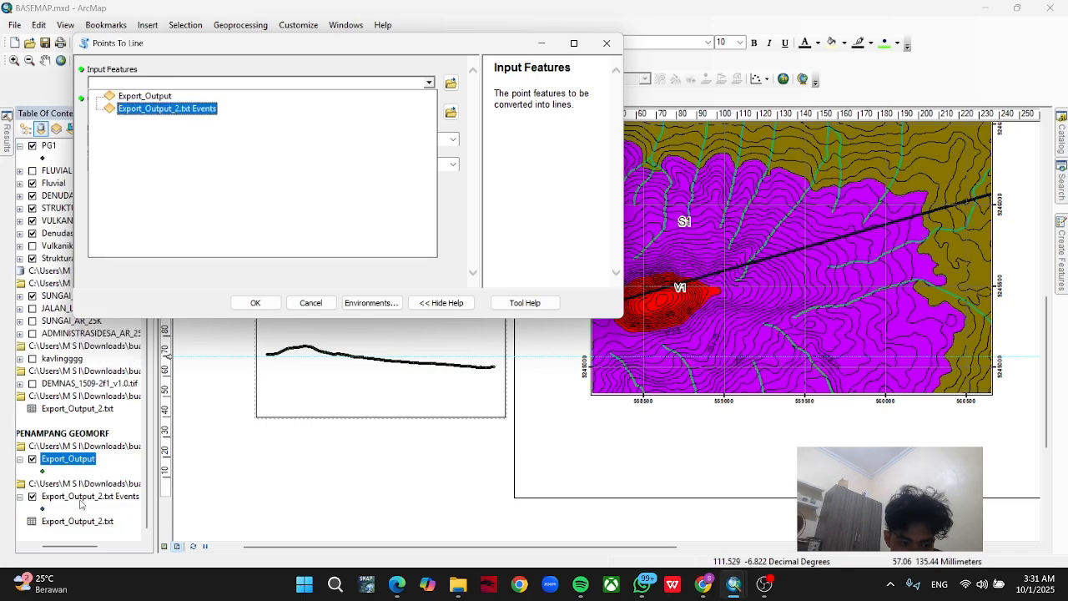
pyautogui.click(155, 97)
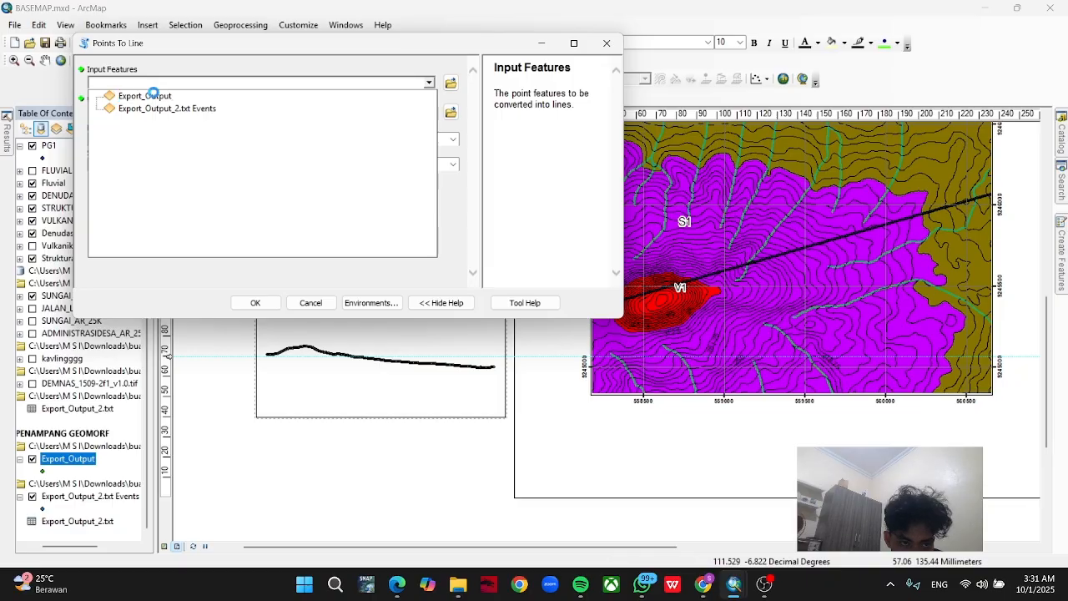
pyautogui.click(265, 302)
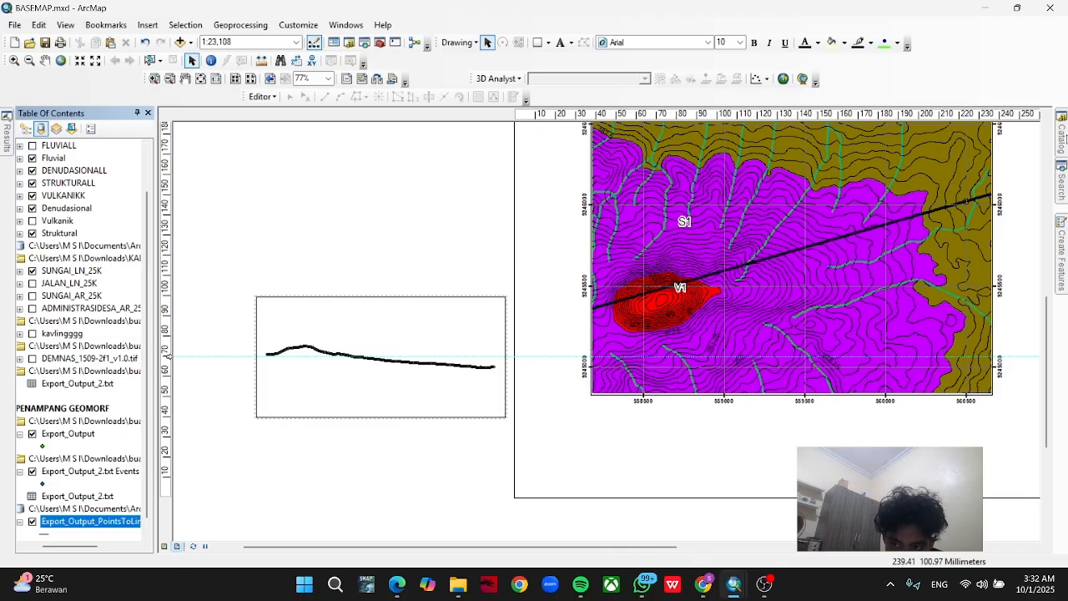
# Start a new shapefile in the "tutor part 2" folder and name it S1.
pyautogui.click(1061, 133)
pyautogui.scroll(1, 951, 244)
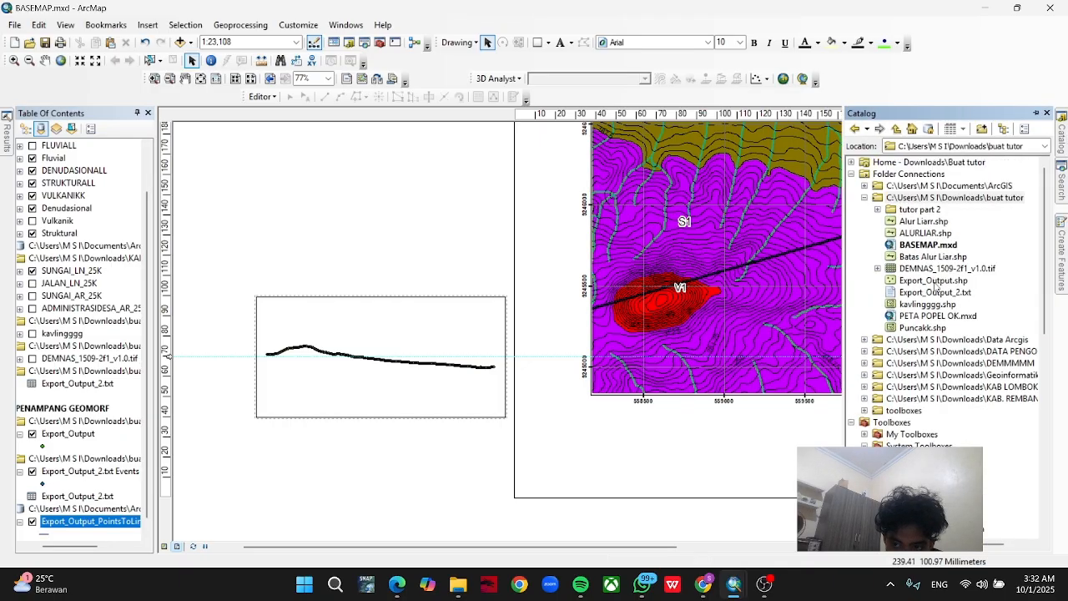
pyautogui.click(913, 210)
pyautogui.rightClick(901, 209)
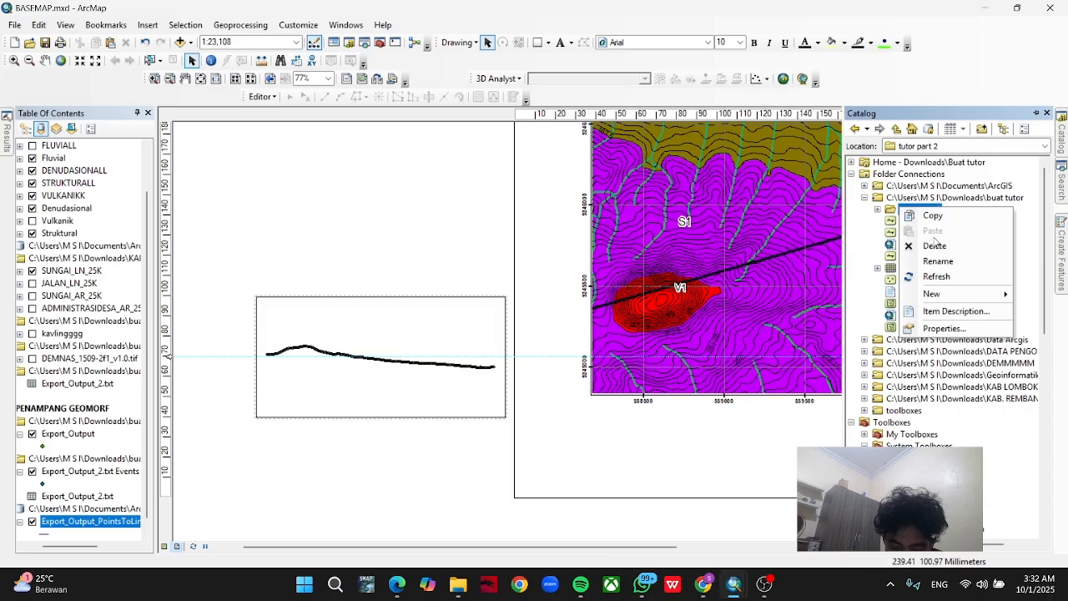
pyautogui.moveTo(982, 295)
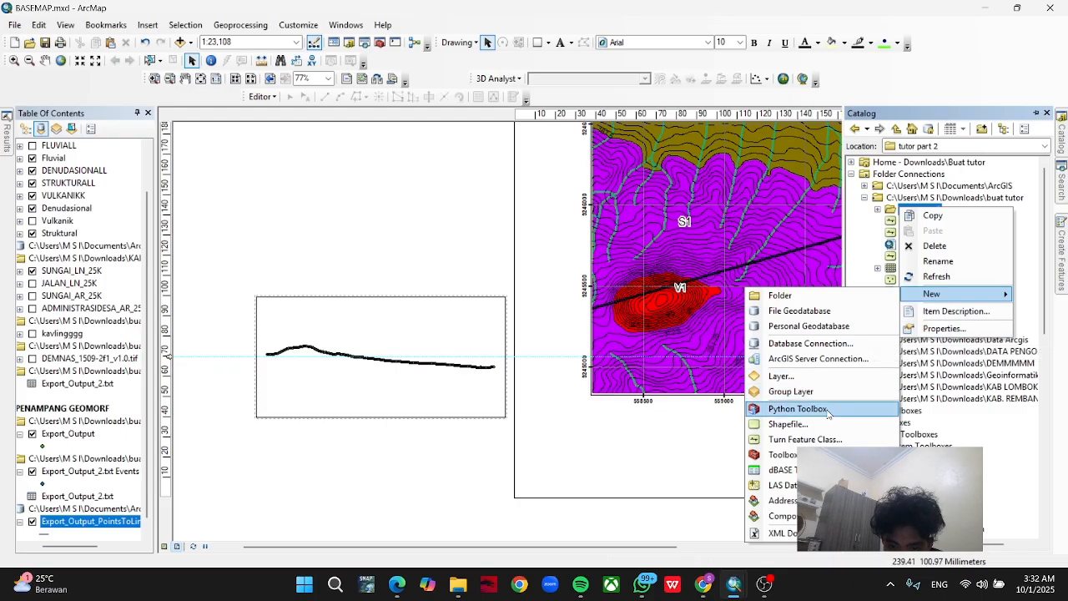
pyautogui.click(788, 424)
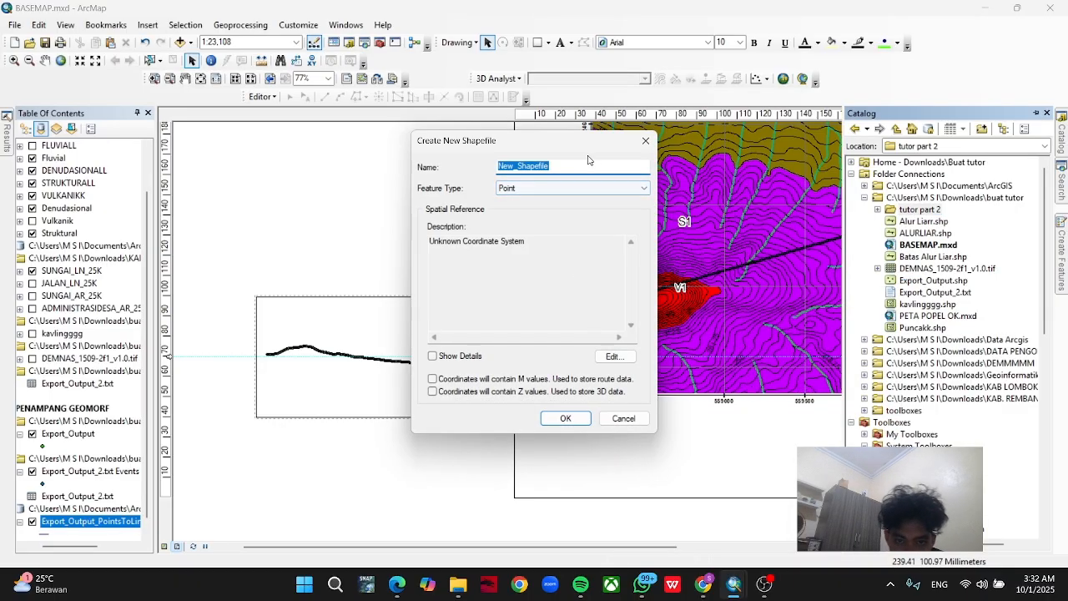
pyautogui.write('BENTU')
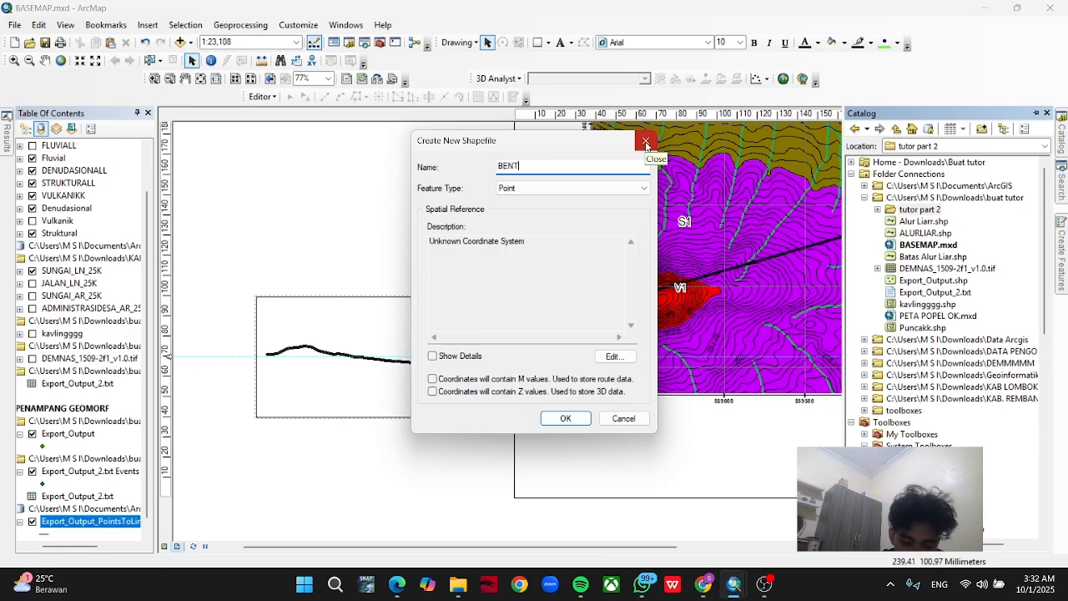
pyautogui.press('BackSpace')
pyautogui.press('BackSpace')
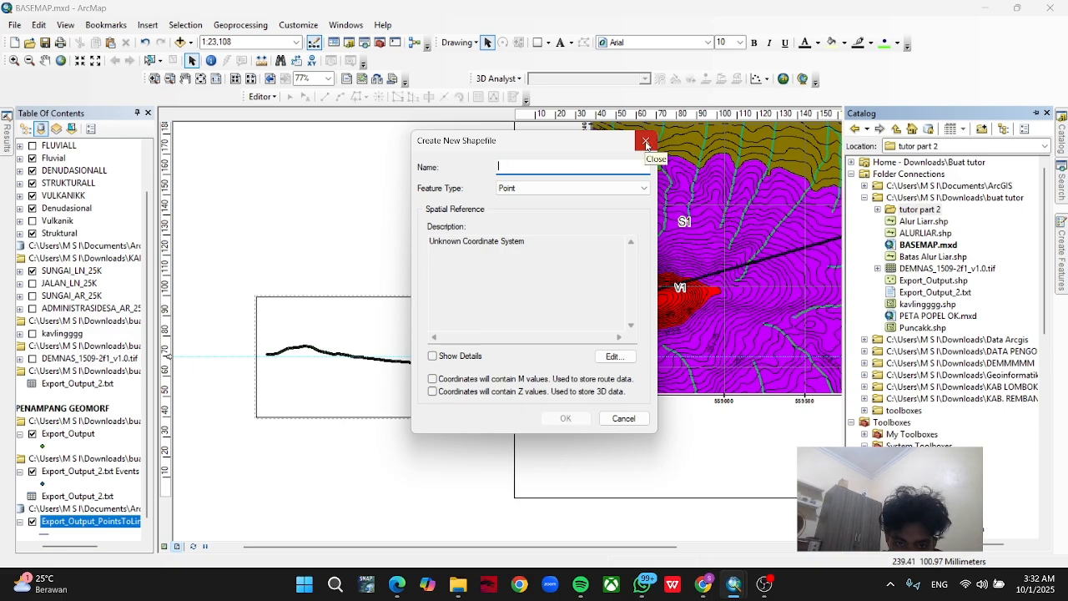
pyautogui.write('S1')
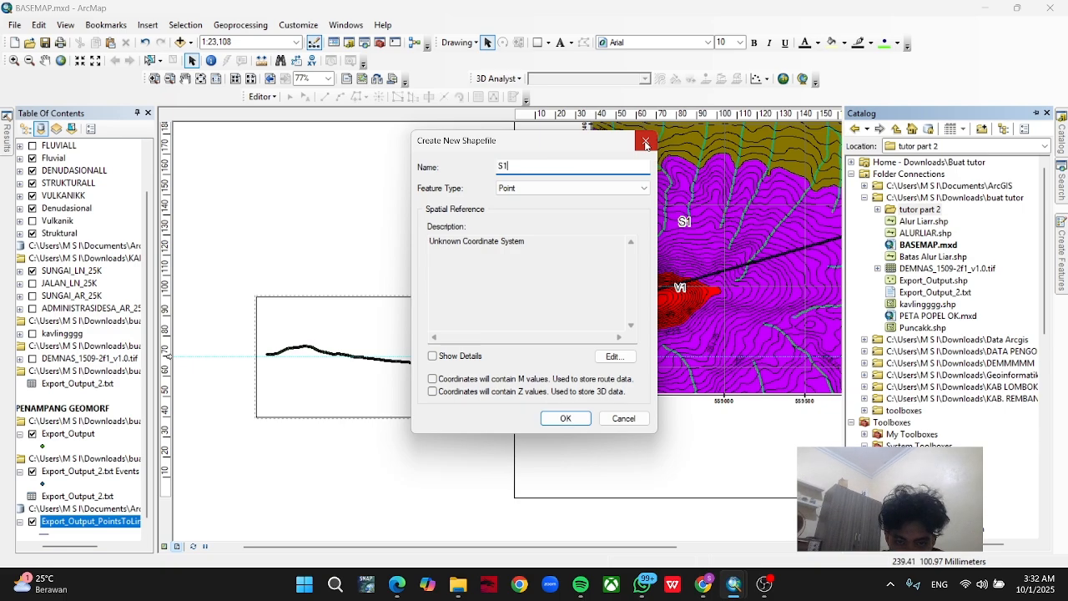
# Set the S1 shapefile to Polyline with the WGS 1984 UTM Zone 49S coordinate system and create it.
pyautogui.click(645, 192)
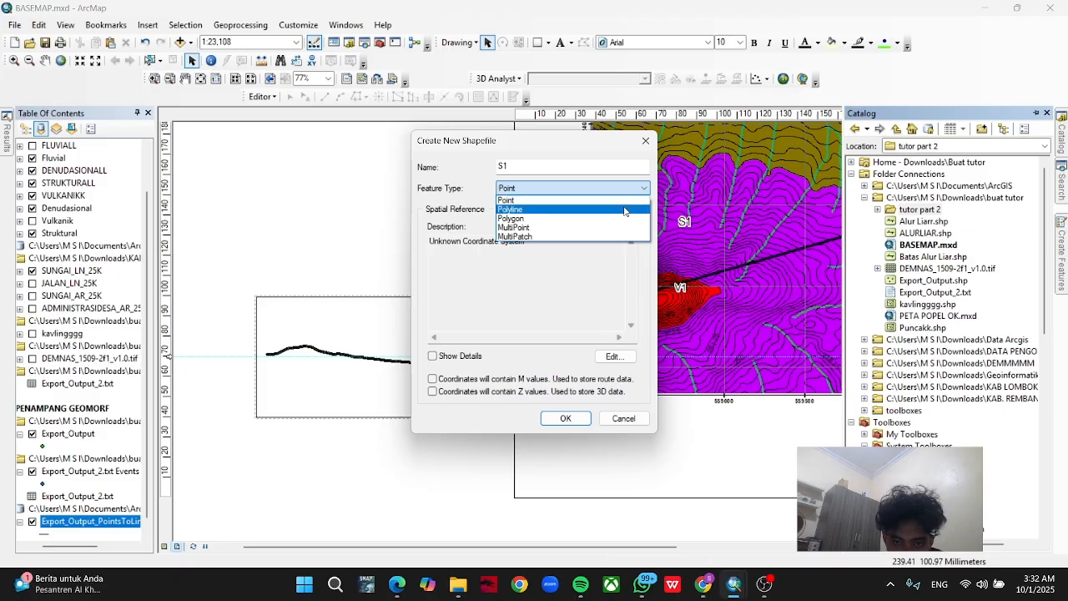
pyautogui.click(624, 210)
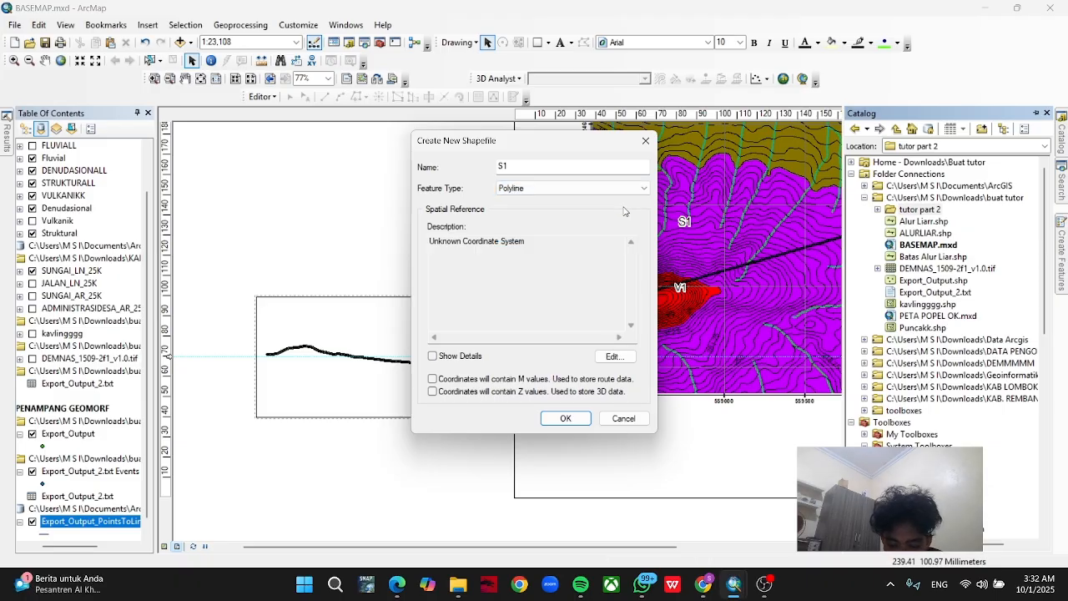
pyautogui.click(613, 356)
pyautogui.click(482, 182)
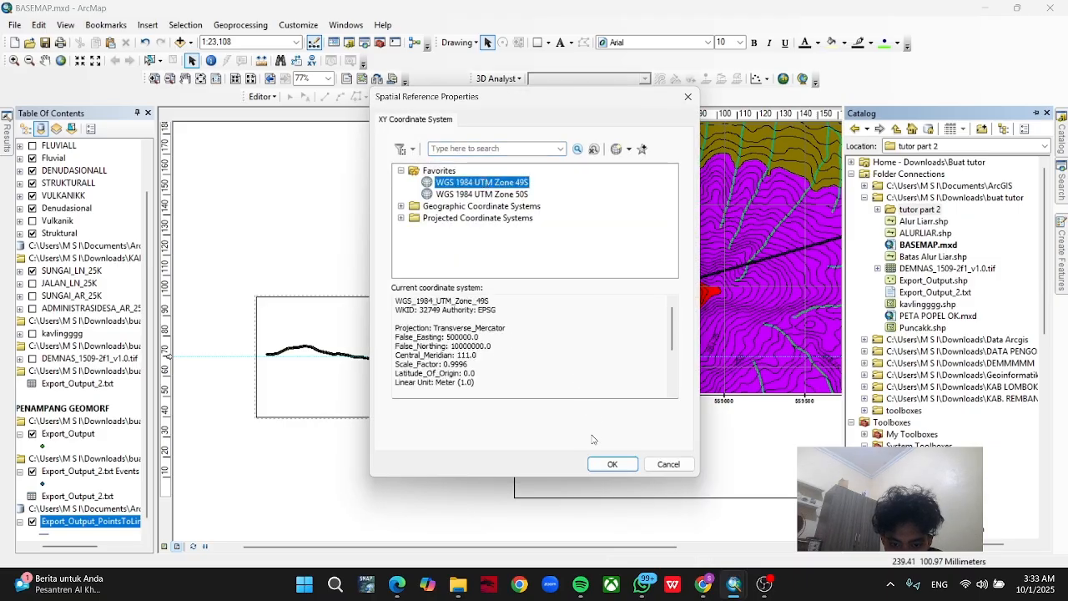
pyautogui.click(603, 464)
pyautogui.click(564, 419)
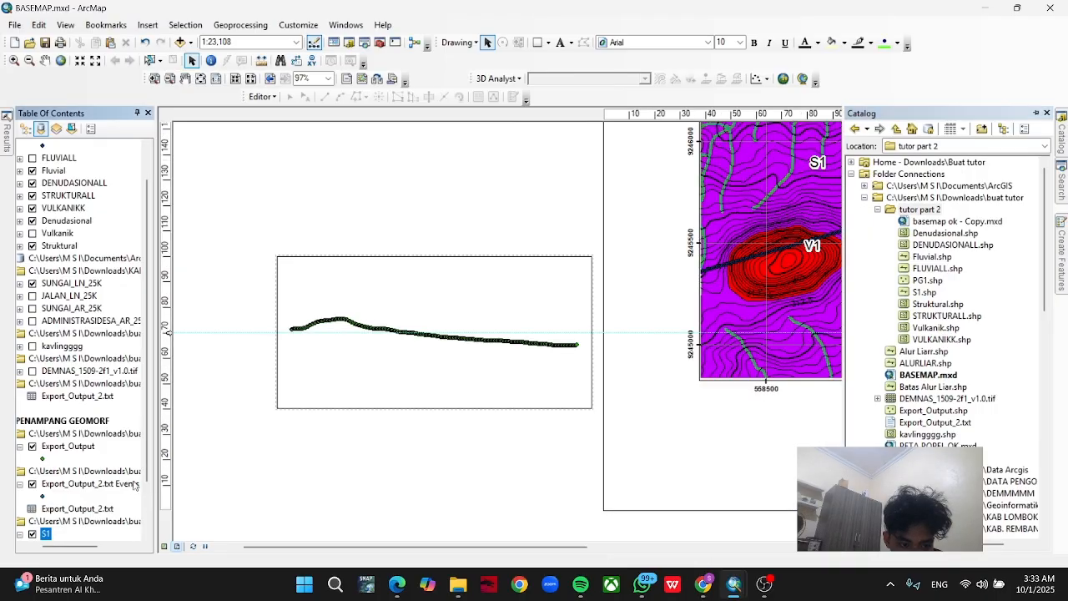
# List the layers by drawing order and label the Export_Output points with the BATAS_LITO field.
pyautogui.scroll(-1, 101, 450)
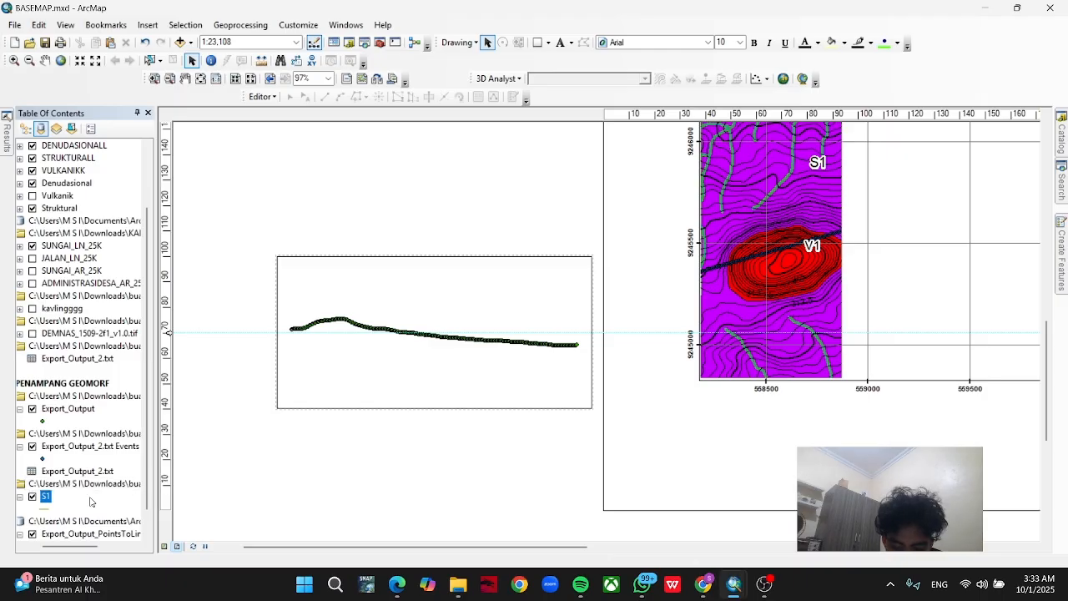
pyautogui.scroll(1, 88, 499)
pyautogui.scroll(-1, 88, 498)
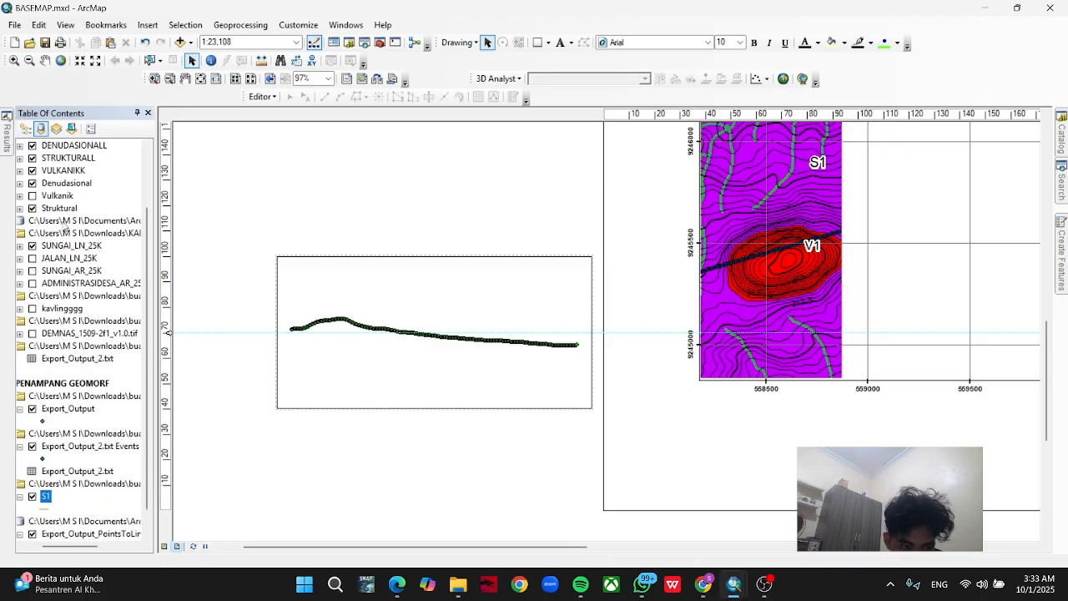
pyautogui.click(26, 129)
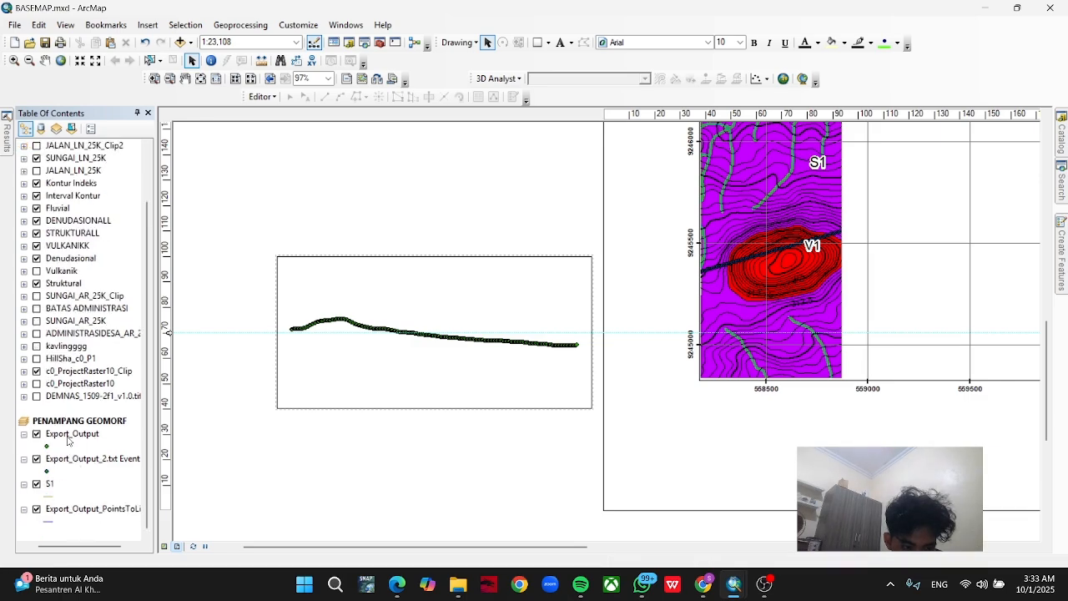
pyautogui.click(69, 436)
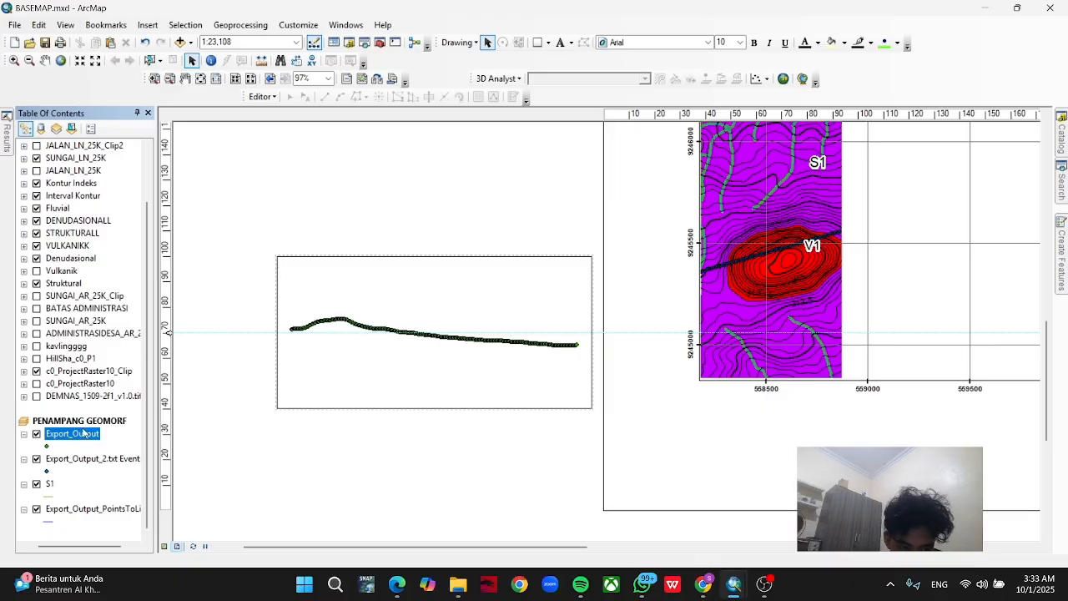
pyautogui.doubleClick(84, 432)
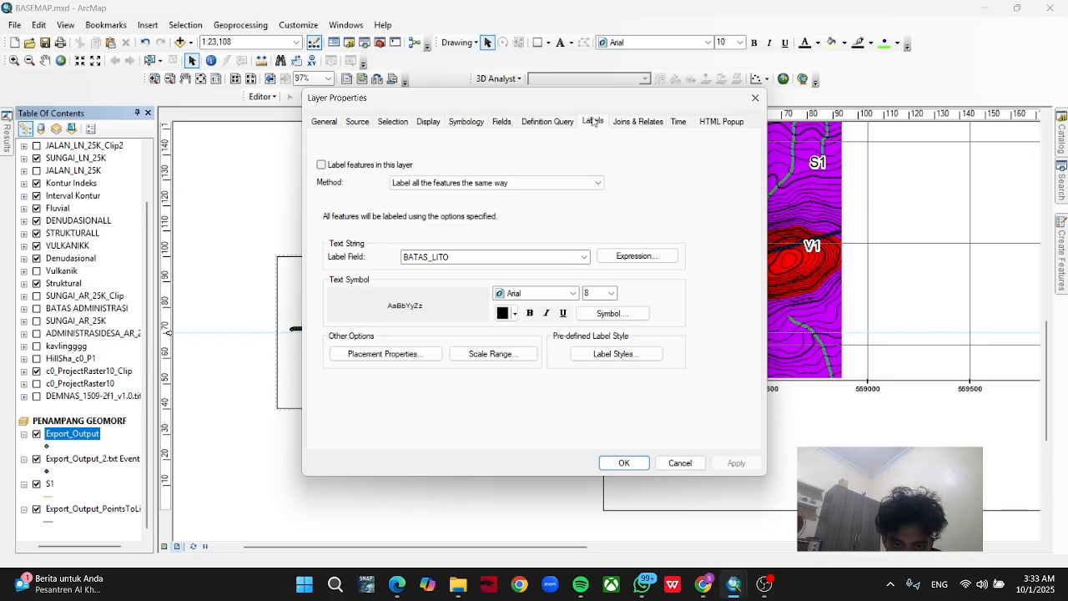
pyautogui.click(322, 165)
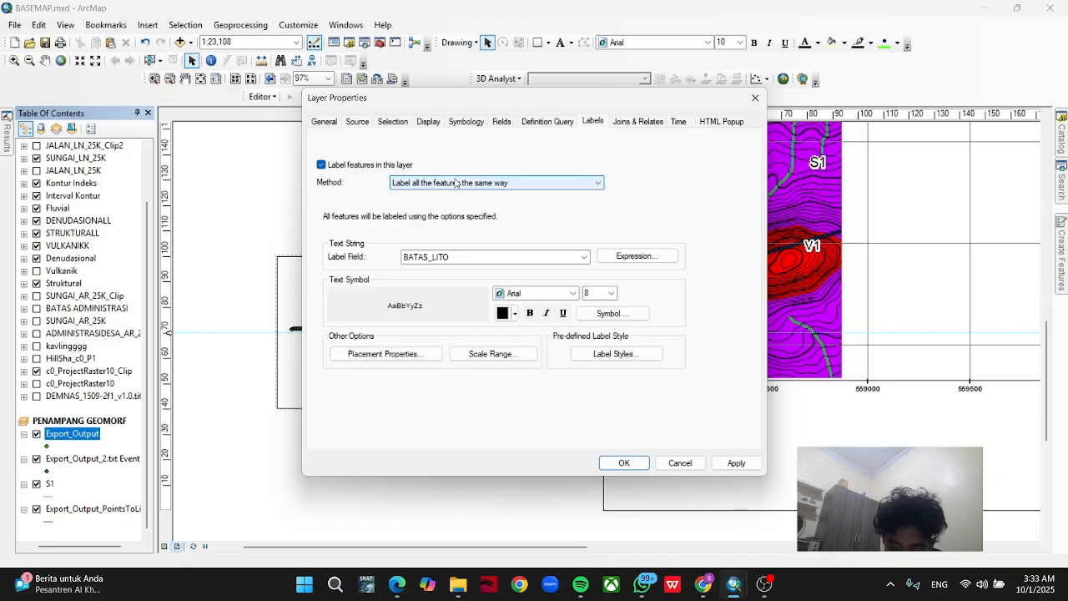
pyautogui.click(486, 259)
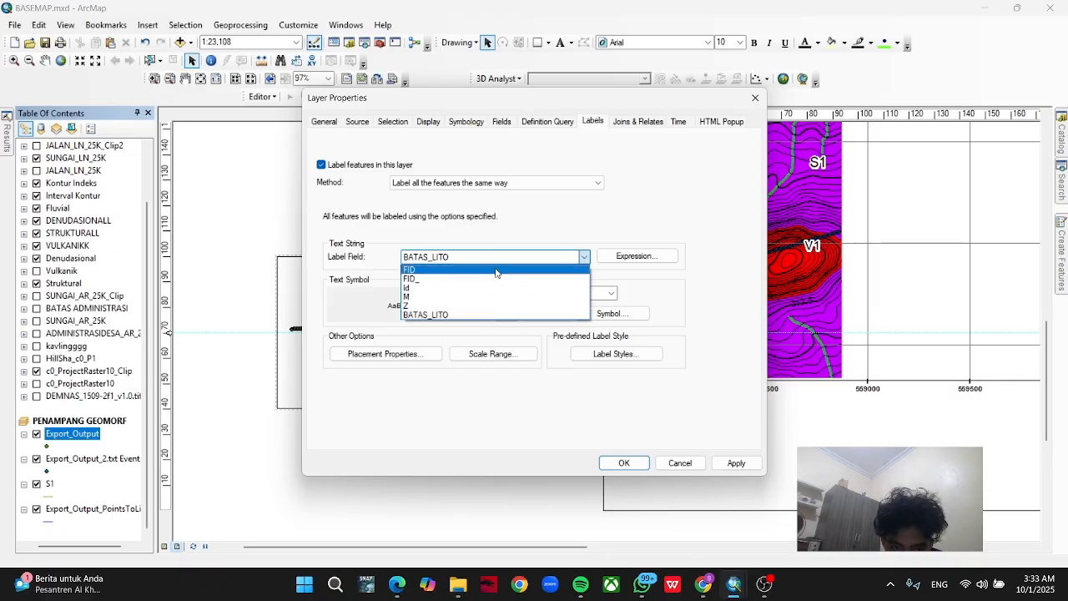
pyautogui.click(496, 316)
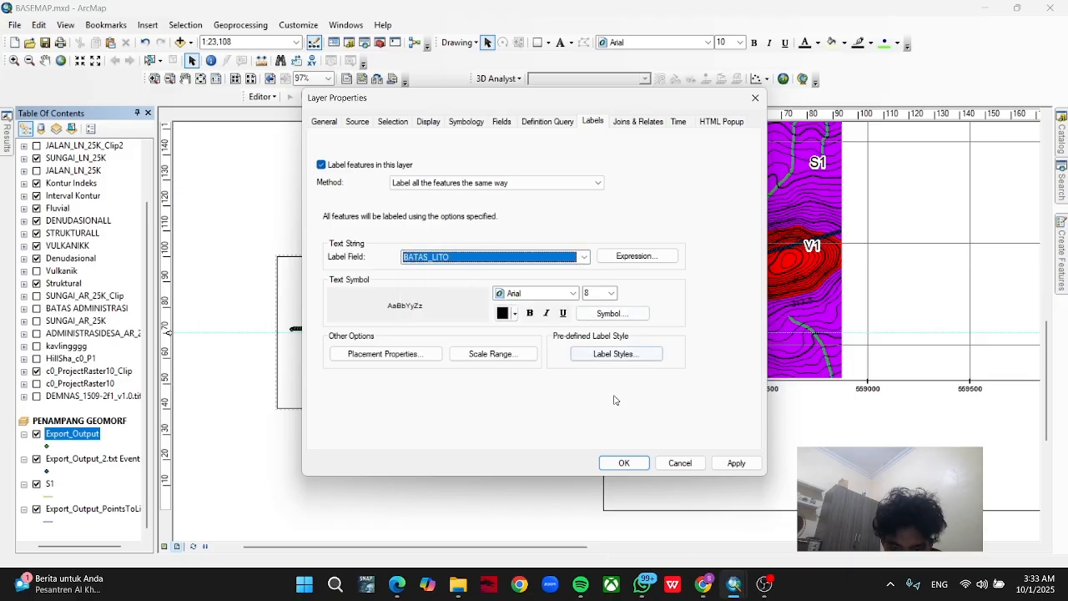
pyautogui.click(623, 462)
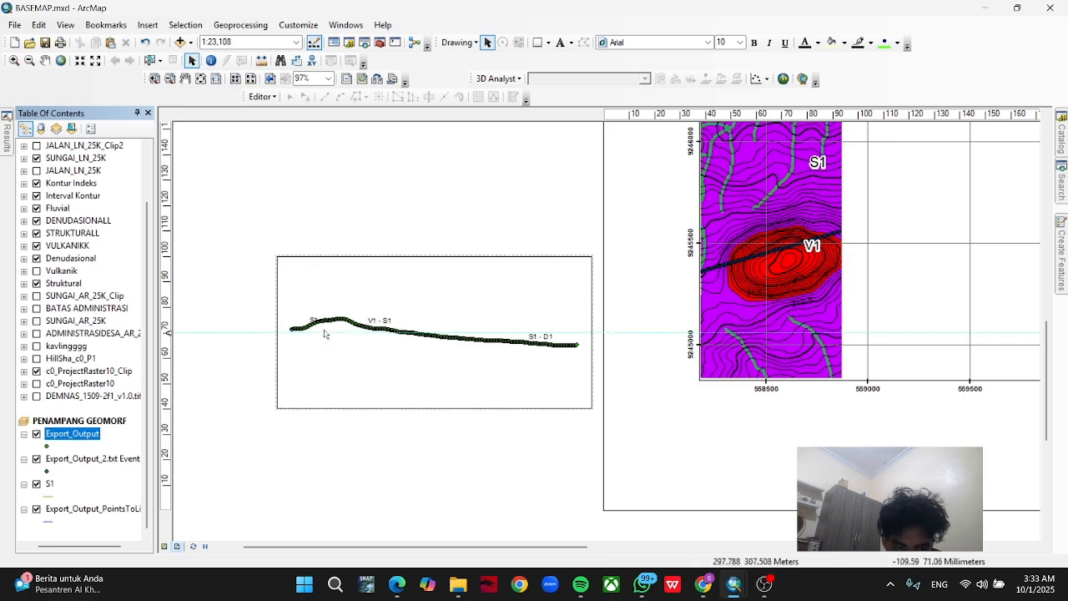
# Examine the boundary labels along the profile and review the Export_Output label placement and conflict detection settings.
pyautogui.scroll(3, 327, 365)
pyautogui.scroll(-3, 327, 364)
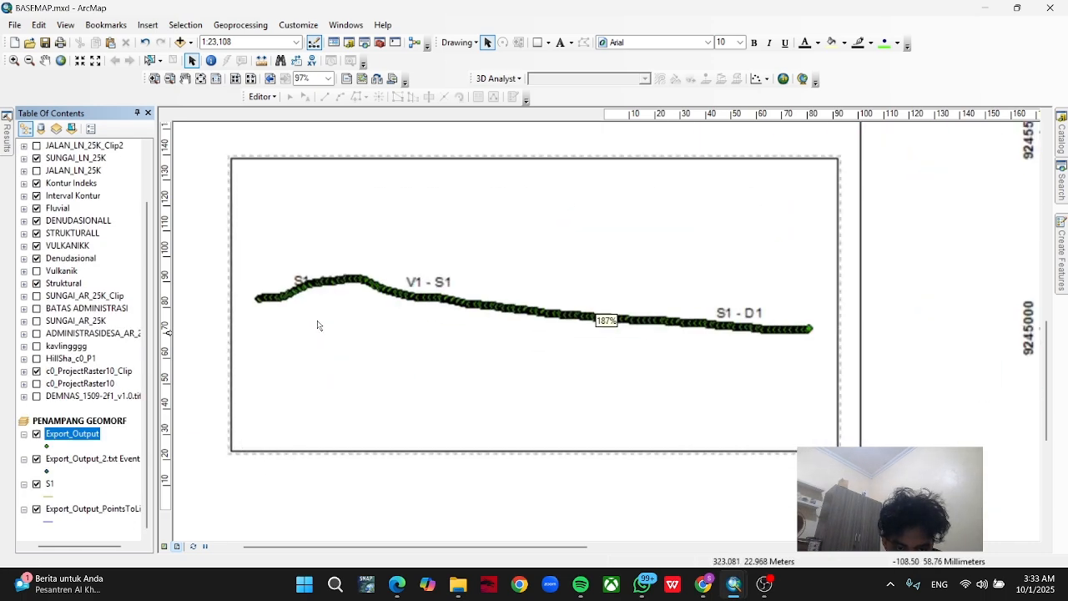
pyautogui.scroll(-1, 297, 325)
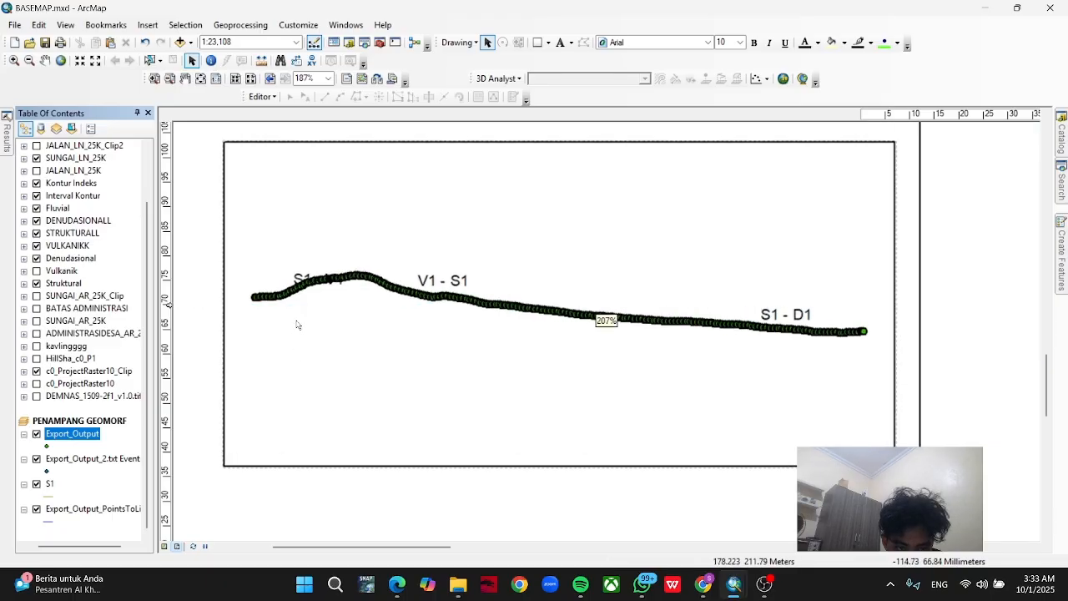
pyautogui.doubleClick(72, 434)
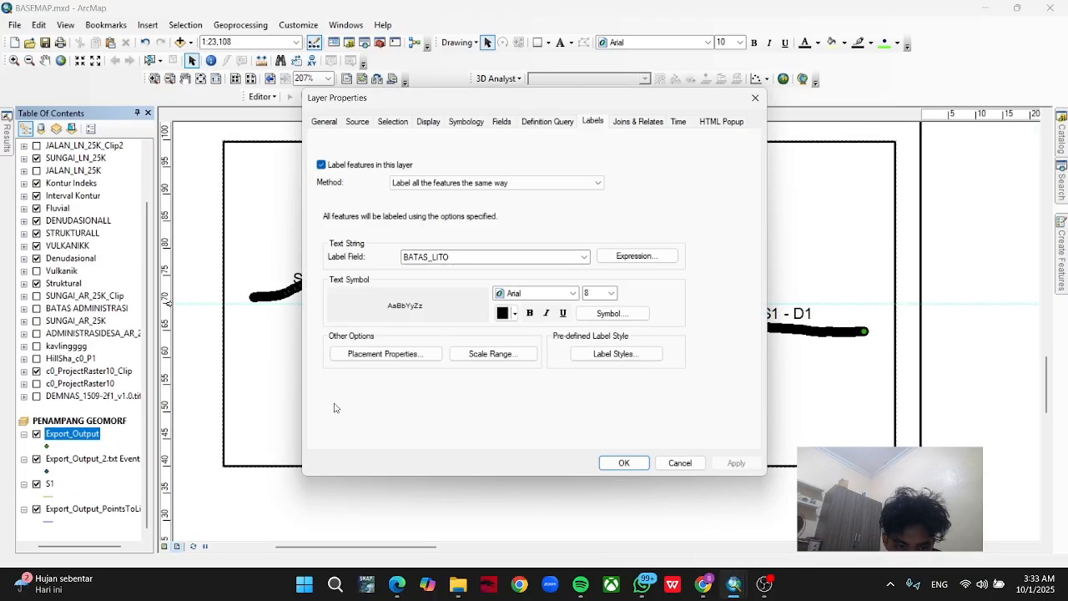
pyautogui.click(384, 353)
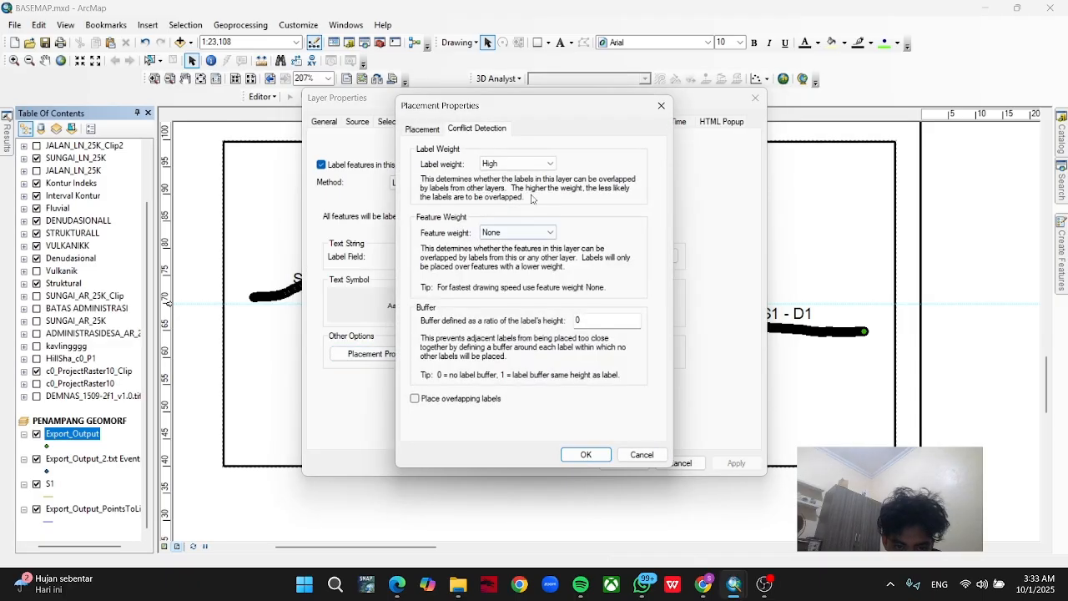
pyautogui.click(661, 105)
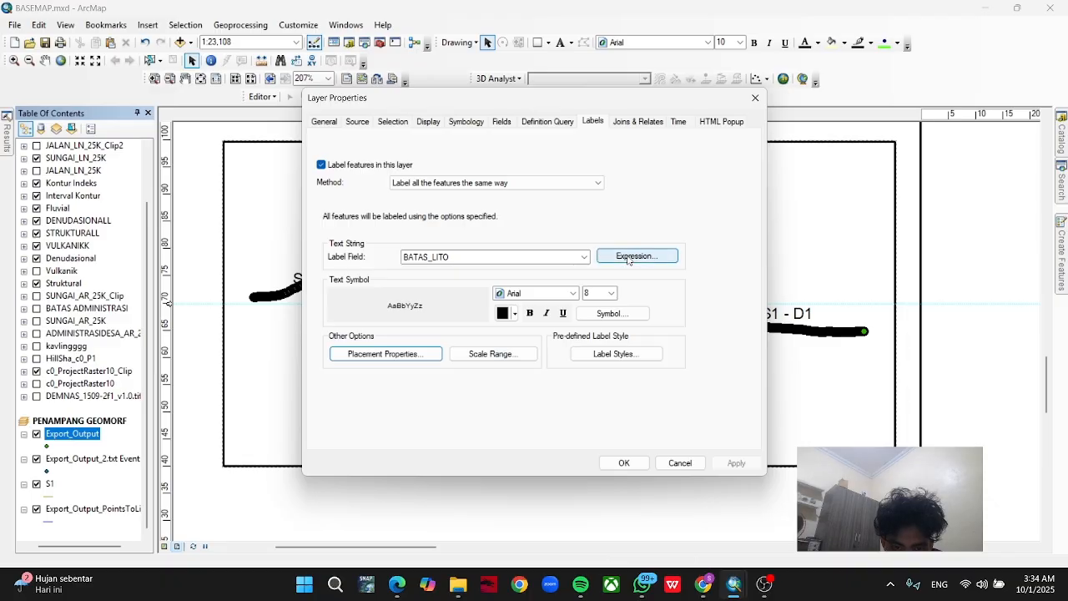
pyautogui.click(627, 465)
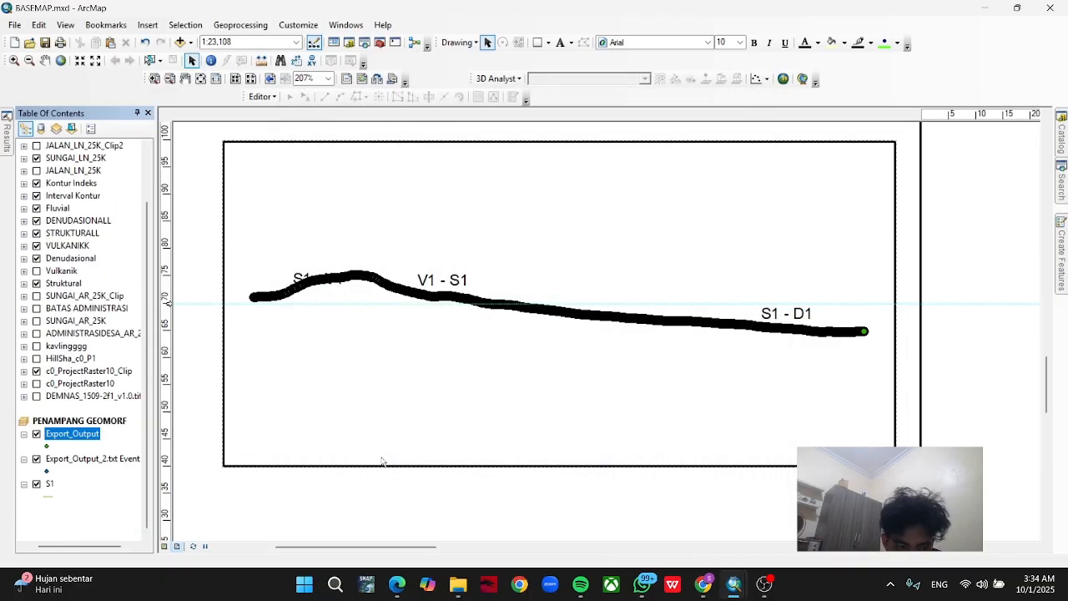
pyautogui.moveTo(388, 461); pyautogui.dragTo(519, 420)
pyautogui.scroll(2, 519, 422)
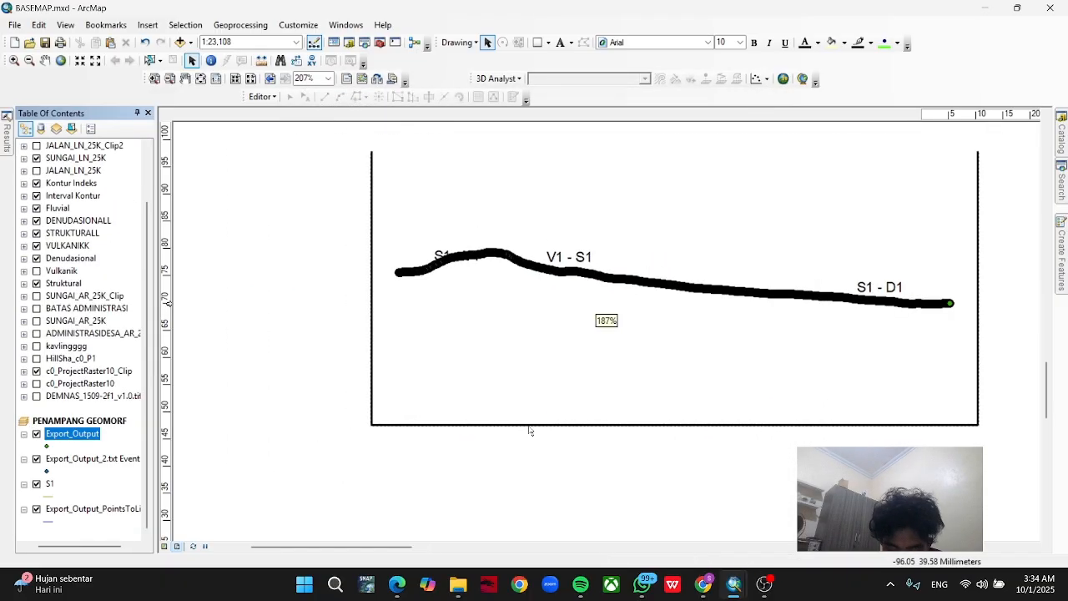
pyautogui.scroll(3, 530, 430)
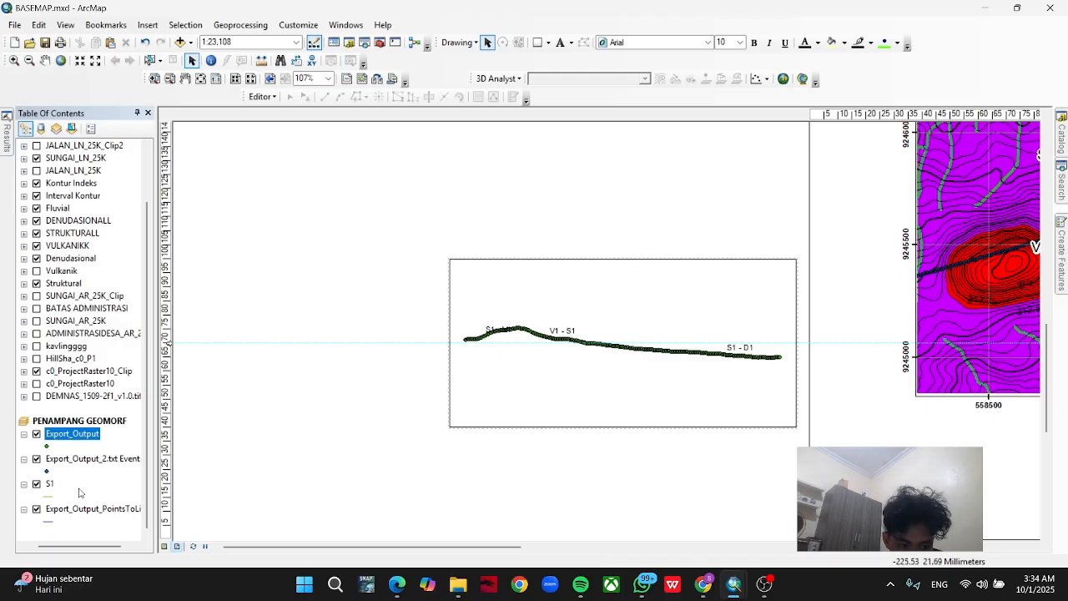
pyautogui.click(50, 484)
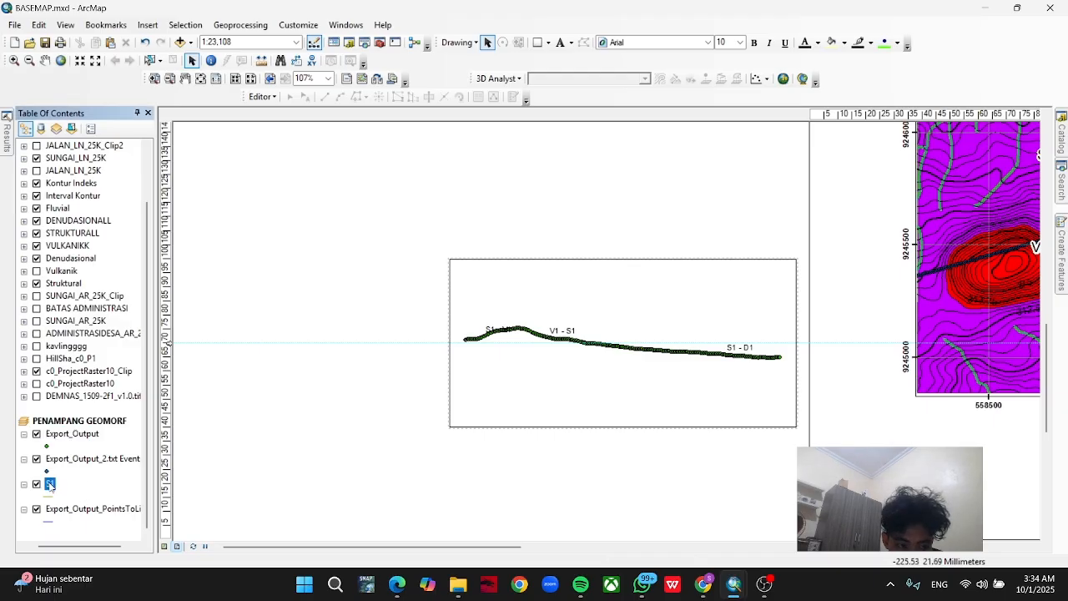
pyautogui.rightClick(50, 484)
pyautogui.click(234, 493)
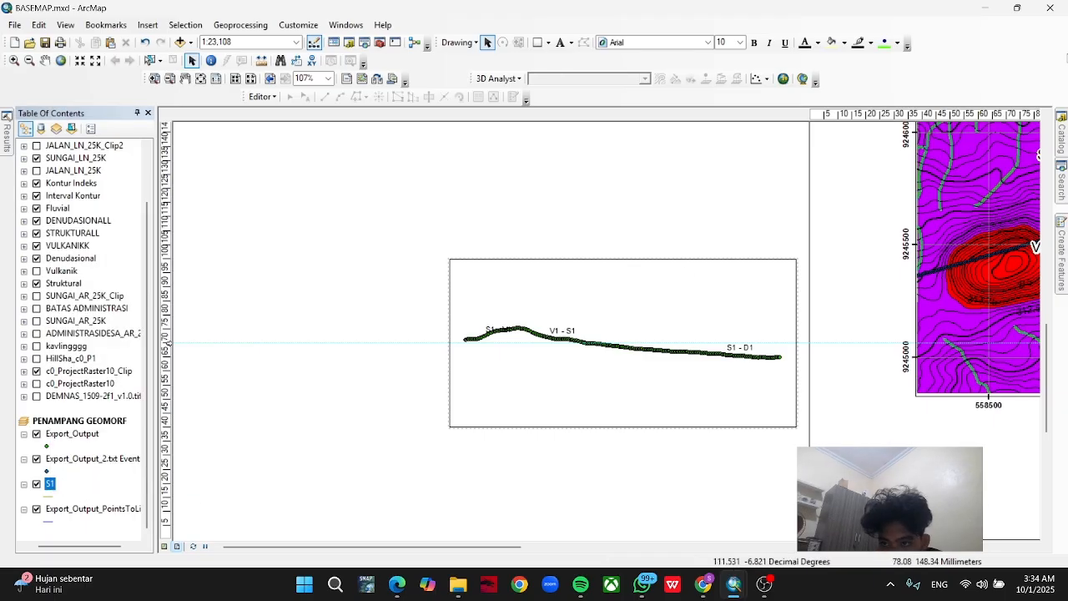
# Create a Polyline shapefile named V1 in the "tutor part 2" folder with the WGS 1984 UTM Zone 49S coordinate system.
pyautogui.click(1062, 134)
pyautogui.rightClick(909, 210)
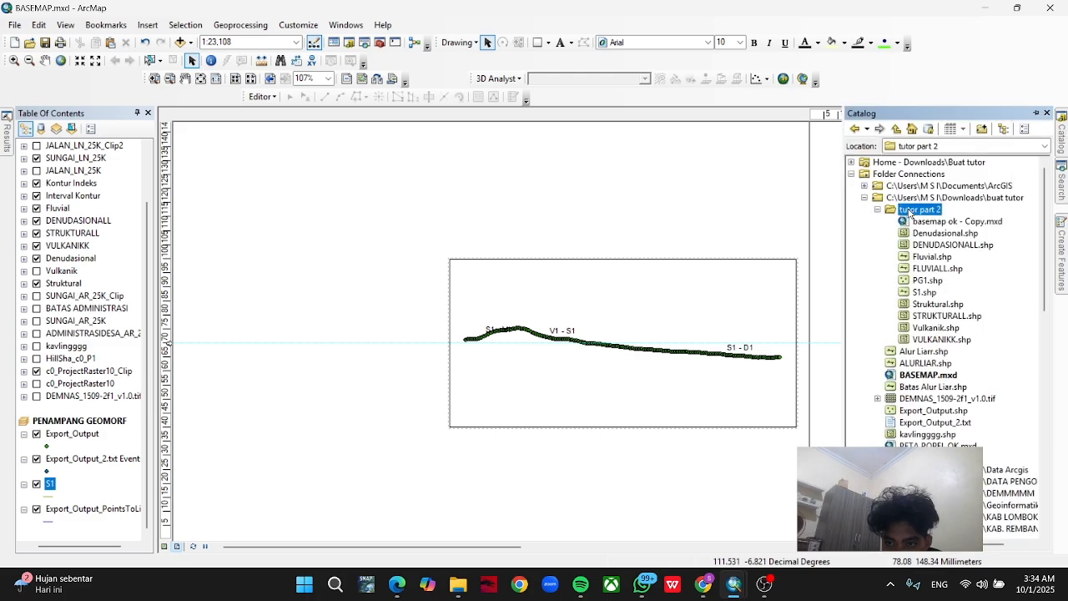
pyautogui.moveTo(920, 297)
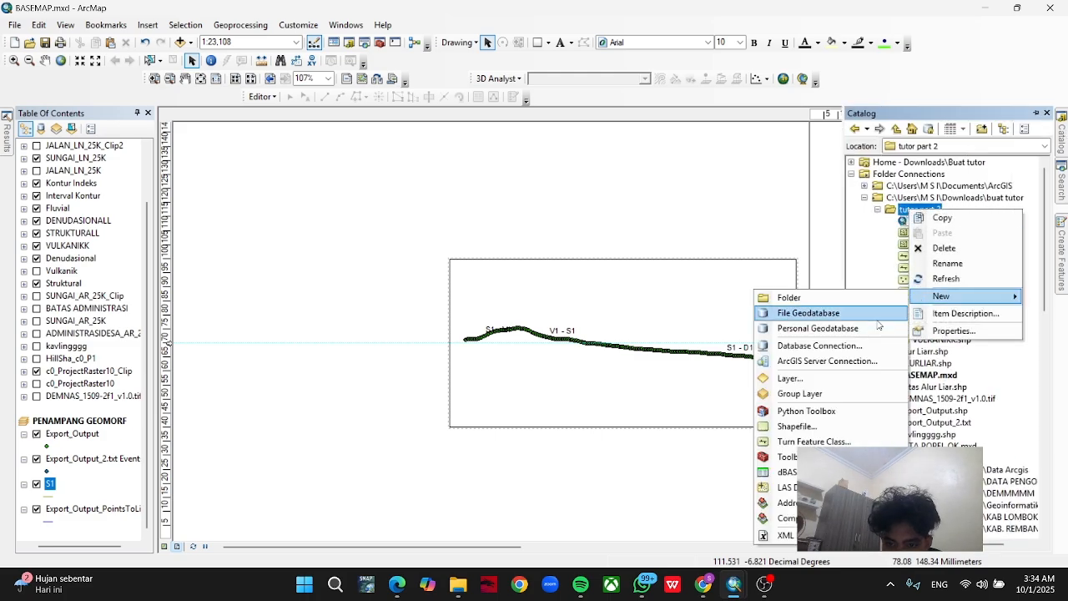
pyautogui.click(833, 426)
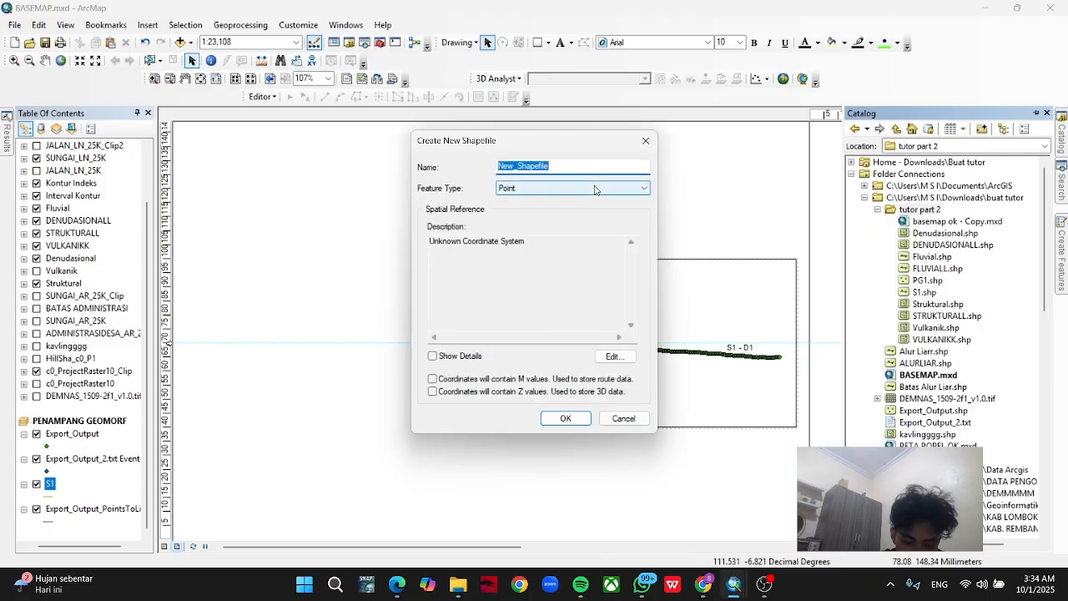
pyautogui.write('V1')
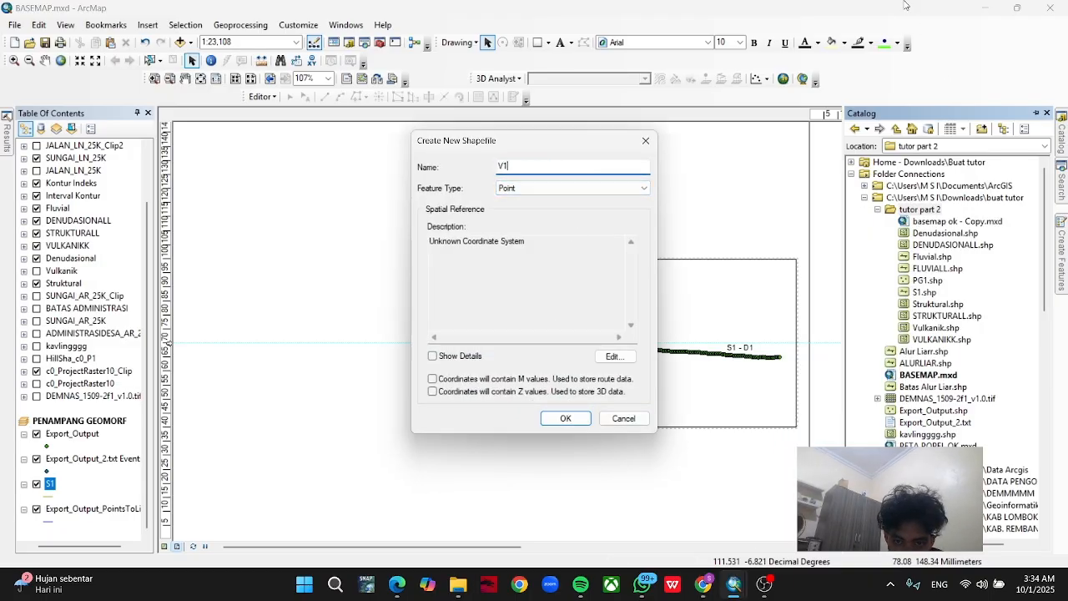
pyautogui.click(597, 185)
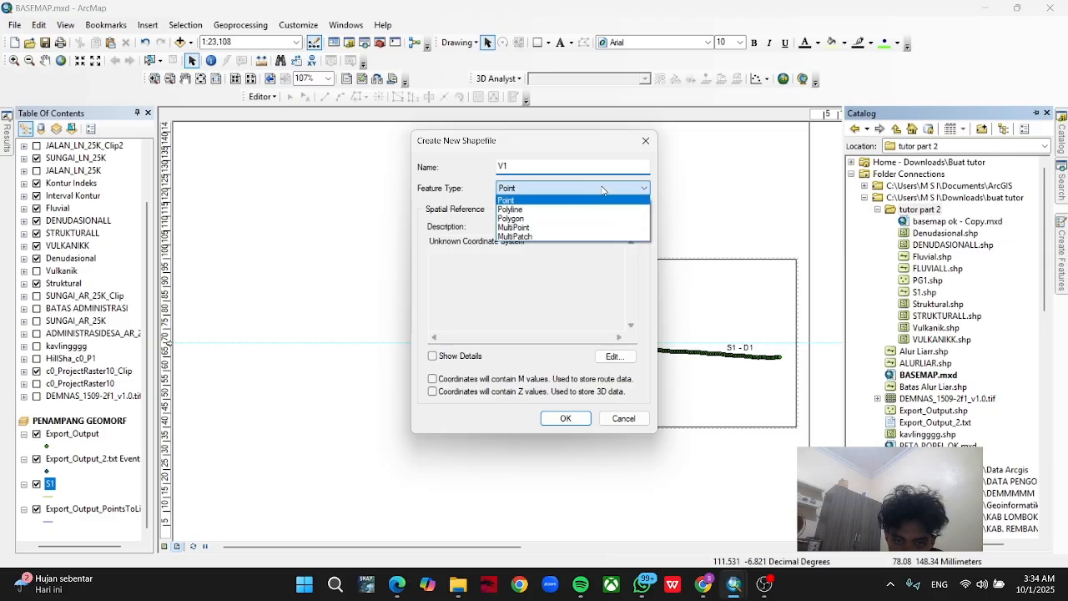
pyautogui.click(594, 210)
pyautogui.click(614, 357)
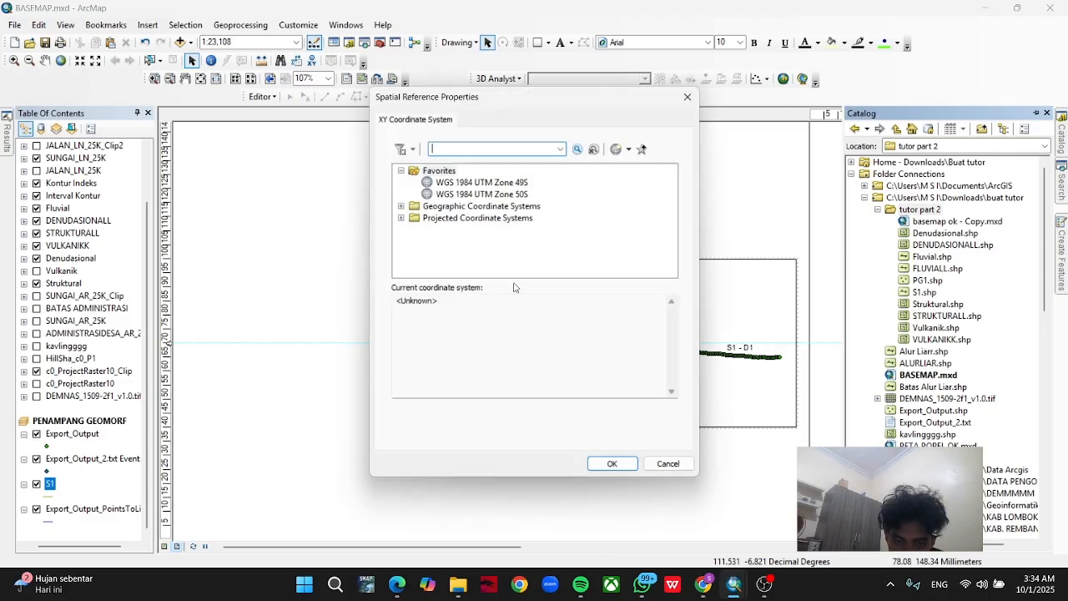
pyautogui.click(491, 182)
pyautogui.click(613, 465)
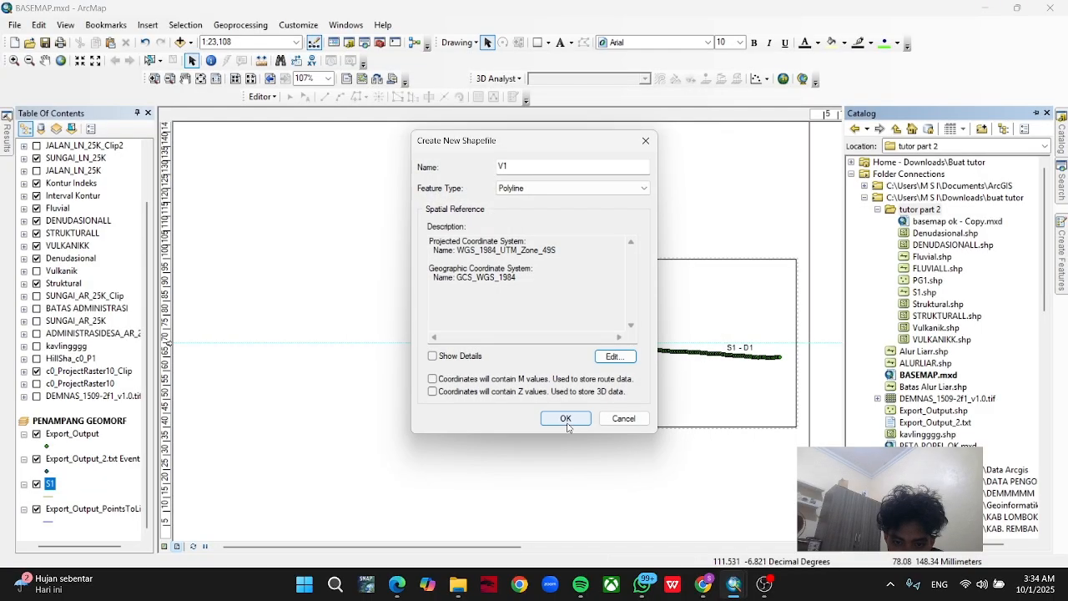
pyautogui.click(566, 422)
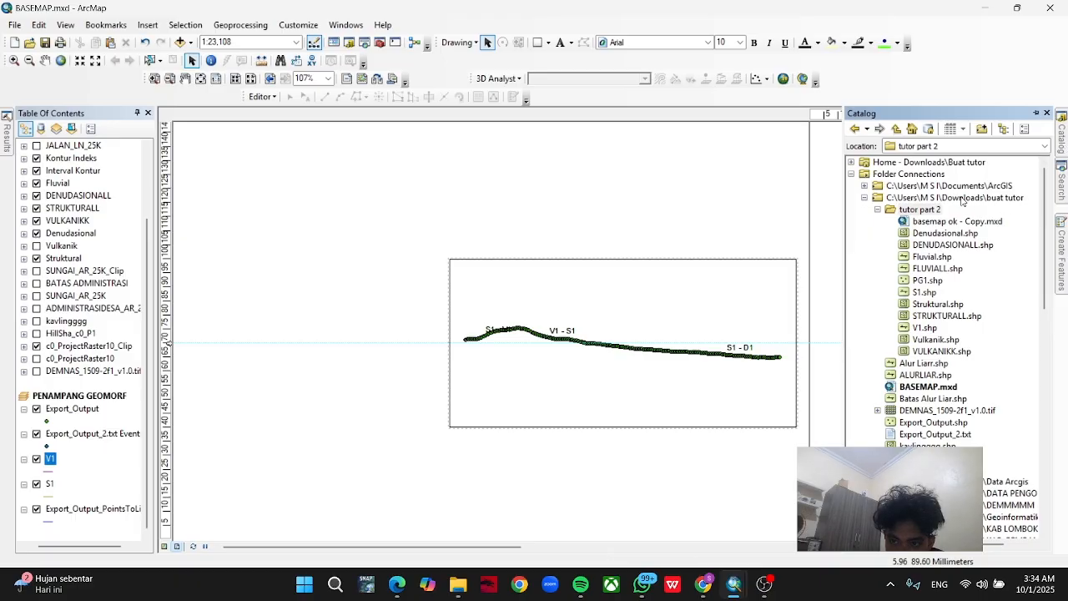
# Create a Polyline shapefile named D1 in the "tutor part 2" folder with the WGS 1984 UTM Zone 49S coordinate system.
pyautogui.rightClick(934, 209)
pyautogui.moveTo(964, 292)
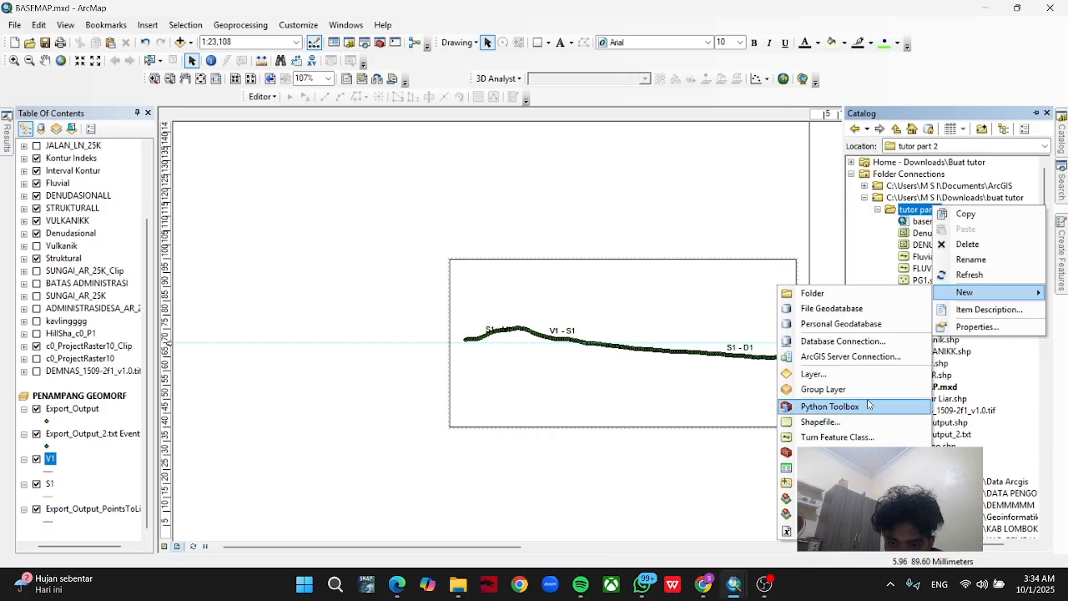
pyautogui.click(859, 423)
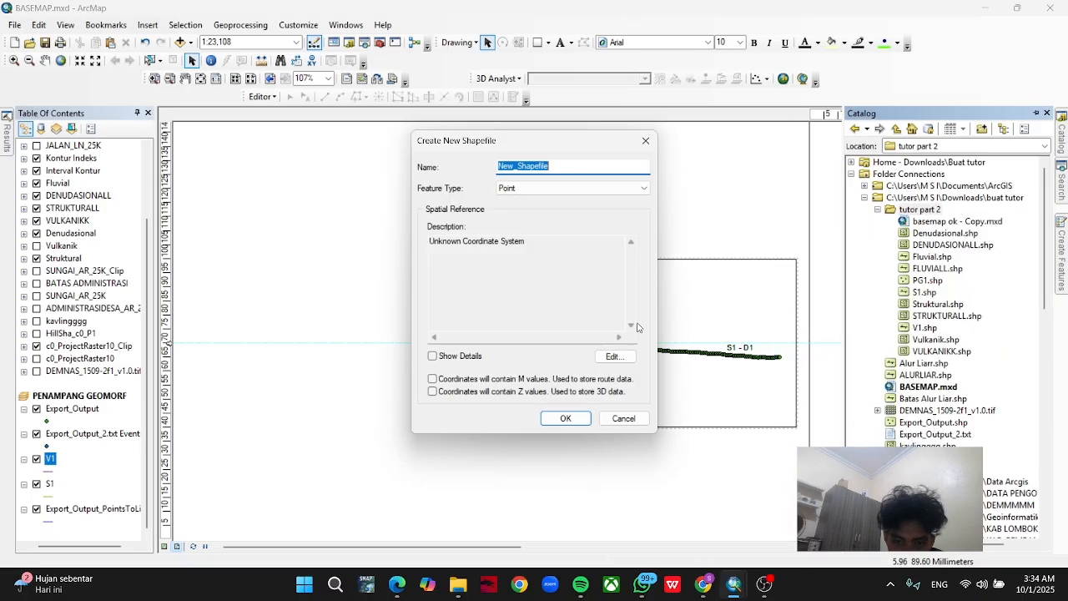
pyautogui.write('D1')
pyautogui.click(587, 187)
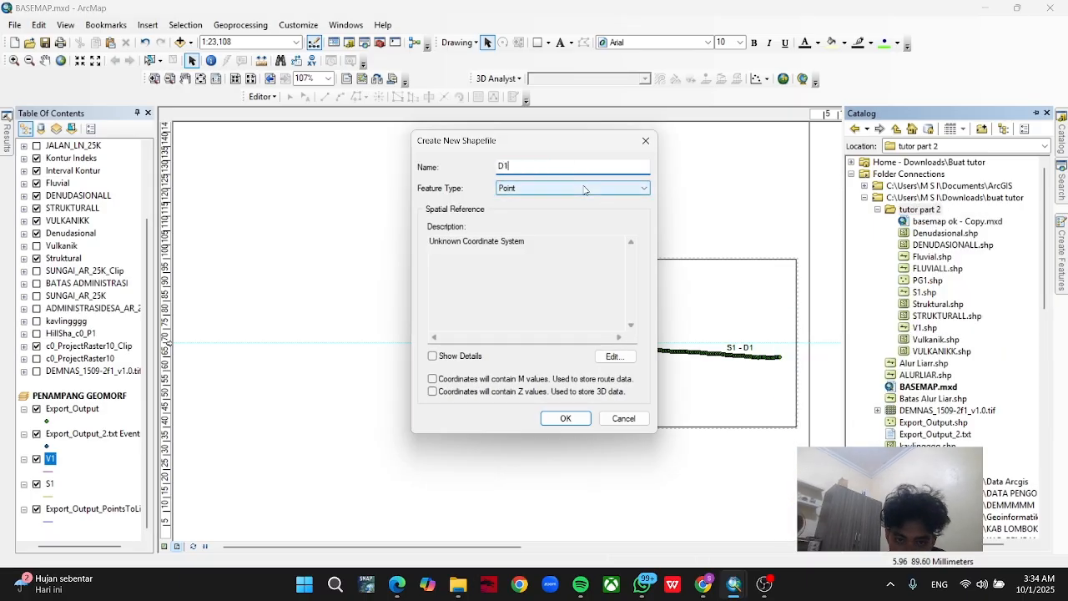
pyautogui.click(584, 209)
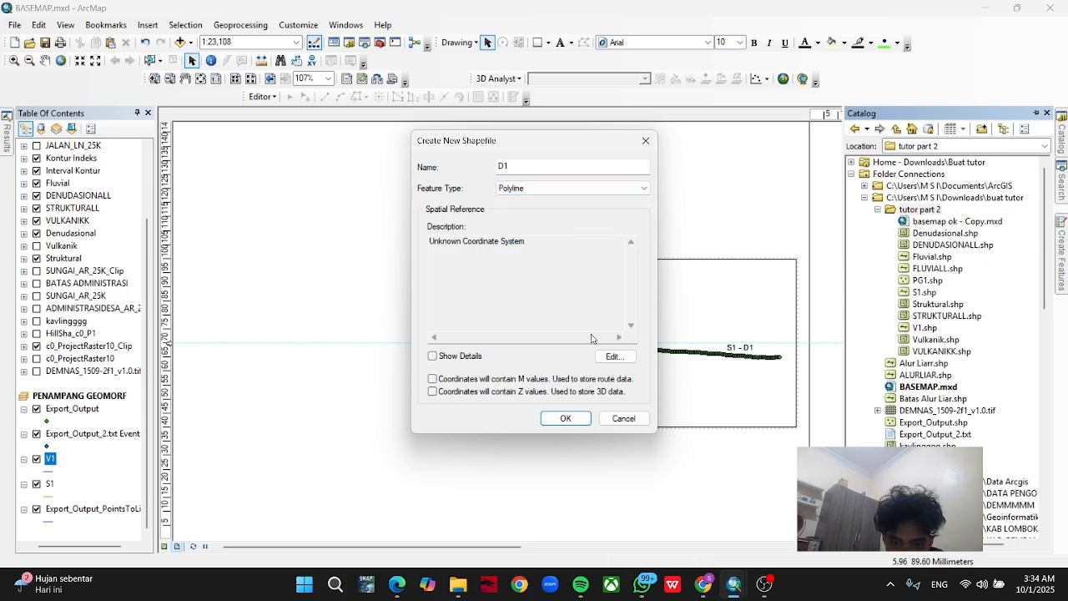
pyautogui.click(614, 356)
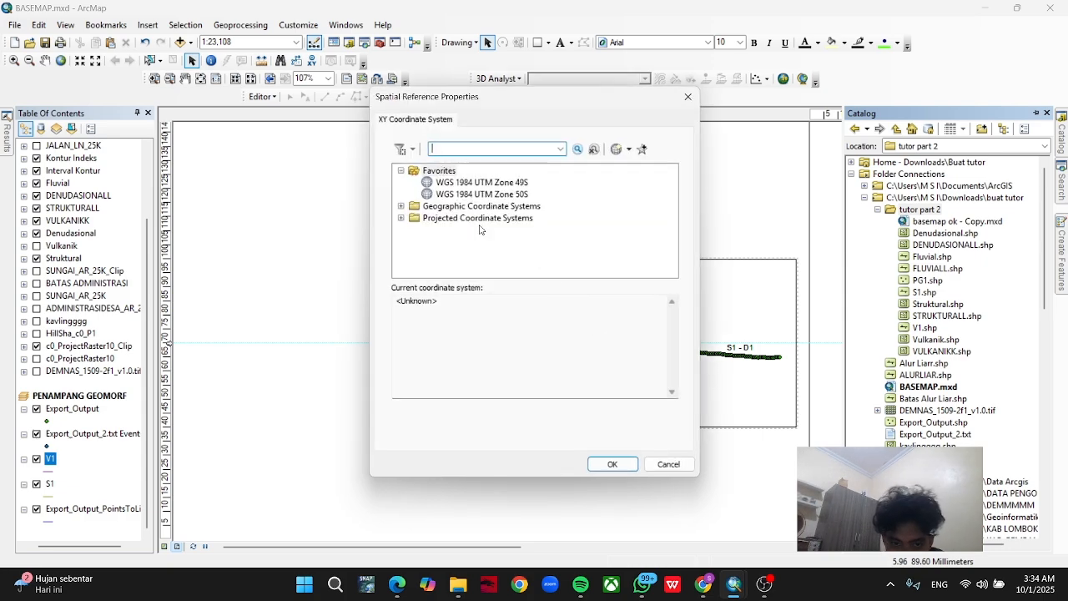
pyautogui.click(447, 184)
pyautogui.click(613, 464)
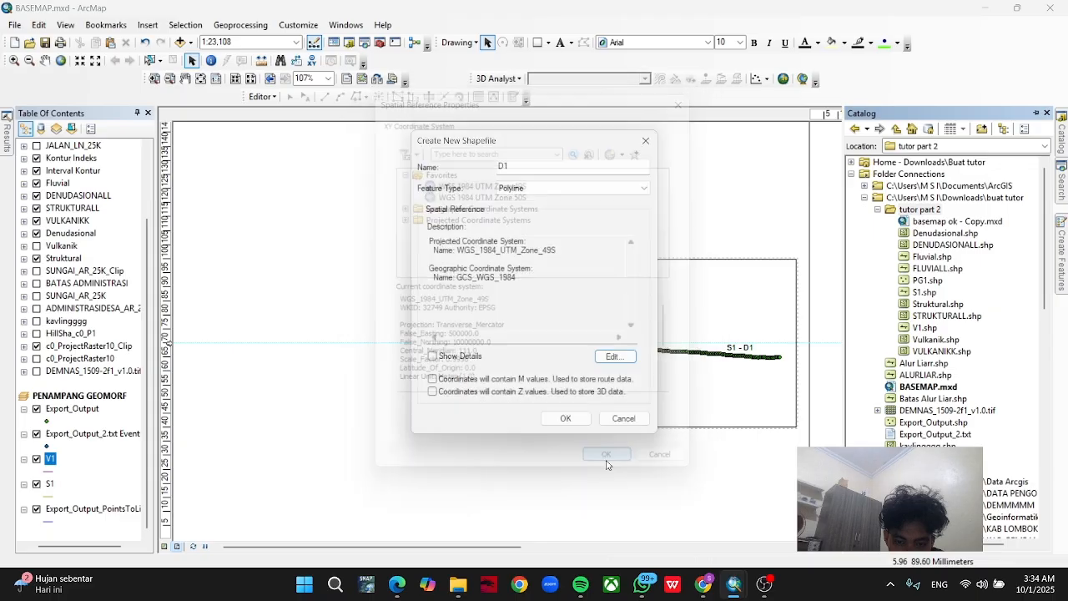
pyautogui.click(581, 423)
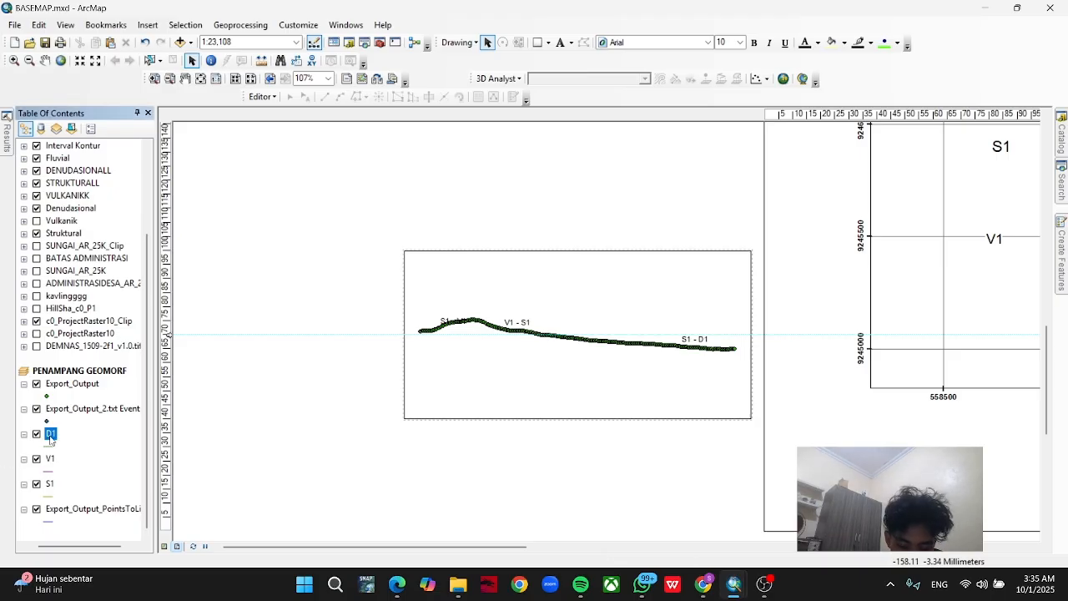
# Start an edit session on the S1 layer and choose the S1 template for creating features.
pyautogui.click(51, 486)
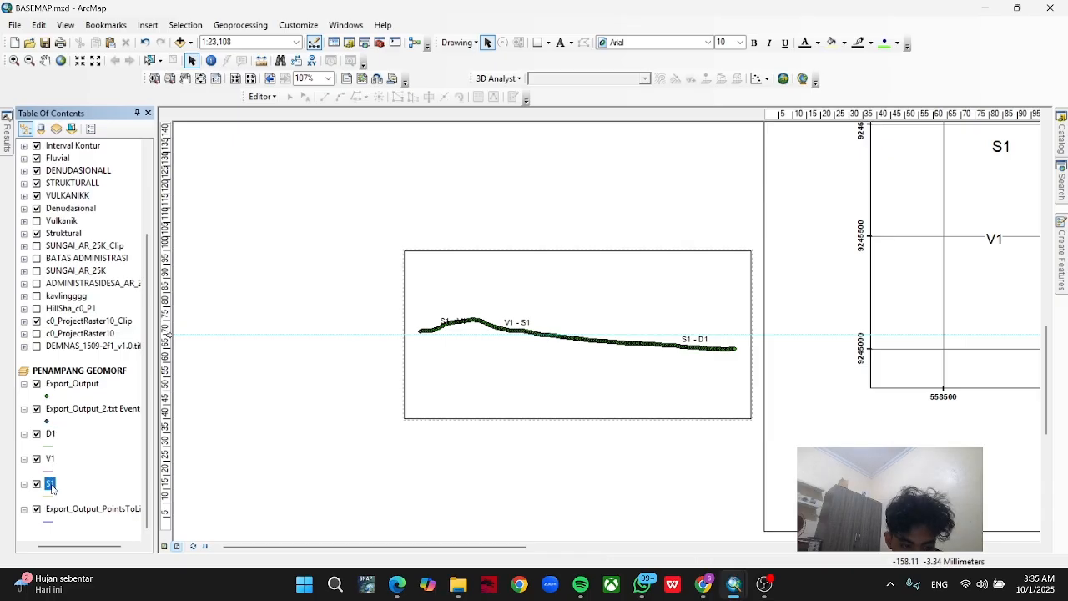
pyautogui.rightClick(52, 485)
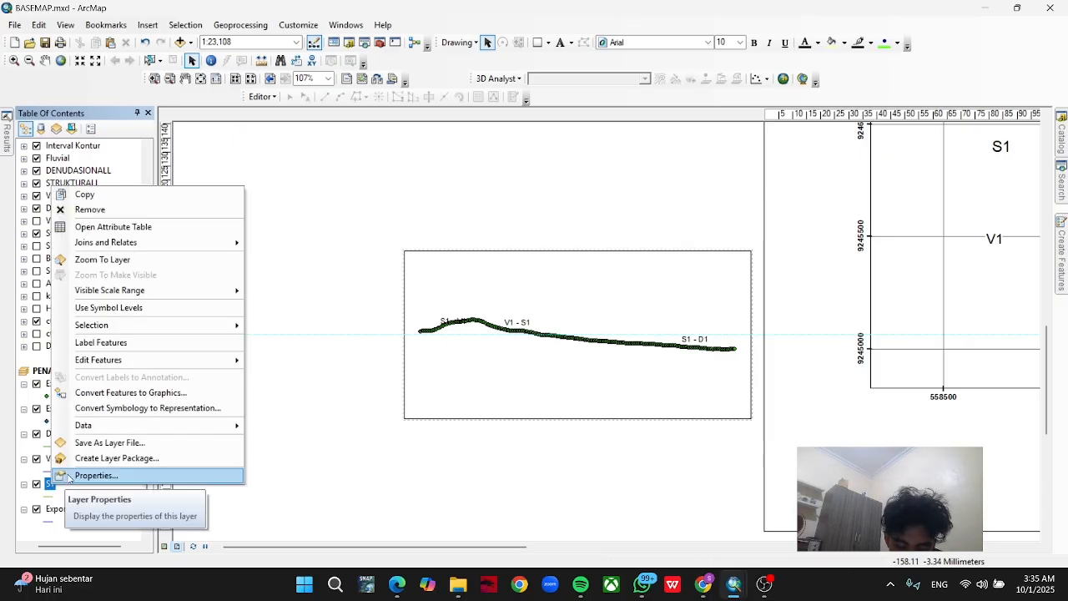
pyautogui.moveTo(155, 359)
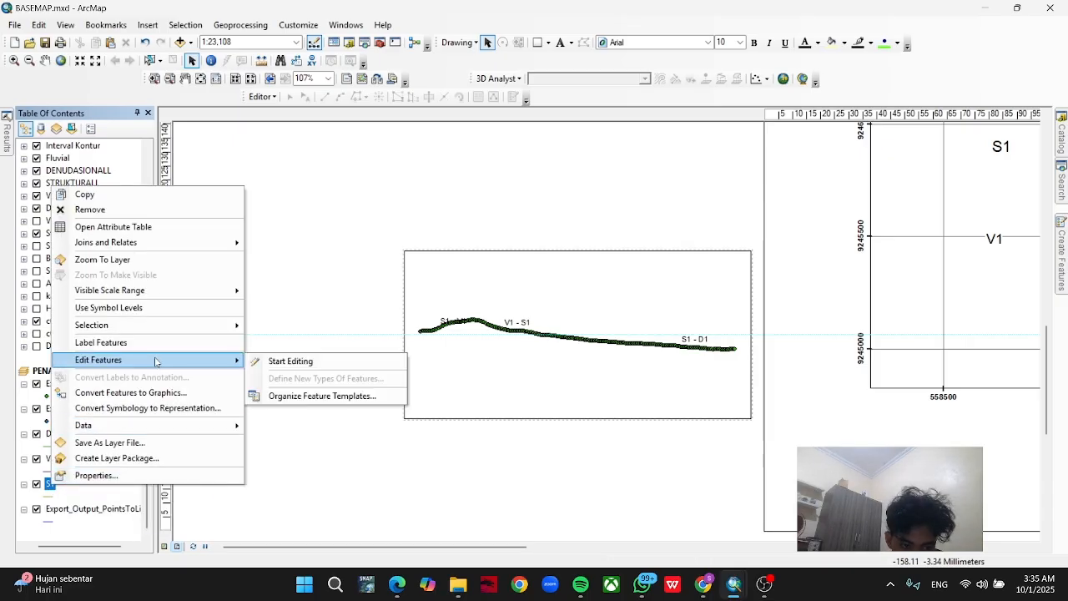
pyautogui.click(259, 362)
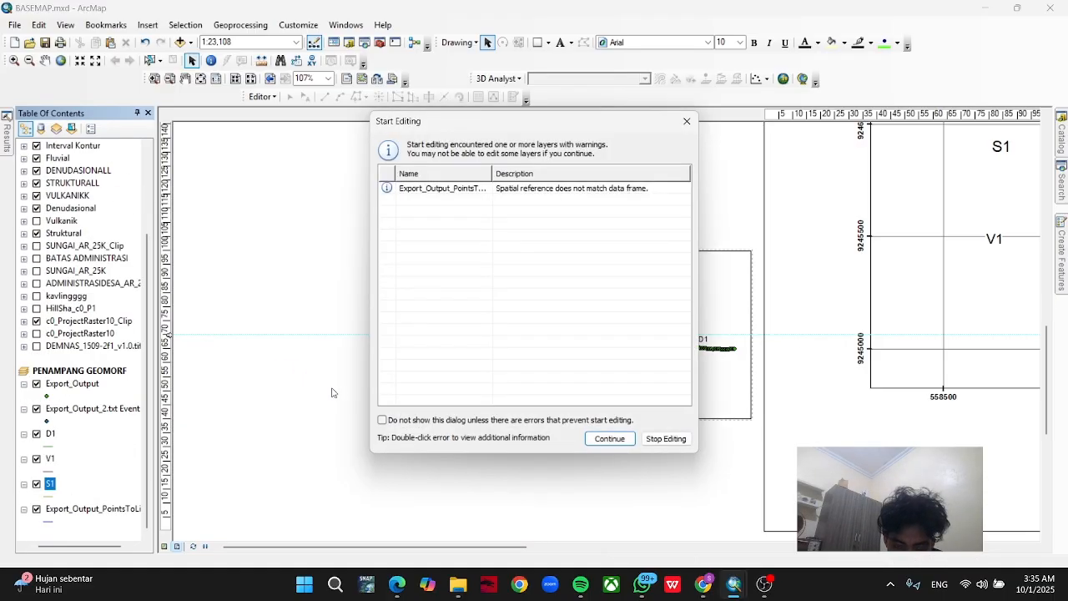
pyautogui.click(610, 438)
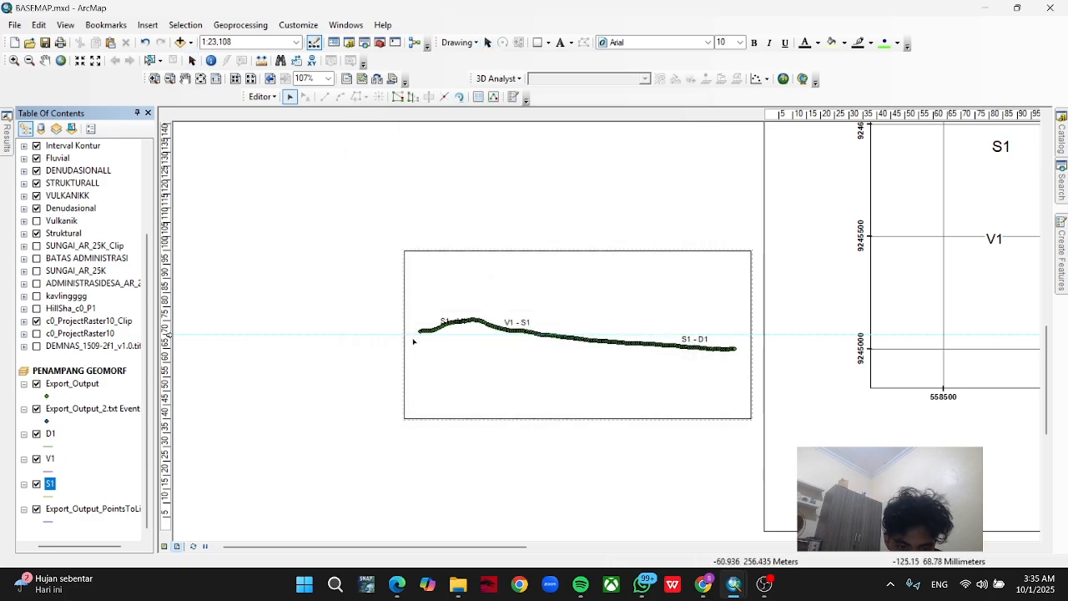
pyautogui.scroll(1, 418, 337)
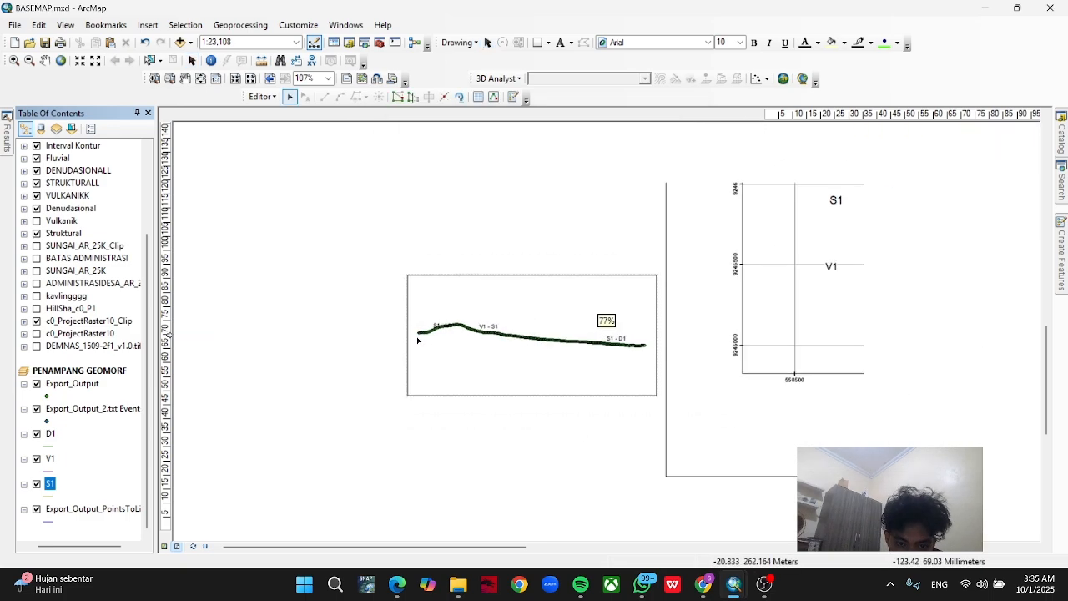
pyautogui.scroll(1, 419, 340)
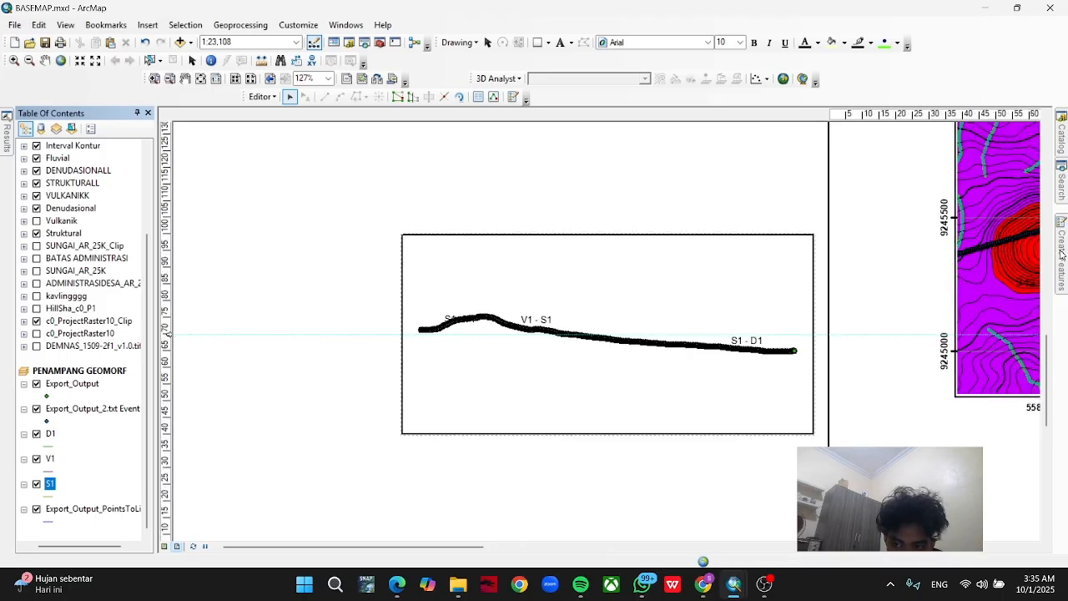
pyautogui.moveTo(1060, 255)
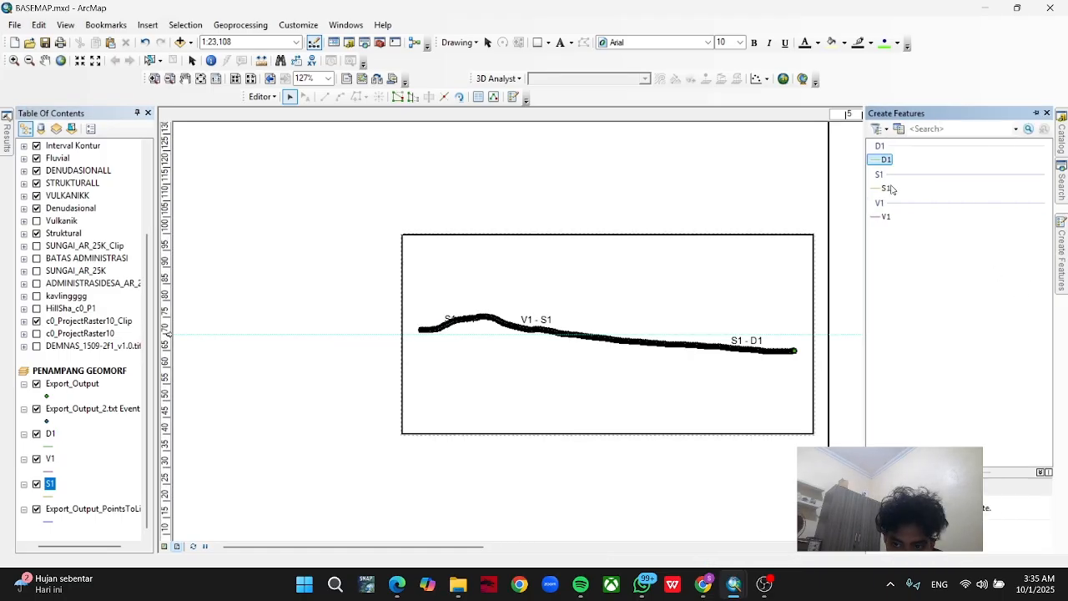
pyautogui.moveTo(890, 189); pyautogui.dragTo(886, 202)
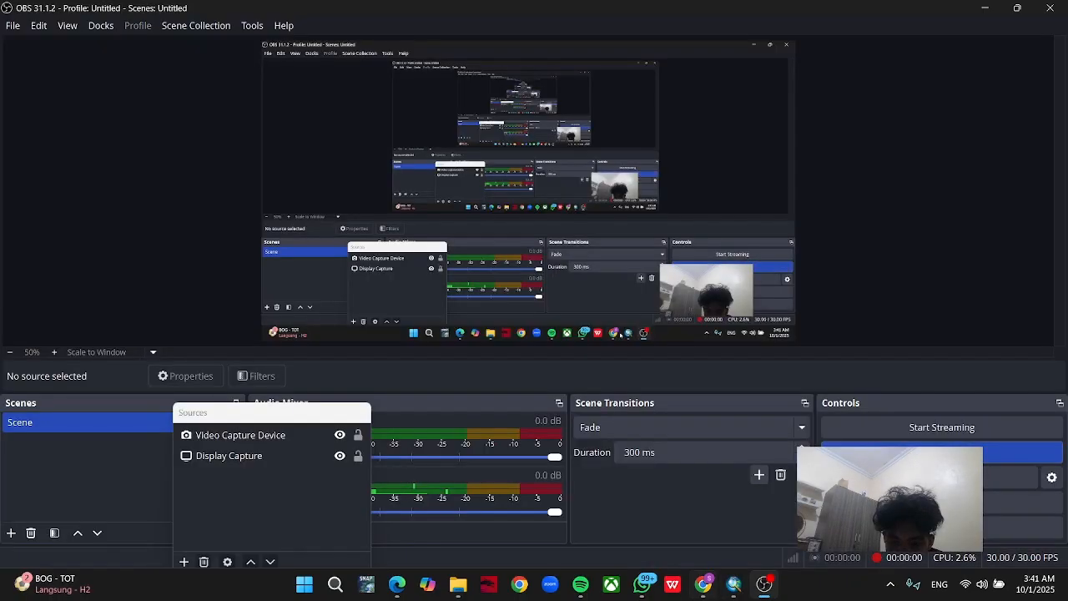
# Switch from OBS back to ArcMap and stop the open edit session.
pyautogui.click(694, 557)
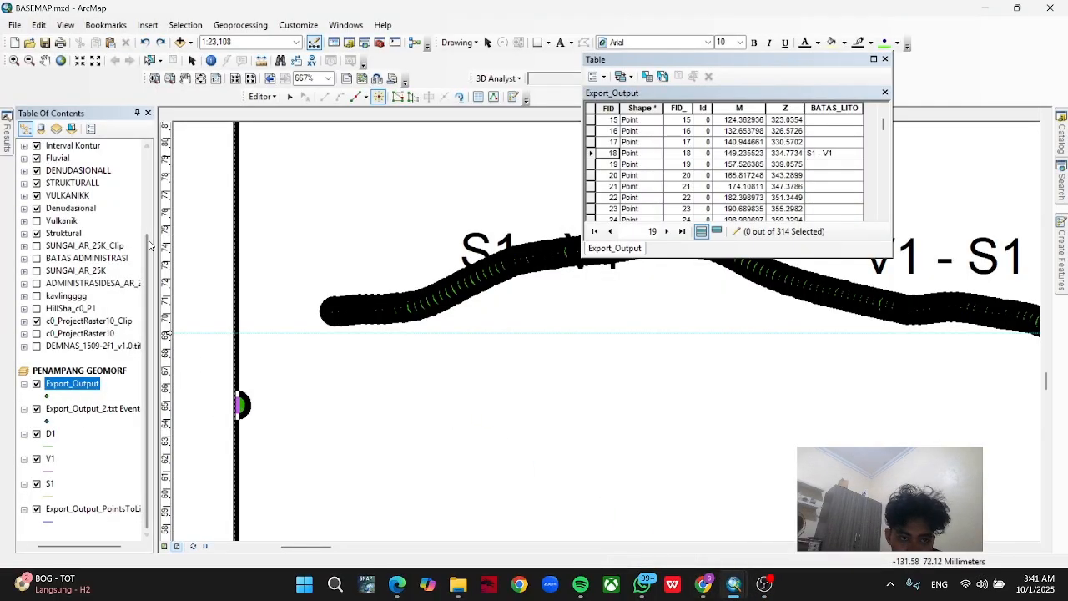
pyautogui.click(261, 96)
pyautogui.click(292, 129)
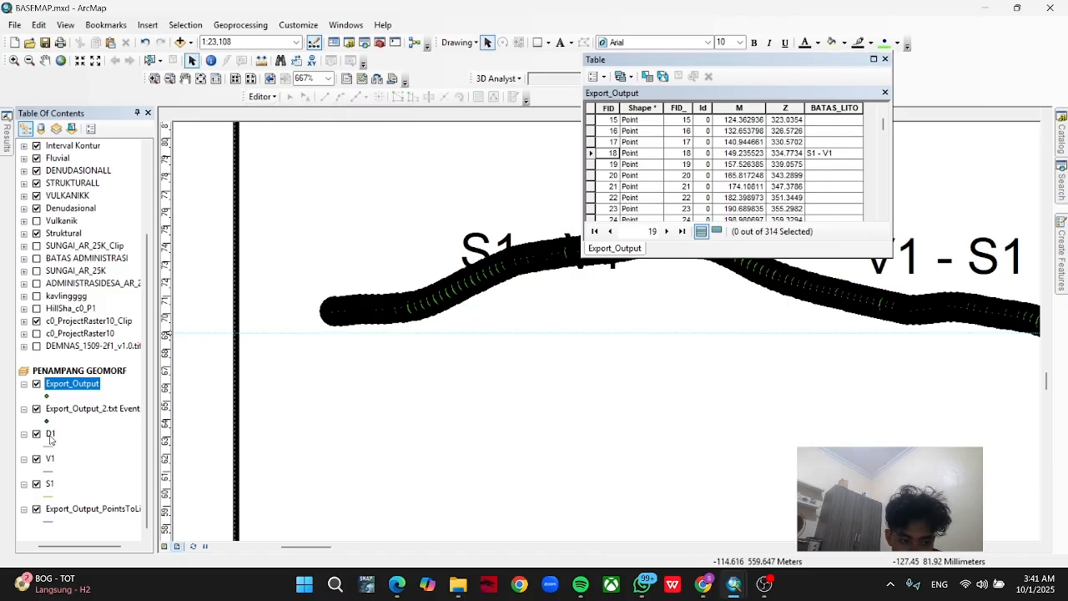
# Start editing the S1 layer in PENAMPANG GEOMORF and continue past the spatial reference warning.
pyautogui.click(49, 488)
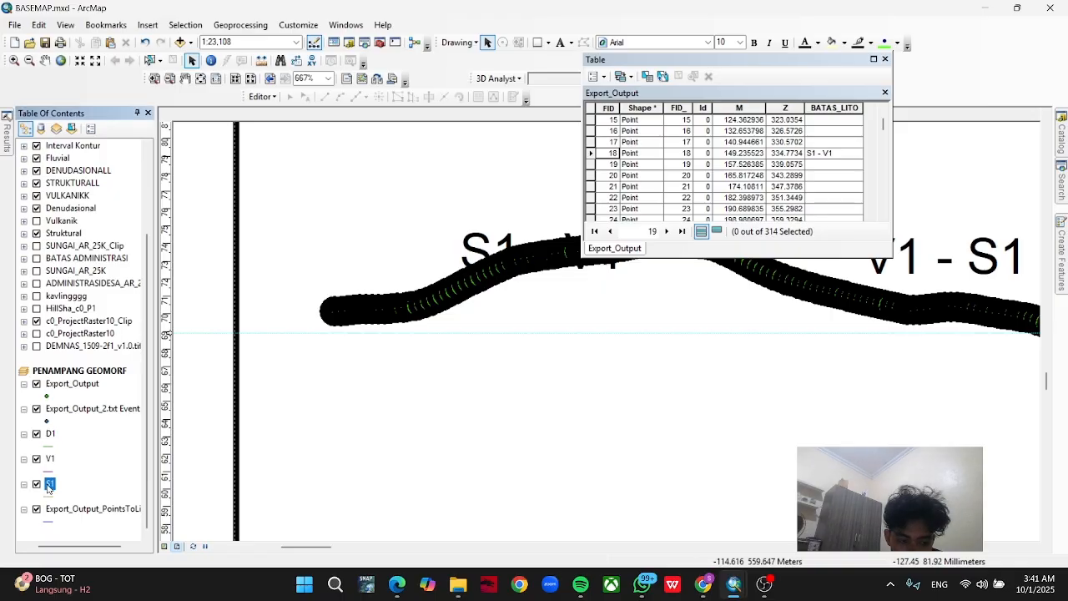
pyautogui.rightClick(49, 488)
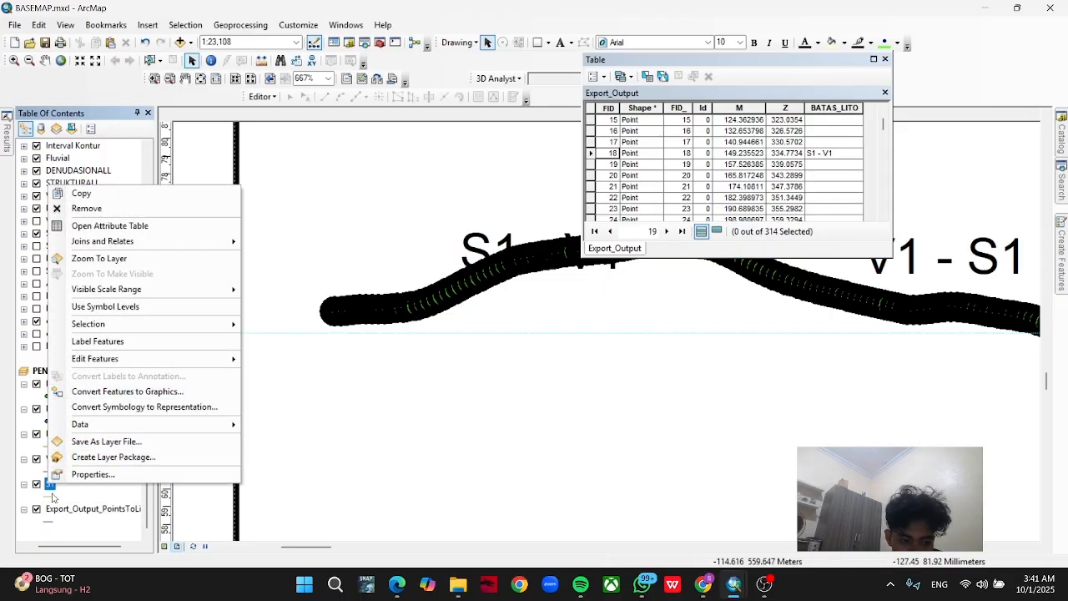
pyautogui.moveTo(117, 366)
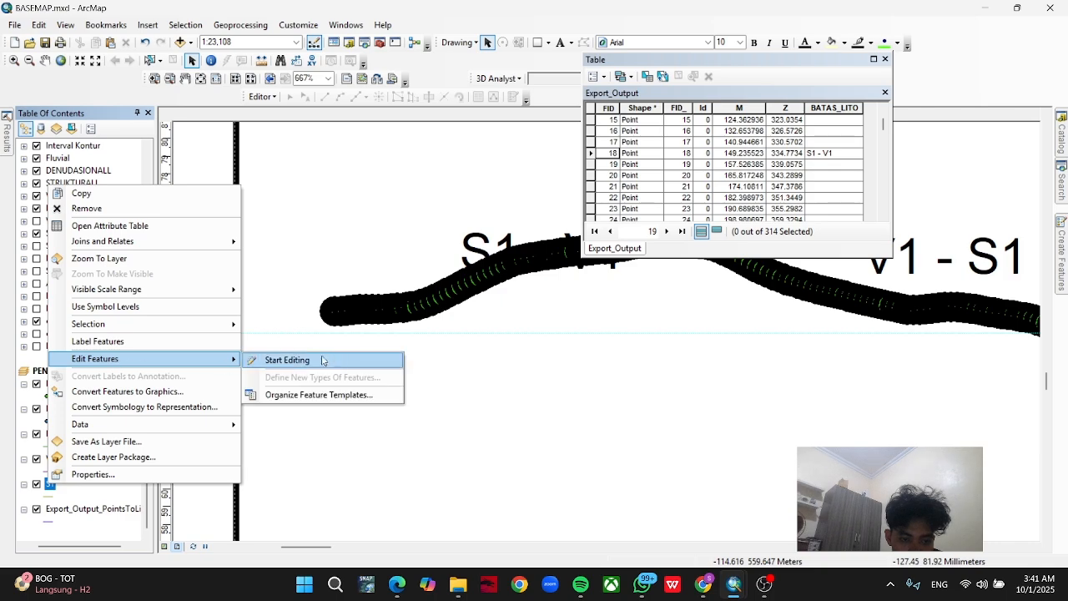
pyautogui.click(320, 361)
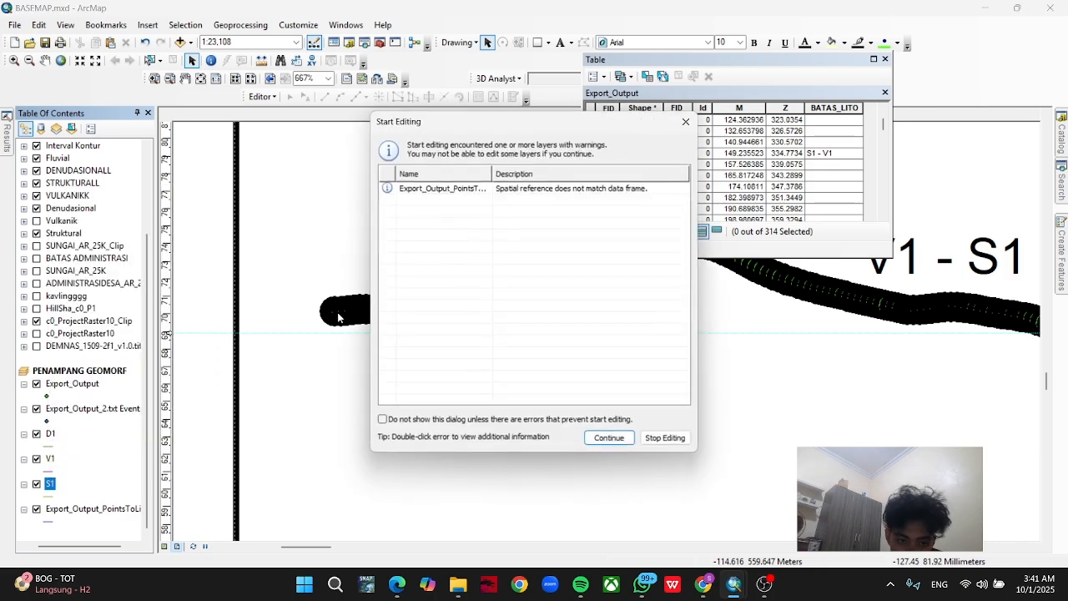
pyautogui.click(609, 438)
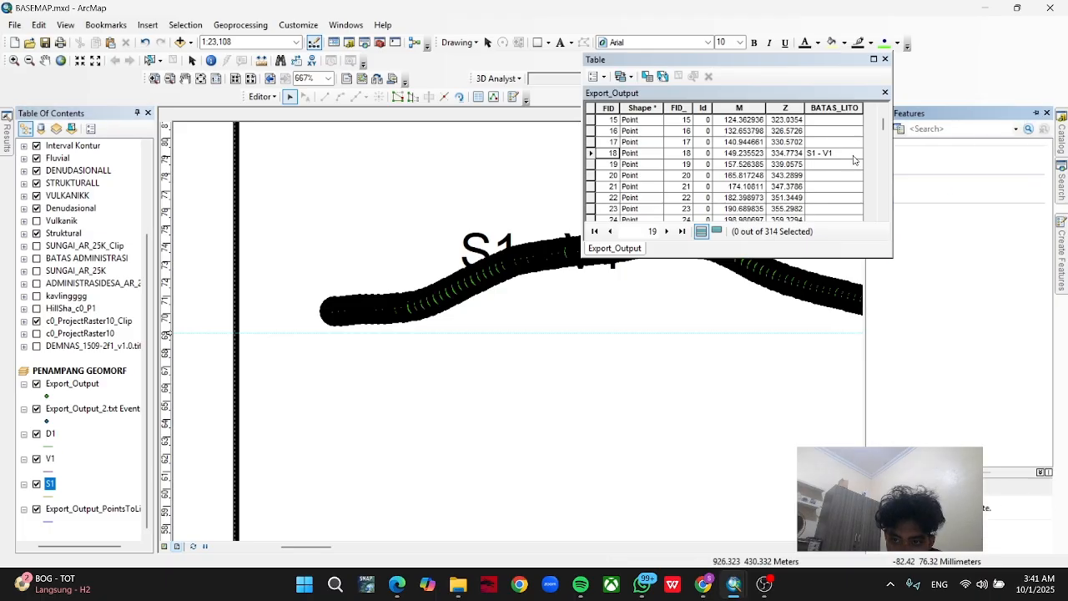
# Choose the S1 feature template for line drawing and move the Export_Output table away from the start of the profile.
pyautogui.moveTo(773, 69); pyautogui.dragTo(732, 66)
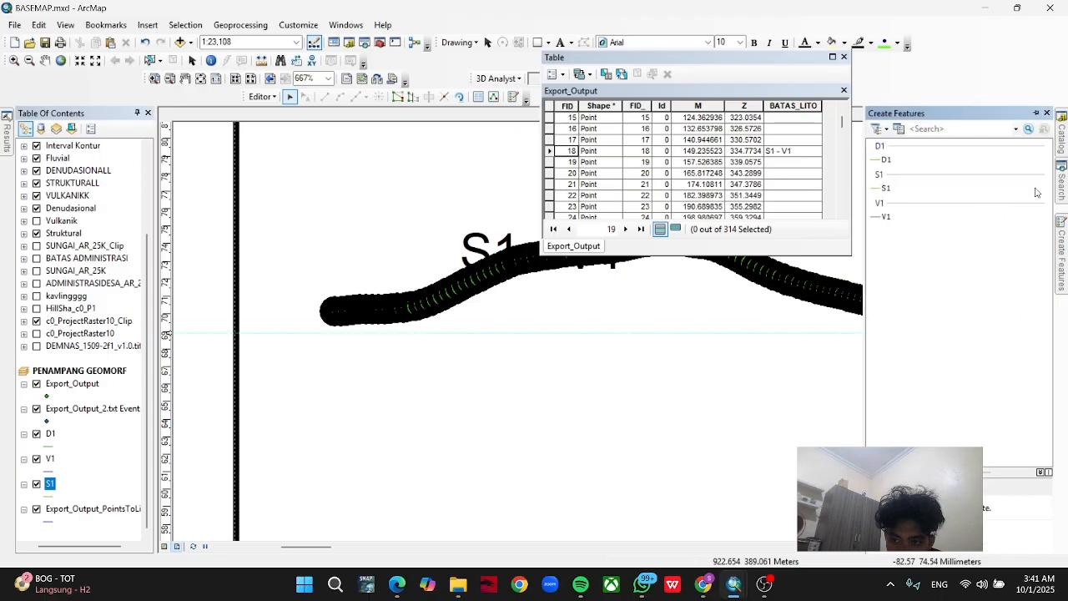
pyautogui.click(887, 188)
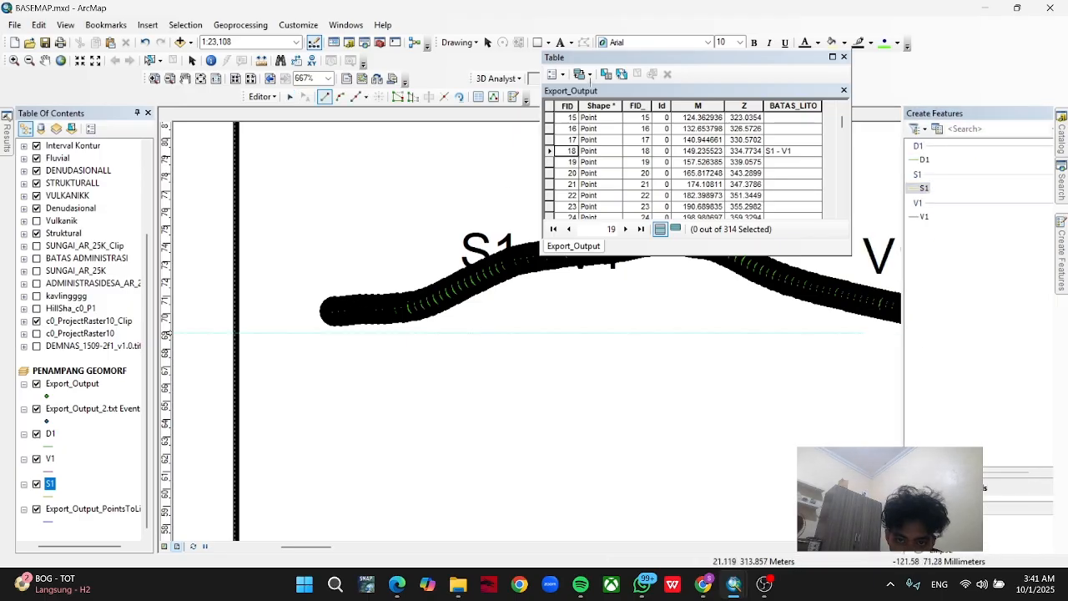
pyautogui.moveTo(692, 59); pyautogui.dragTo(706, 64)
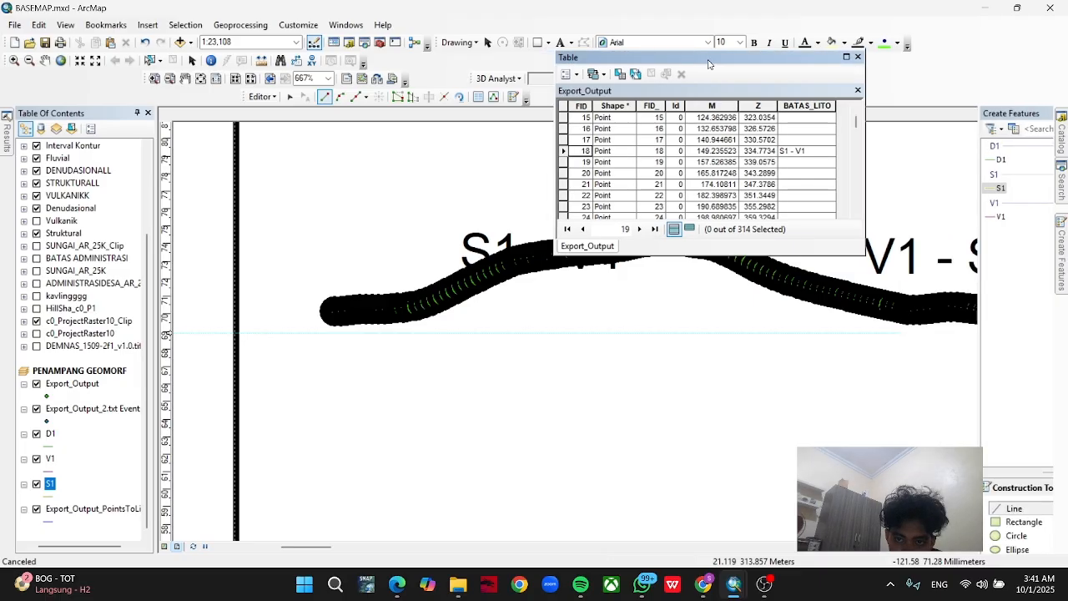
pyautogui.moveTo(775, 63); pyautogui.dragTo(789, 61)
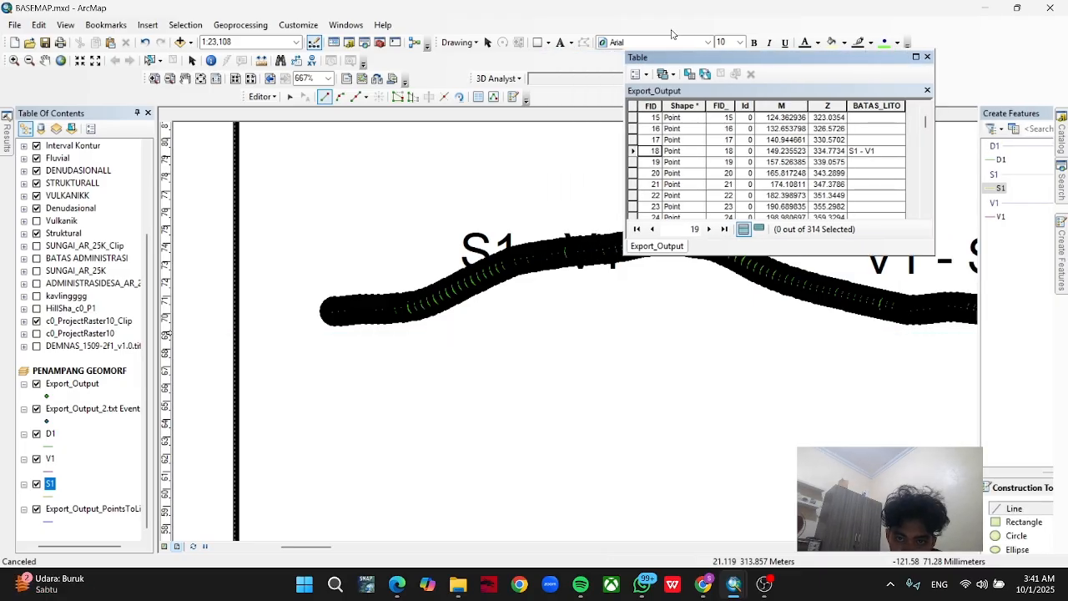
# Move the Export_Output table off the profile and trace the S1 line from the profile's start toward the S1 - V1 boundary.
pyautogui.moveTo(671, 34); pyautogui.dragTo(592, 34)
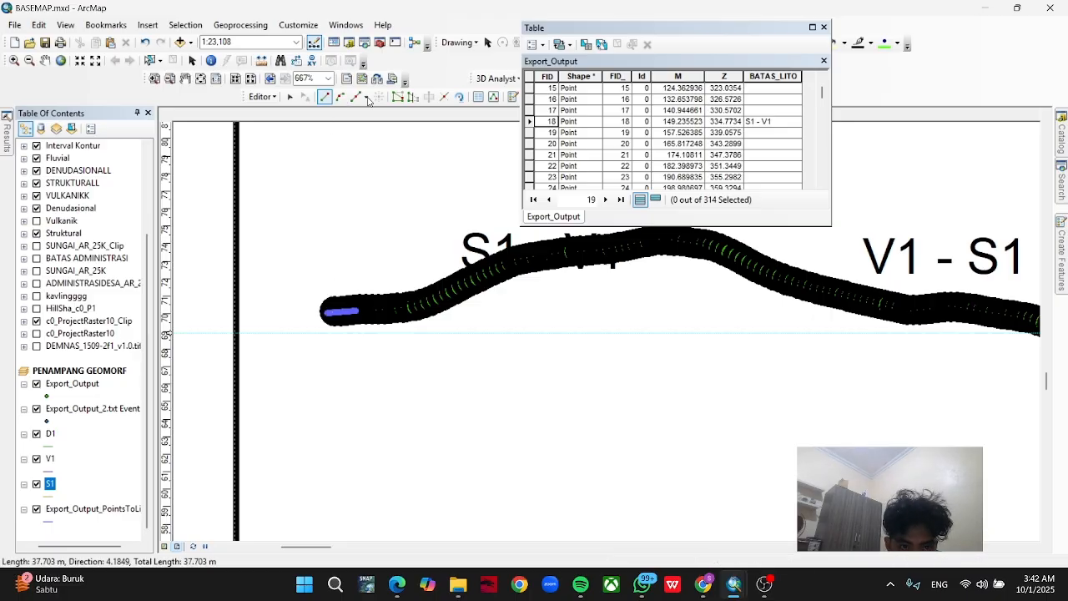
pyautogui.click(359, 311)
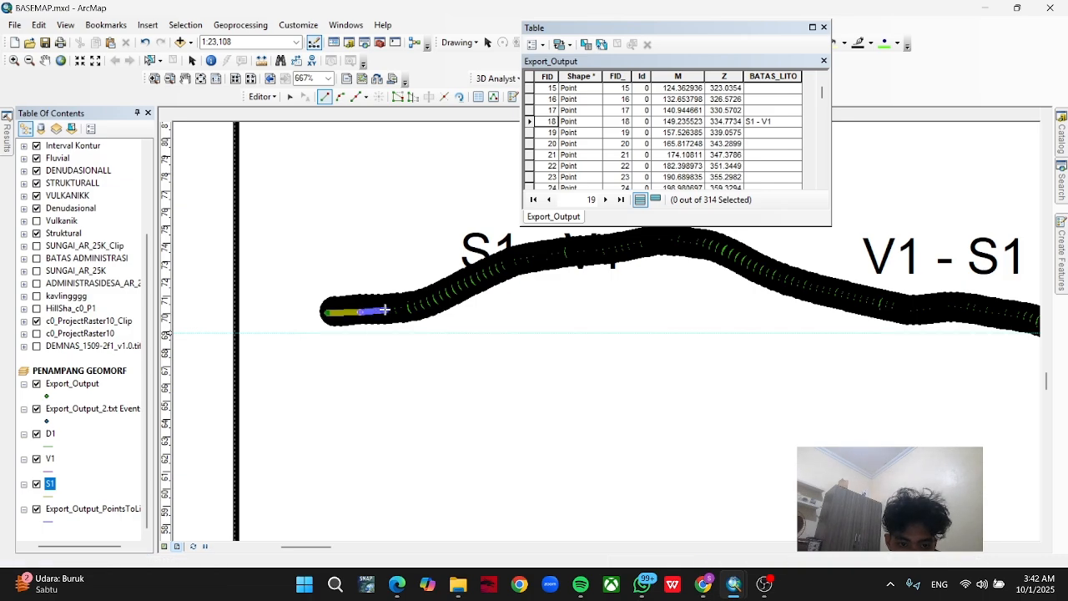
pyautogui.click(401, 306)
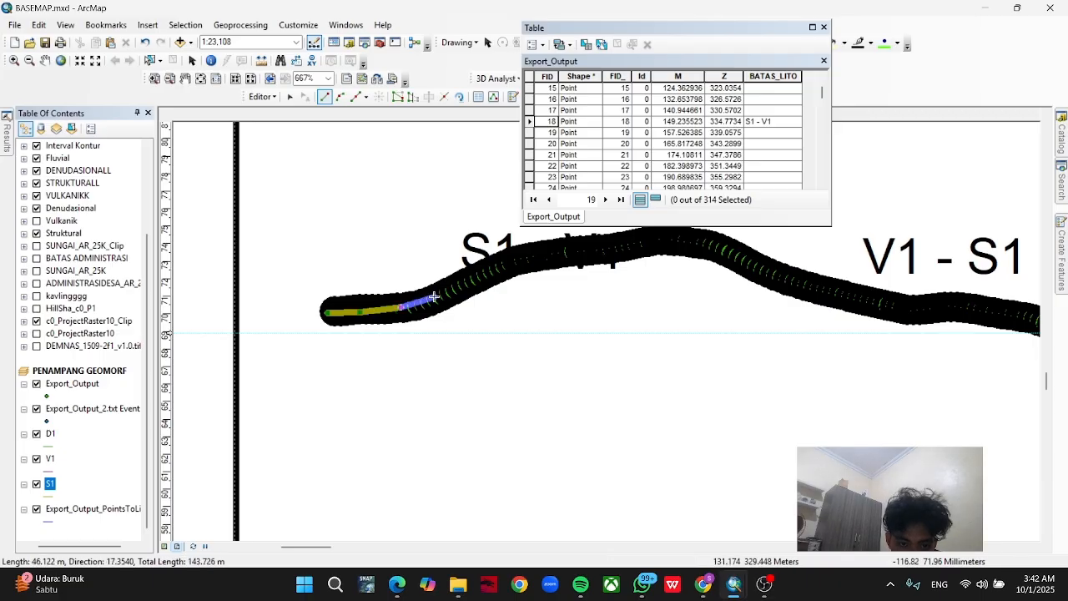
pyautogui.click(448, 291)
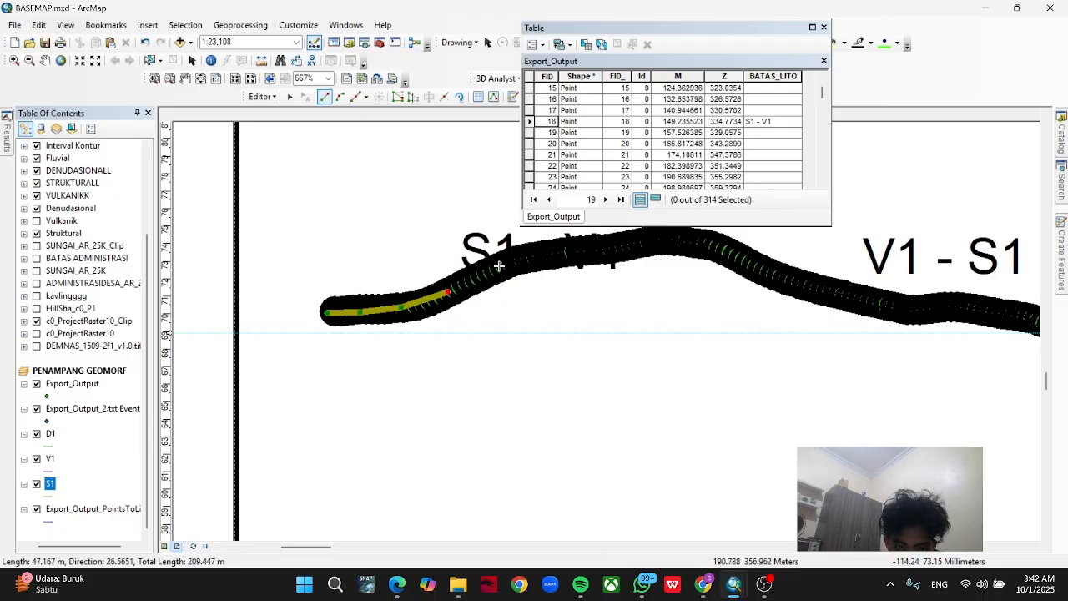
# Find the S1 - V1 record, FID 18, in the Export_Output table and flash its point on the profile.
pyautogui.scroll(2, 552, 153)
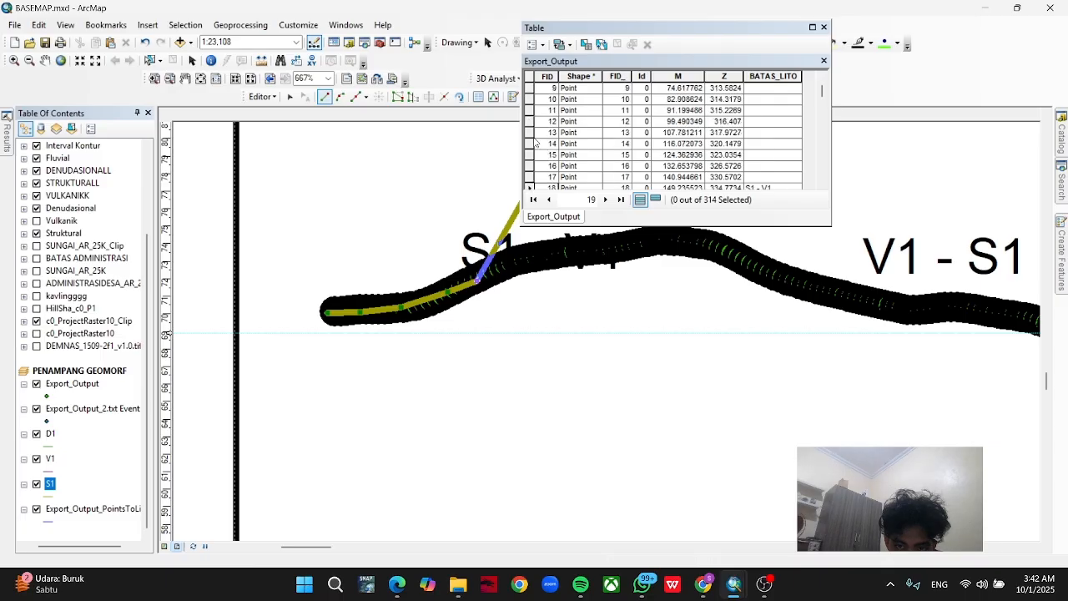
pyautogui.scroll(3, 539, 147)
pyautogui.scroll(-5, 542, 142)
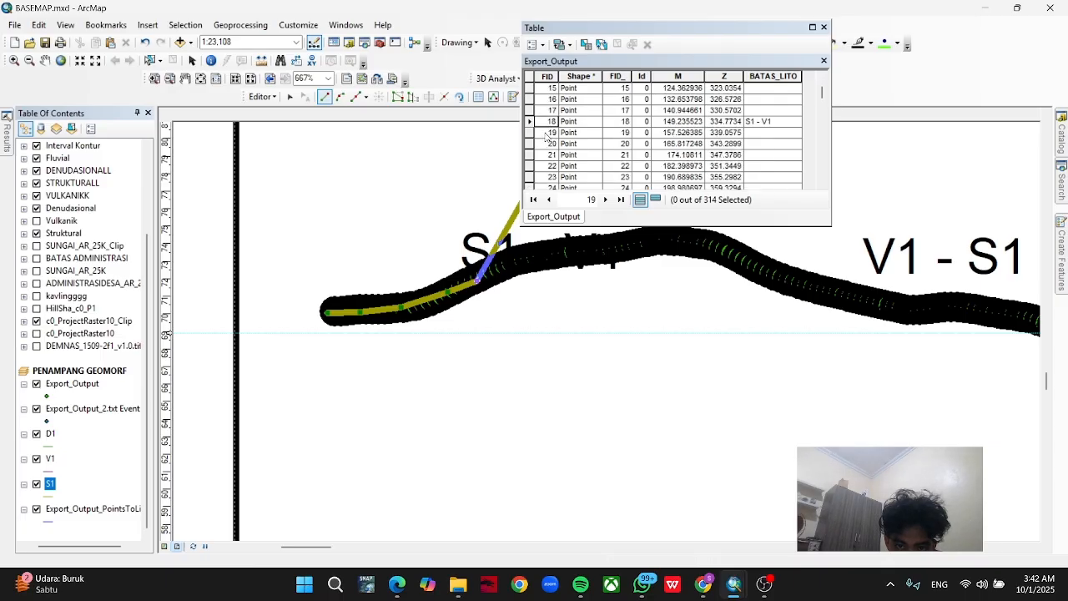
pyautogui.click(529, 121)
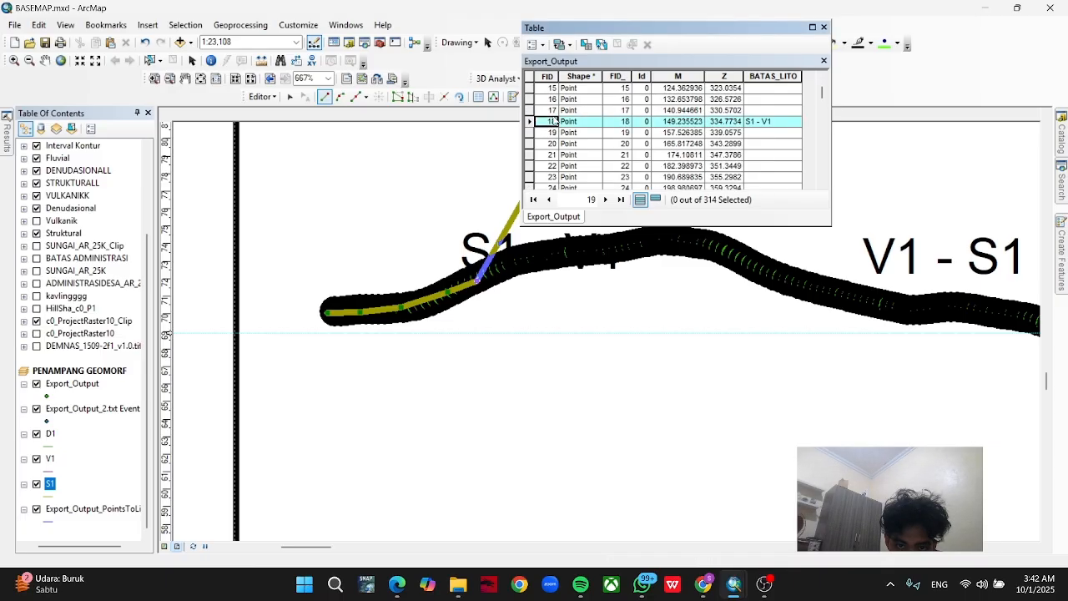
pyautogui.rightClick(636, 133)
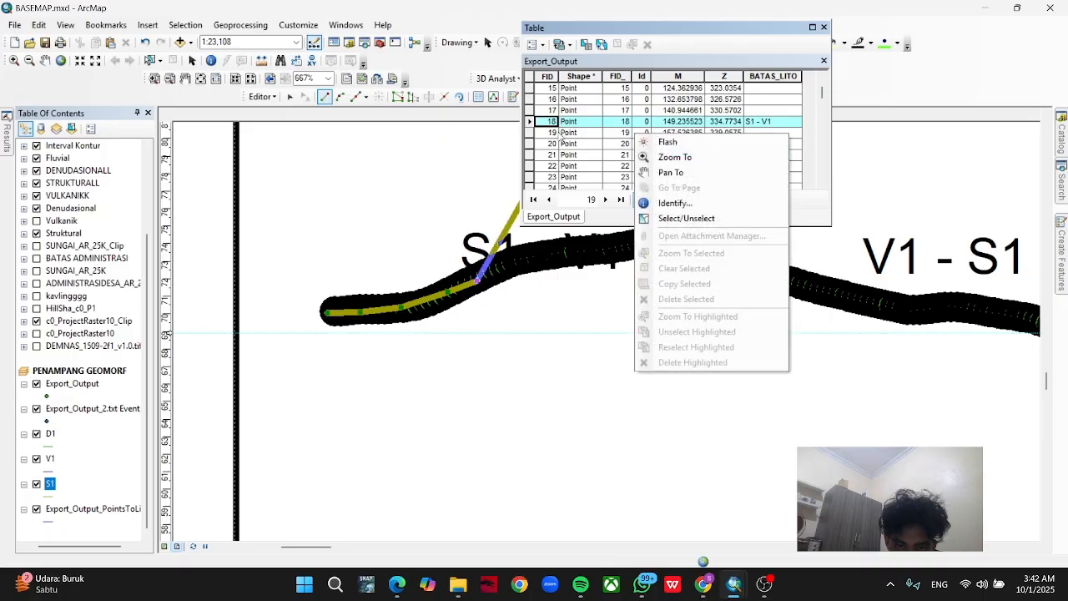
pyautogui.click(685, 143)
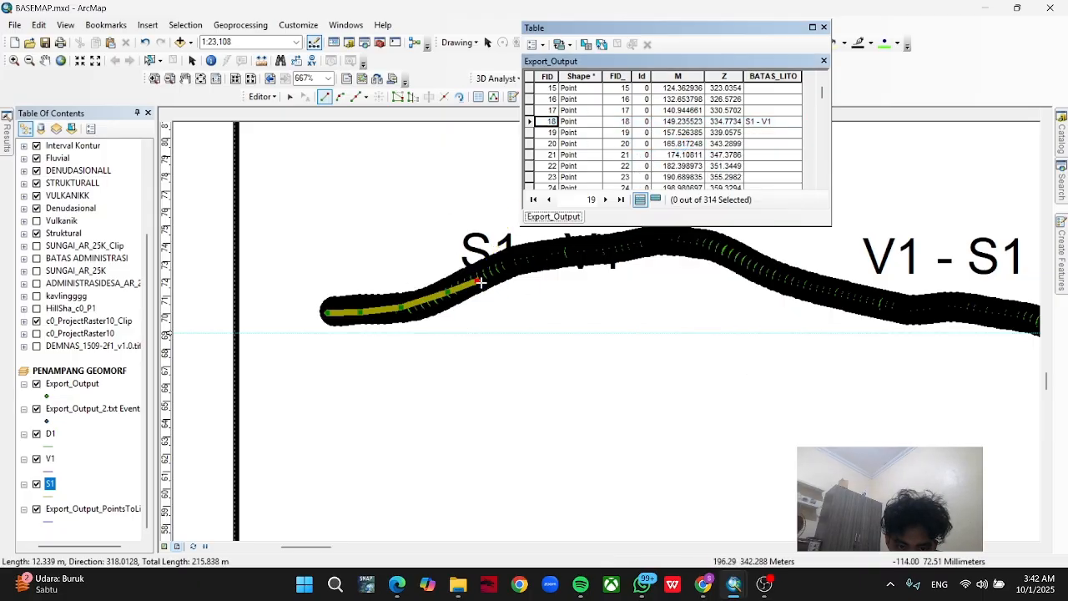
# Delete the vertex past the S1 - V1 boundary and finish the S1 line at the boundary point.
pyautogui.rightClick(478, 282)
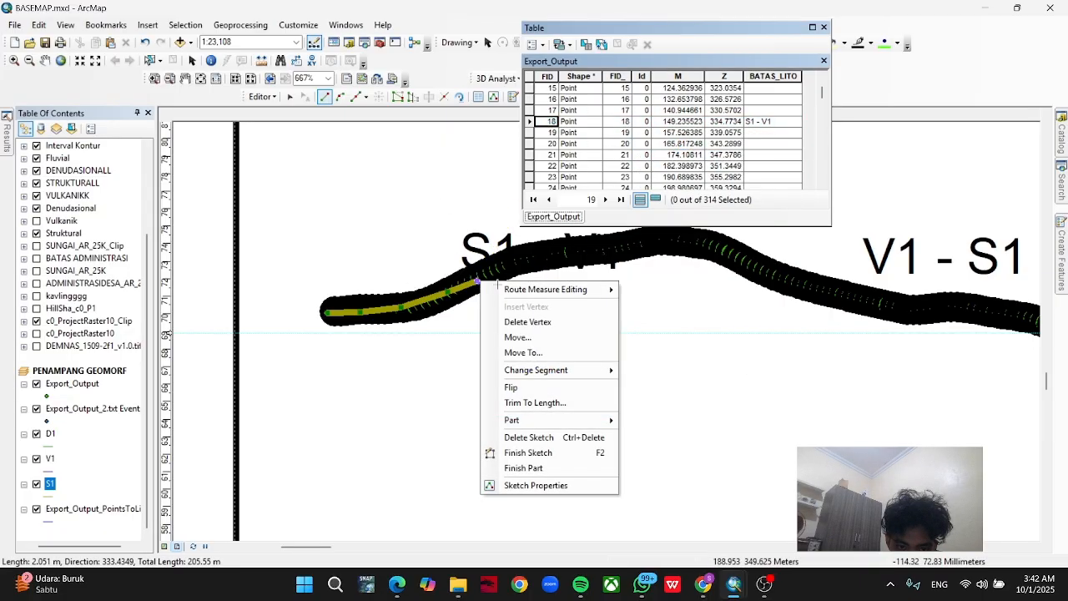
pyautogui.click(526, 322)
pyautogui.rightClick(530, 127)
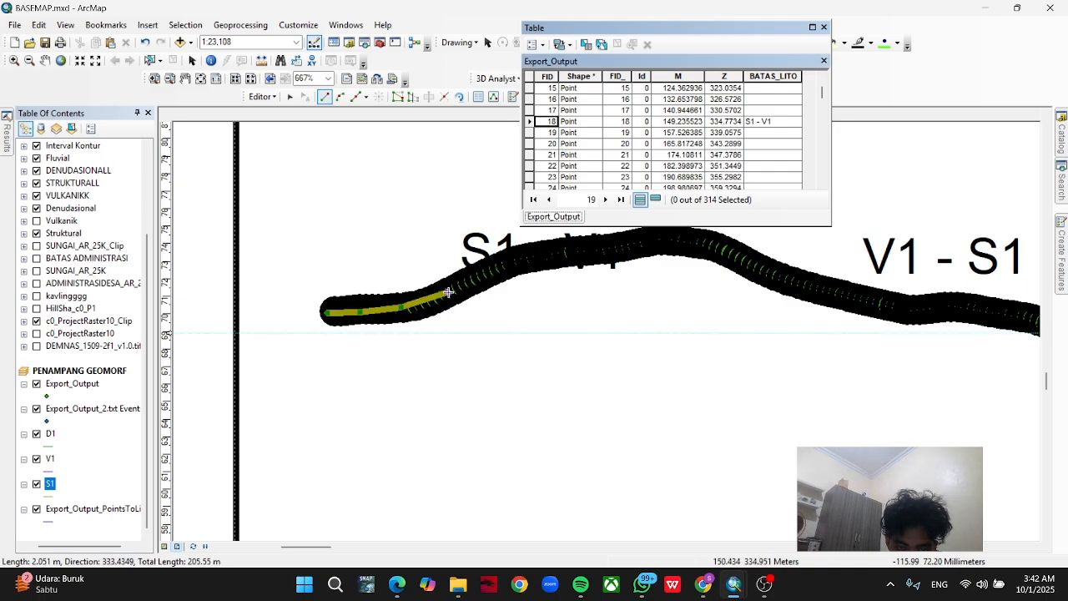
pyautogui.doubleClick(447, 291)
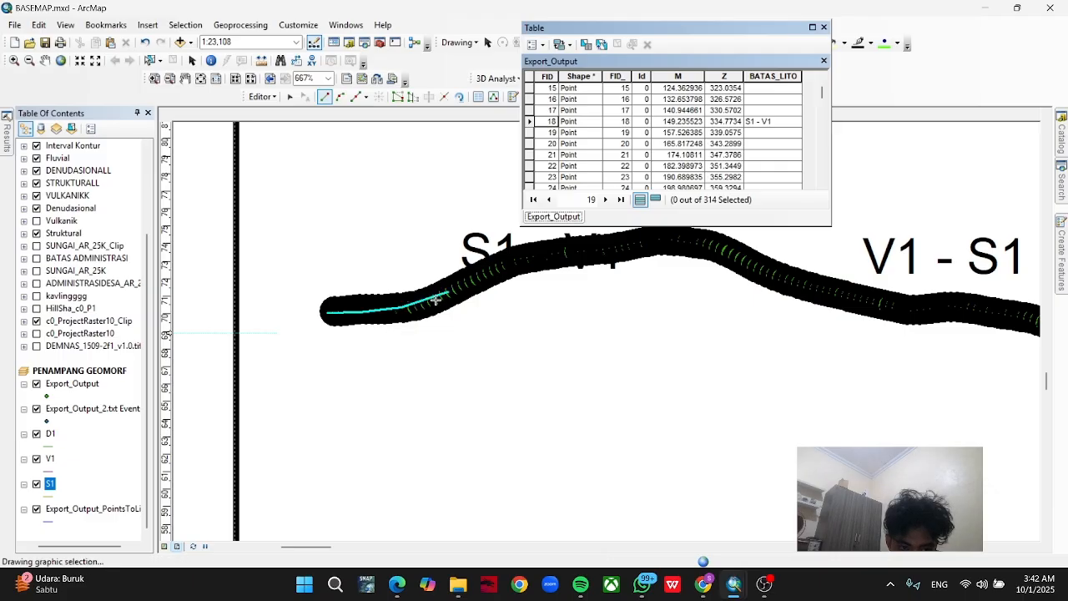
# Save the S1 edits and stop the edit session.
pyautogui.moveTo(429, 306); pyautogui.dragTo(359, 351)
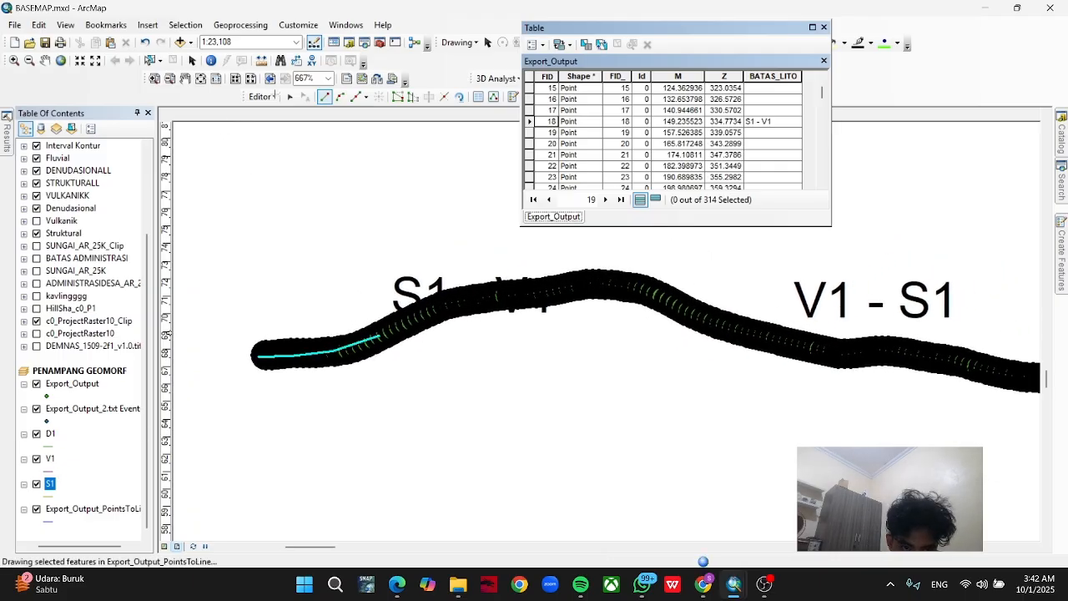
pyautogui.click(263, 97)
pyautogui.click(282, 143)
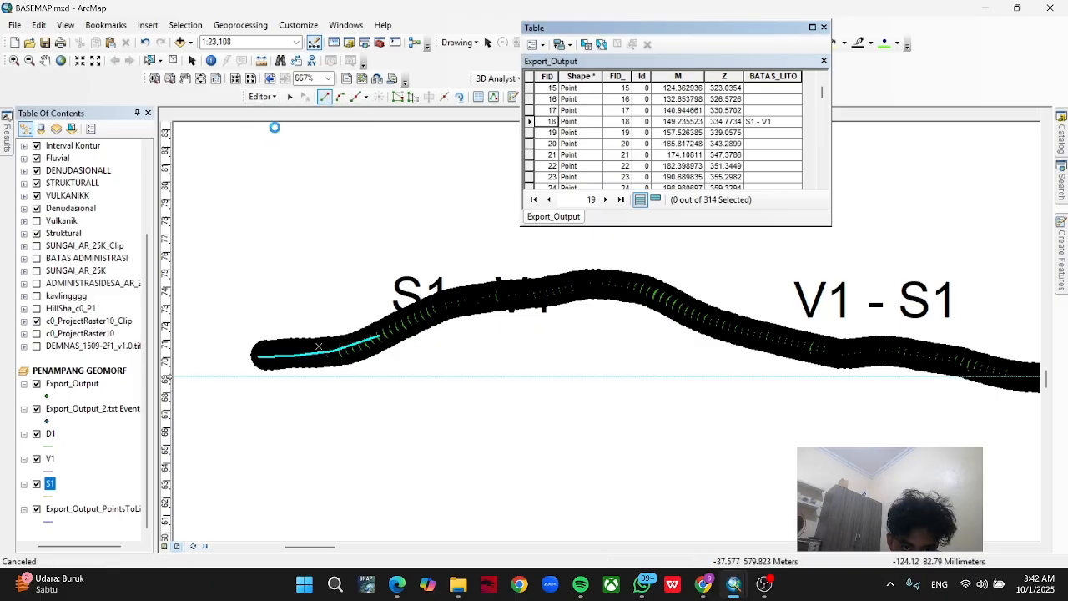
pyautogui.click(264, 97)
pyautogui.click(284, 126)
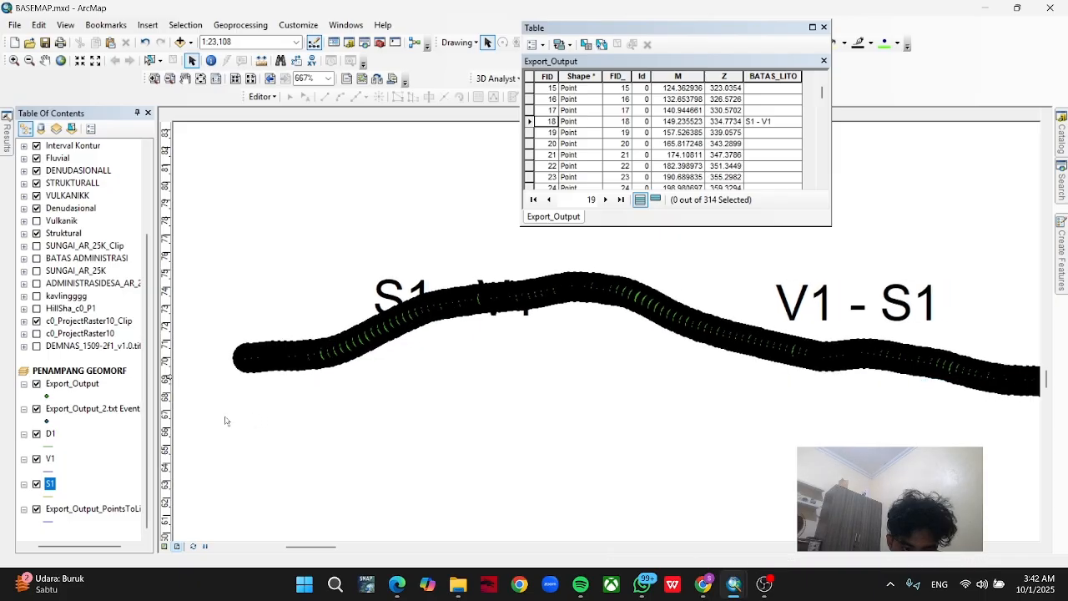
# Start editing the V1 layer, continue past the spatial reference warning and choose the V1 template for line drawing.
pyautogui.moveTo(583, 384); pyautogui.dragTo(473, 393)
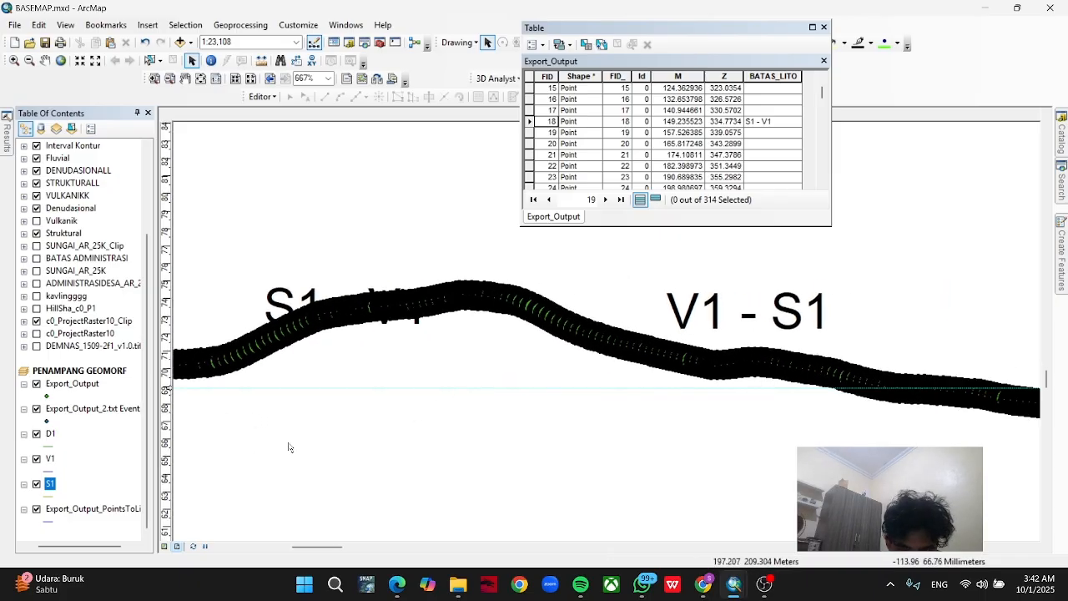
pyautogui.rightClick(50, 459)
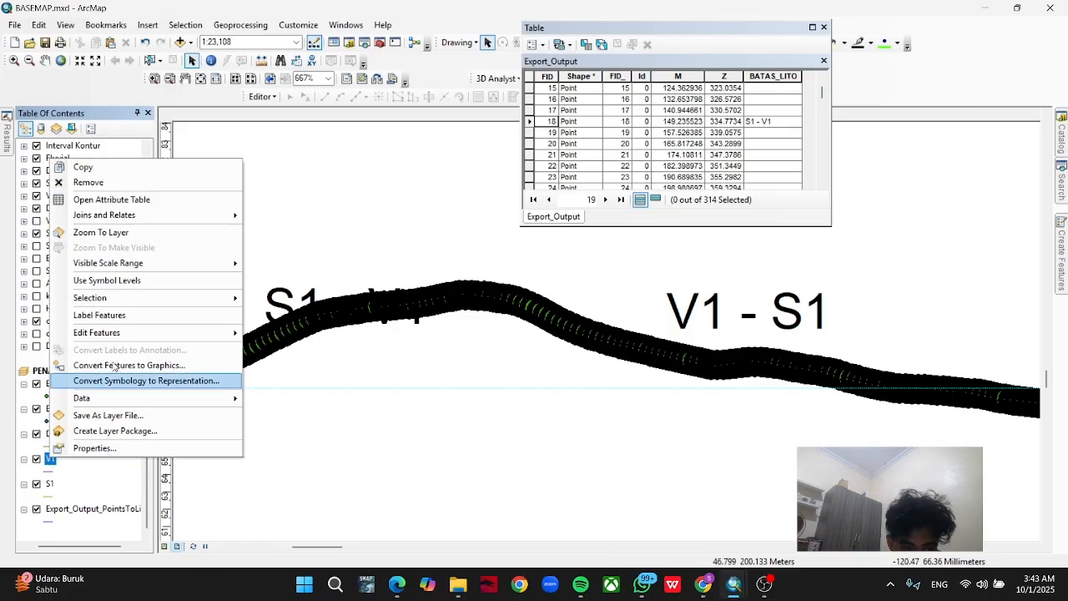
pyautogui.click(253, 339)
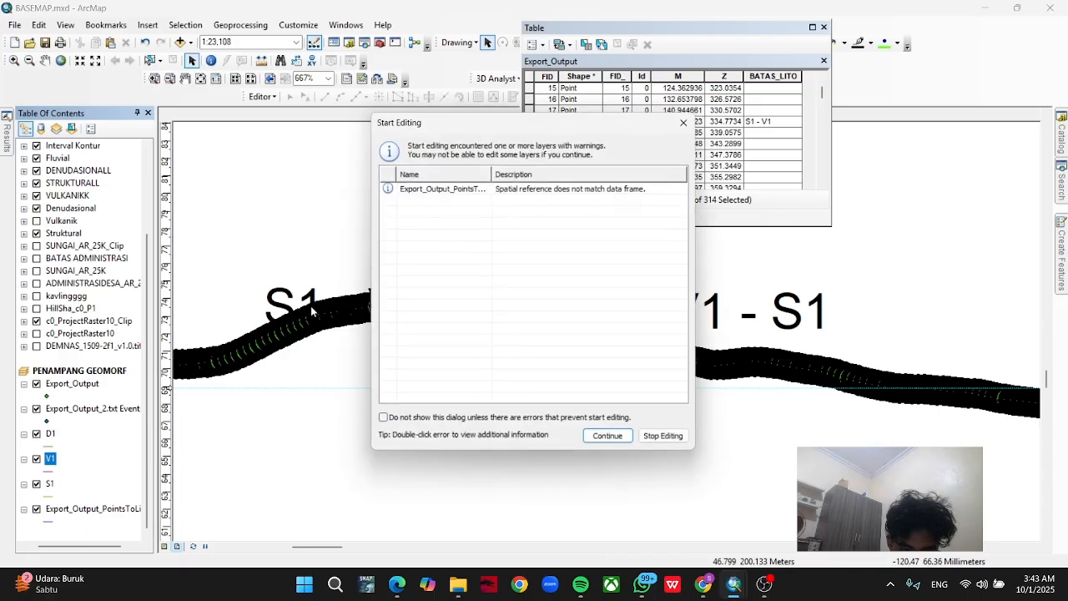
pyautogui.click(609, 438)
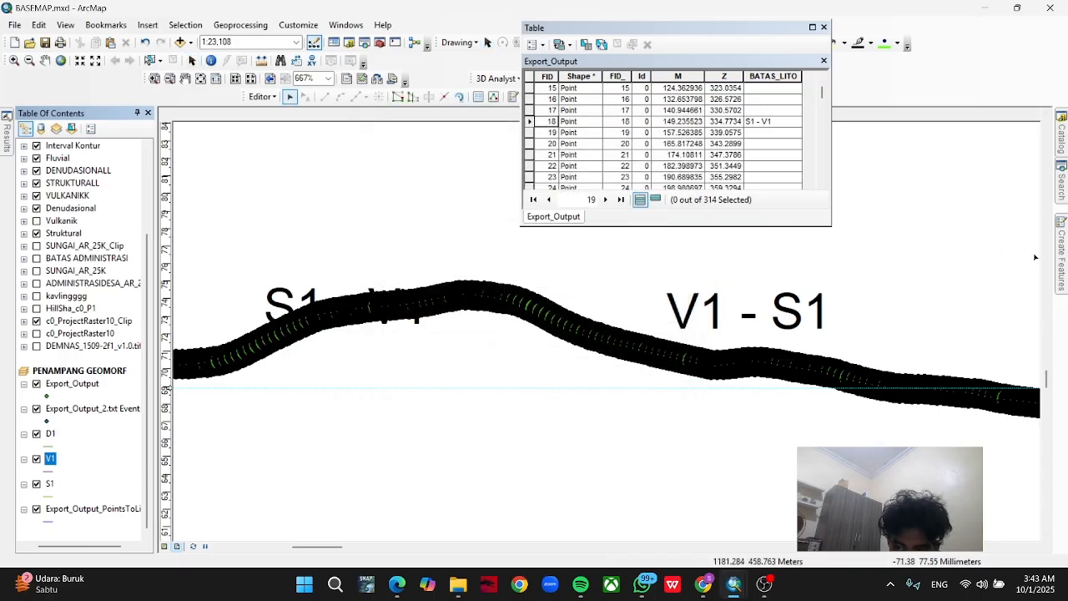
pyautogui.click(881, 217)
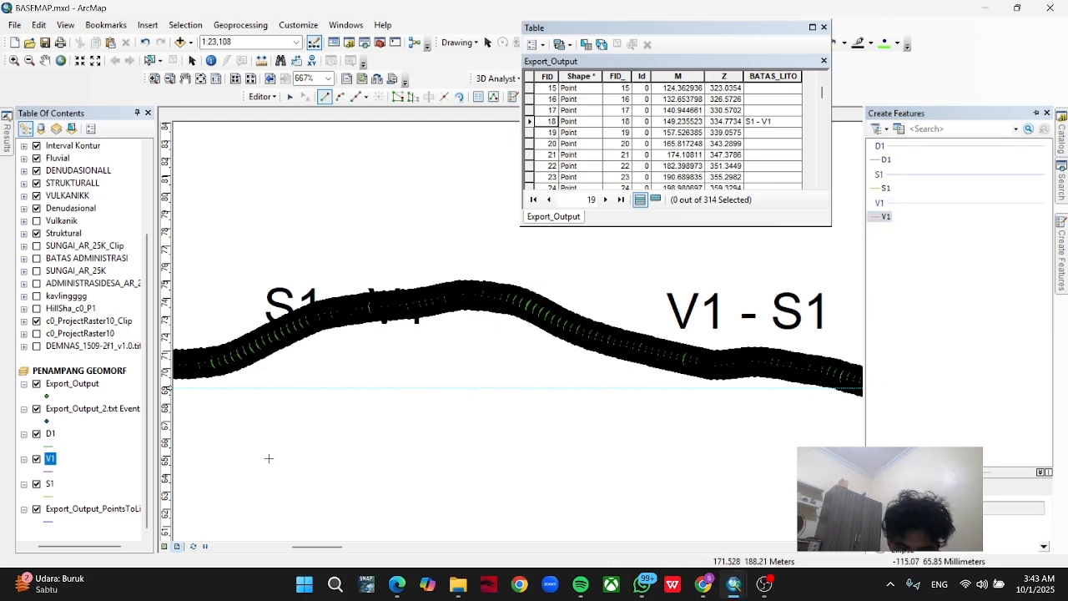
# Flash the S1 - V1 boundary point and trace the V1 line from it over the crest and down toward the V1 - S1 boundary.
pyautogui.rightClick(529, 121)
pyautogui.click(550, 127)
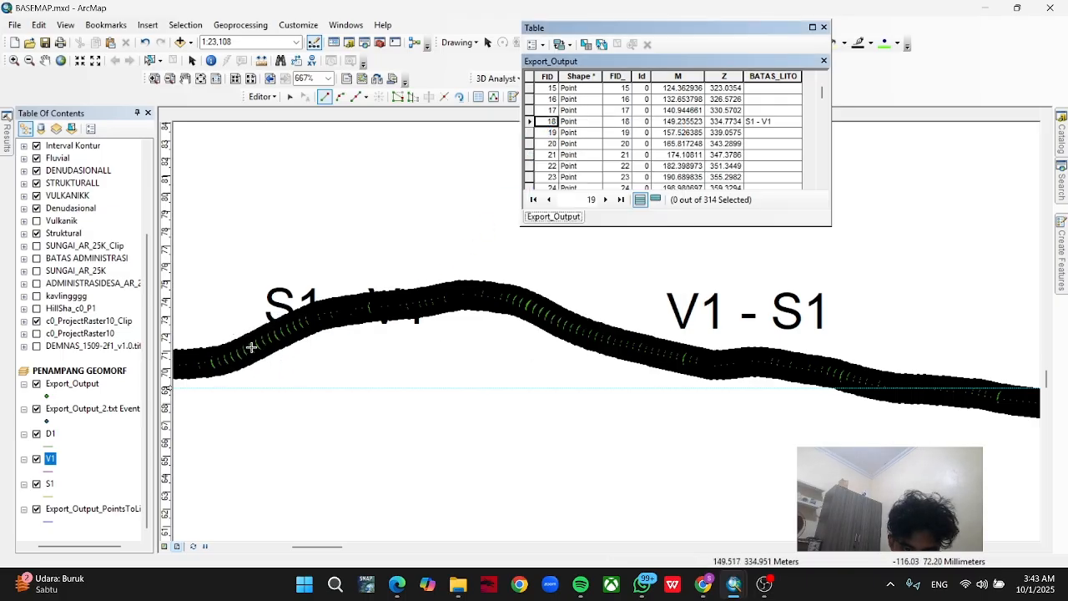
pyautogui.click(251, 346)
pyautogui.doubleClick(316, 315)
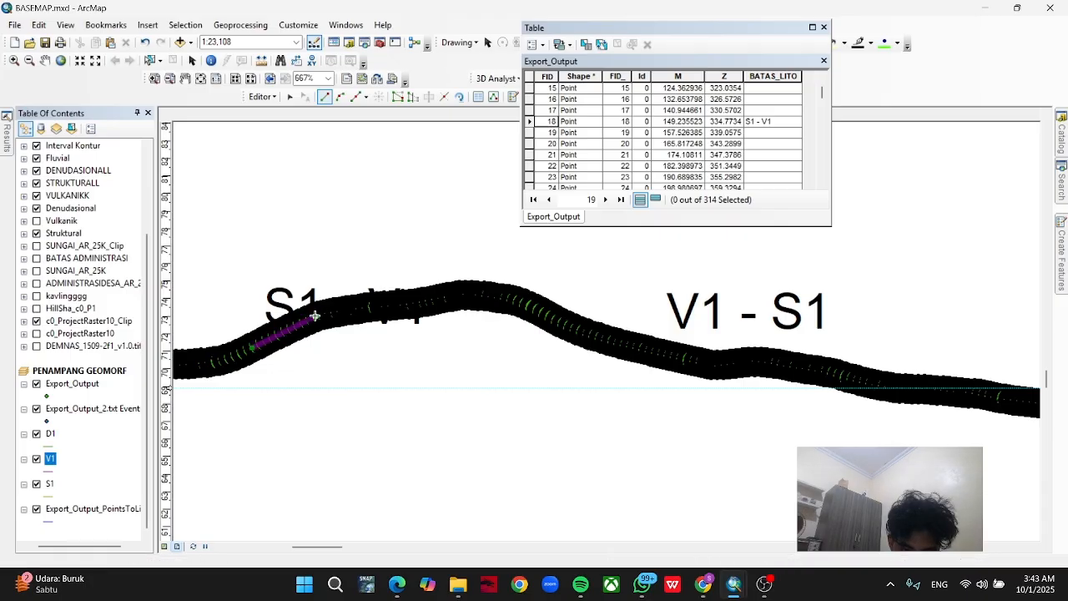
pyautogui.click(367, 307)
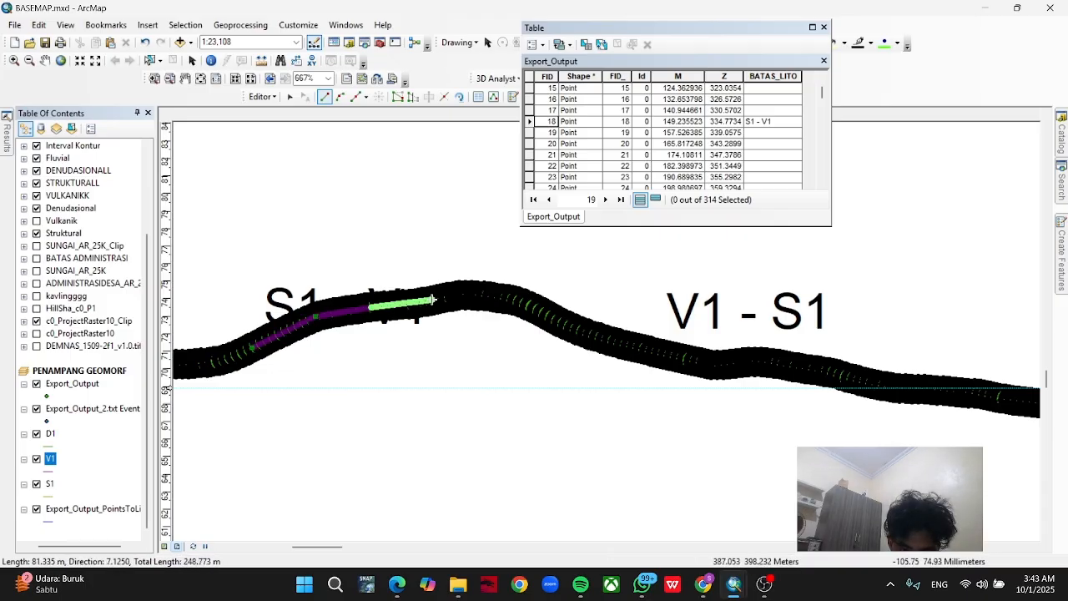
pyautogui.click(432, 298)
pyautogui.click(467, 294)
pyautogui.doubleClick(499, 296)
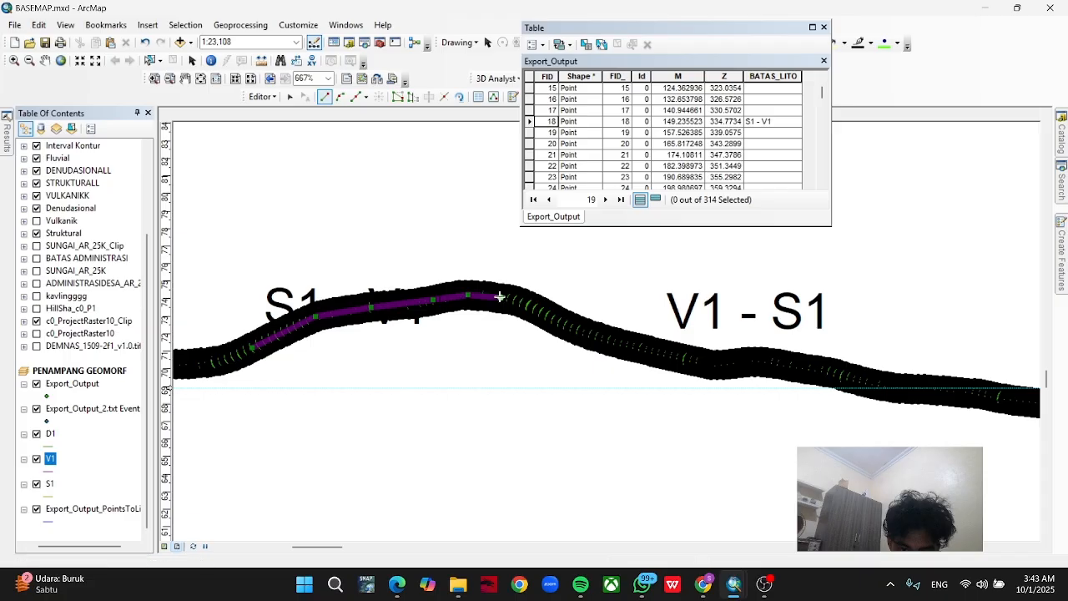
pyautogui.click(527, 304)
pyautogui.click(557, 319)
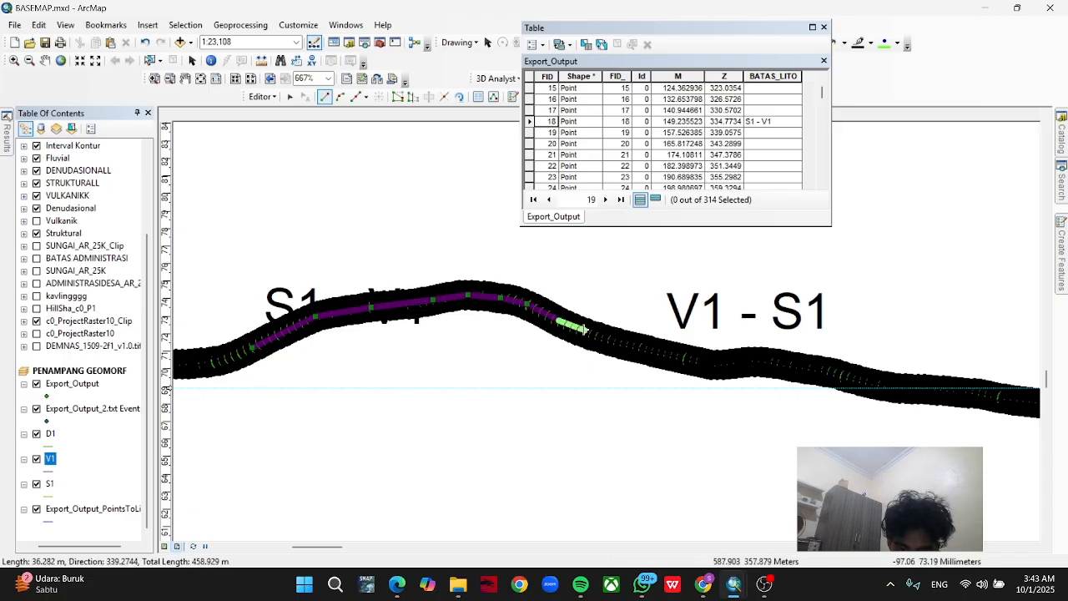
pyautogui.click(594, 334)
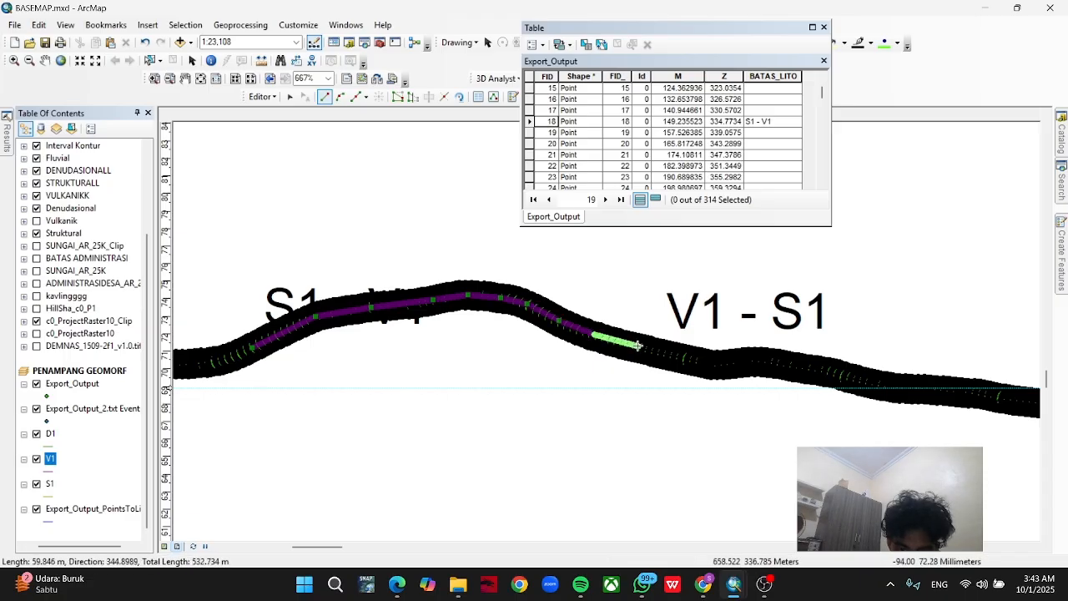
pyautogui.click(638, 345)
# Flash the V1 - S1 record, FID 82, and finish the V1 line at that boundary point, about 549 m long.
pyautogui.scroll(-8, 610, 164)
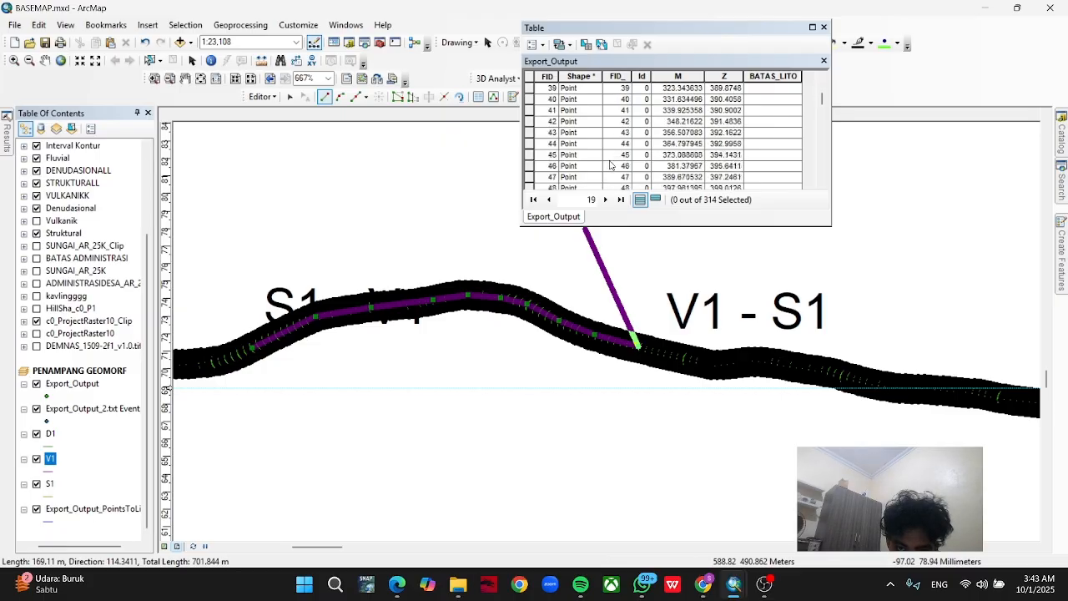
pyautogui.scroll(-13, 610, 165)
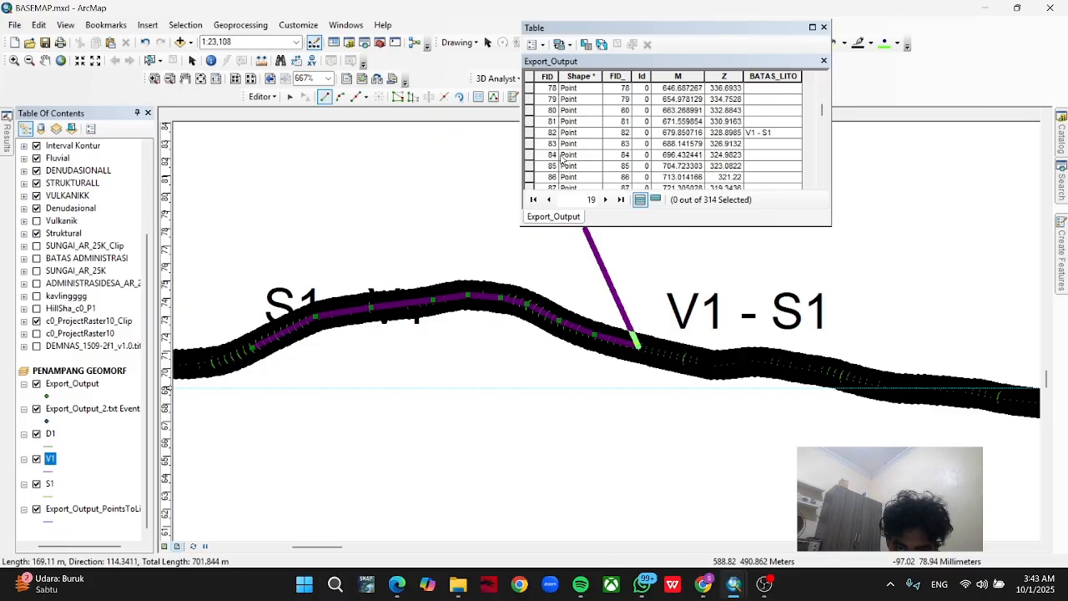
pyautogui.click(529, 133)
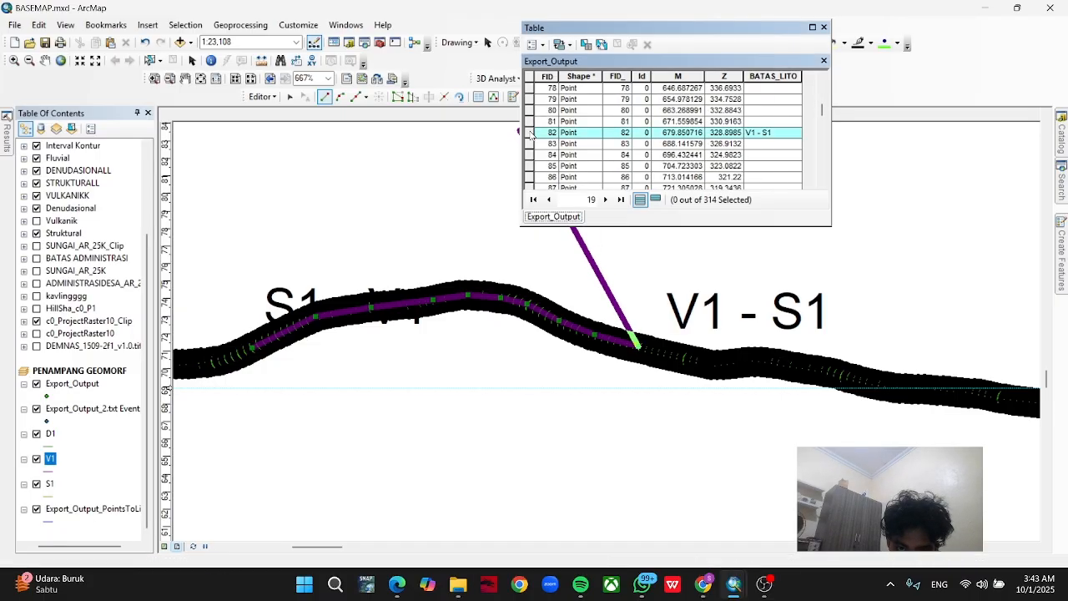
pyautogui.rightClick(529, 133)
pyautogui.click(561, 140)
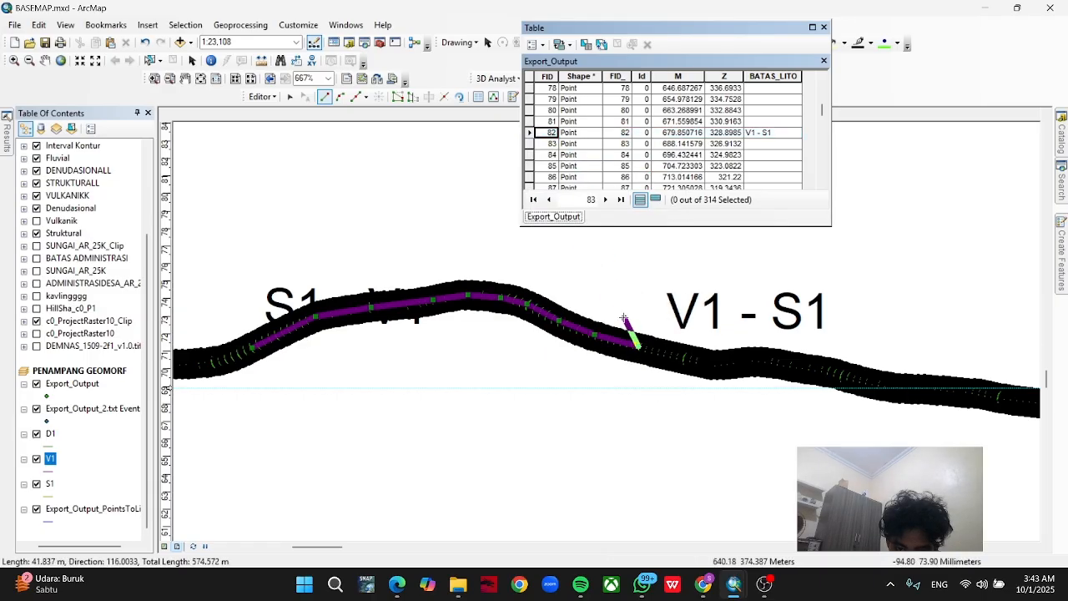
pyautogui.click(644, 348)
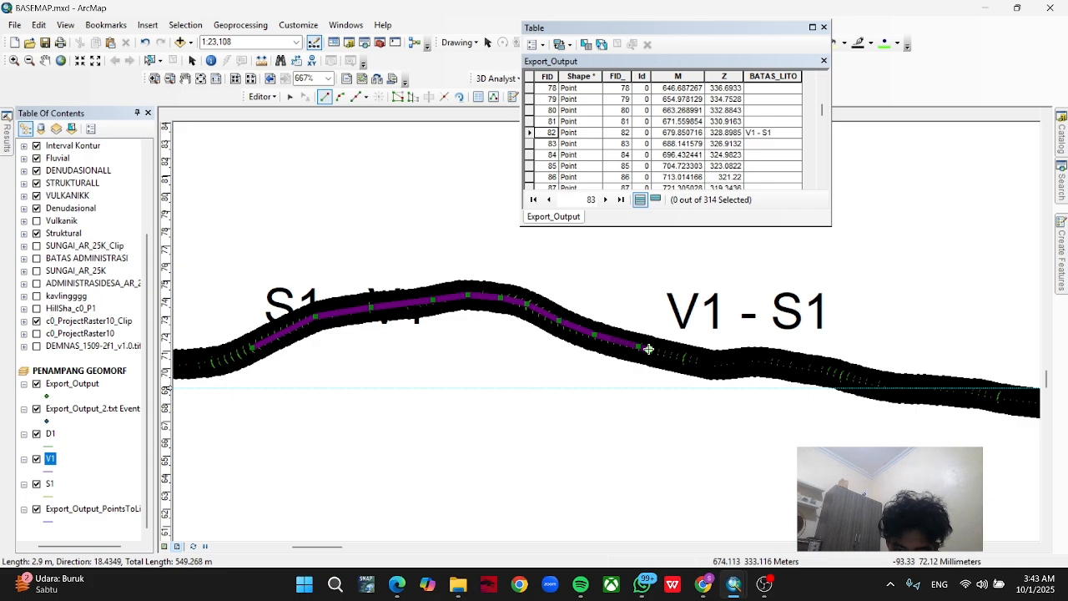
pyautogui.doubleClick(648, 348)
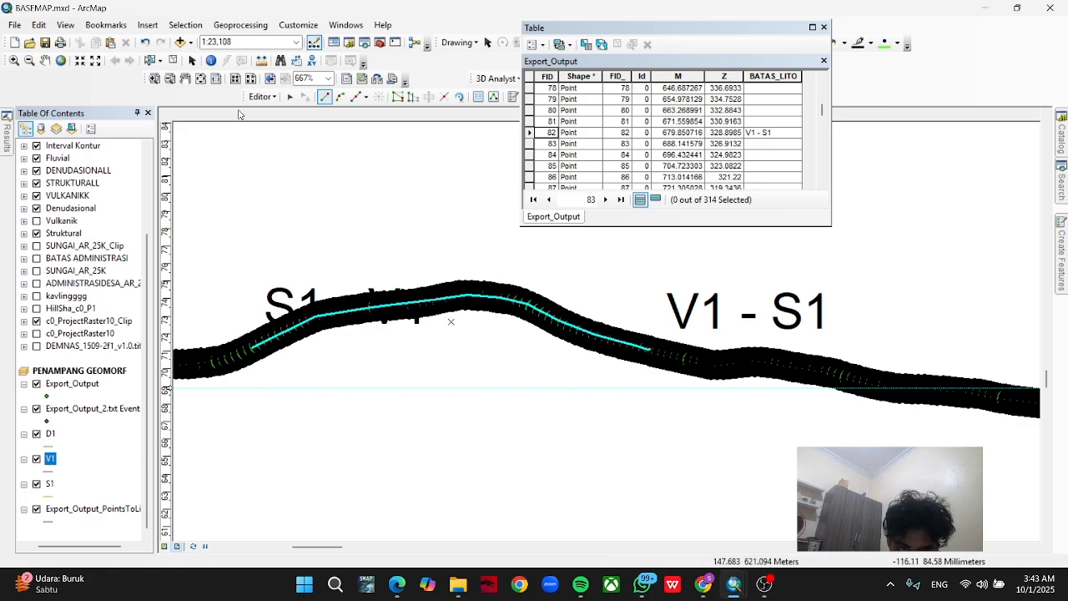
# Save the V1 edits and stop the edit session.
pyautogui.click(261, 97)
pyautogui.click(294, 145)
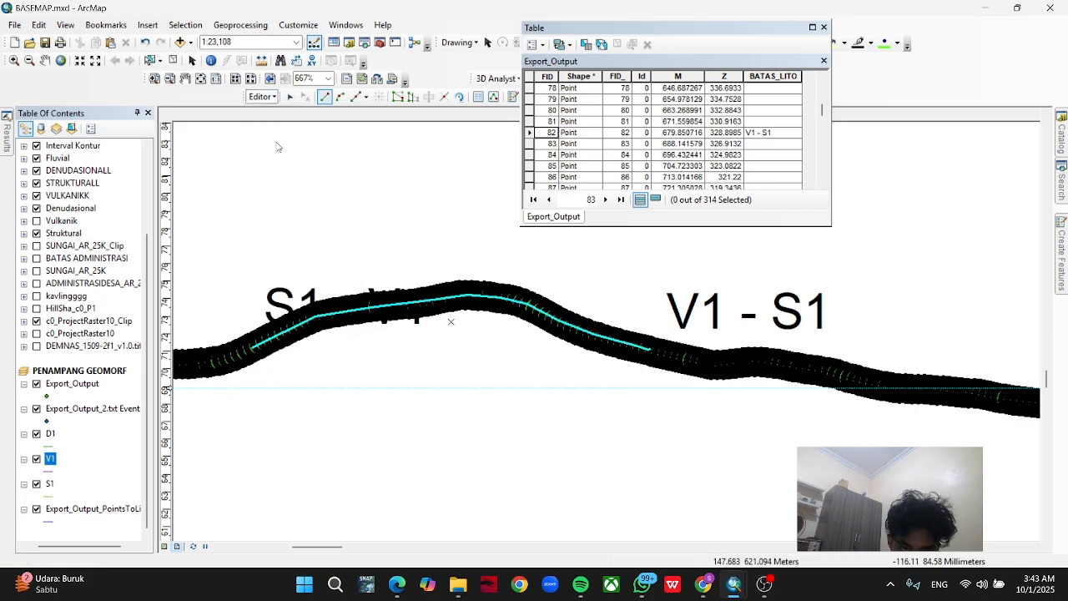
pyautogui.click(269, 101)
pyautogui.click(288, 126)
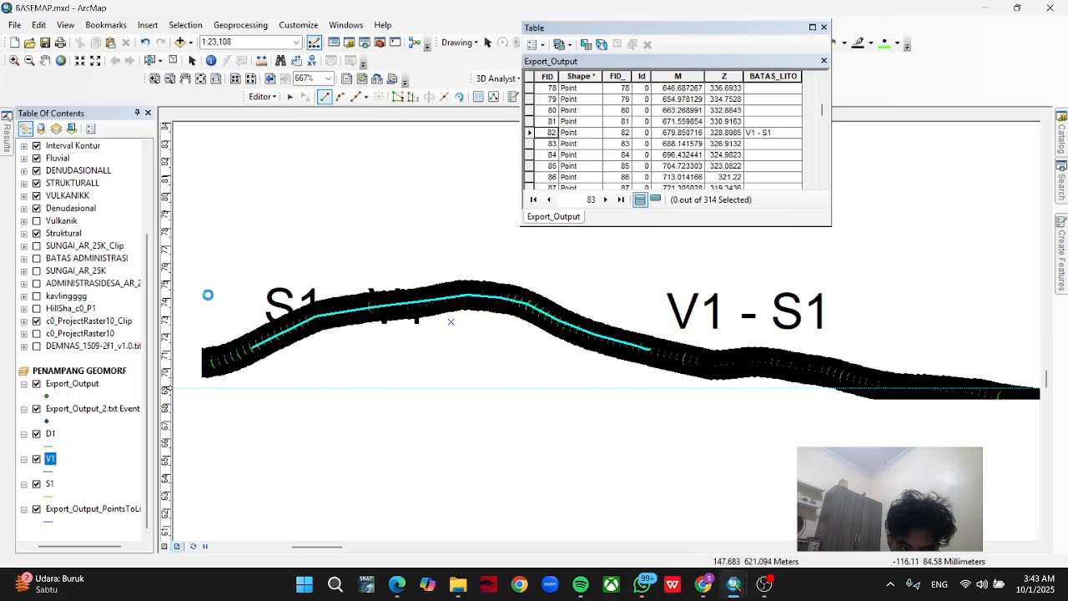
# Start editing the S1 layer, continue past the spatial reference warning and choose the S1 template for line drawing.
pyautogui.rightClick(48, 486)
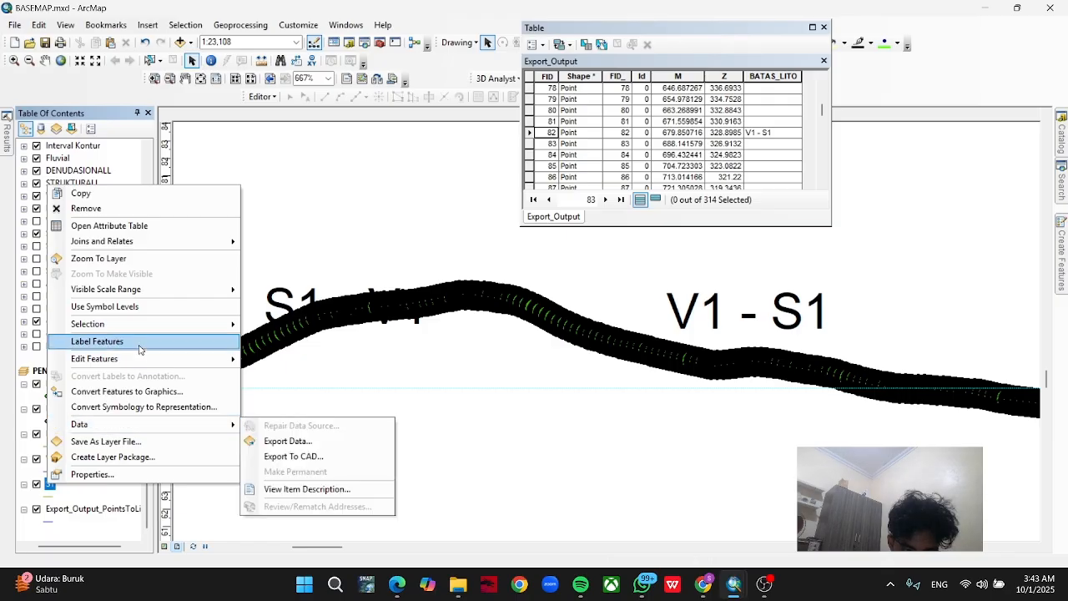
pyautogui.moveTo(234, 358)
pyautogui.click(288, 361)
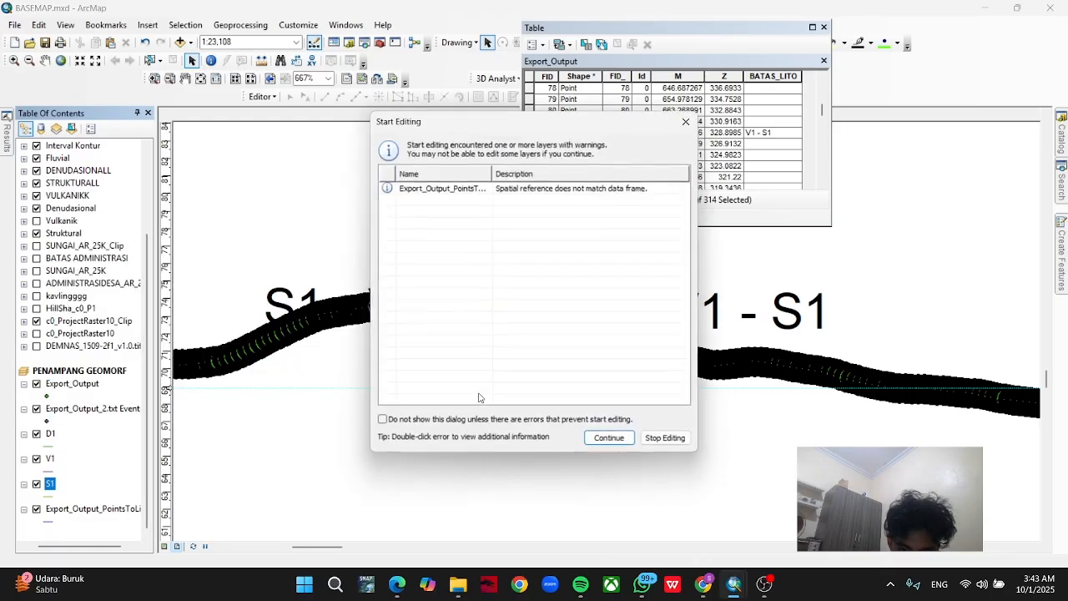
pyautogui.click(610, 439)
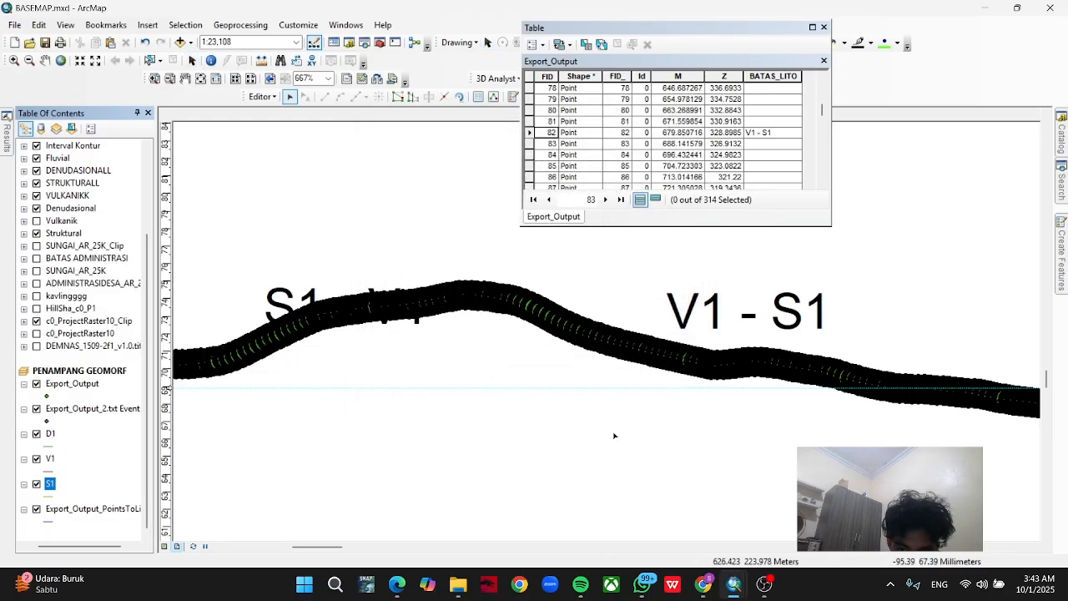
pyautogui.moveTo(669, 428); pyautogui.dragTo(565, 372)
pyautogui.moveTo(730, 397); pyautogui.dragTo(511, 348)
pyautogui.moveTo(659, 355); pyautogui.dragTo(472, 310)
pyautogui.scroll(-3, 501, 324)
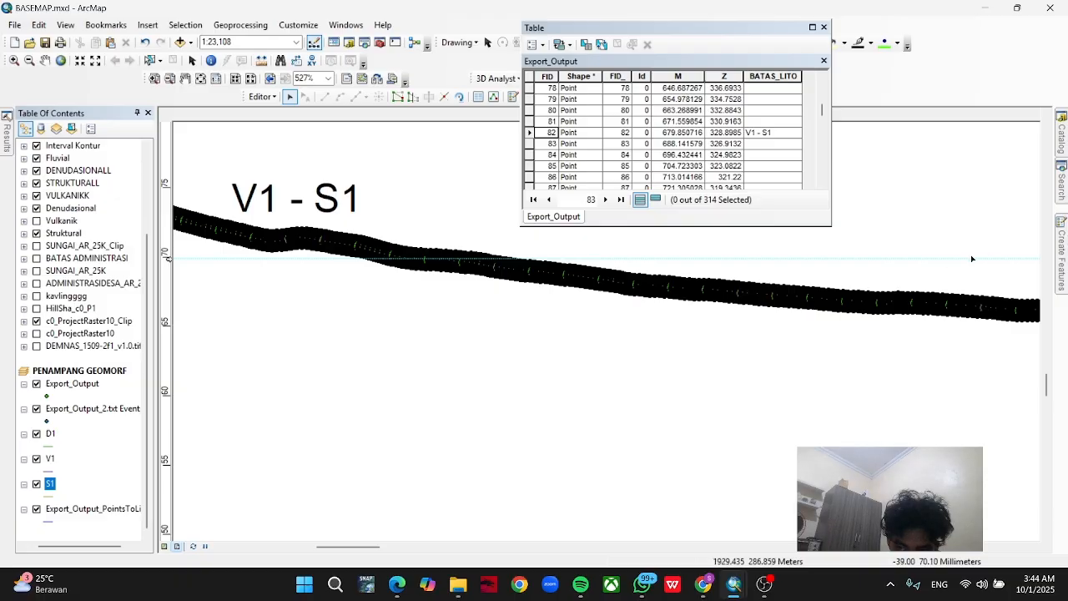
pyautogui.scroll(-1, 972, 259)
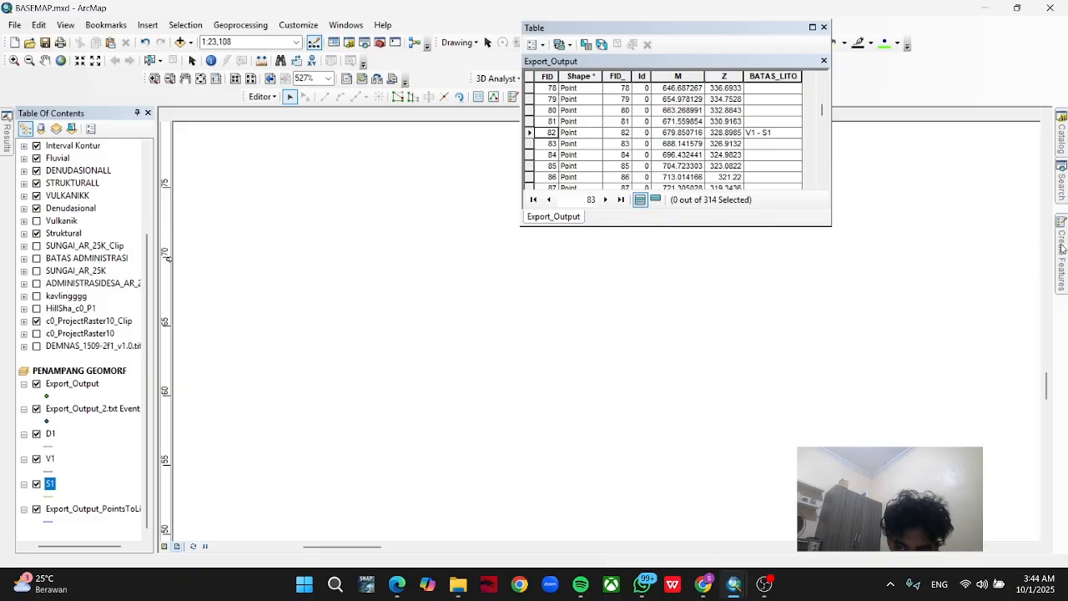
pyautogui.moveTo(1060, 249)
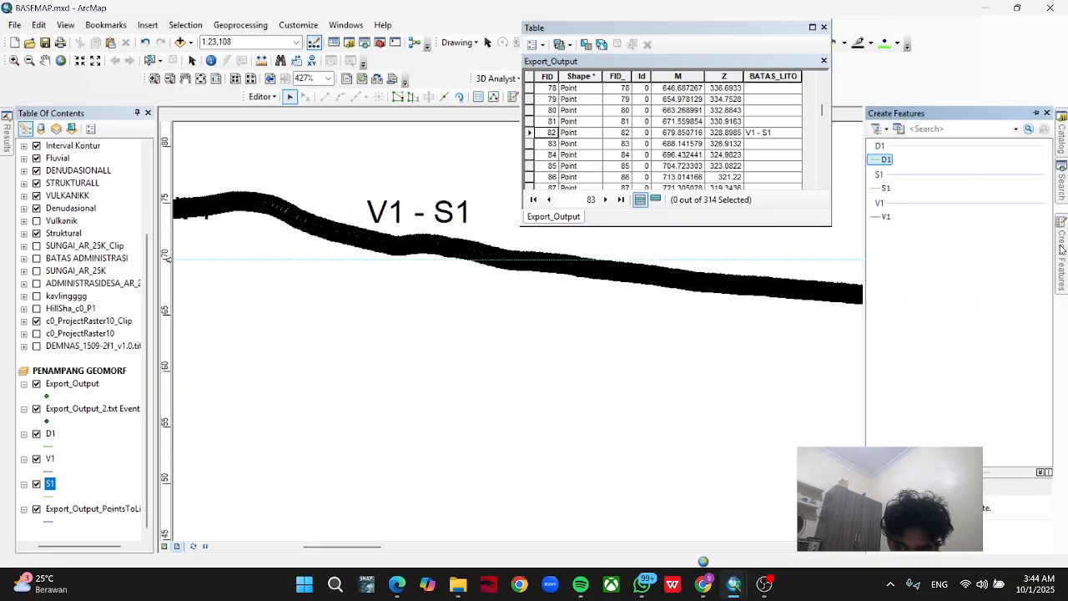
pyautogui.click(886, 189)
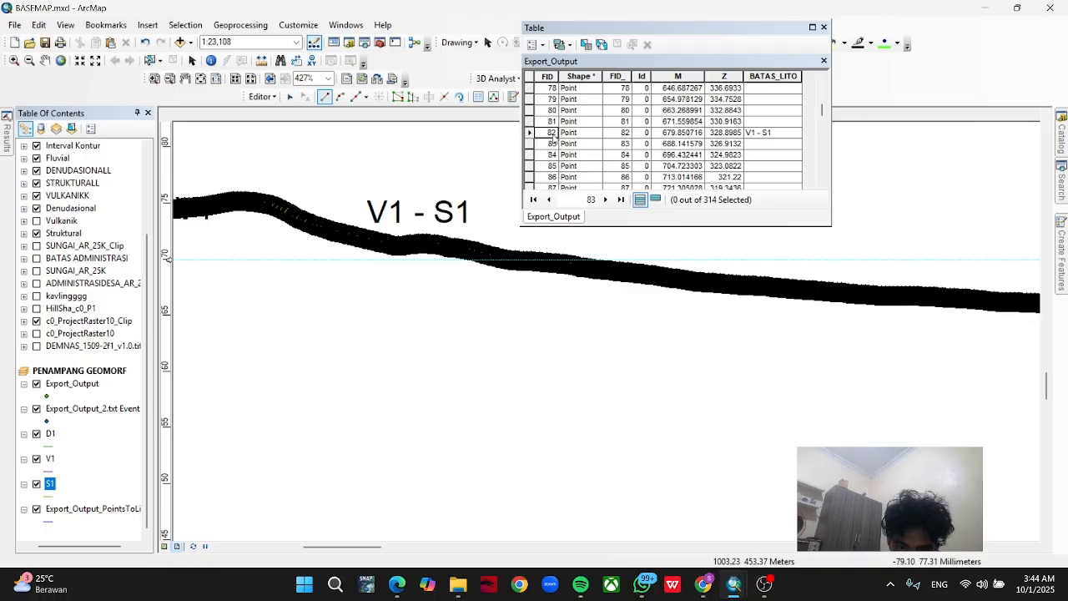
# Flash the V1 - S1 record, FID 82, and trace the first roughly 781 m of the S1 line downslope from that boundary point.
pyautogui.rightClick(528, 134)
pyautogui.click(547, 142)
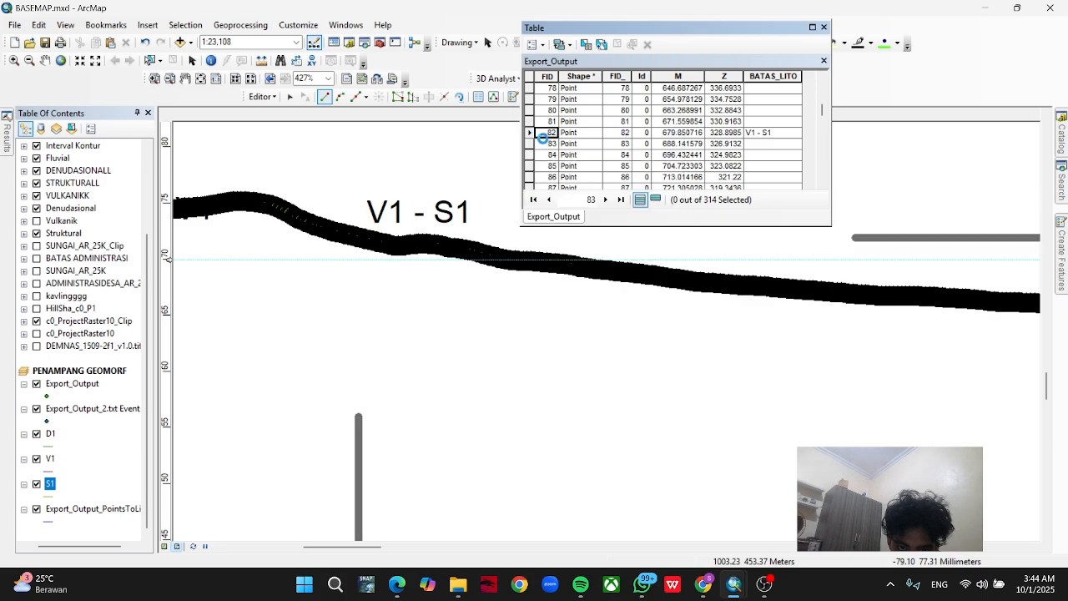
pyautogui.click(359, 237)
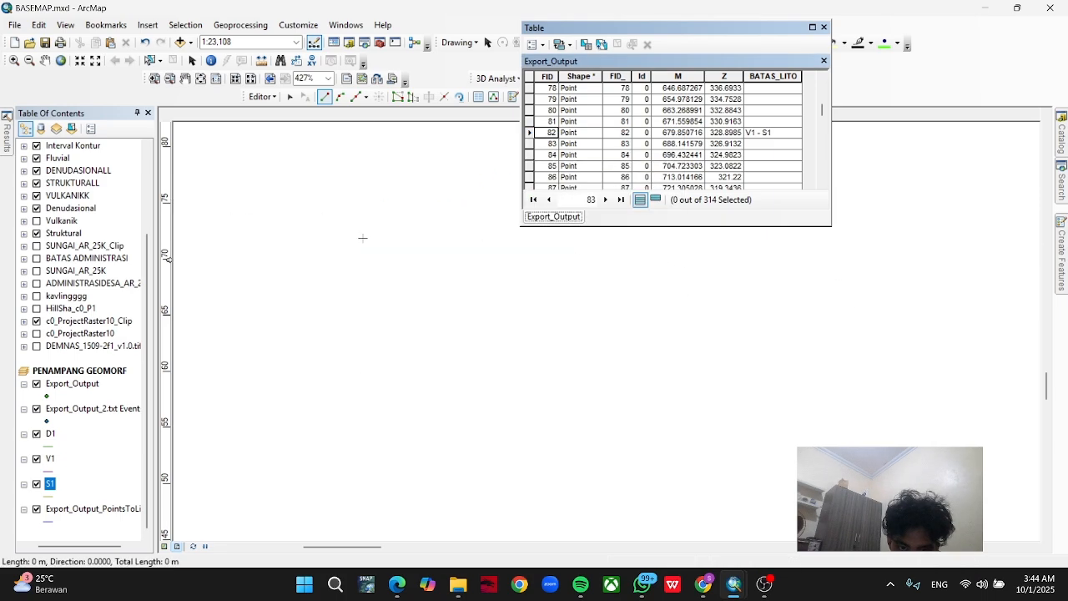
pyautogui.click(436, 245)
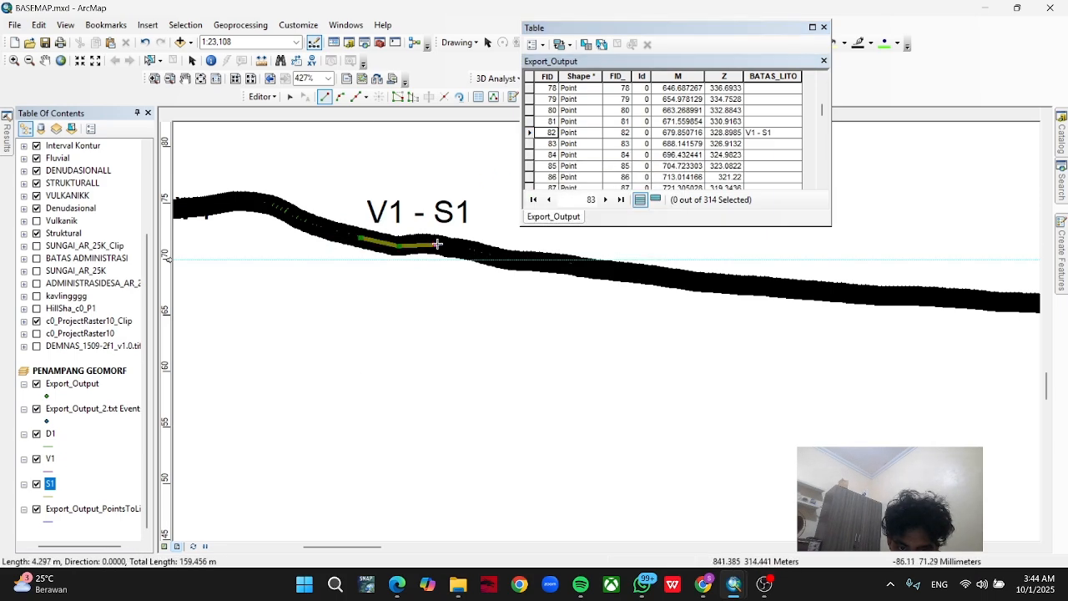
pyautogui.click(470, 249)
pyautogui.doubleClick(504, 256)
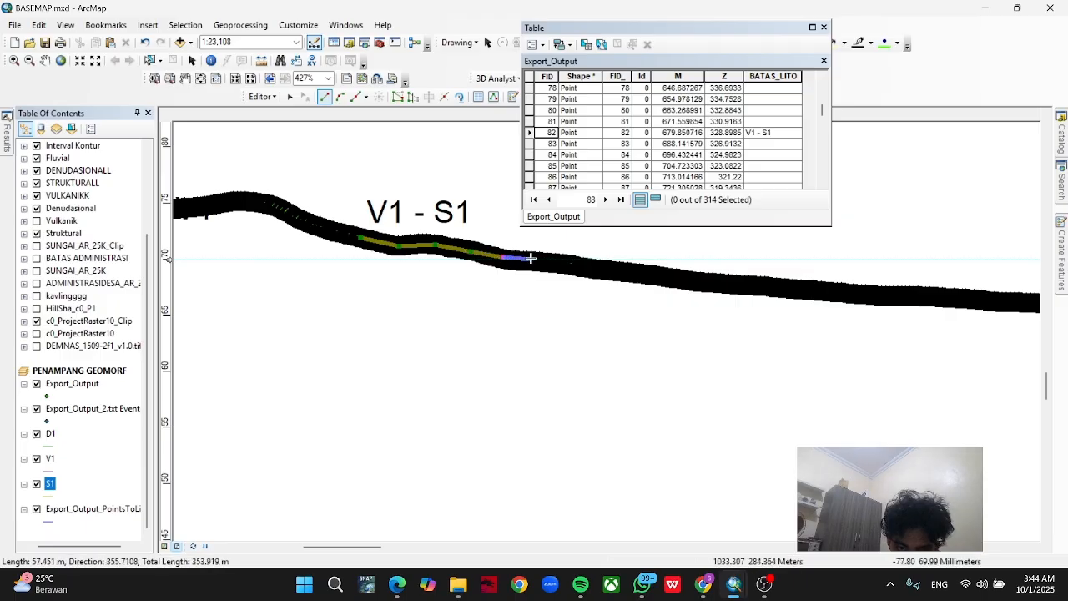
pyautogui.click(549, 263)
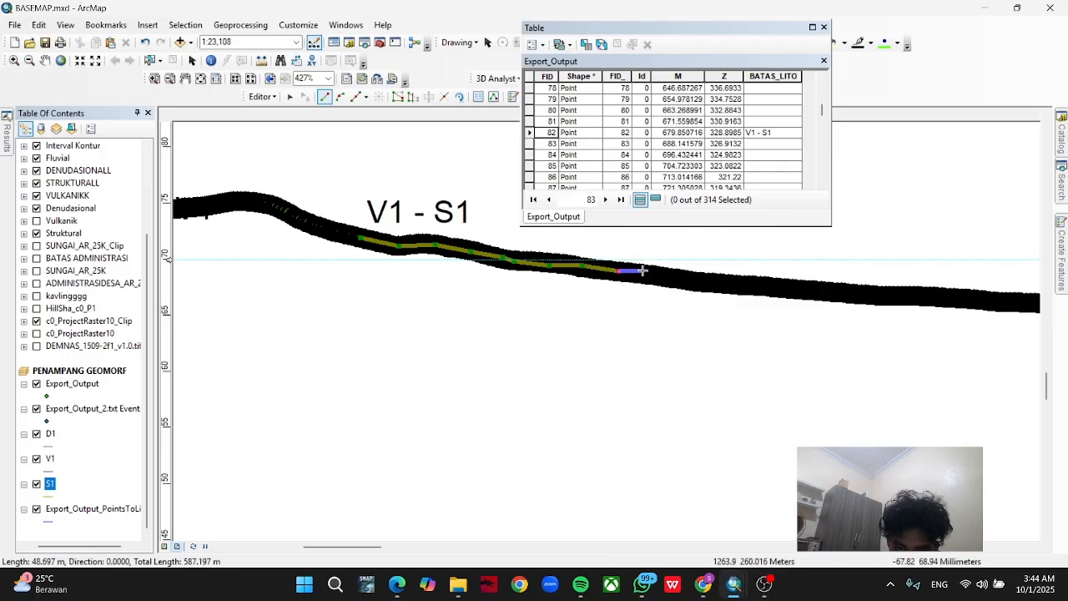
pyautogui.click(676, 275)
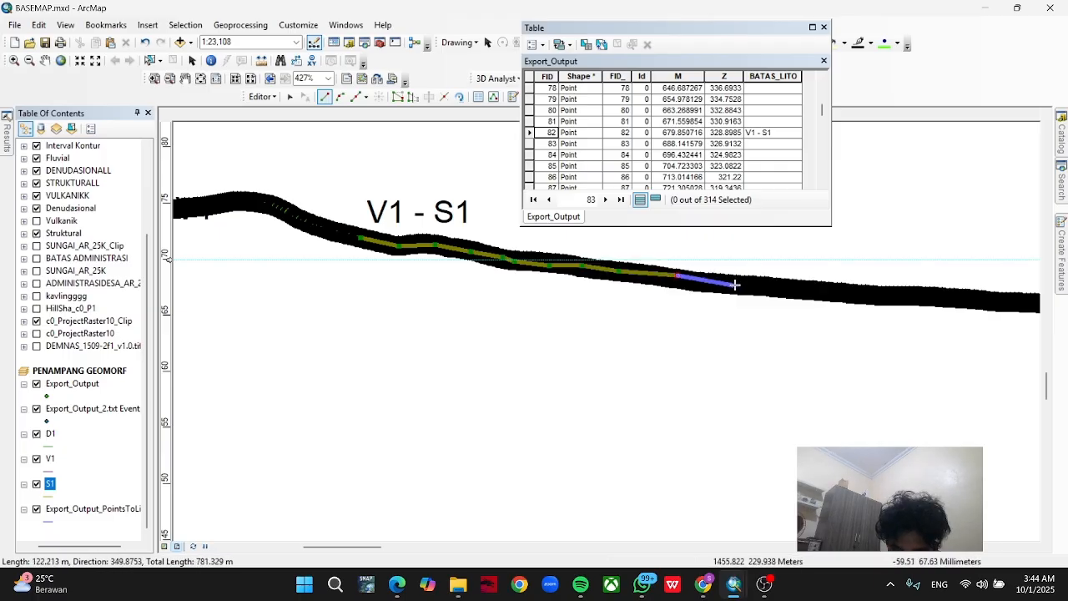
pyautogui.click(735, 284)
pyautogui.hotkey('ctrl', 'z')
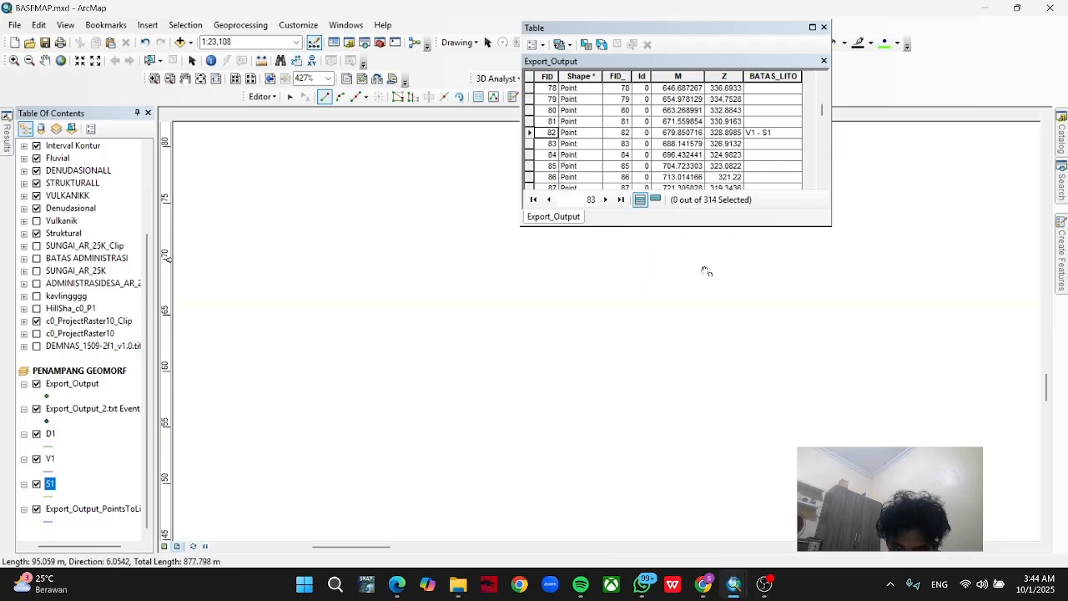
# Continue the S1 line along the profile toward the S1 - D1 boundary, to a total length of about 1380 m.
pyautogui.moveTo(741, 274); pyautogui.dragTo(505, 324)
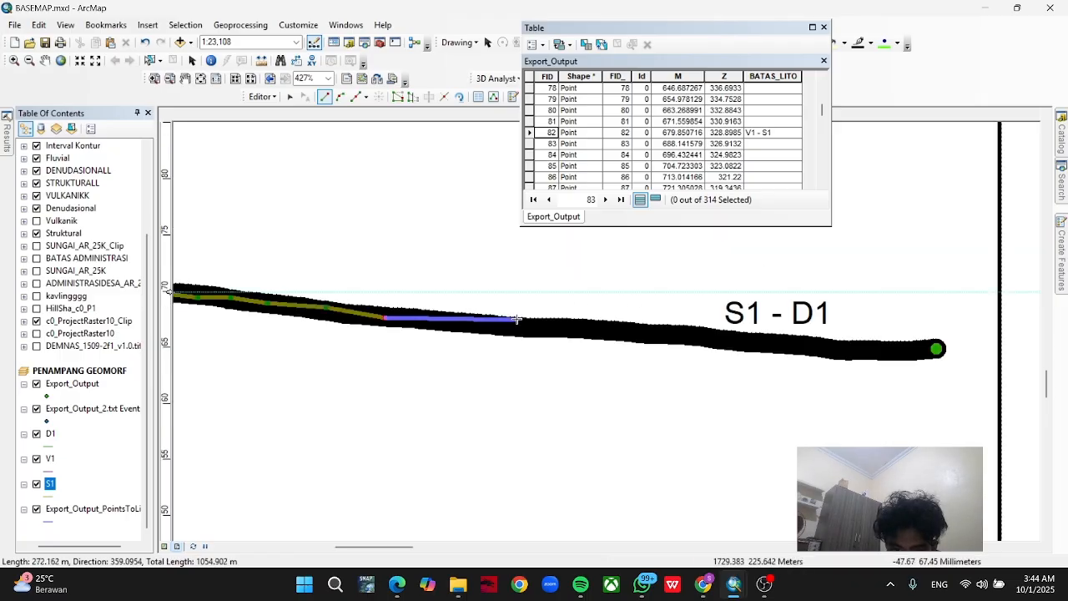
pyautogui.click(501, 326)
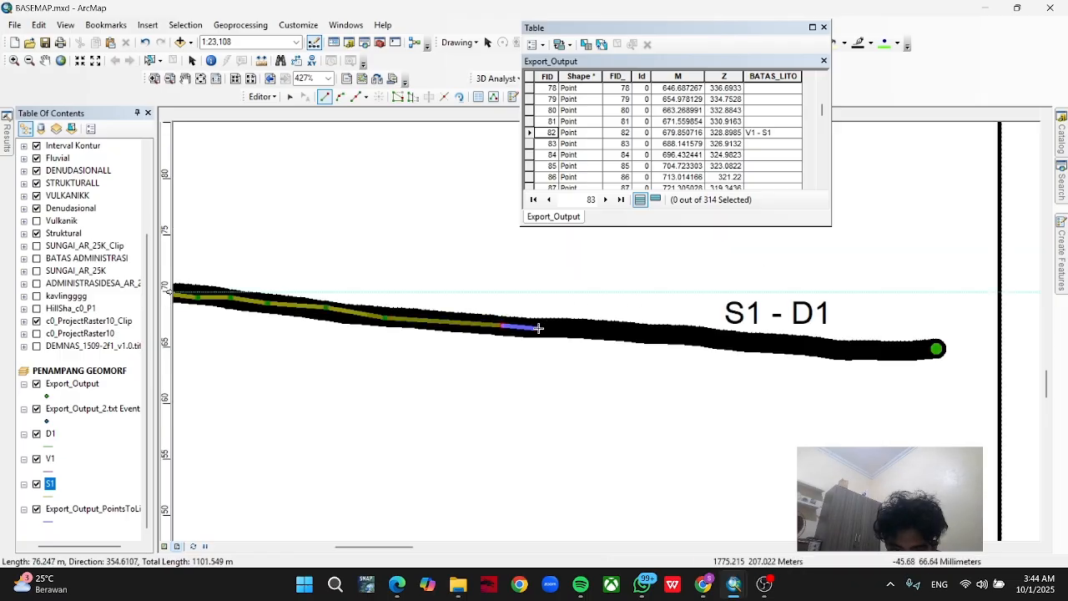
pyautogui.click(538, 327)
pyautogui.click(590, 326)
pyautogui.click(608, 329)
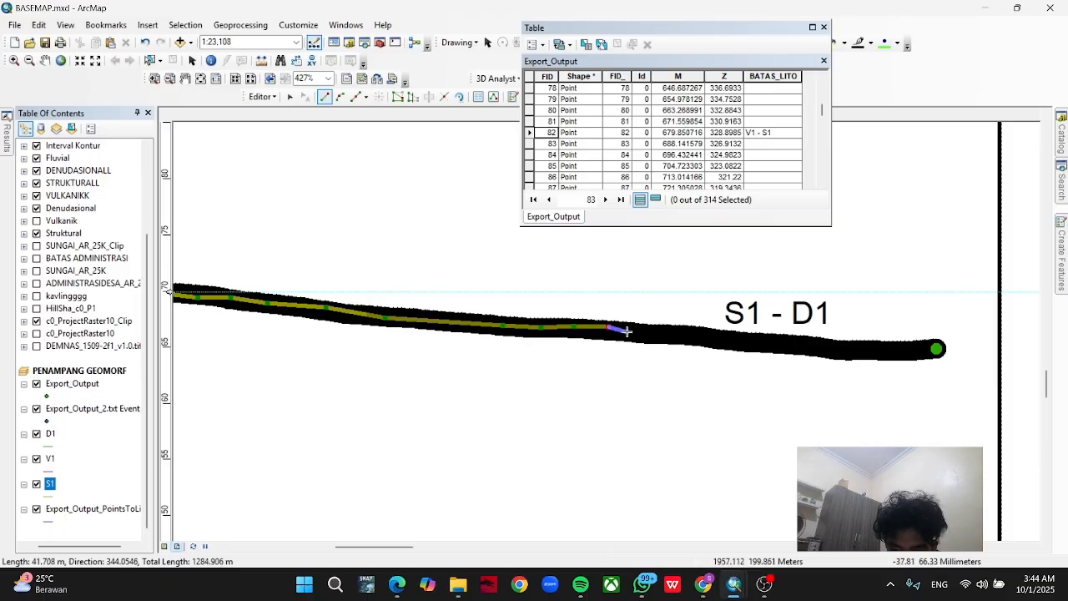
pyautogui.click(644, 331)
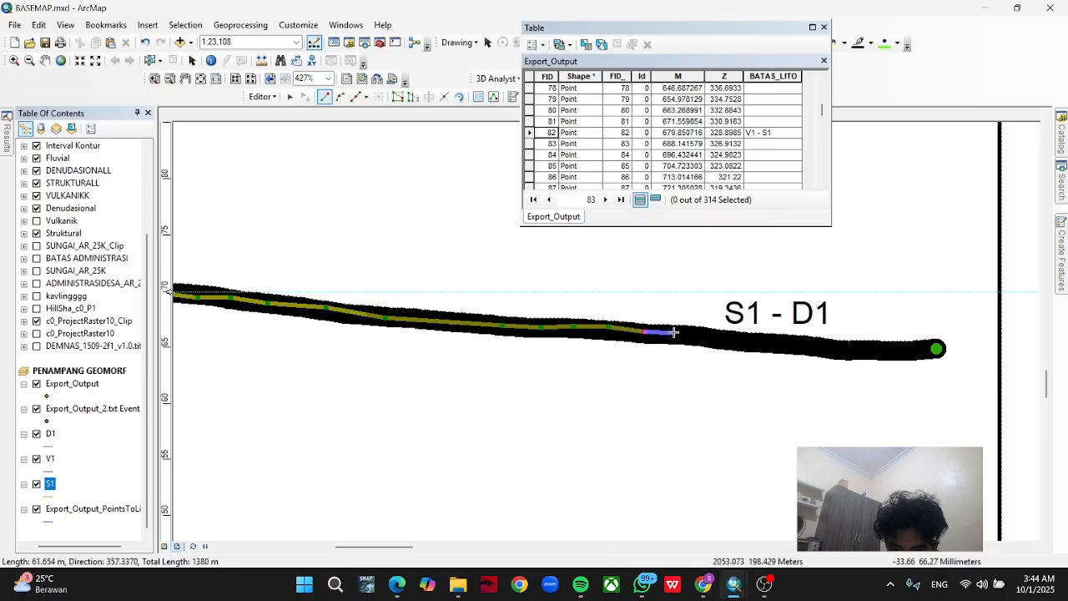
pyautogui.click(674, 331)
# Find and flash the S1 - D1 record, FID 258, and finish the S1 line at that boundary point, about 1459 m long.
pyautogui.scroll(-15, 601, 157)
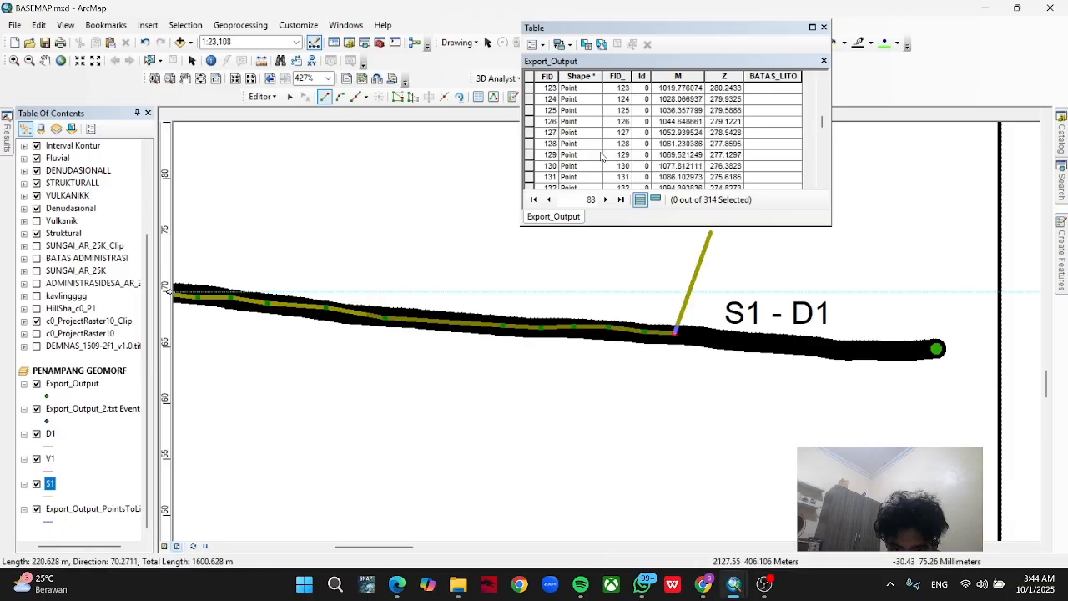
pyautogui.scroll(-20, 601, 158)
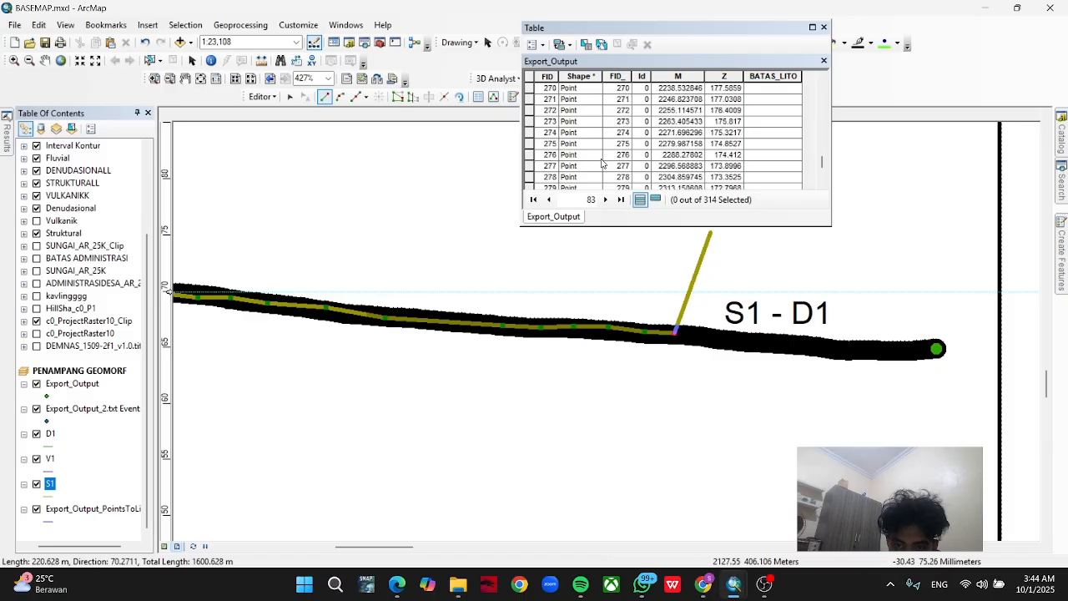
pyautogui.scroll(8, 603, 163)
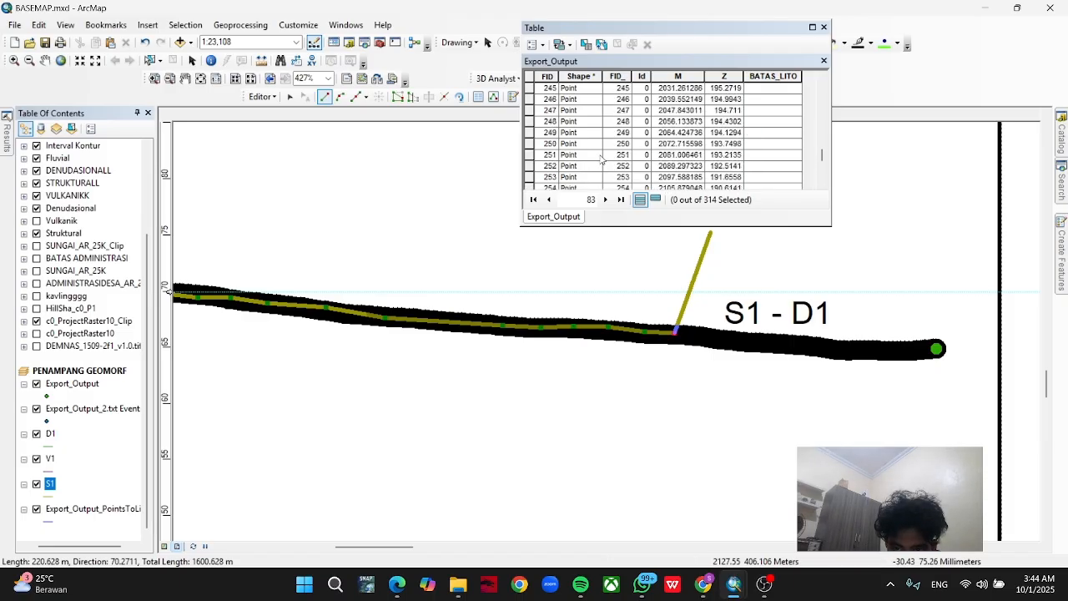
pyautogui.scroll(-4, 597, 157)
pyautogui.click(528, 99)
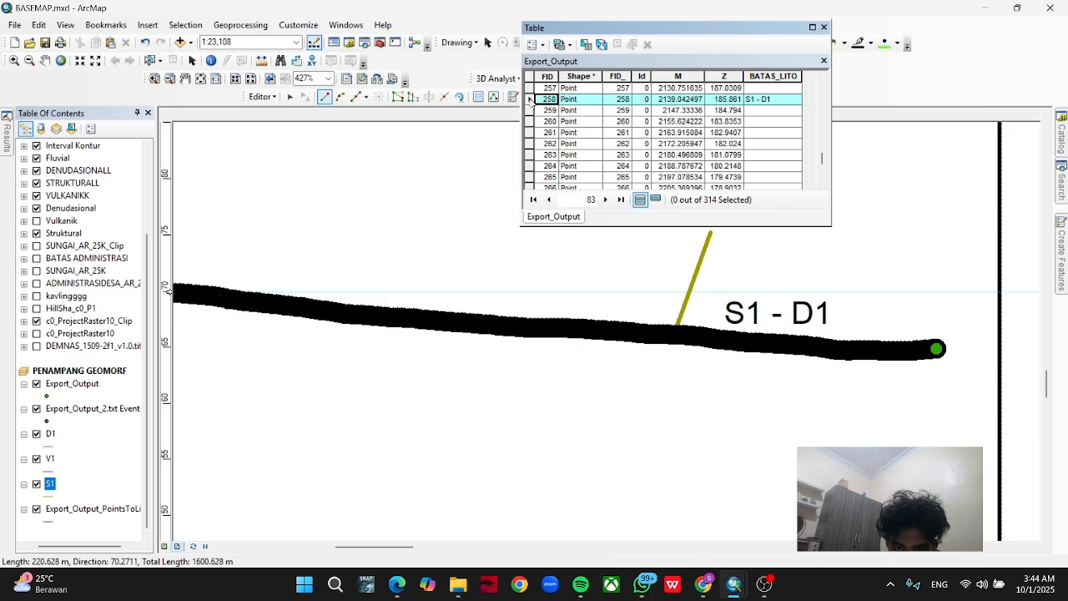
pyautogui.rightClick(530, 99)
pyautogui.click(540, 102)
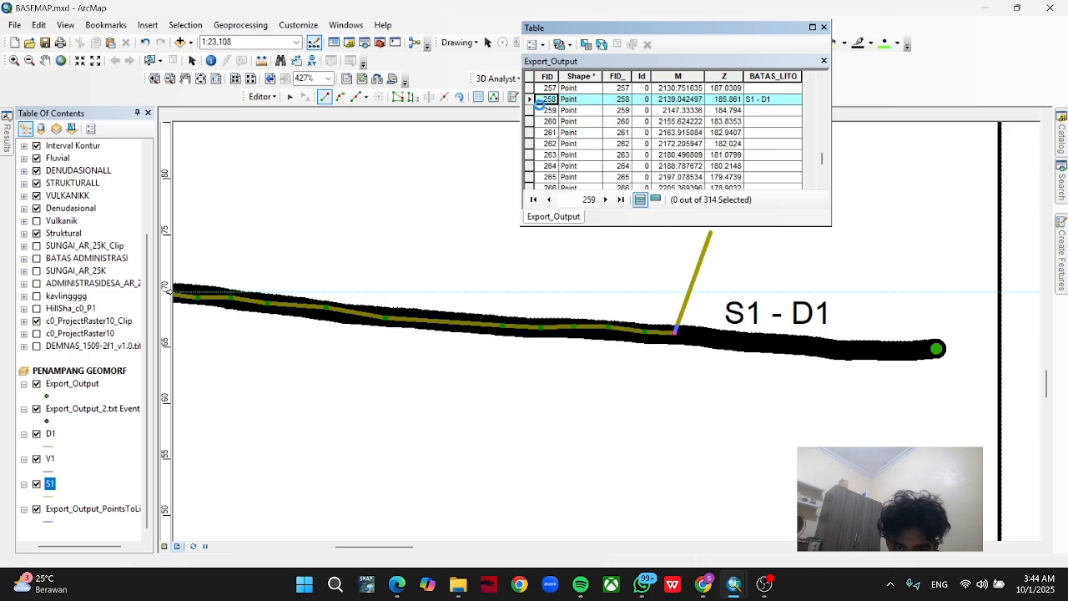
pyautogui.click(710, 339)
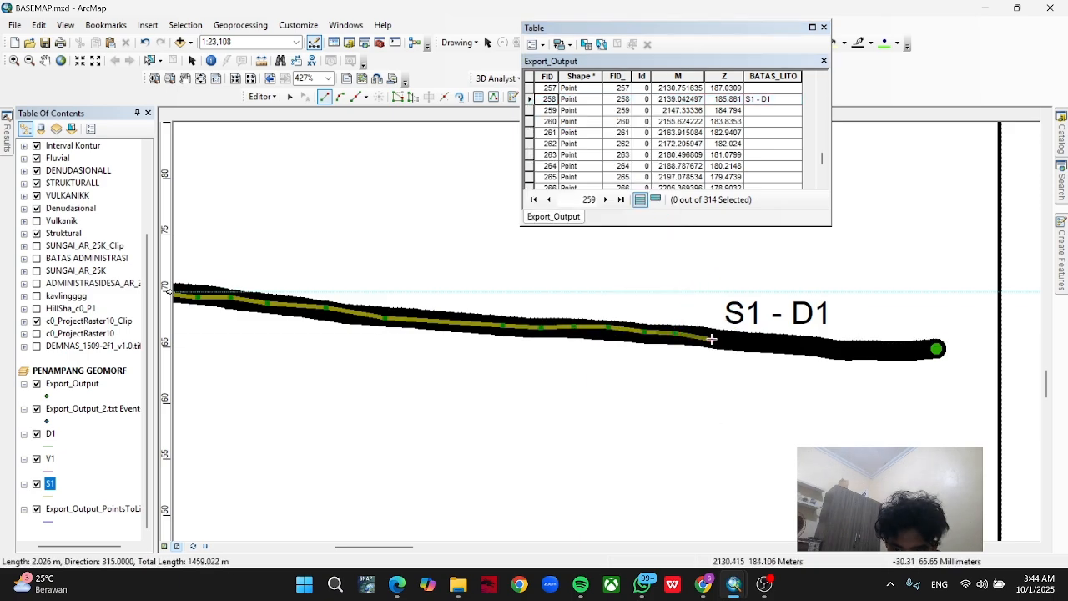
pyautogui.click(710, 338)
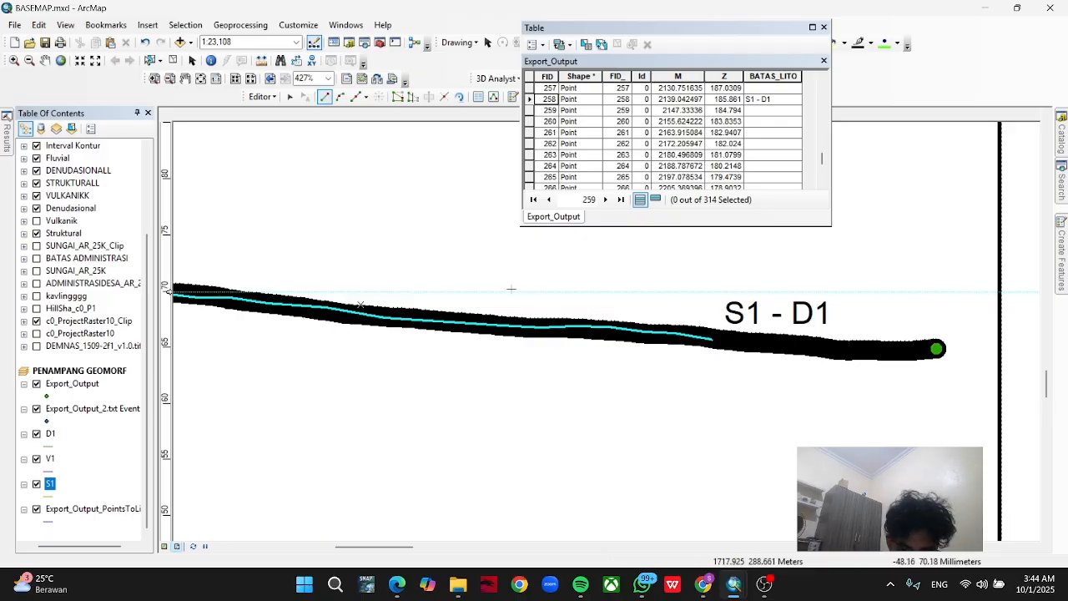
# Save the S1 edits and stop the edit session.
pyautogui.click(51, 435)
pyautogui.click(262, 97)
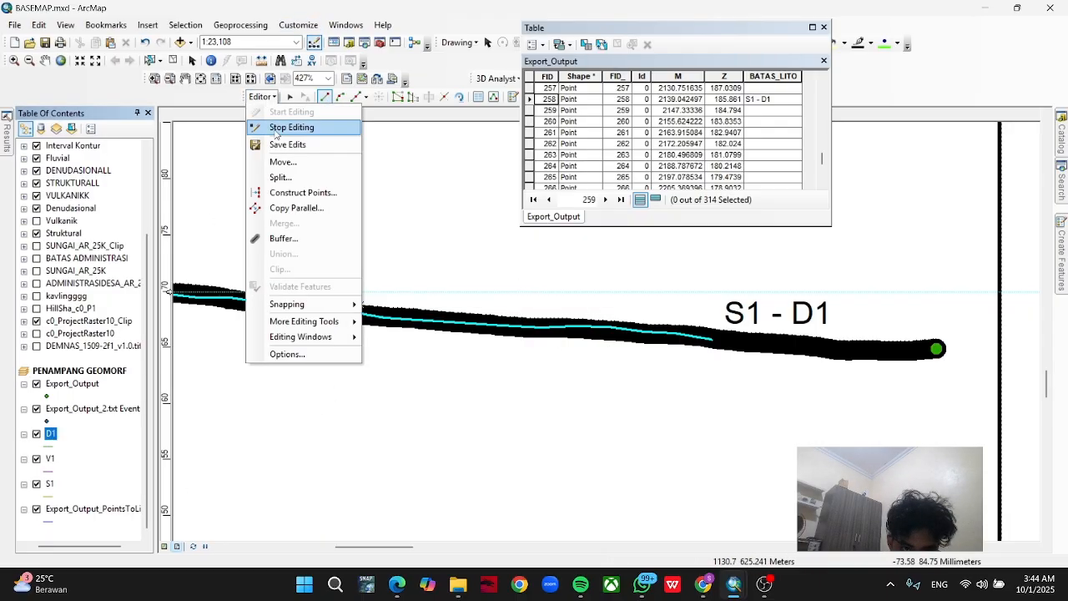
pyautogui.click(283, 145)
pyautogui.click(260, 96)
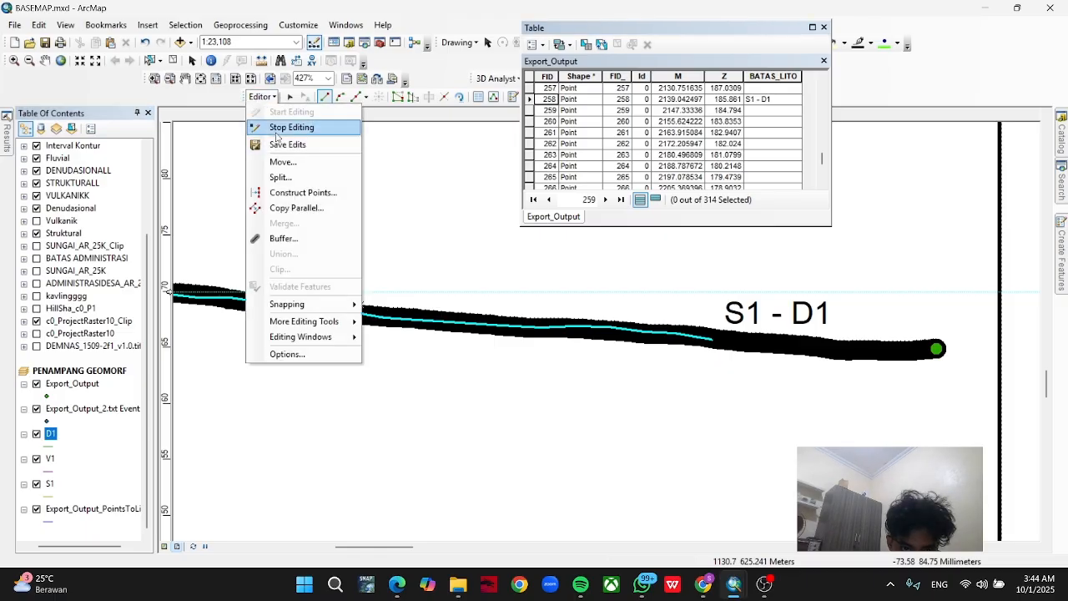
pyautogui.click(275, 129)
# Start editing the D1 layer, continue past the spatial reference warning and choose the D1 template for line drawing.
pyautogui.rightClick(51, 435)
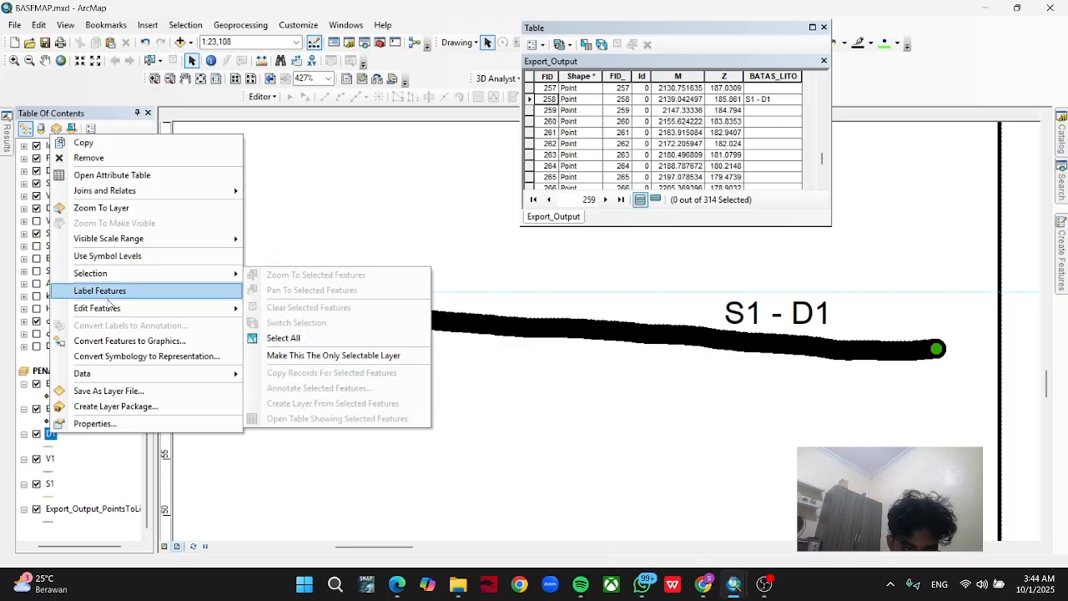
pyautogui.moveTo(105, 309)
pyautogui.click(288, 317)
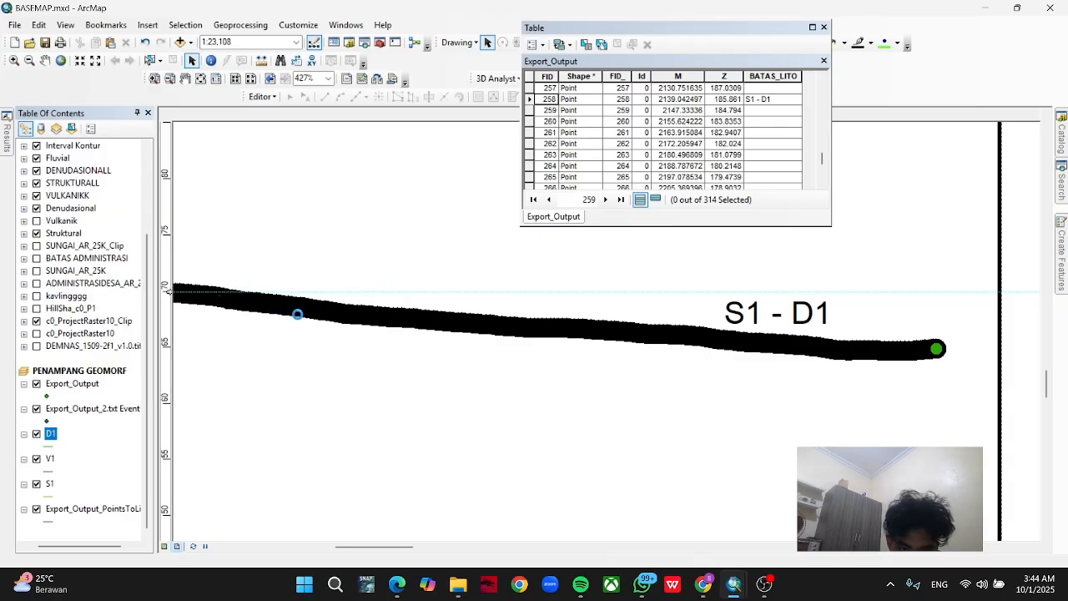
pyautogui.click(600, 439)
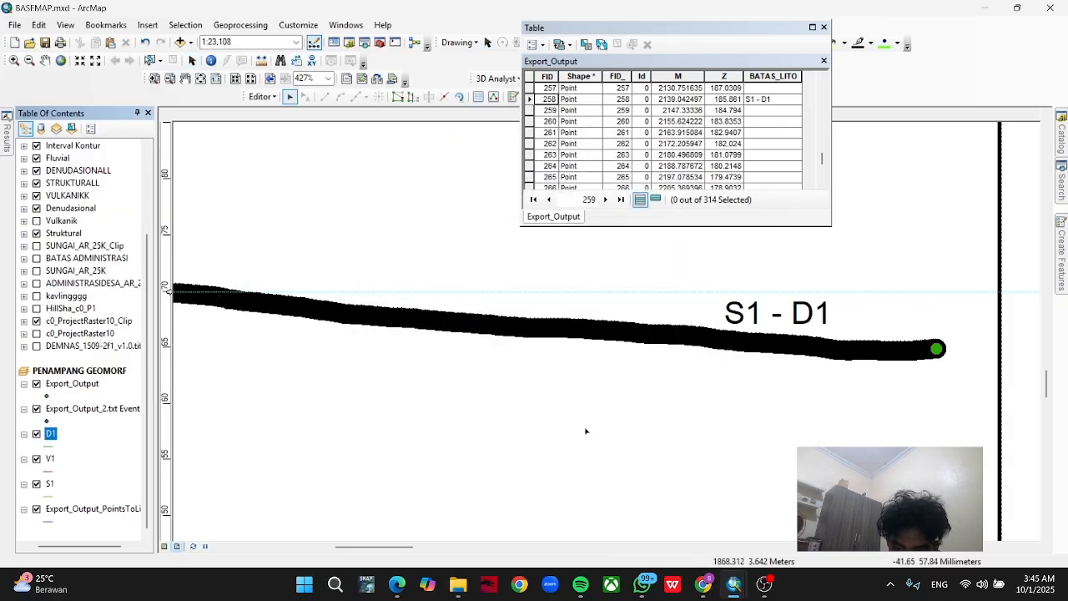
pyautogui.click(1063, 137)
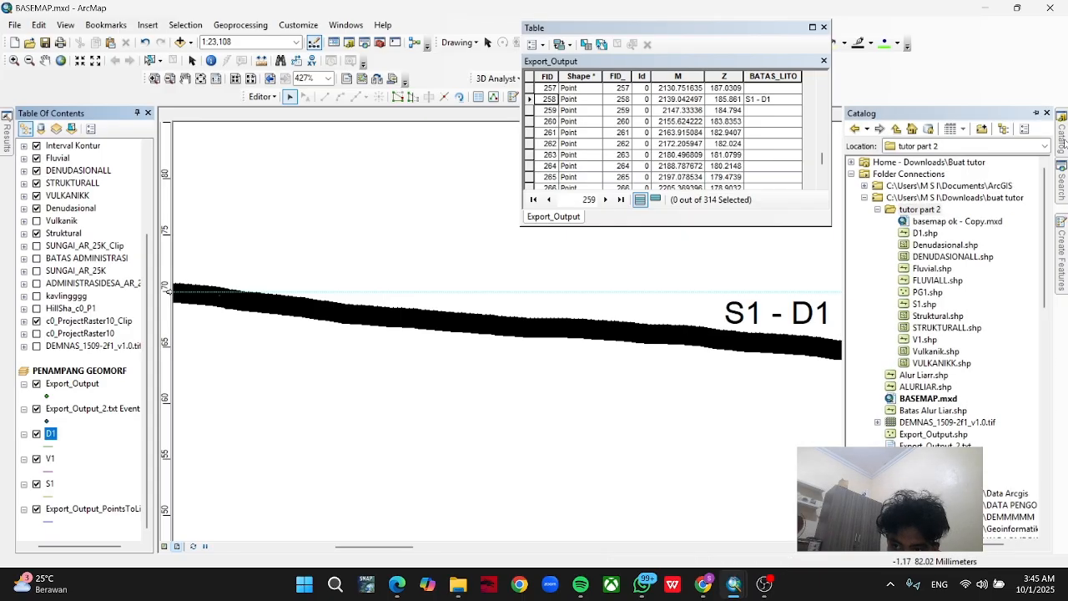
pyautogui.click(1062, 235)
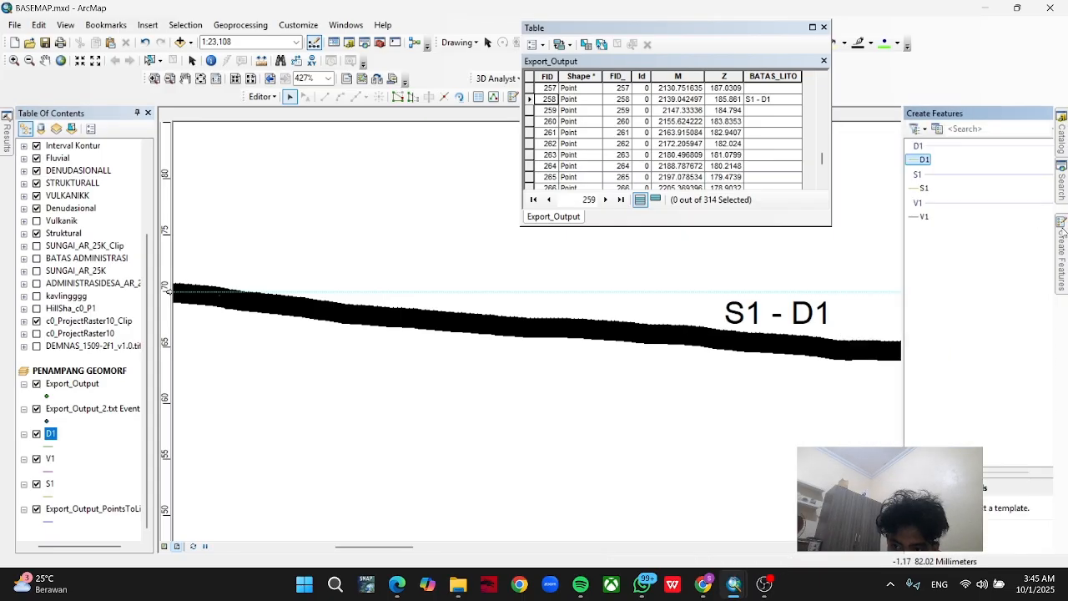
pyautogui.click(881, 159)
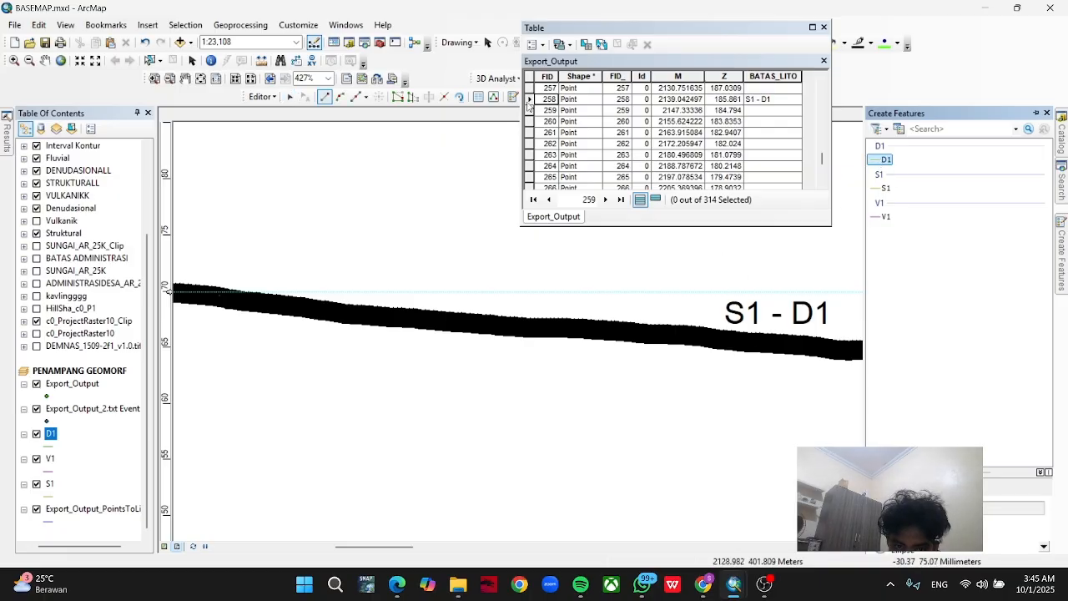
# Flash the S1 - D1 record, FID 258, and draw the D1 line along the profile from that boundary to its end point.
pyautogui.click(529, 100)
pyautogui.rightClick(529, 100)
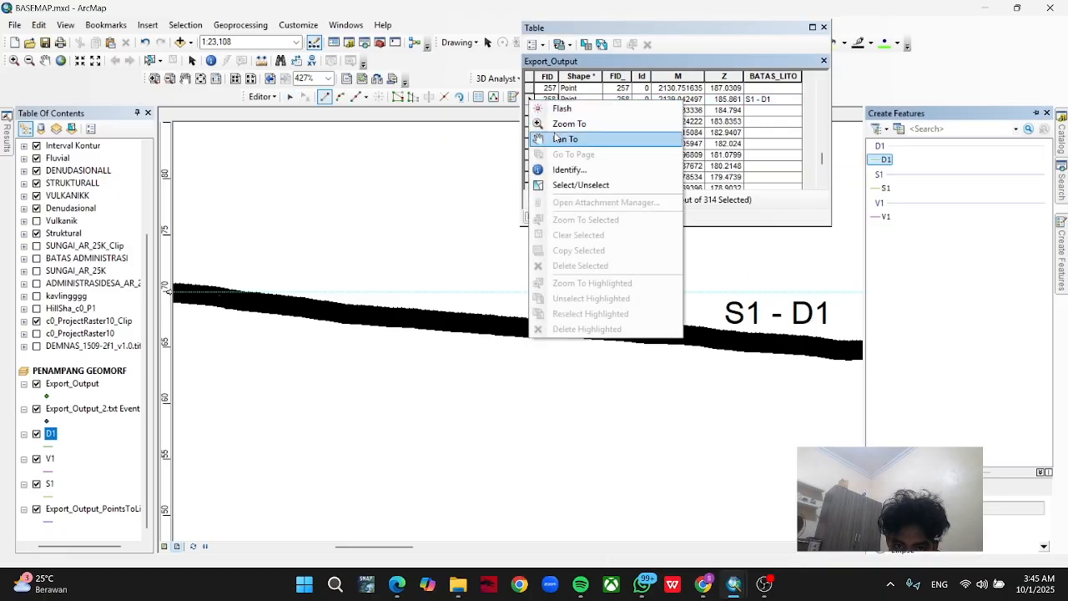
pyautogui.click(559, 109)
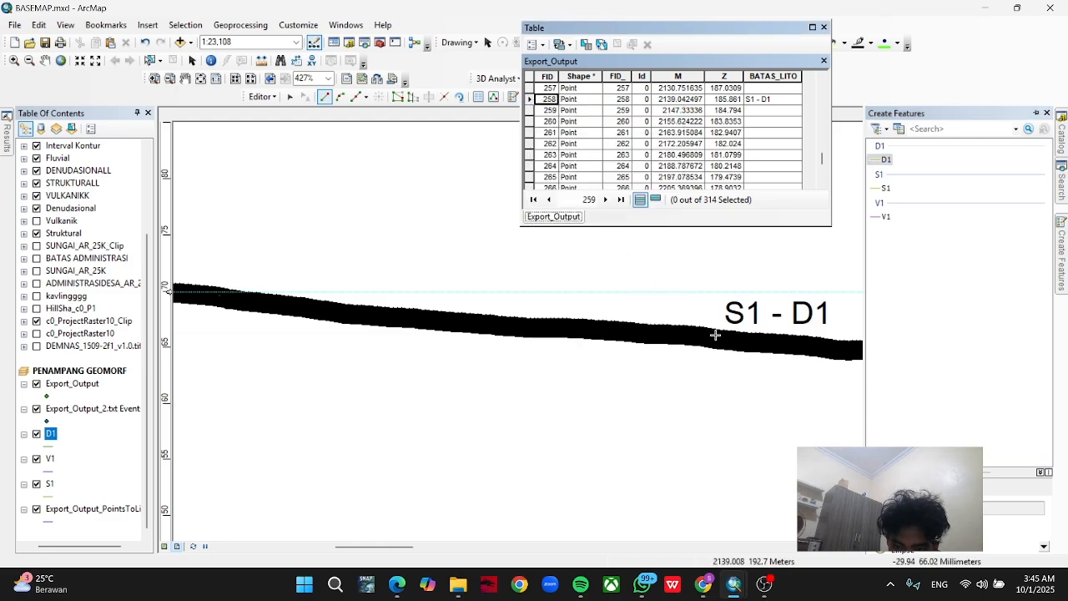
pyautogui.click(712, 337)
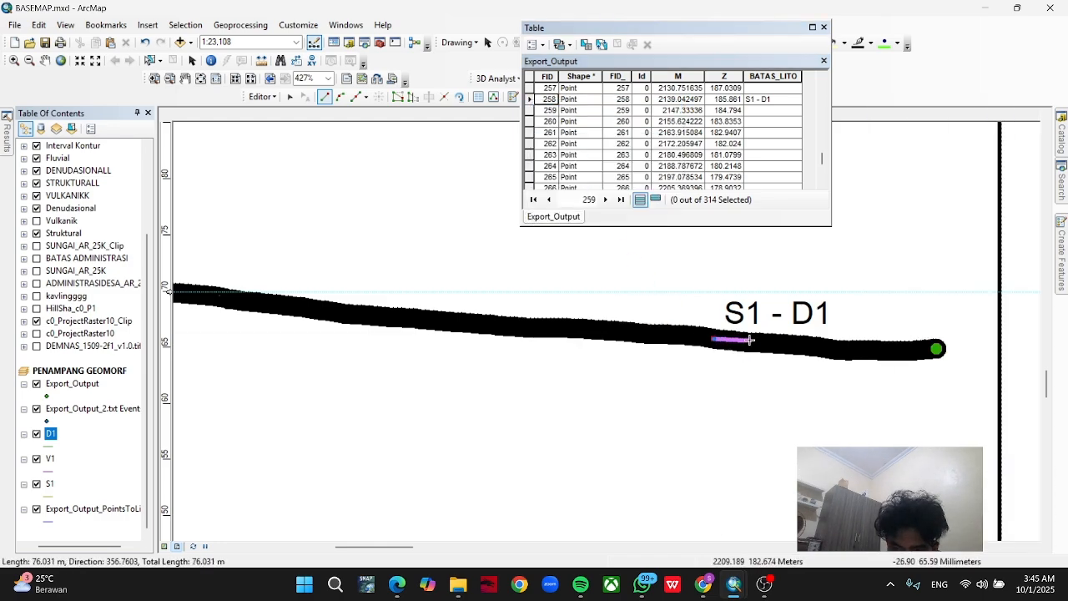
pyautogui.click(826, 347)
pyautogui.click(853, 349)
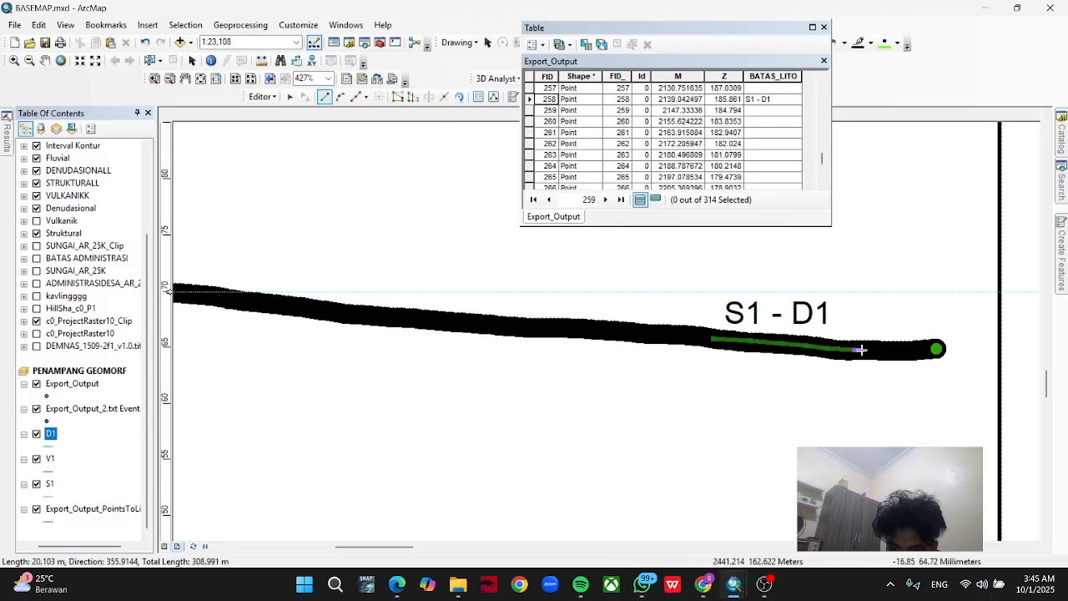
pyautogui.doubleClick(935, 349)
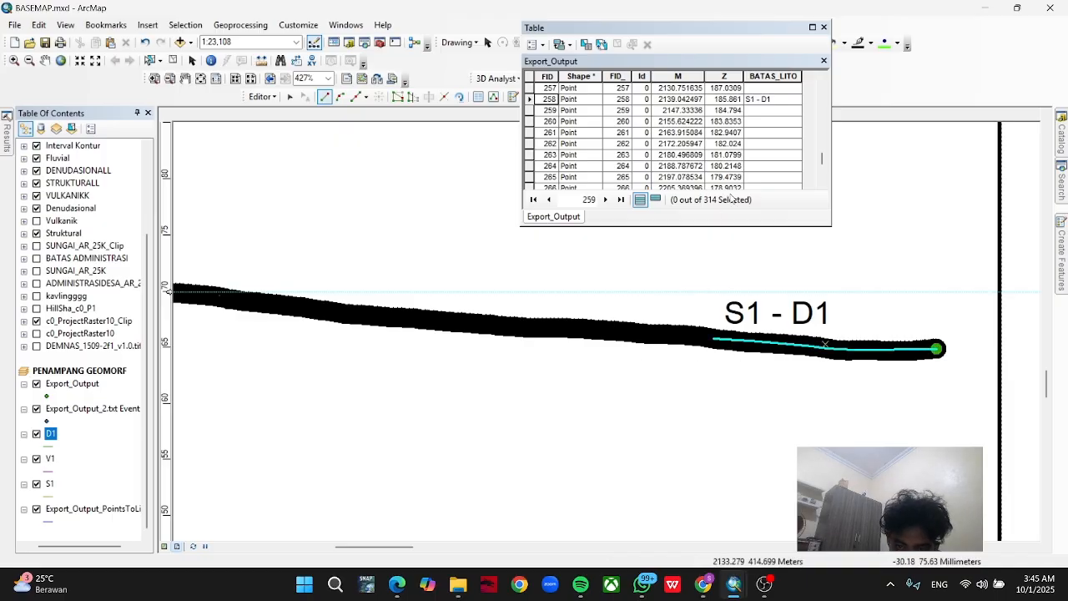
# Save the D1 edits and stop the edit session.
pyautogui.click(263, 97)
pyautogui.click(284, 143)
pyautogui.click(272, 99)
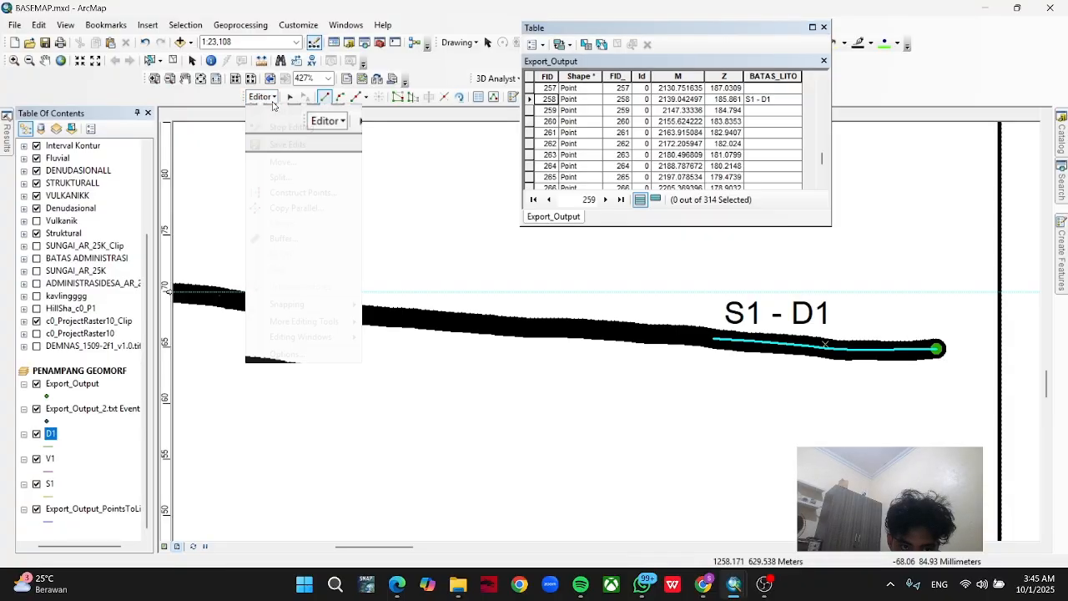
pyautogui.click(284, 127)
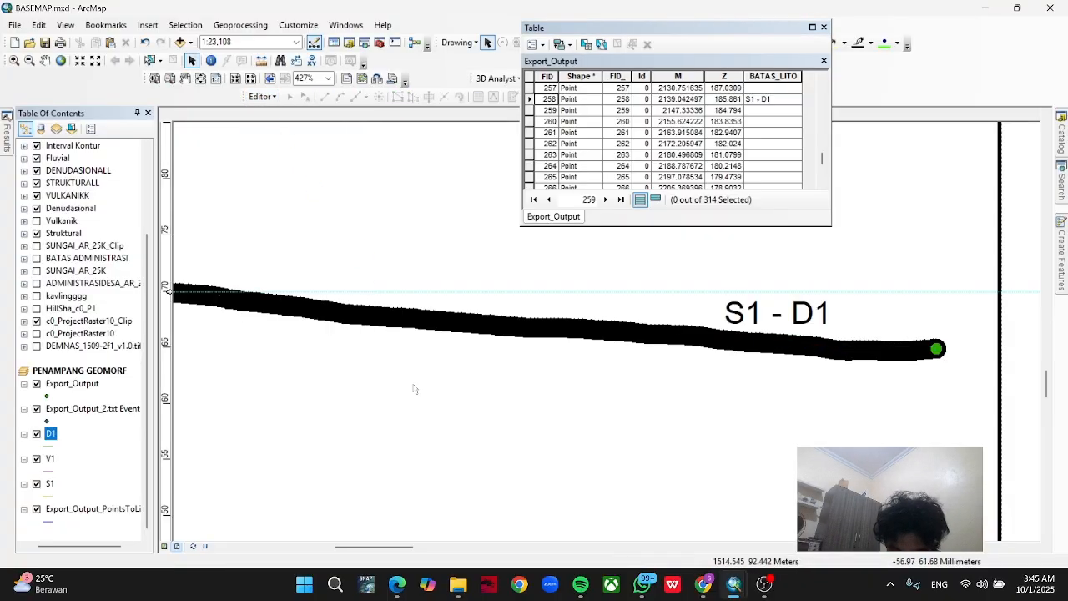
# Symbolize the D1 line in brown with width 4 and move its layer above Export_Output in the PENAMPANG GEOMORF data frame.
pyautogui.scroll(3, 414, 389)
pyautogui.click(49, 447)
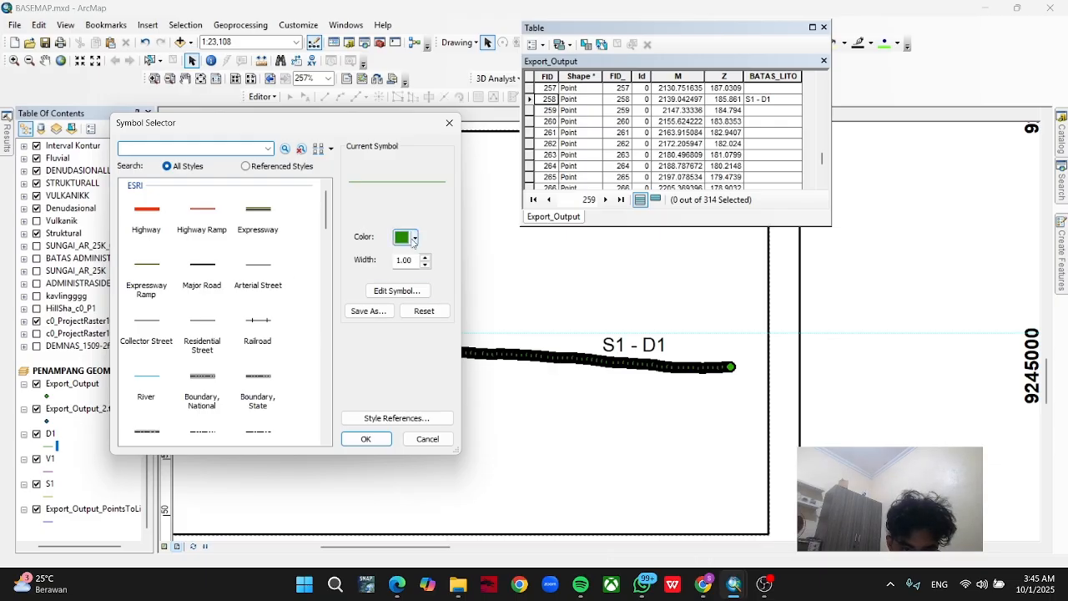
pyautogui.click(413, 239)
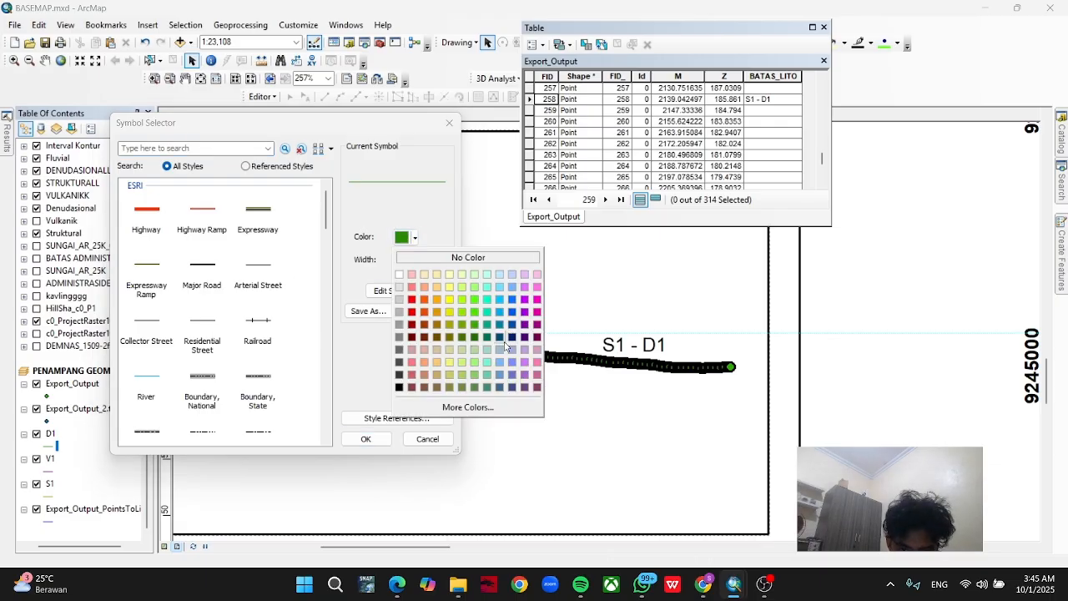
pyautogui.click(435, 325)
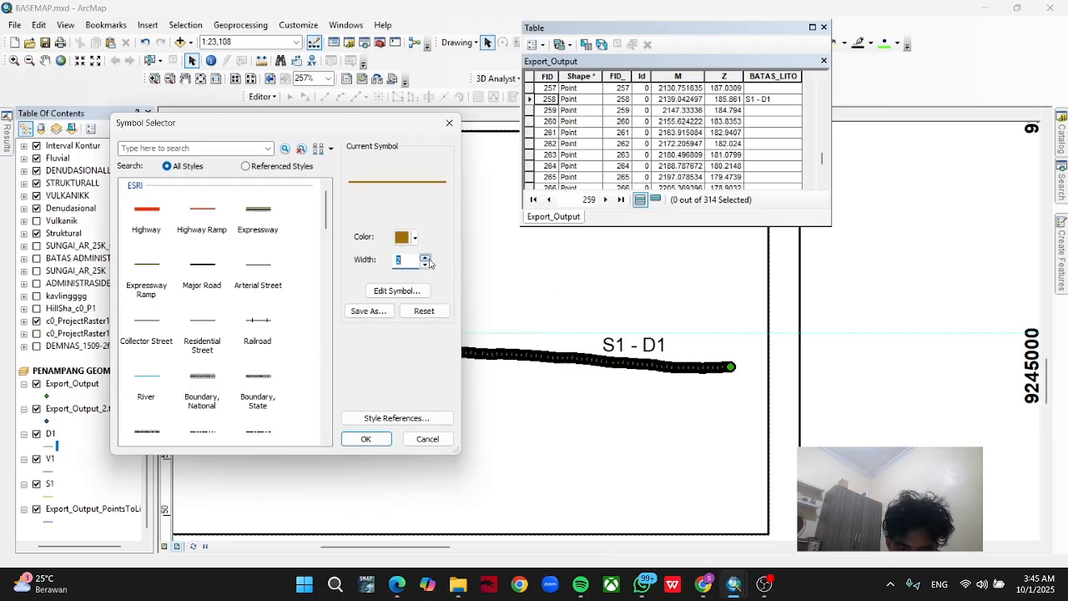
pyautogui.click(369, 443)
pyautogui.moveTo(355, 438); pyautogui.dragTo(599, 425)
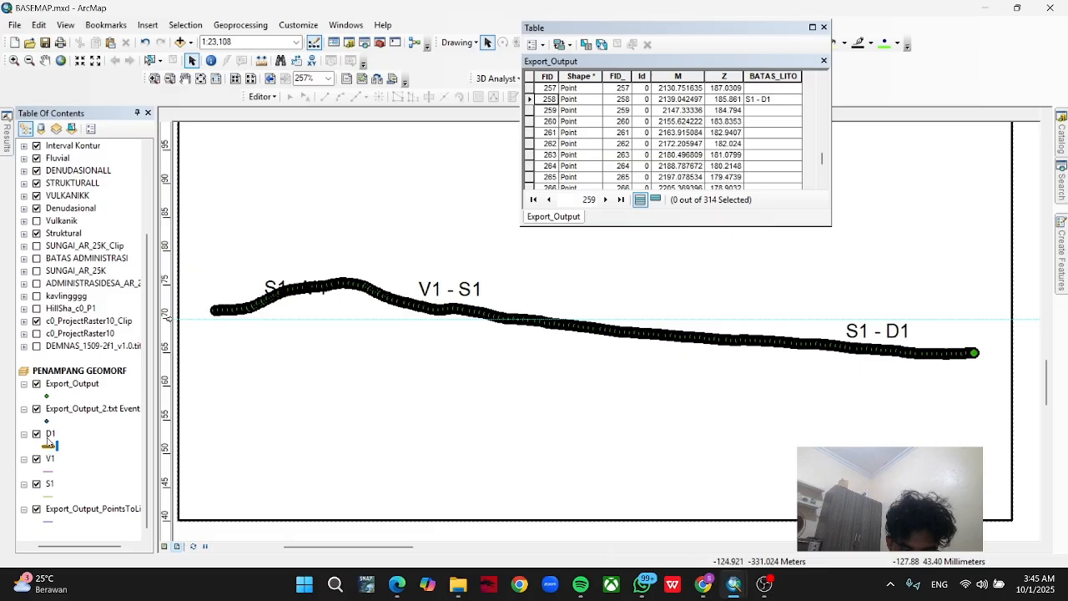
pyautogui.moveTo(76, 389); pyautogui.dragTo(72, 377)
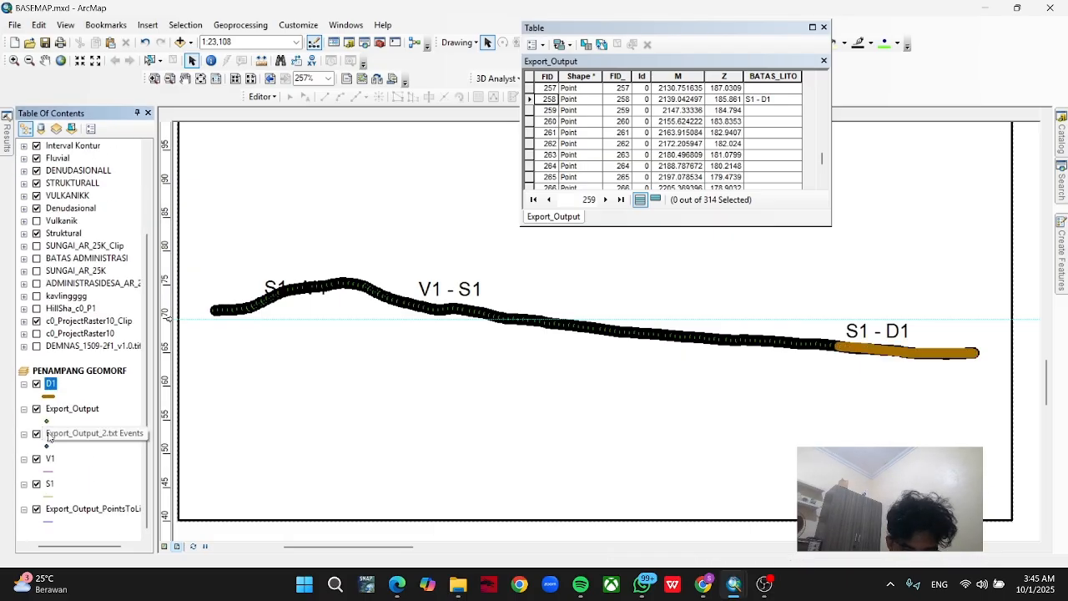
# Symbolize the V1 line in red with width 4.
pyautogui.click(50, 472)
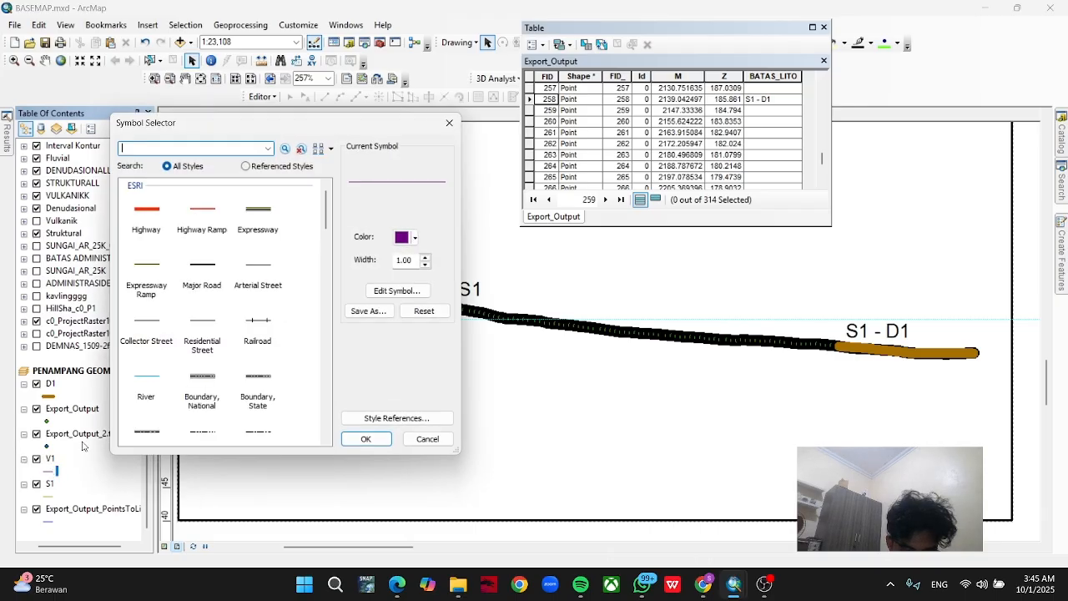
pyautogui.click(416, 239)
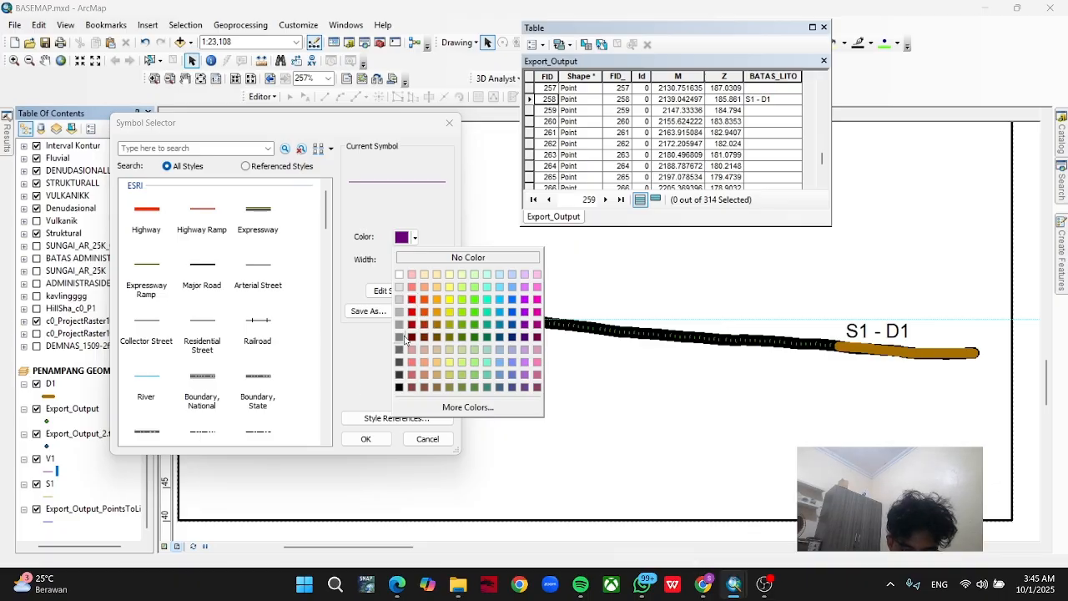
pyautogui.click(412, 299)
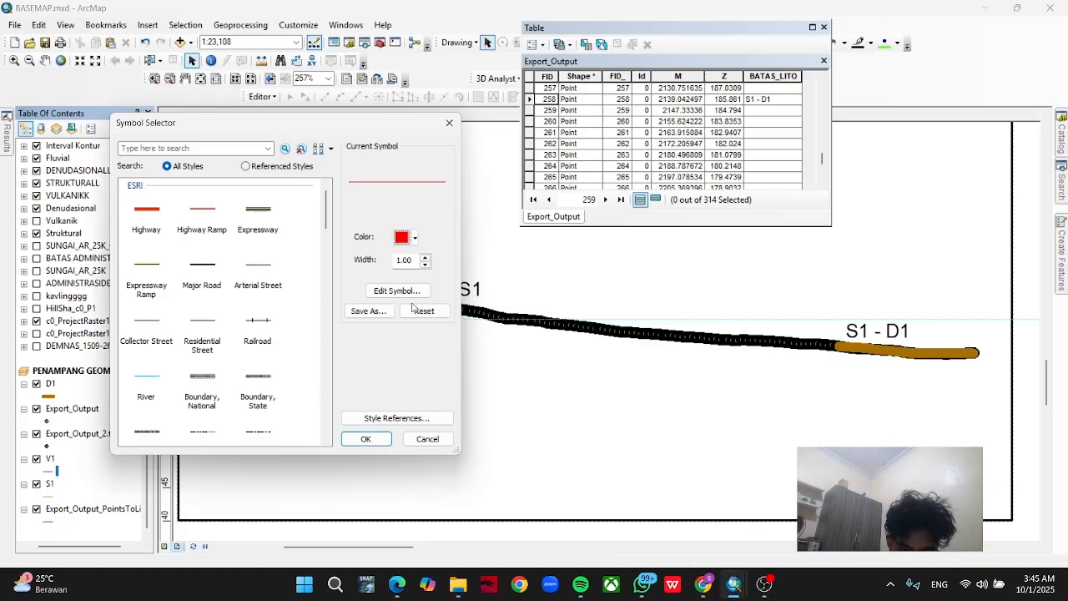
pyautogui.click(366, 438)
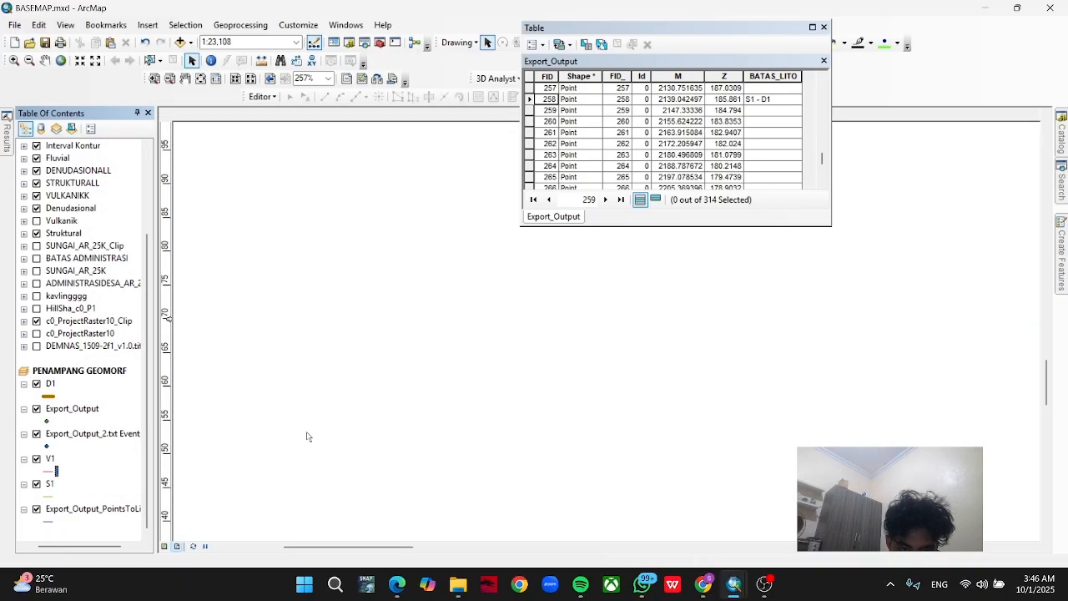
pyautogui.click(51, 473)
pyautogui.click(425, 258)
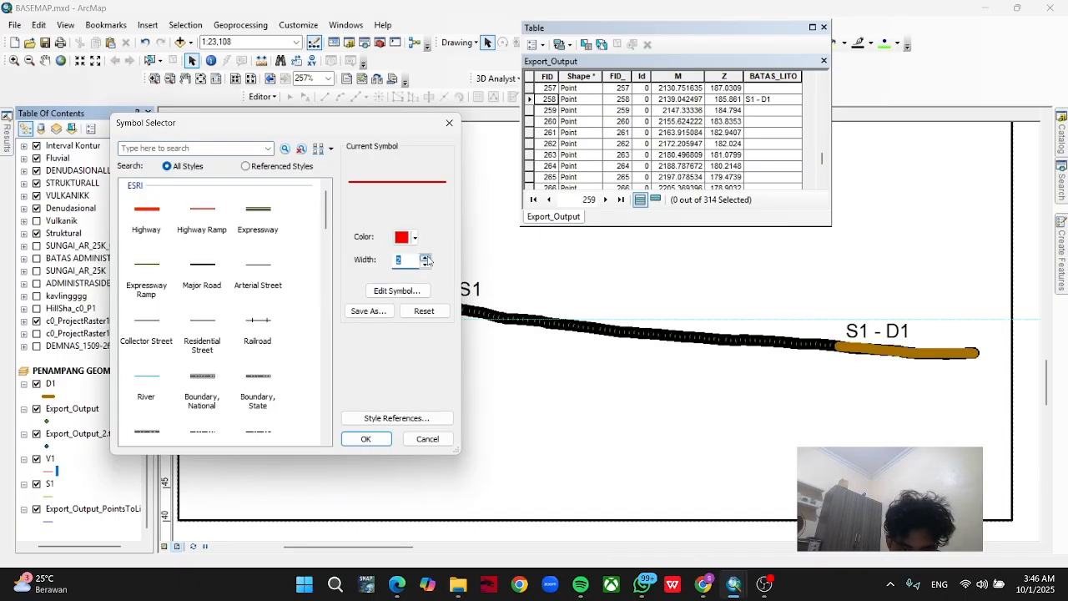
pyautogui.click(425, 258)
pyautogui.click(425, 257)
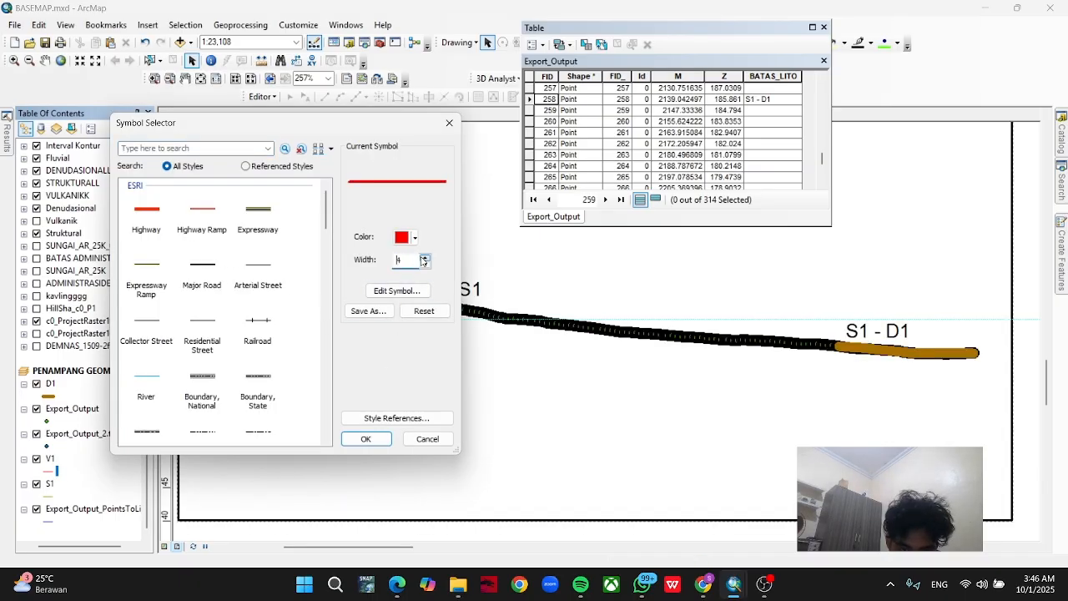
pyautogui.click(365, 439)
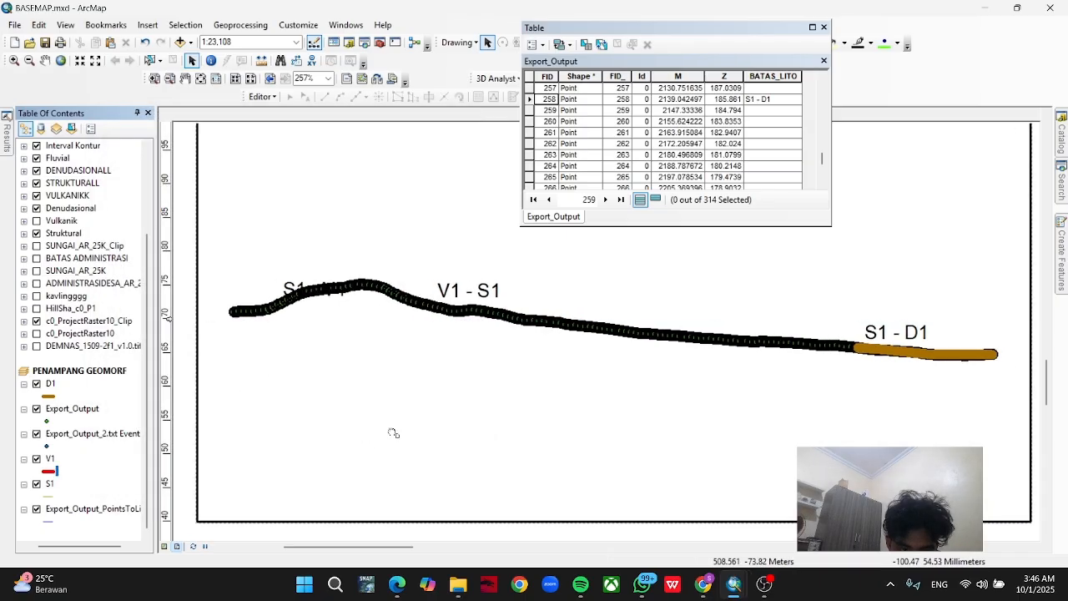
# Symbolize the S1 line in purple with width 4.
pyautogui.click(49, 496)
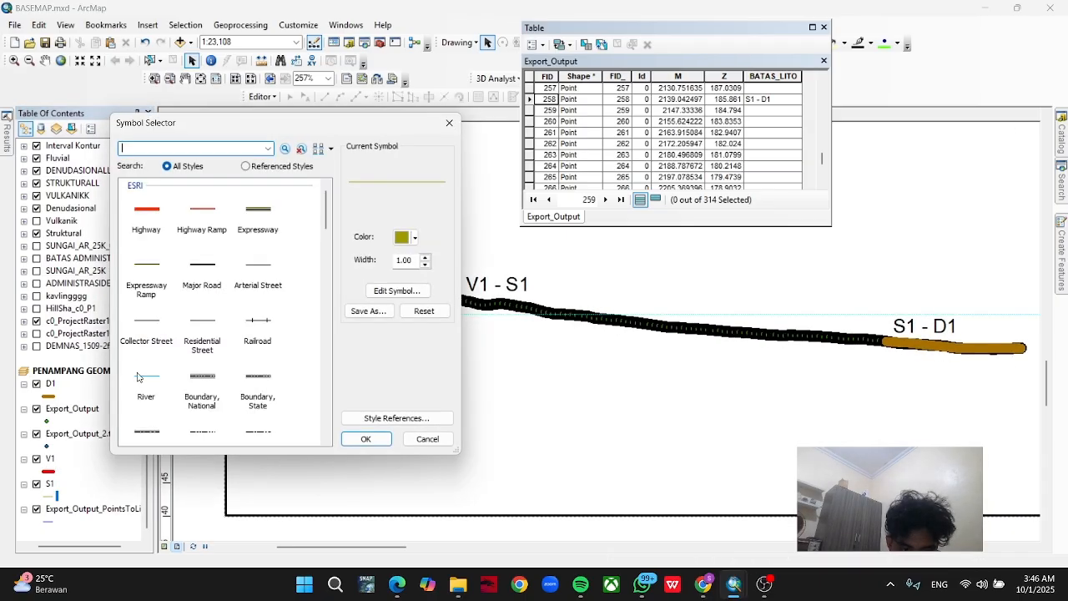
pyautogui.click(414, 238)
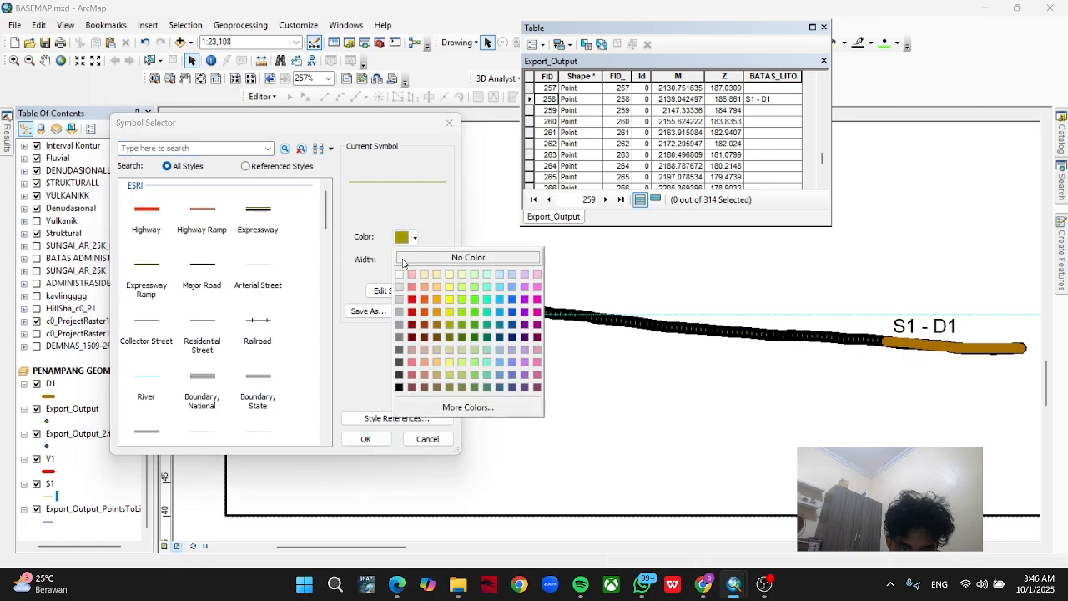
pyautogui.click(524, 299)
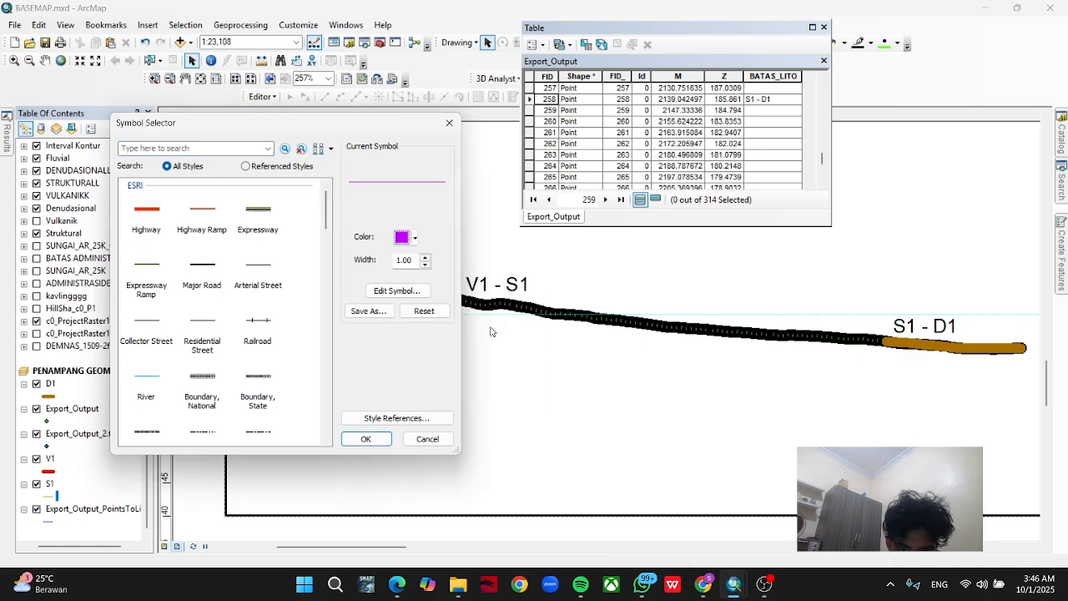
pyautogui.click(425, 257)
pyautogui.click(425, 257)
pyautogui.click(424, 256)
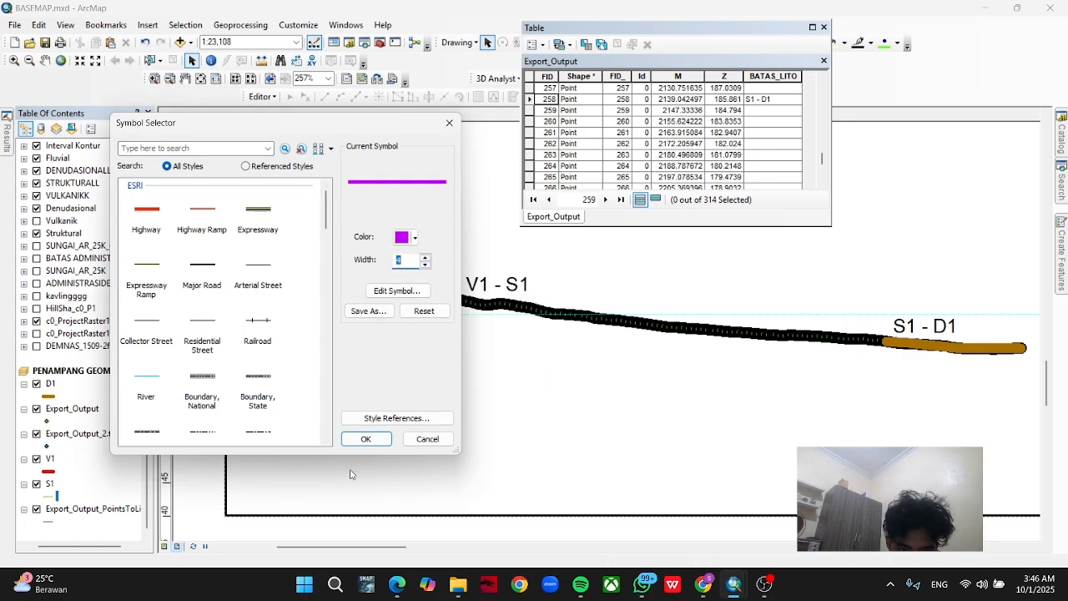
pyautogui.click(367, 438)
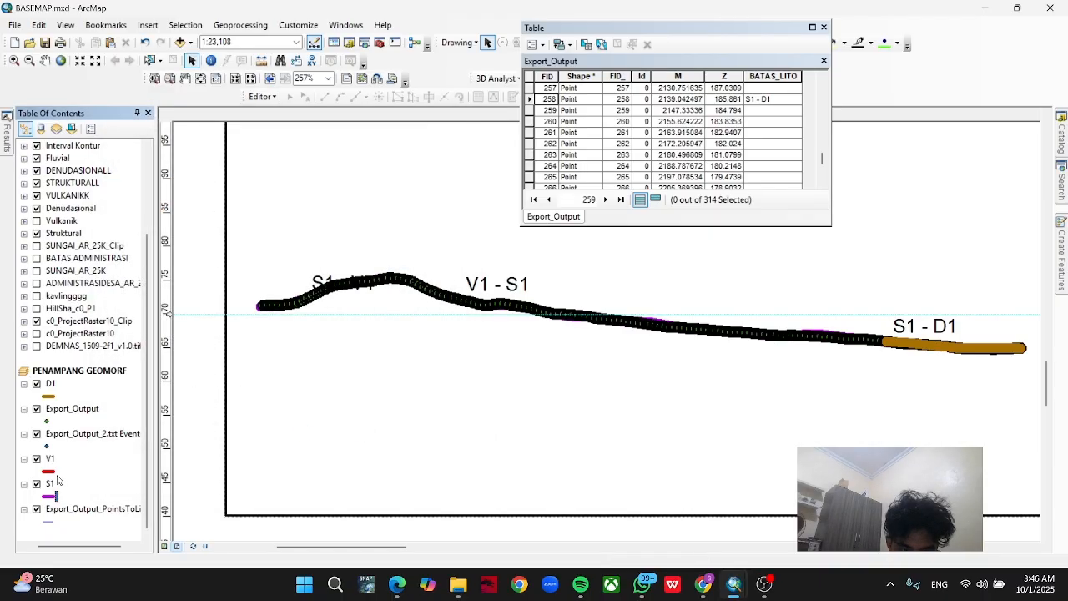
# Move the V1 and S1 layers above Export_Output, directly below D1 in the drawing order.
pyautogui.moveTo(50, 463); pyautogui.dragTo(83, 404)
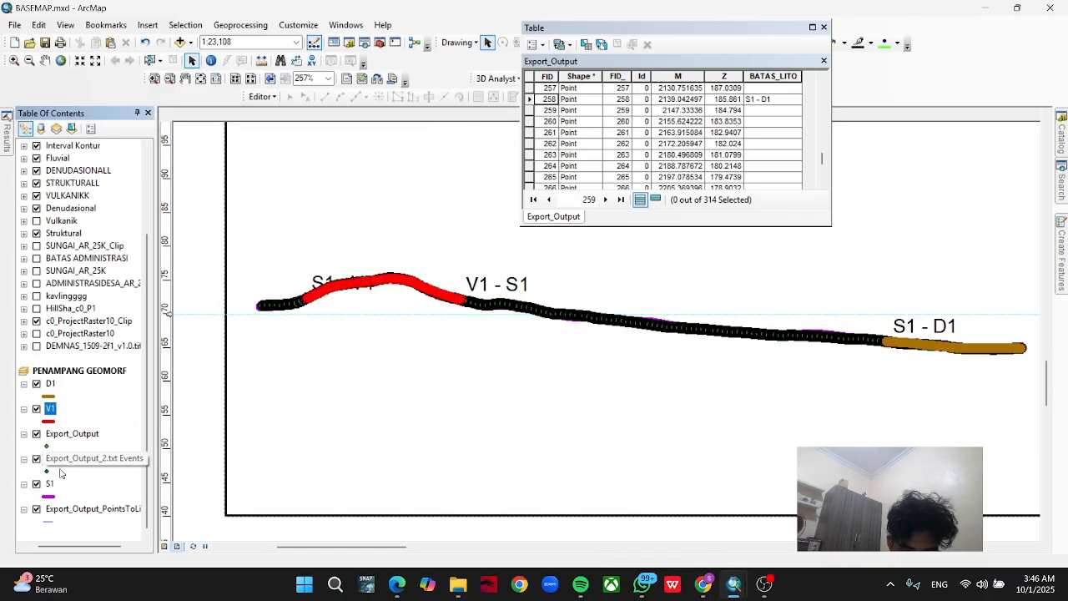
pyautogui.moveTo(49, 488); pyautogui.dragTo(78, 419)
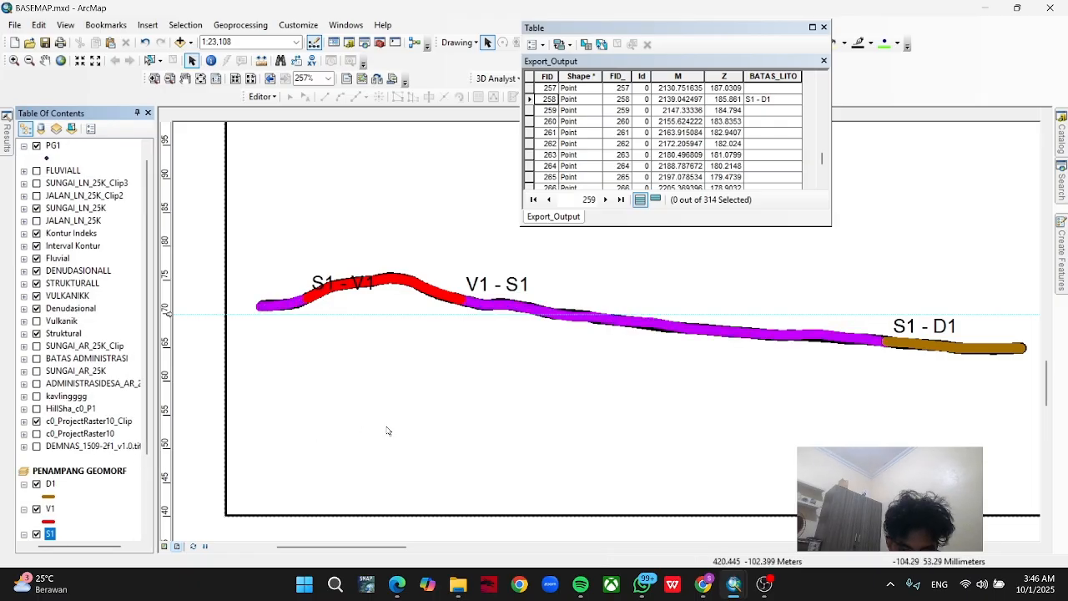
pyautogui.moveTo(484, 415); pyautogui.dragTo(374, 442)
pyautogui.scroll(3, 395, 454)
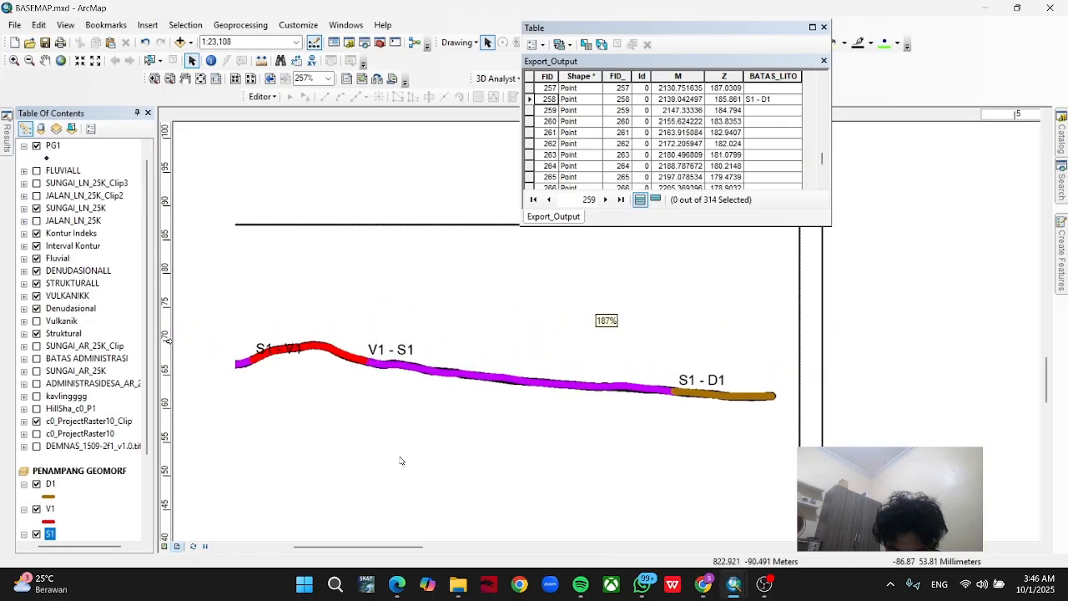
pyautogui.scroll(2, 515, 478)
# Set the PENAMPANG GEOMORF data frame's extent to a fixed scale of 1:12500.
pyautogui.moveTo(445, 462); pyautogui.dragTo(496, 419)
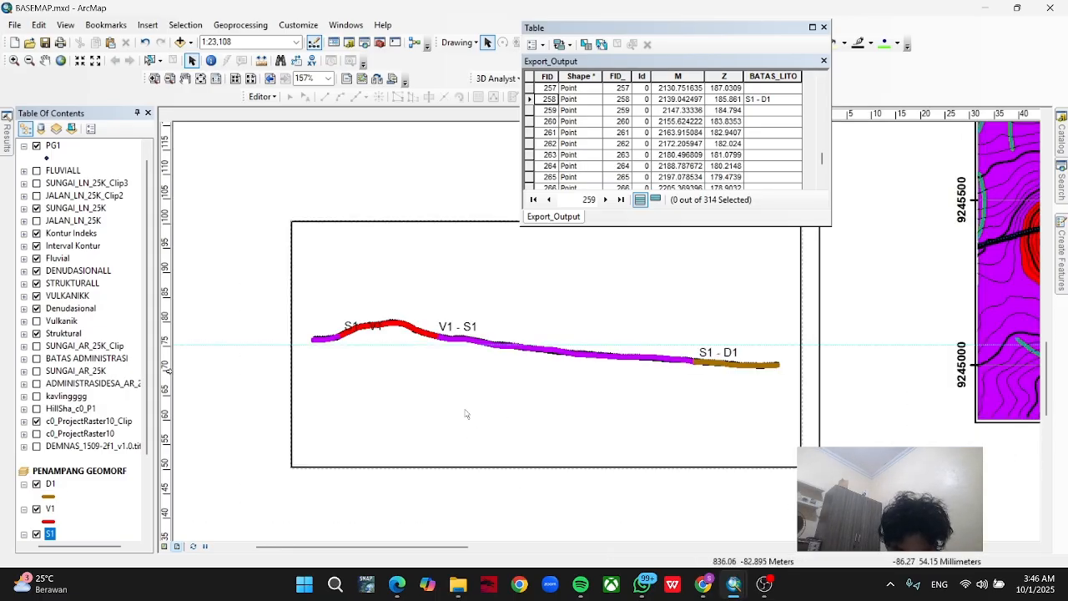
pyautogui.rightClick(99, 475)
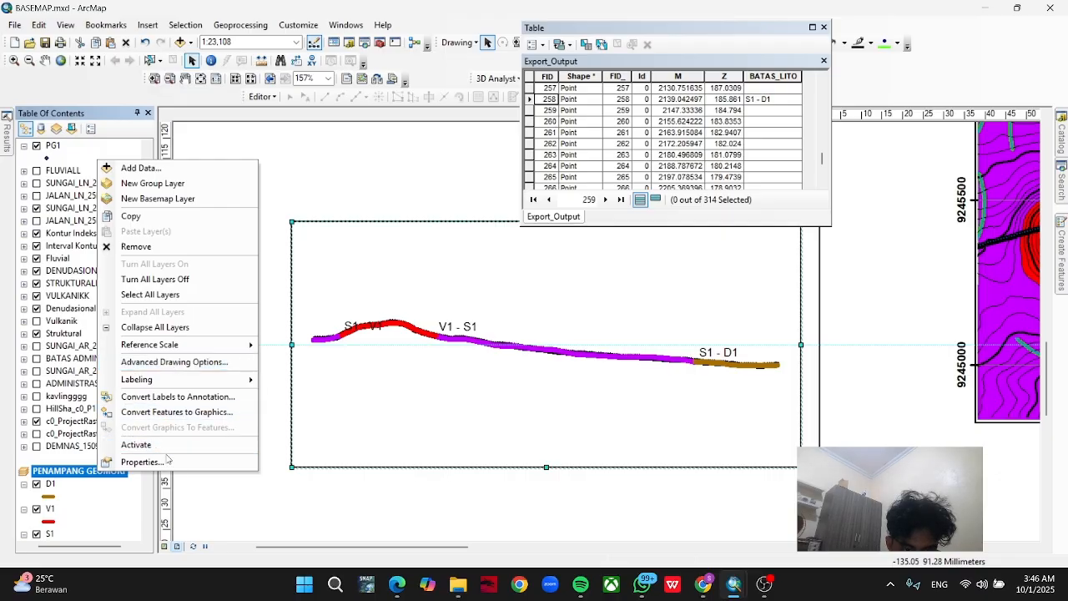
pyautogui.click(165, 461)
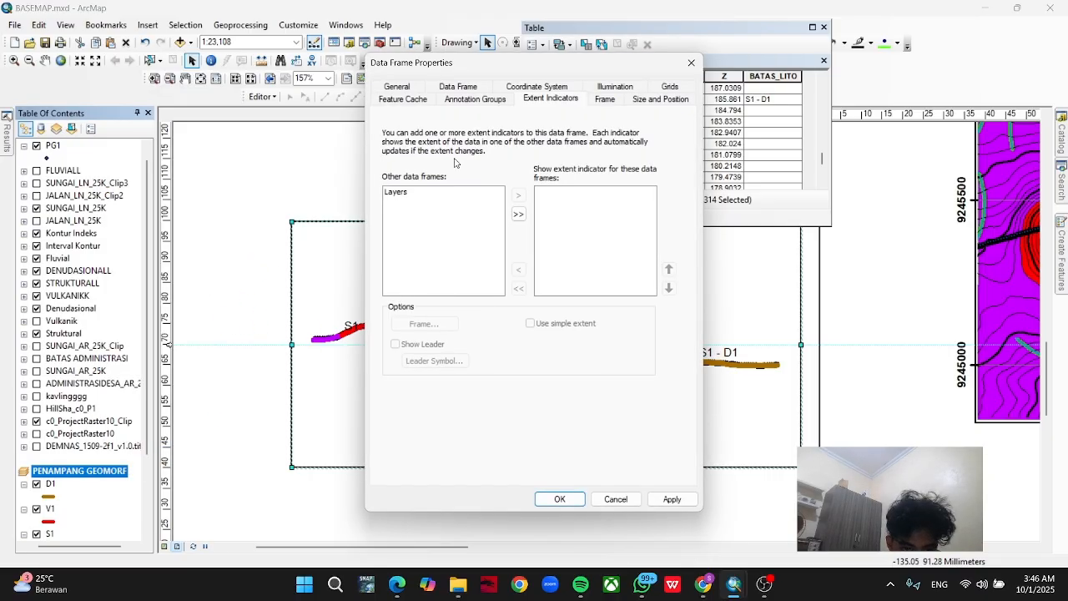
pyautogui.click(466, 87)
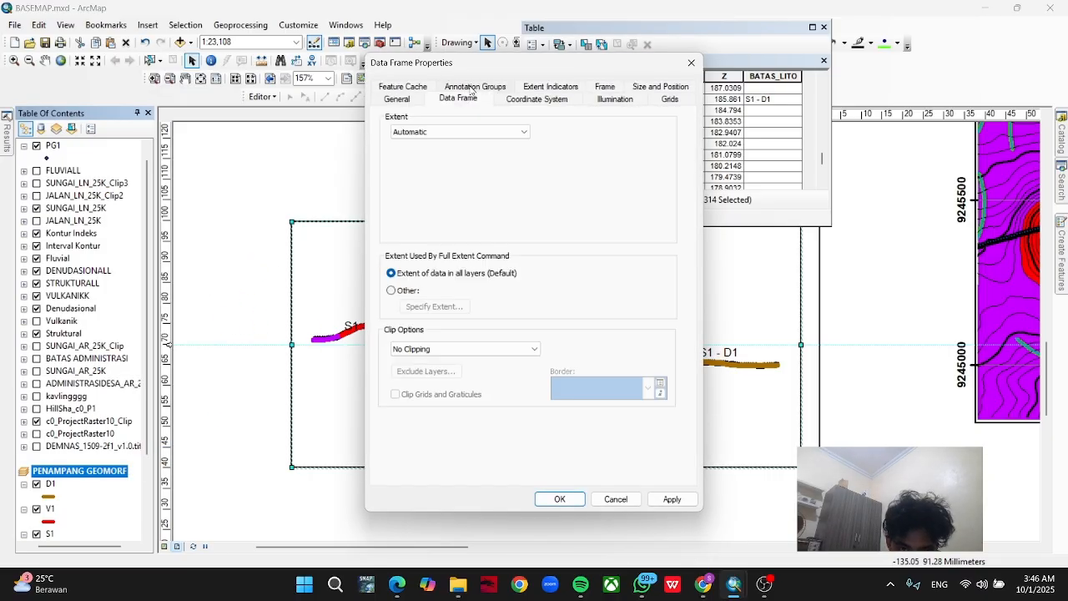
pyautogui.click(434, 134)
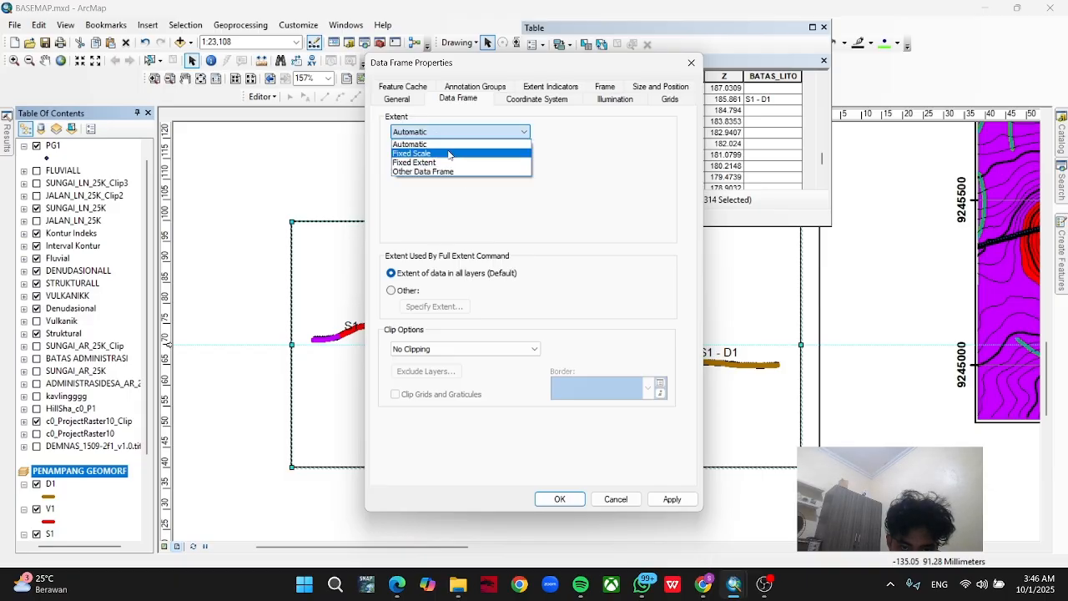
pyautogui.click(448, 154)
pyautogui.doubleClick(449, 165)
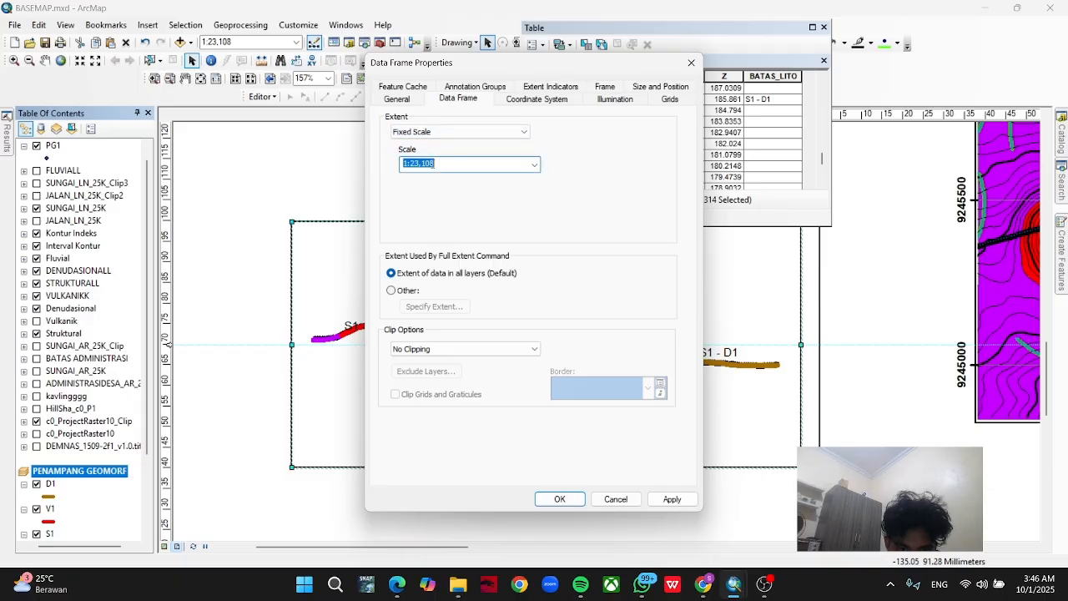
pyautogui.click(441, 164)
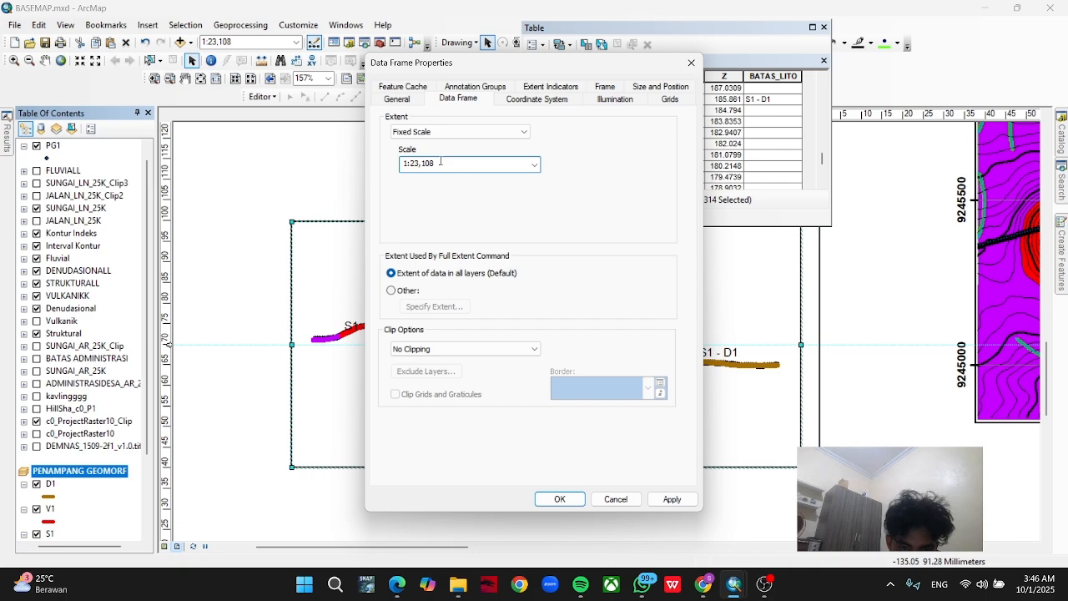
pyautogui.press('BackSpace')
pyautogui.press('BackSpace')
pyautogui.press('BackSpace')
pyautogui.press('BackSpace')
pyautogui.press('BackSpace')
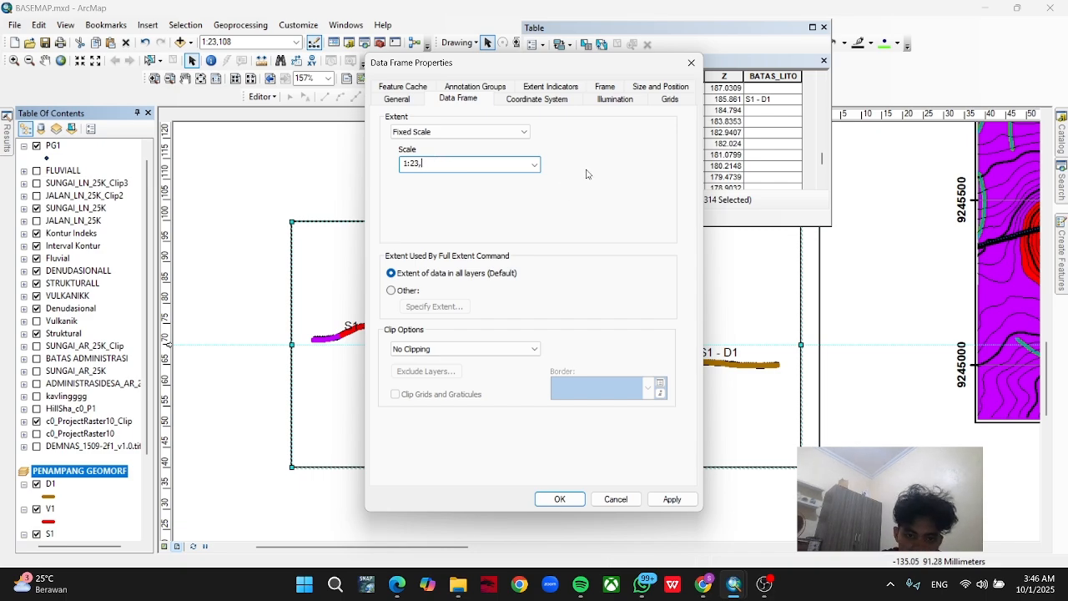
pyautogui.write('12')
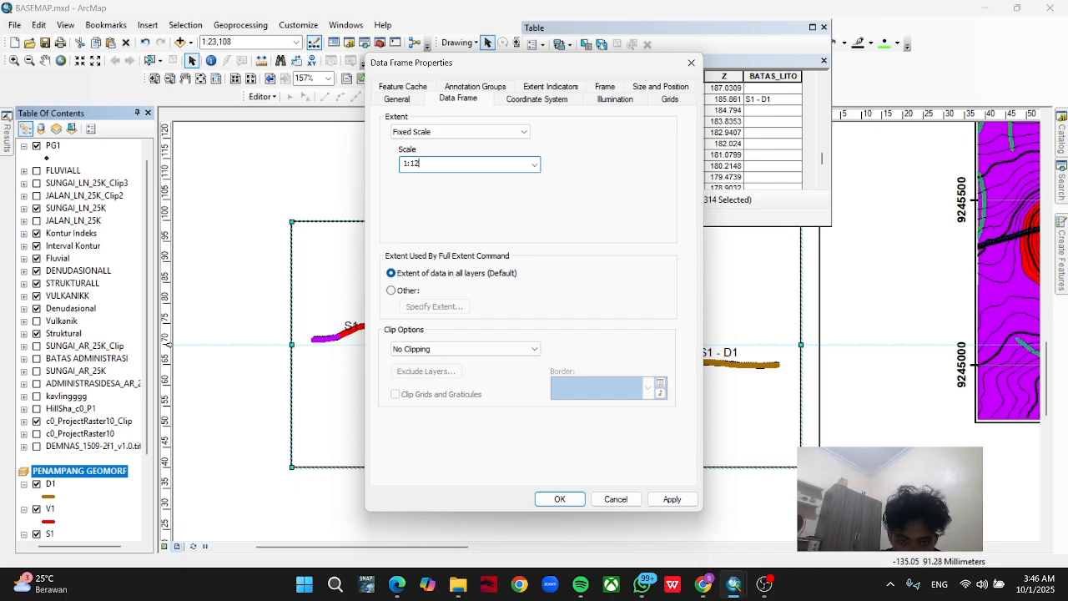
pyautogui.write('500')
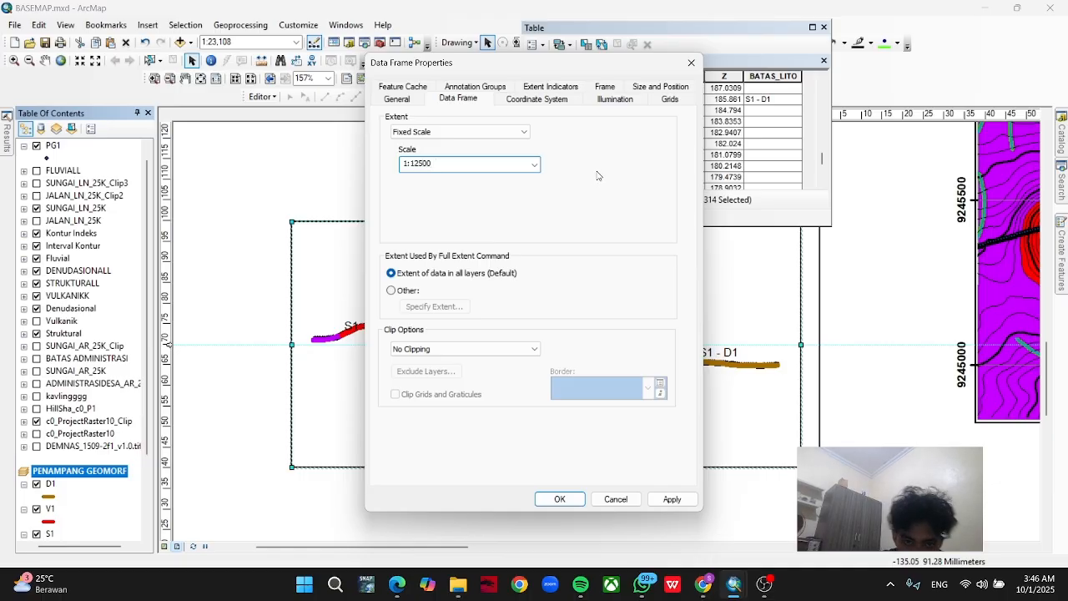
pyautogui.click(571, 500)
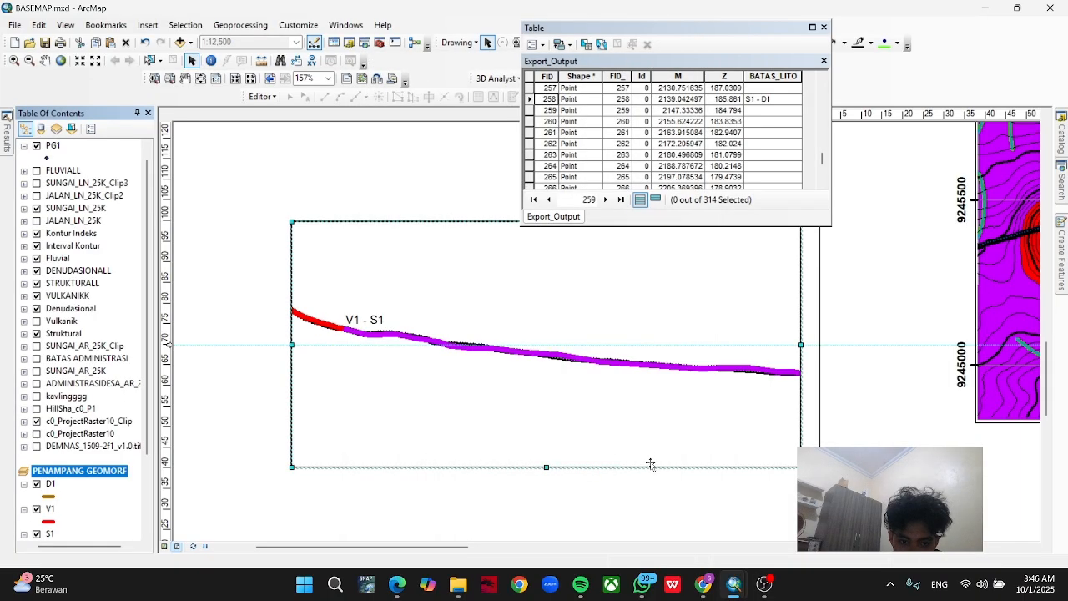
# Widen the PENAMPANG GEOMORF frame by extending its left edge until the whole profile line fits inside.
pyautogui.moveTo(291, 345); pyautogui.dragTo(236, 345)
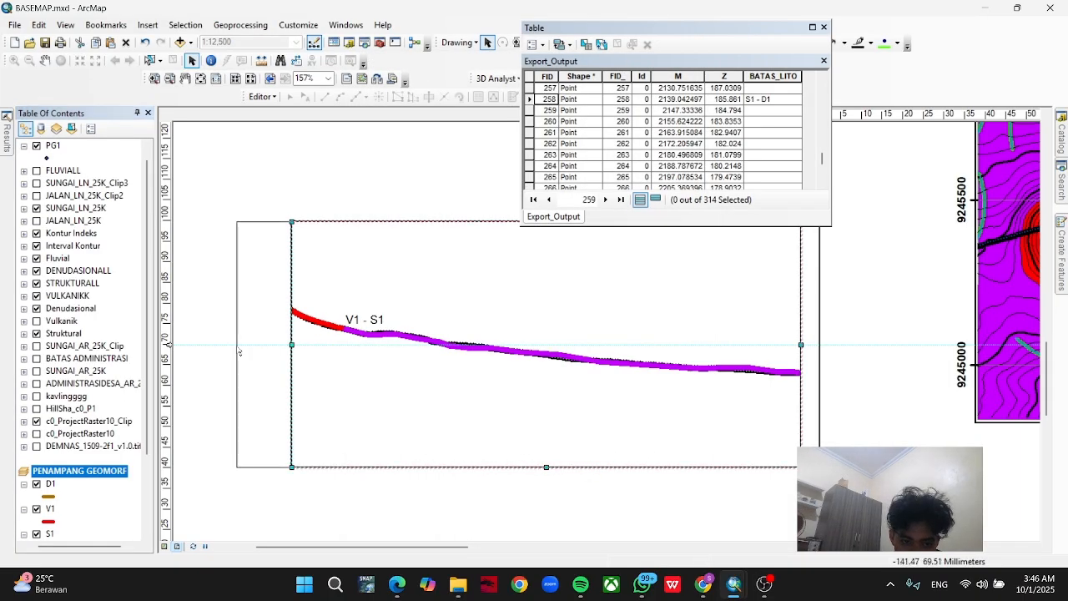
pyautogui.moveTo(324, 494); pyautogui.dragTo(587, 427)
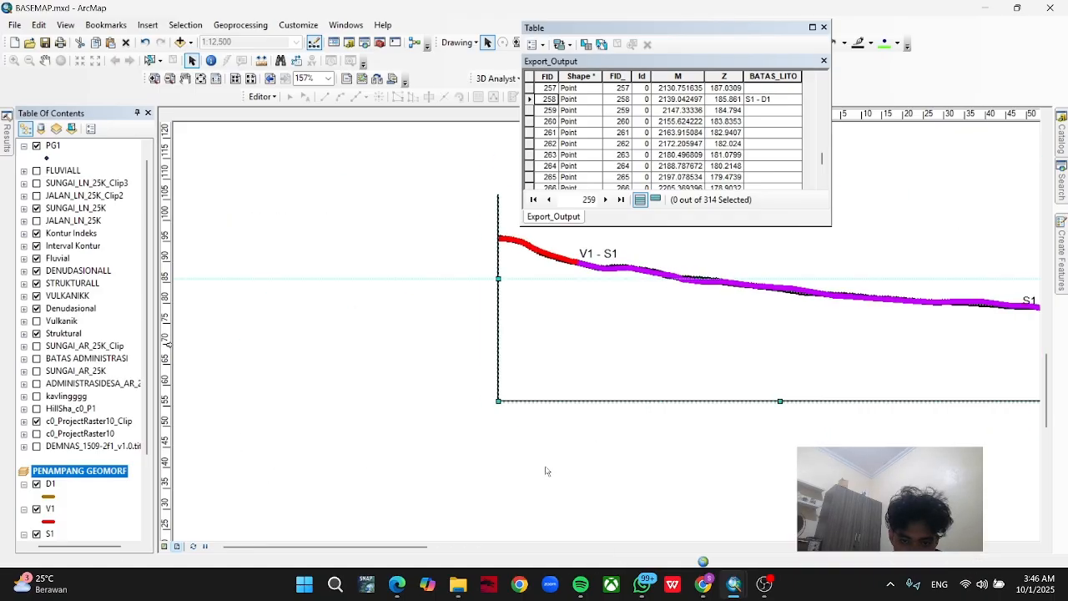
pyautogui.scroll(-1, 545, 470)
pyautogui.scroll(5, 546, 471)
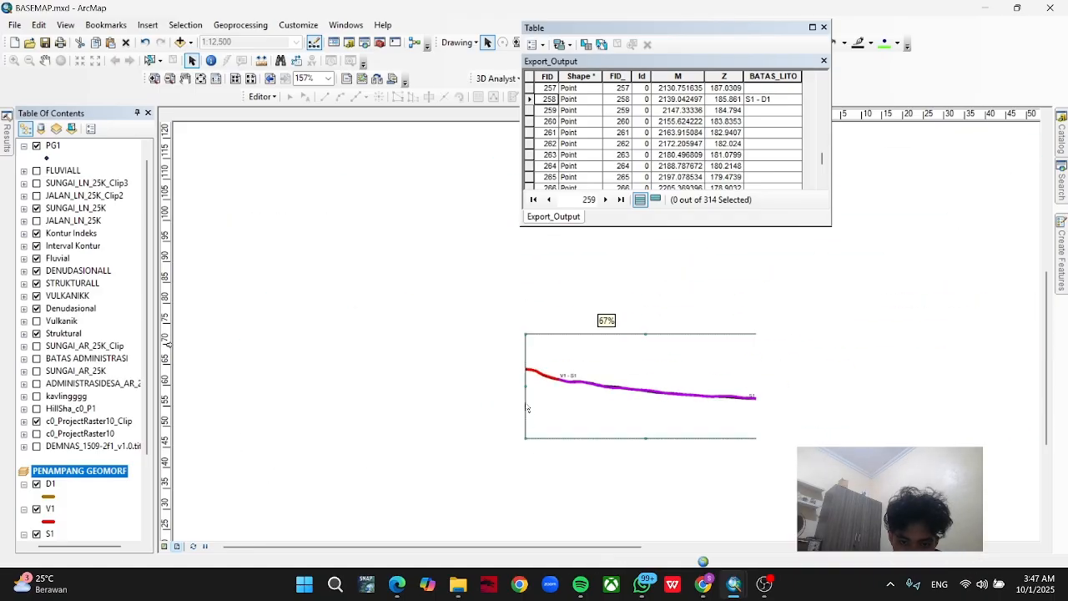
pyautogui.moveTo(524, 385); pyautogui.dragTo(388, 386)
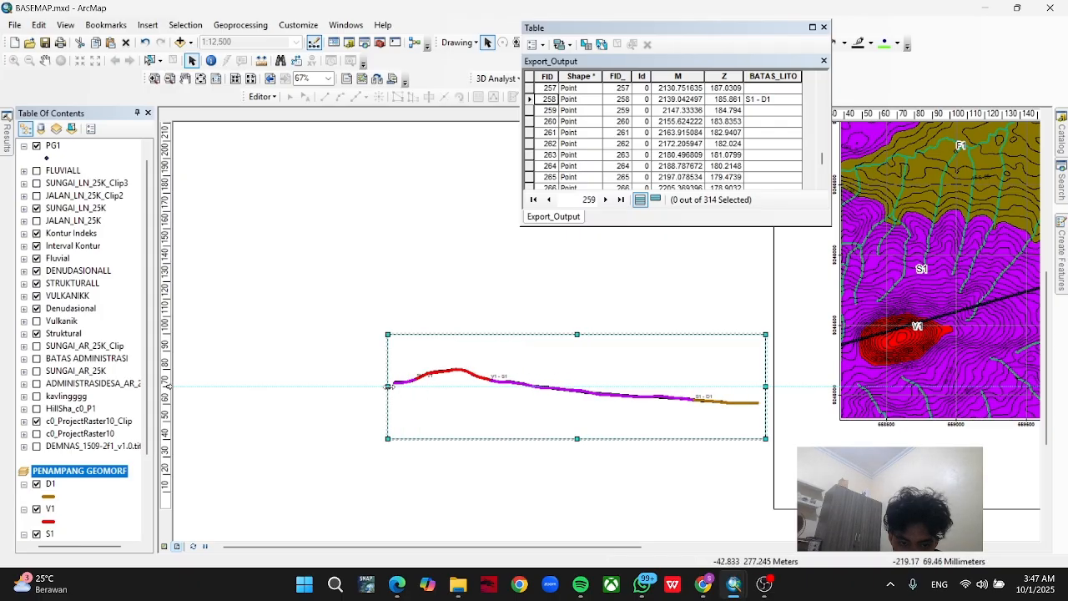
# Move the profile frame onto the page directly below the main map and trim its left edge to roughly match the map's width.
pyautogui.moveTo(682, 507); pyautogui.dragTo(362, 442)
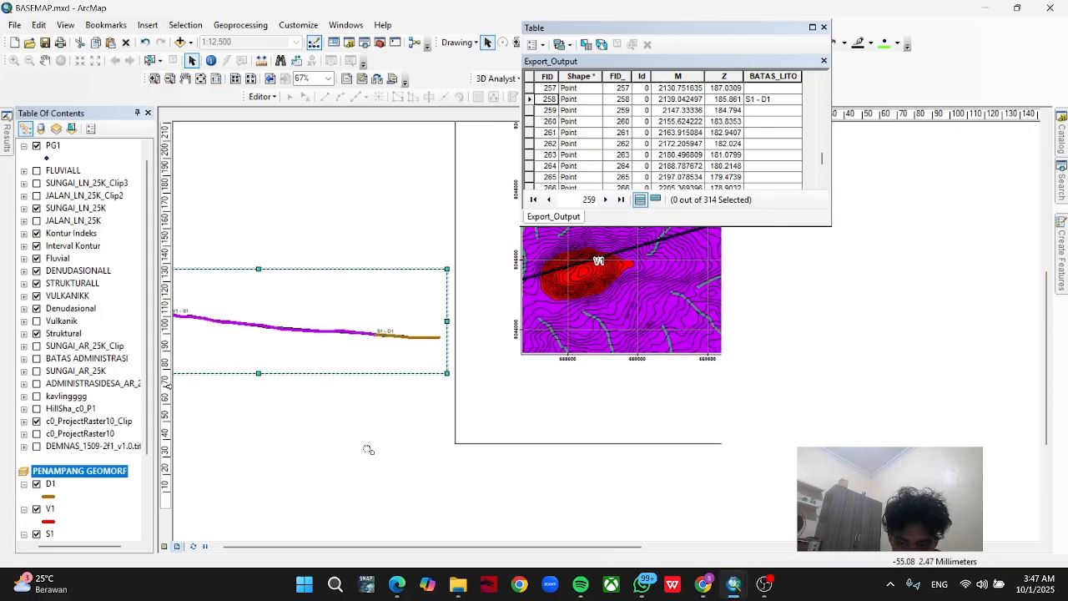
pyautogui.scroll(-3, 489, 465)
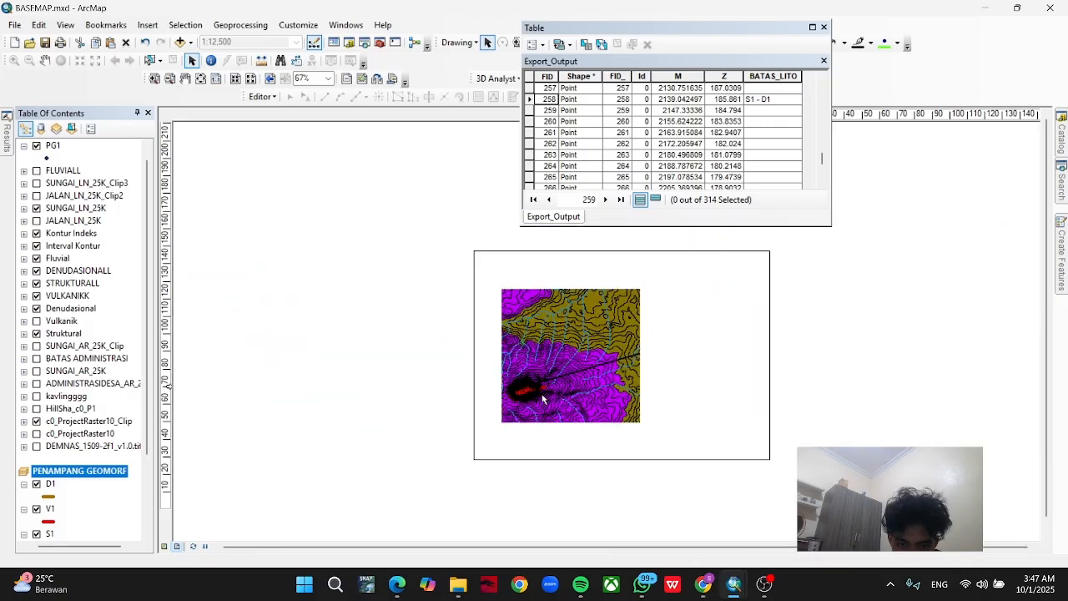
pyautogui.click(550, 392)
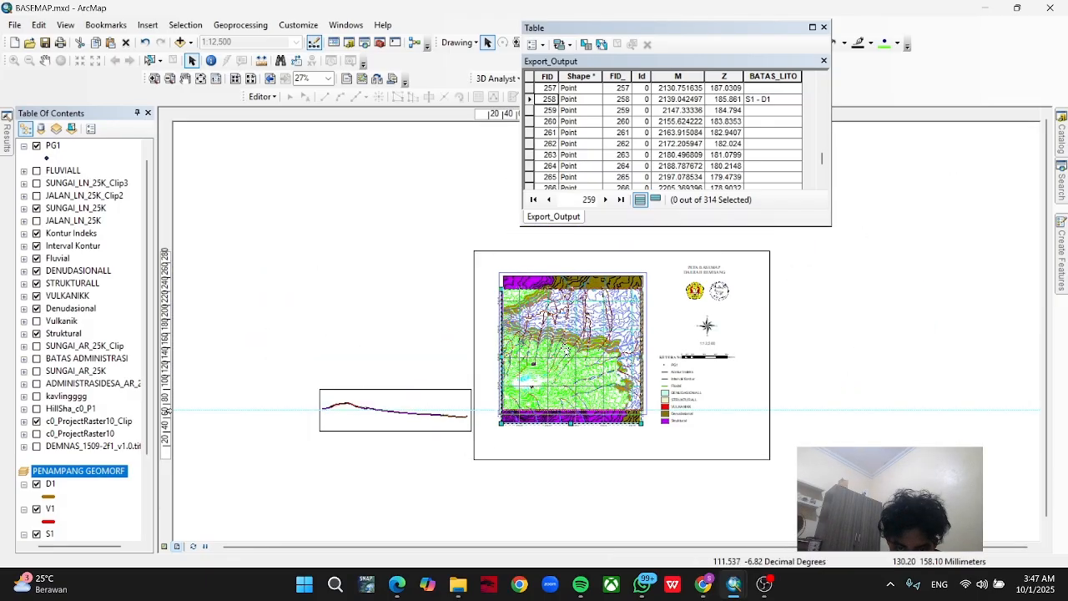
pyautogui.click(416, 413)
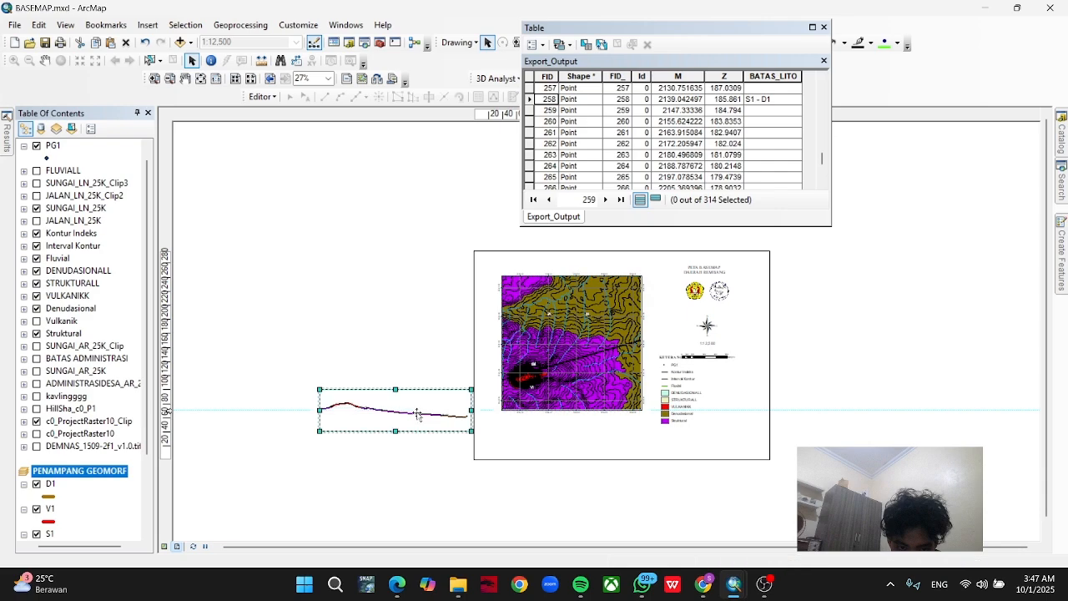
pyautogui.moveTo(410, 416); pyautogui.dragTo(578, 443)
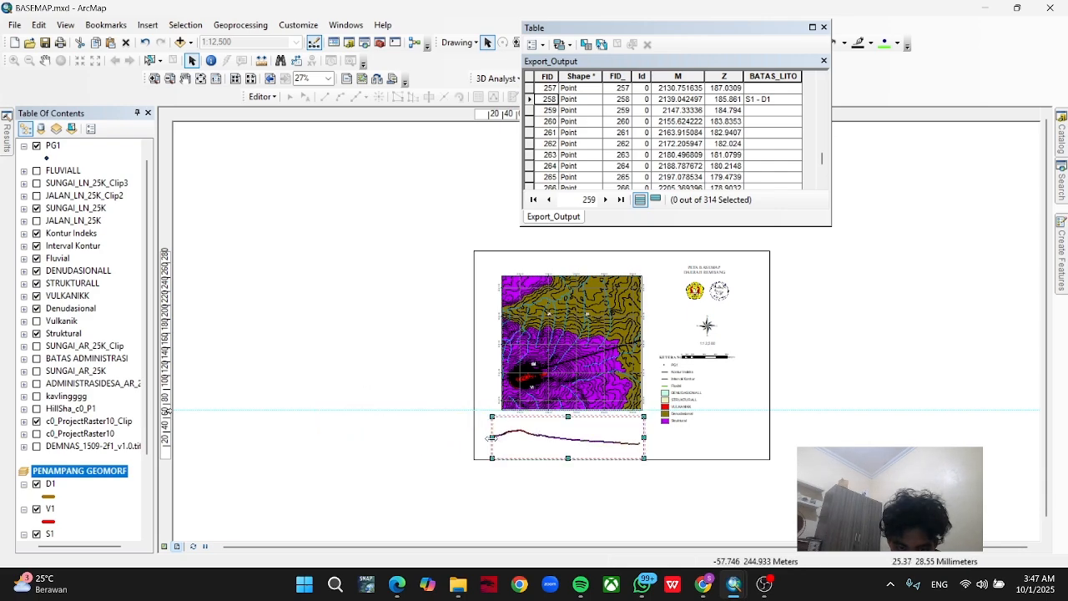
pyautogui.moveTo(494, 437); pyautogui.dragTo(500, 437)
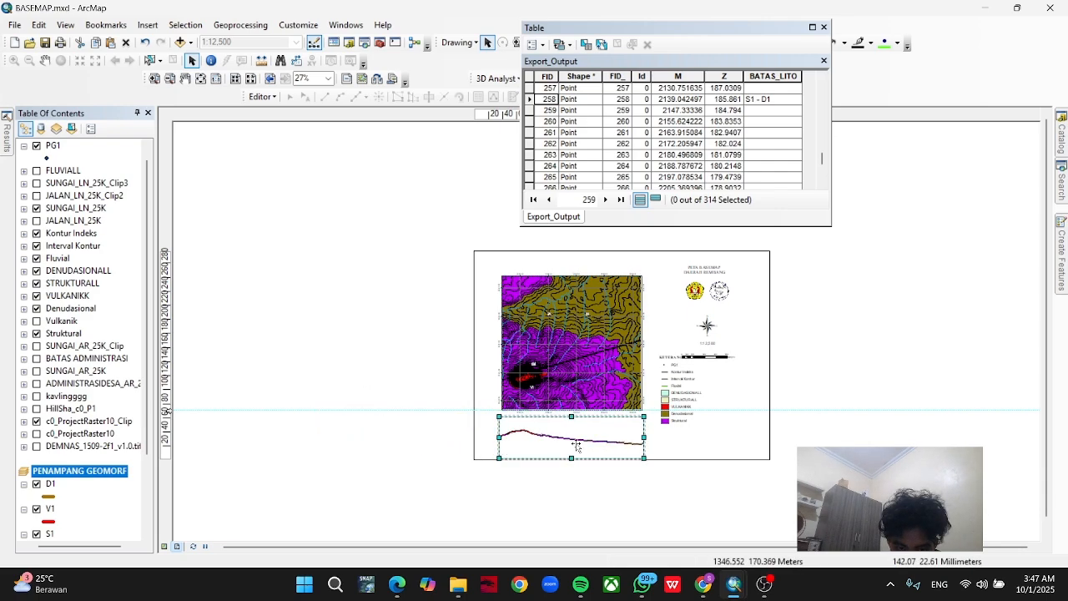
pyautogui.click(557, 490)
pyautogui.scroll(-1, 556, 491)
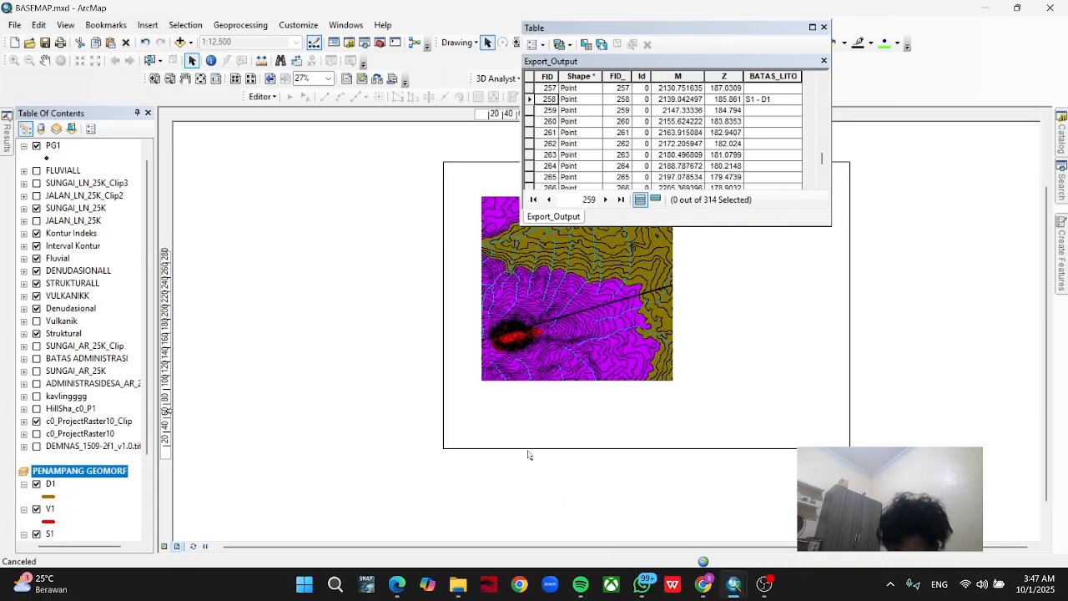
pyautogui.scroll(-1, 550, 451)
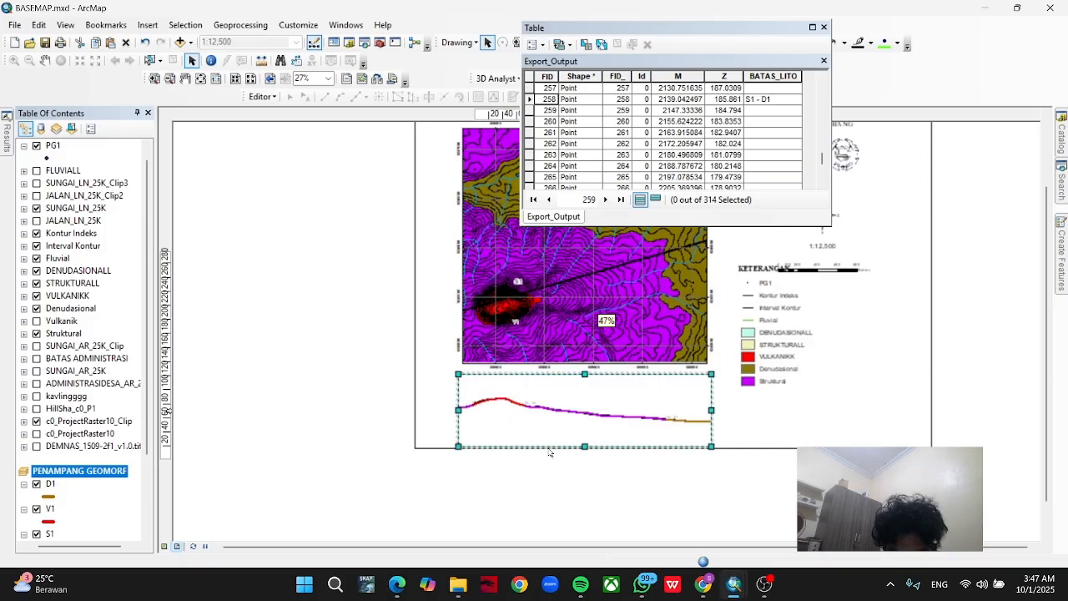
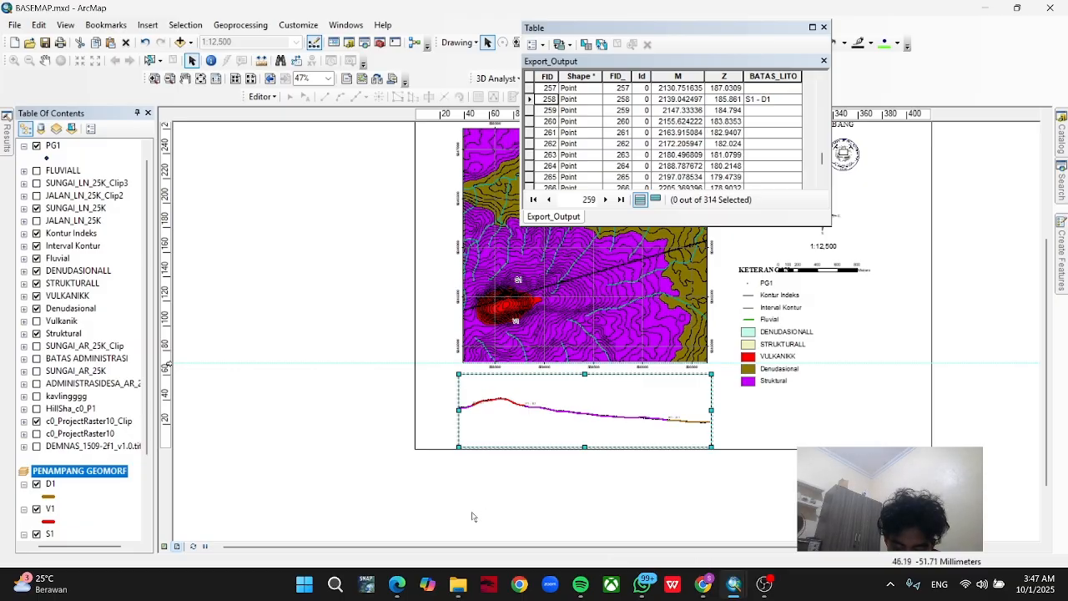
# Close the Export_Output attribute table so that it no longer covers the layout.
pyautogui.rightClick(554, 431)
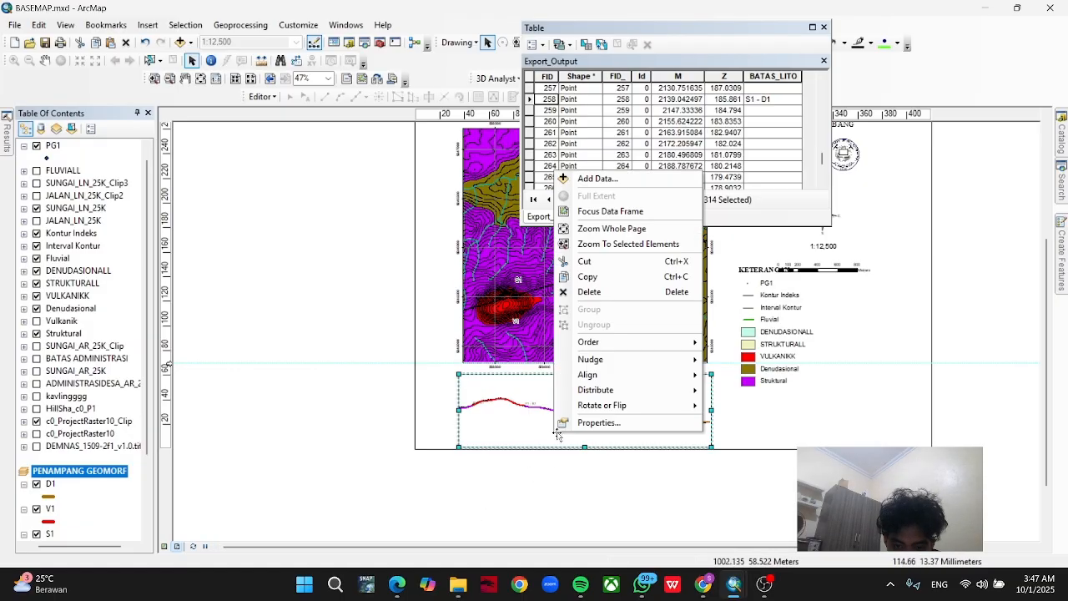
pyautogui.click(830, 29)
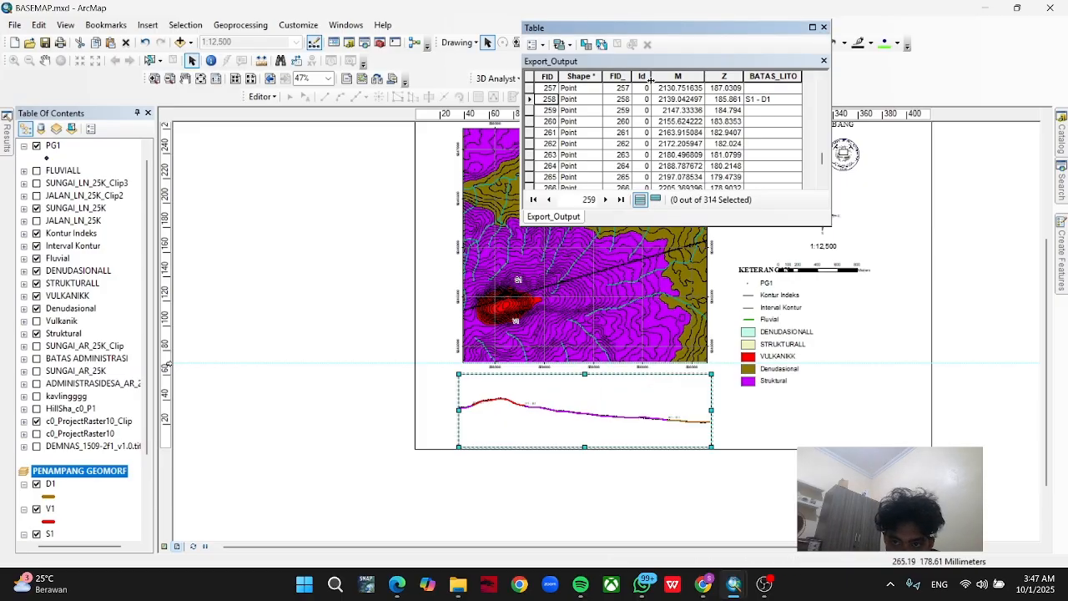
pyautogui.click(823, 28)
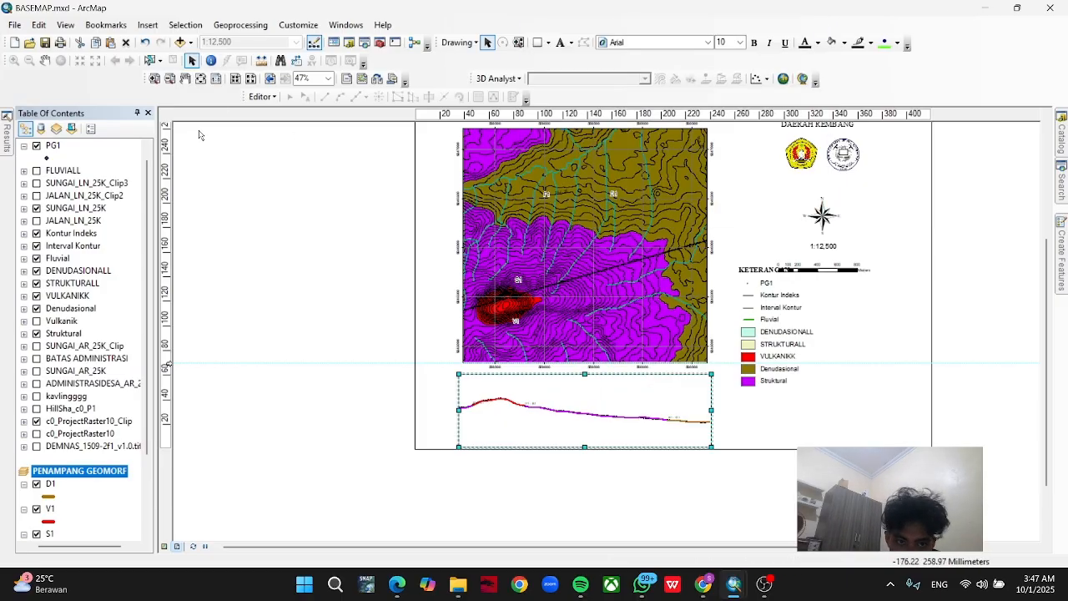
pyautogui.click(261, 97)
pyautogui.click(263, 98)
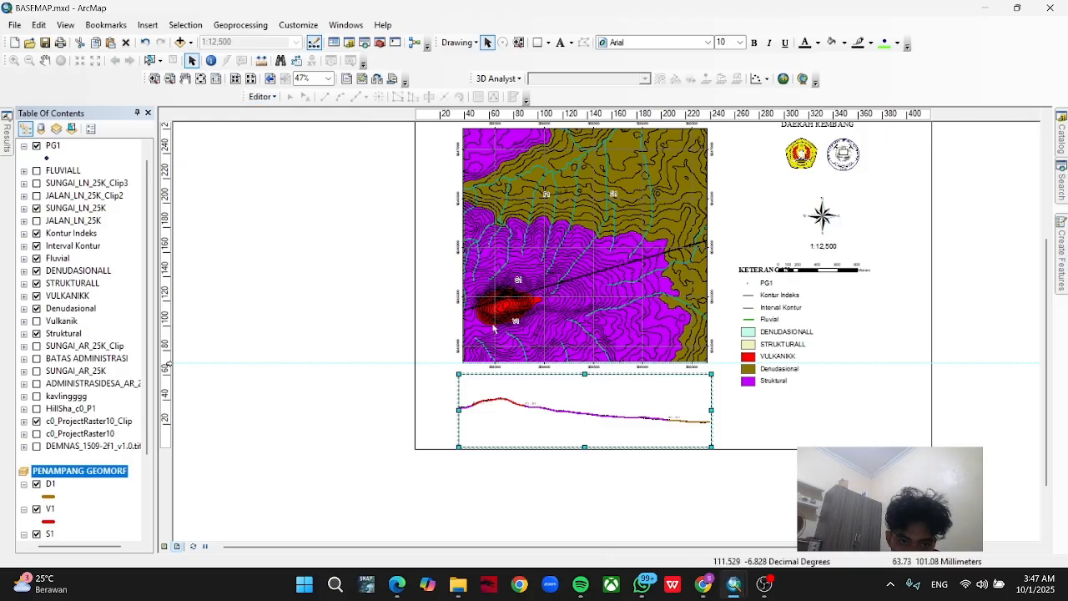
pyautogui.rightClick(516, 412)
pyautogui.click(556, 402)
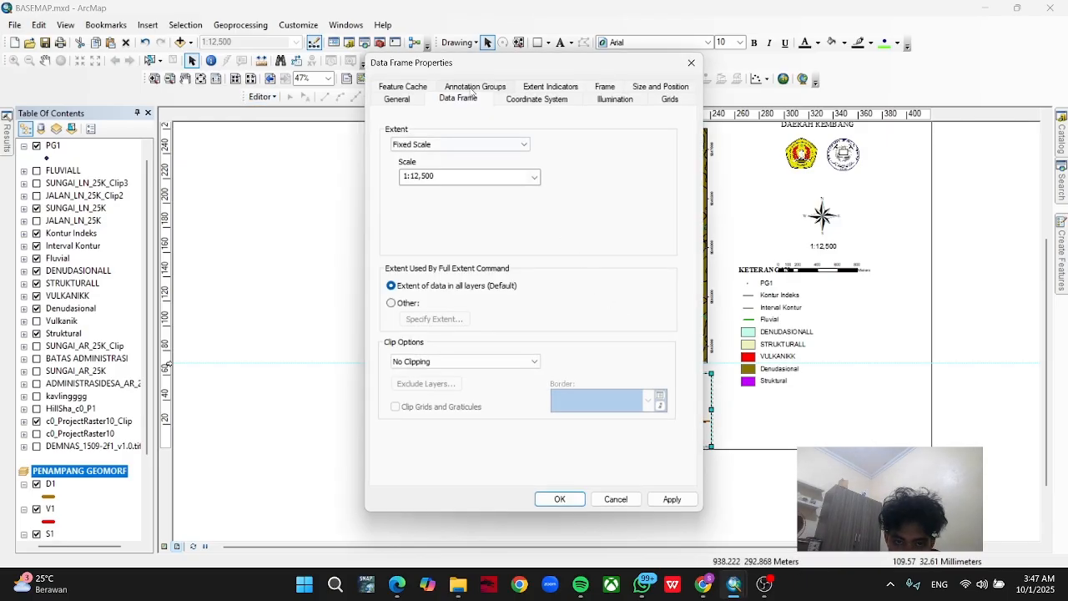
pyautogui.click(507, 101)
pyautogui.click(538, 88)
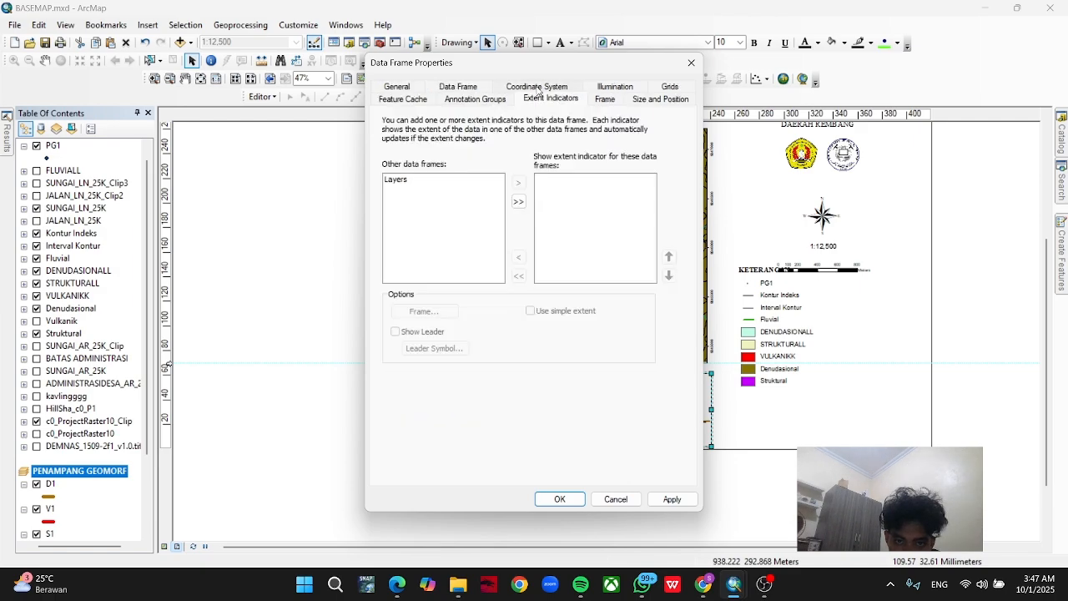
pyautogui.click(609, 98)
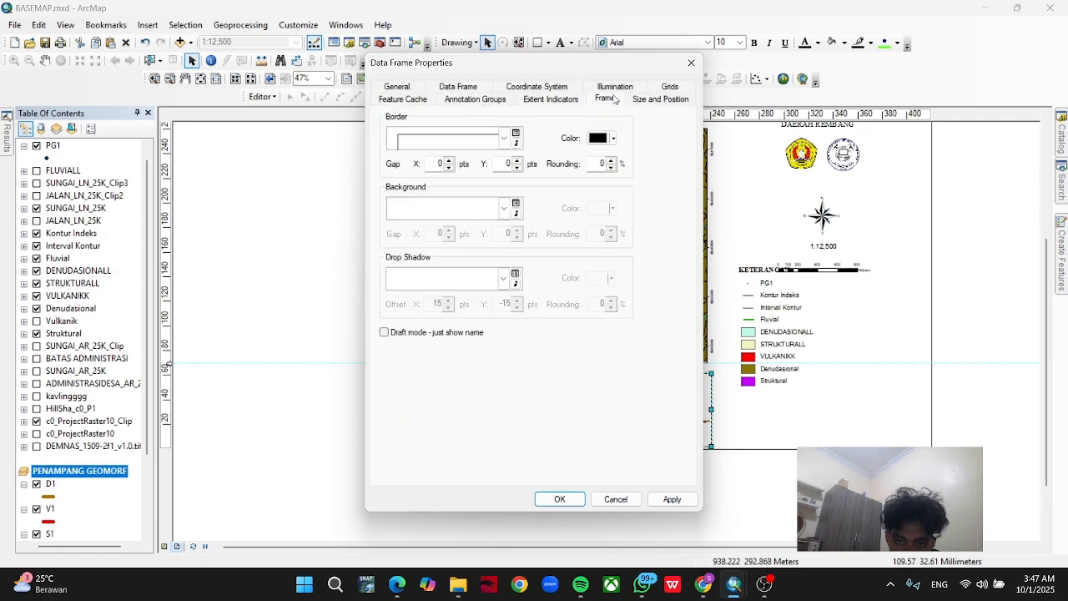
pyautogui.click(670, 89)
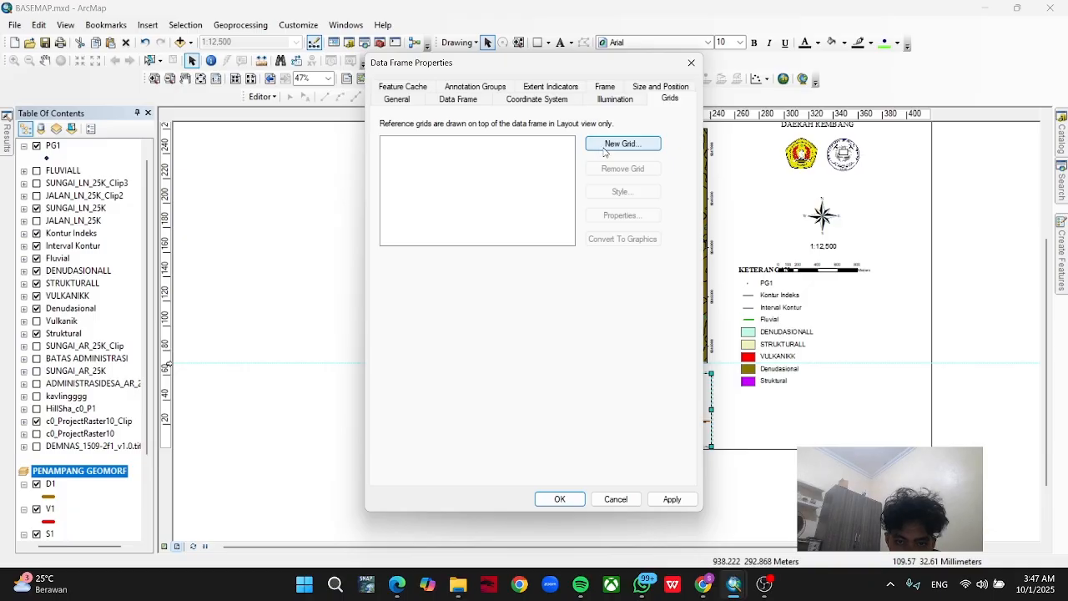
pyautogui.click(606, 146)
pyautogui.click(517, 244)
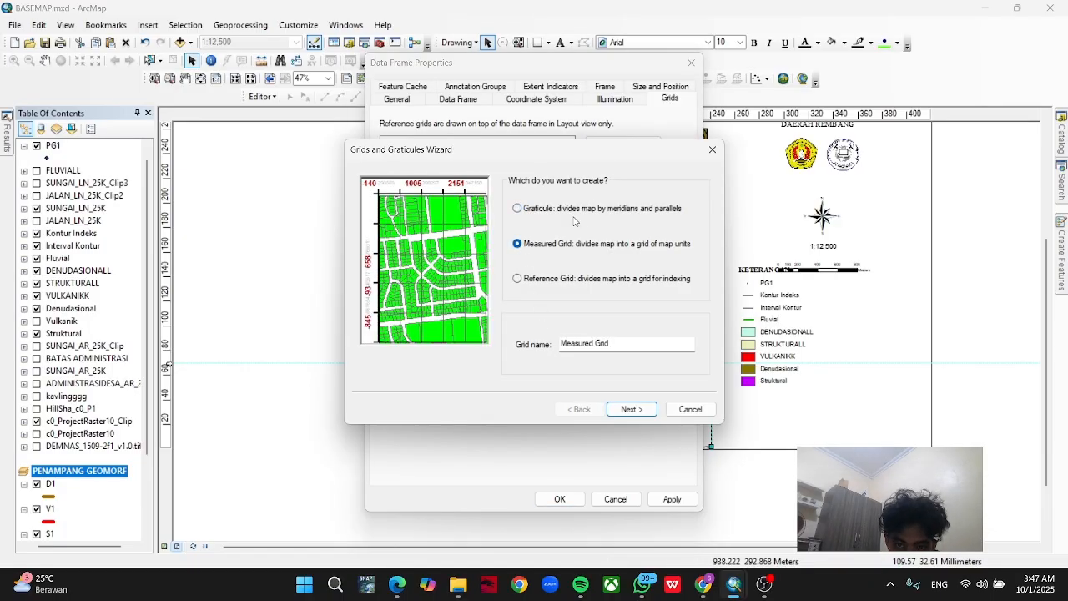
pyautogui.click(711, 149)
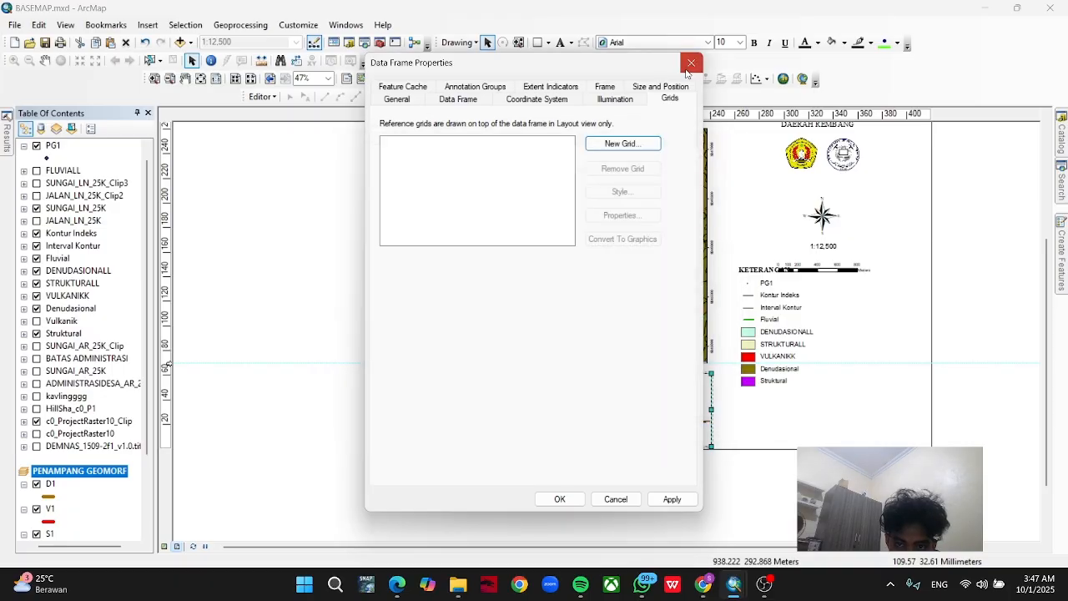
pyautogui.click(691, 63)
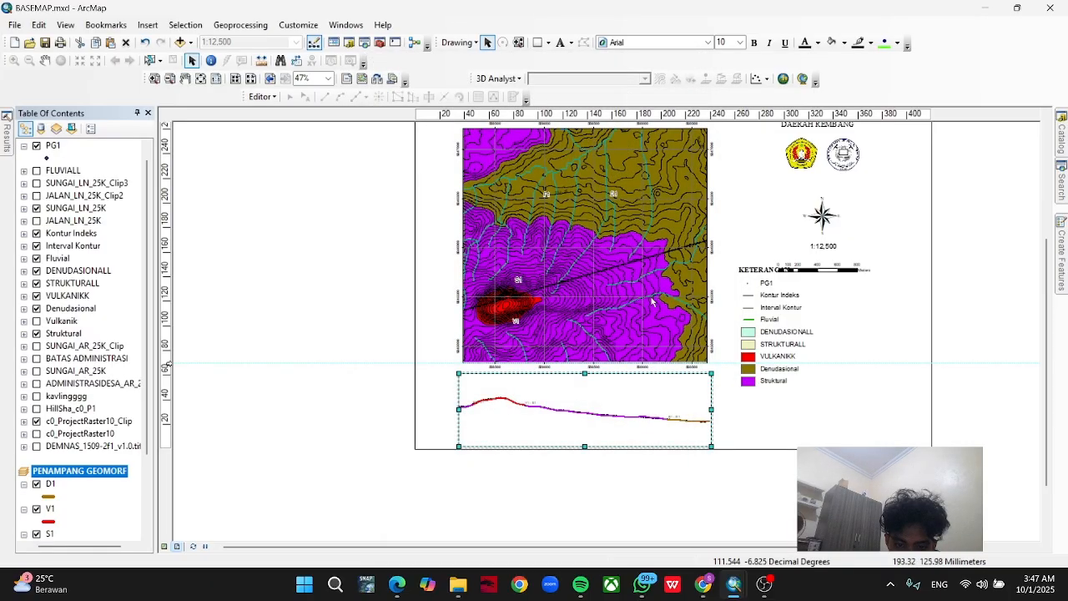
# Add a measured grid with lines and labels to the profile data frame, using 500 m intervals on the X and Y axes.
pyautogui.rightClick(599, 430)
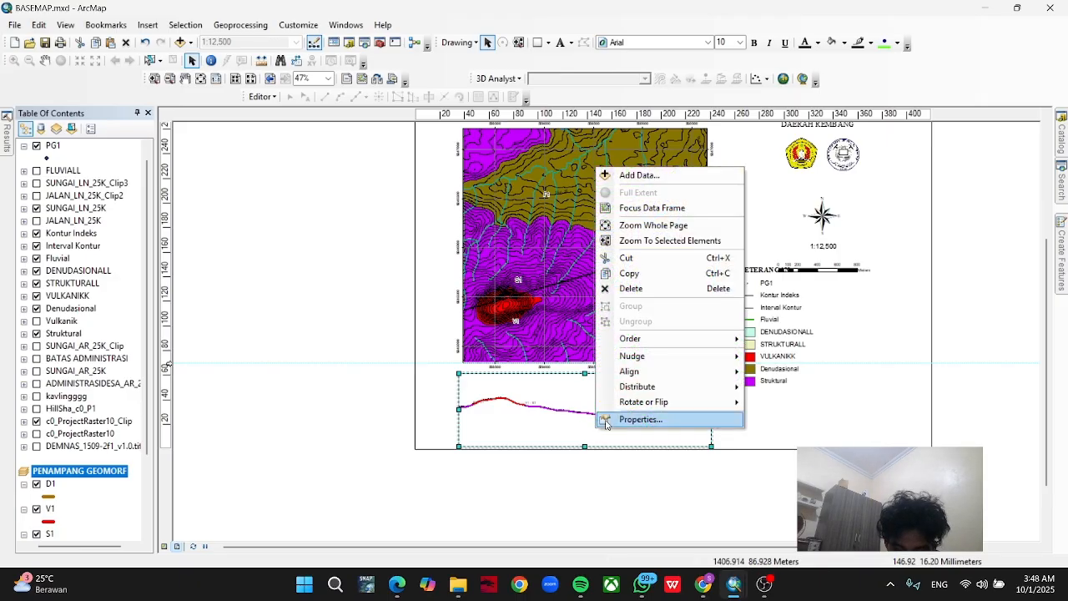
pyautogui.click(616, 420)
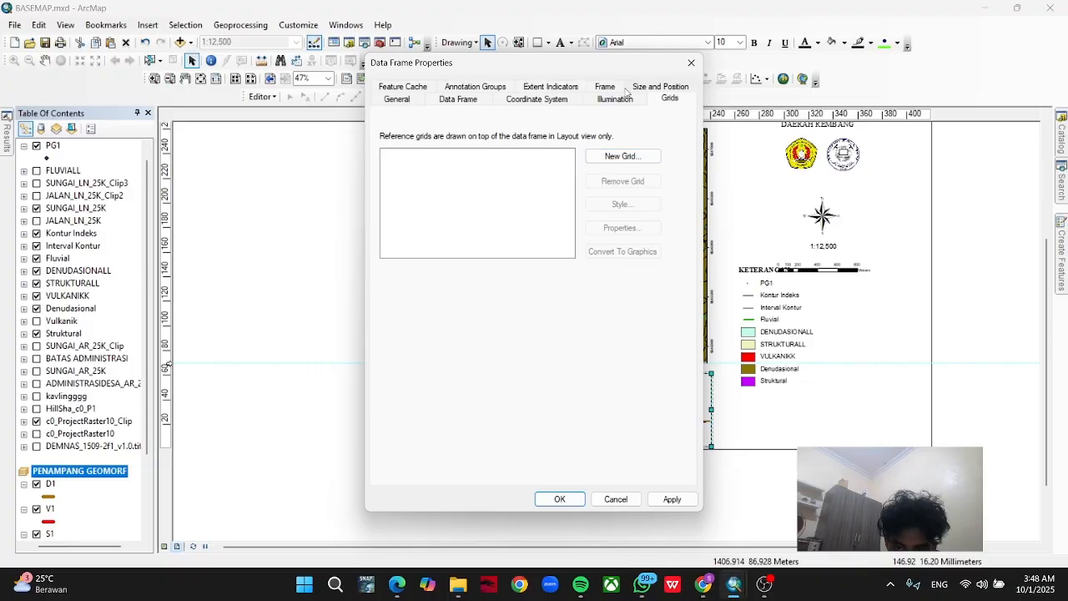
pyautogui.click(640, 158)
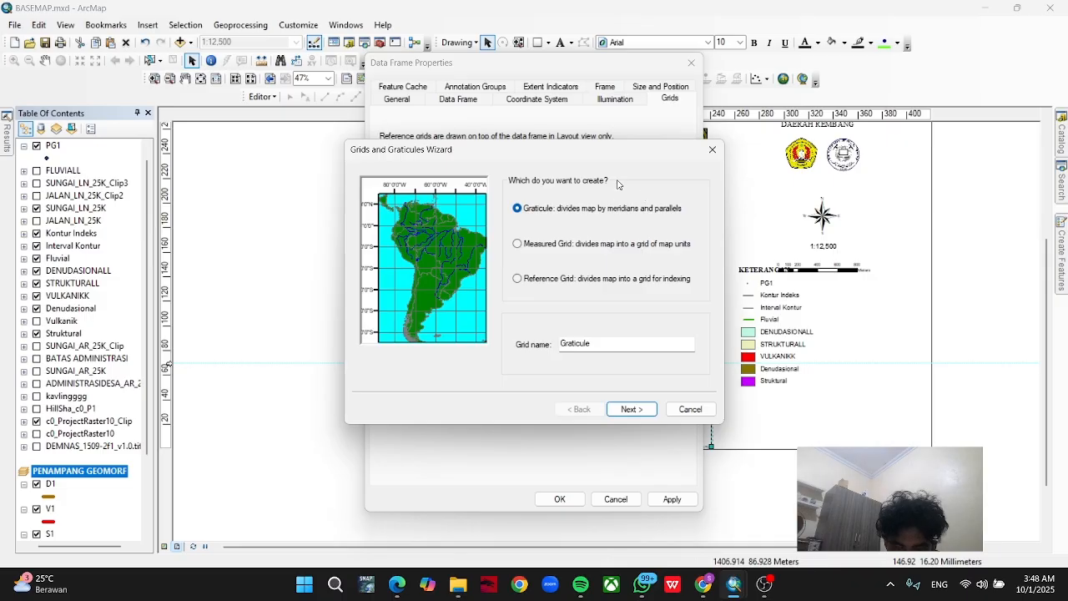
pyautogui.click(517, 244)
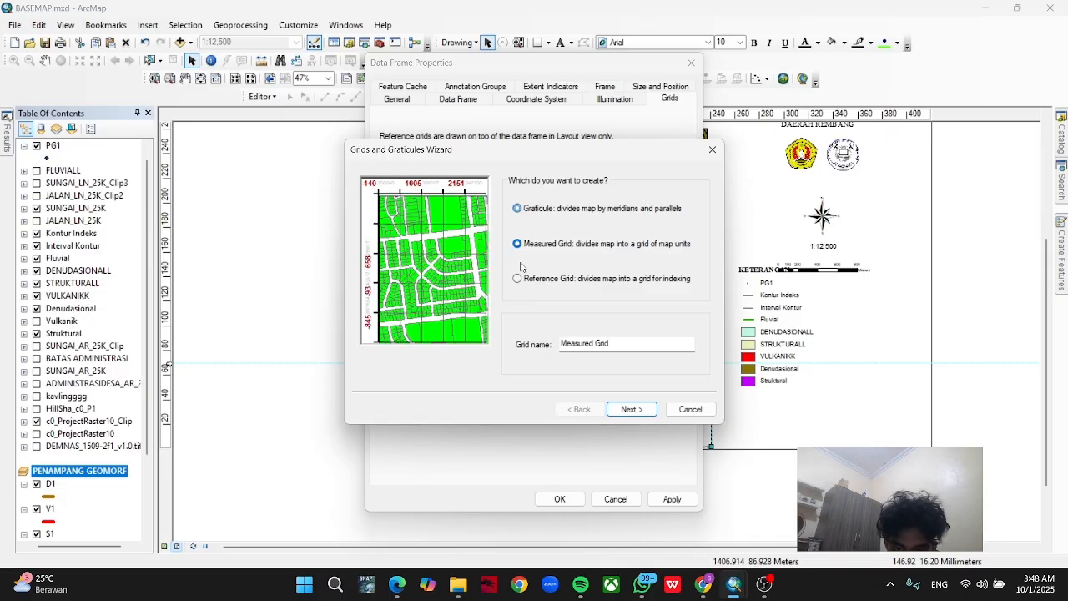
pyautogui.click(619, 408)
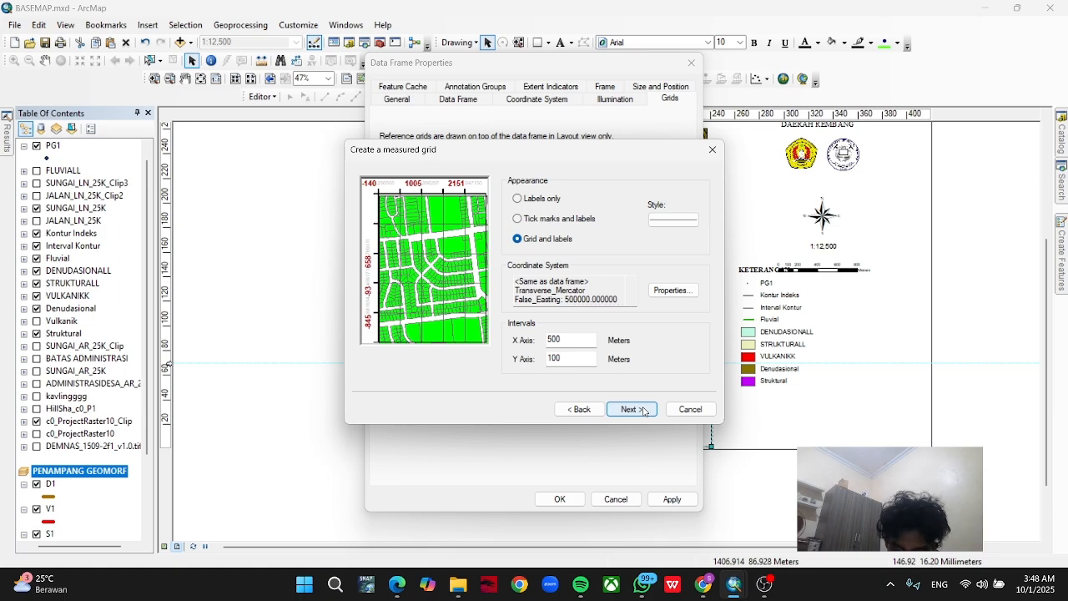
pyautogui.moveTo(569, 358); pyautogui.dragTo(521, 364)
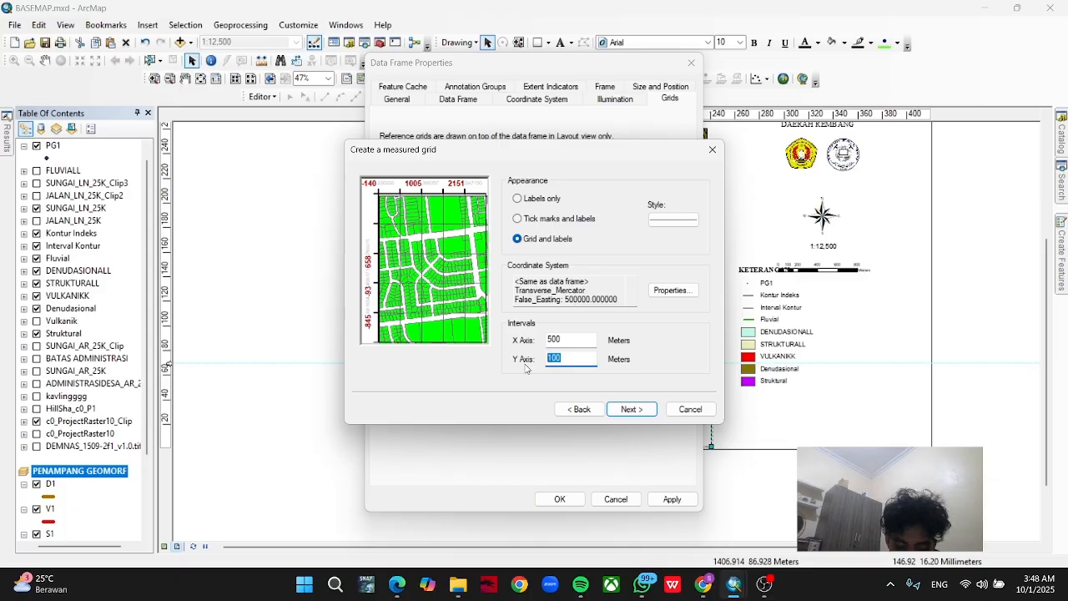
pyautogui.write('500')
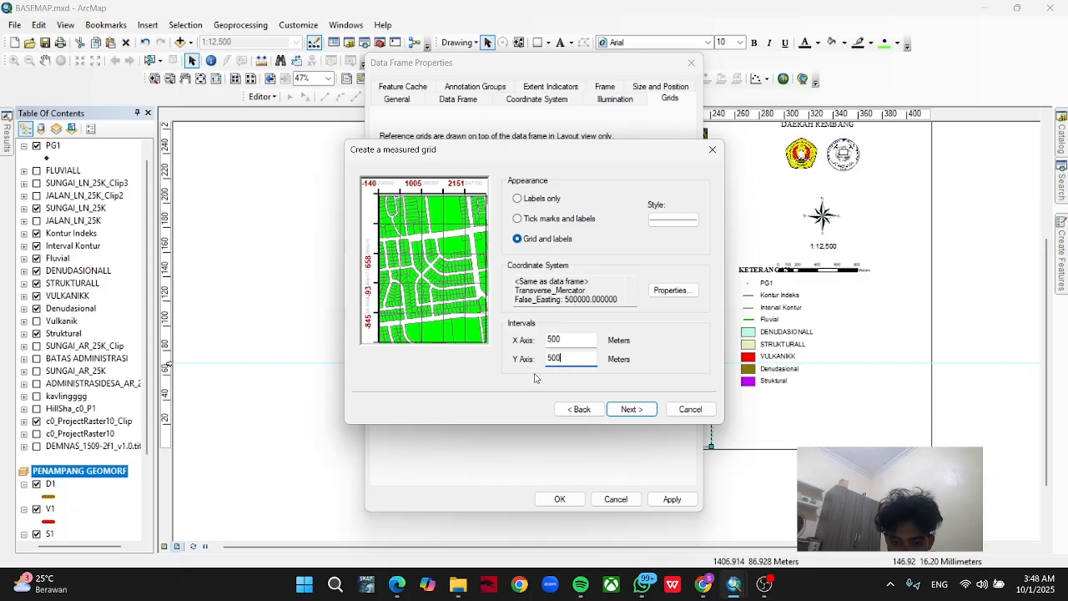
pyautogui.click(618, 410)
pyautogui.click(617, 410)
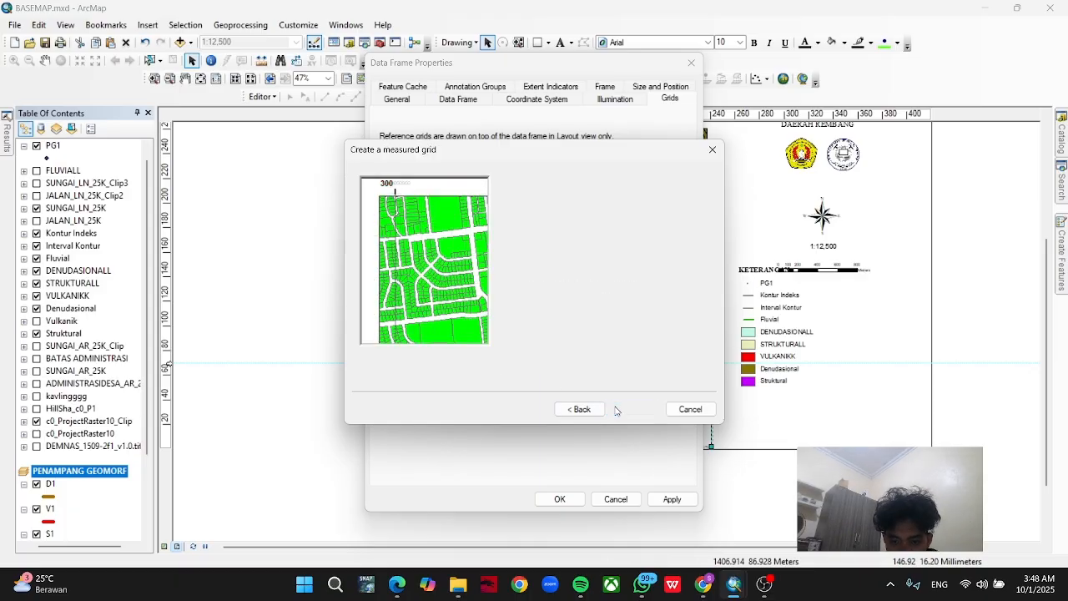
pyautogui.click(627, 409)
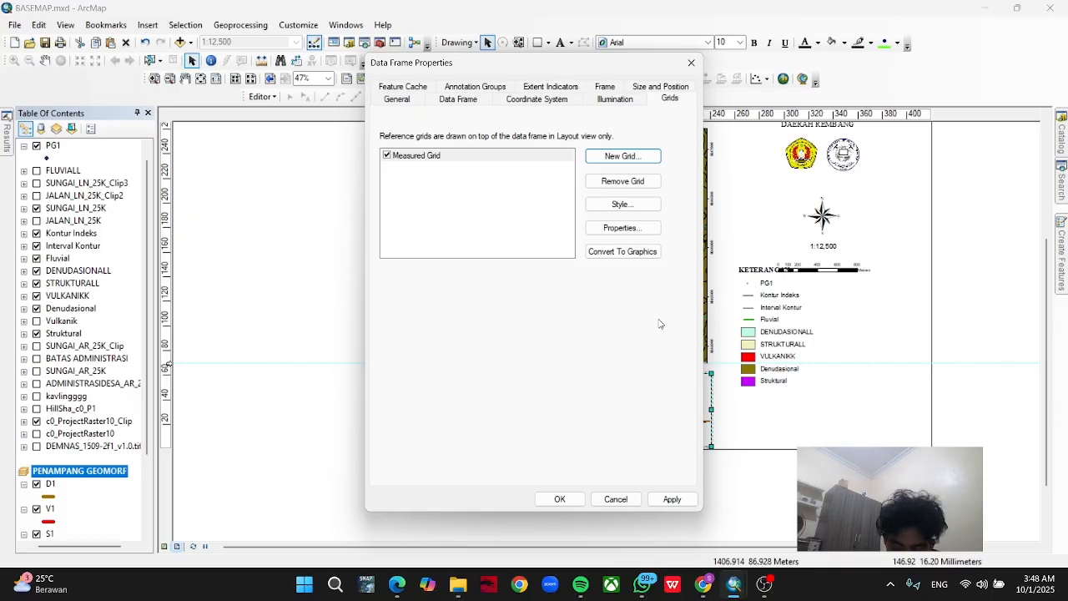
# Turn off the measured grid's top and bottom labels, major division ticks and subdivision ticks.
pyautogui.click(627, 227)
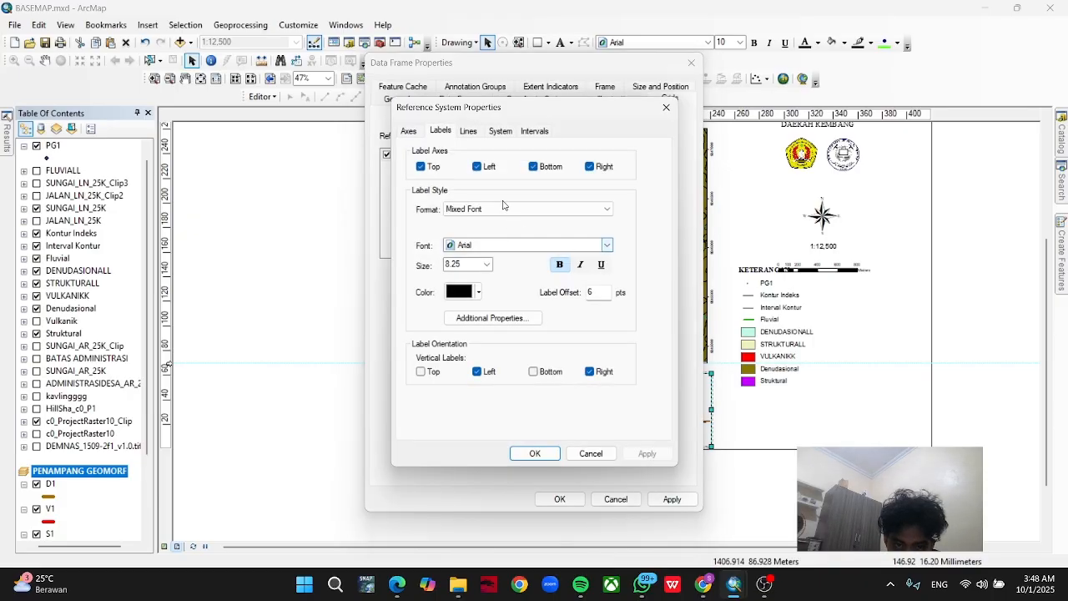
pyautogui.click(422, 167)
pyautogui.click(533, 167)
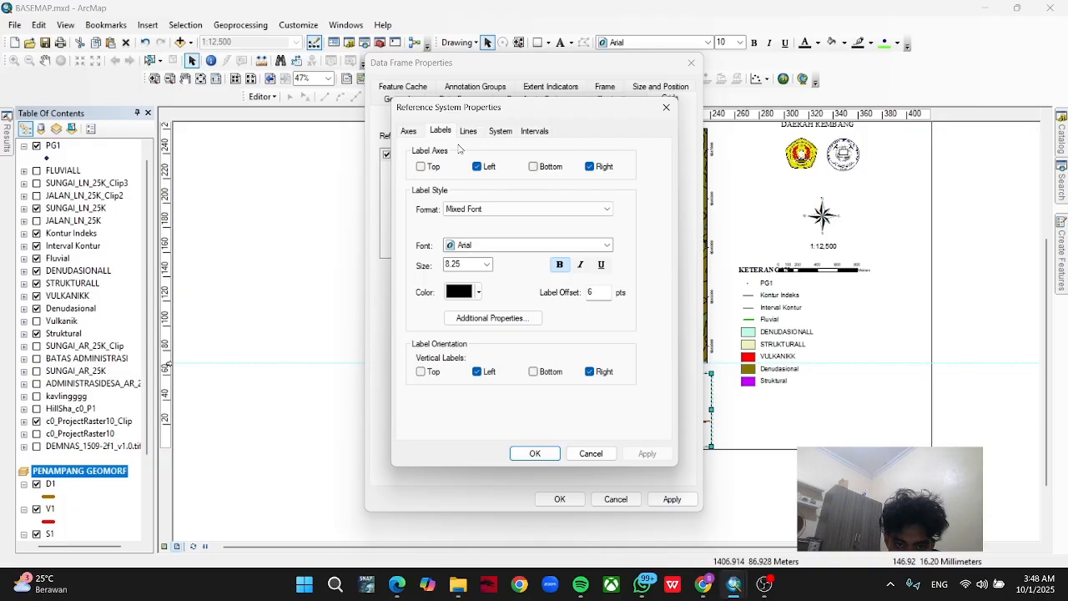
pyautogui.click(408, 131)
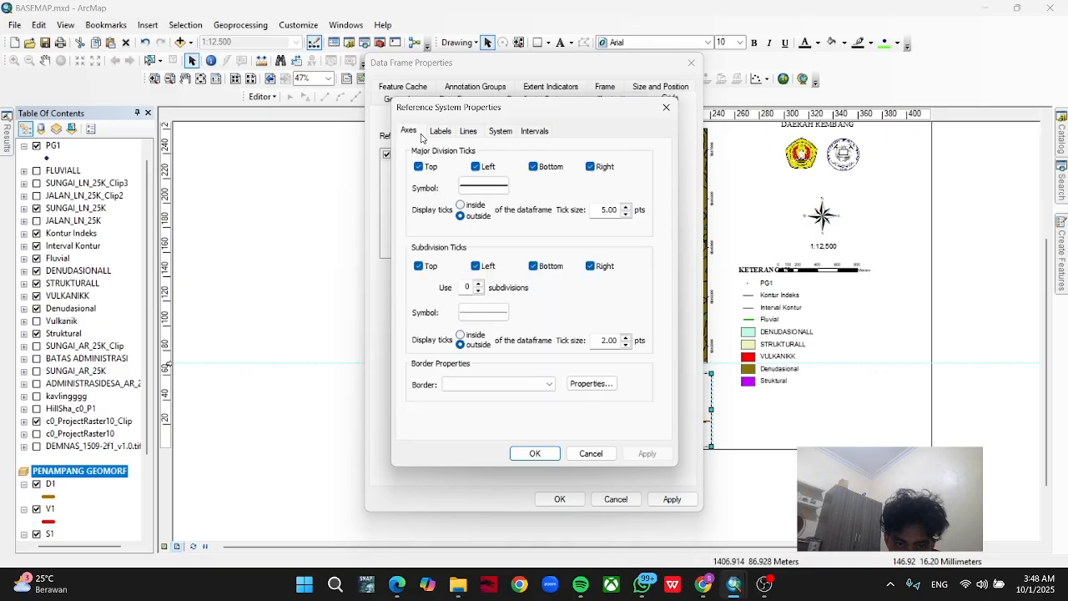
pyautogui.click(418, 167)
pyautogui.click(534, 167)
pyautogui.click(418, 266)
pyautogui.click(533, 266)
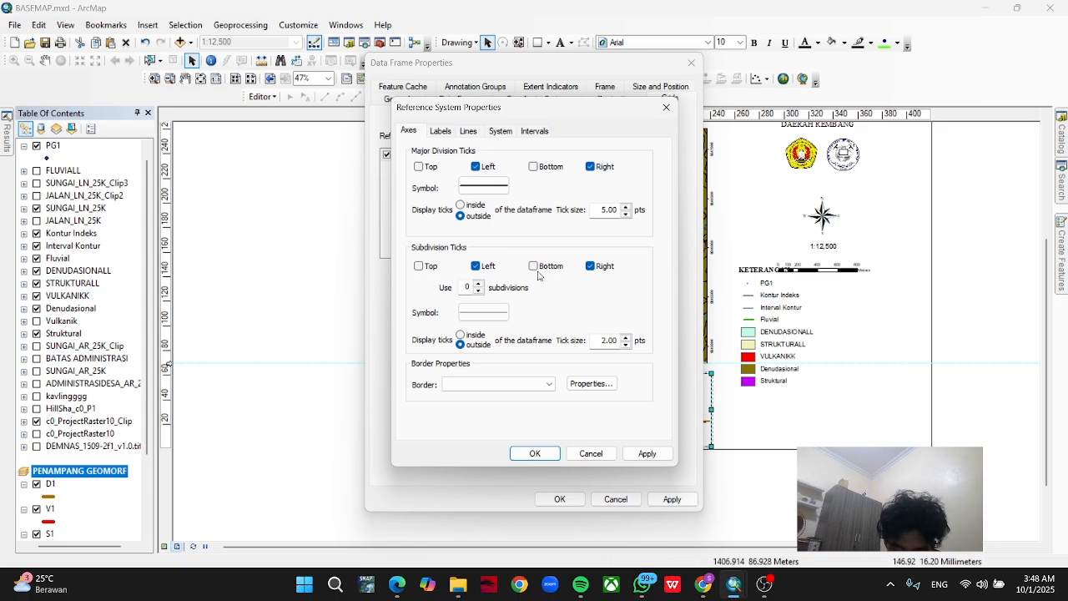
# Set the grid label format to Formatted with 0 decimal places and accept the grid properties.
pyautogui.click(451, 132)
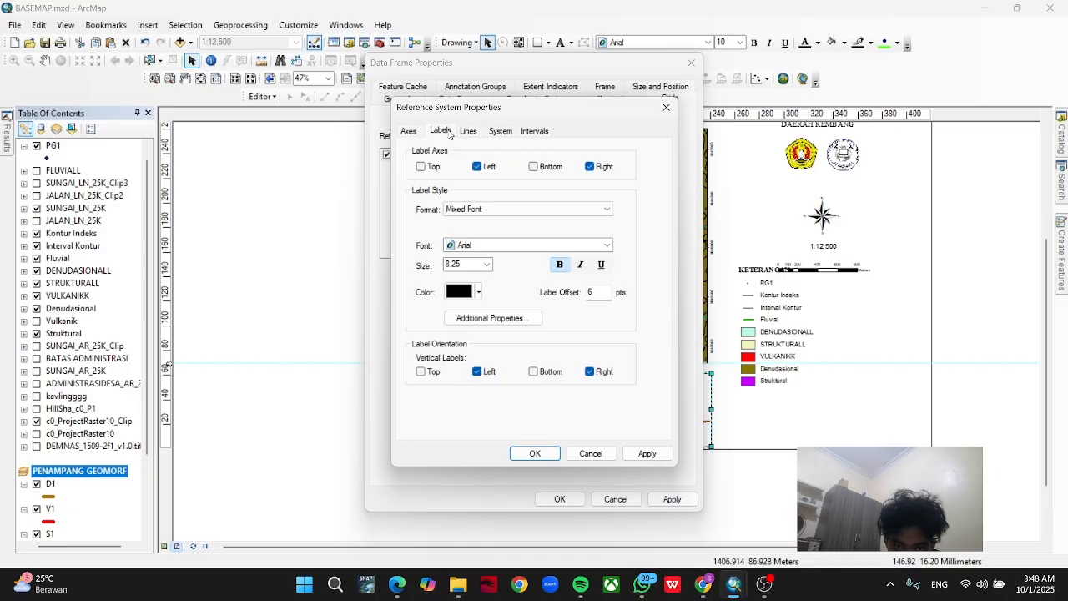
pyautogui.click(523, 214)
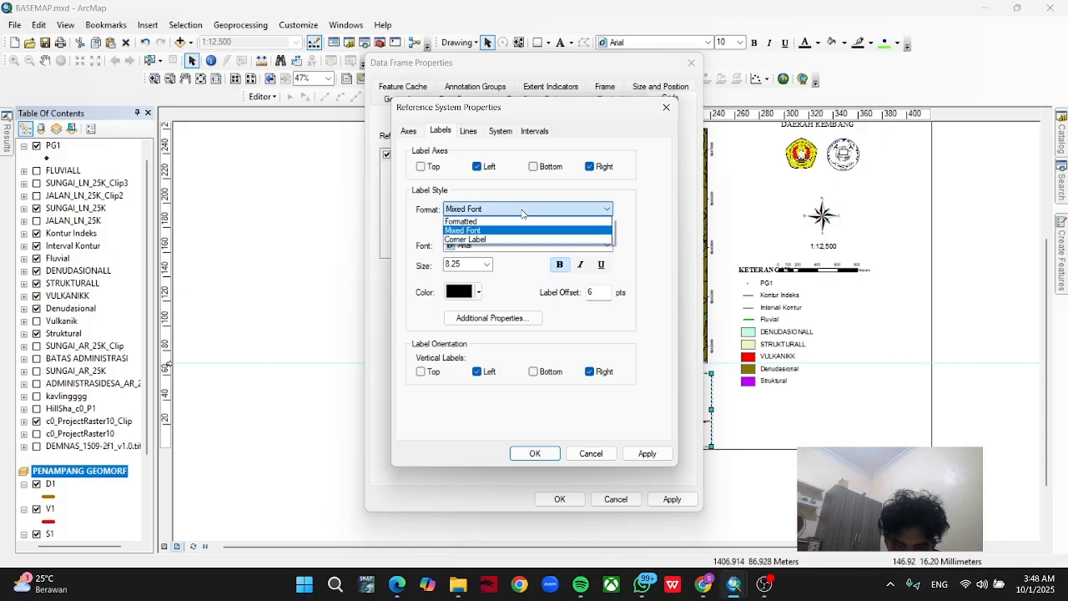
pyautogui.click(523, 222)
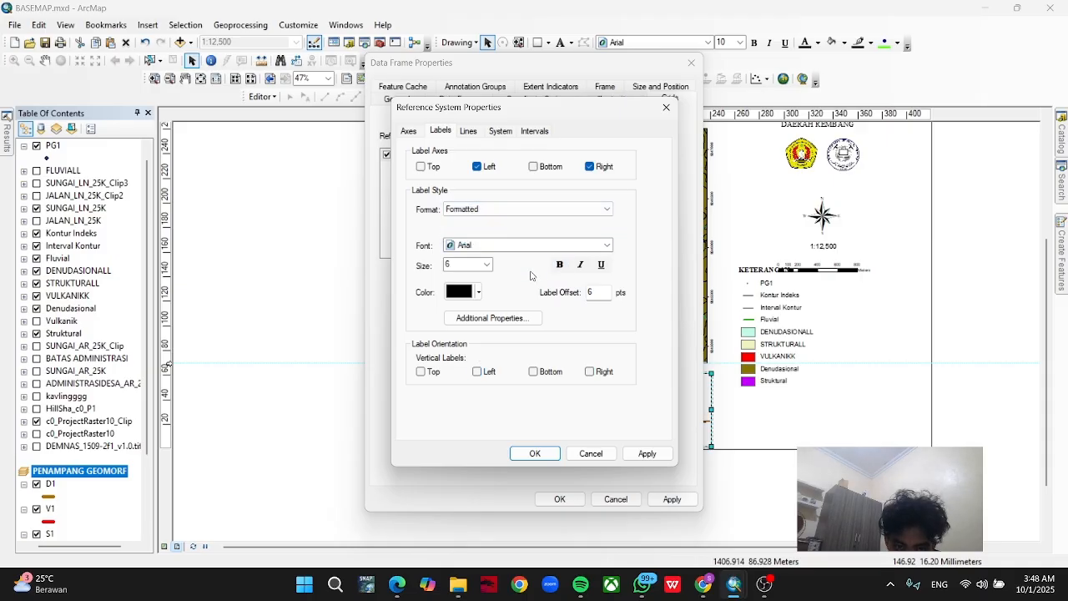
pyautogui.click(530, 319)
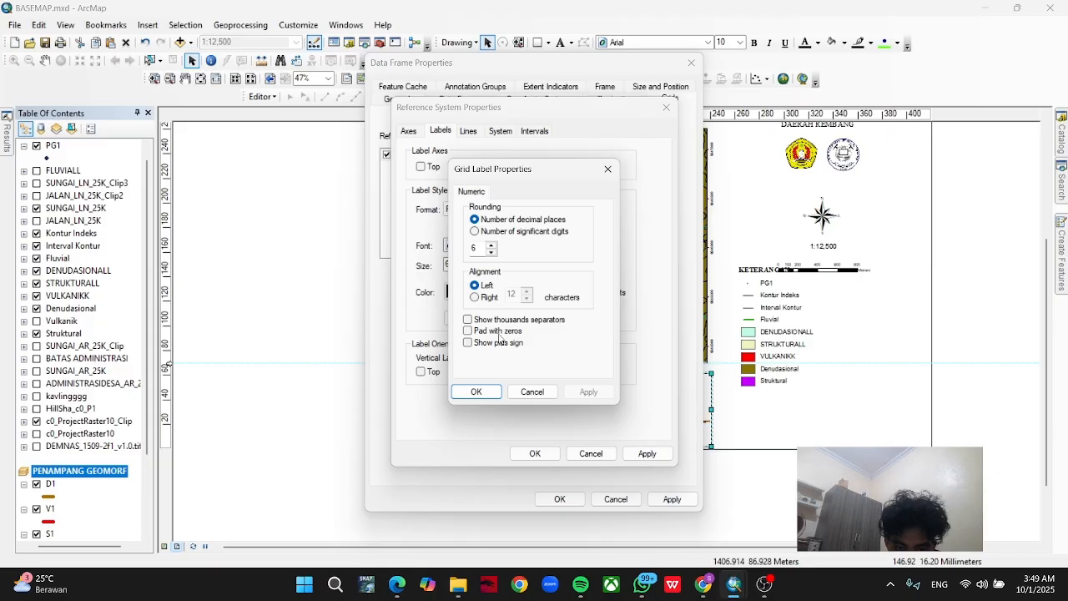
pyautogui.click(491, 252)
pyautogui.click(489, 253)
pyautogui.click(489, 253)
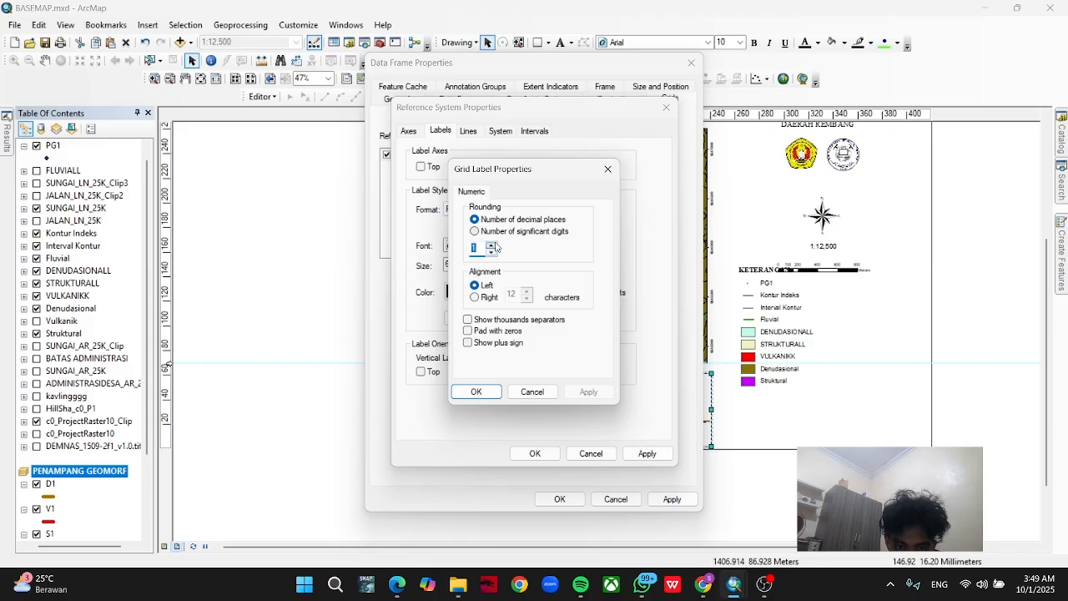
pyautogui.click(490, 253)
pyautogui.click(491, 394)
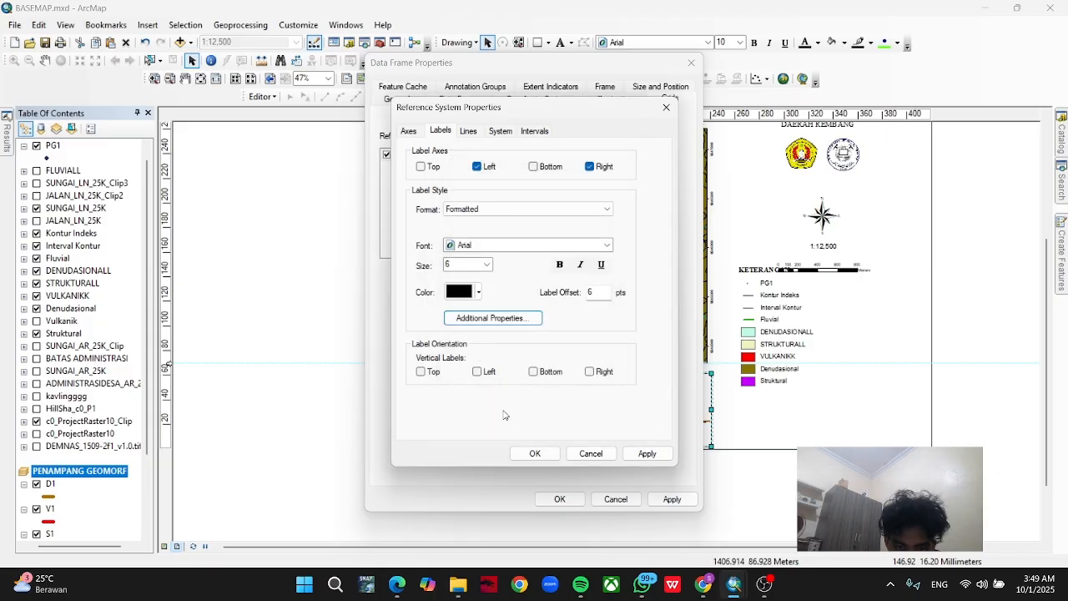
pyautogui.click(535, 454)
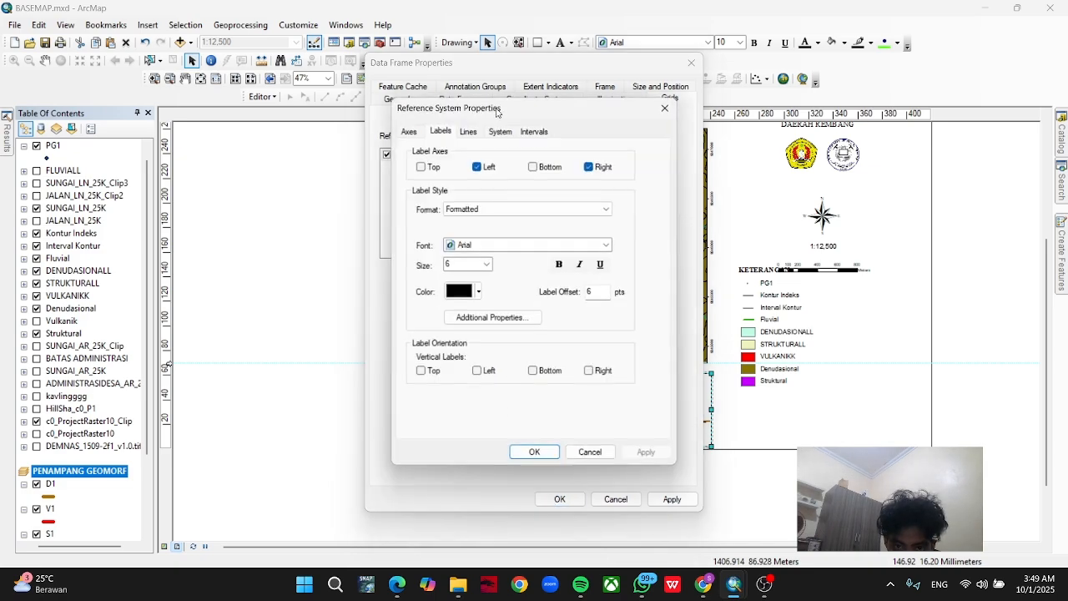
# Try displaying the measured grid as ticks, and return it to a grid of lines.
pyautogui.click(469, 131)
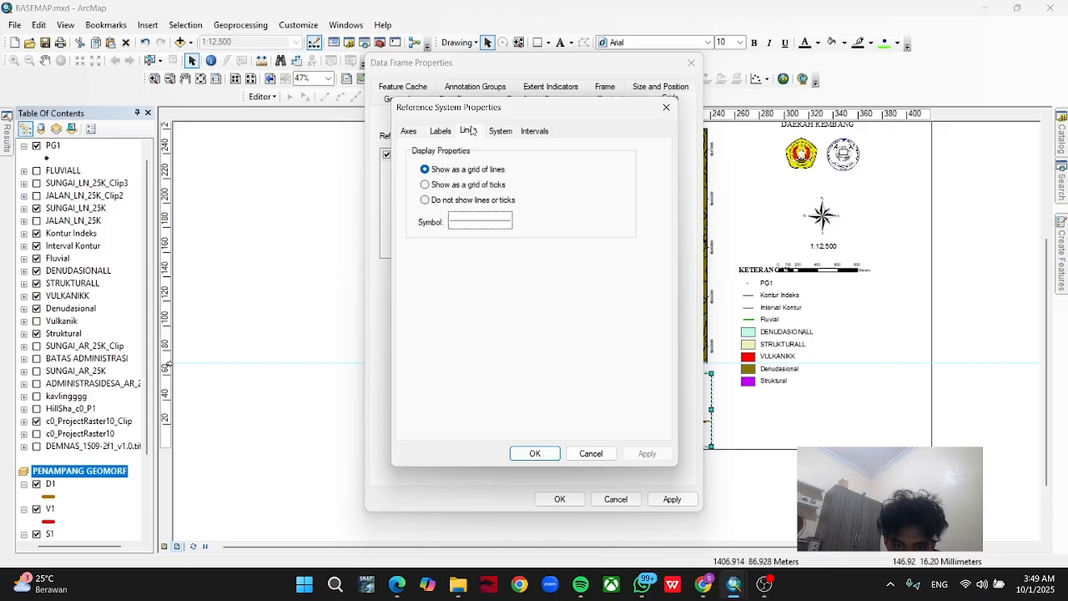
pyautogui.click(452, 185)
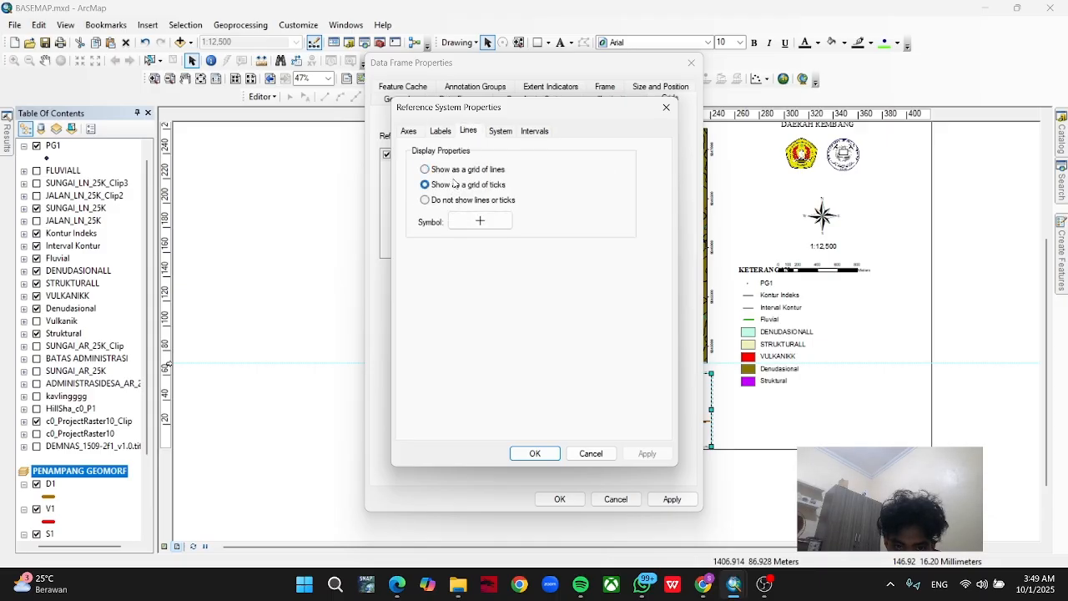
pyautogui.click(459, 171)
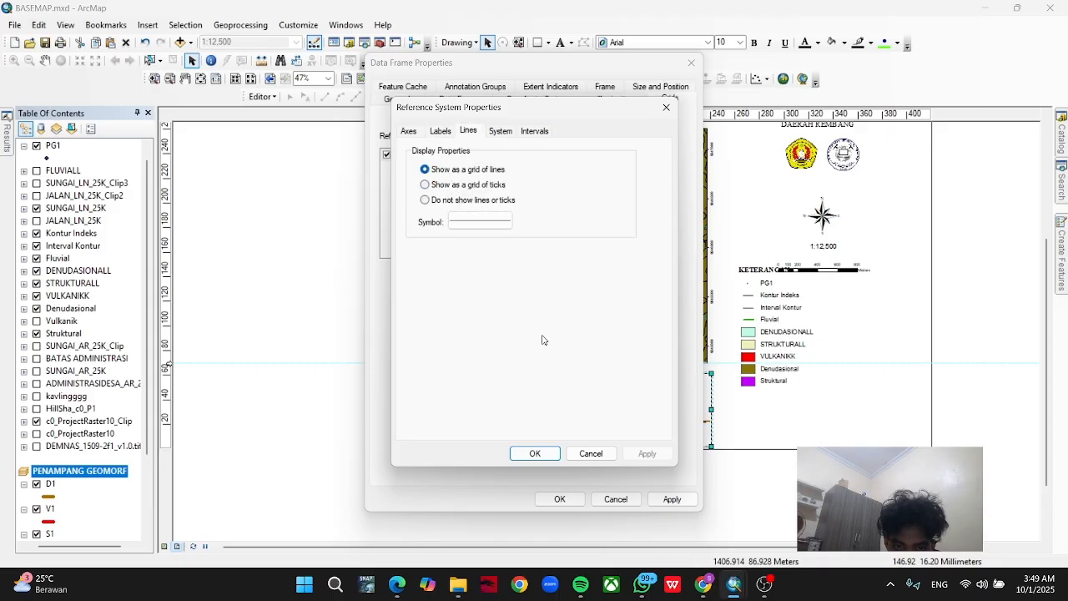
pyautogui.click(546, 456)
# Accept the measured grid's line display settings and close the profile data frame's properties.
pyautogui.click(612, 227)
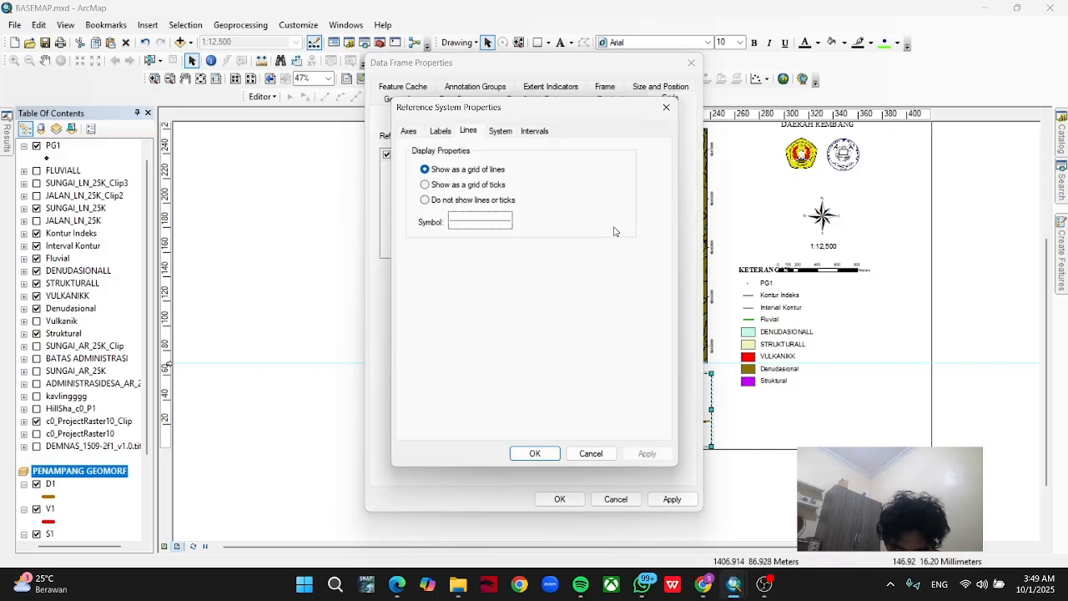
pyautogui.click(535, 453)
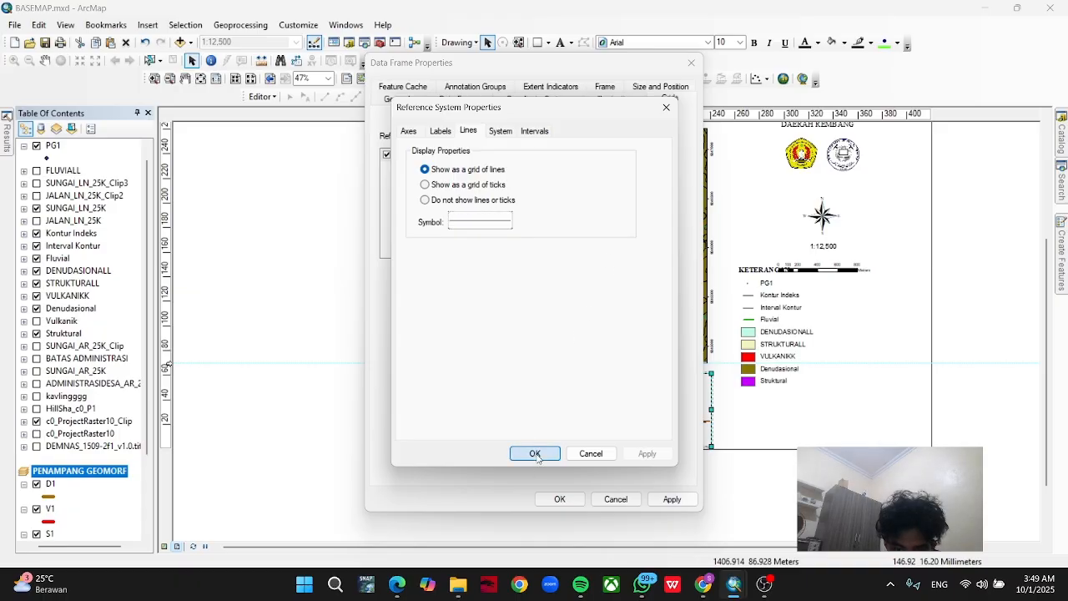
pyautogui.click(560, 499)
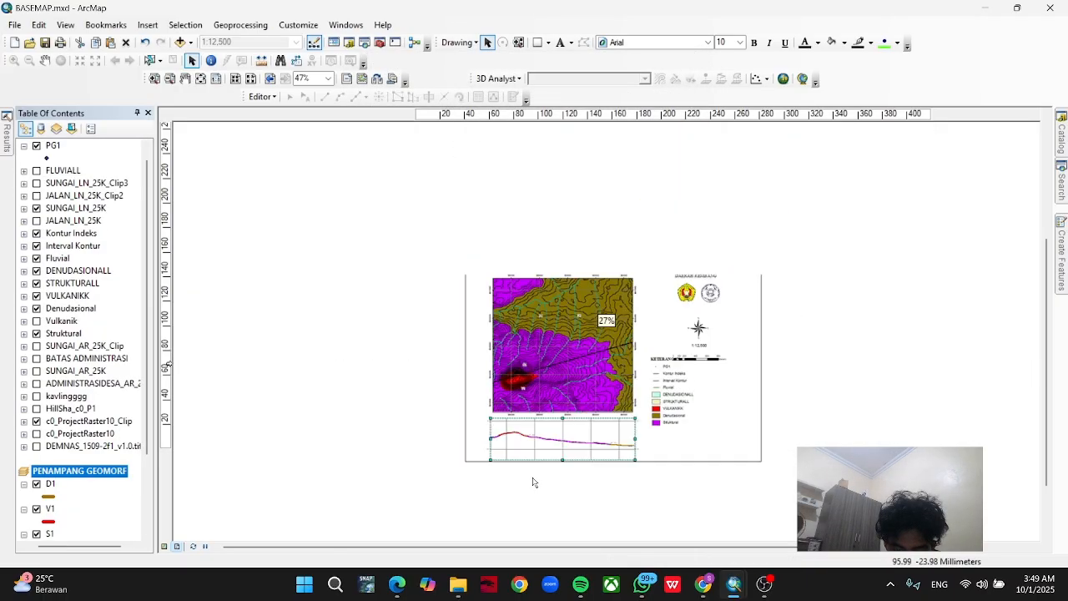
# Try extending the profile data frame downward past the page's lower edge, and undo the resize.
pyautogui.scroll(-3, 528, 481)
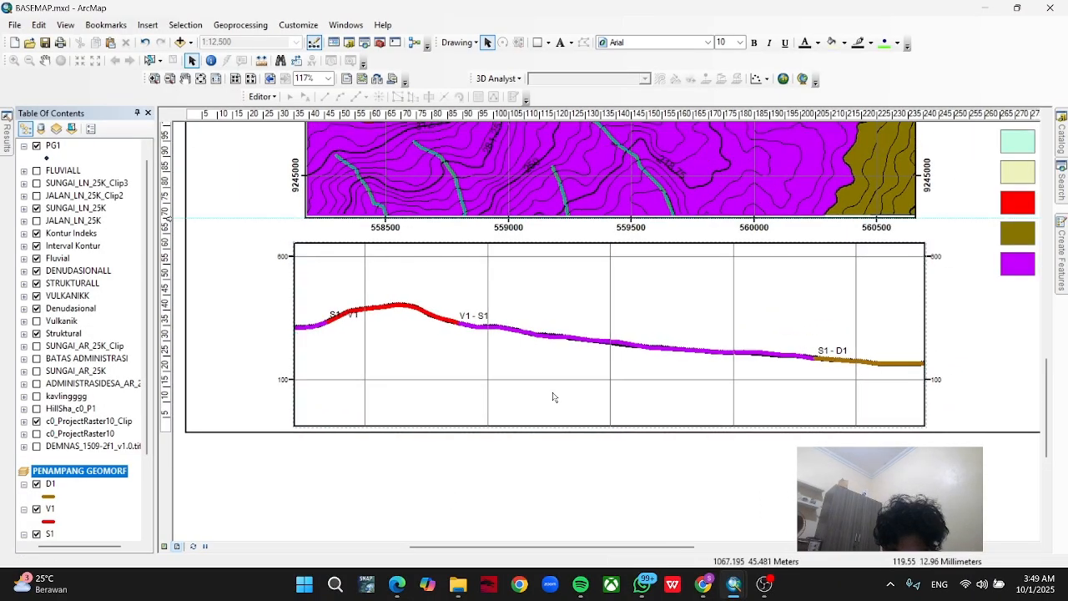
pyautogui.moveTo(609, 426); pyautogui.dragTo(616, 499)
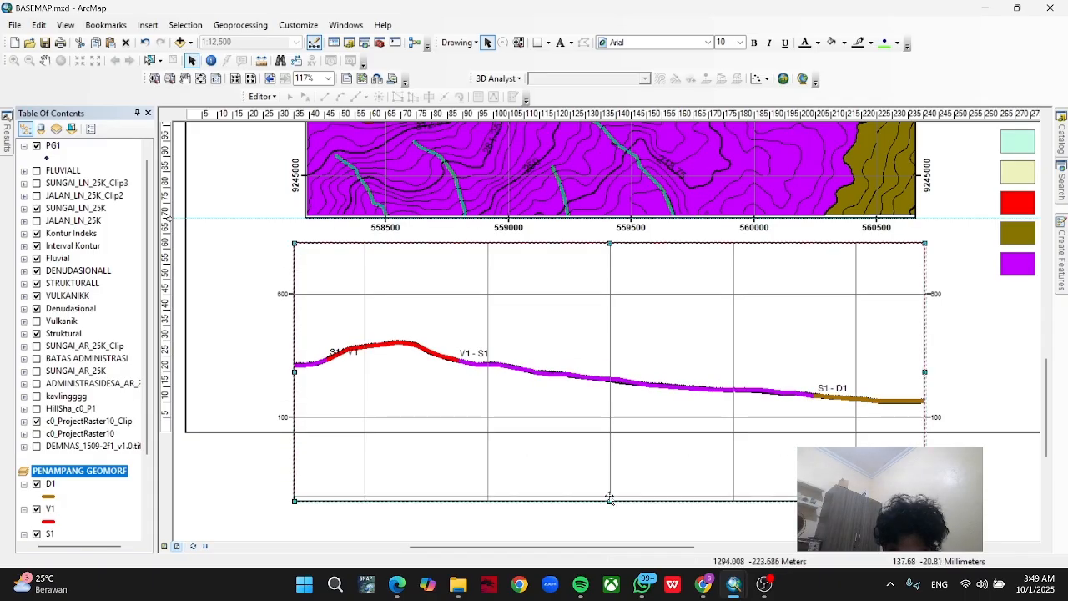
pyautogui.hotkey('ctrl', 'z')
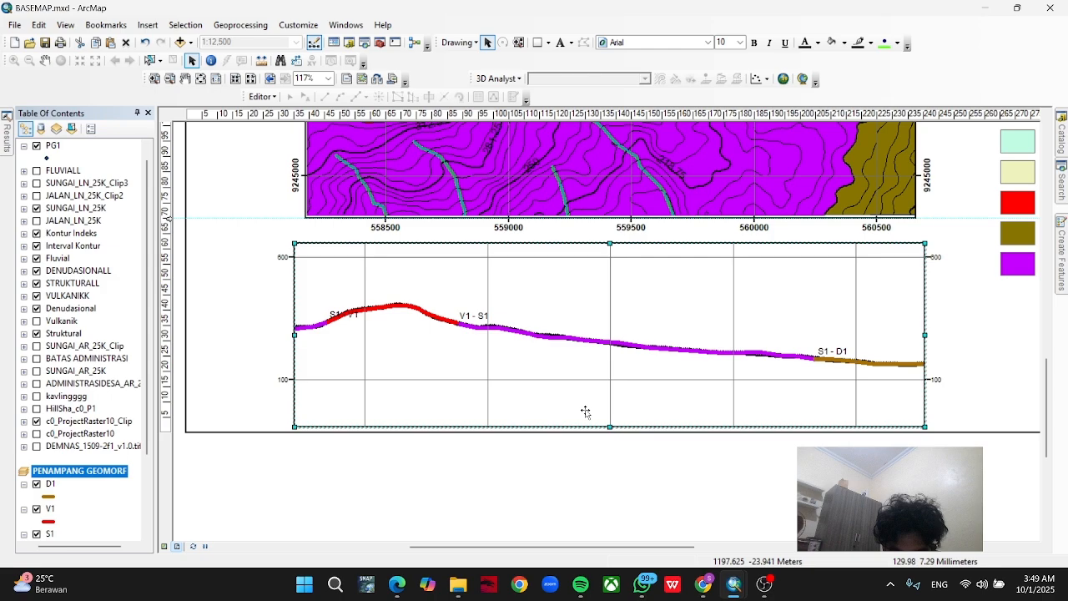
# Set the profile measured grid's Y axis interval to 100 m and apply it to the data frame.
pyautogui.rightClick(593, 403)
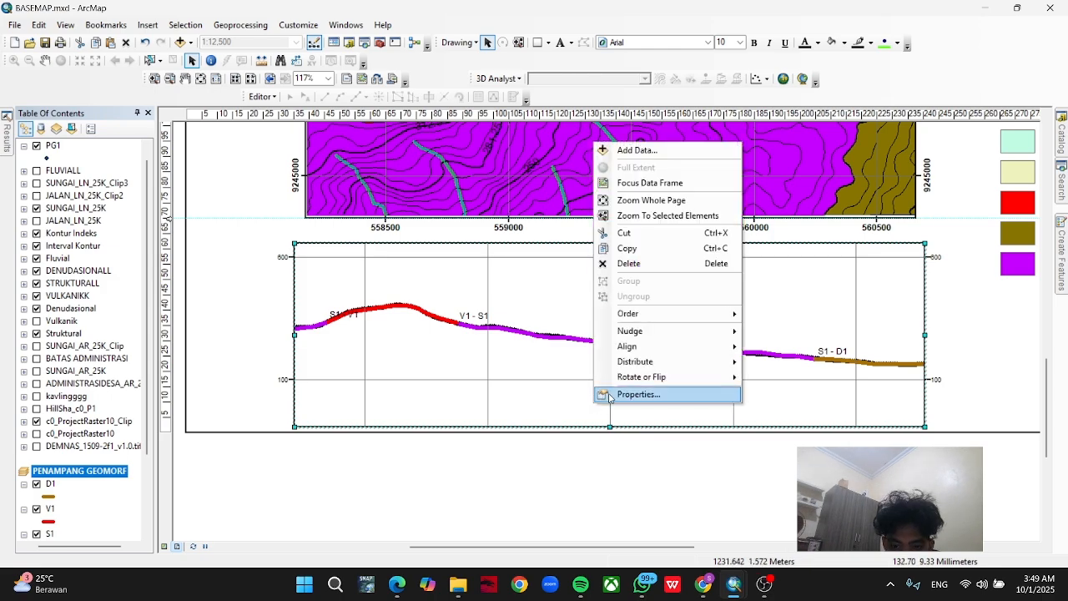
pyautogui.click(608, 398)
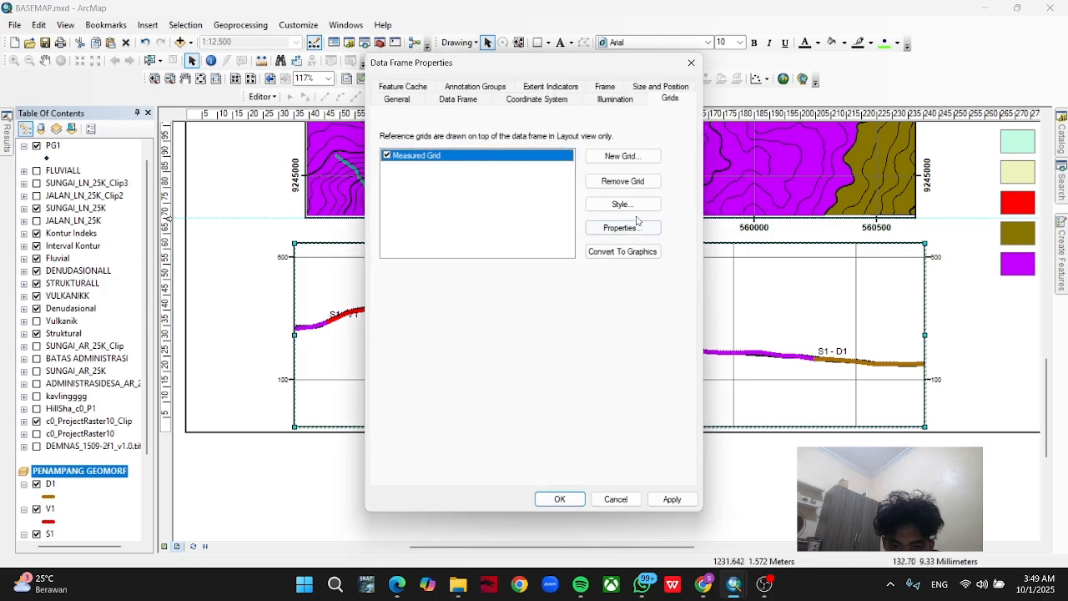
pyautogui.click(626, 227)
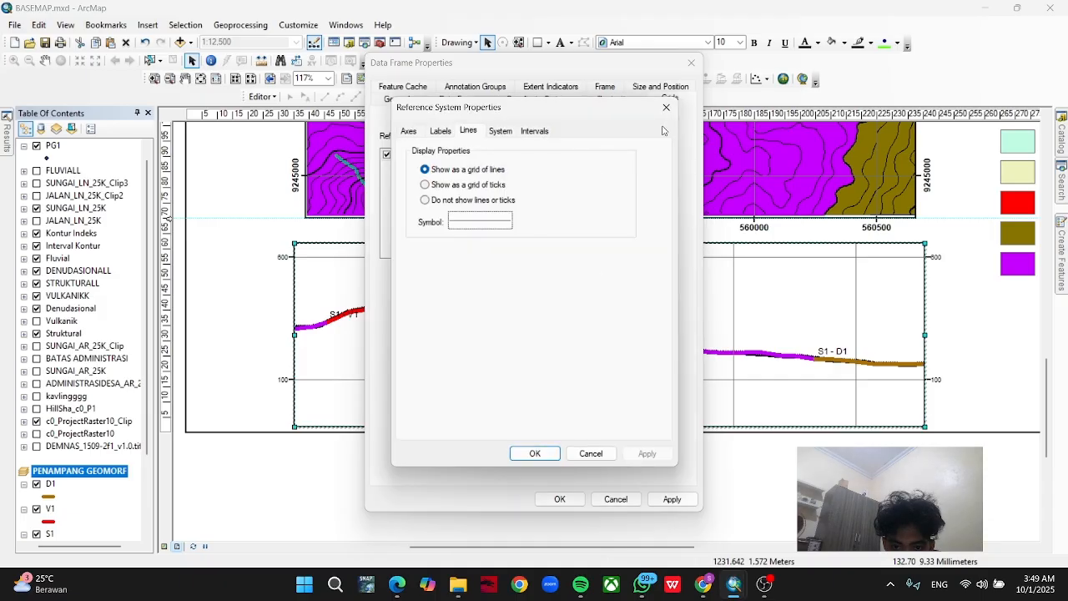
pyautogui.click(451, 131)
pyautogui.click(507, 131)
pyautogui.click(531, 131)
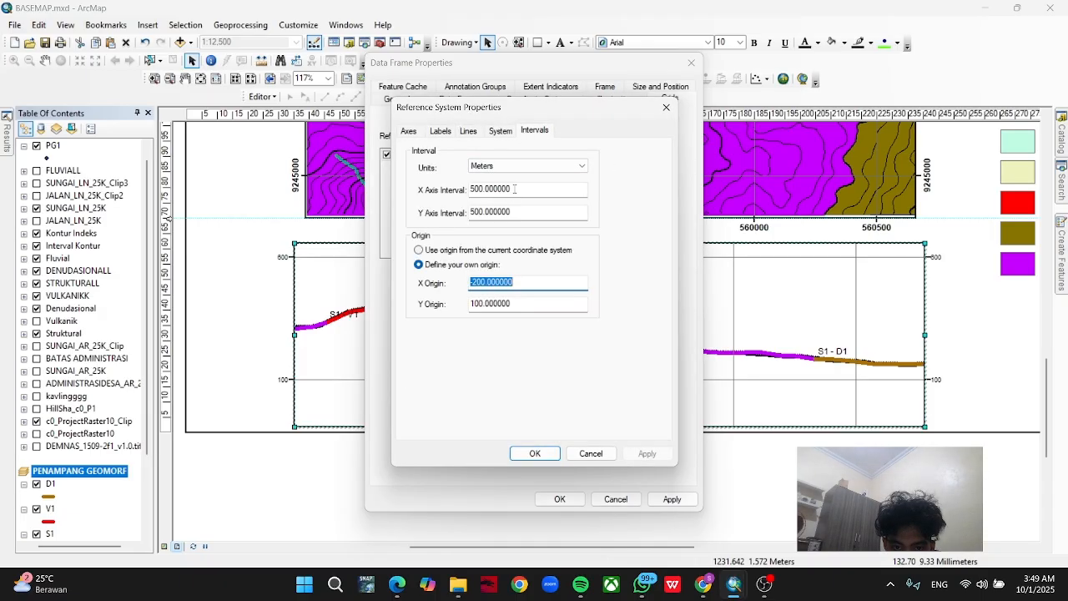
pyautogui.moveTo(515, 188); pyautogui.dragTo(478, 188)
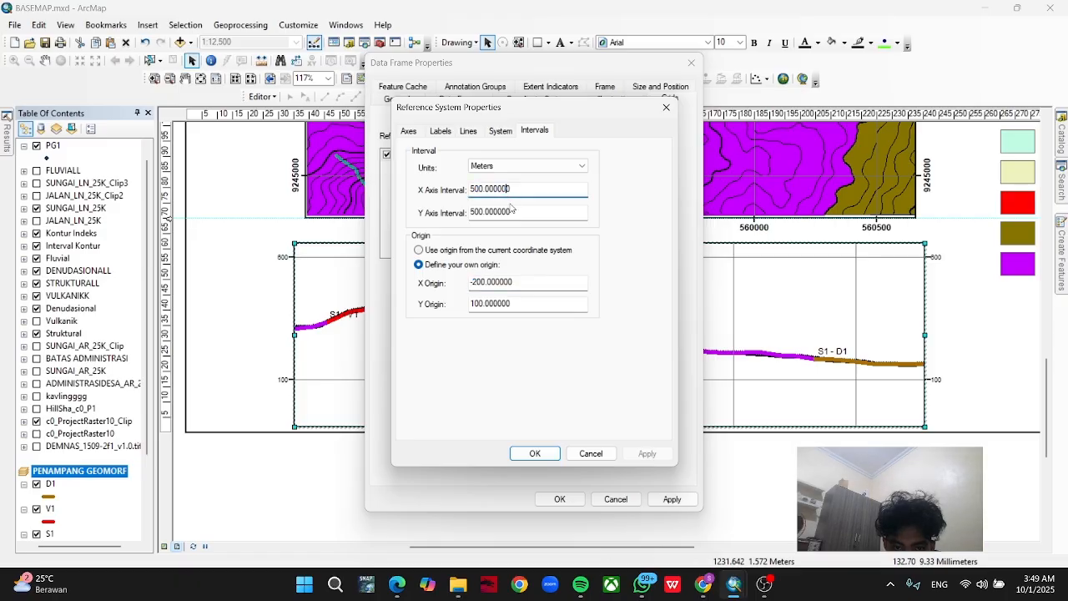
pyautogui.press('Tab')
pyautogui.write('100')
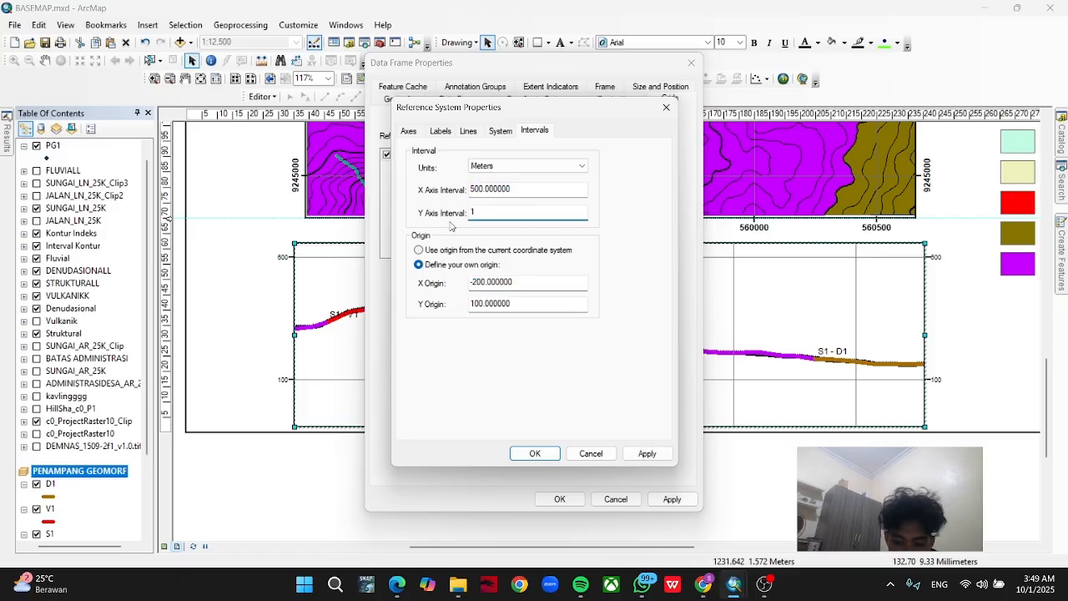
pyautogui.click(538, 455)
pyautogui.click(663, 500)
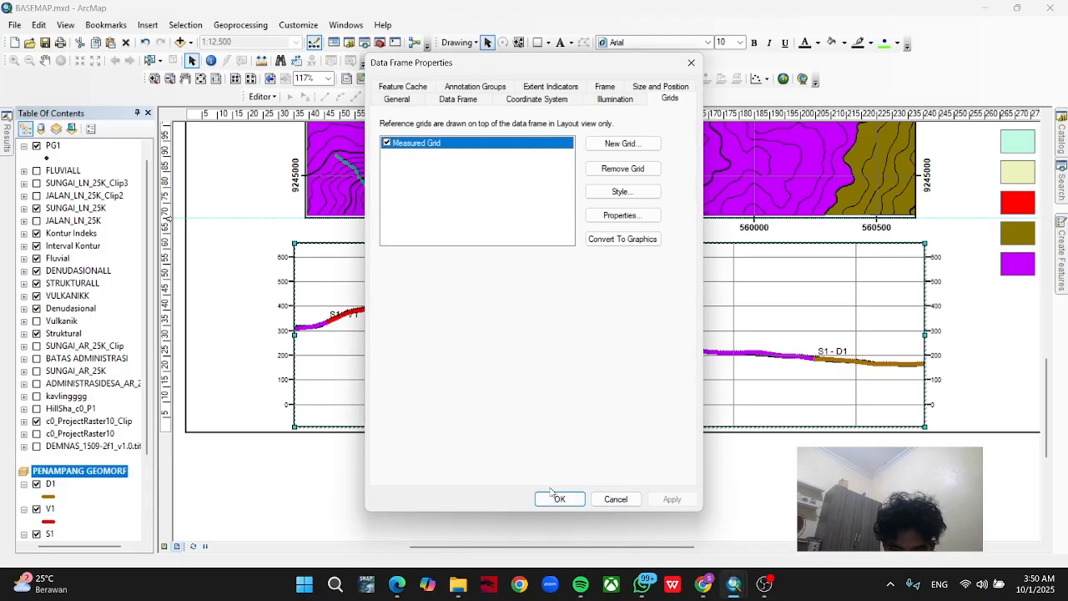
pyautogui.click(560, 499)
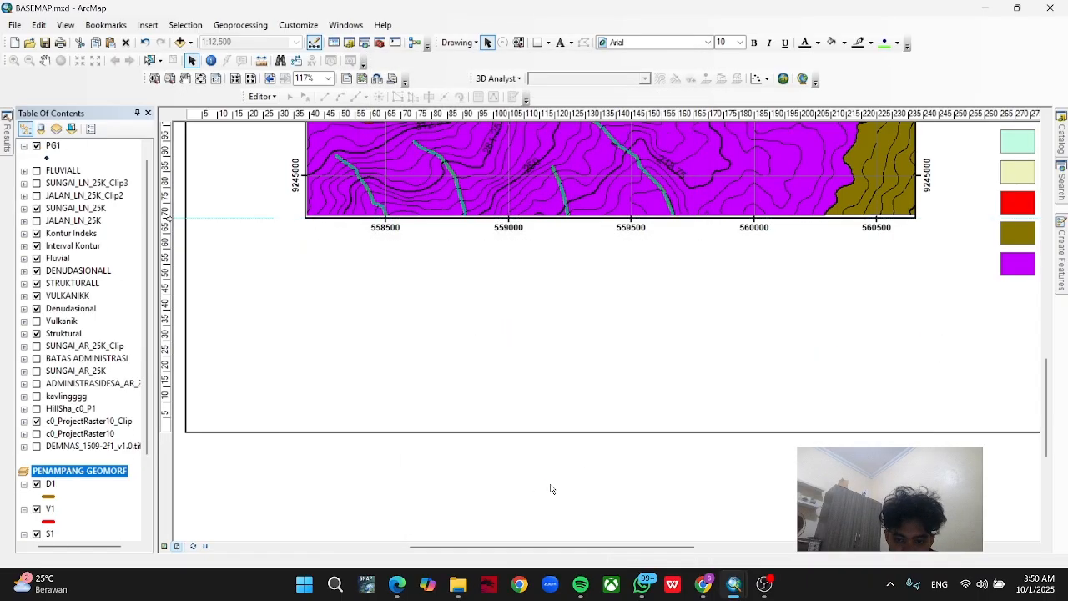
# Set the profile's measured grid to show no lines or ticks, and accept the data frame properties.
pyautogui.rightClick(554, 402)
pyautogui.click(568, 395)
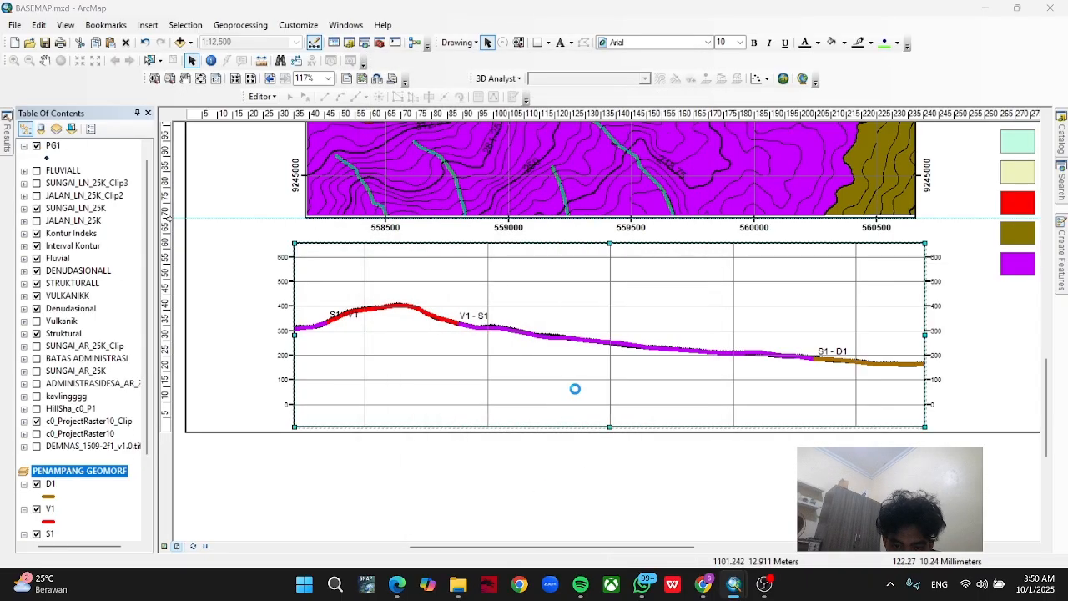
pyautogui.click(620, 228)
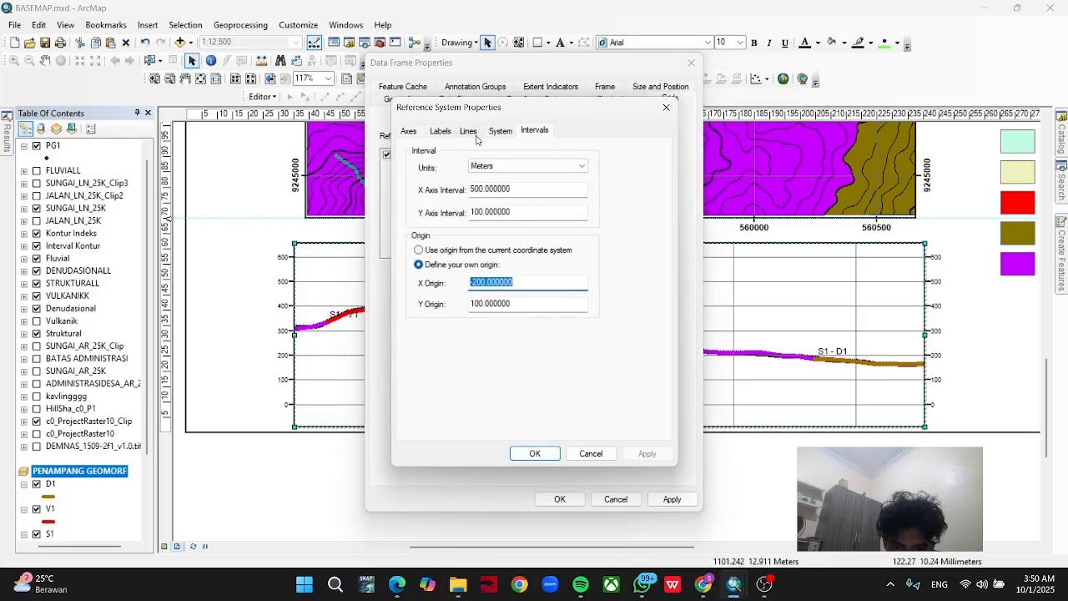
pyautogui.click(470, 133)
pyautogui.click(442, 185)
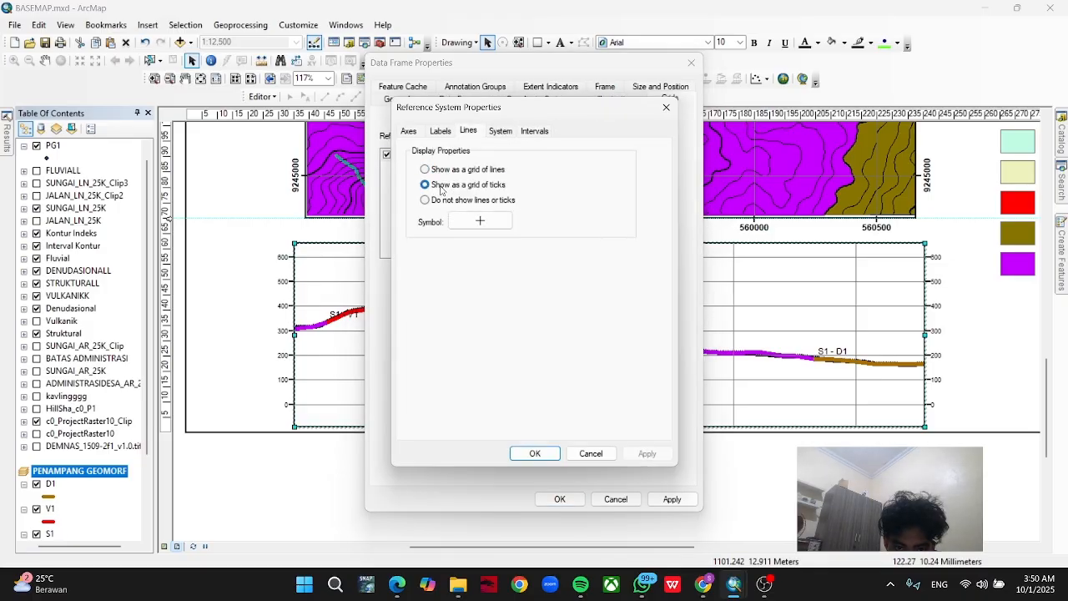
pyautogui.click(434, 200)
pyautogui.click(531, 451)
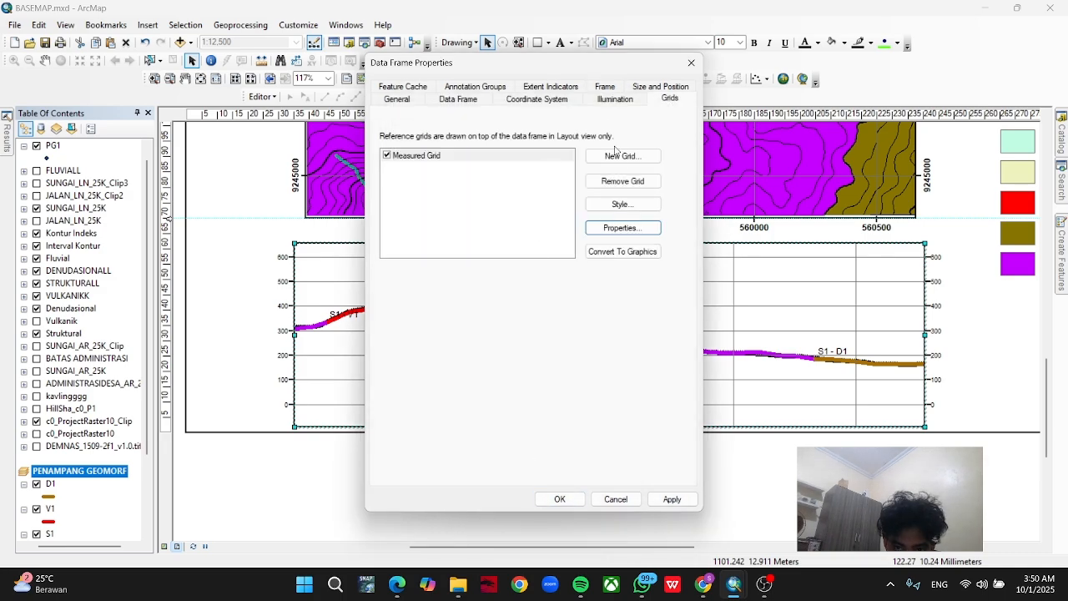
pyautogui.click(634, 228)
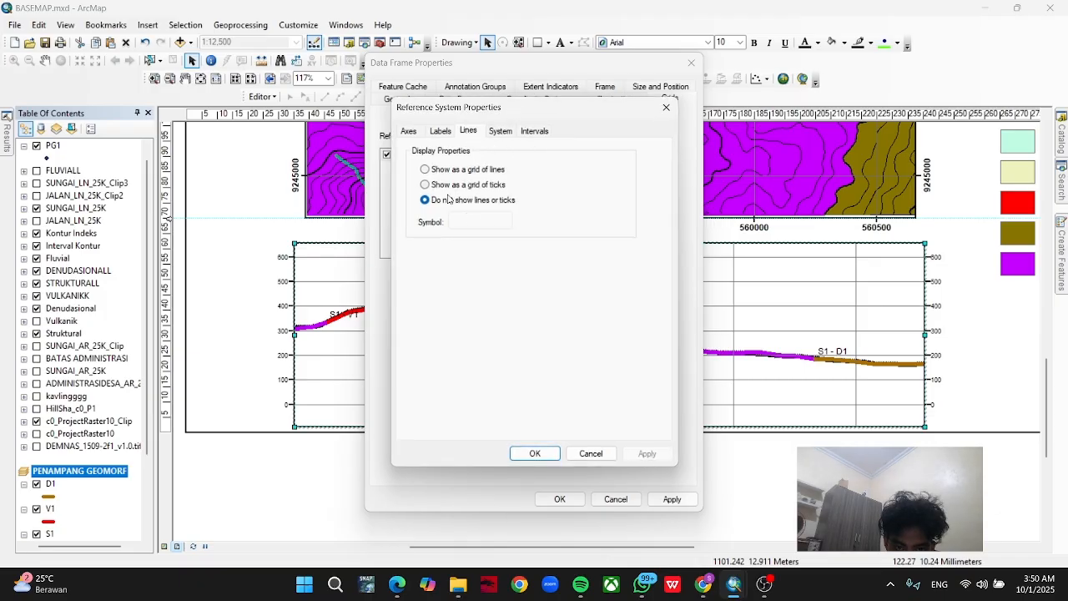
pyautogui.click(535, 454)
pyautogui.click(560, 499)
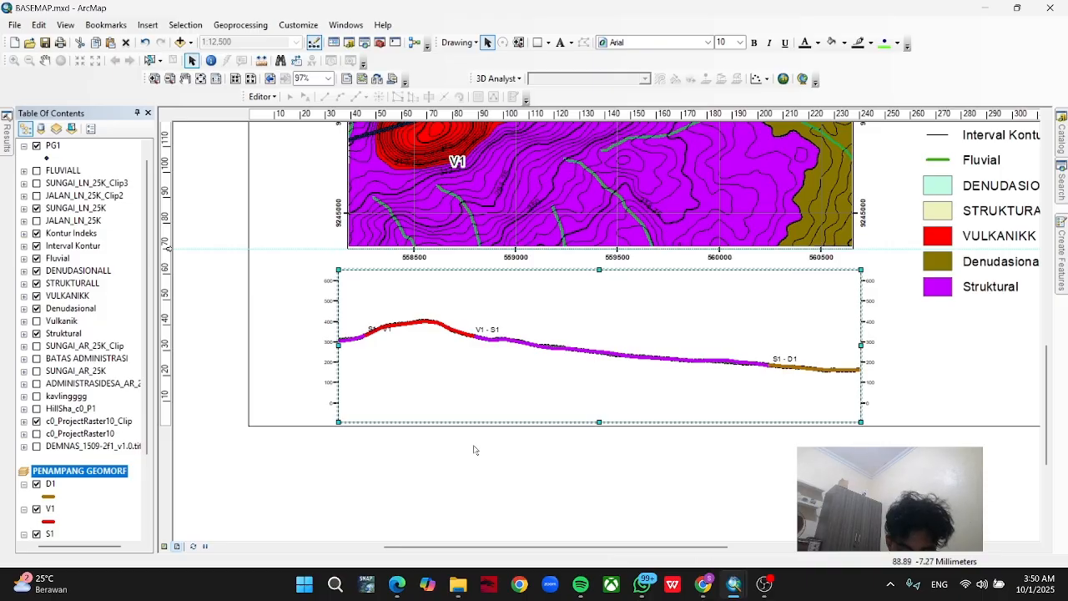
pyautogui.scroll(3, 670, 386)
pyautogui.scroll(1, 770, 367)
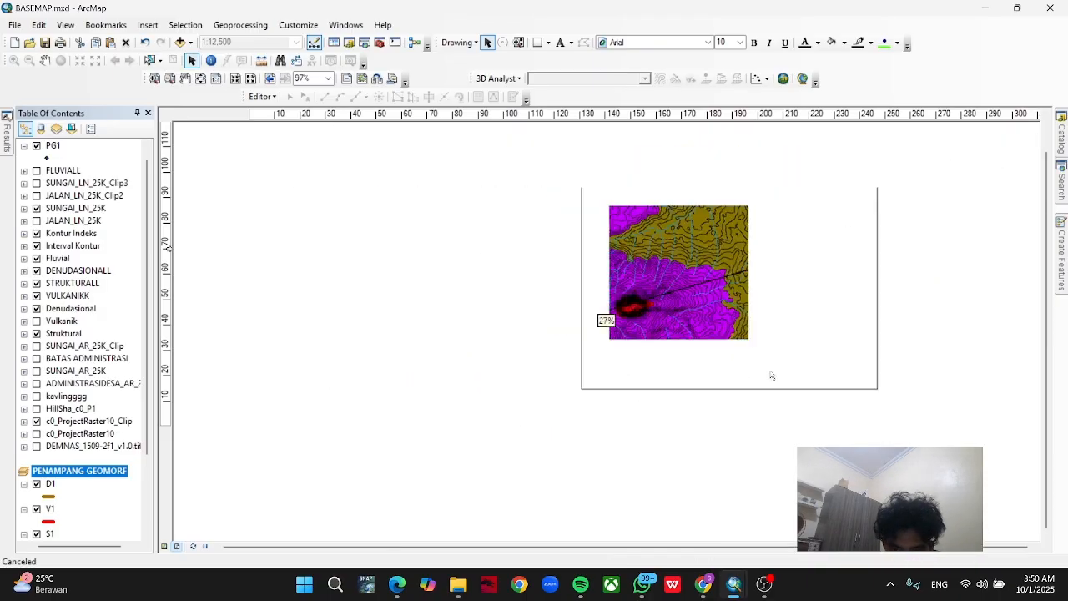
pyautogui.moveTo(734, 428); pyautogui.dragTo(555, 455)
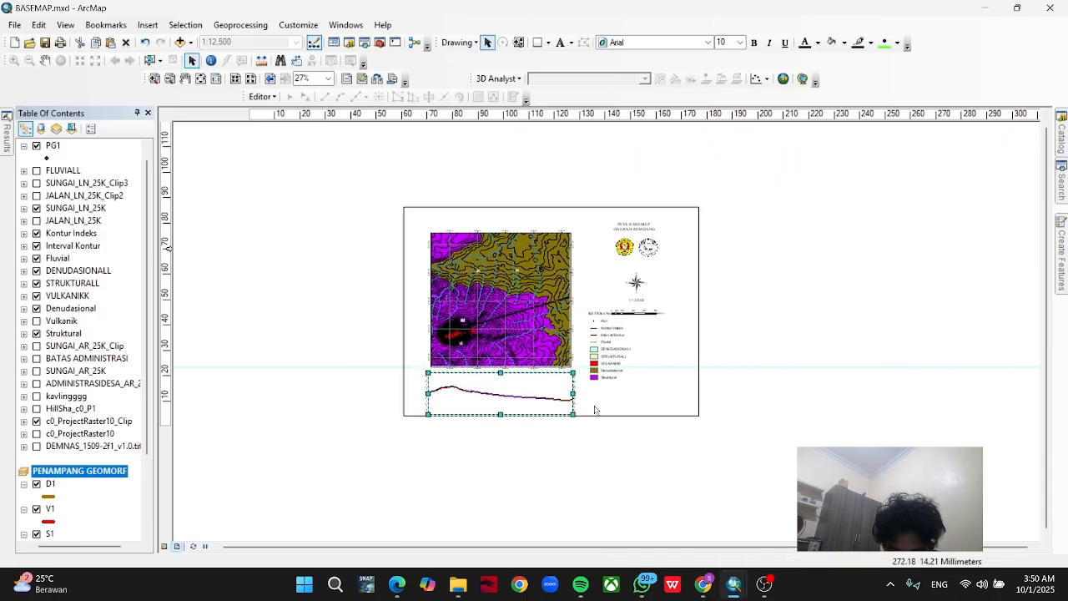